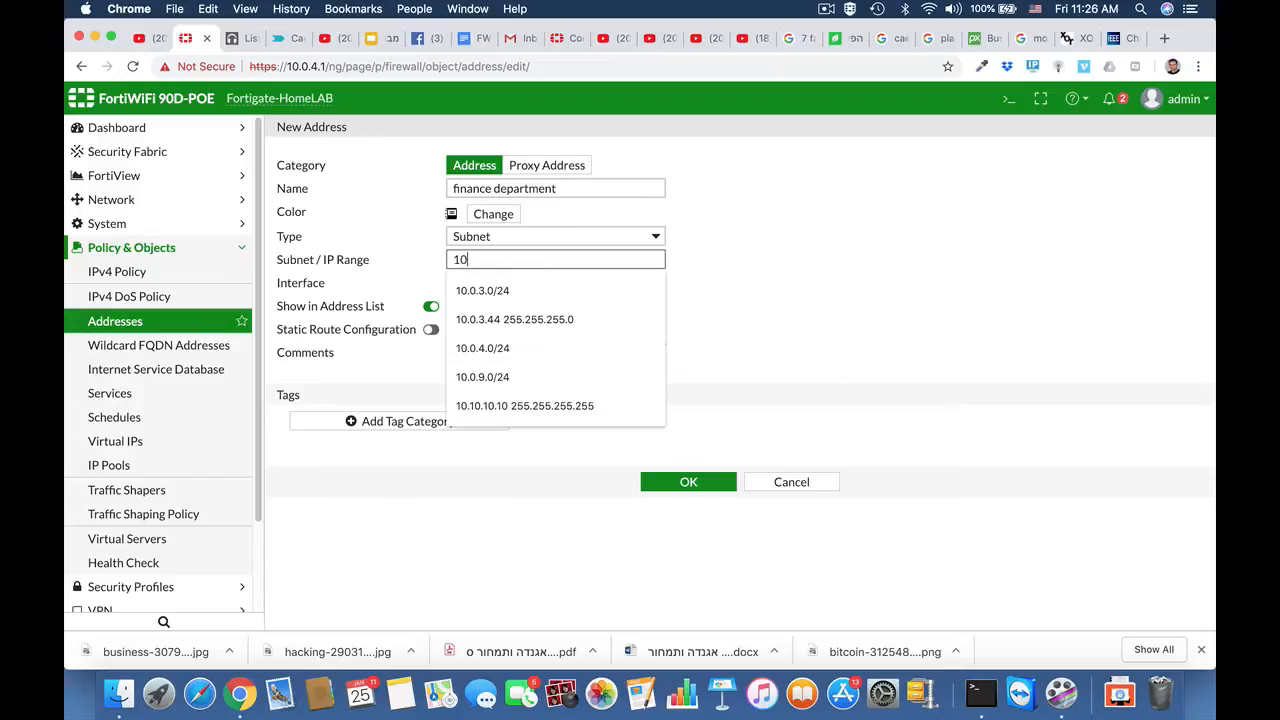
- Enter subnet 10.0.9.0/24 for the finance department address and save it
text(.0)
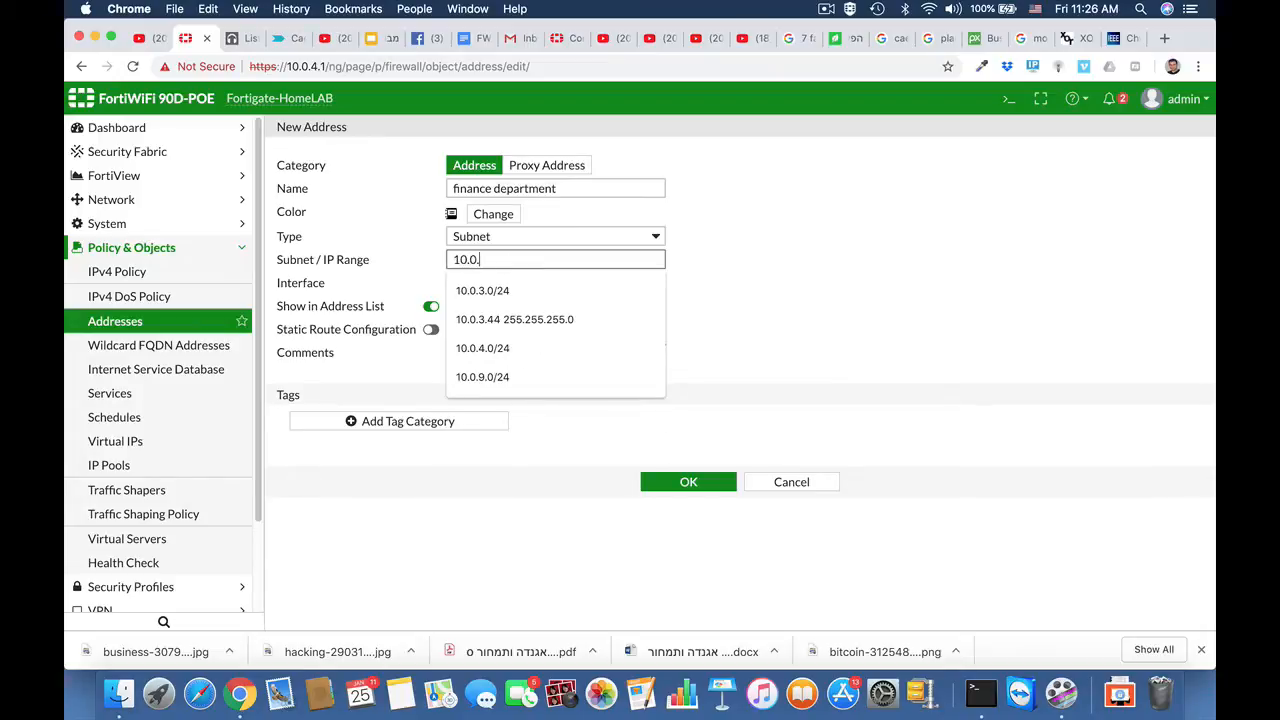
text(.9.0)
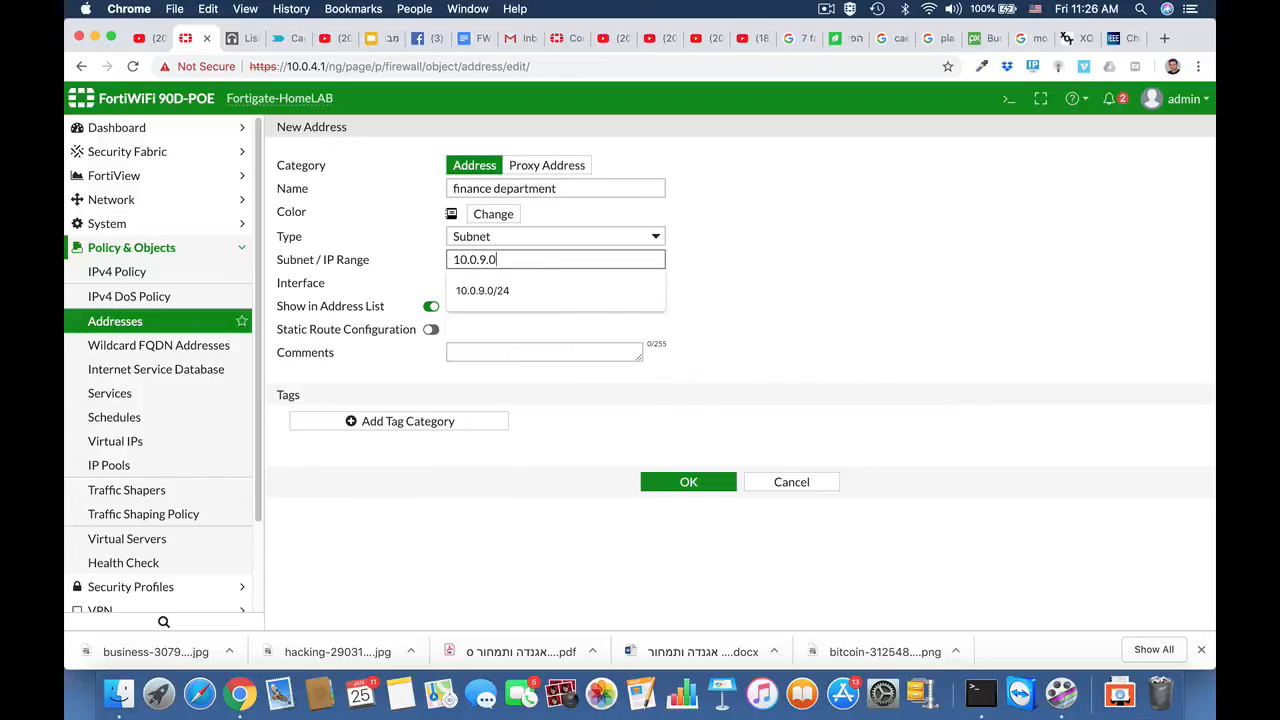
text(/24)
click(795, 323)
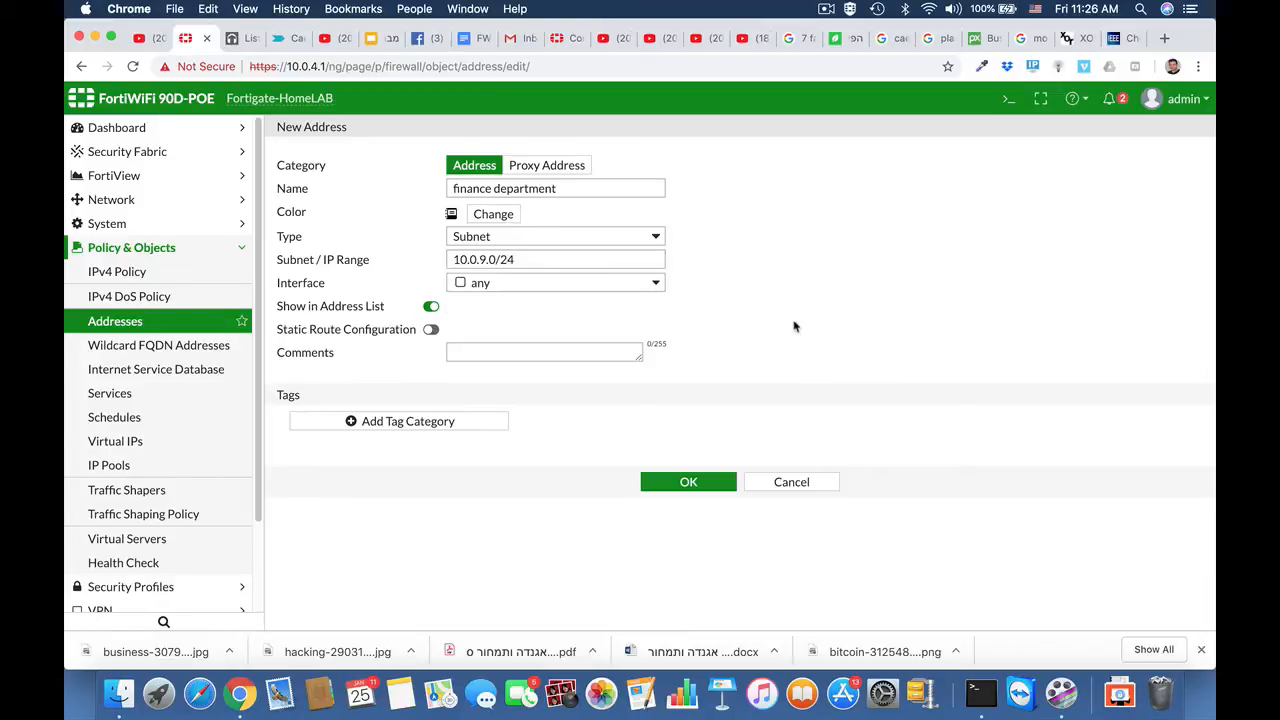
click(699, 486)
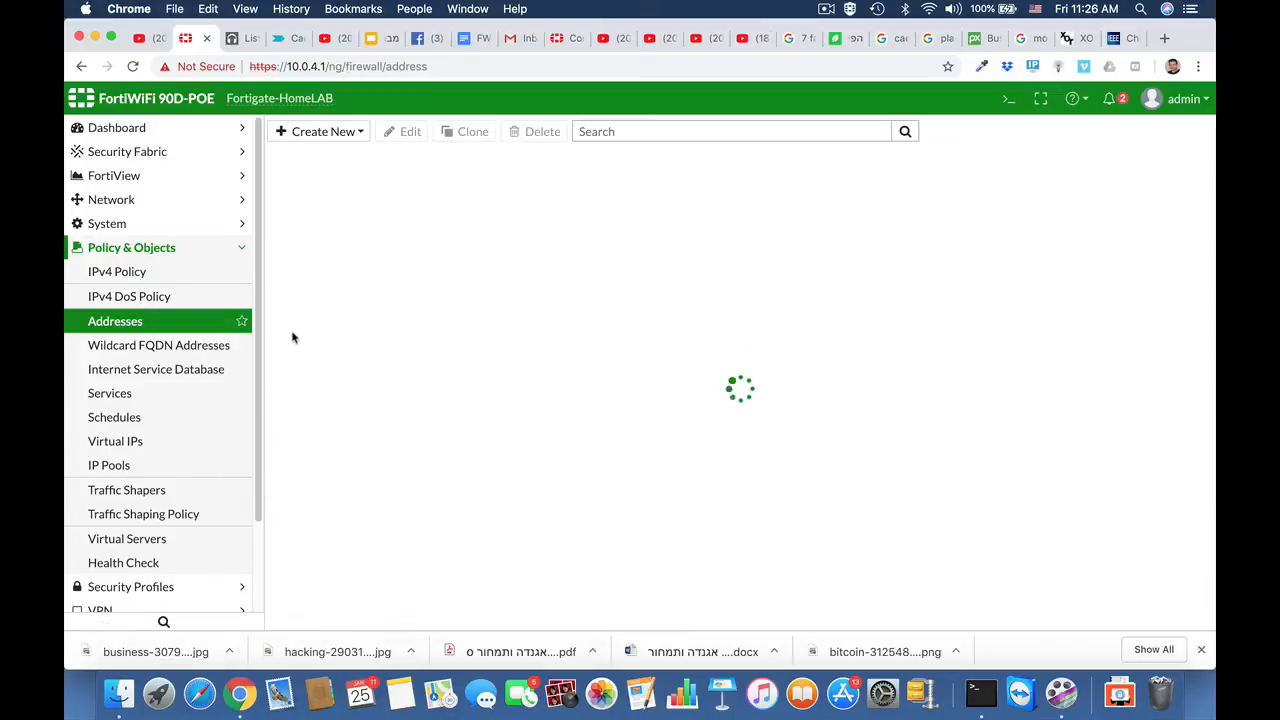
- Start a new IPv4 policy named finance with incoming interface any and outgoing wan1
click(138, 279)
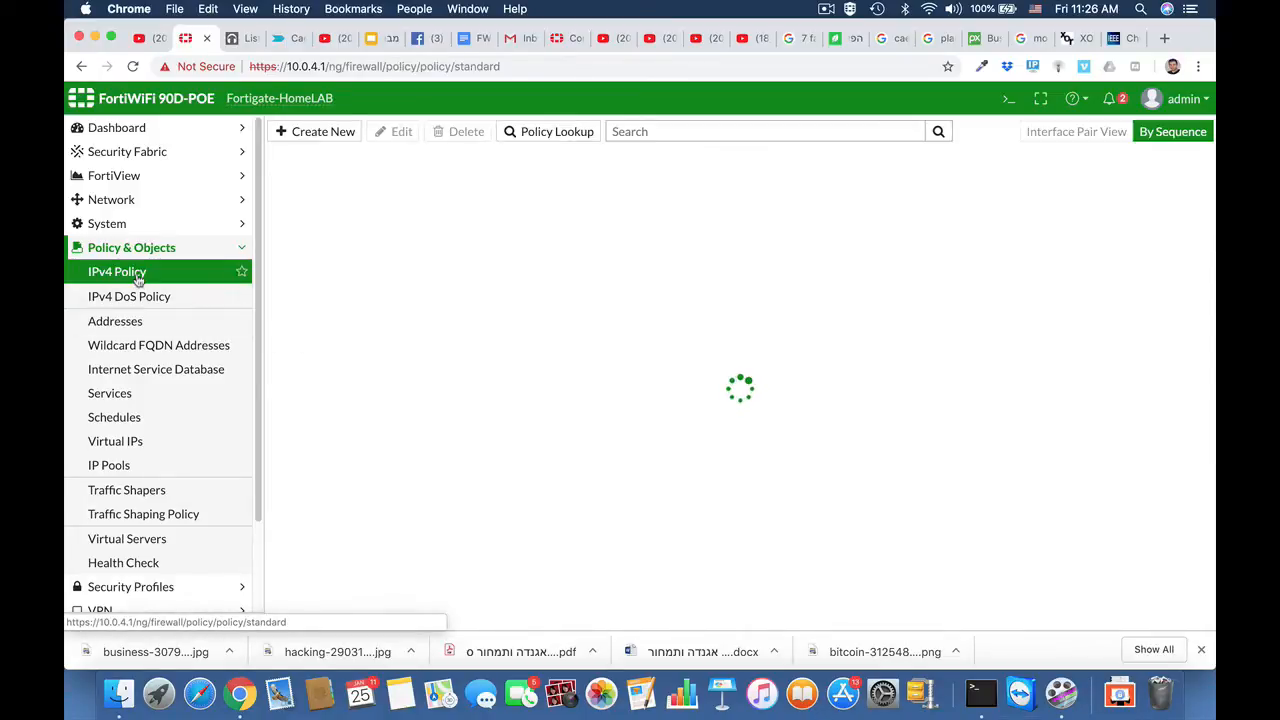
click(323, 133)
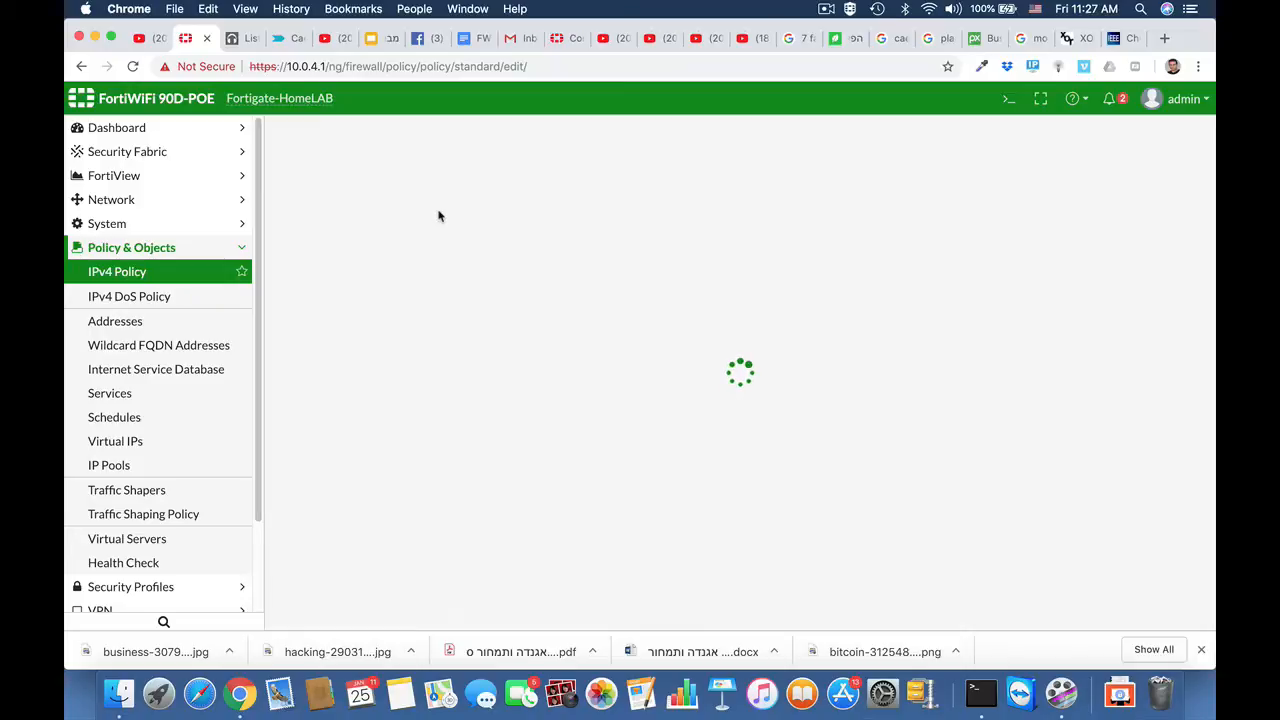
click(416, 178)
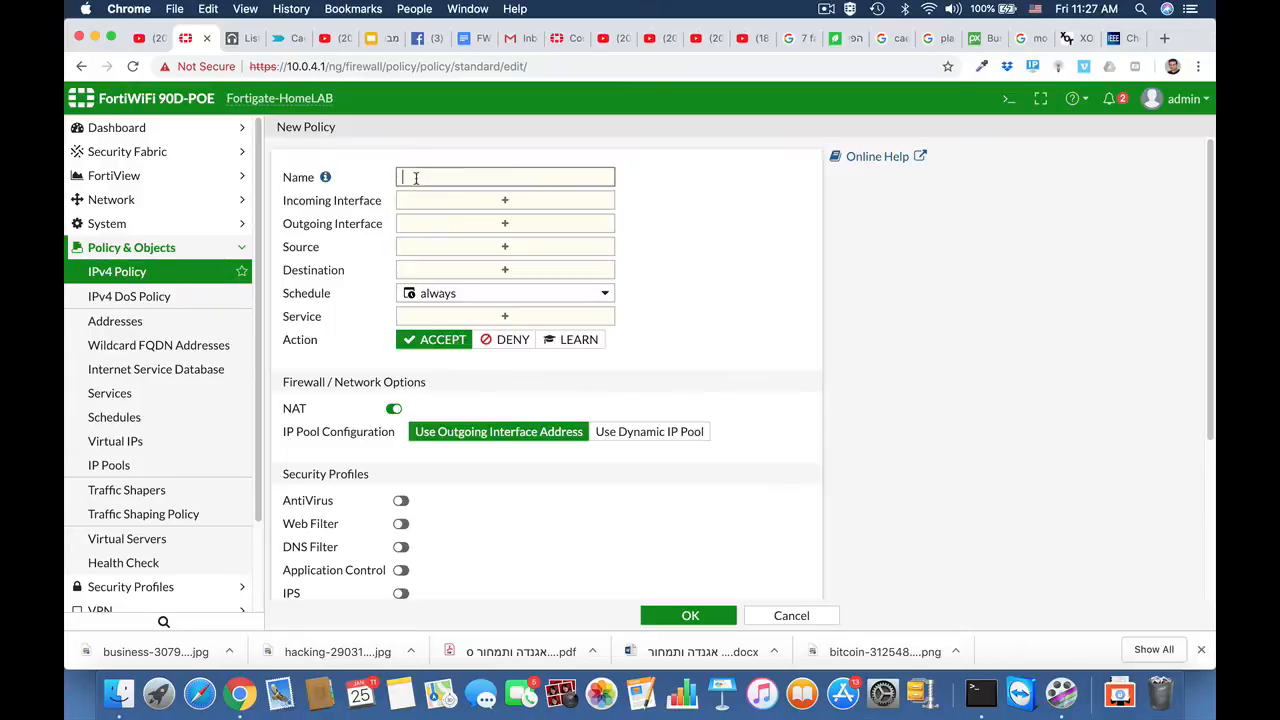
text(finana)
click(446, 200)
scroll(877, 407, down, 2)
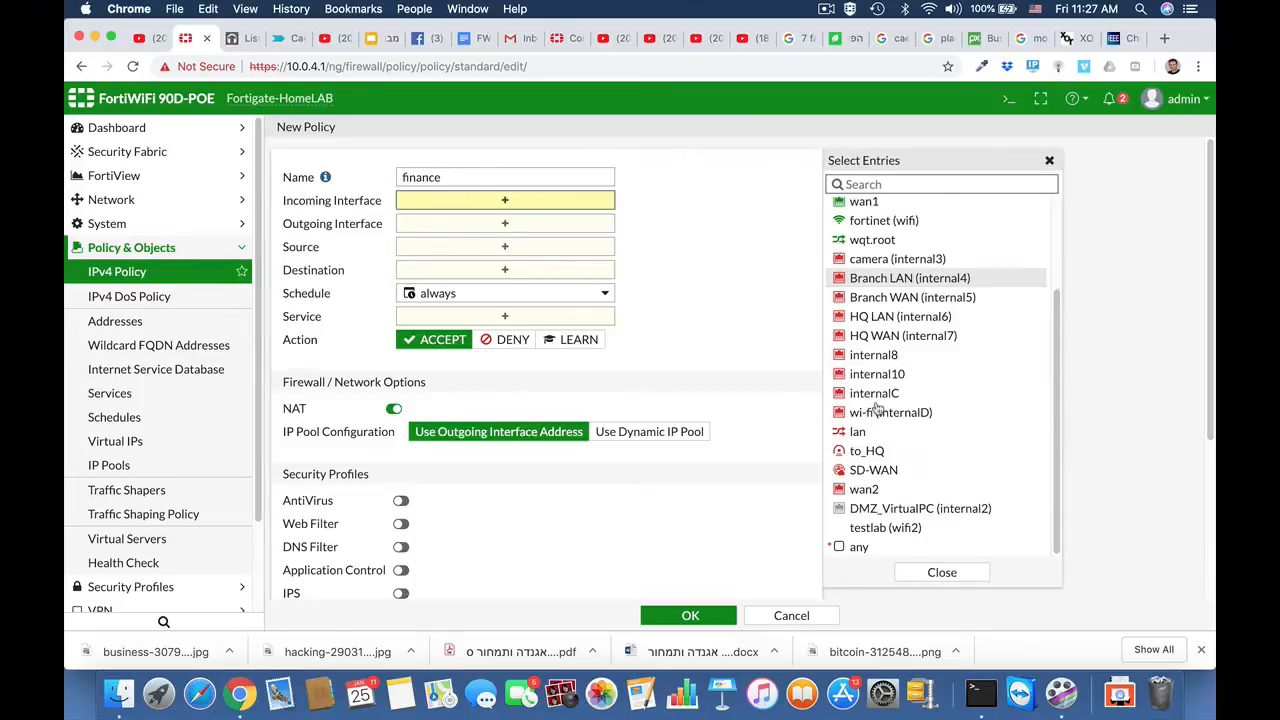
click(852, 546)
click(525, 240)
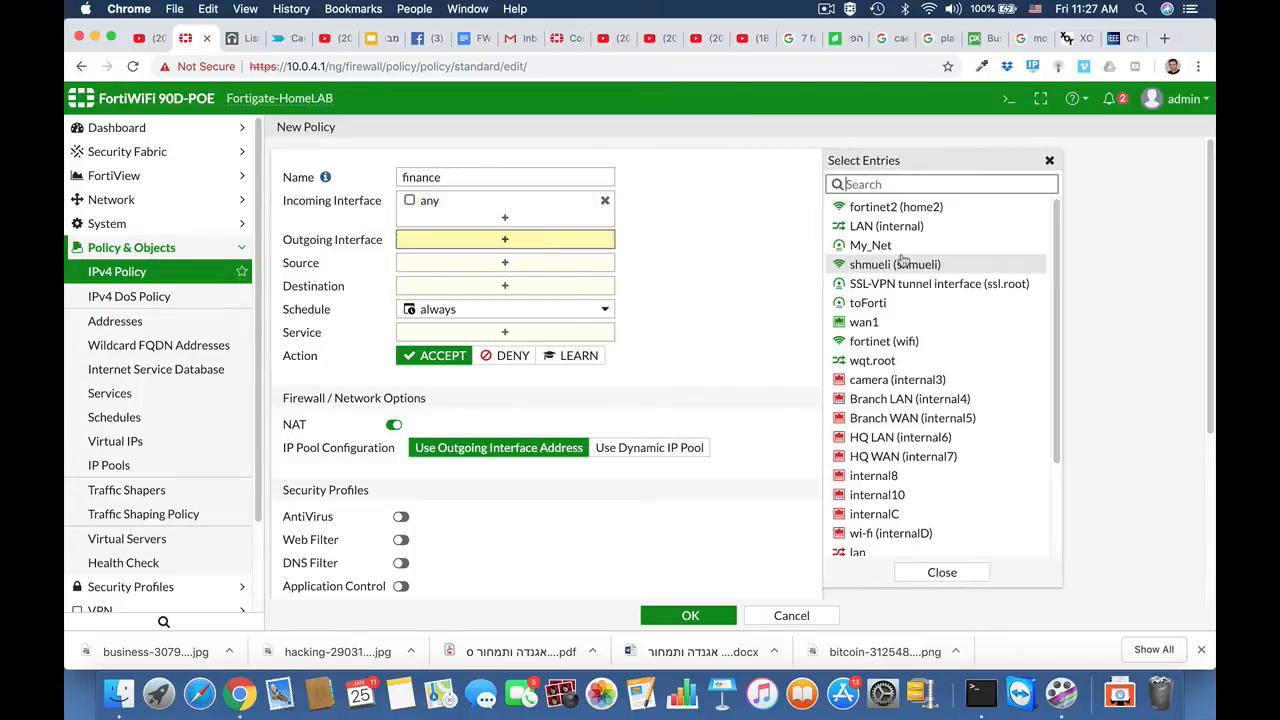
click(858, 322)
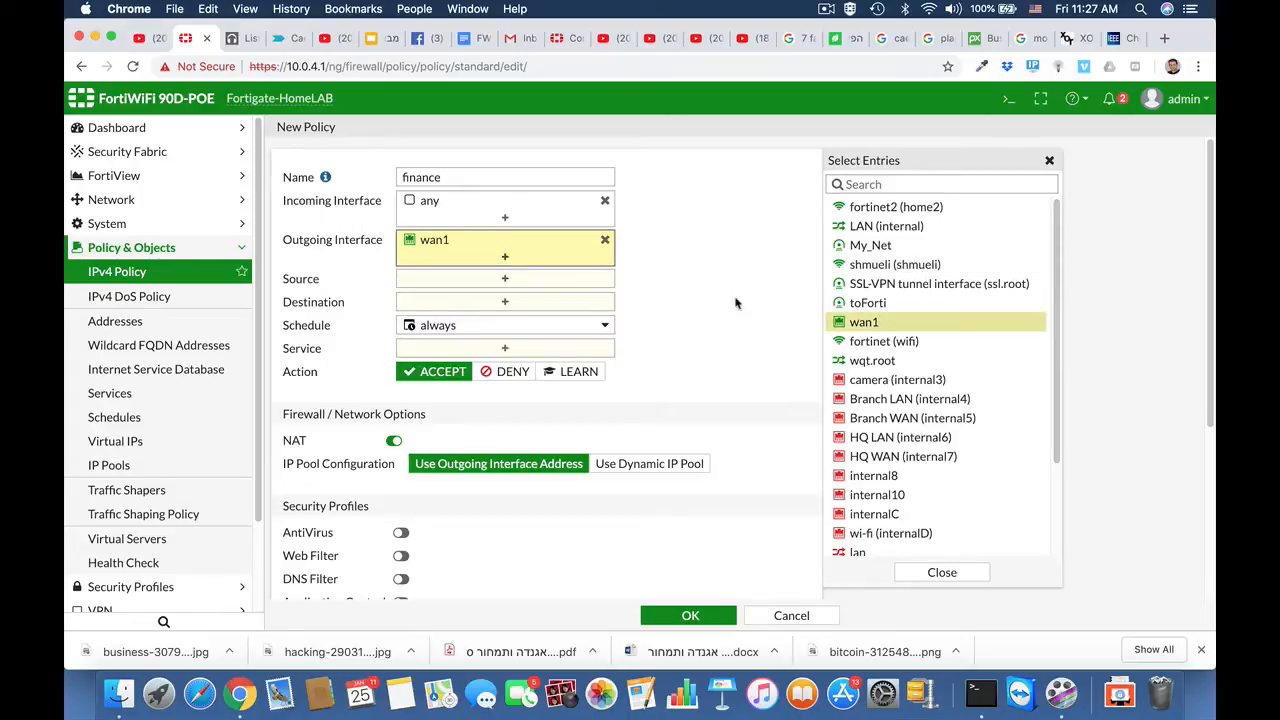
- Set the policy source to finance department and destination to all
click(555, 281)
scroll(889, 481, down, 4)
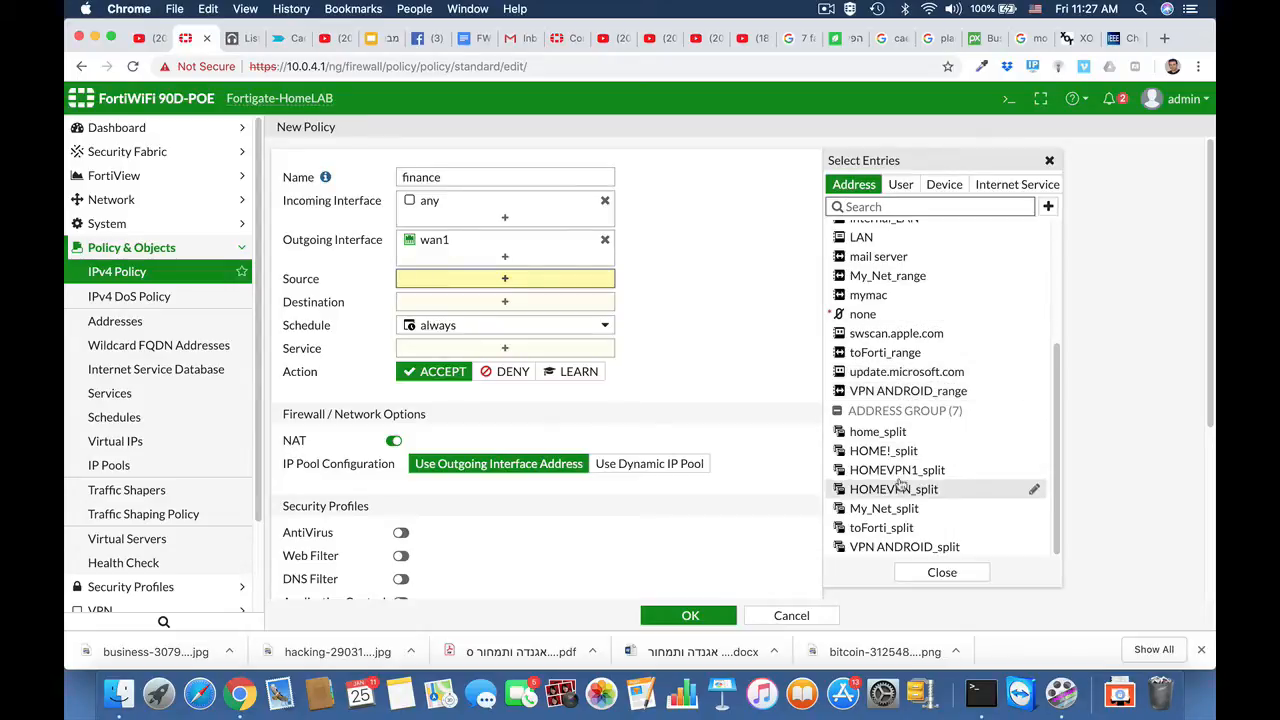
scroll(900, 487, up, 3)
scroll(900, 485, up, 2)
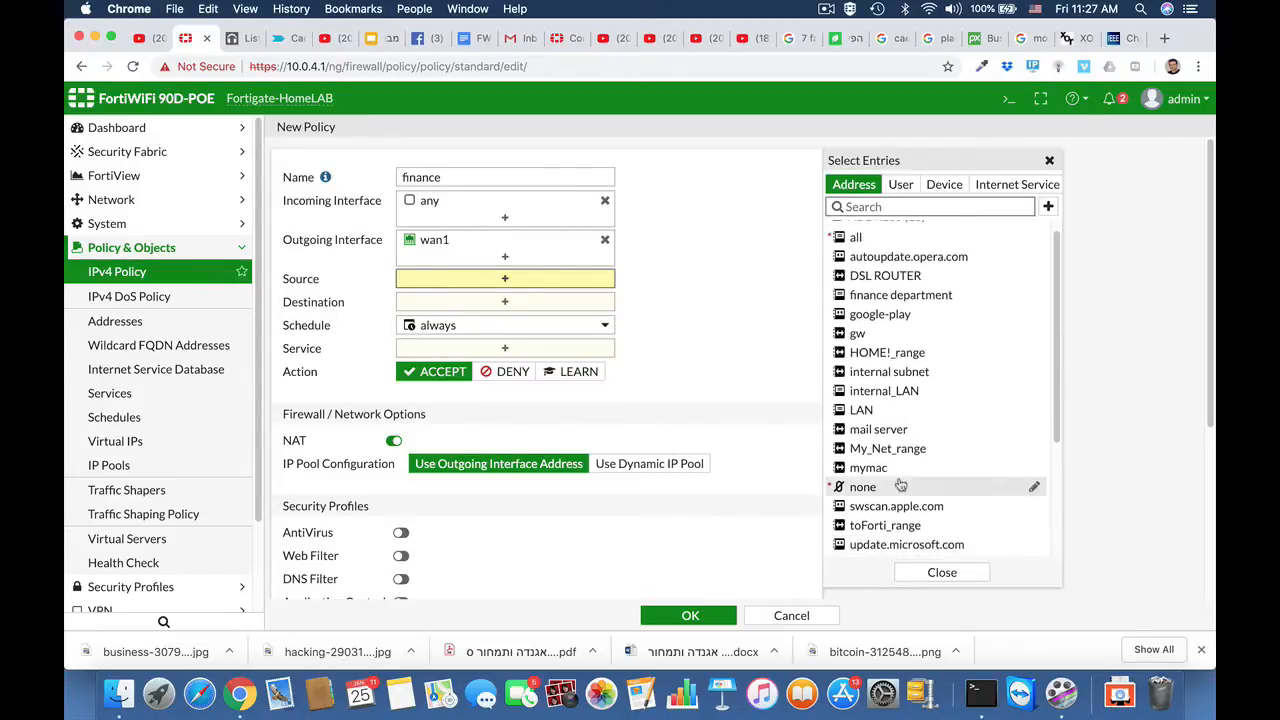
click(883, 296)
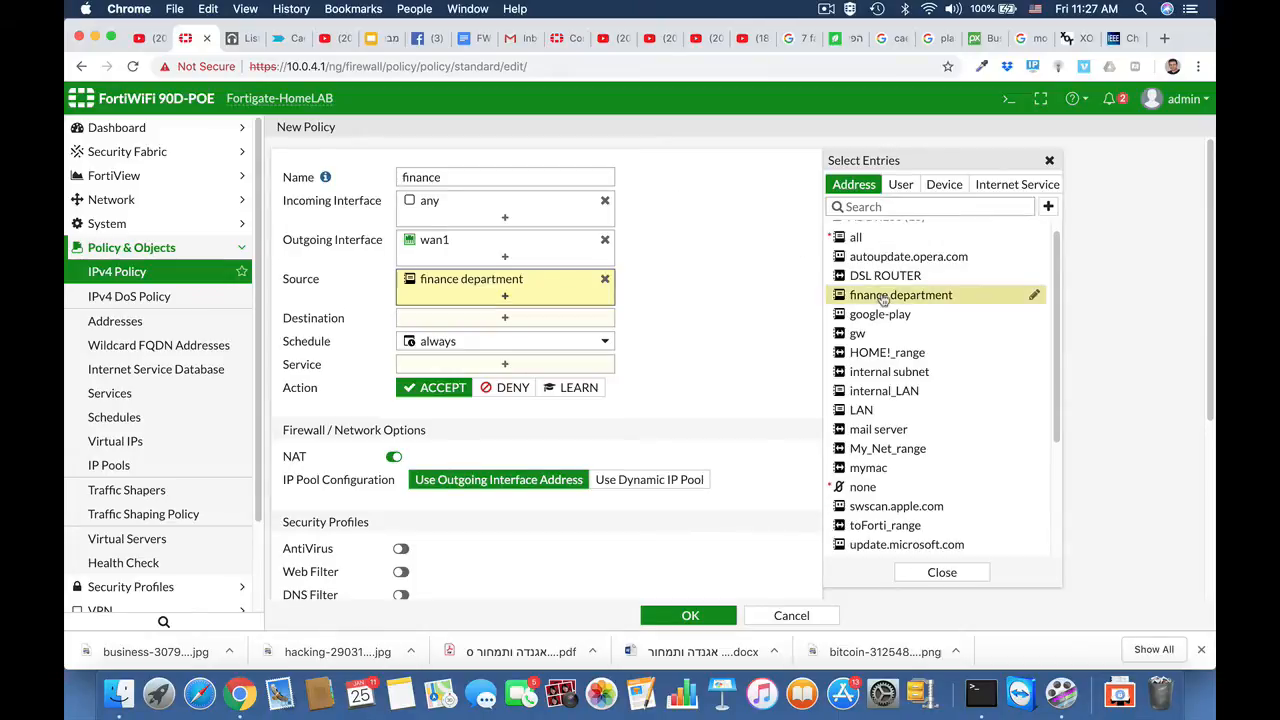
click(453, 322)
click(876, 253)
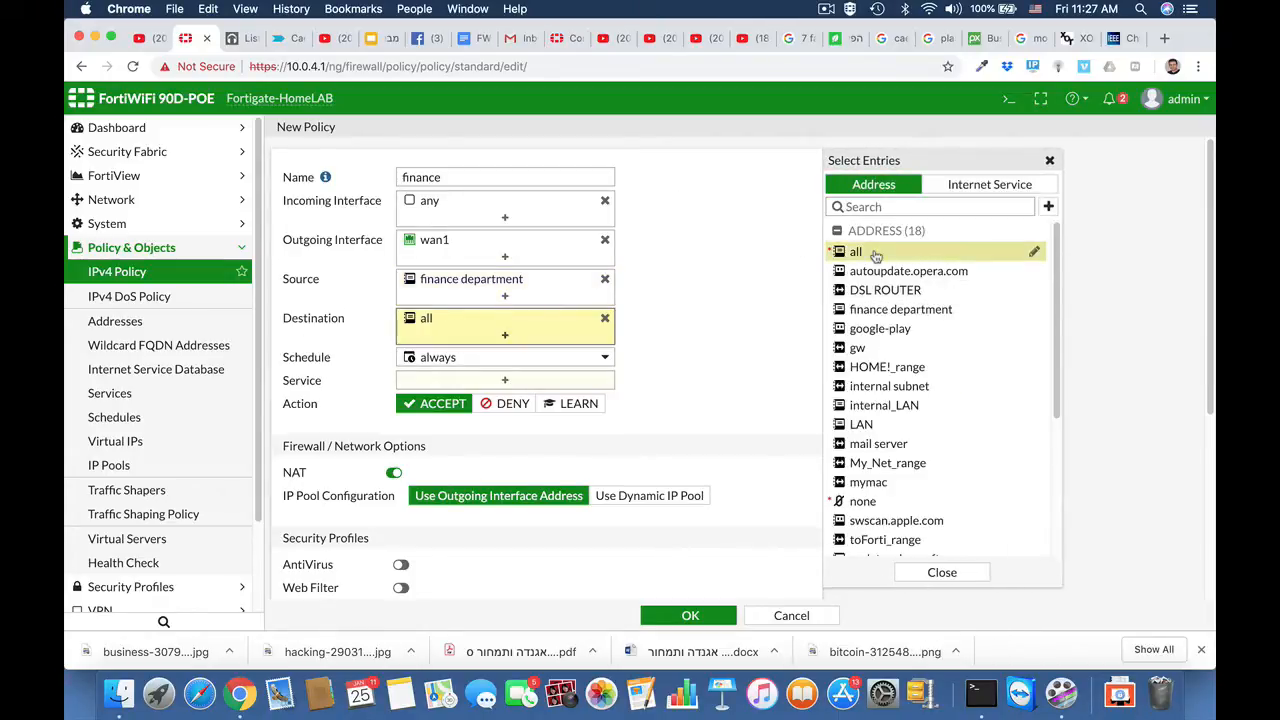
- Add HTTP, HTTPS and DNS services to the finance policy and save it
click(504, 380)
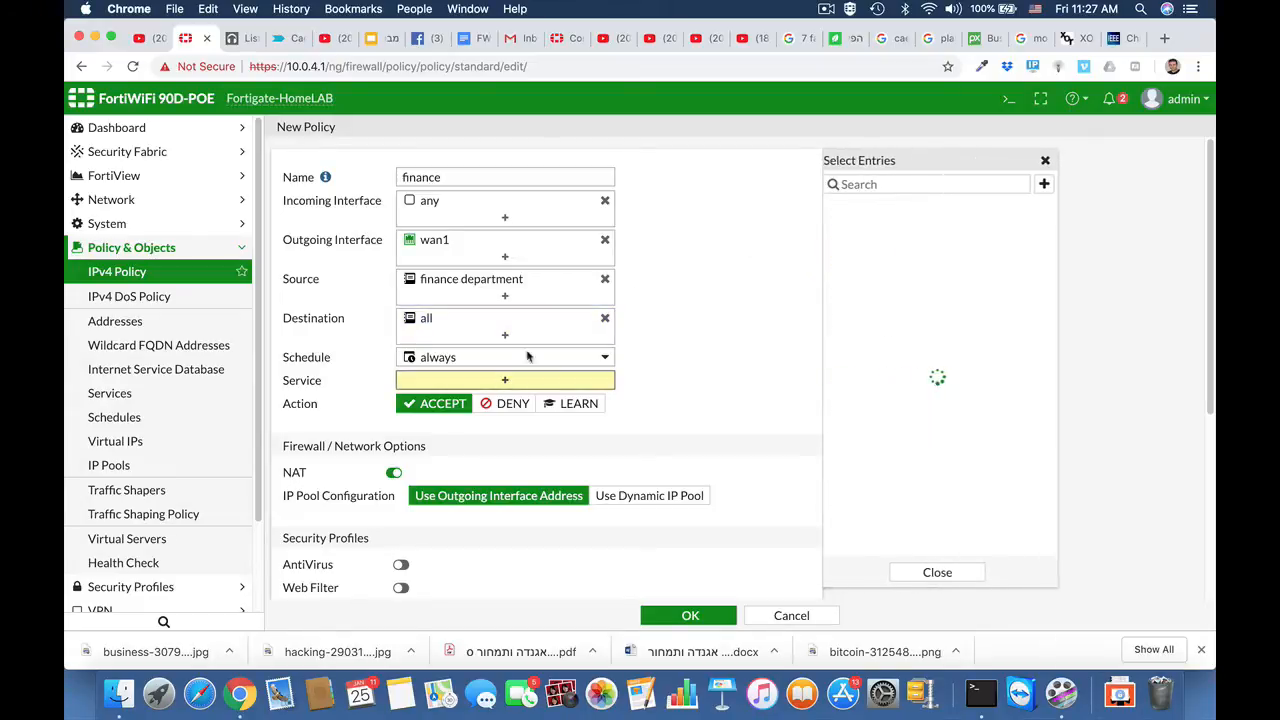
text(http)
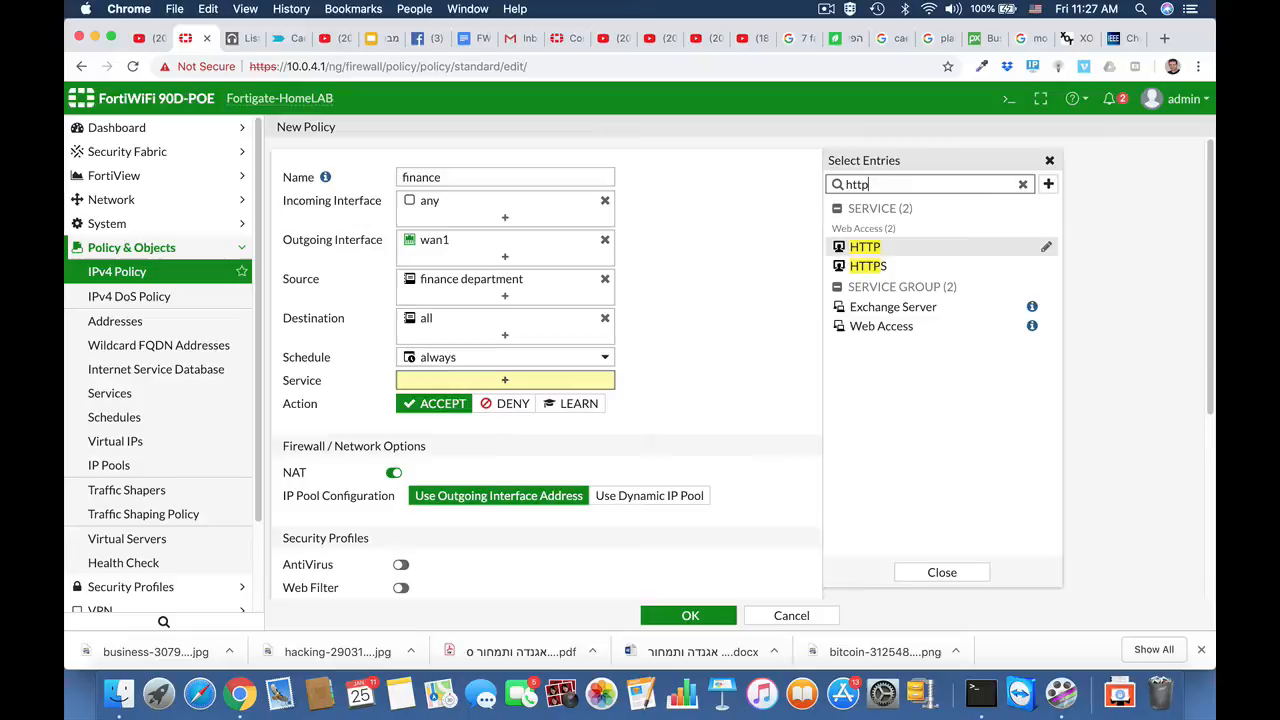
click(865, 247)
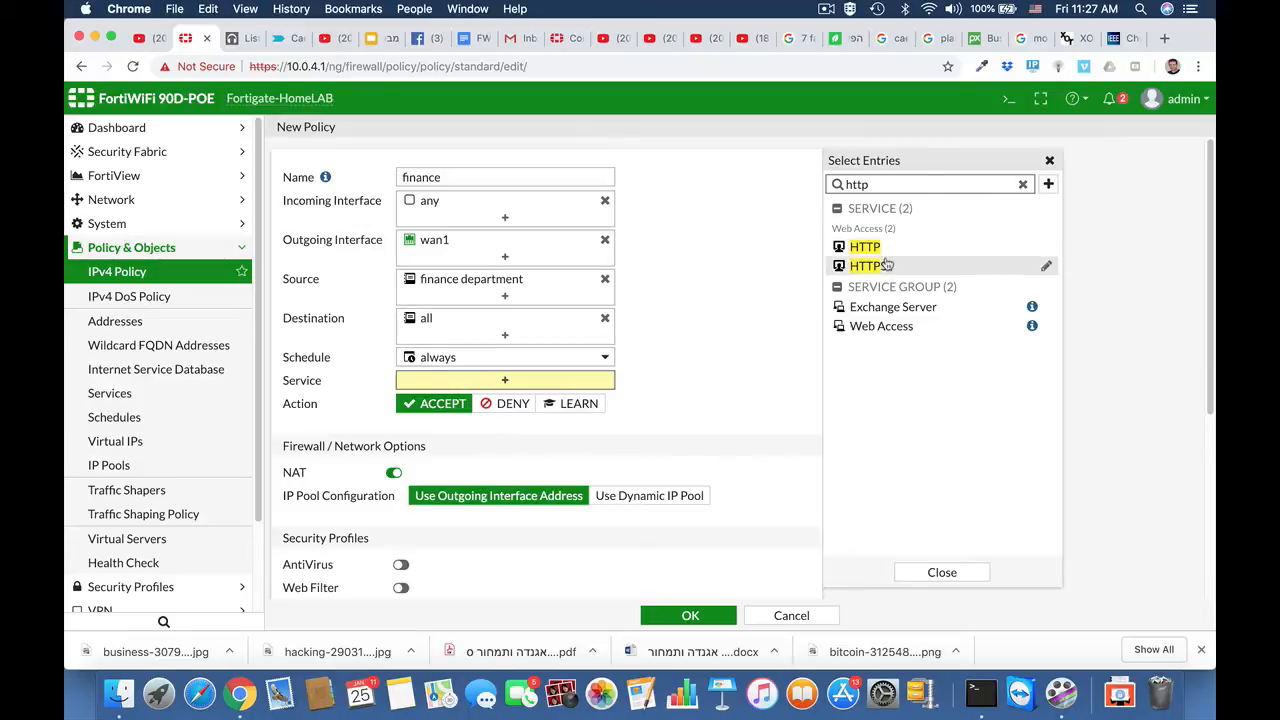
click(870, 266)
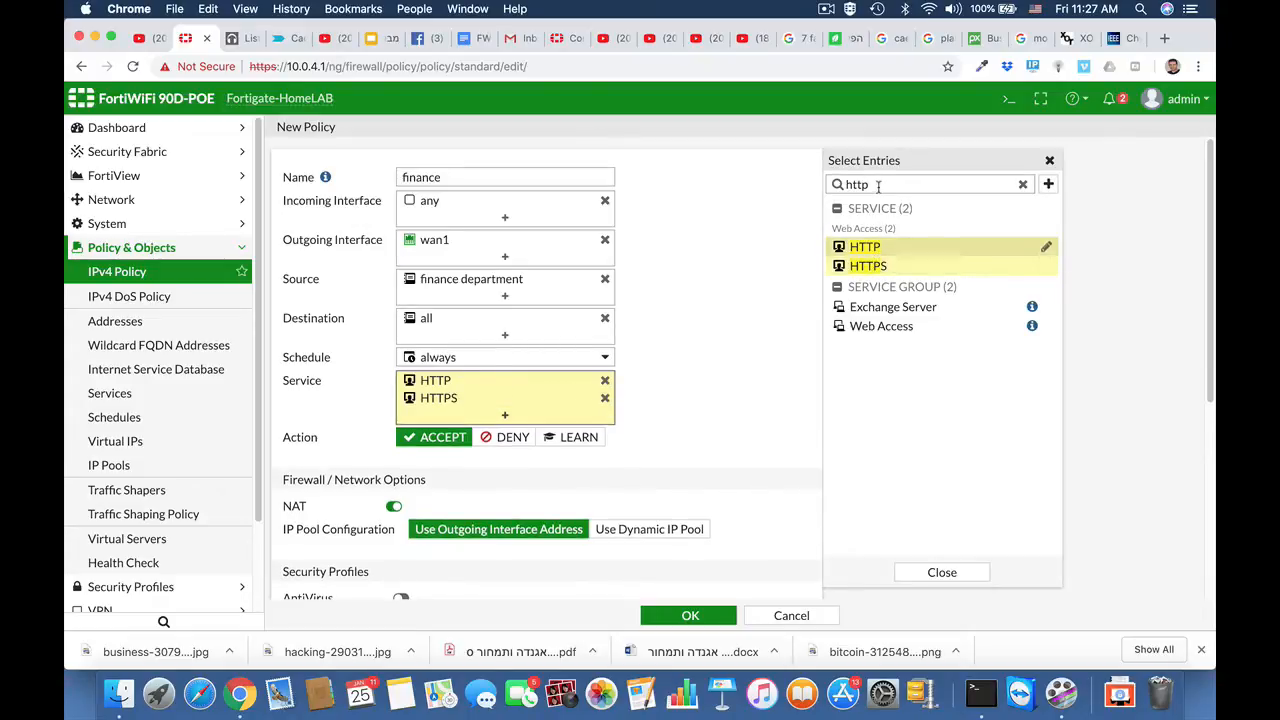
key(super+a)
text(dn)
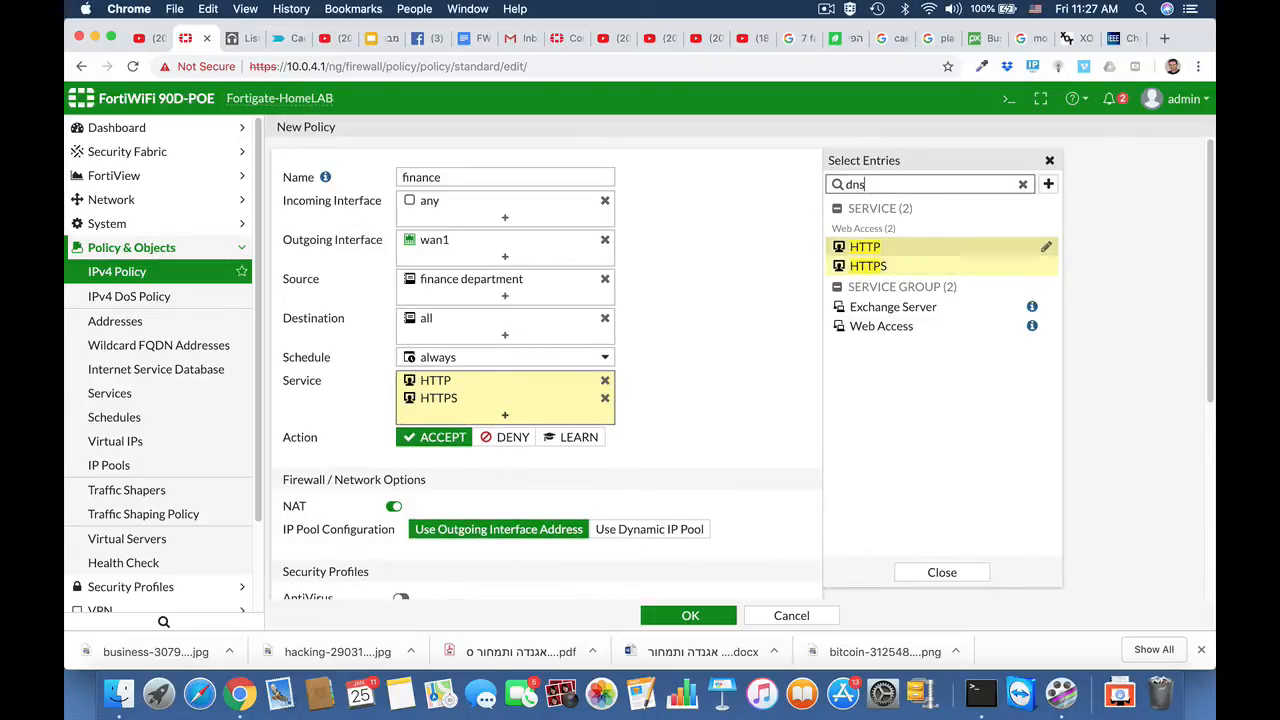
click(848, 247)
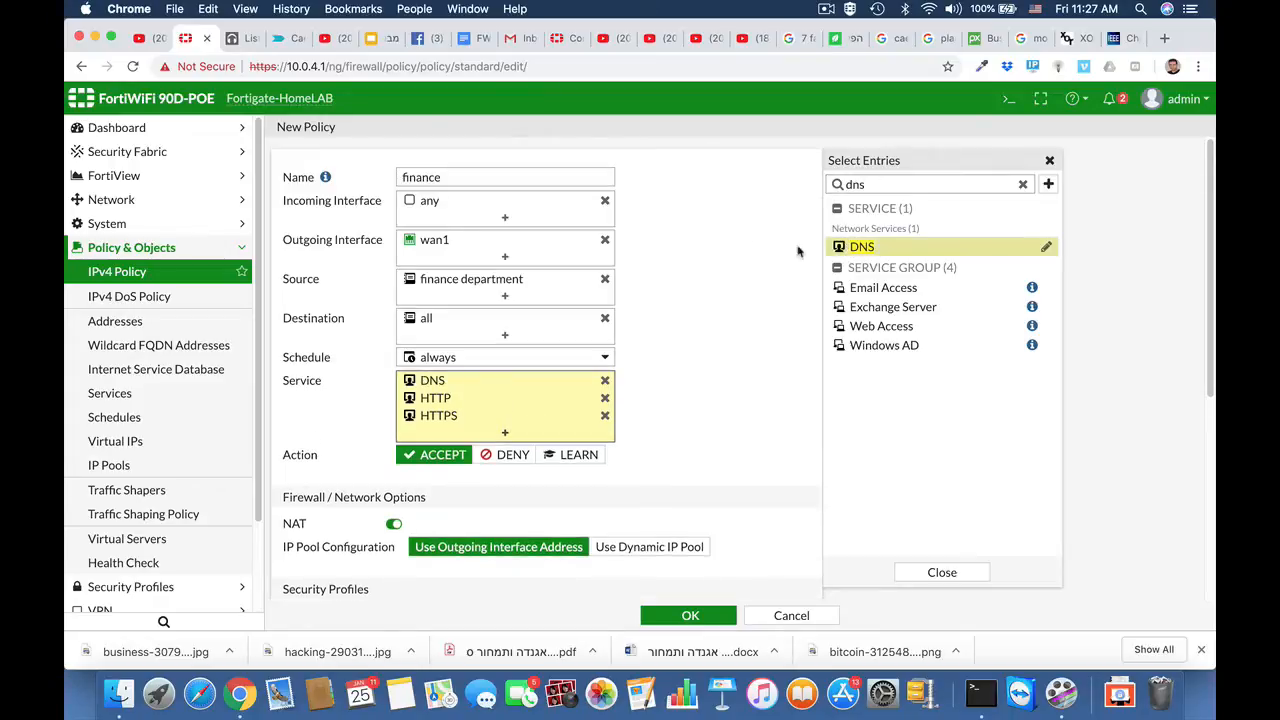
scroll(714, 424, down, 5)
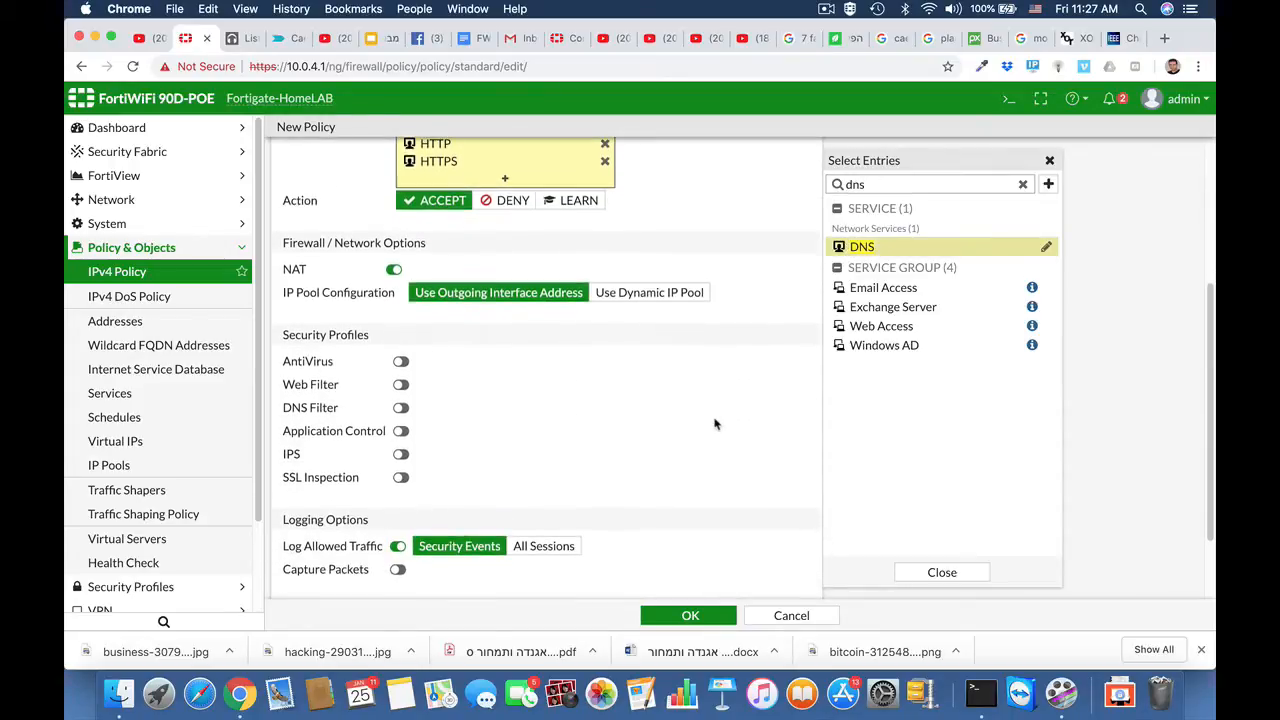
scroll(714, 424, down, 2)
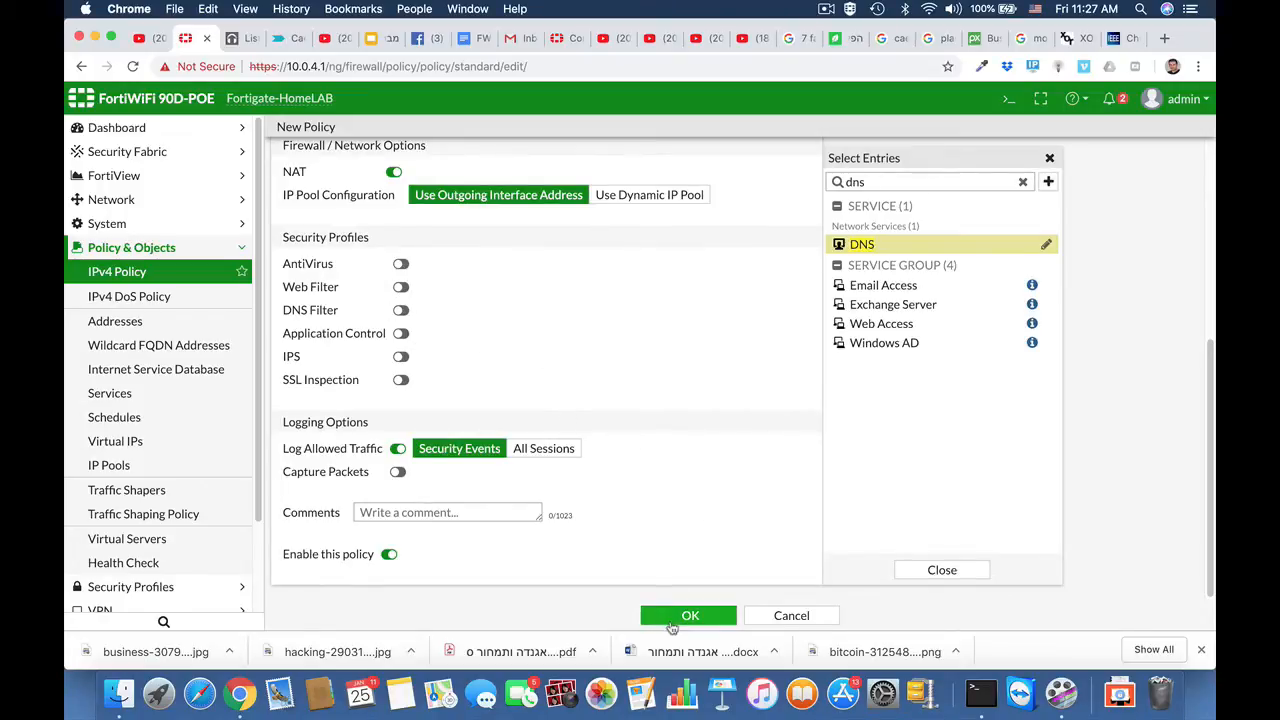
click(688, 616)
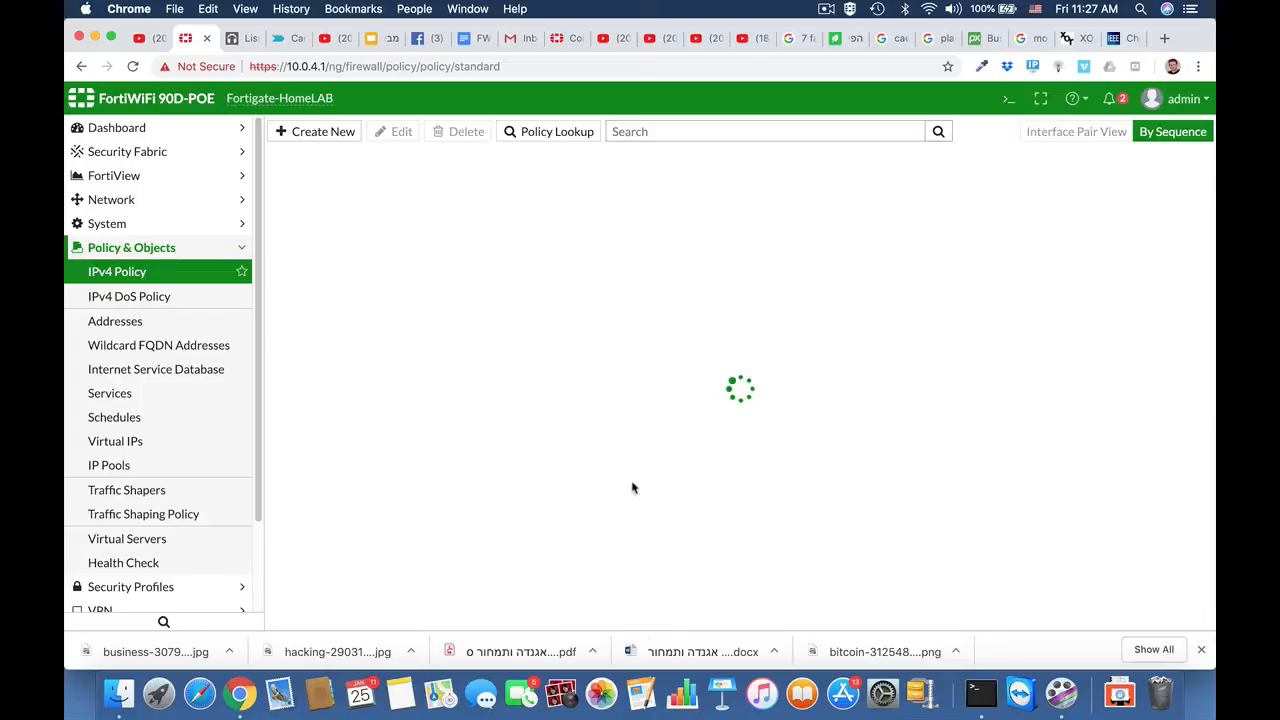
- Scroll the IPv4 policy list to locate the finance policy as ID 14
mouse_move(533, 310)
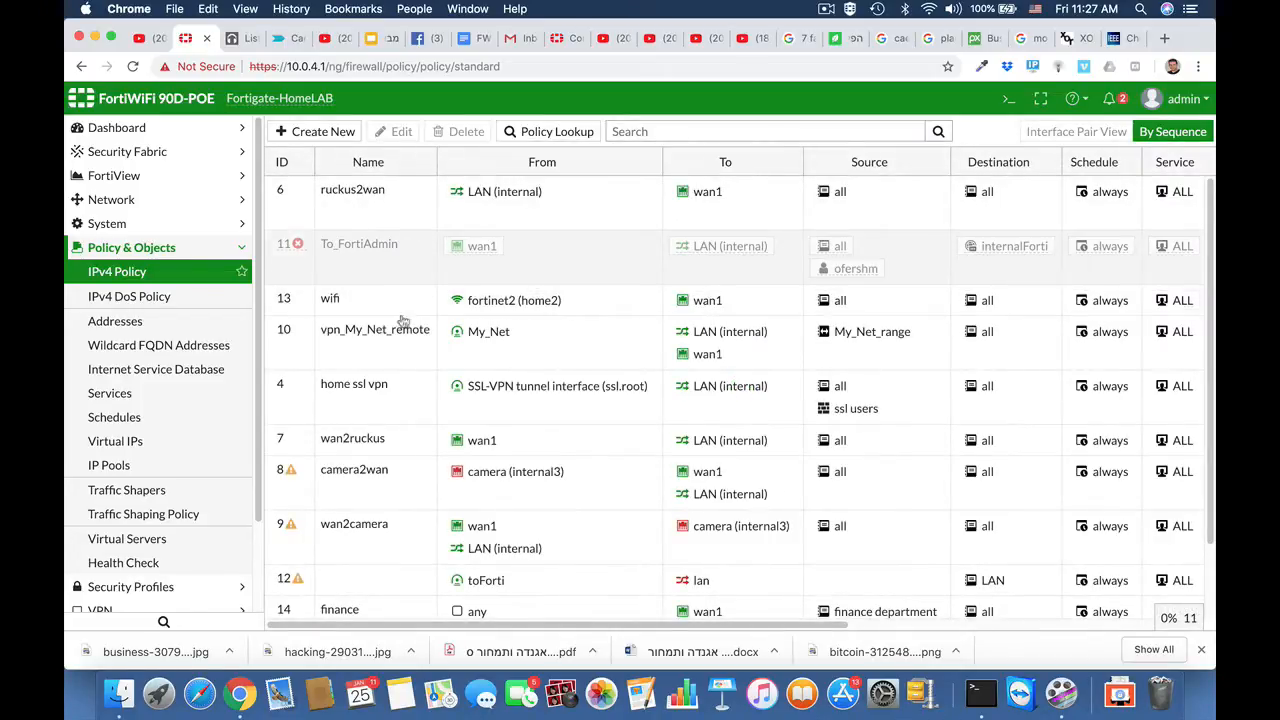
scroll(405, 474, down, 2)
scroll(405, 474, down, 1)
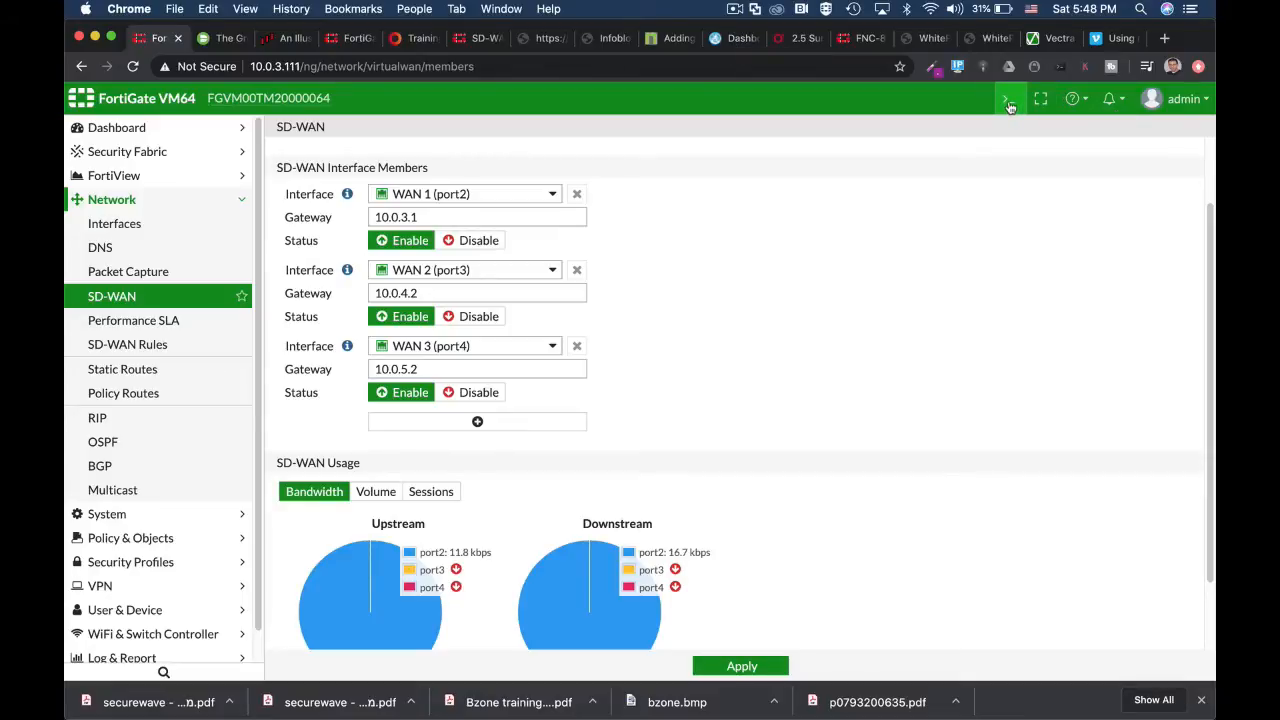
- Open the CLI console from the top bar
click(1009, 101)
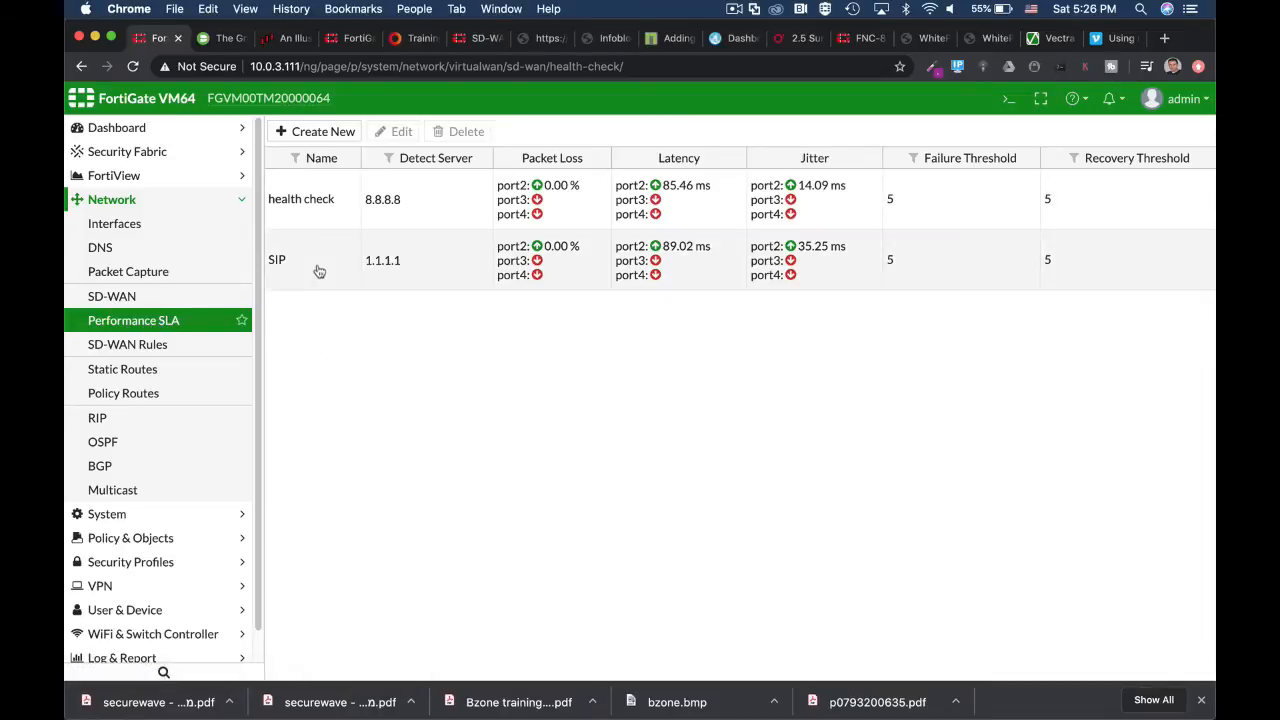
- Select the SIP health check and open it for editing
click(320, 270)
click(401, 132)
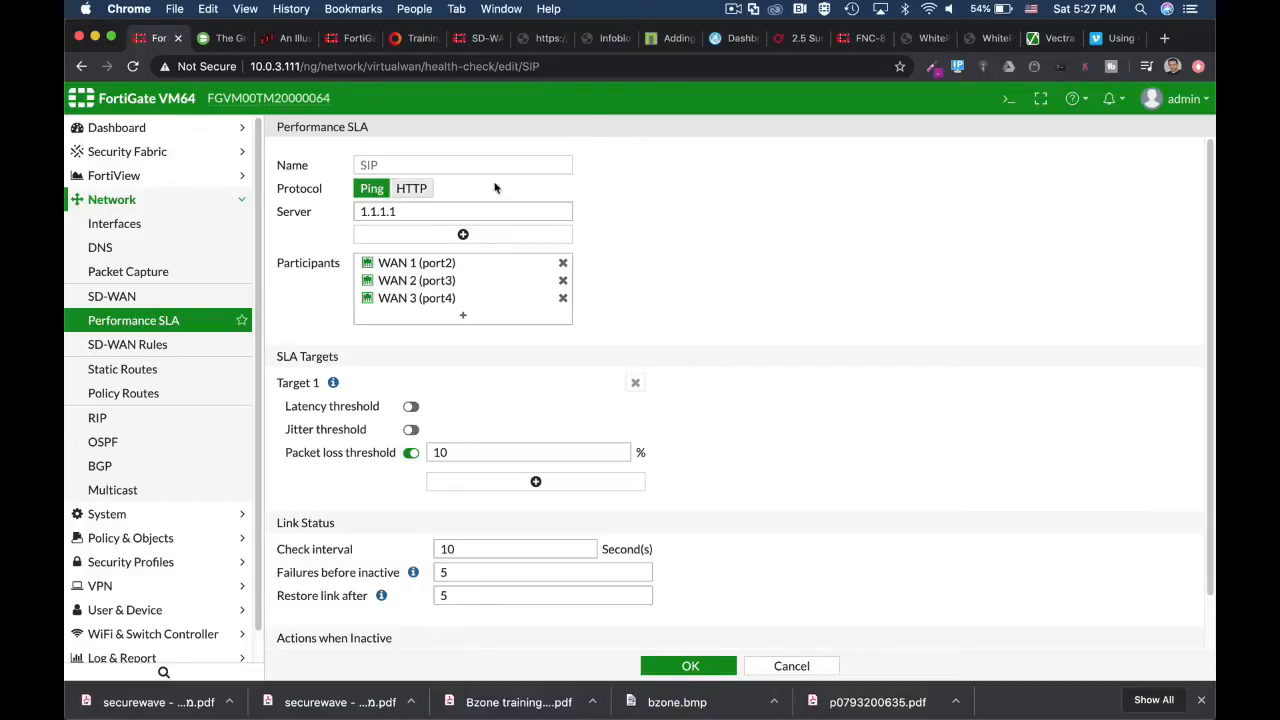
- In the CLI console, enter config system virtual-wan-link, config health-check, then edit SIP
click(1006, 100)
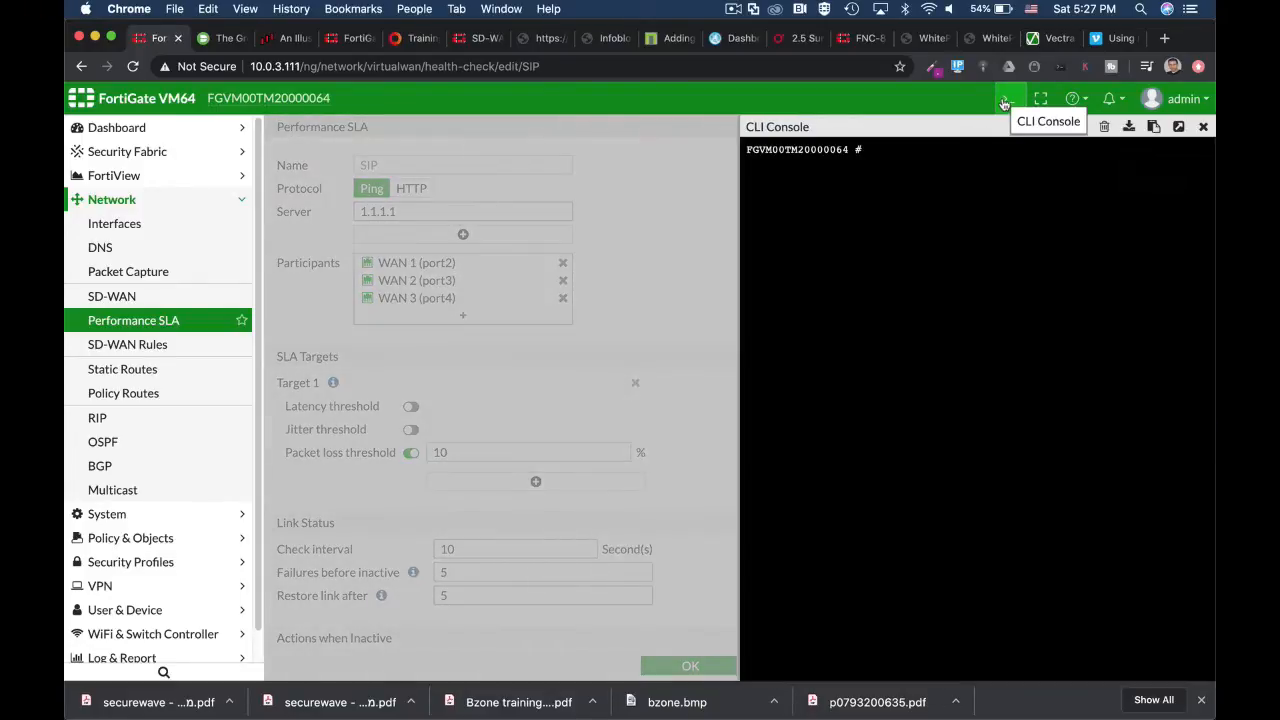
text(config sy)
key(Tab)
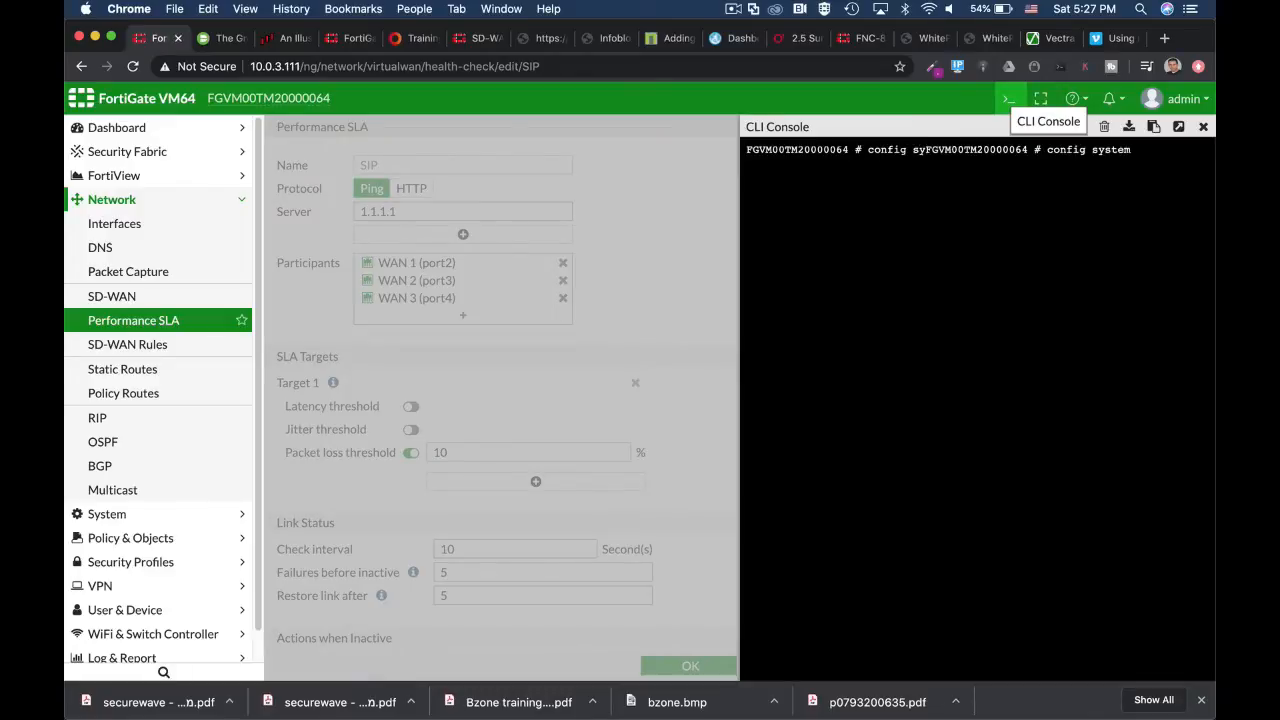
text(vi)
key(Tab)
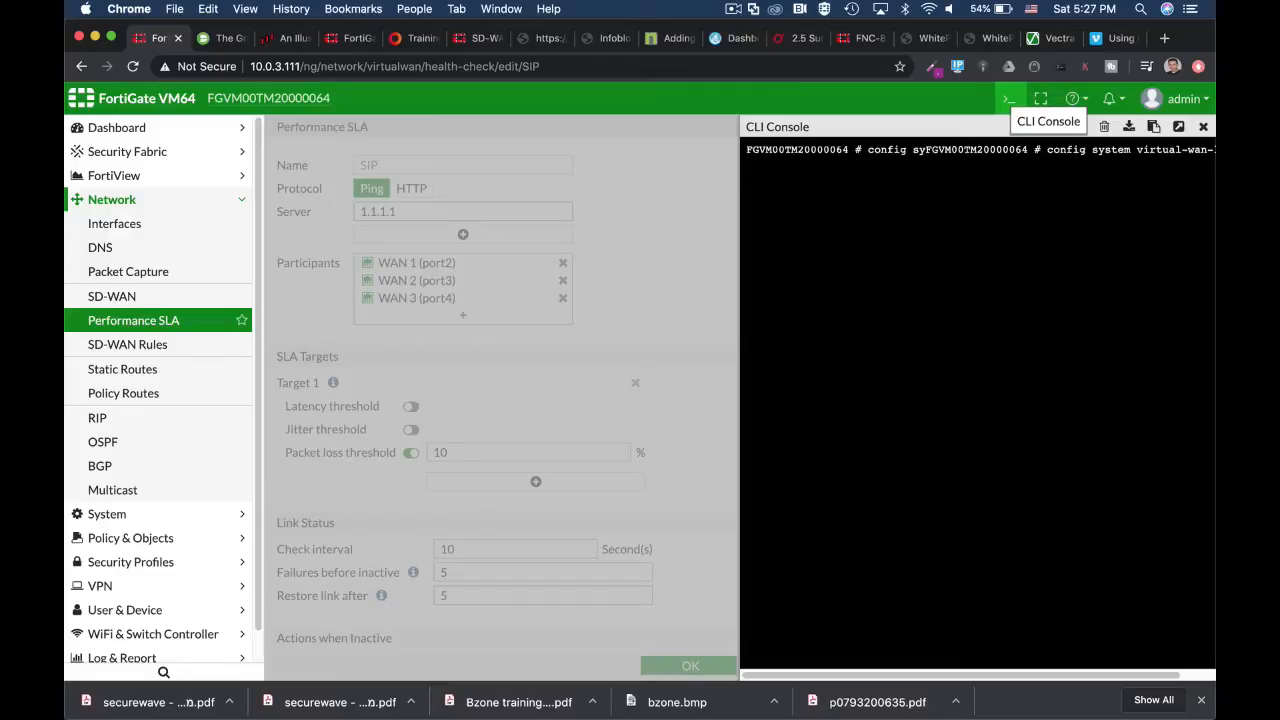
key(Return)
text(config g)
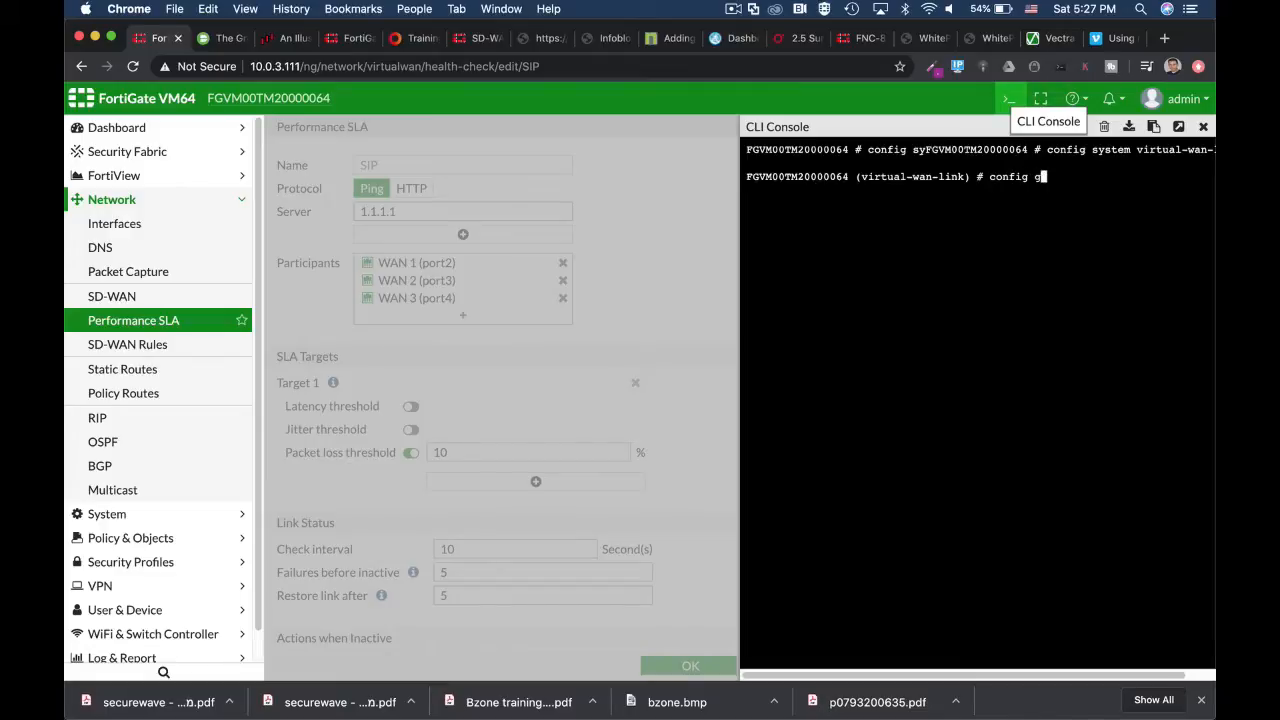
key(BackSpace)
text(h)
key(Tab)
key(Return)
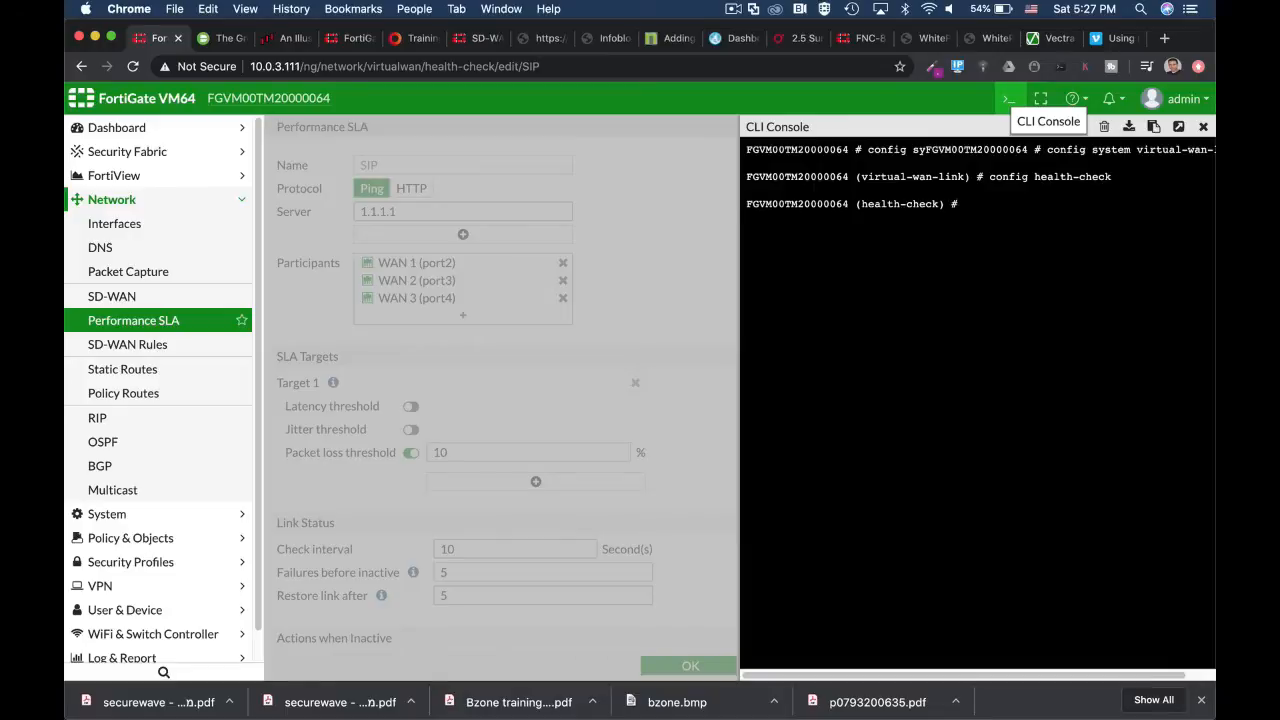
text(edit SIP)
key(Return)
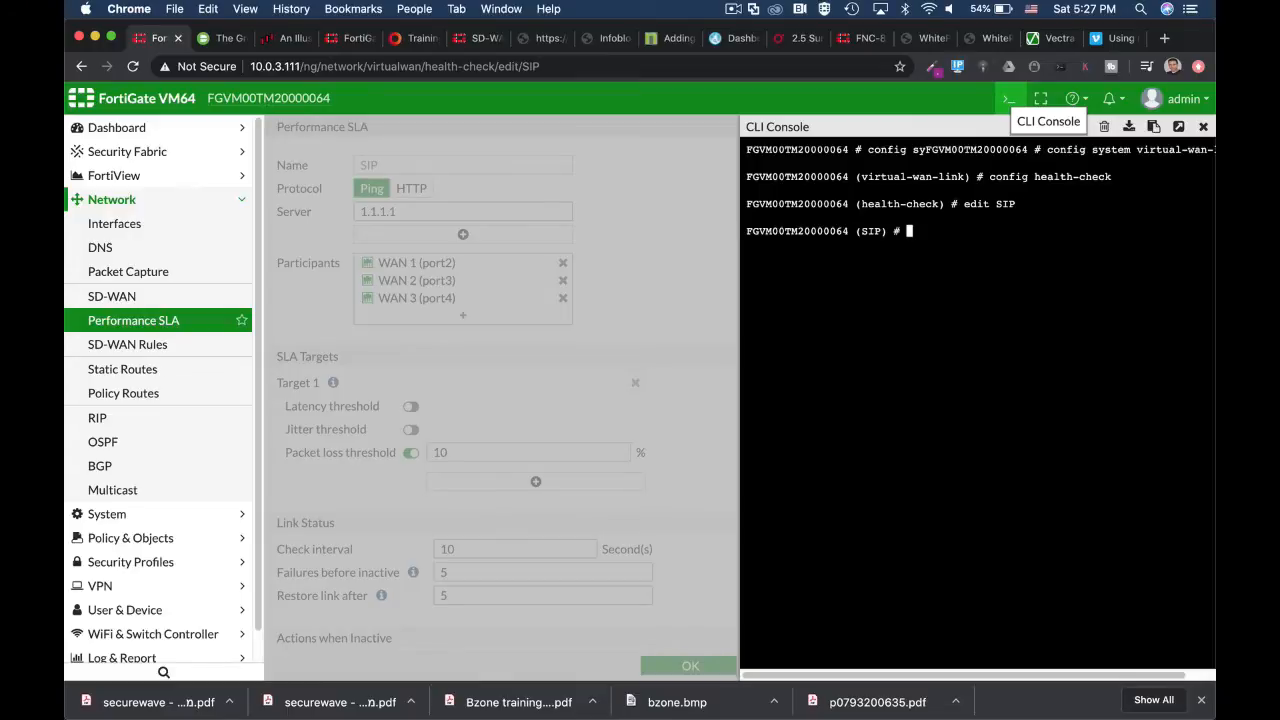
- Show SIP's full configuration, cycle protocol options ping, tcp-echo, http, twamp, then abort unsaved
text(show full-configuration)
key(Return)
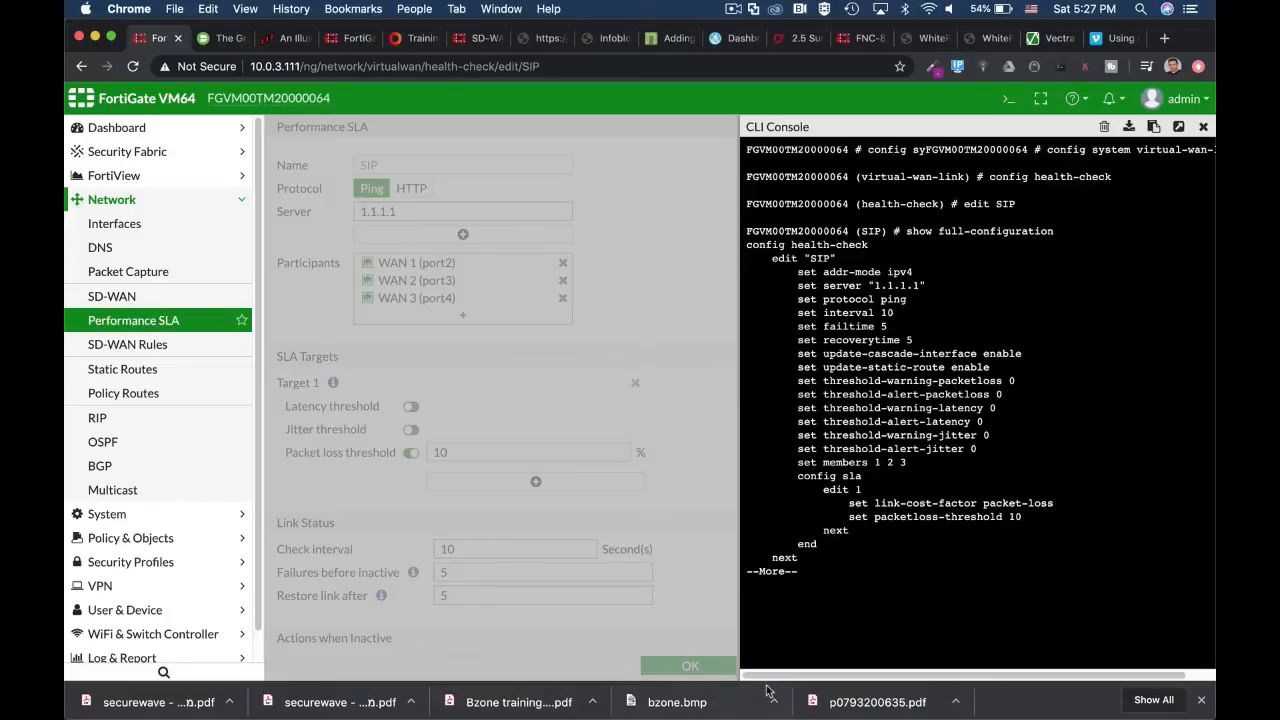
key(Return)
key(Return)
key(Return)
text(s)
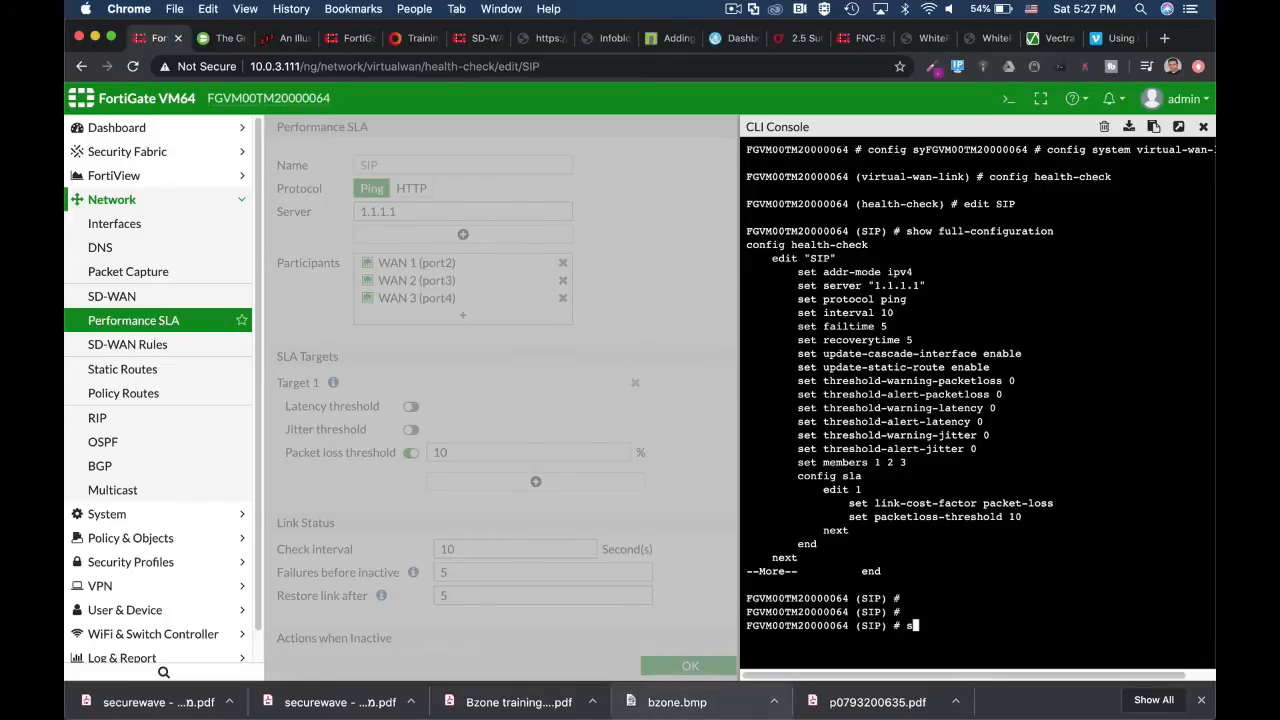
text(et protocol )
text(ping)
key(BackSpace)
key(BackSpace)
key(BackSpace)
key(BackSpace)
text(tcp-echo)
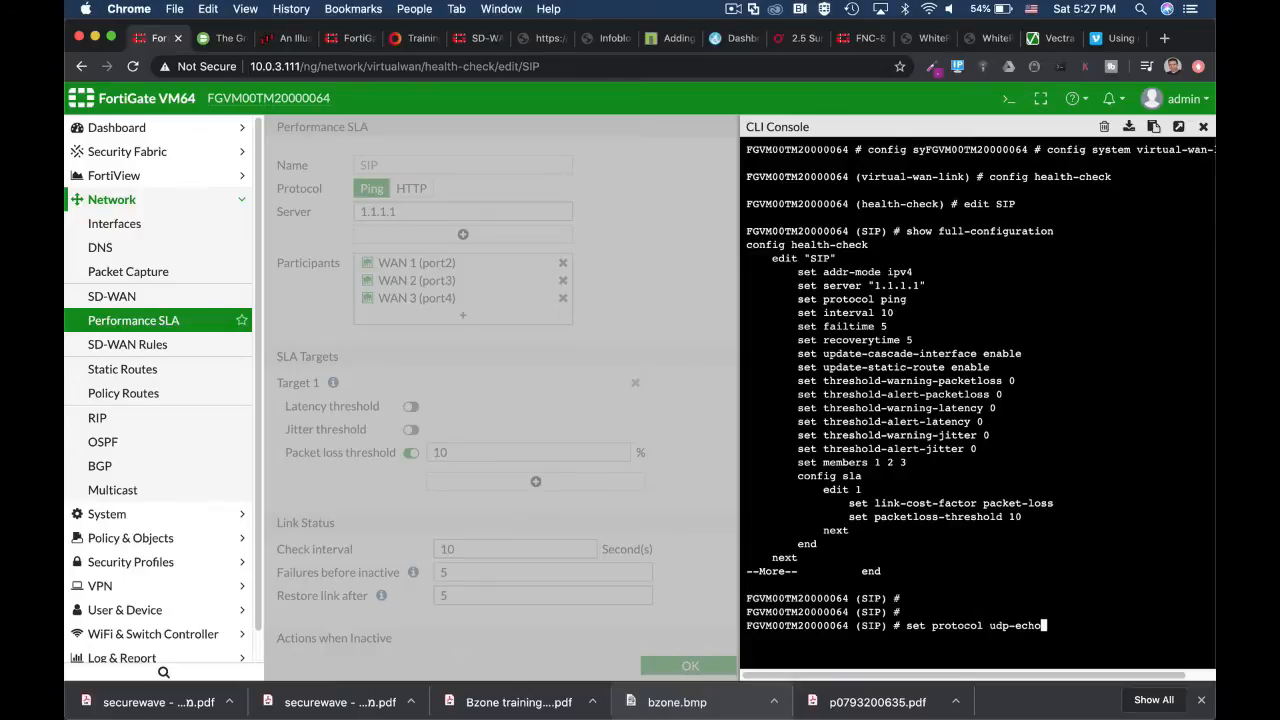
key(BackSpace)
key(BackSpace)
key(BackSpace)
key(BackSpace)
key(BackSpace)
key(BackSpace)
key(BackSpace)
key(BackSpace)
text(http)
key(Tab)
key(ctrl+c)
key(ctrl+c)
key(ctrl+c)
key(ctrl+c)
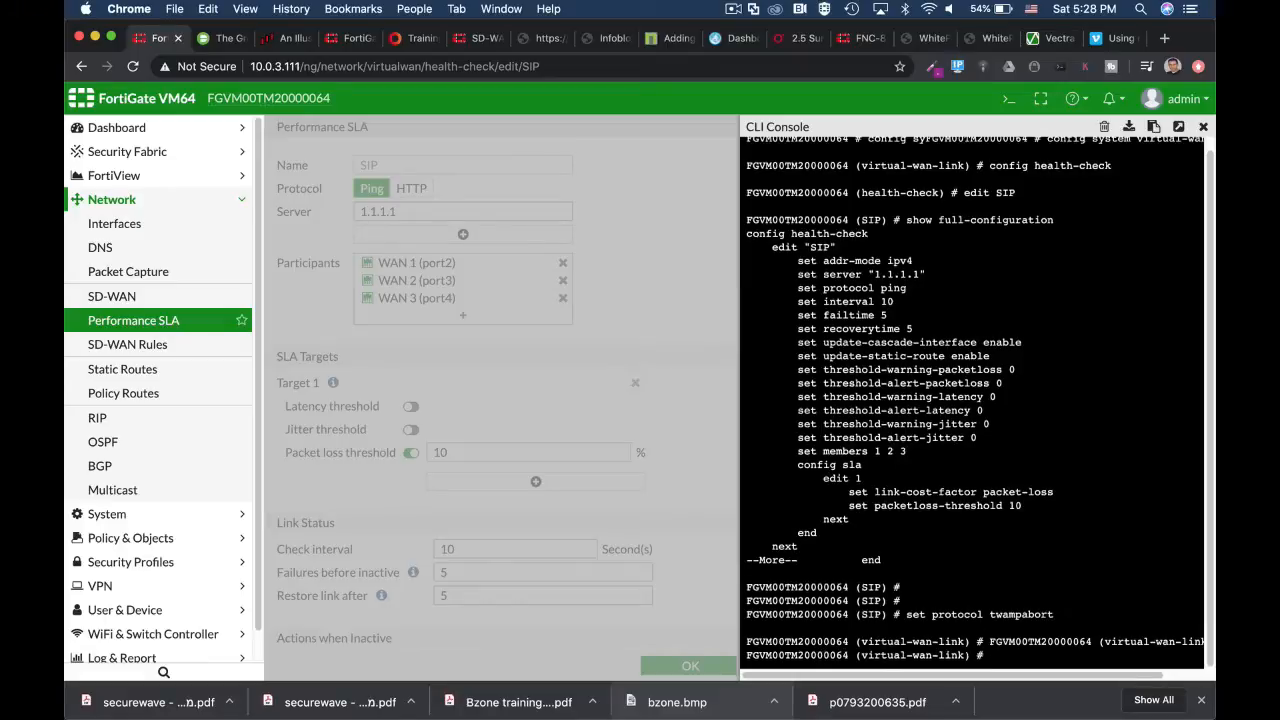
key(ctrl+c)
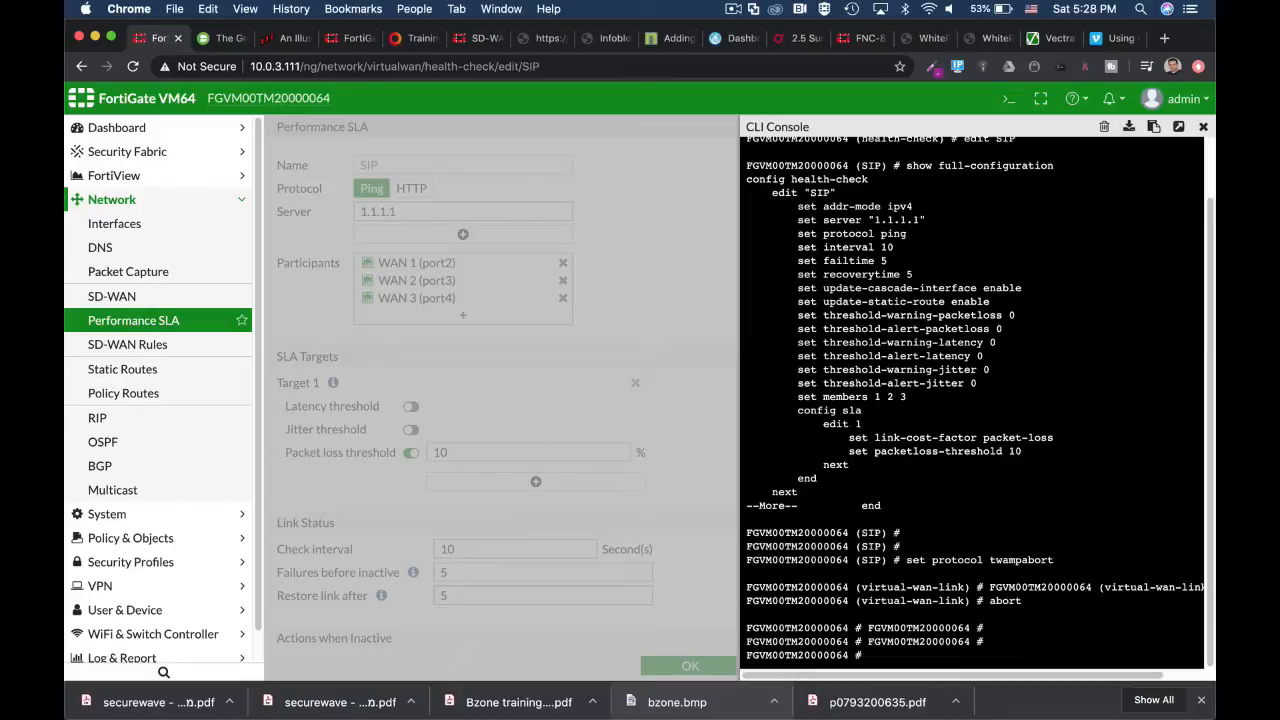
- Discard the partial command and type 'diag sys virtual-wan-link healt' at the prompt
text(con)
key(ctrl+c)
text(di)
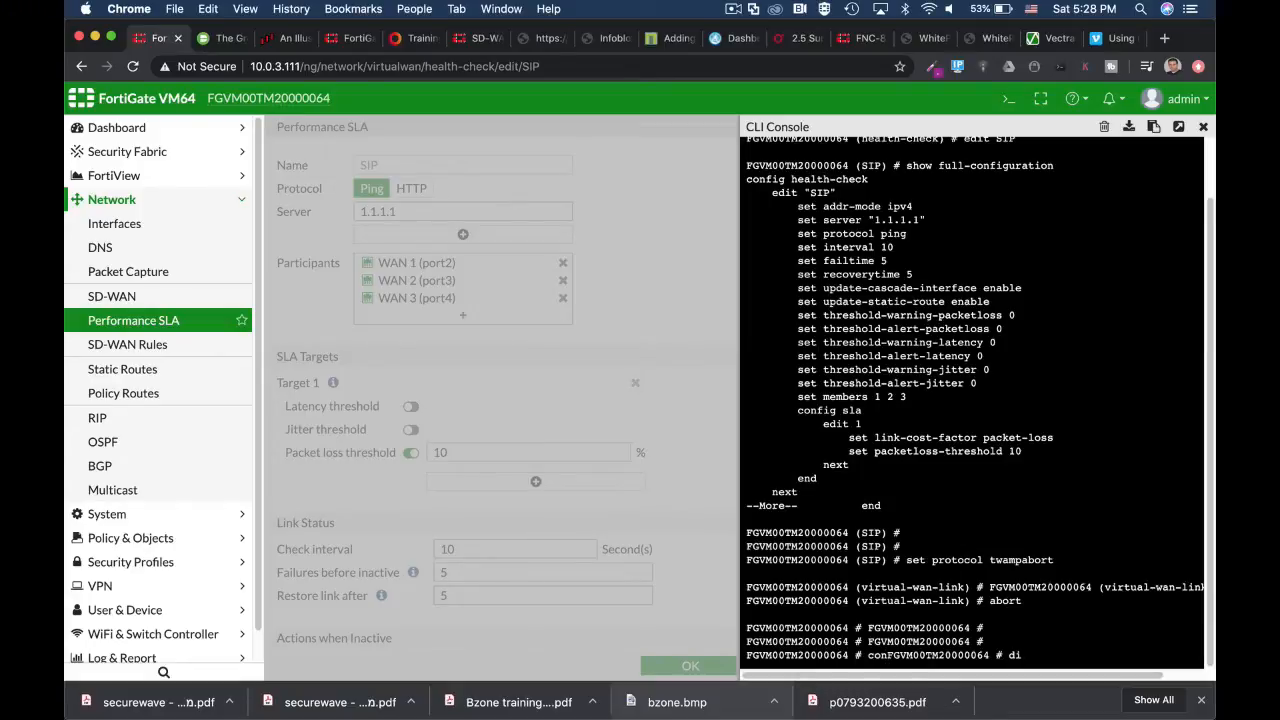
text(ag sys virtual-wan-link)
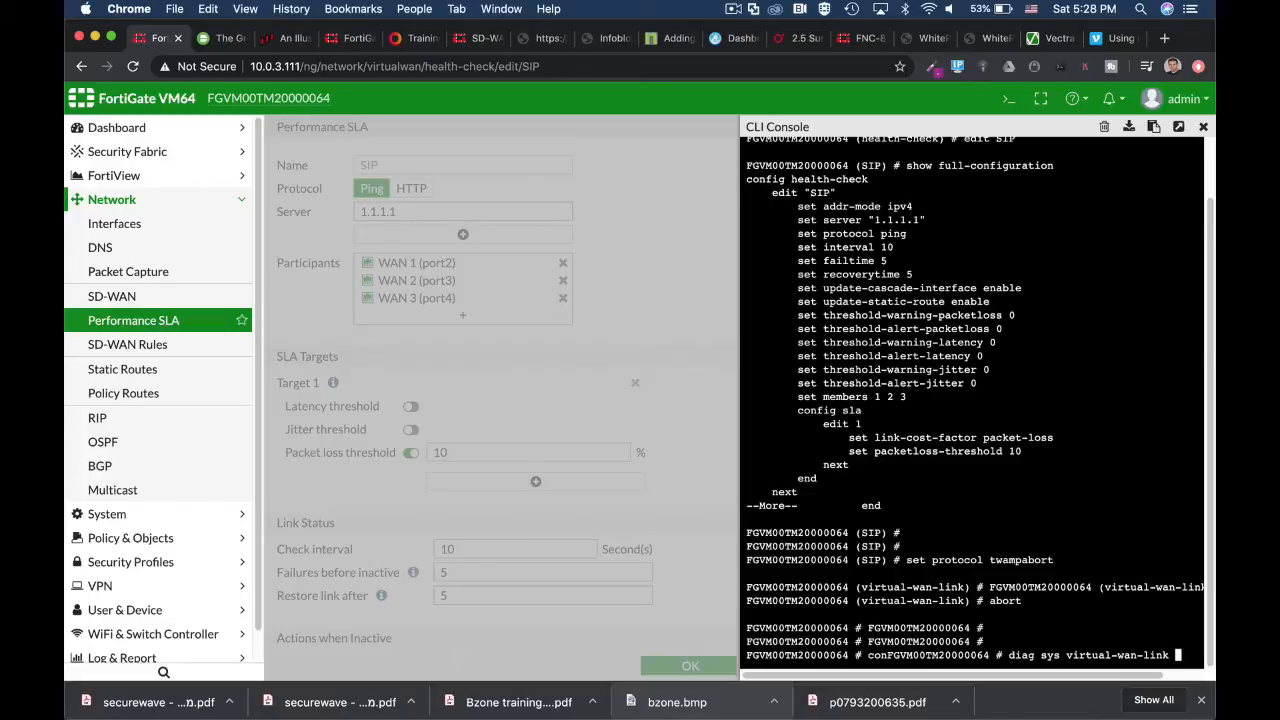
text(s)
key(BackSpace)
text(healt)
- Pop the console out to a full tab and run the health-check status query for SIP
click(1178, 126)
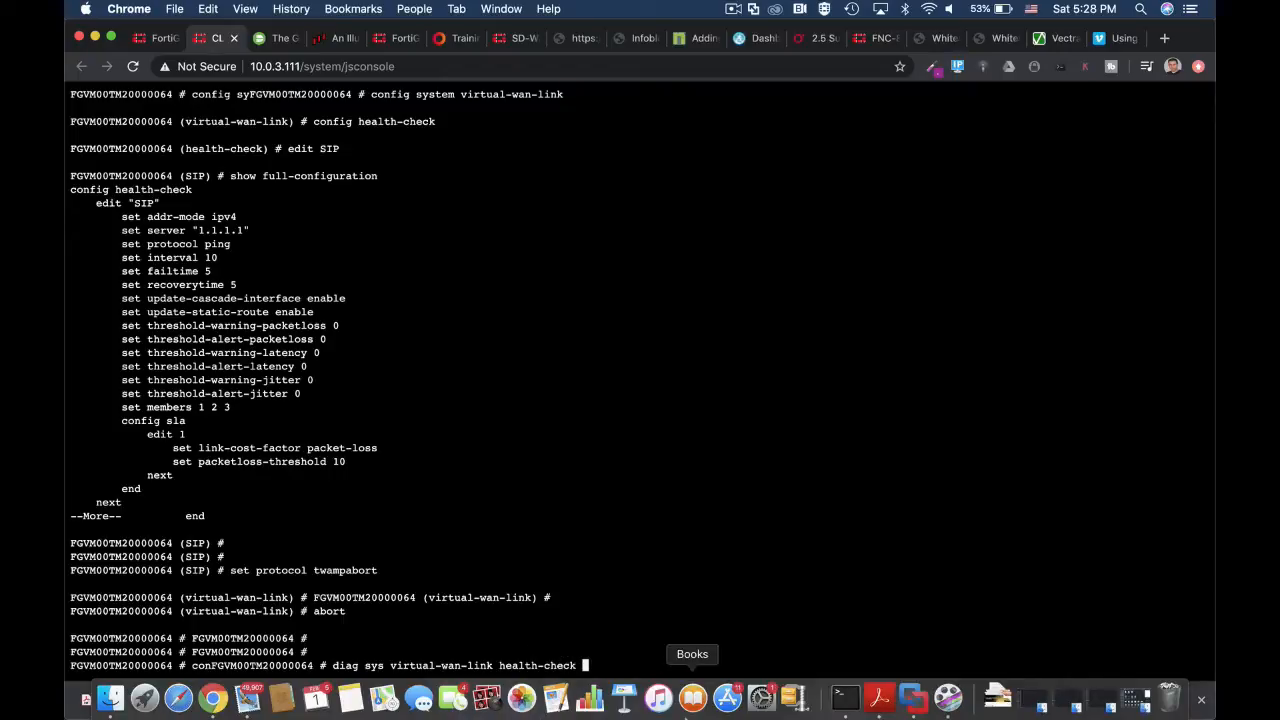
text(S)
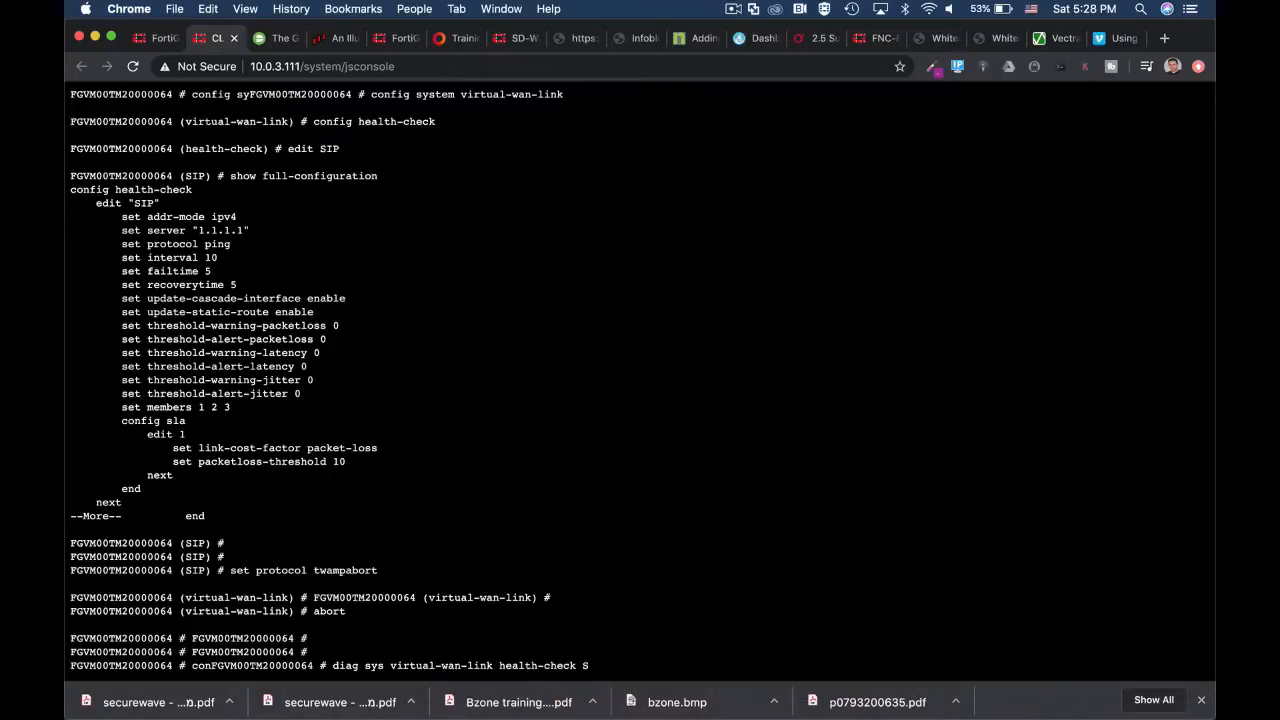
text(IP)
key(Return)
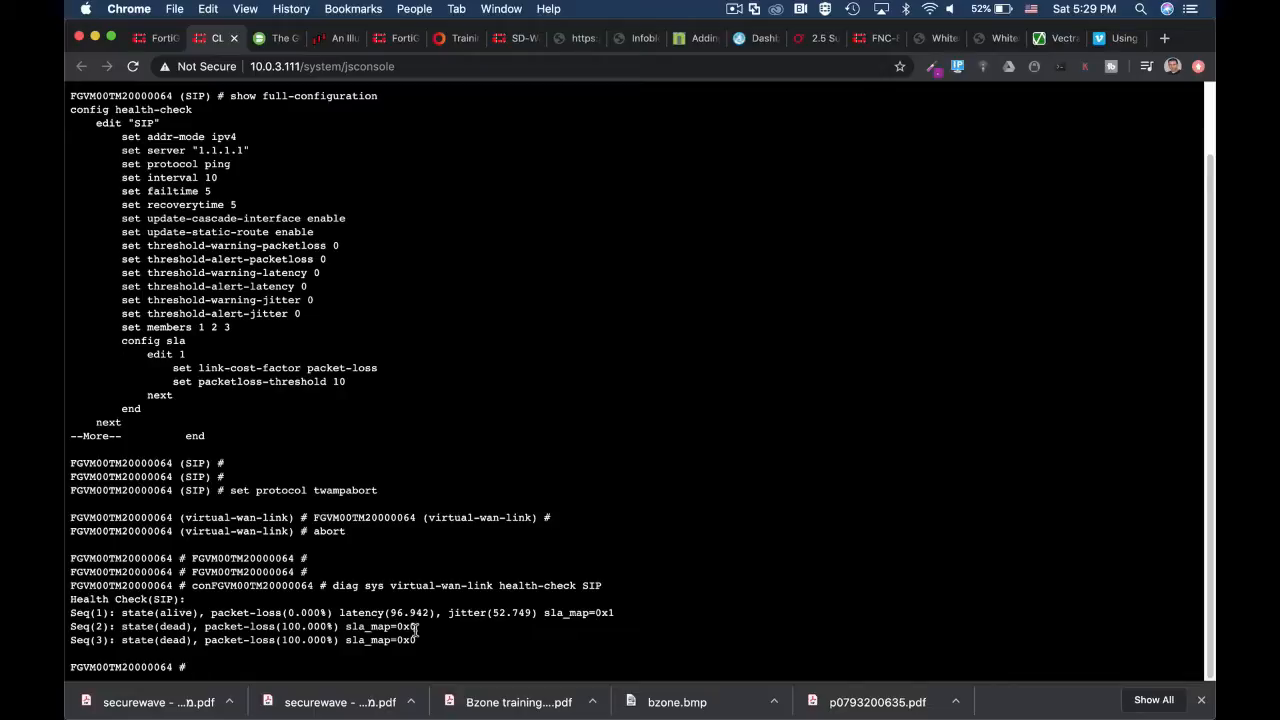
mouse_move(350, 705)
- Close the jsconsole tab to return to the SIP Performance SLA edit page
click(234, 38)
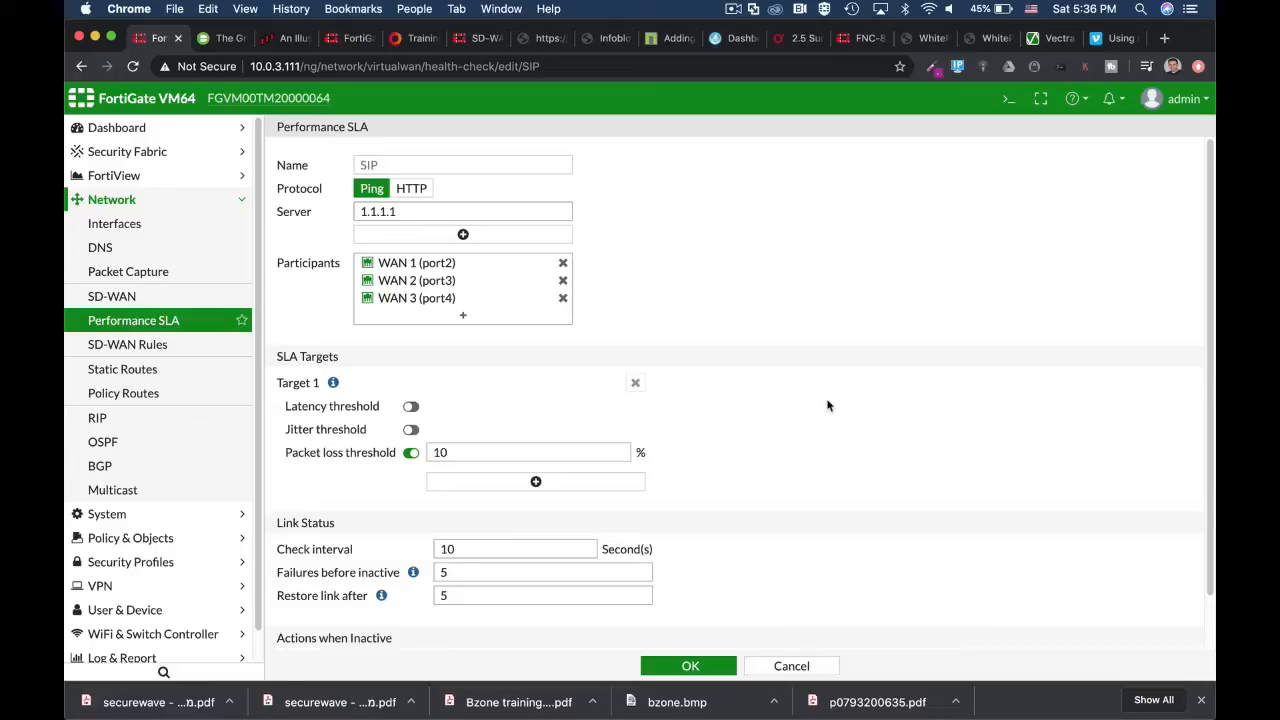
- Run get router info kernel | grep "proto=17" in the CLI console to list the kernel routes
click(1007, 99)
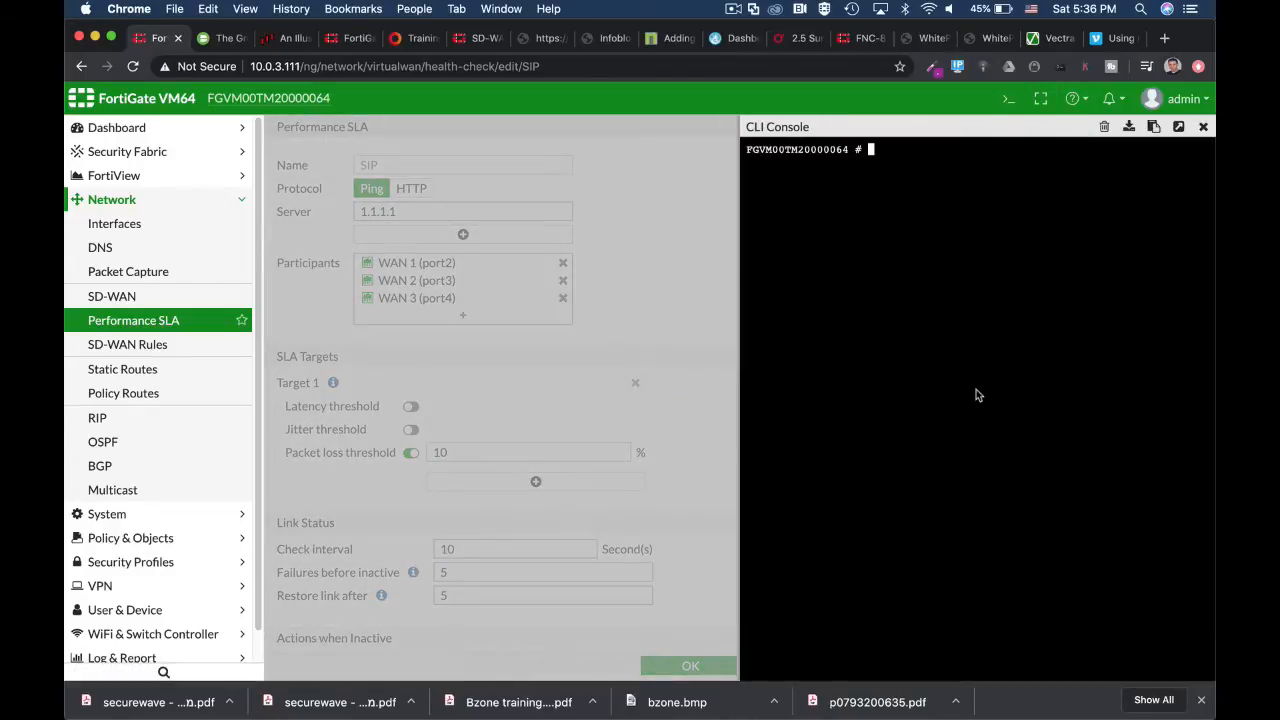
text(get router info kernel)
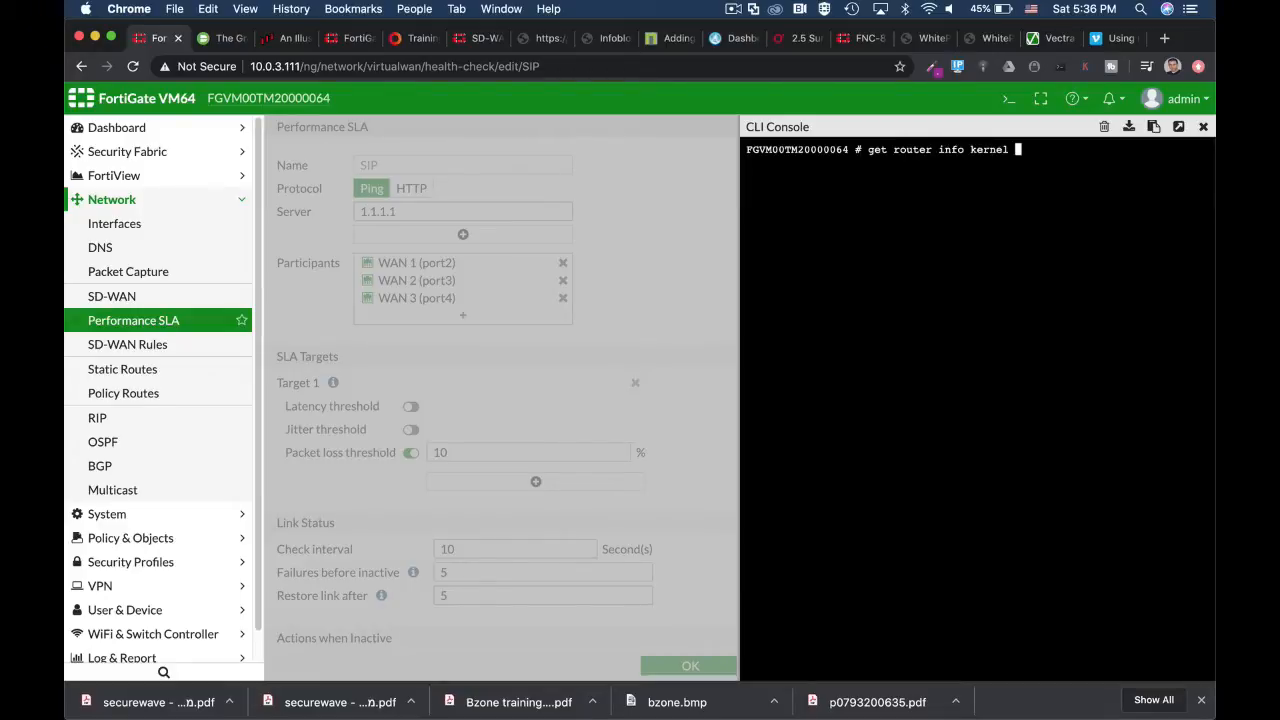
text( |)
text(grep "proto=)
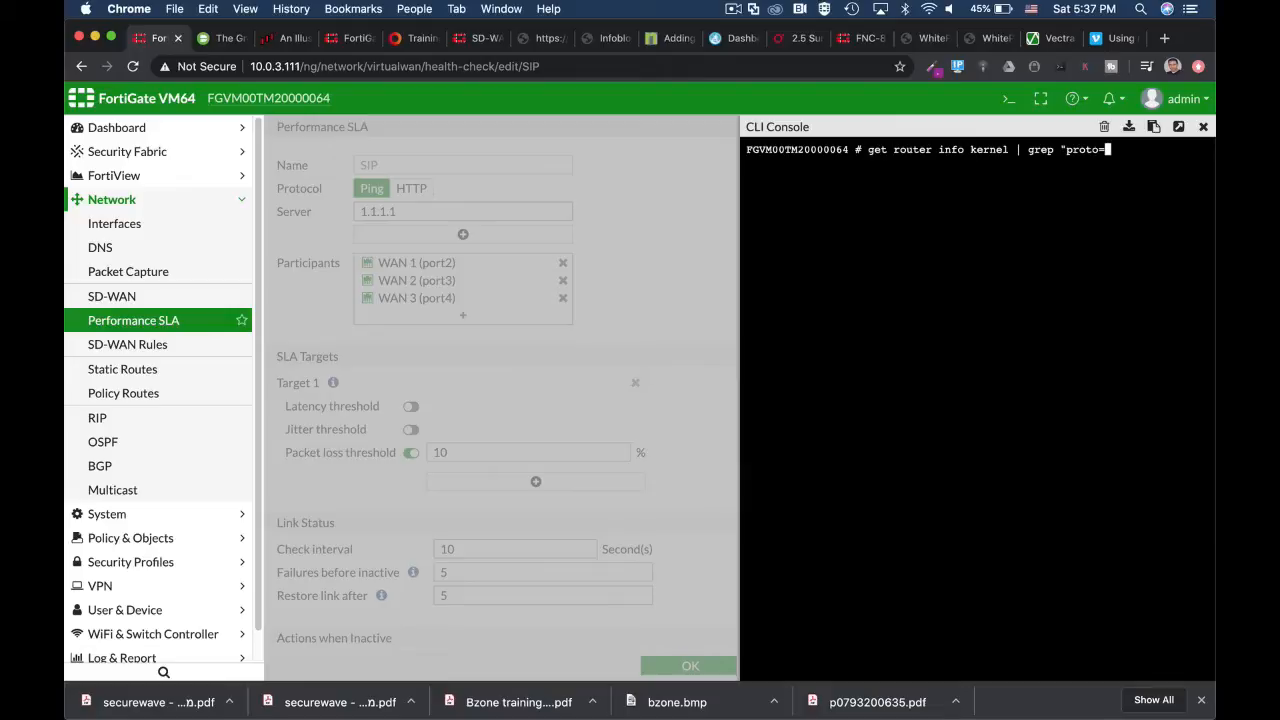
text(17")
key(Return)
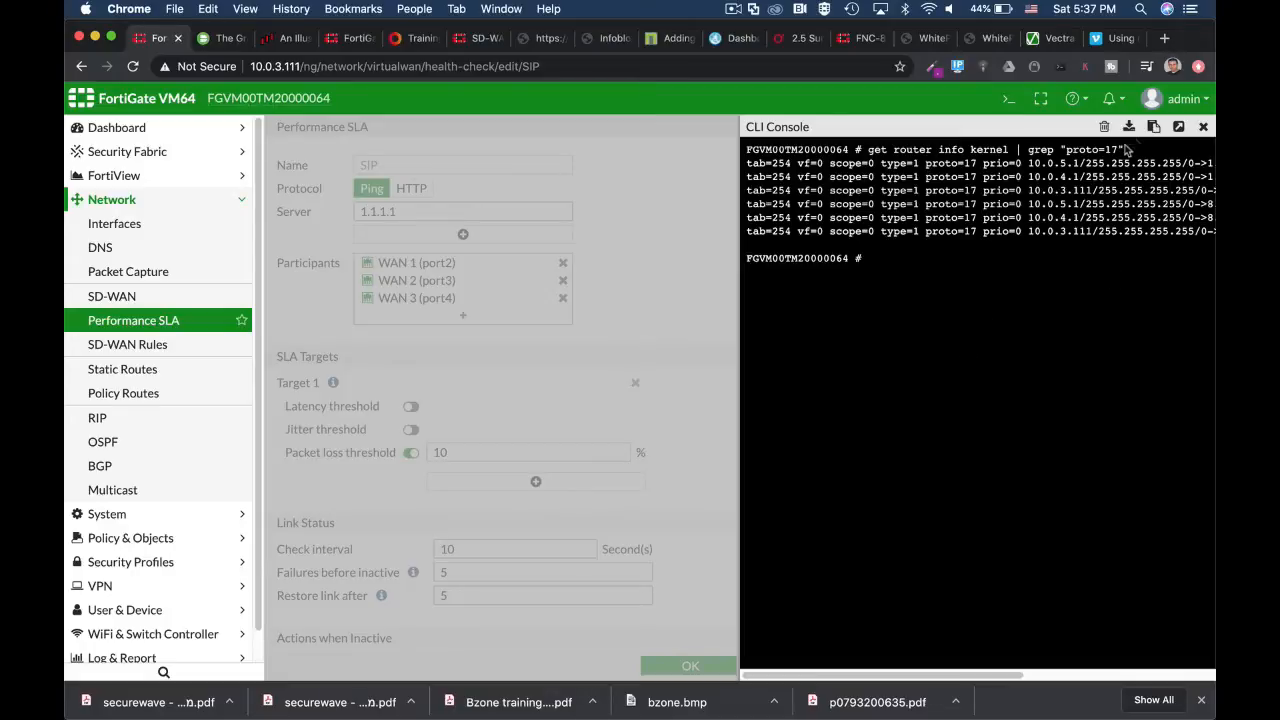
- Expand the console to a full tab and highlight the 1.1.1.1 and 8.8.8.8 route destinations
click(1179, 127)
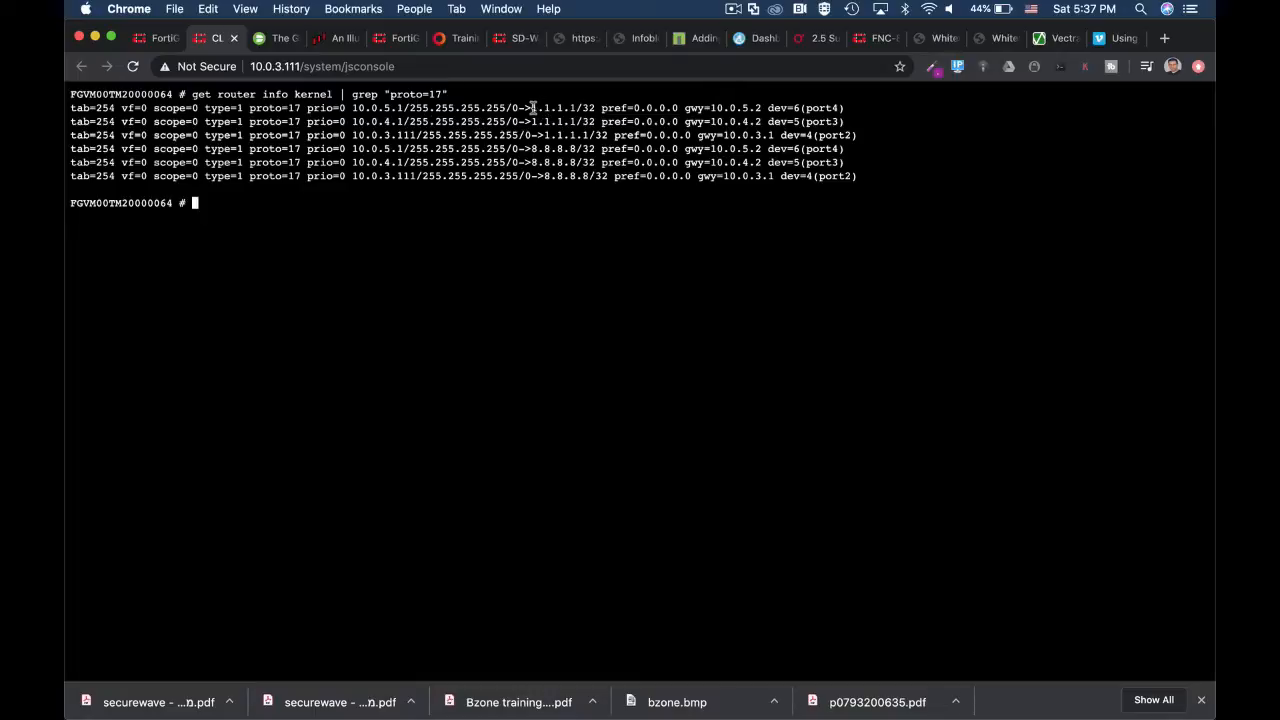
drag(532, 108, 579, 110)
drag(531, 148, 574, 149)
drag(531, 108, 578, 107)
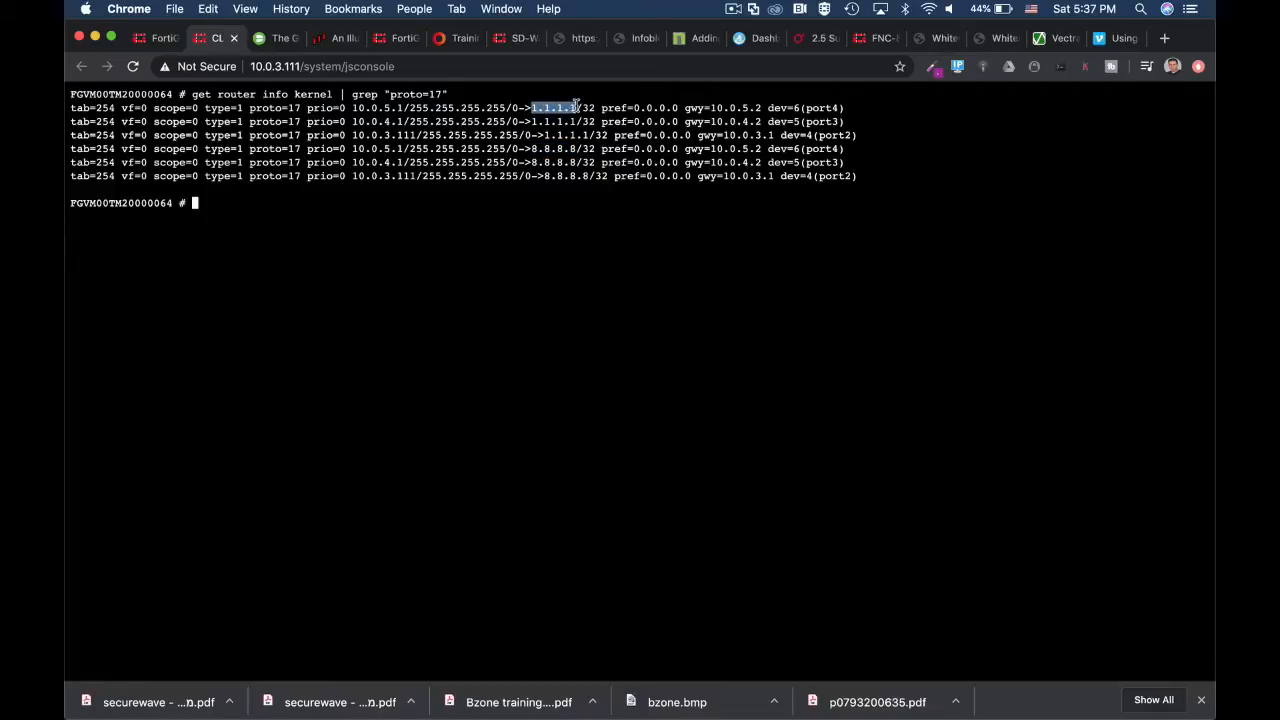
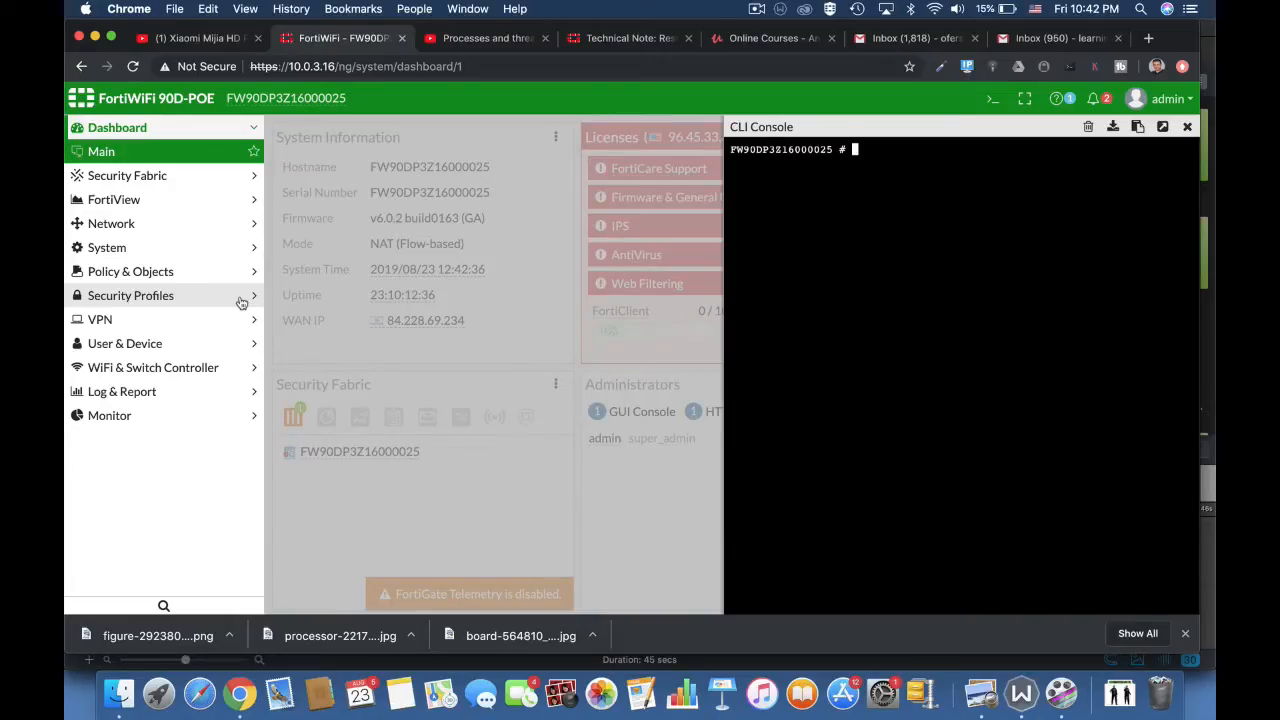
- Run diag sys top in the CLI console to show the live process table
text(diag sys top)
key(Return)
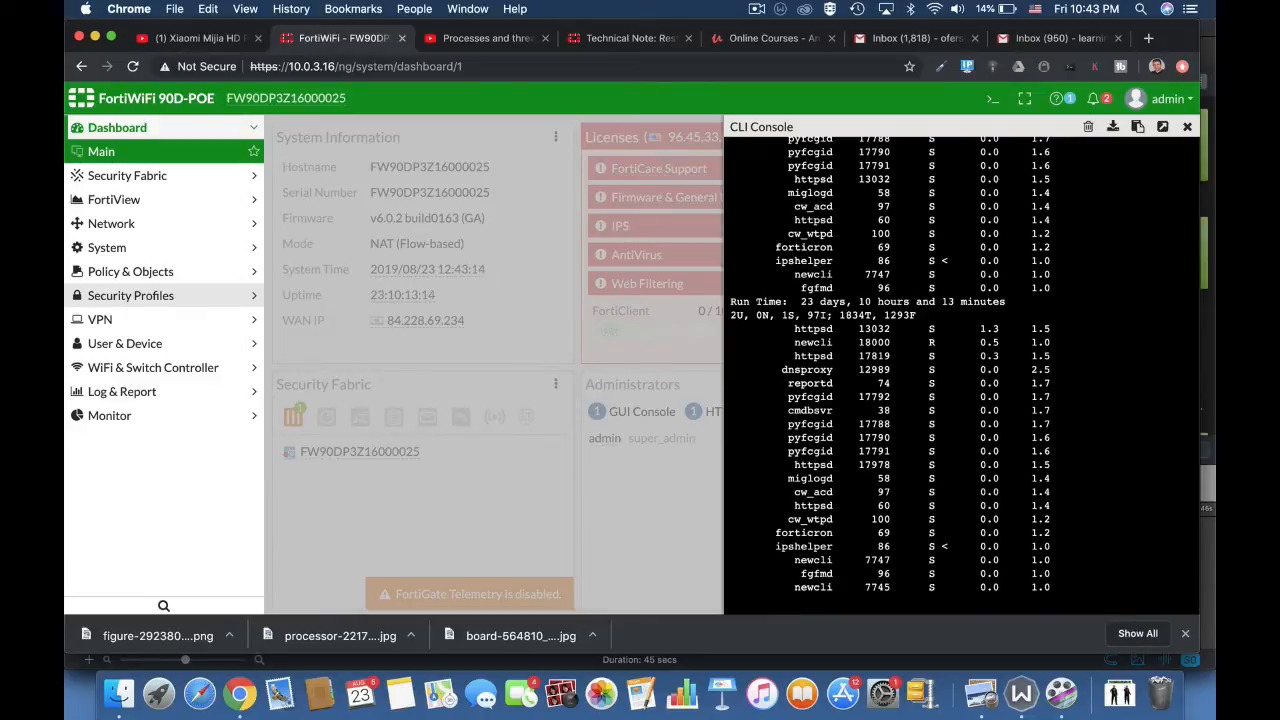
- Stop the live process listing, try the partial 'g sys top' query, and return to an empty prompt
key(q)
text(g sys top)
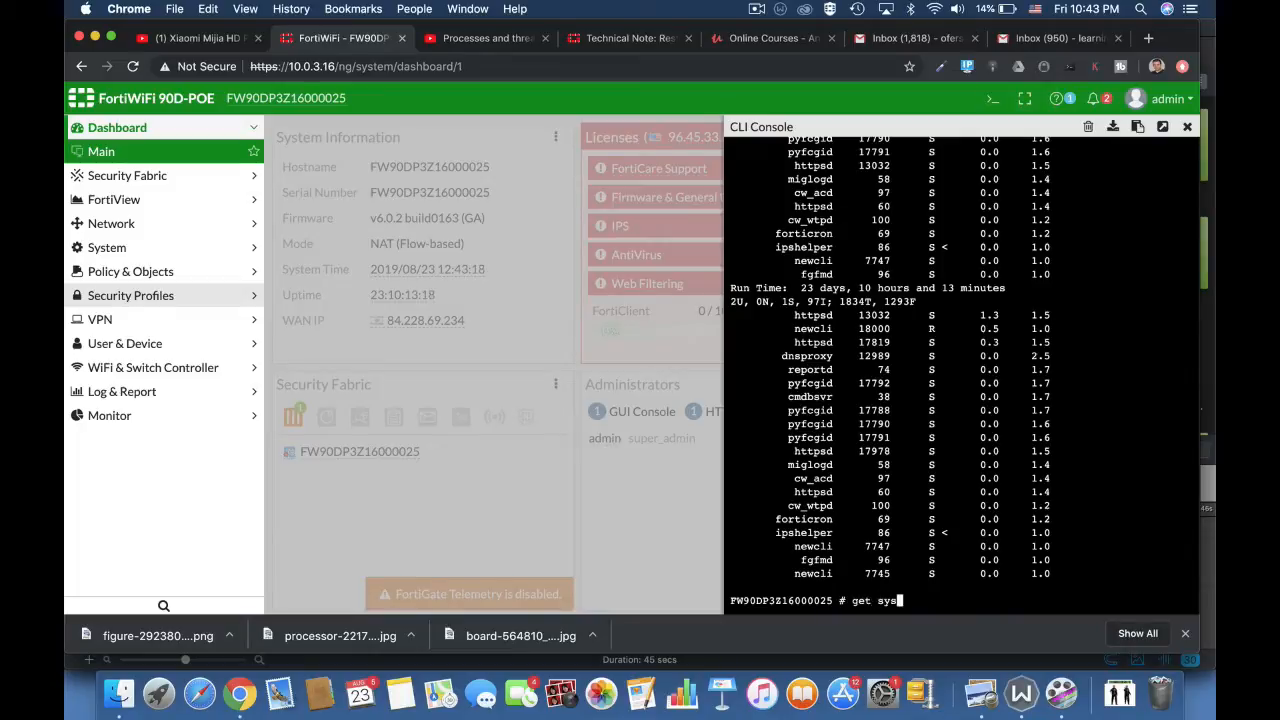
key(Return)
text(qget sys)
key(Return)
key(Return)
key(Return)
key(Return)
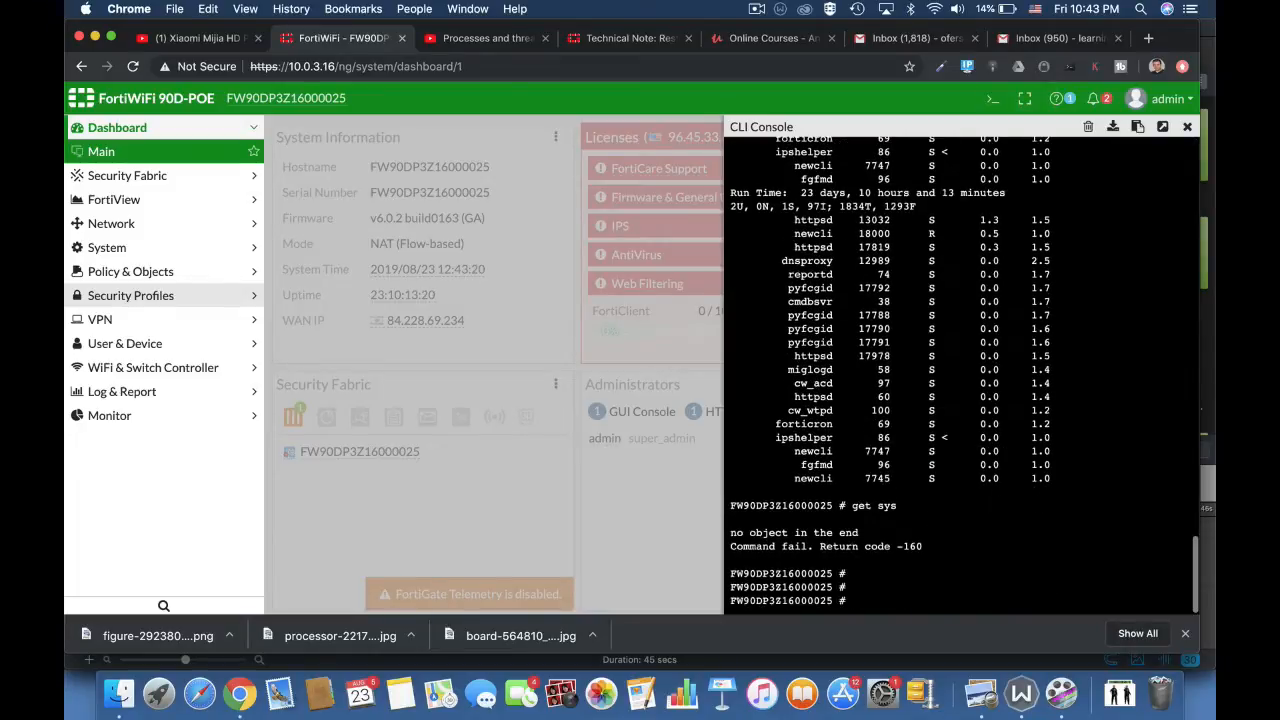
- Run 'get system performance top' in the CLI console, using Tab completion
text(get s)
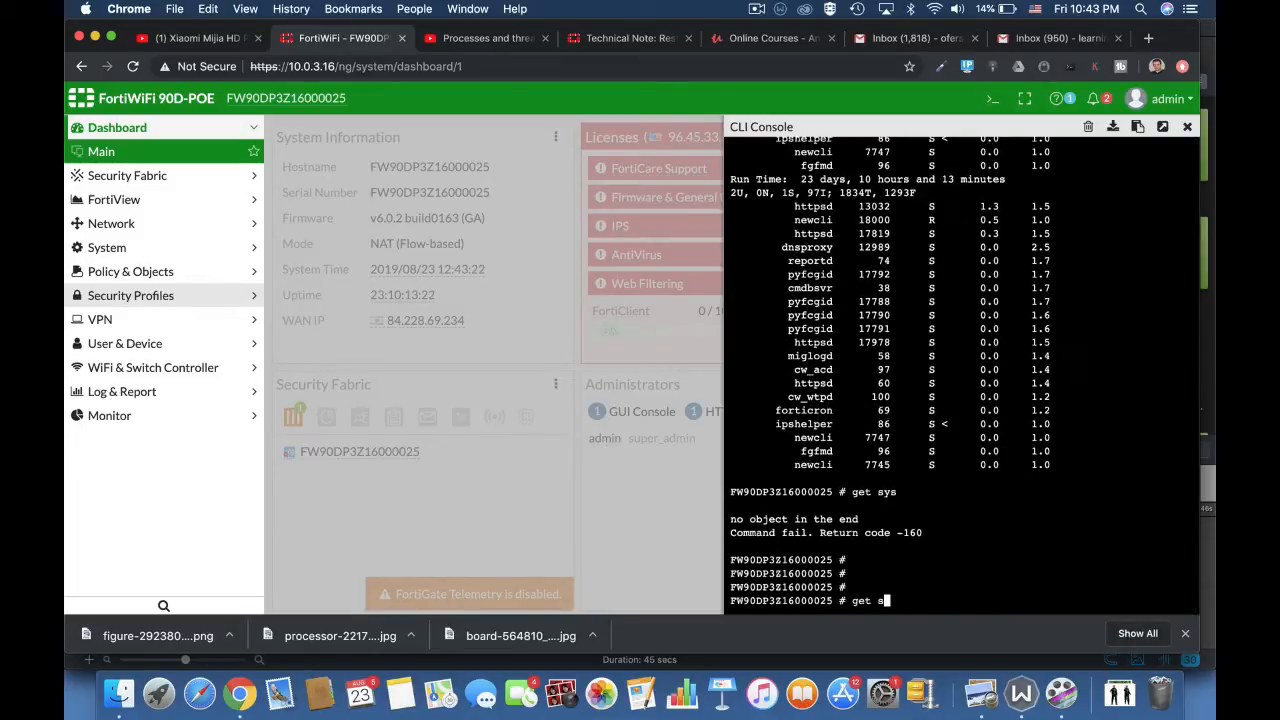
text(ys)
key(Tab)
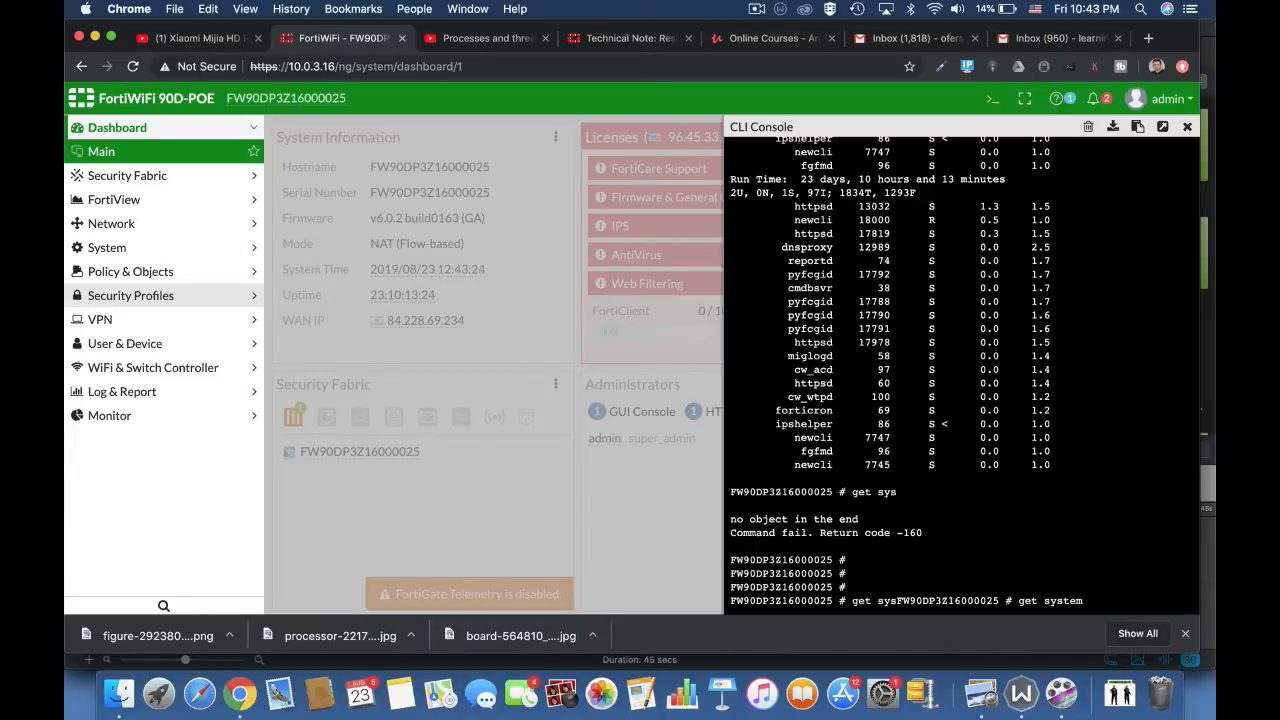
text(per)
key(Tab)
text(top)
key(Return)
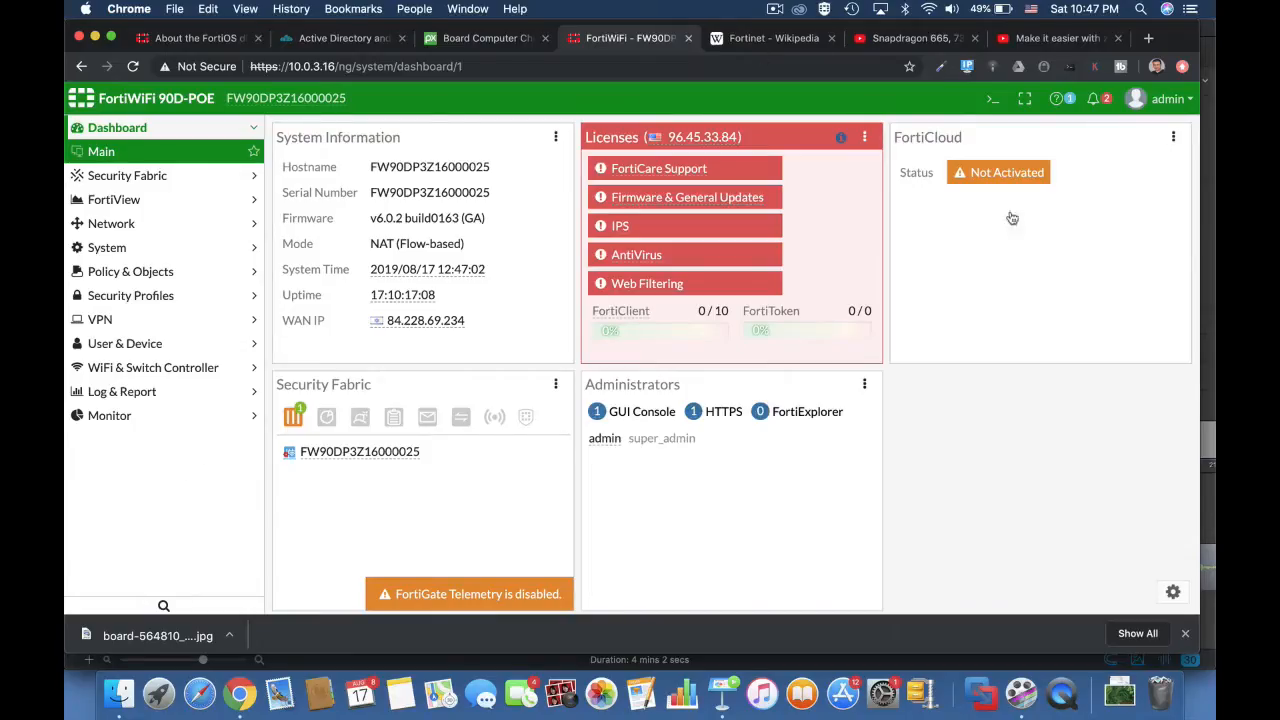
- Close the CLI console and browse the AntiVirus, Application Control, DNS Filter and Intrusion Prevention pages
click(992, 99)
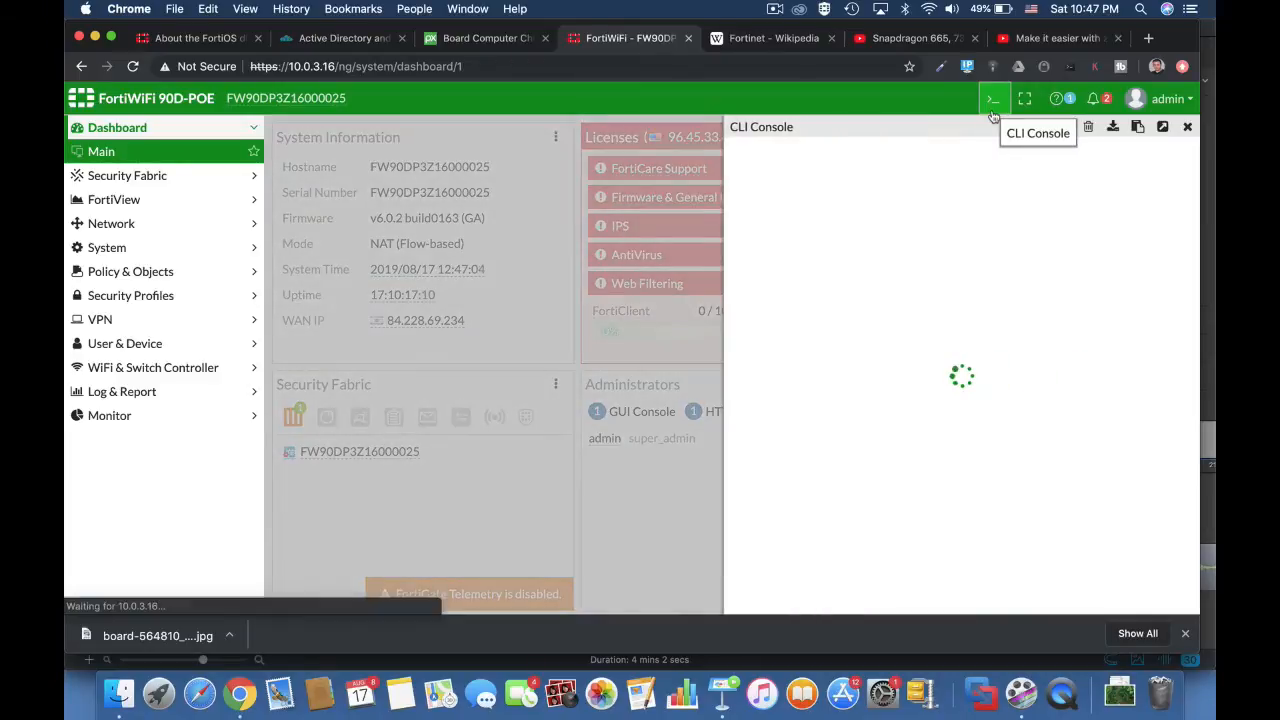
click(1190, 127)
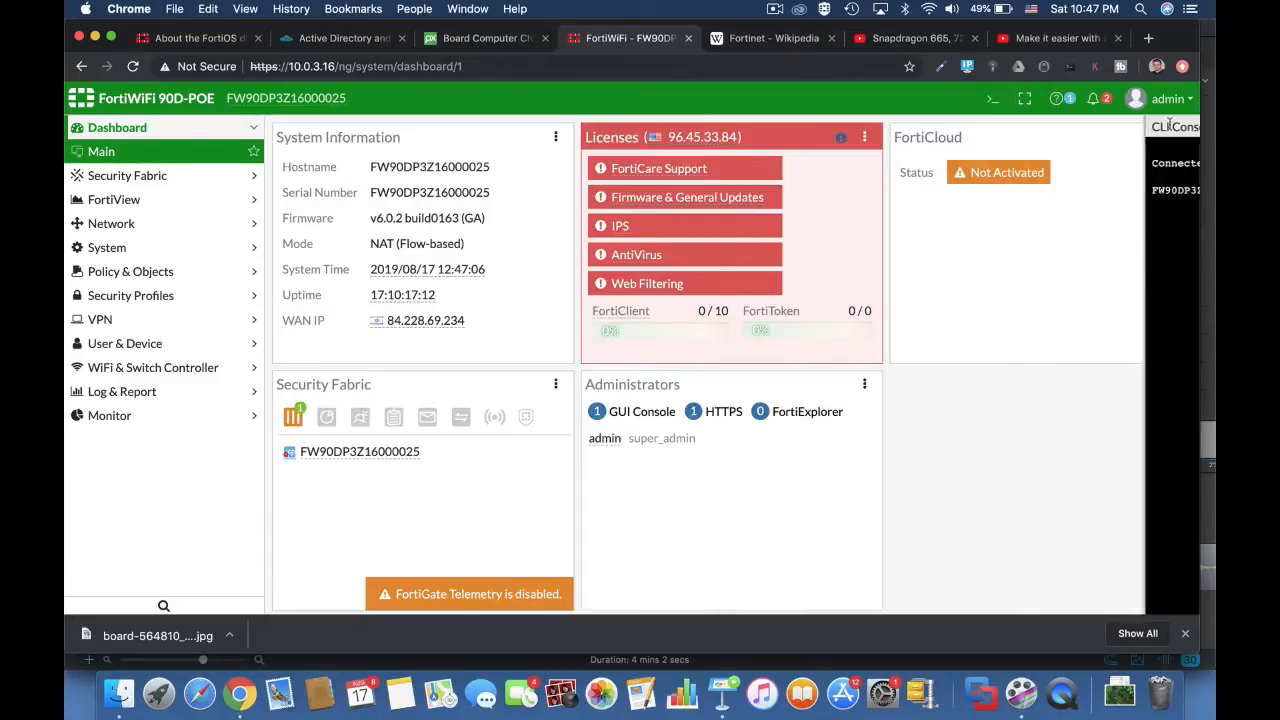
click(197, 295)
click(158, 298)
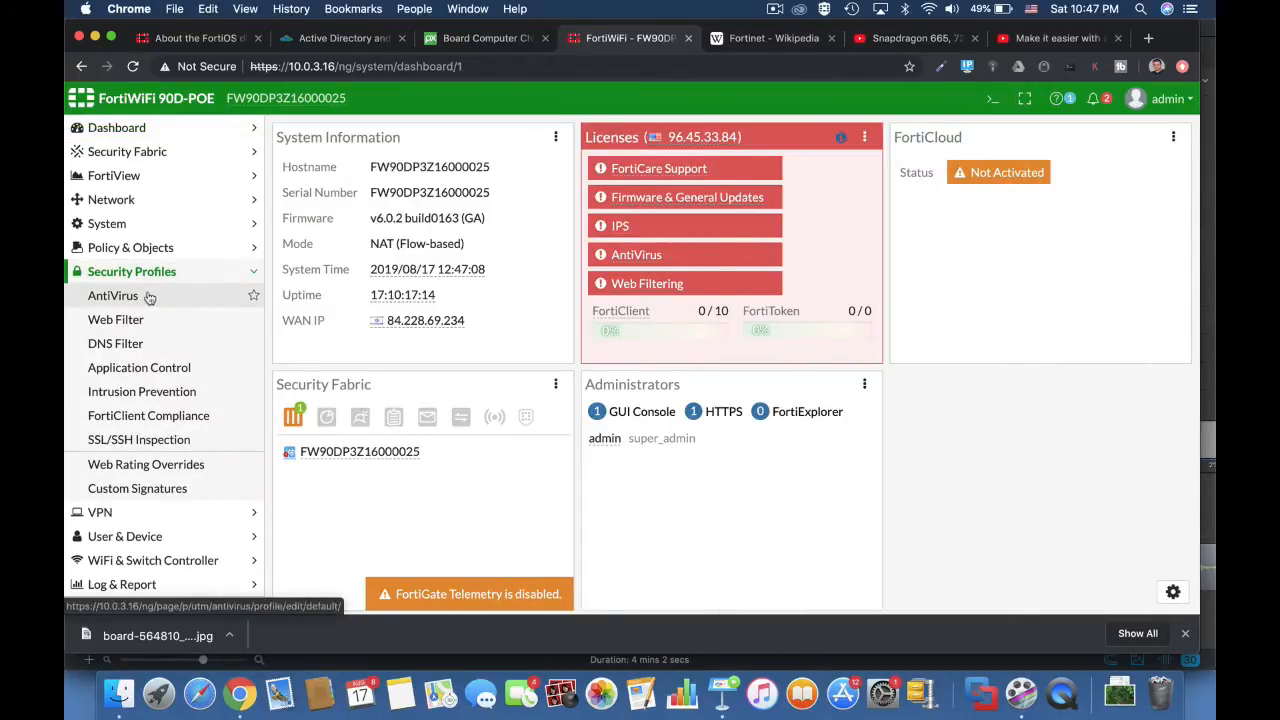
click(126, 367)
click(122, 345)
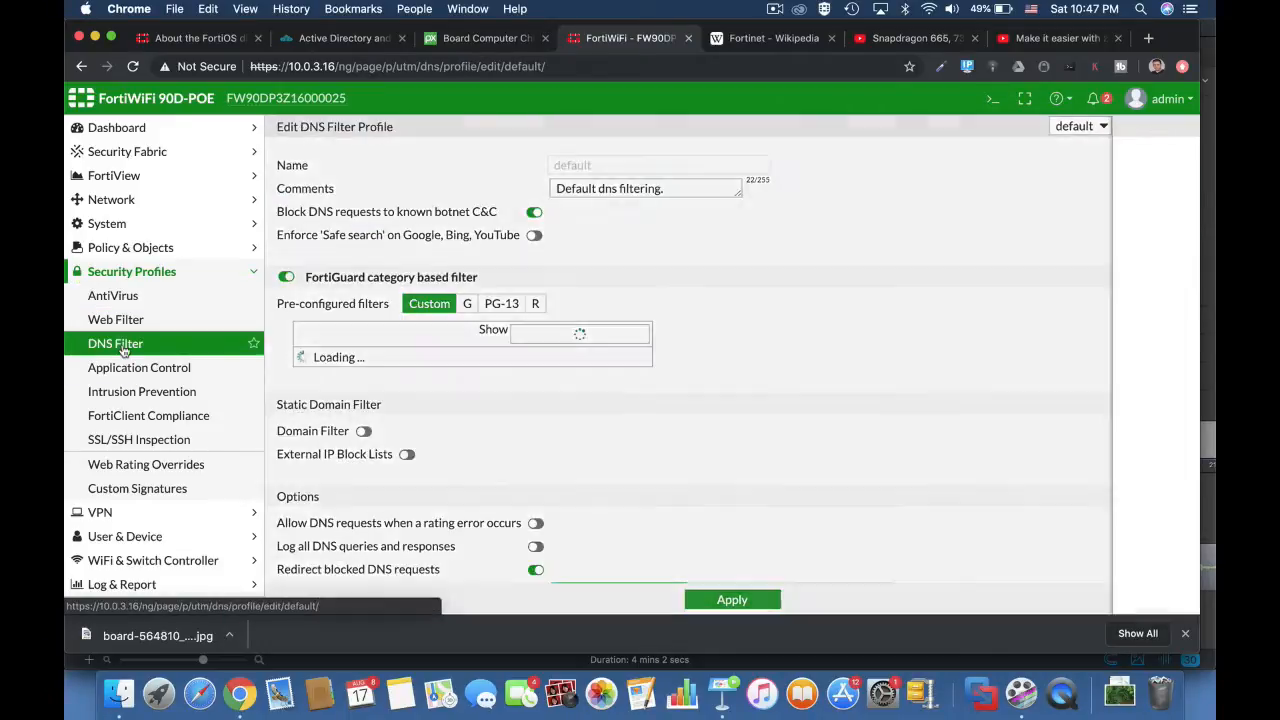
click(121, 392)
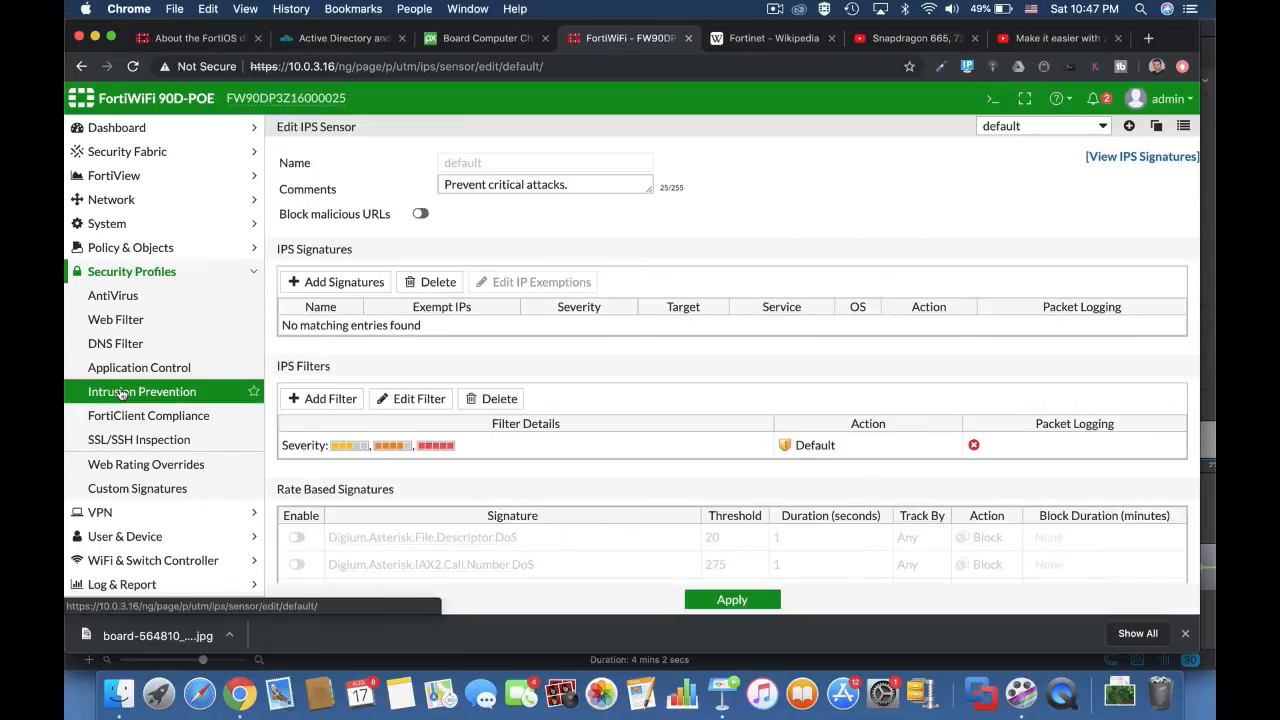
- Scroll down the default IPS sensor page
scroll(687, 510, down, 10)
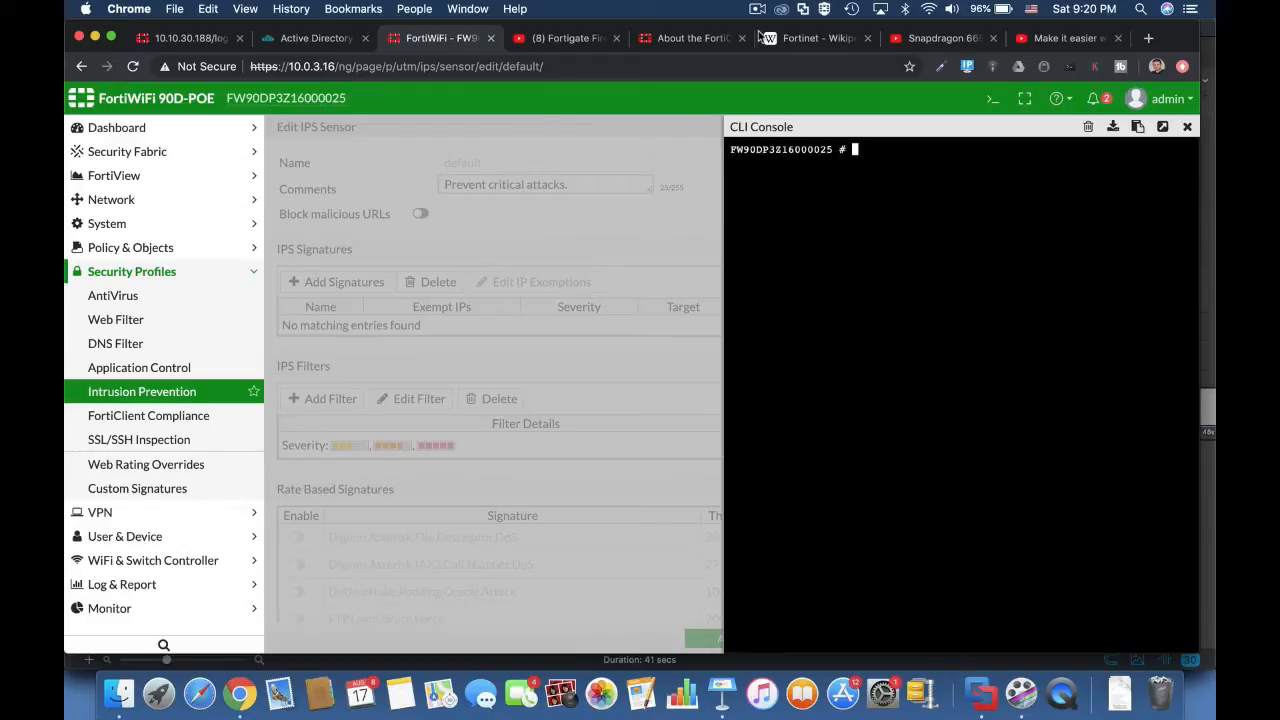
- Run diag sys top, rerun it as 'diag sys top 5 20', then quit to the prompt
text(diag sys top)
key(Return)
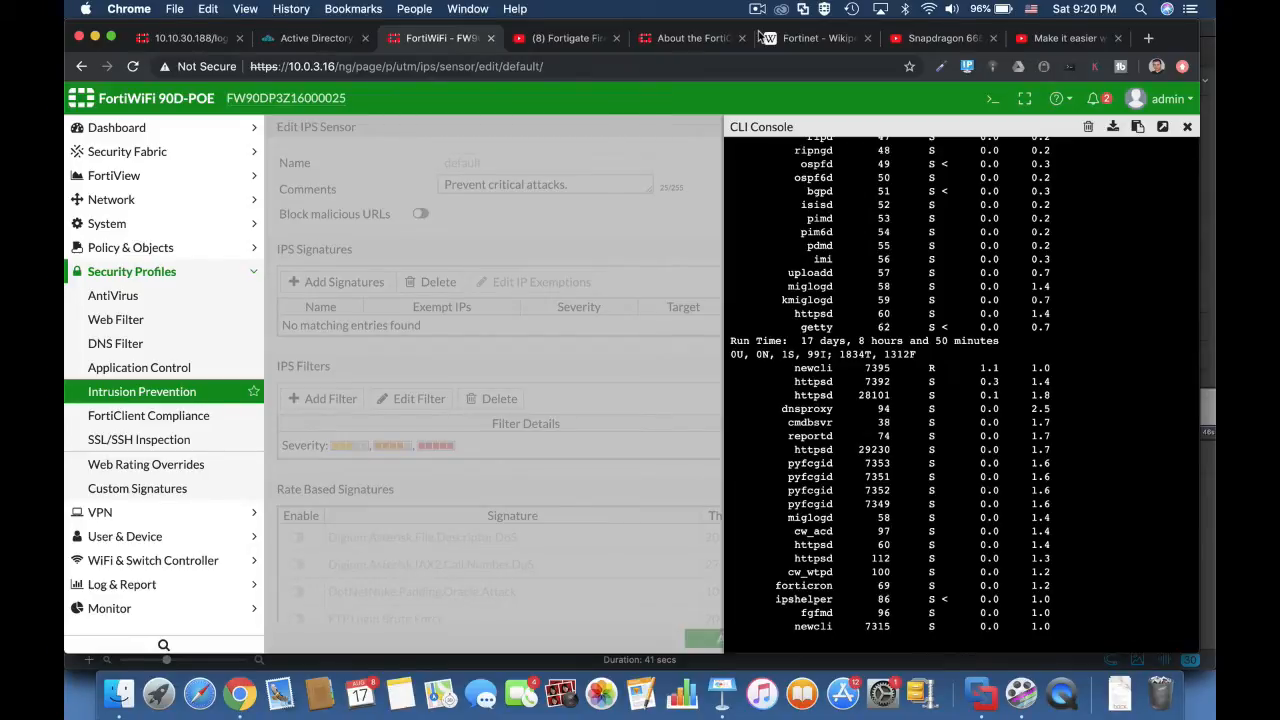
text(q)
text(diag sys t)
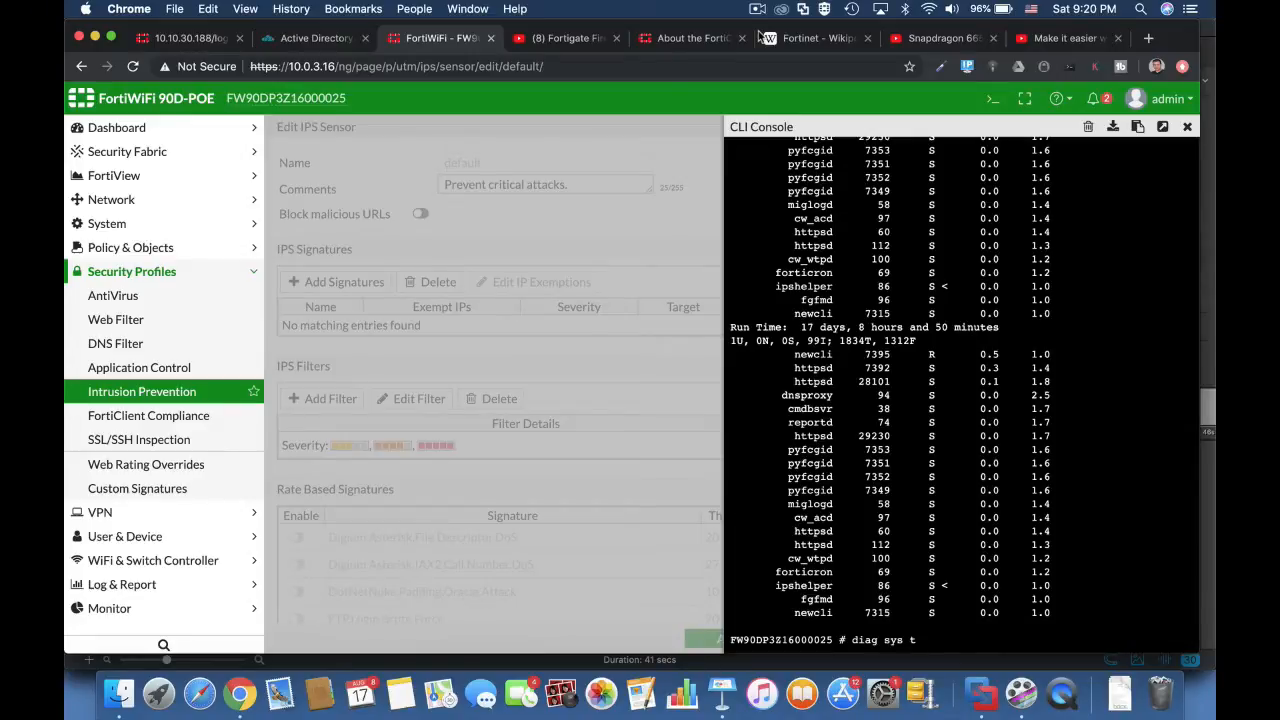
text(op 5)
text(20)
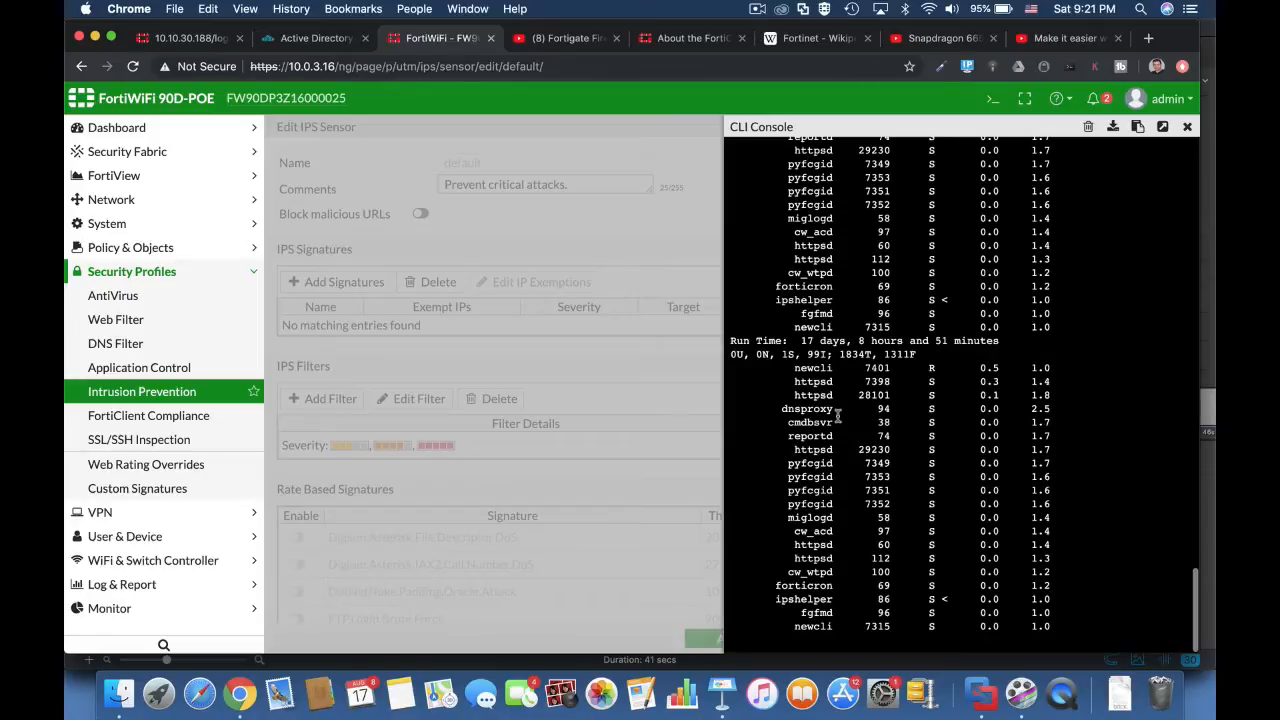
key(q)
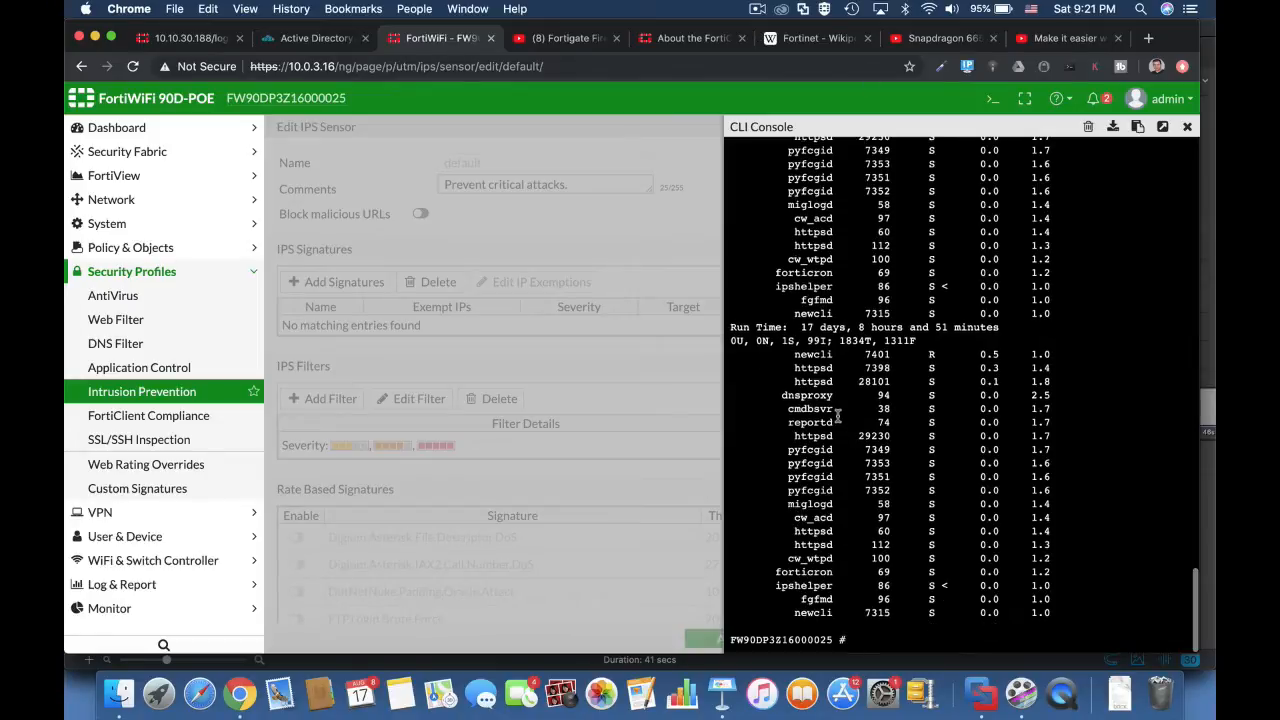
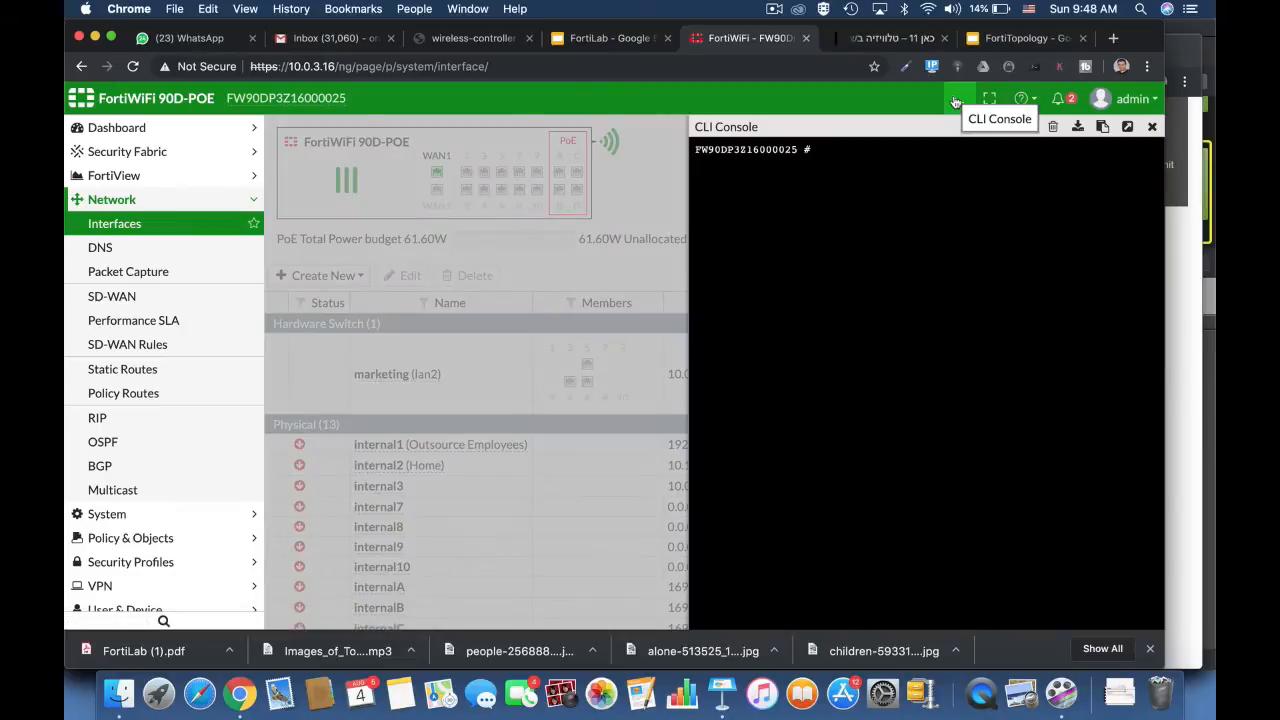
- Enter config wireless-controller wtp-profile and edit the 11n-only profile, using Tab completion
text(config wi)
key(Tab)
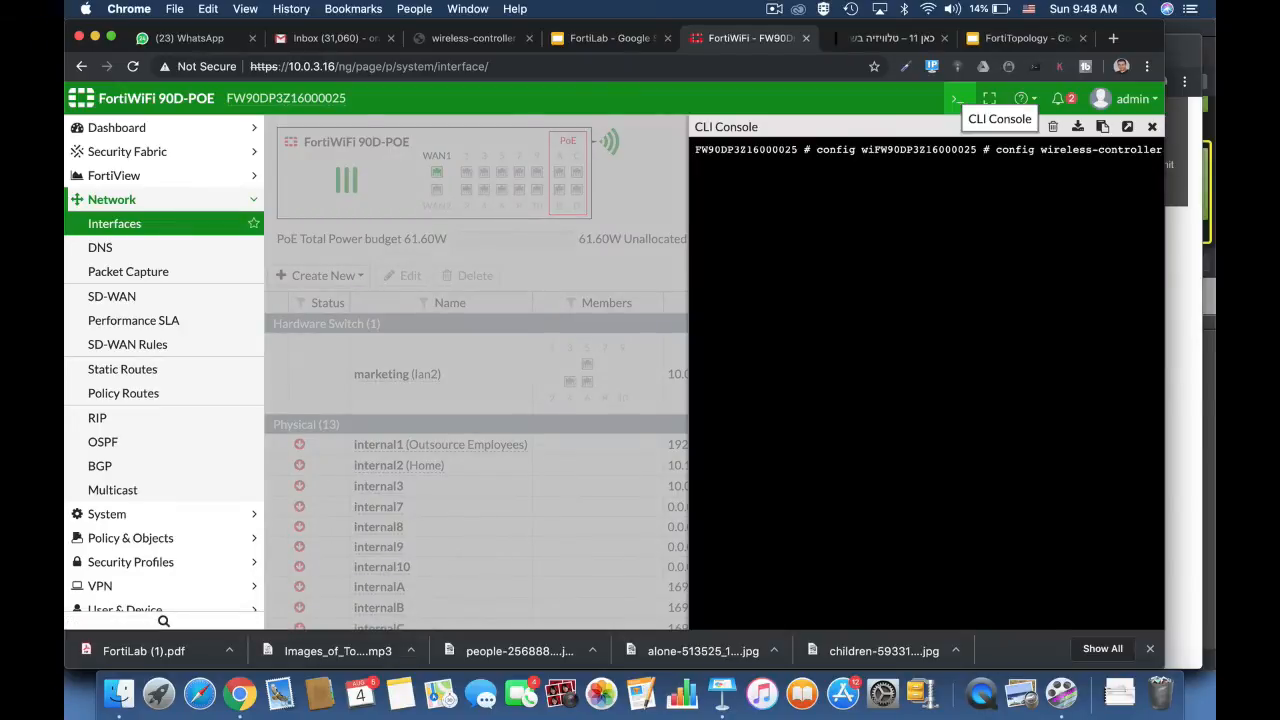
key(Return)
key(Return)
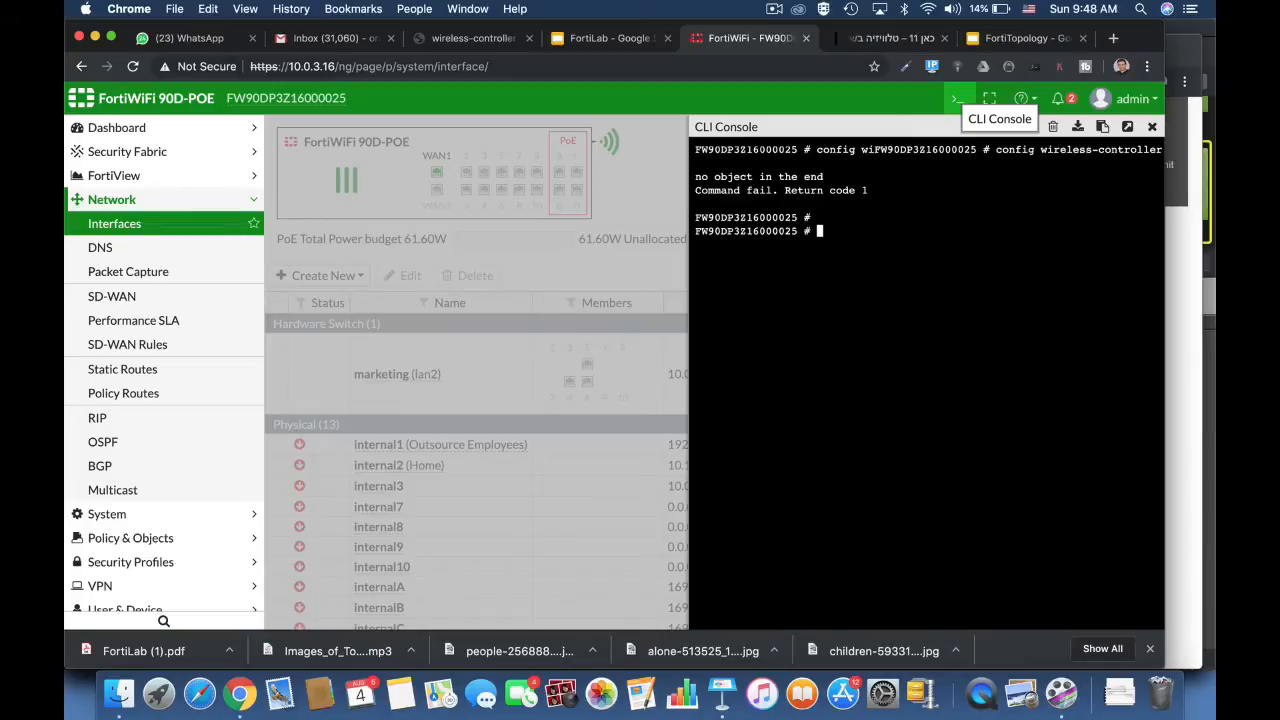
text(config wir)
key(Tab)
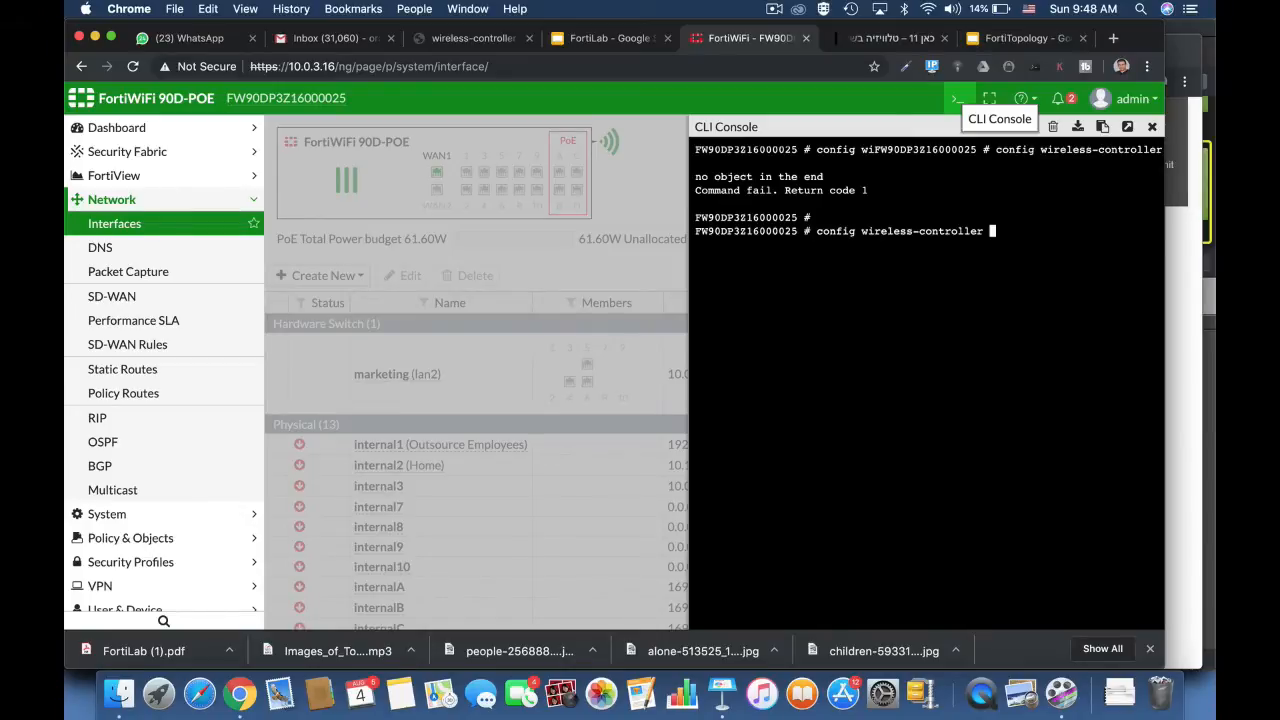
text(wtp-)
key(Tab)
key(Return)
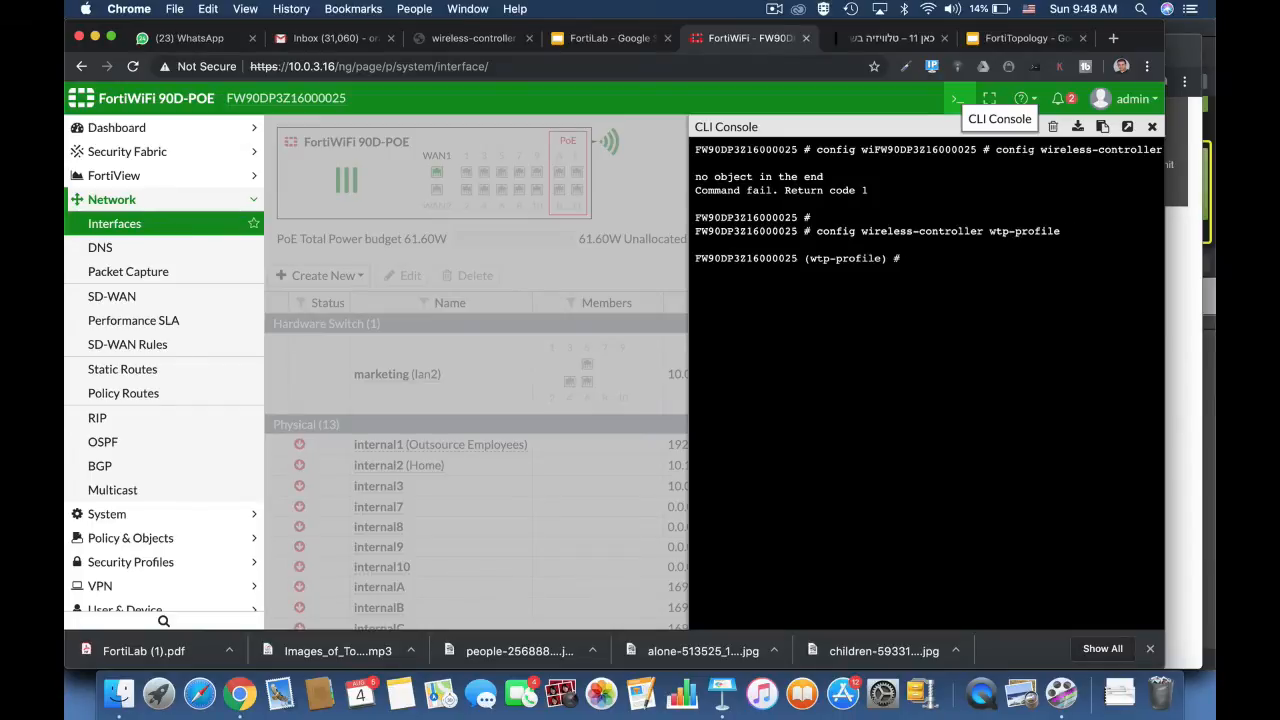
text(edit 1)
key(Tab)
key(Return)
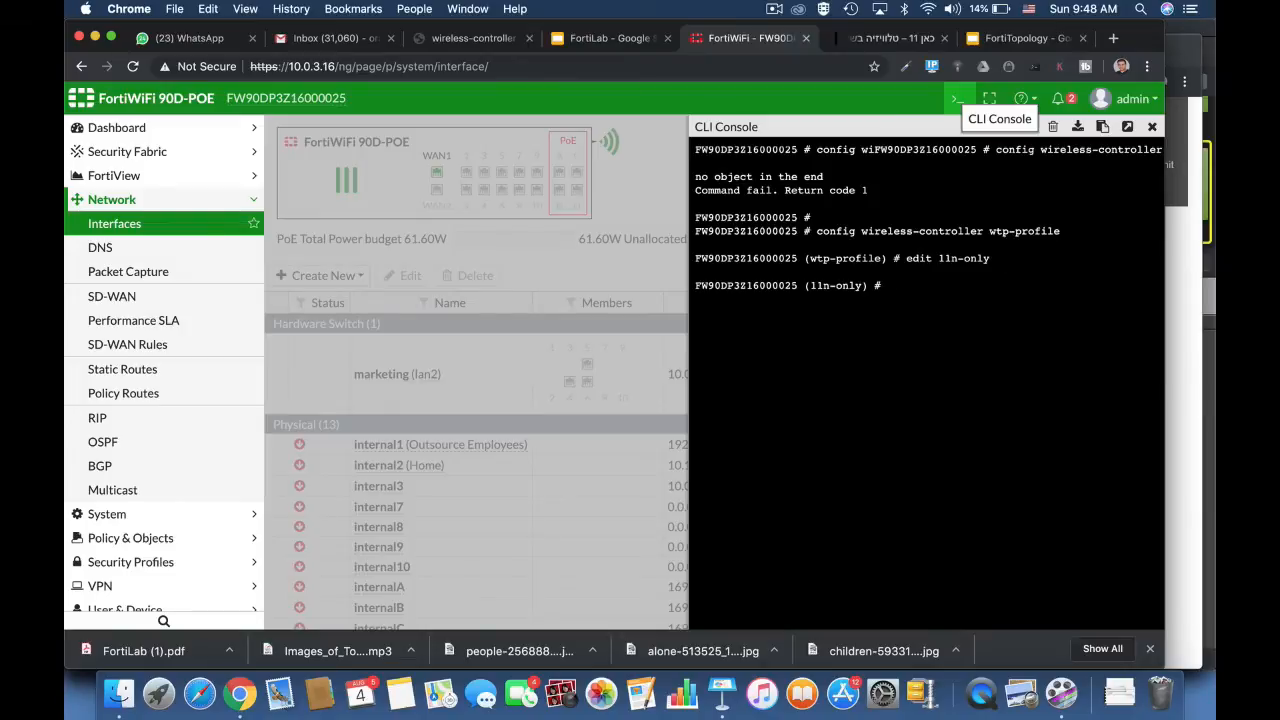
- In the profile's config radio-1, set beacon-interval to 300
text(config radio-1)
key(Return)
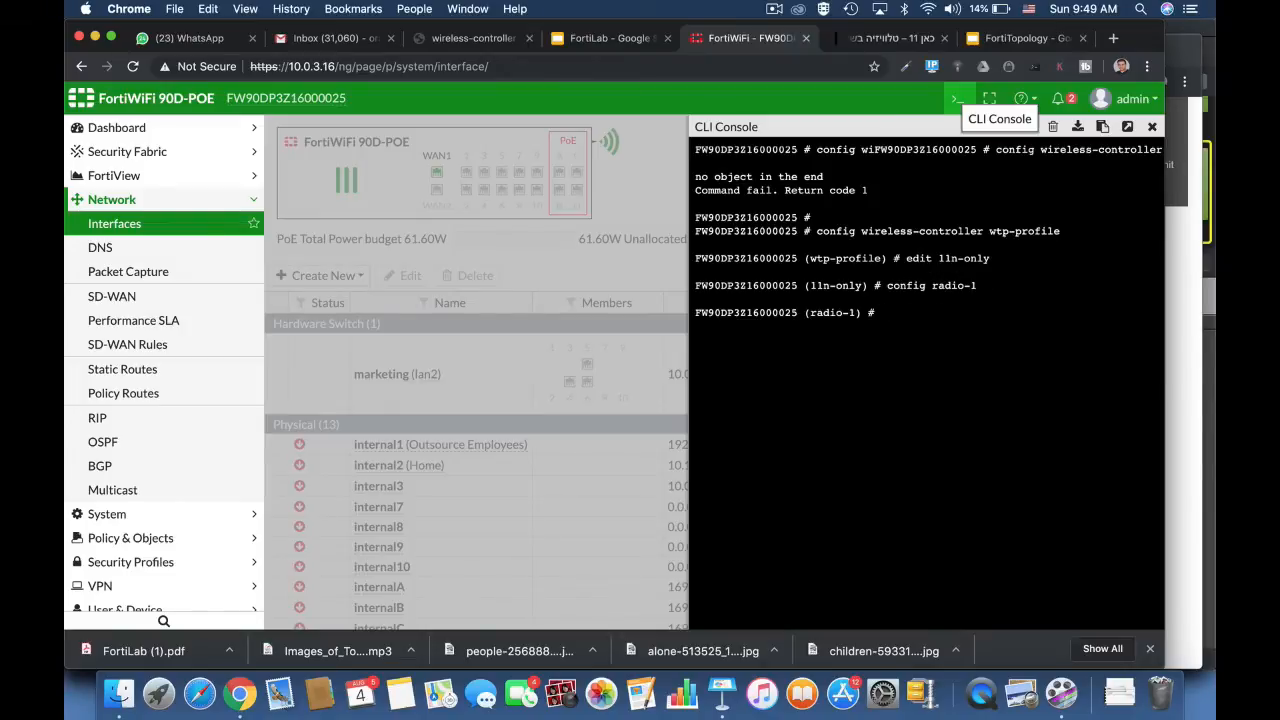
text(set bea)
key(Tab)
text(300)
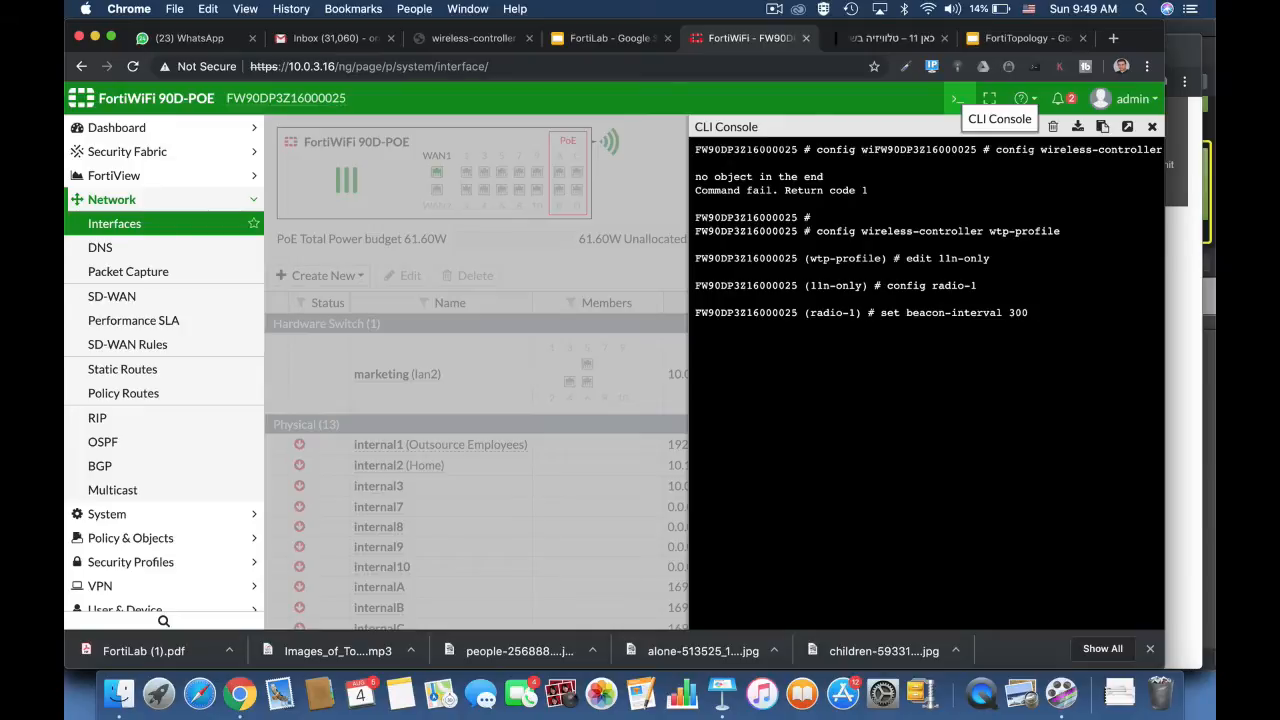
key(Return)
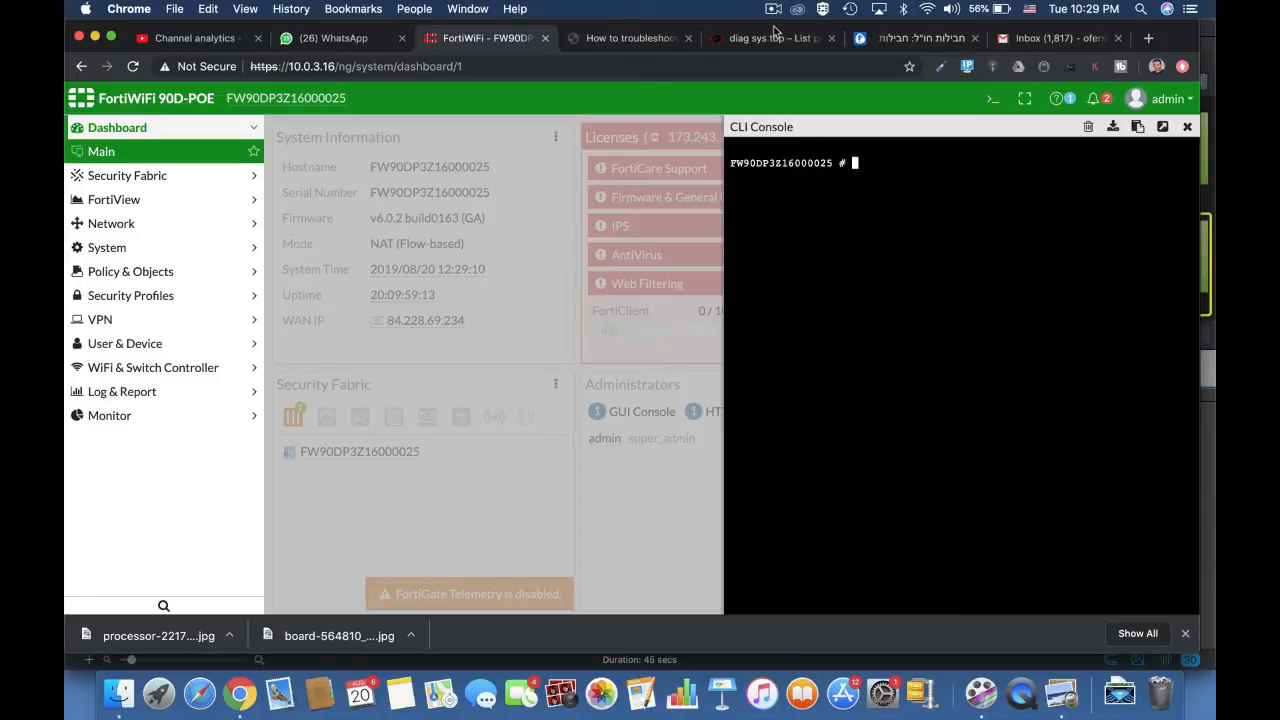
- Run 'diag sys top 20 10' to monitor the busiest processes
text(diag sys top 20 10)
key(Return)
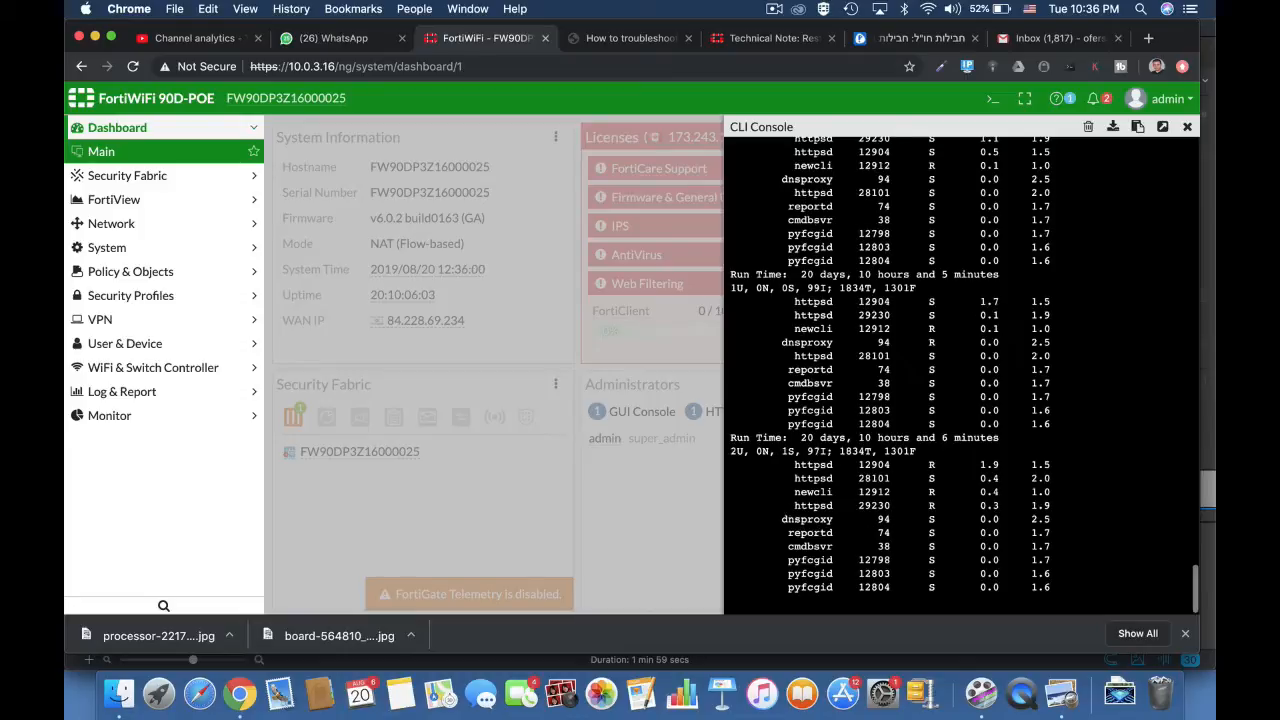
- Quit top, kill dnsproxy (PID 94) with 'diag sys kill 15 94', then rerun 'diag sys top 20 10'
key(q)
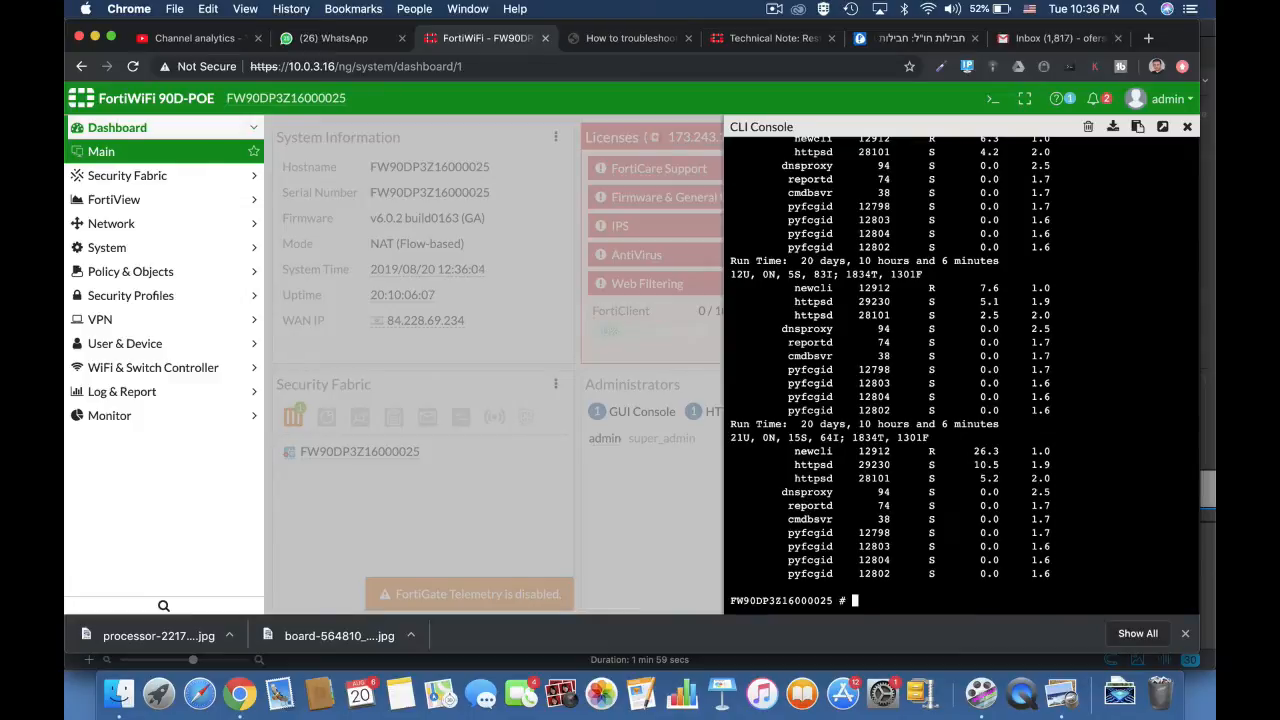
key(Return)
key(Return)
key(Return)
text(d)
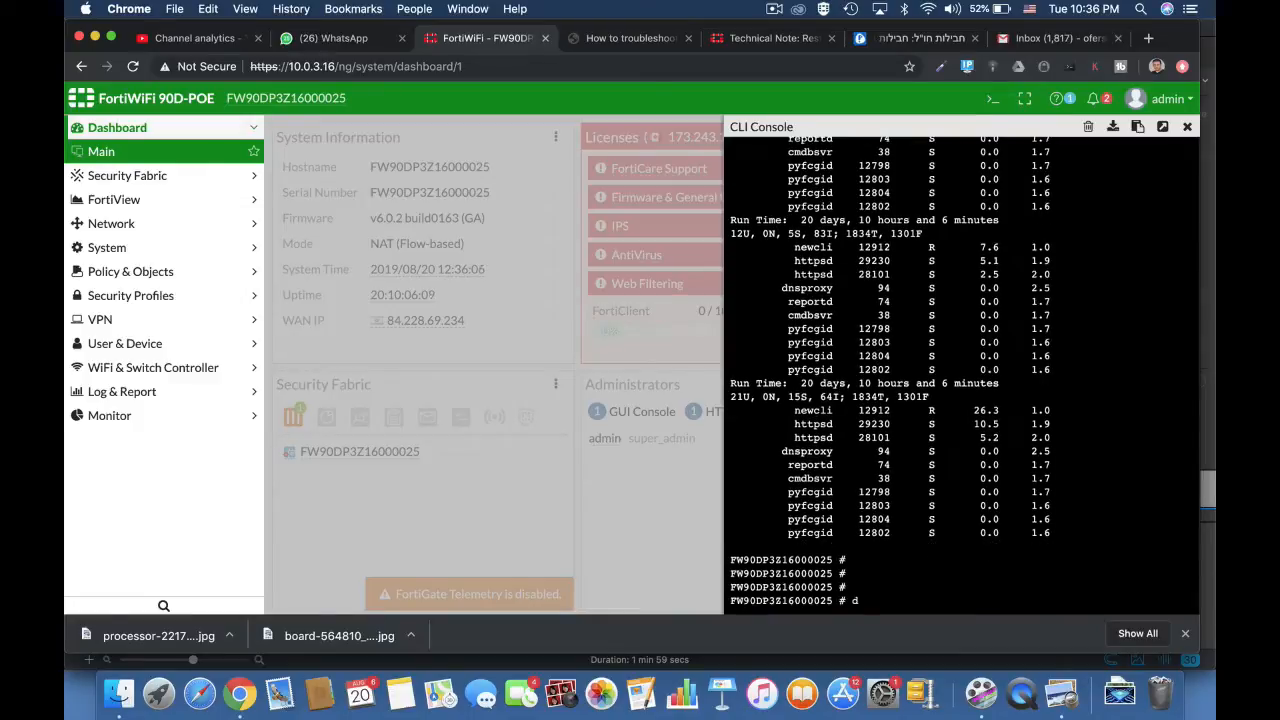
text(iag sys kill)
text(15)
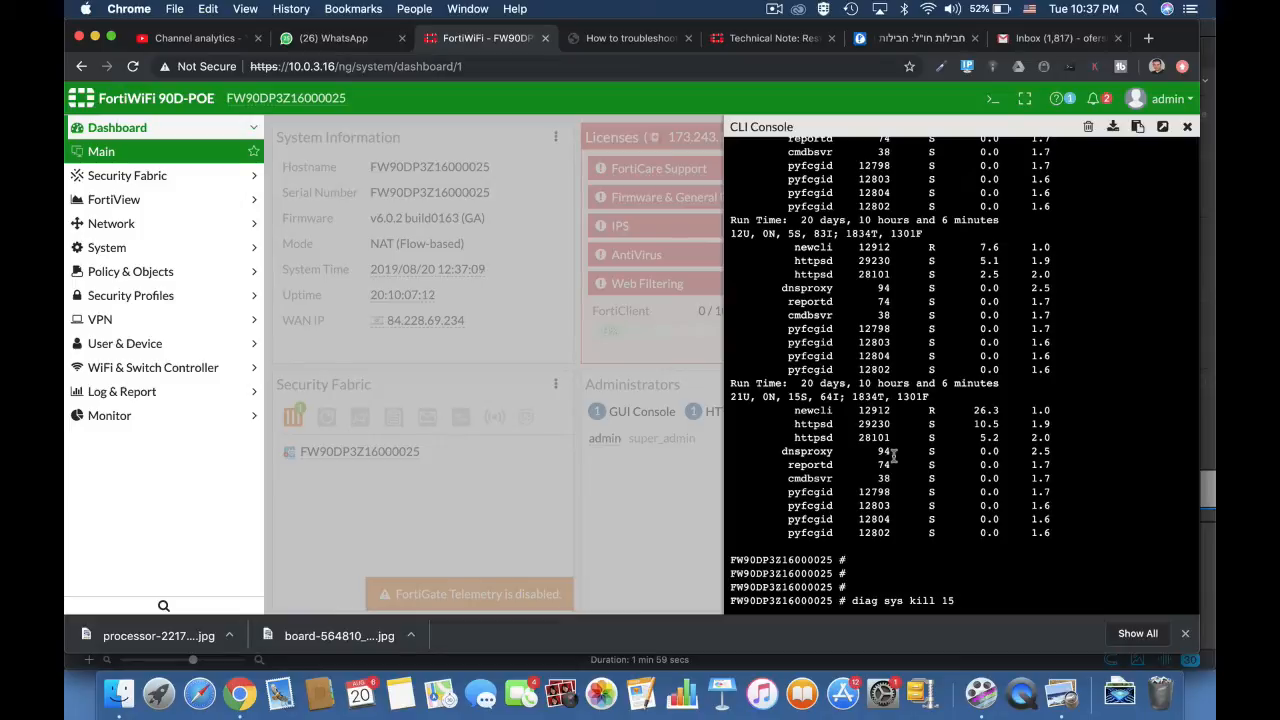
text(94)
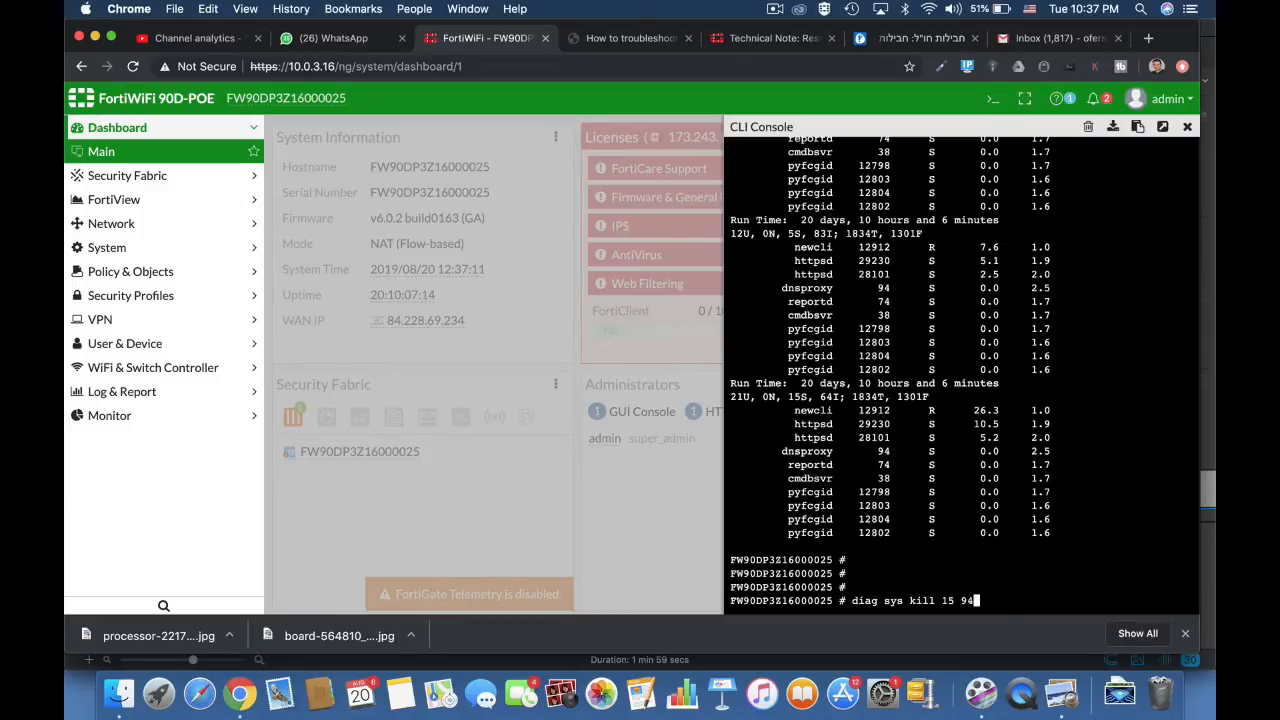
key(Return)
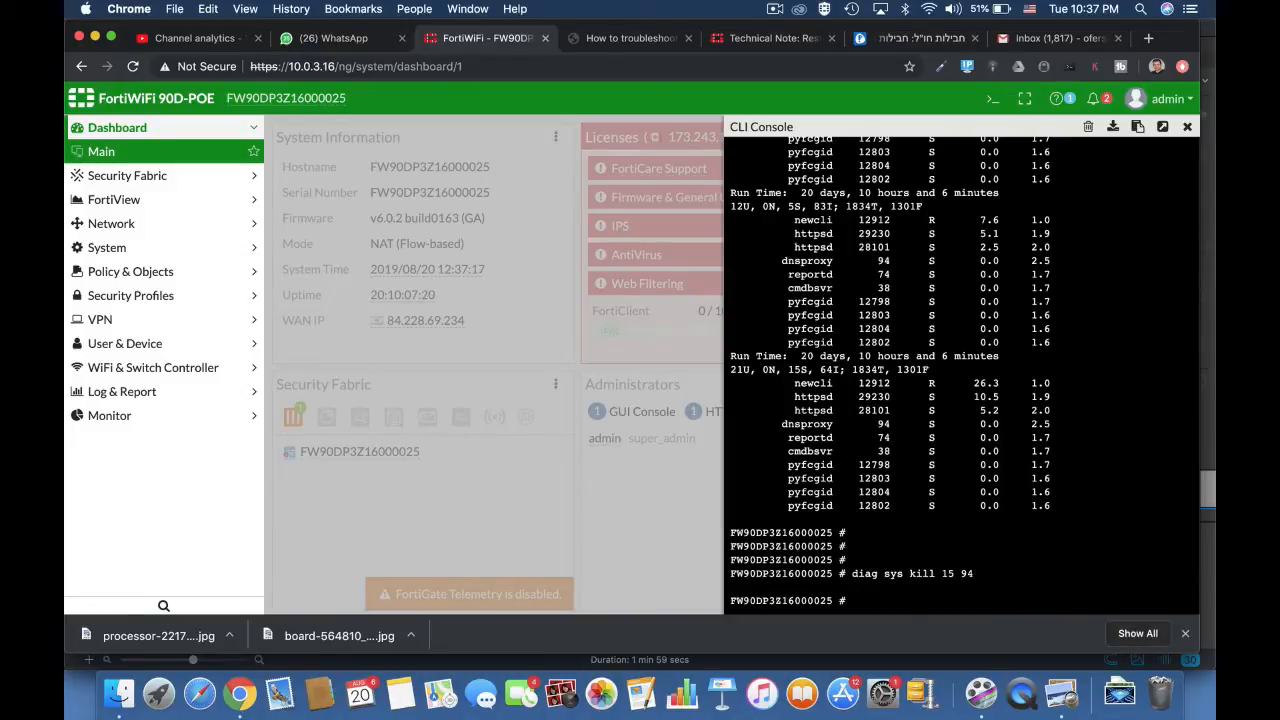
text(diag sys top 20 10)
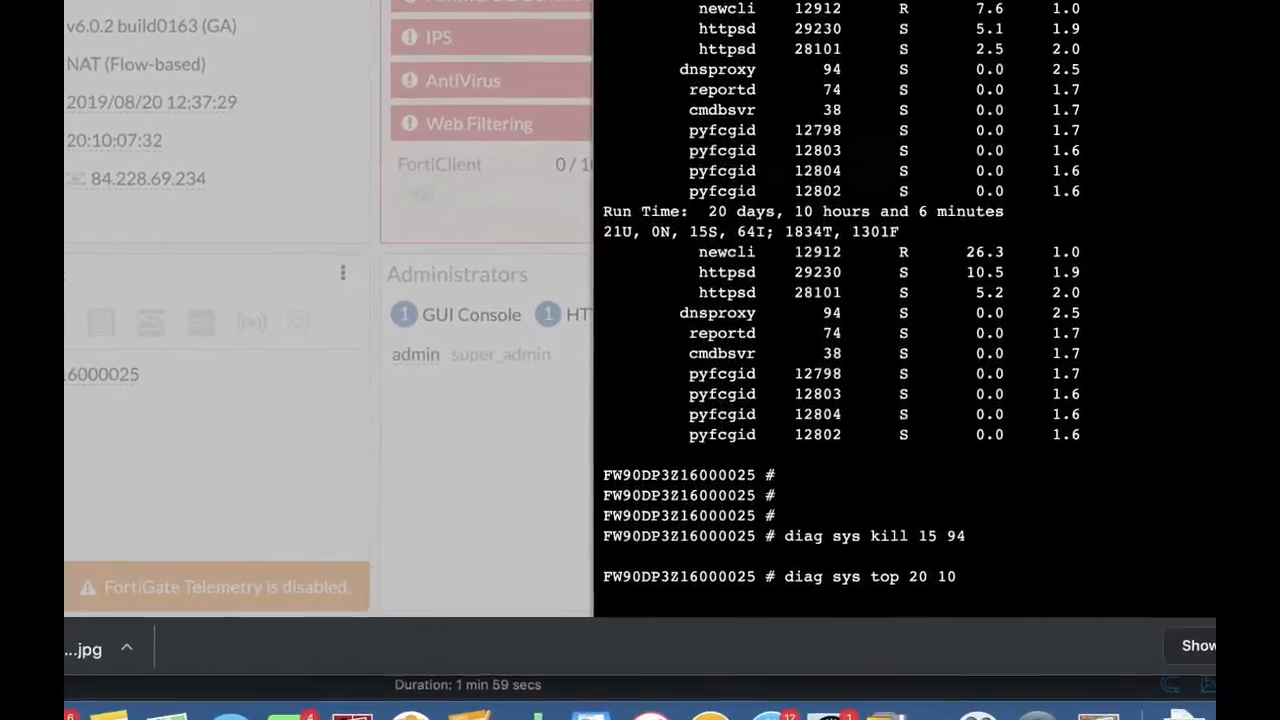
key(Return)
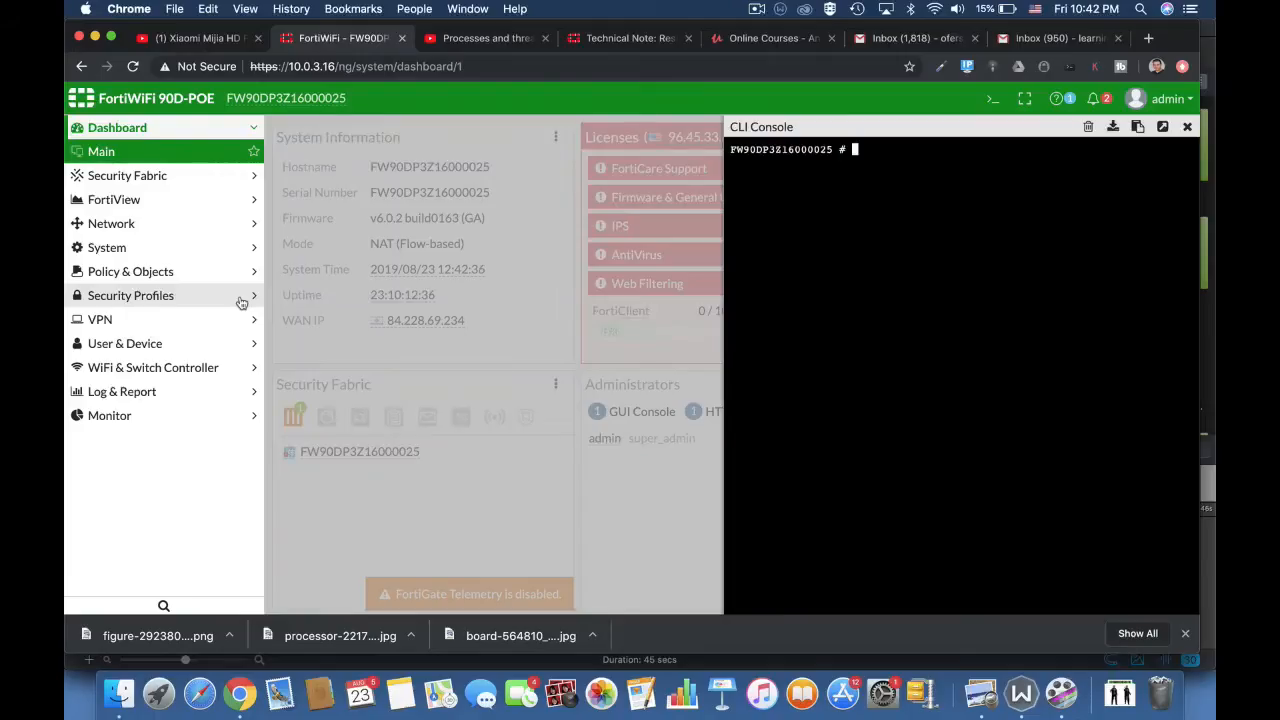
- Run 'diag sys top' and sort the process list by CPU with P
text(diag sys top)
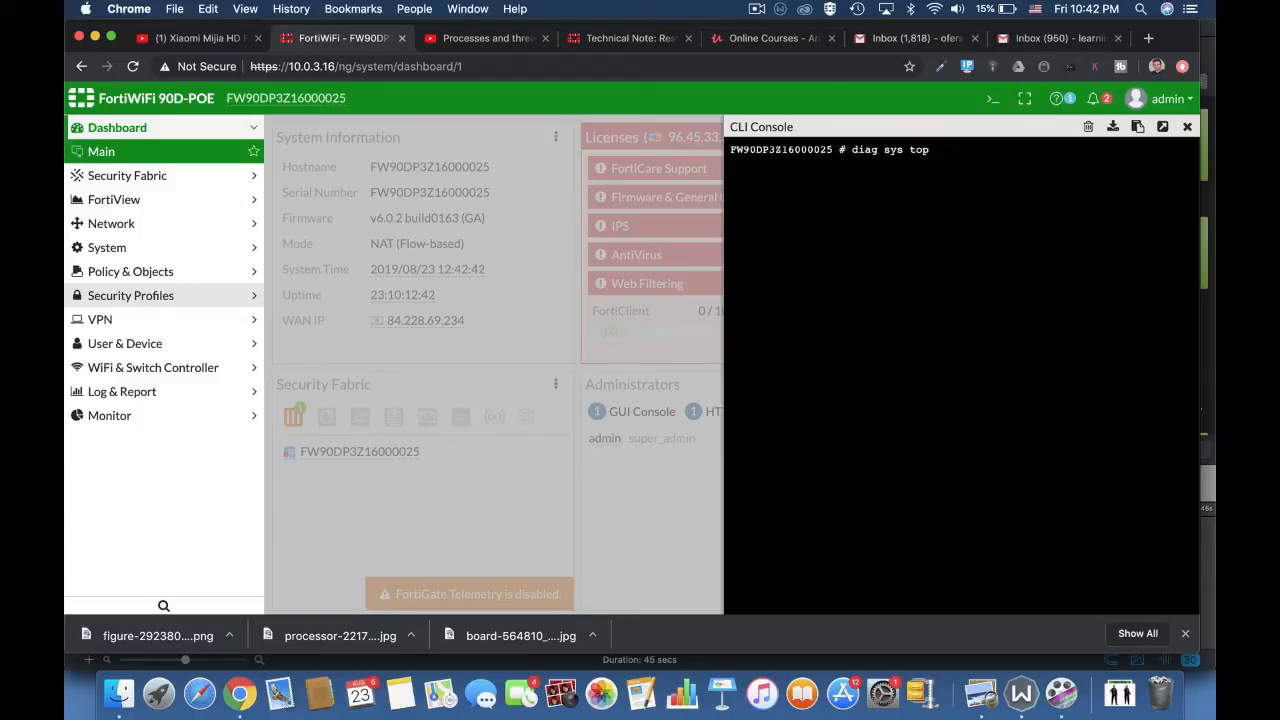
key(Return)
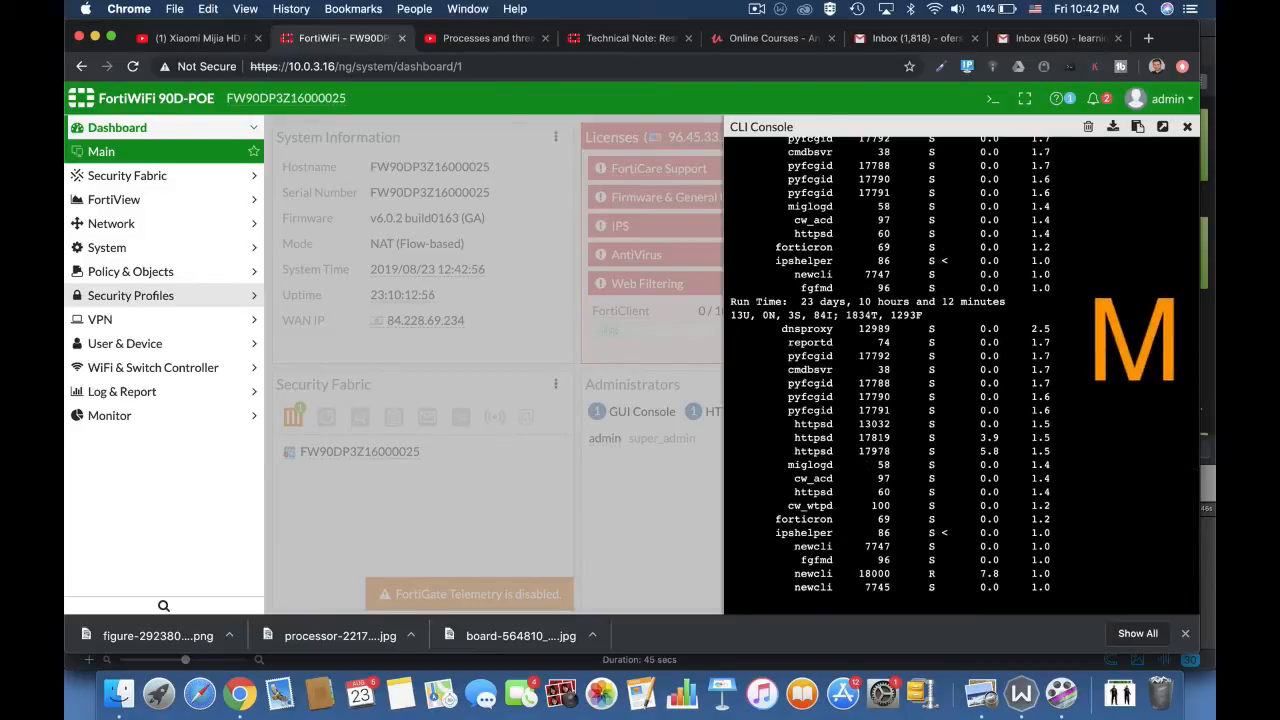
key(p)
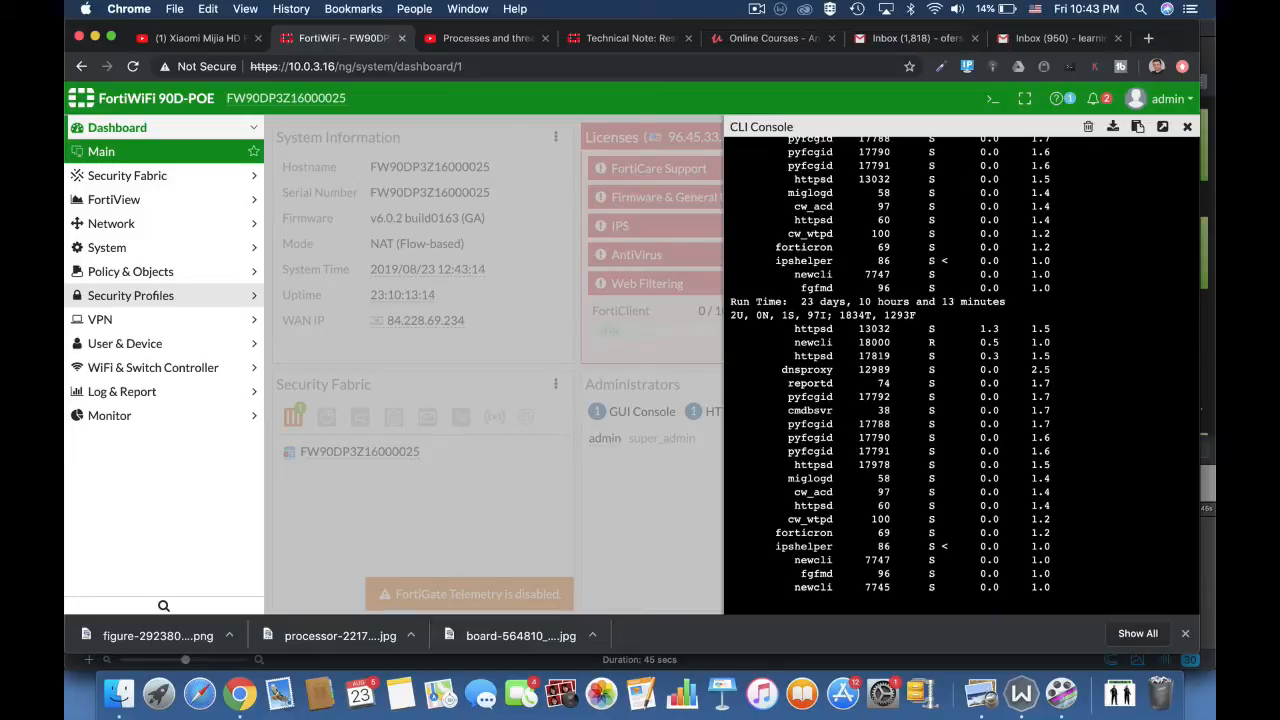
- Quit top and run 'get system performance top', using Tab completion
text(q)
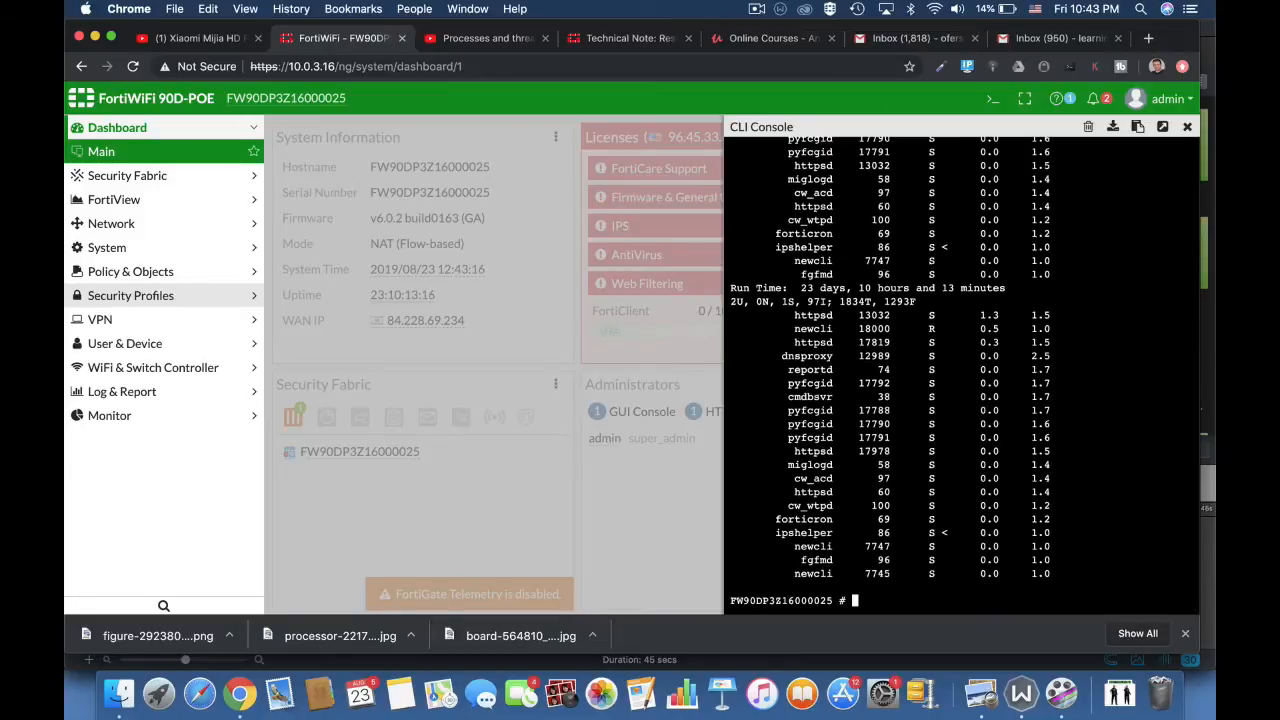
text(get sy)
scroll(965, 374, up, 3)
text(s)
key(Return)
key(Return)
key(Return)
key(Return)
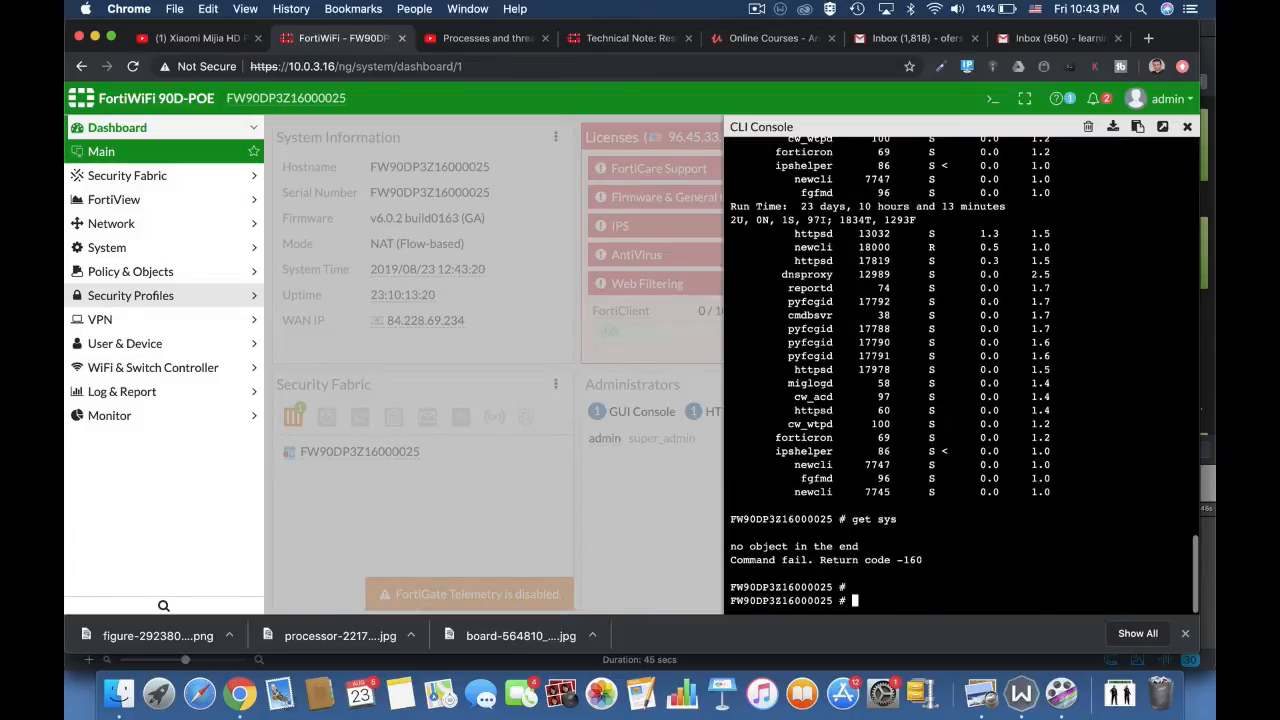
text(get)
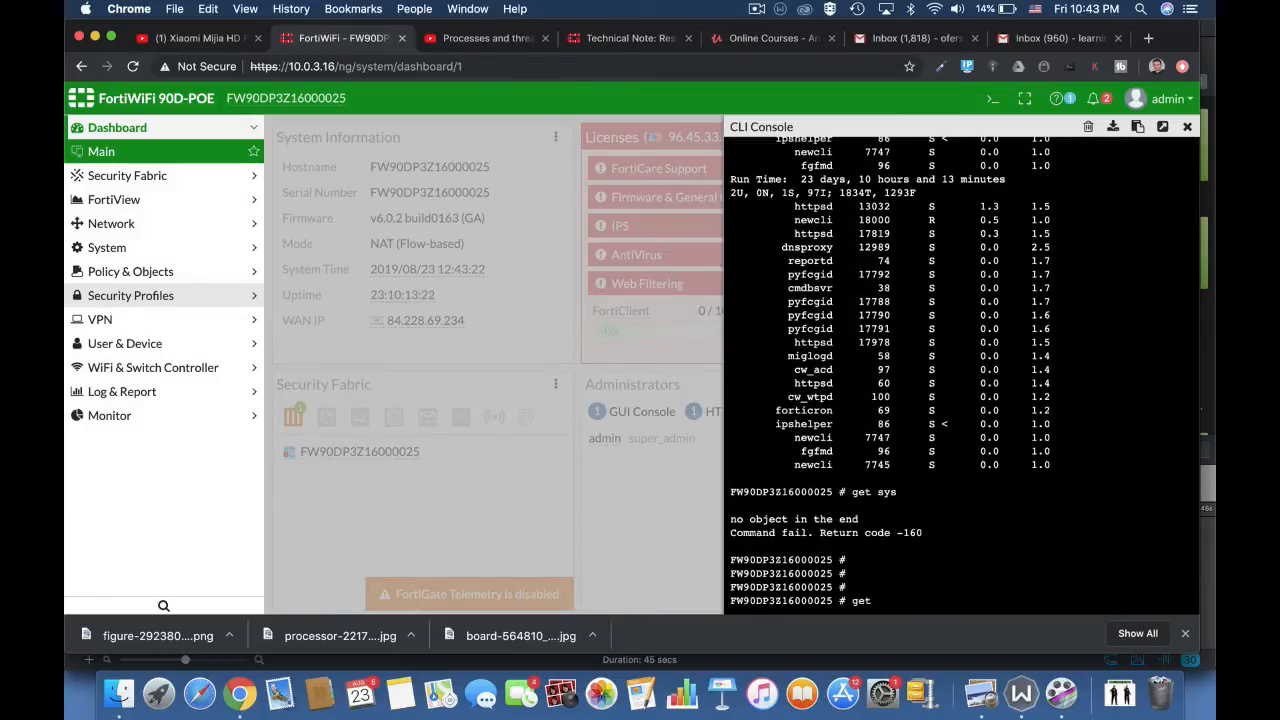
text( sysy)
key(Tab)
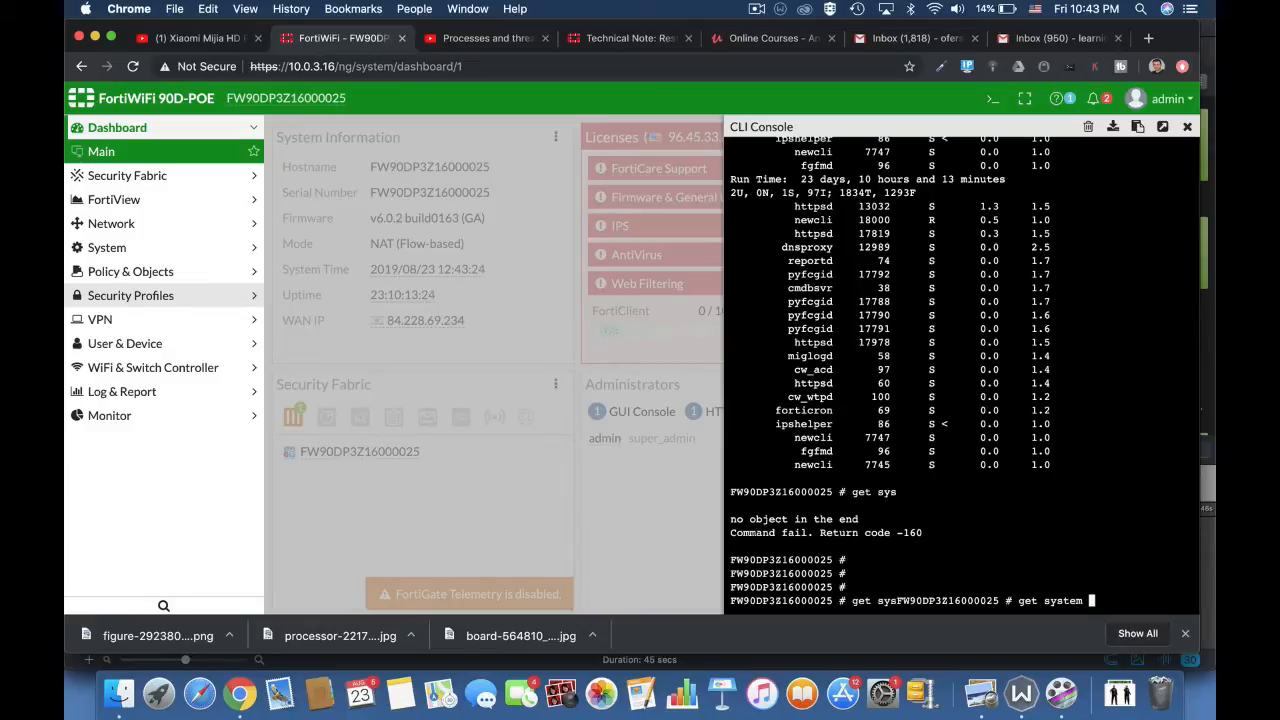
text(pe)
key(Tab)
text(top)
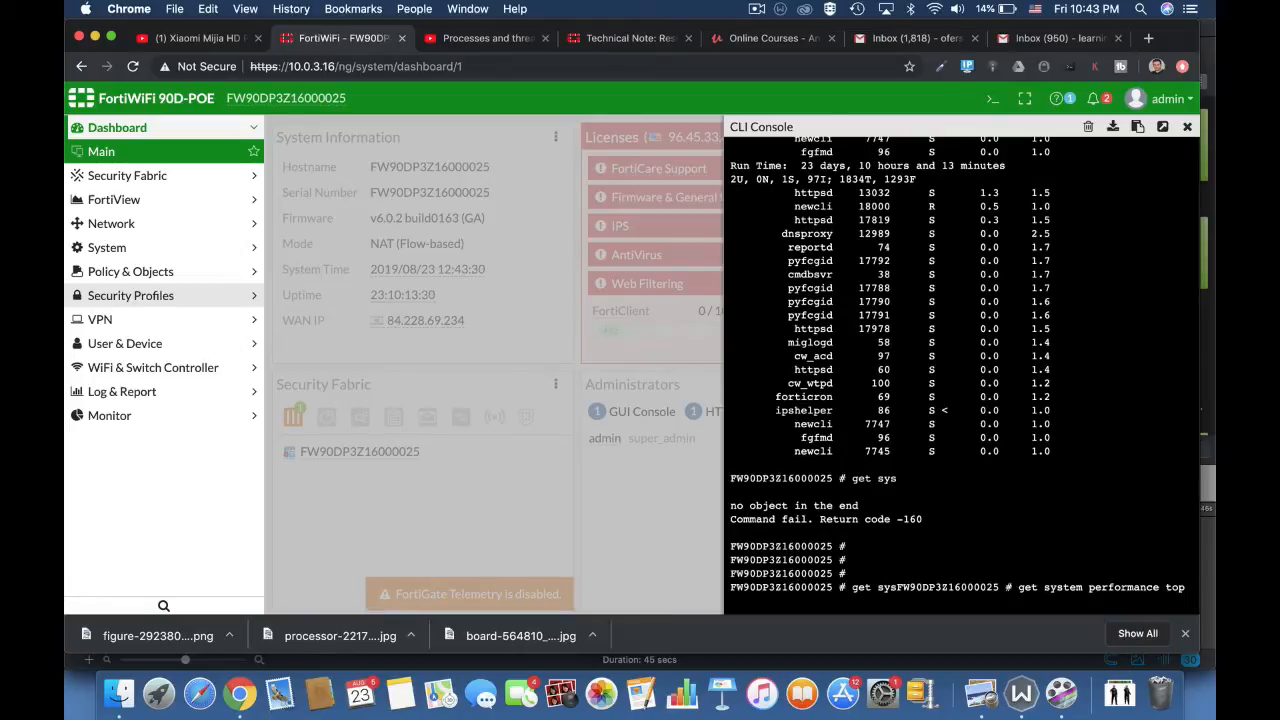
key(Return)
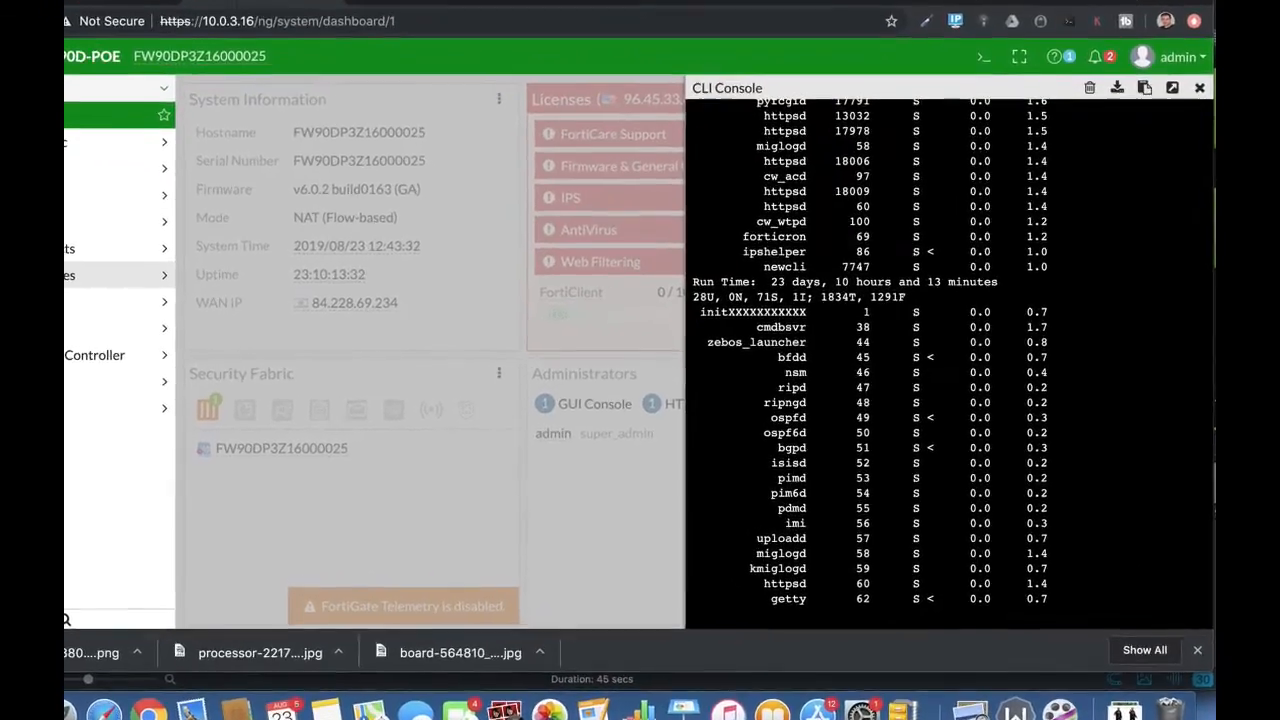
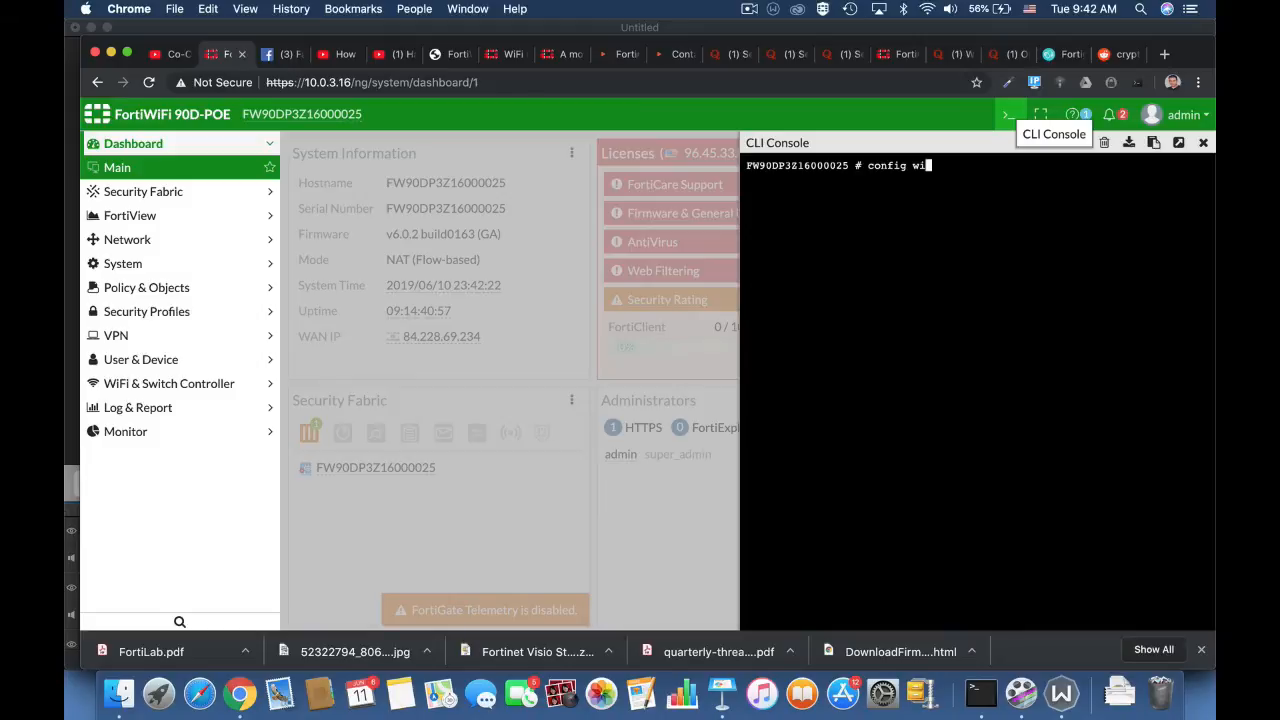
- Enter 'config wireless-controller wtp-profile' and edit the 11n-only profile
key(Tab)
text(wtp)
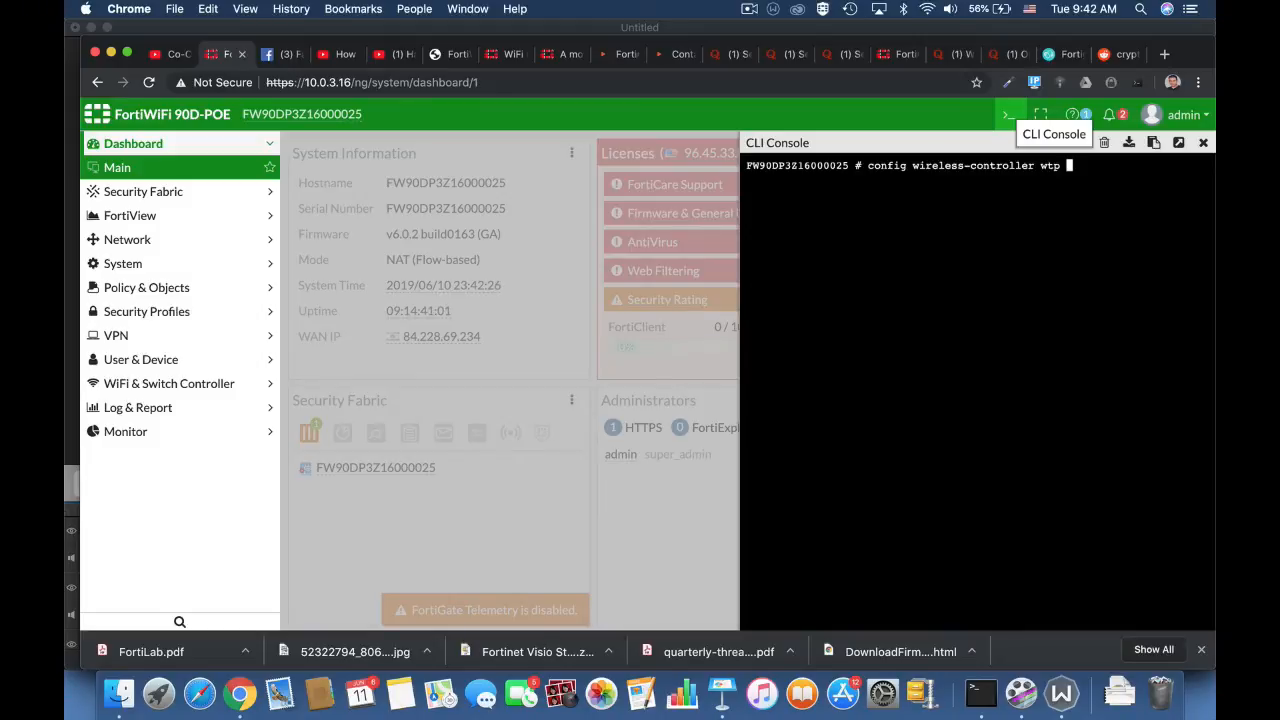
key(Tab)
key(Tab)
key(Return)
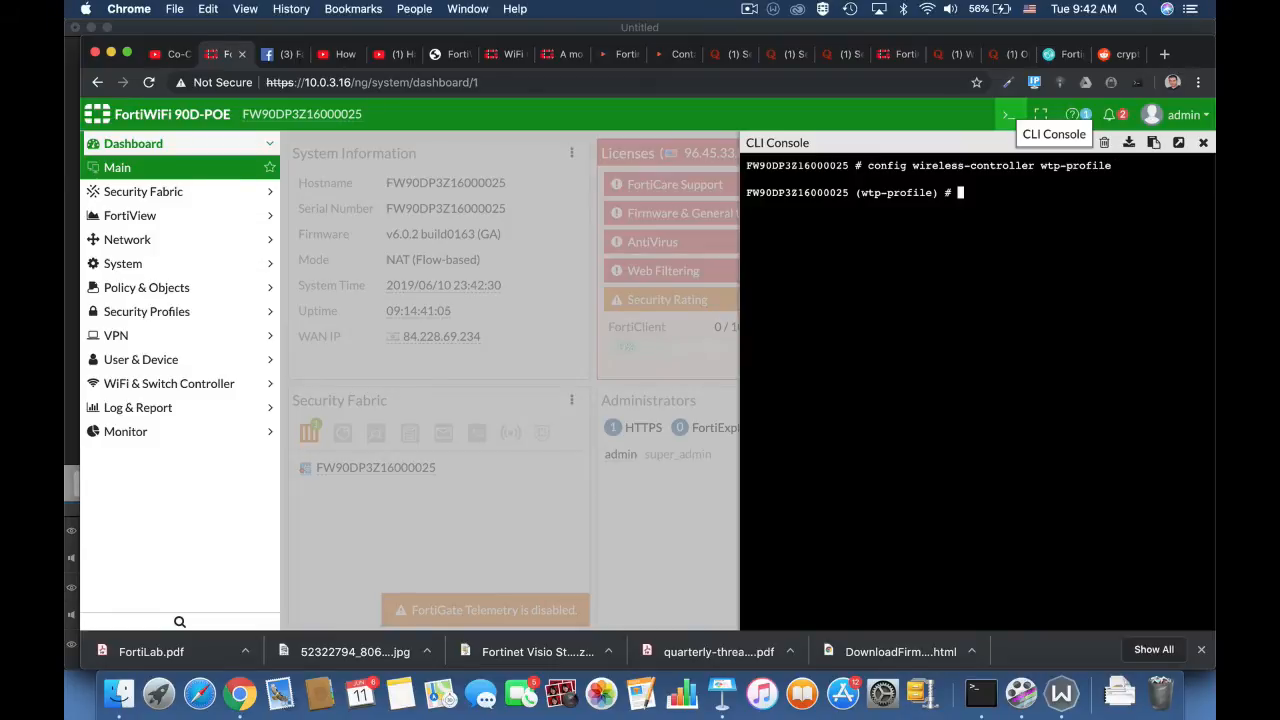
text(edit 11n-only)
key(Return)
- Under config radio-1, set ap-handoff enable, then end the radio section
text(confi)
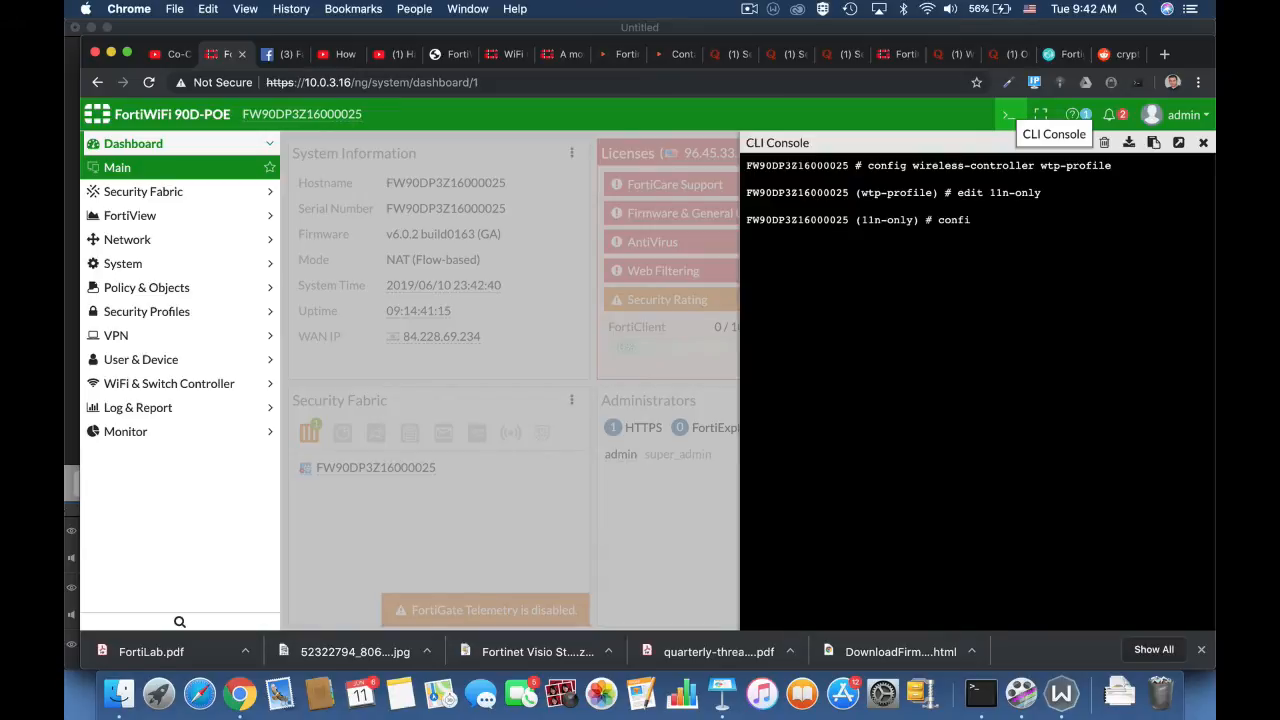
text(g radio-1)
key(Return)
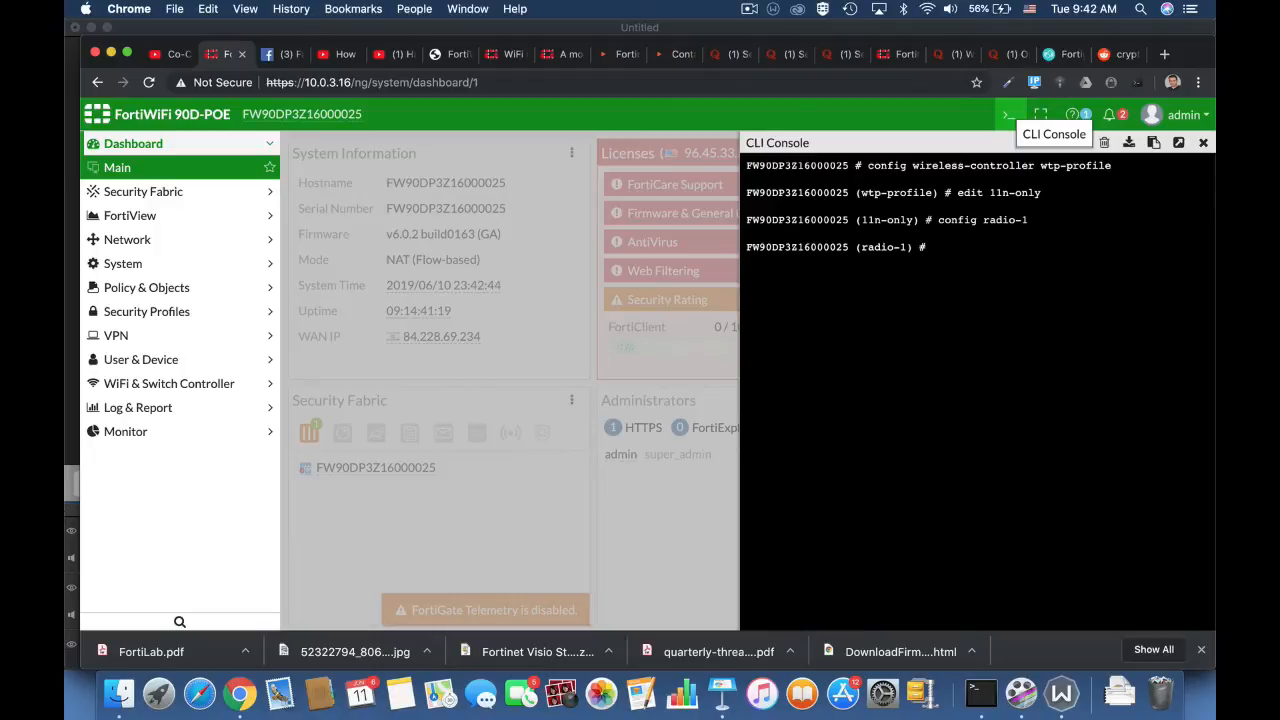
text(set ap-handoff en)
key(Tab)
key(Return)
text(end)
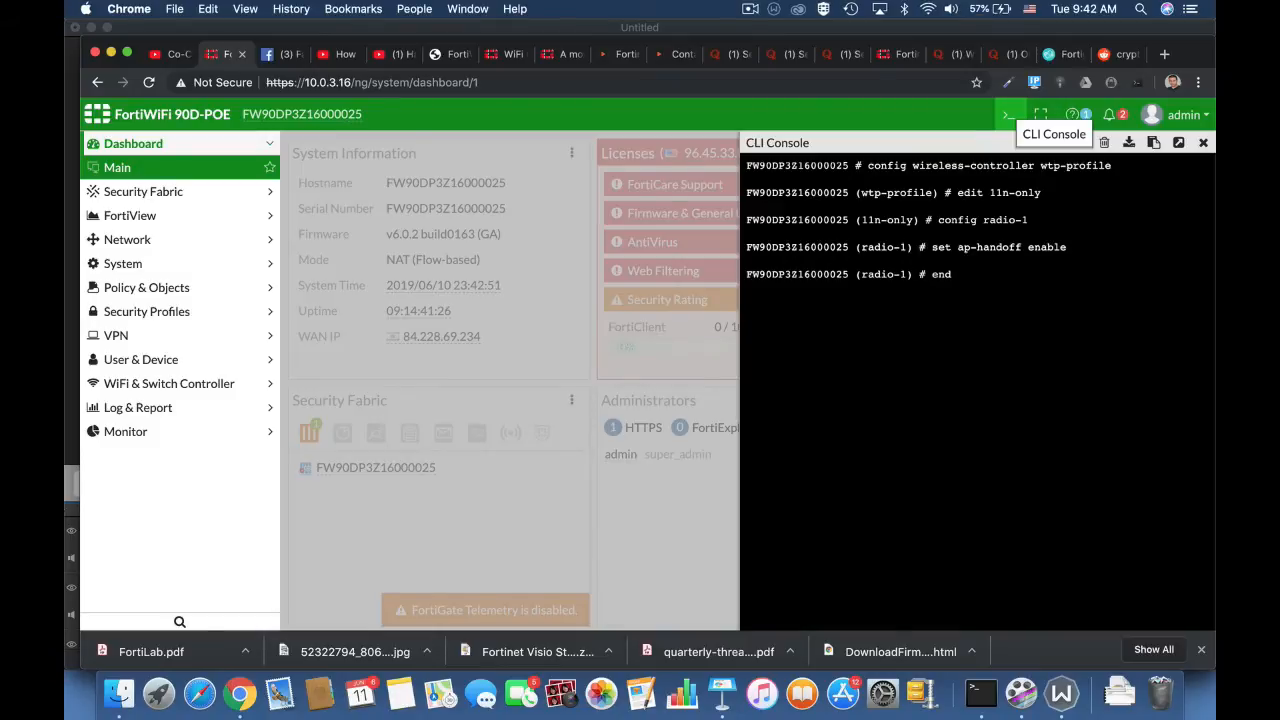
key(Return)
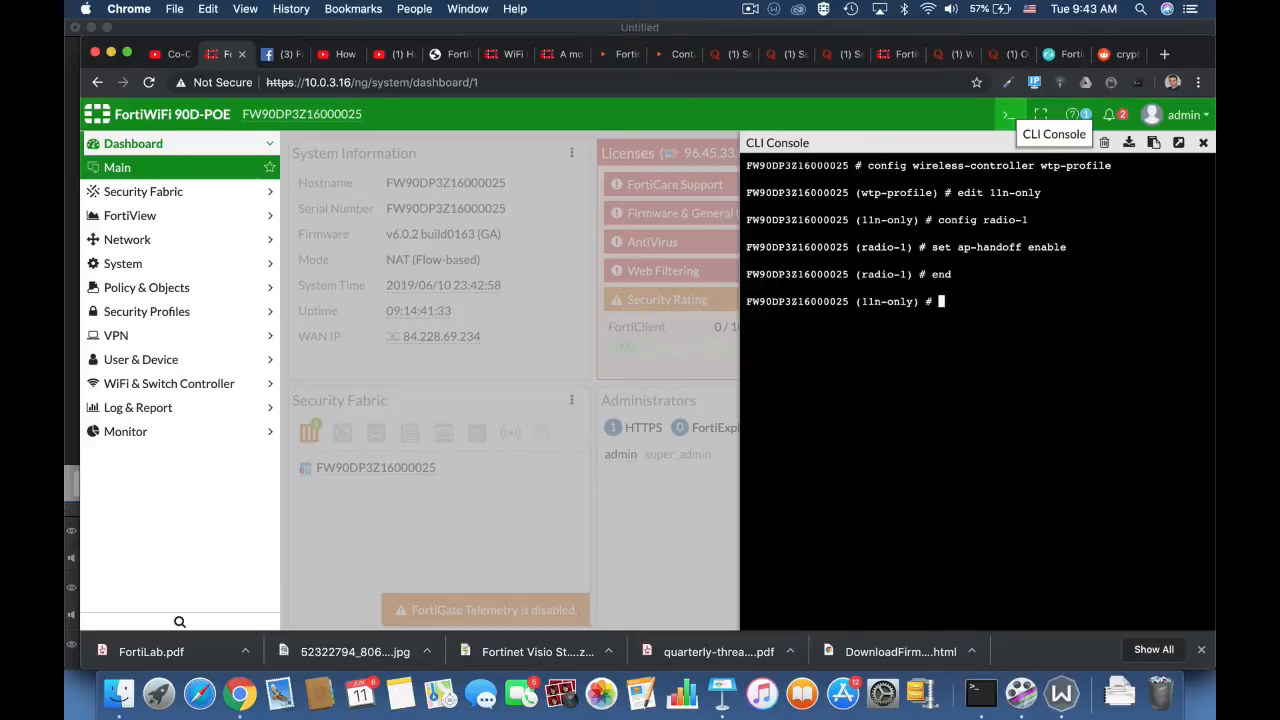
- Set handoff-sta-thresh to 15 on the 11n-only profile
text(set)
text( handoff-rssi)
key(BackSpace)
key(BackSpace)
key(BackSpace)
key(BackSpace)
key(BackSpace)
key(BackSpace)
key(BackSpace)
key(BackSpace)
key(BackSpace)
key(BackSpace)
key(BackSpace)
key(BackSpace)
text(handoff-rssi)
key(Tab)
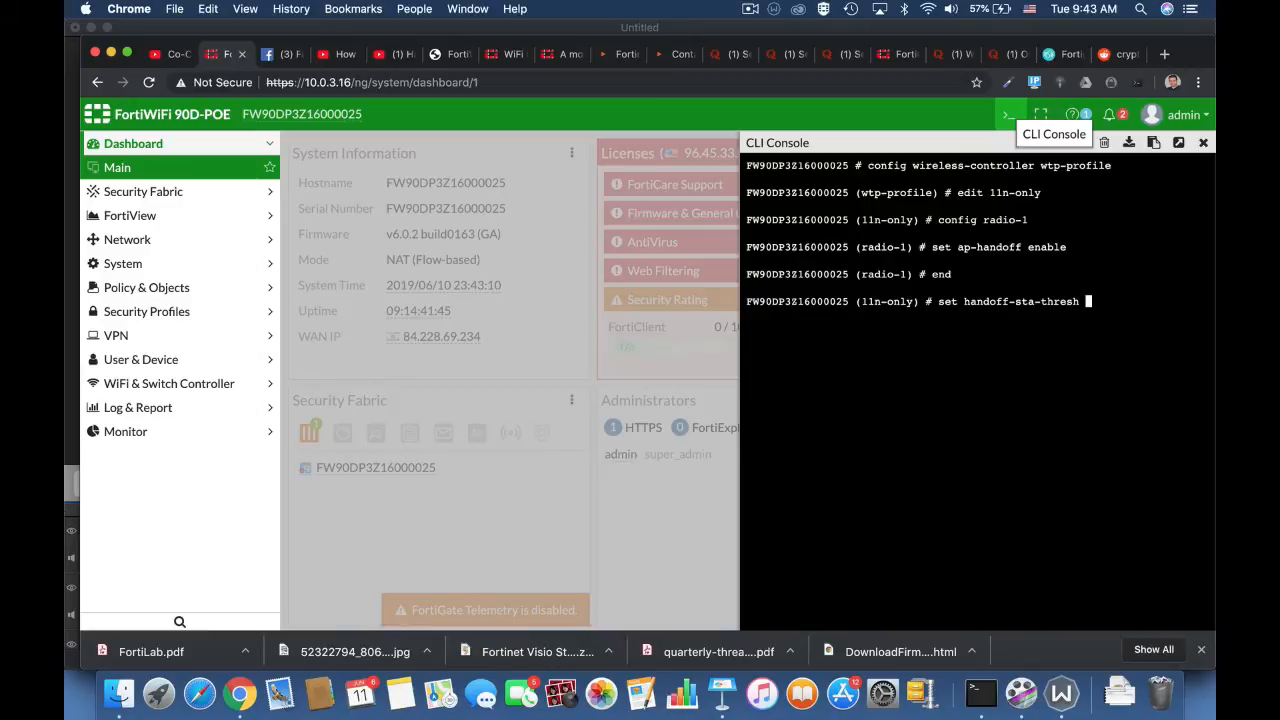
text(15)
key(Return)
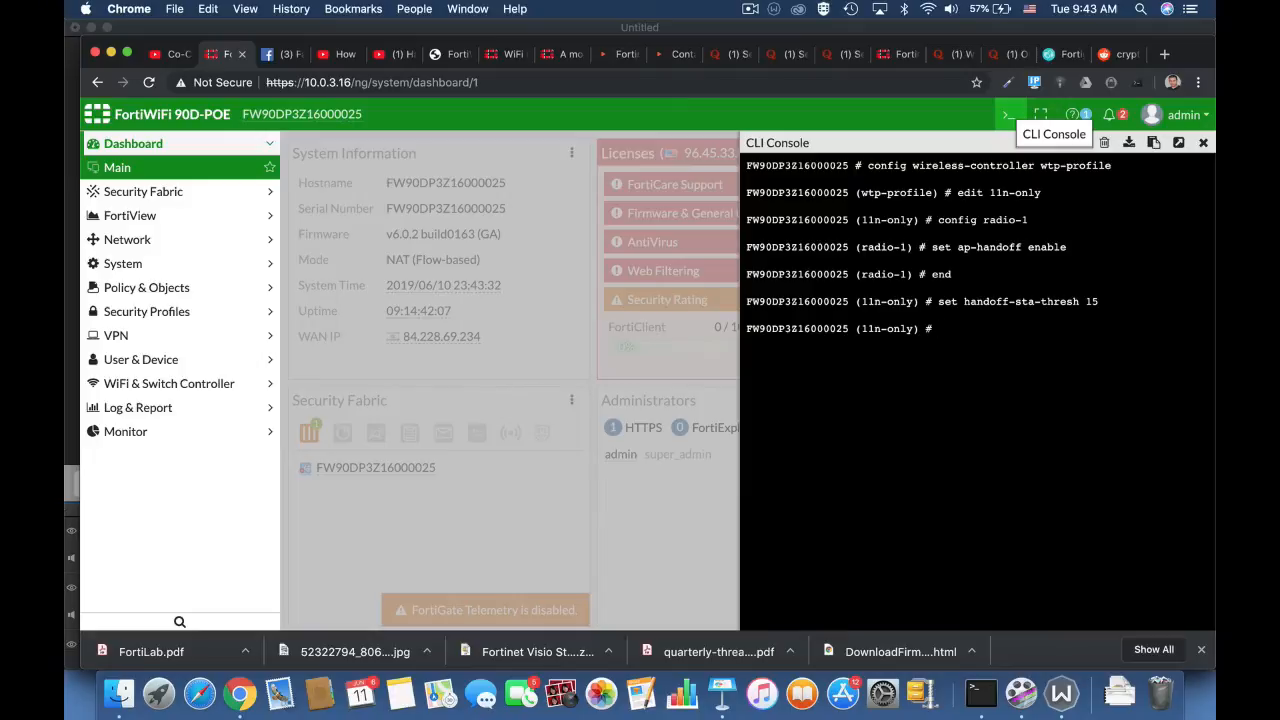
- Enter 'set handoff-rssi 30'
text(set handoff-rssi)
key(BackSpace)
key(BackSpace)
text(30)
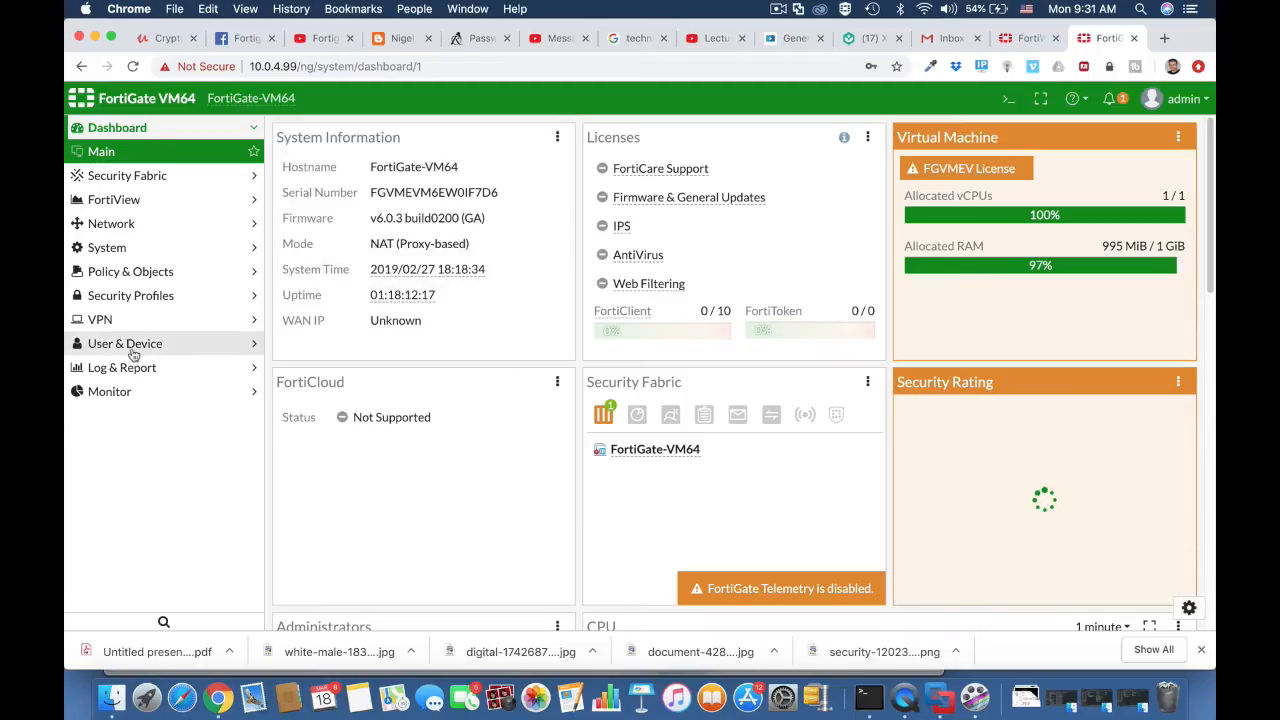
- Start a new custom device group named 'technicians BYOD'
click(162, 350)
click(134, 450)
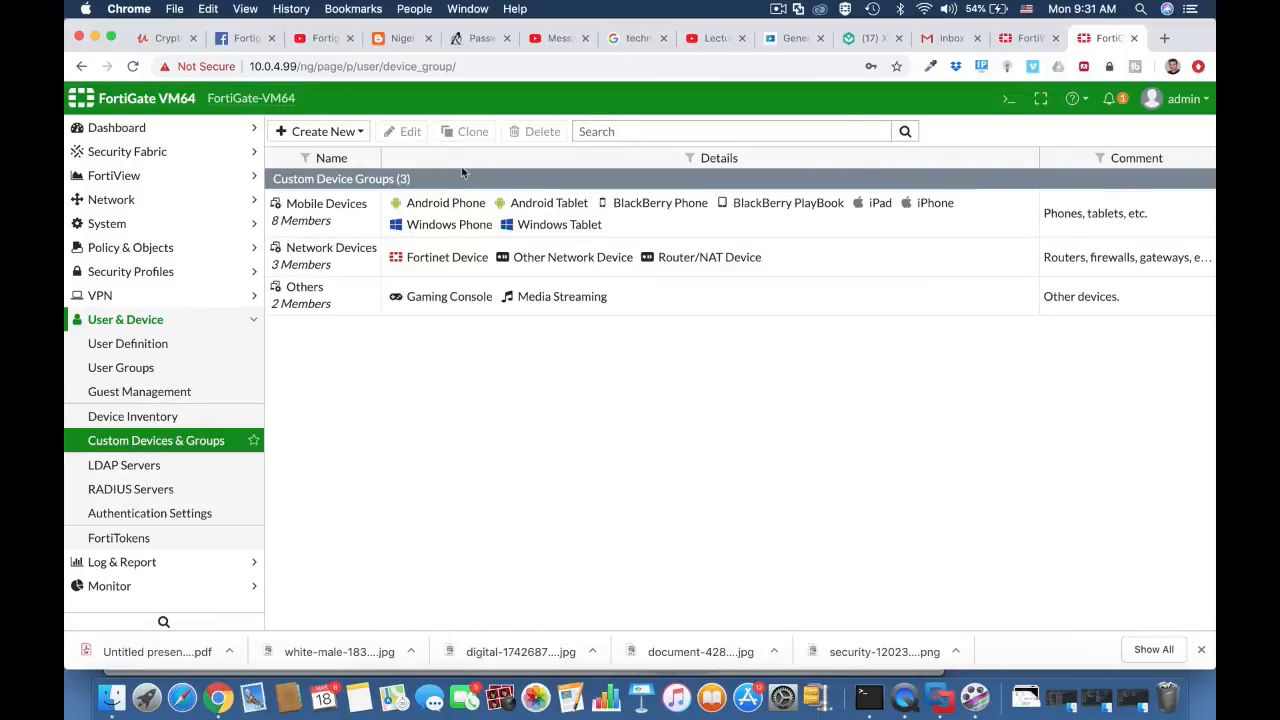
click(343, 131)
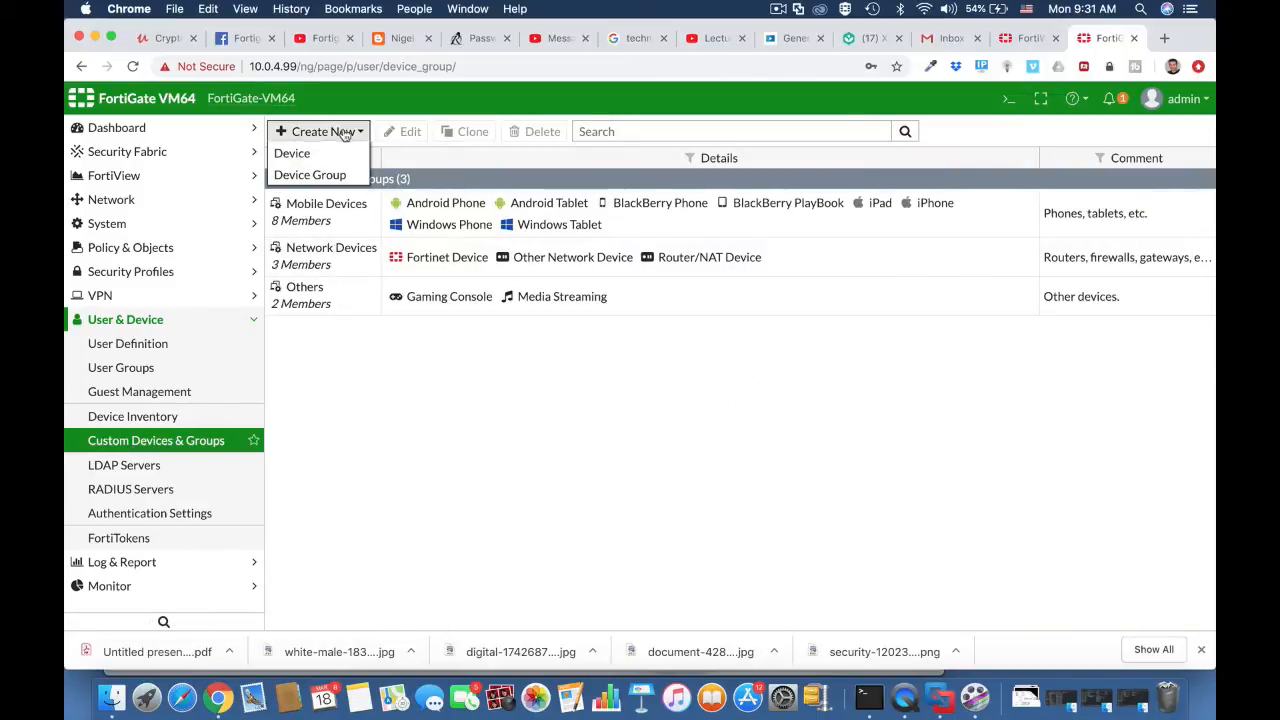
click(335, 172)
click(367, 165)
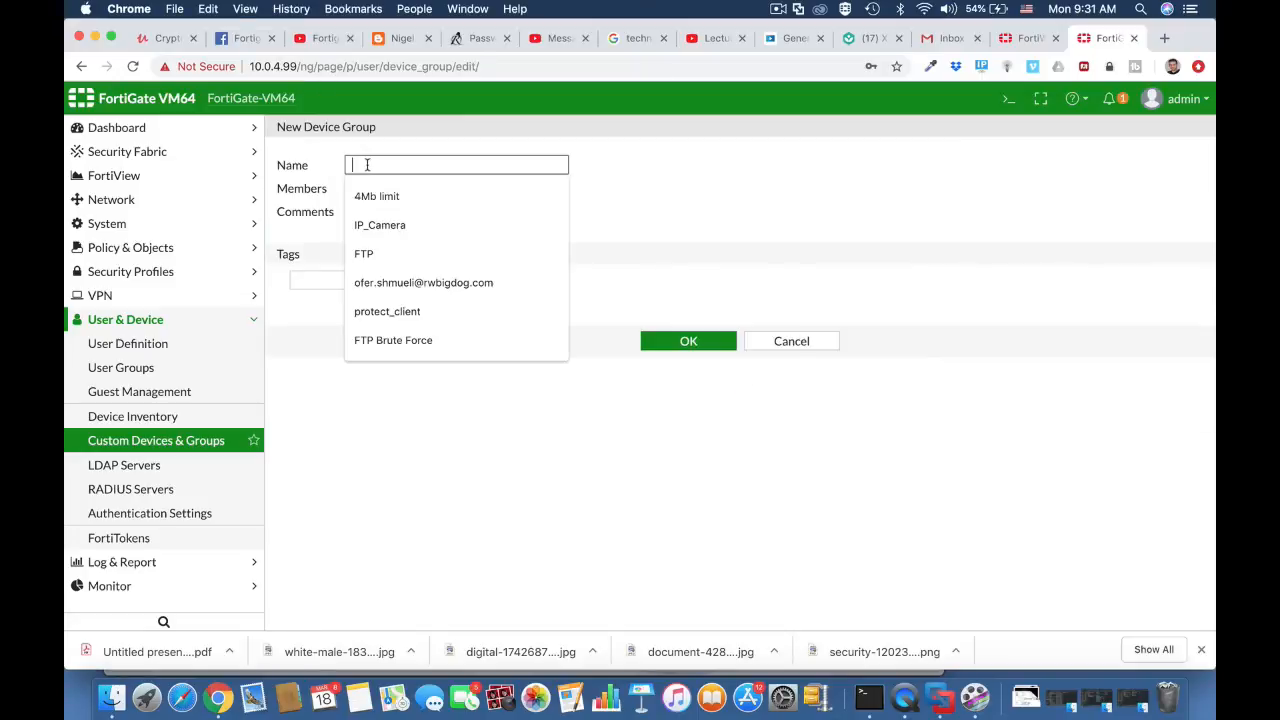
text(techn)
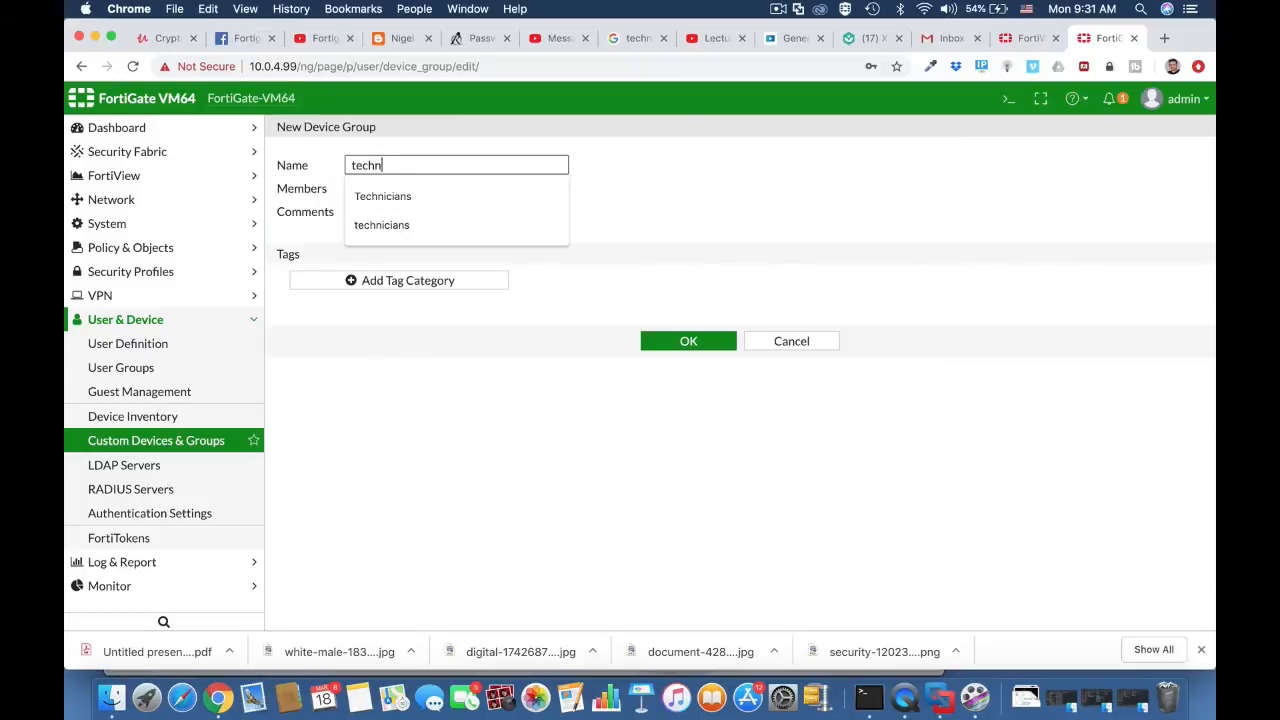
text(icians)
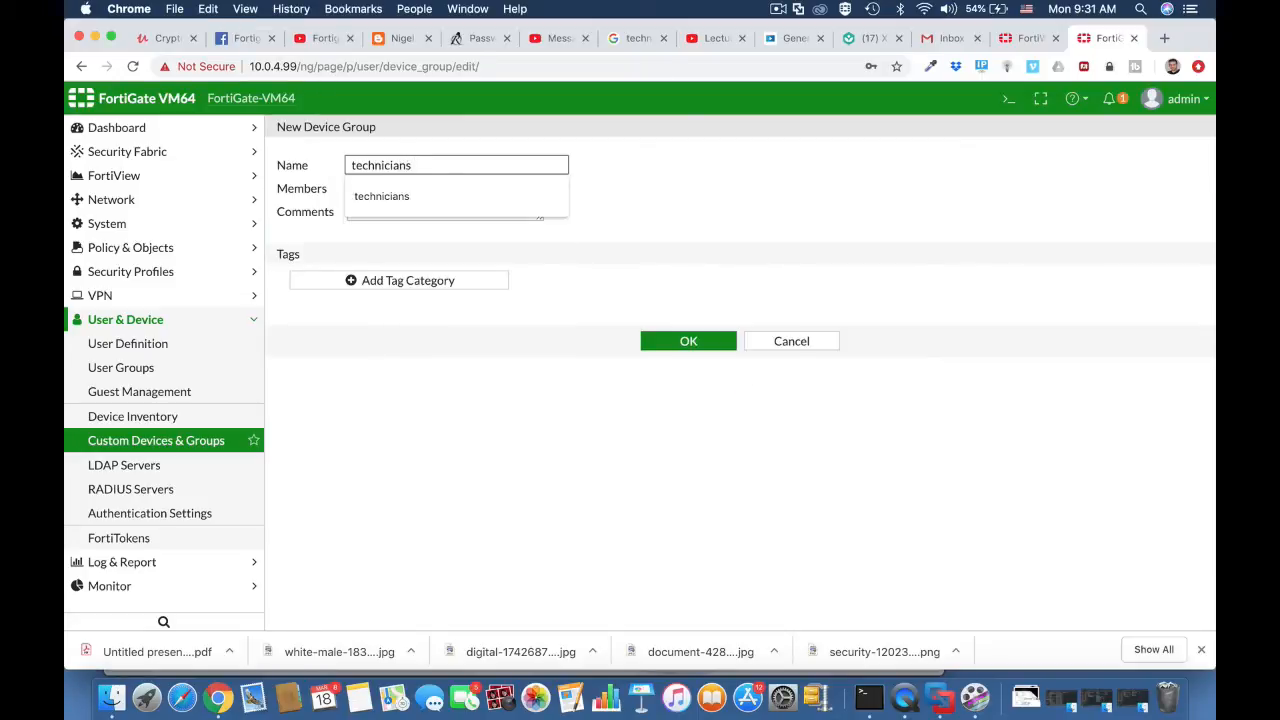
text( BYOD)
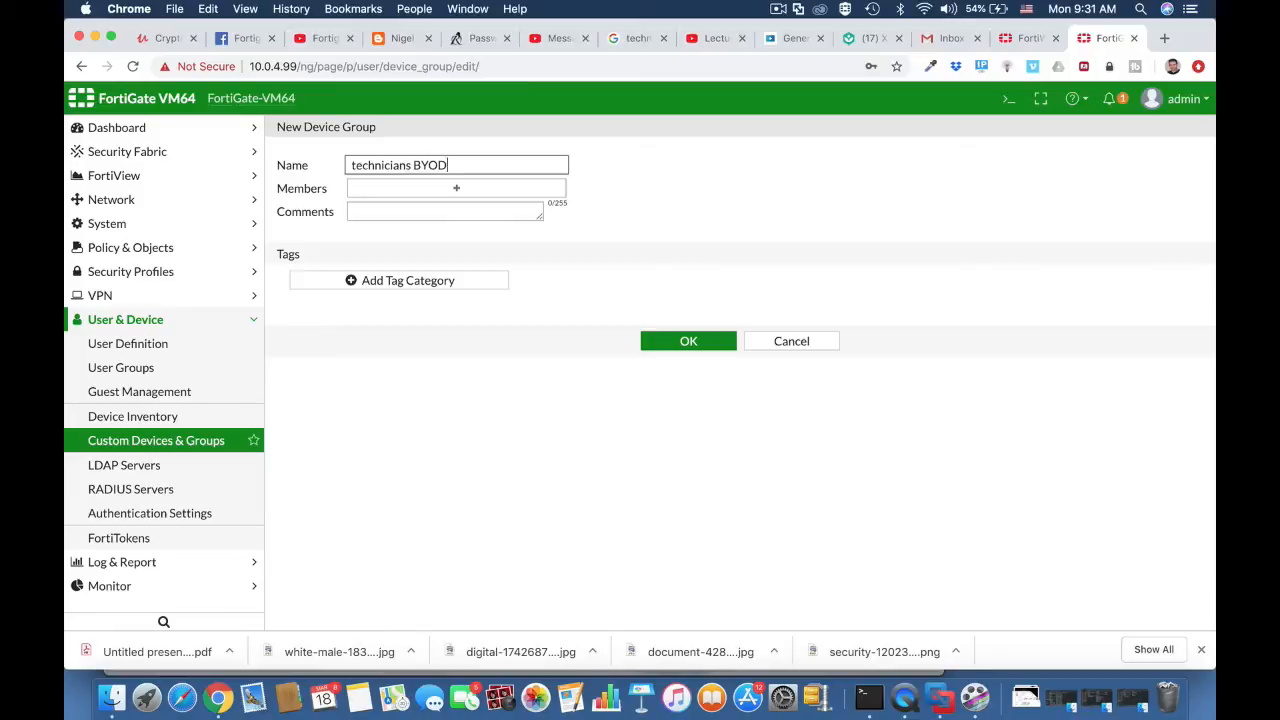
- Add iOS Device, Android Phone and Android Tablet as members and save the group
click(380, 186)
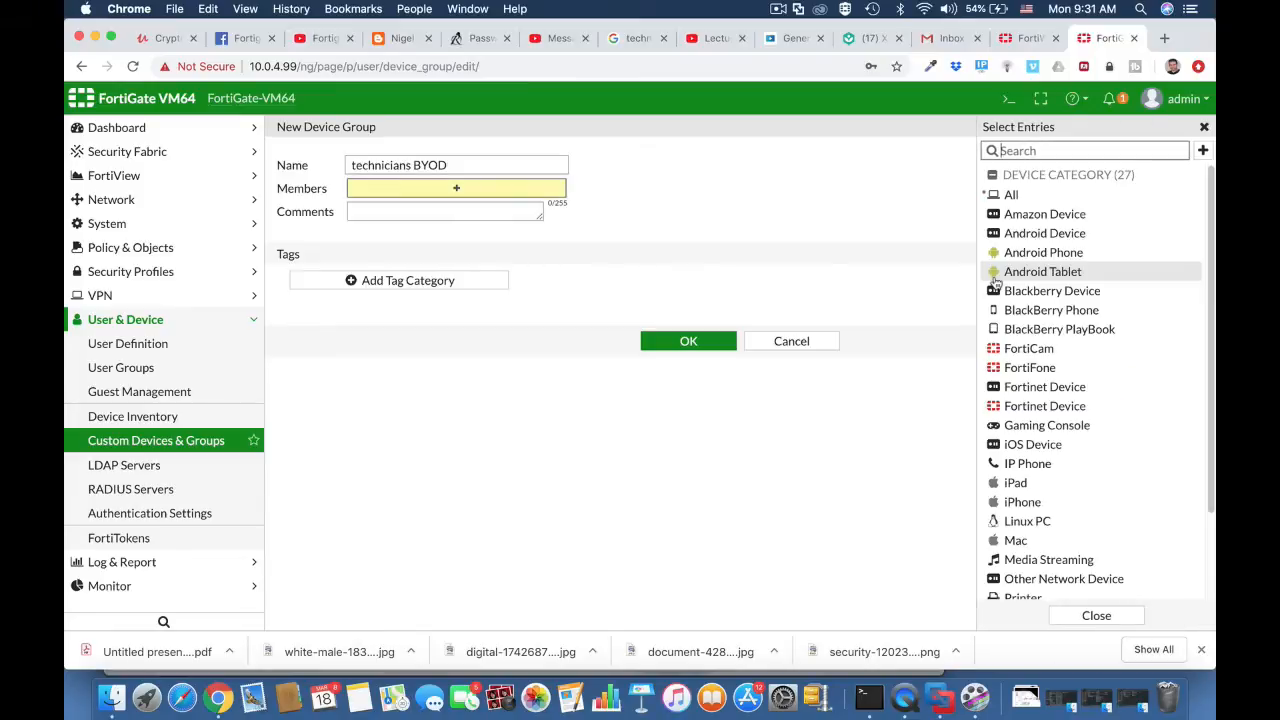
click(1030, 447)
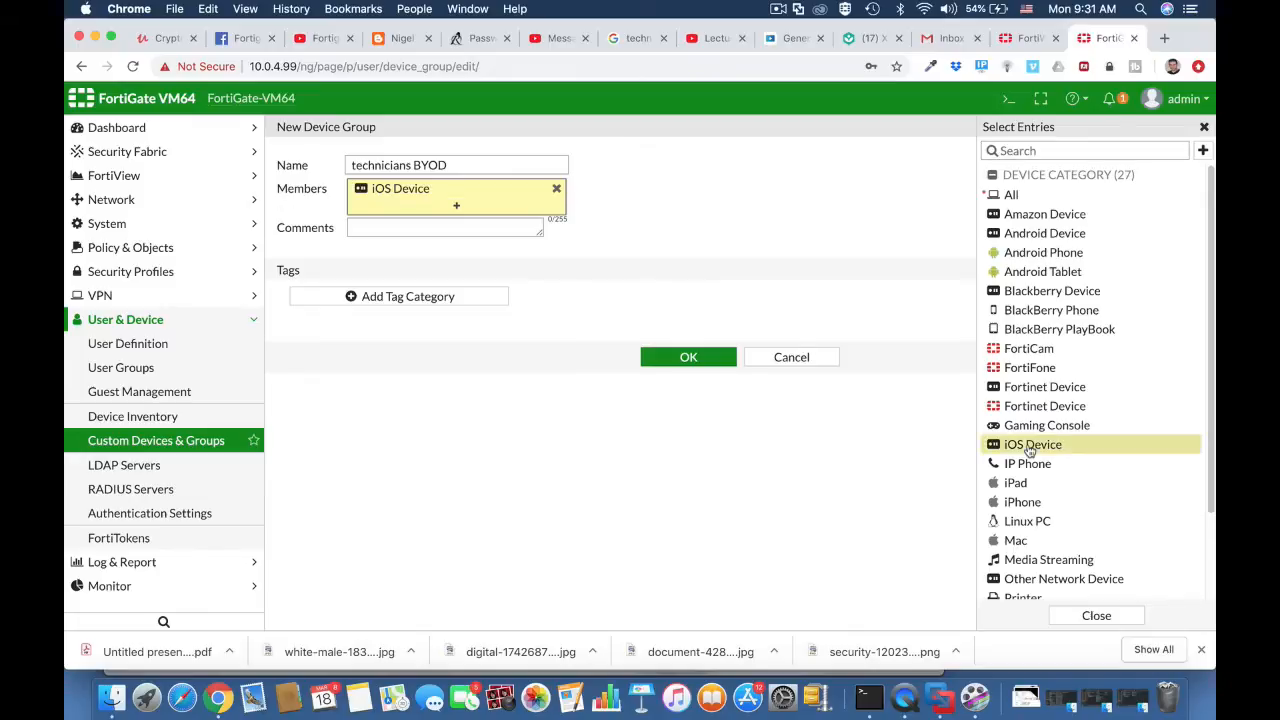
click(1018, 233)
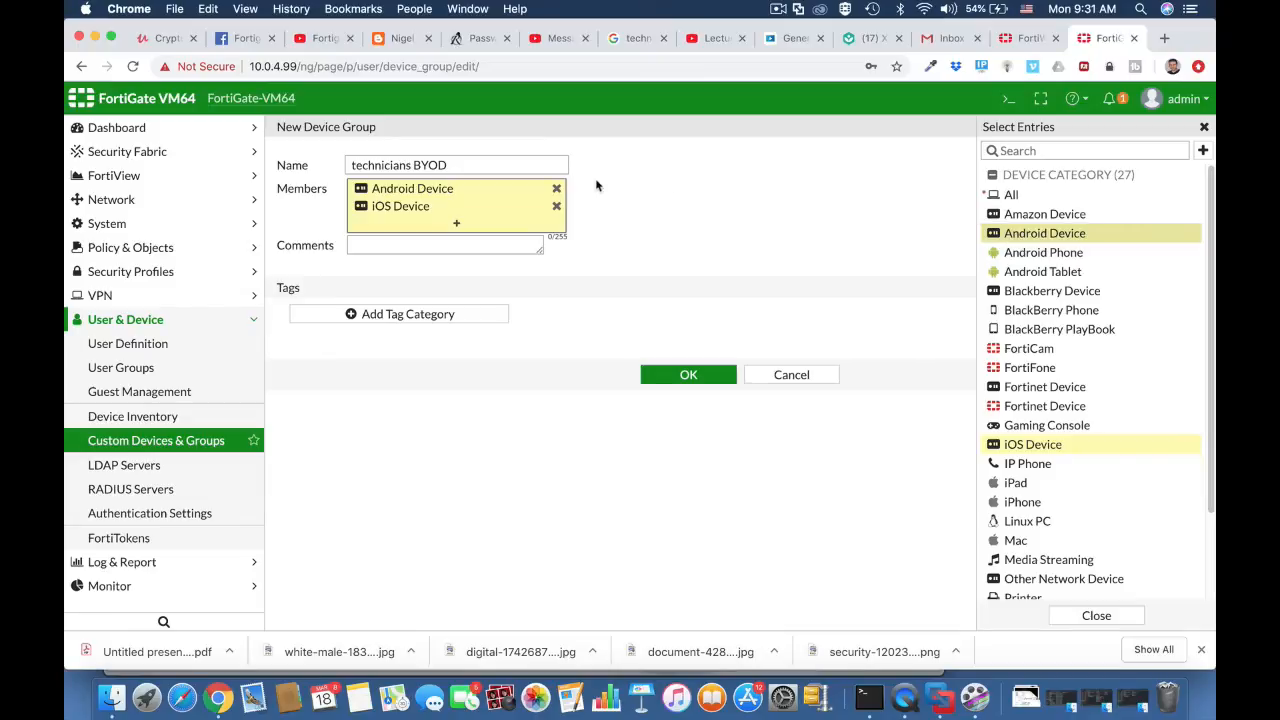
click(557, 190)
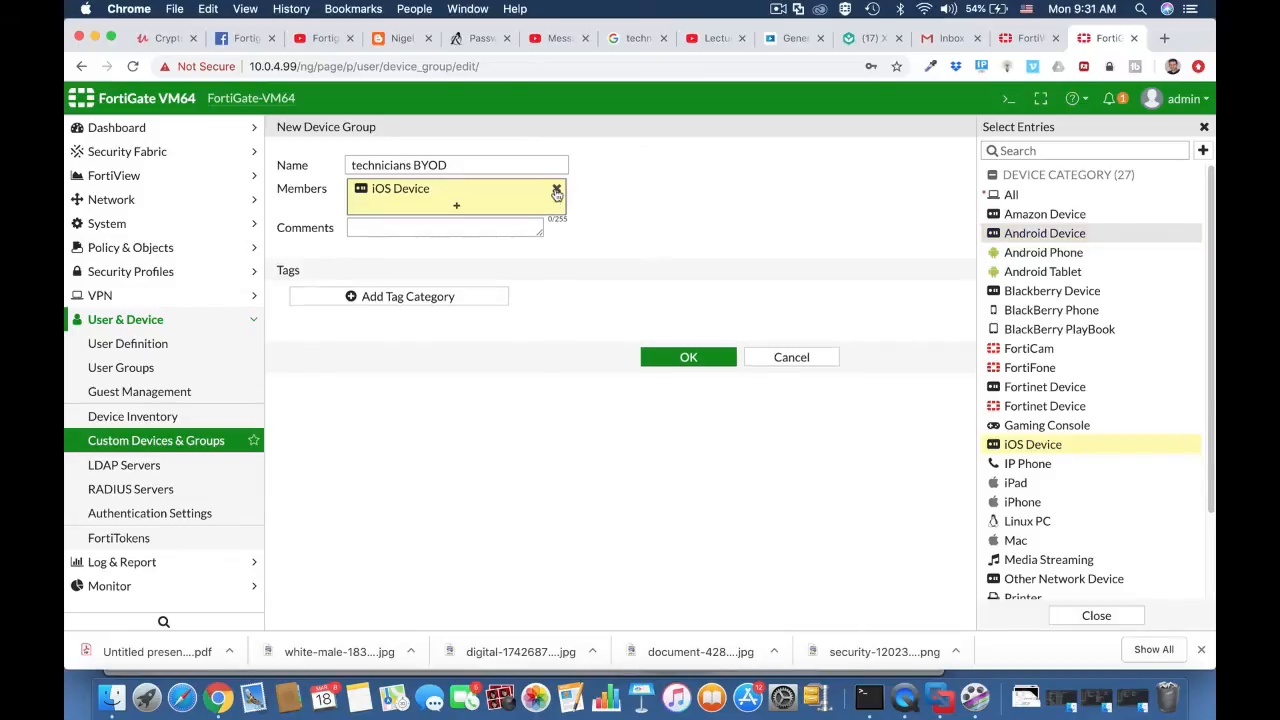
click(1048, 258)
click(1043, 271)
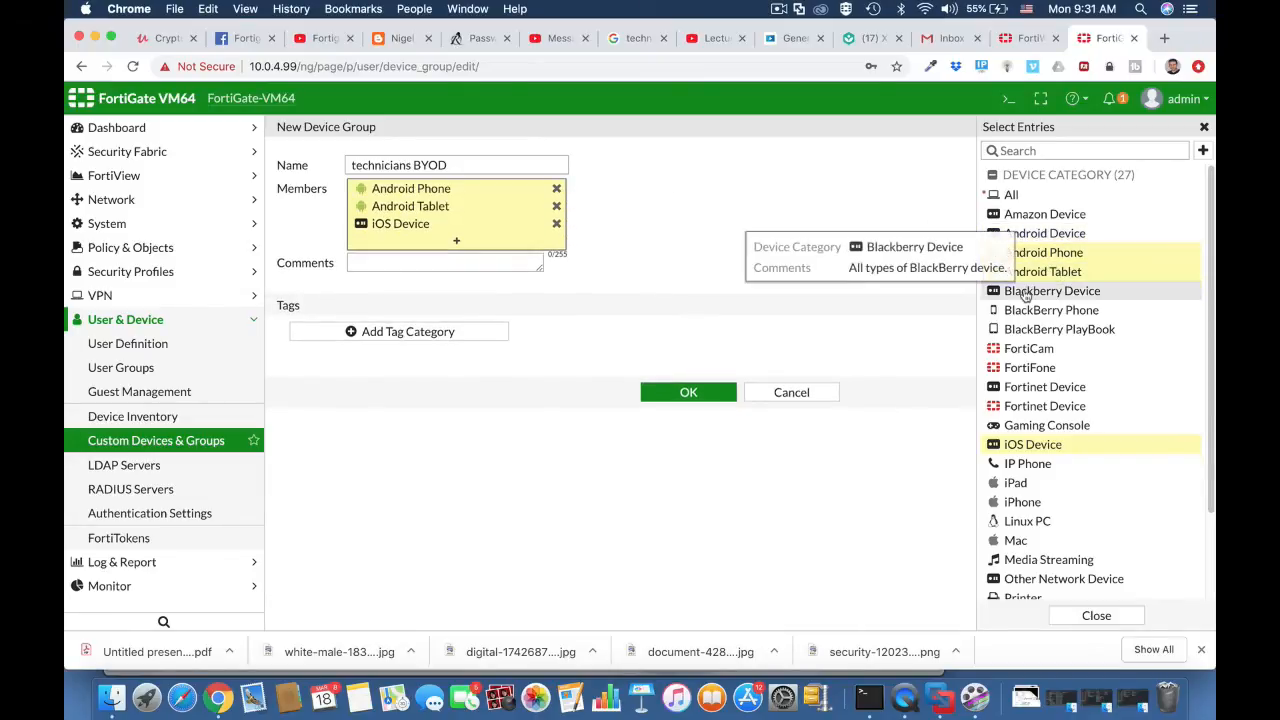
click(428, 264)
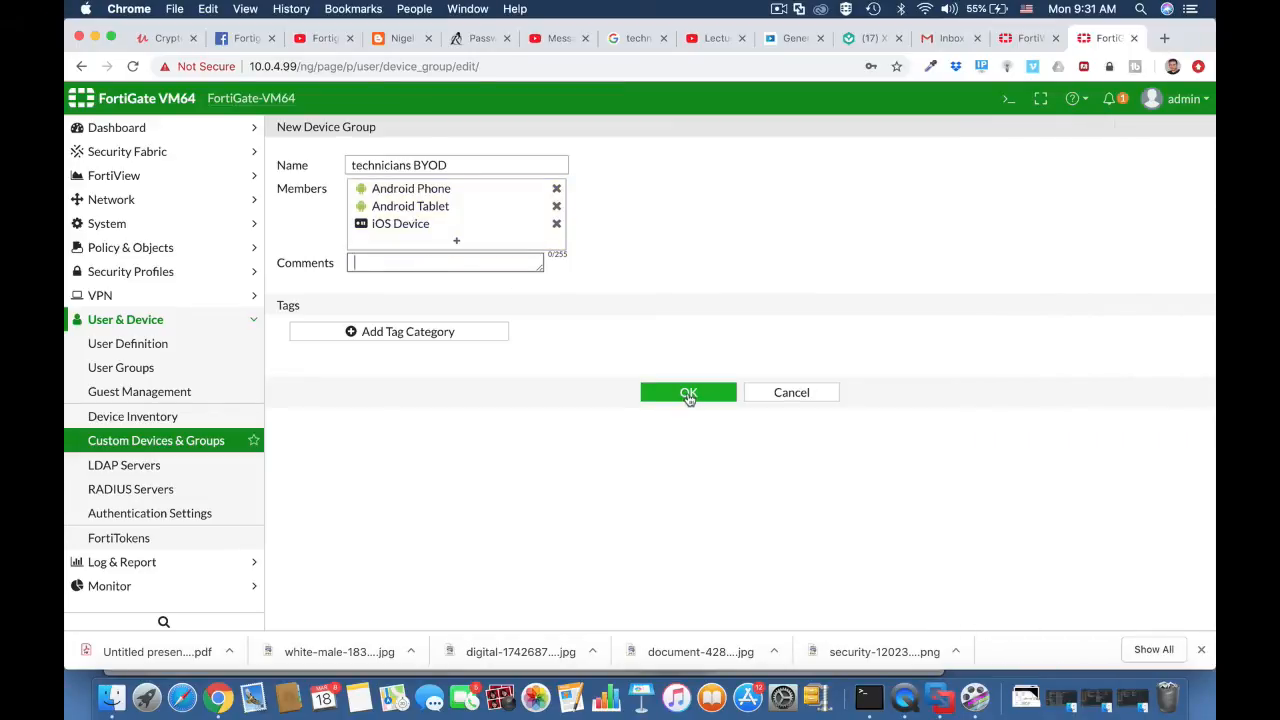
click(688, 395)
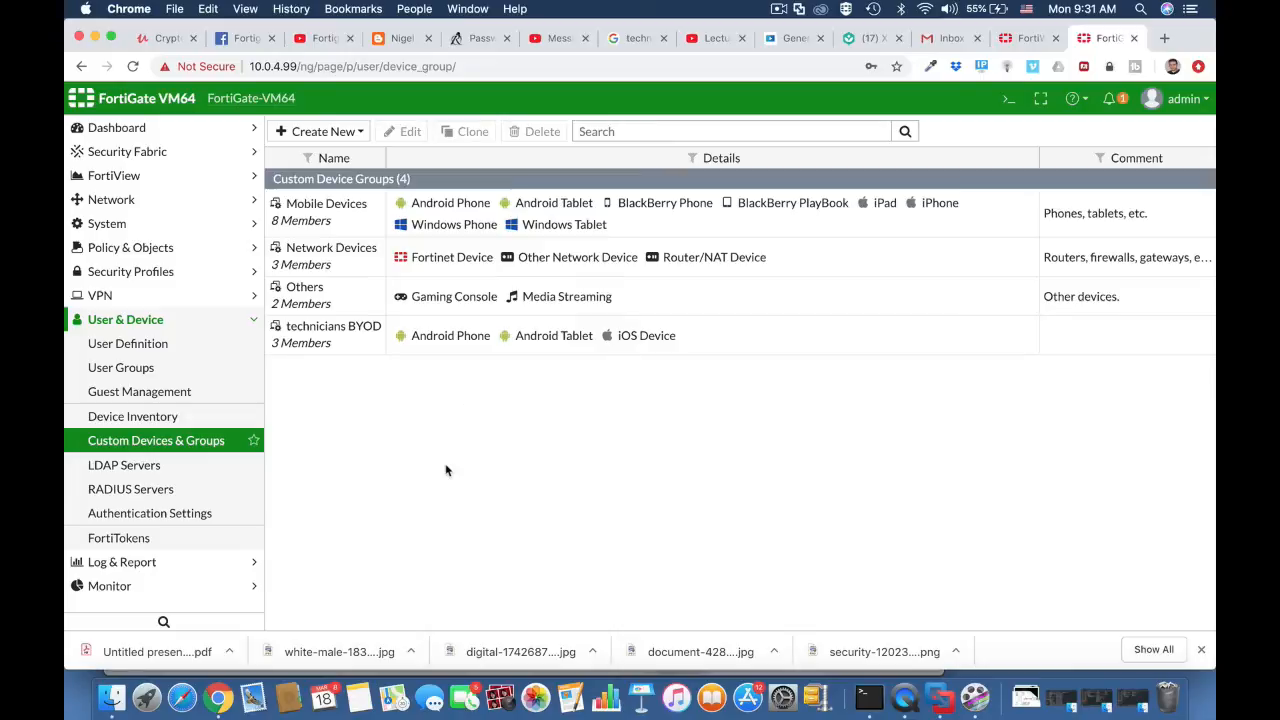
- Create the Firewall user group 'technicians' with members tech1 and tech2
click(158, 350)
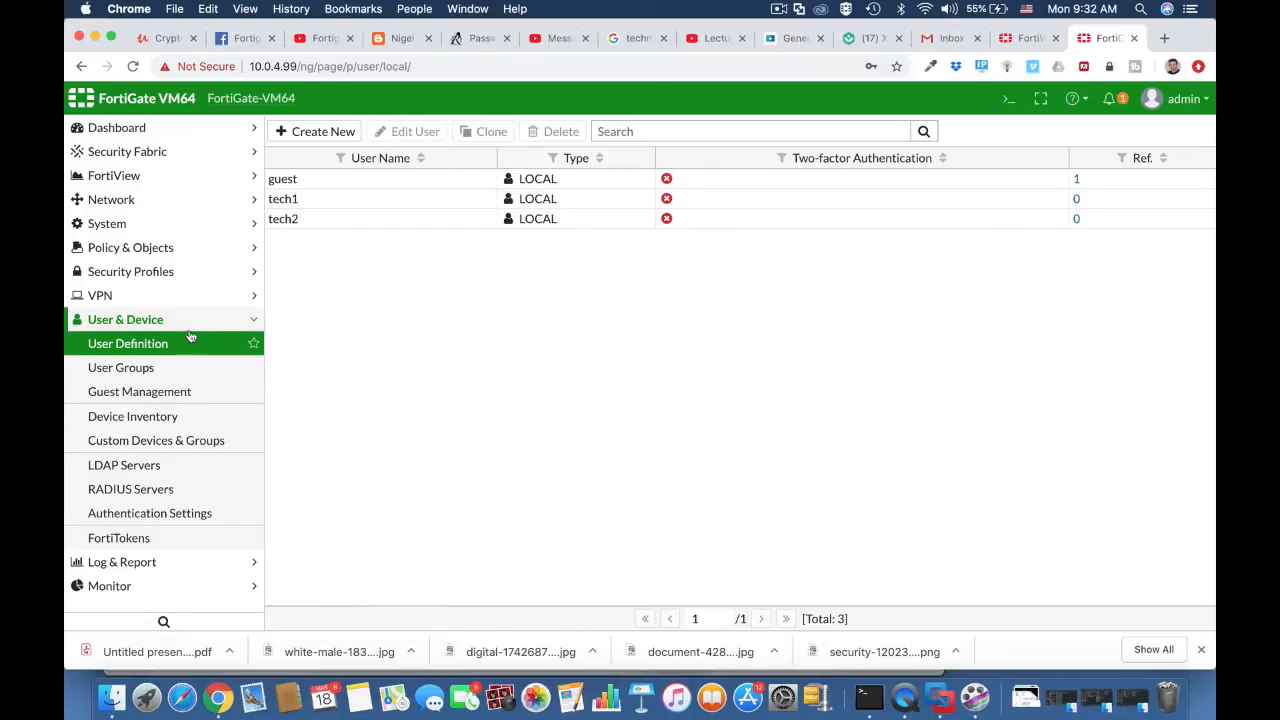
click(174, 369)
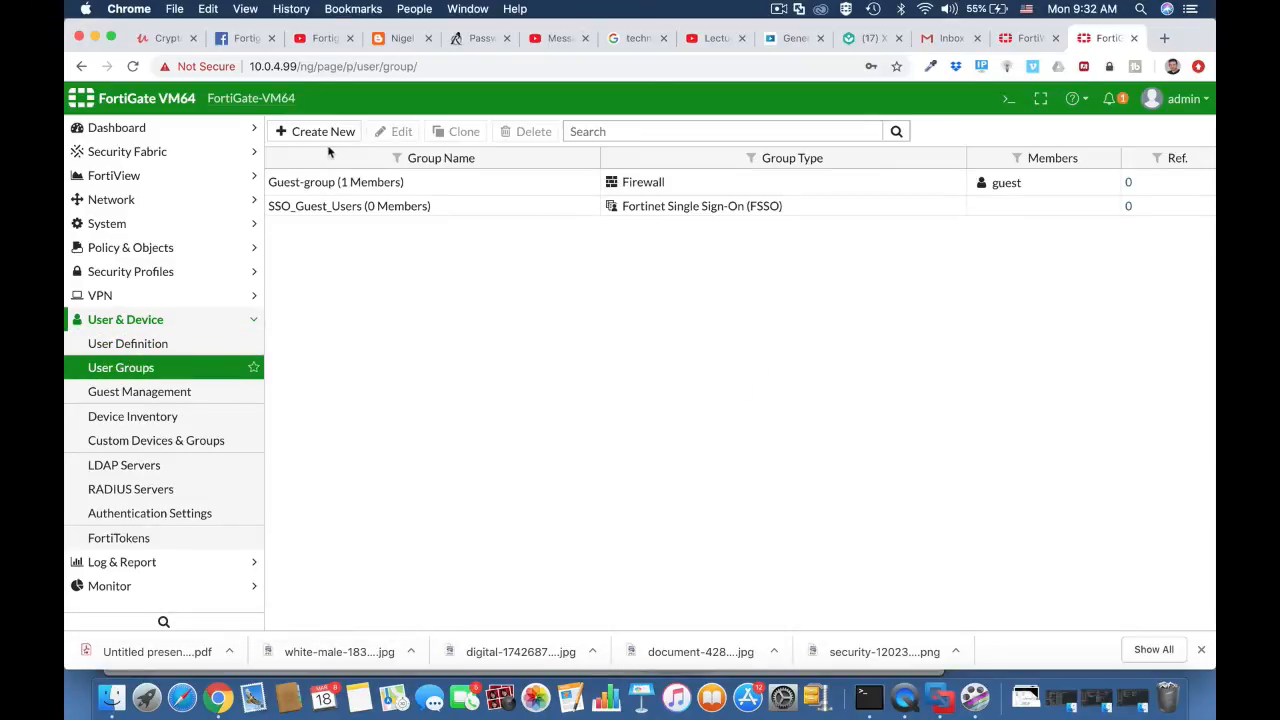
click(322, 134)
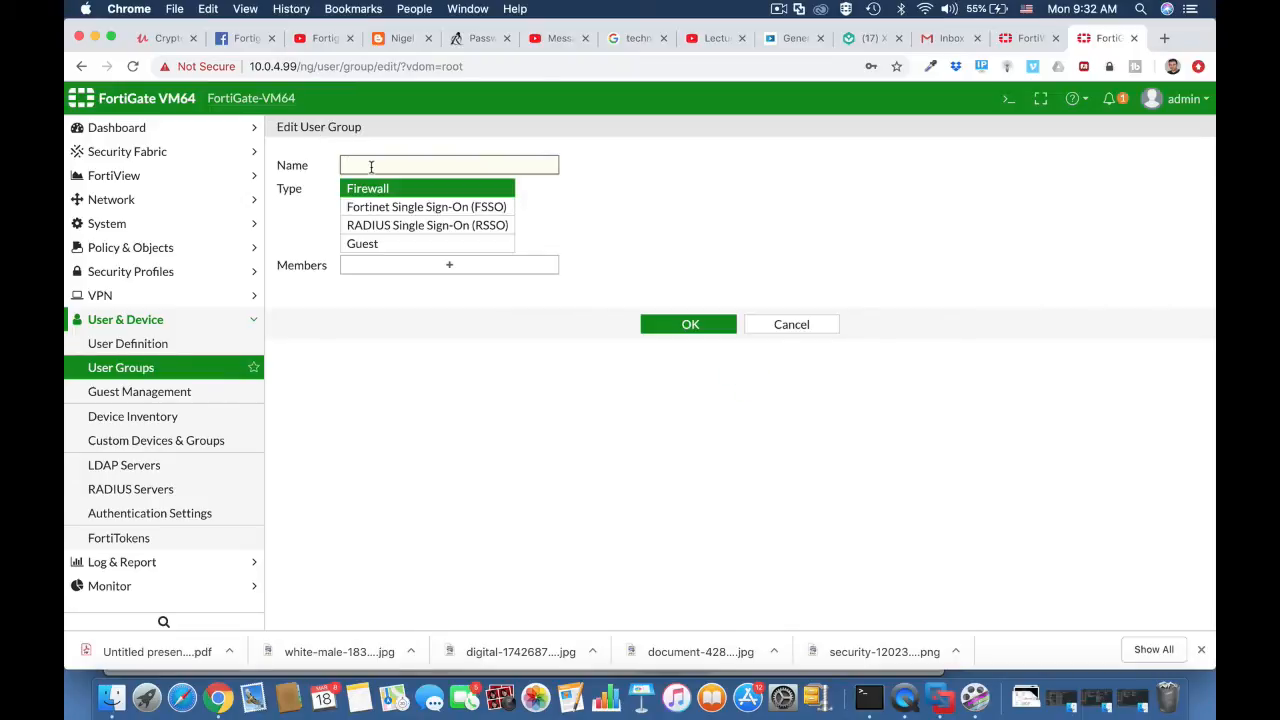
text(technicians)
click(397, 190)
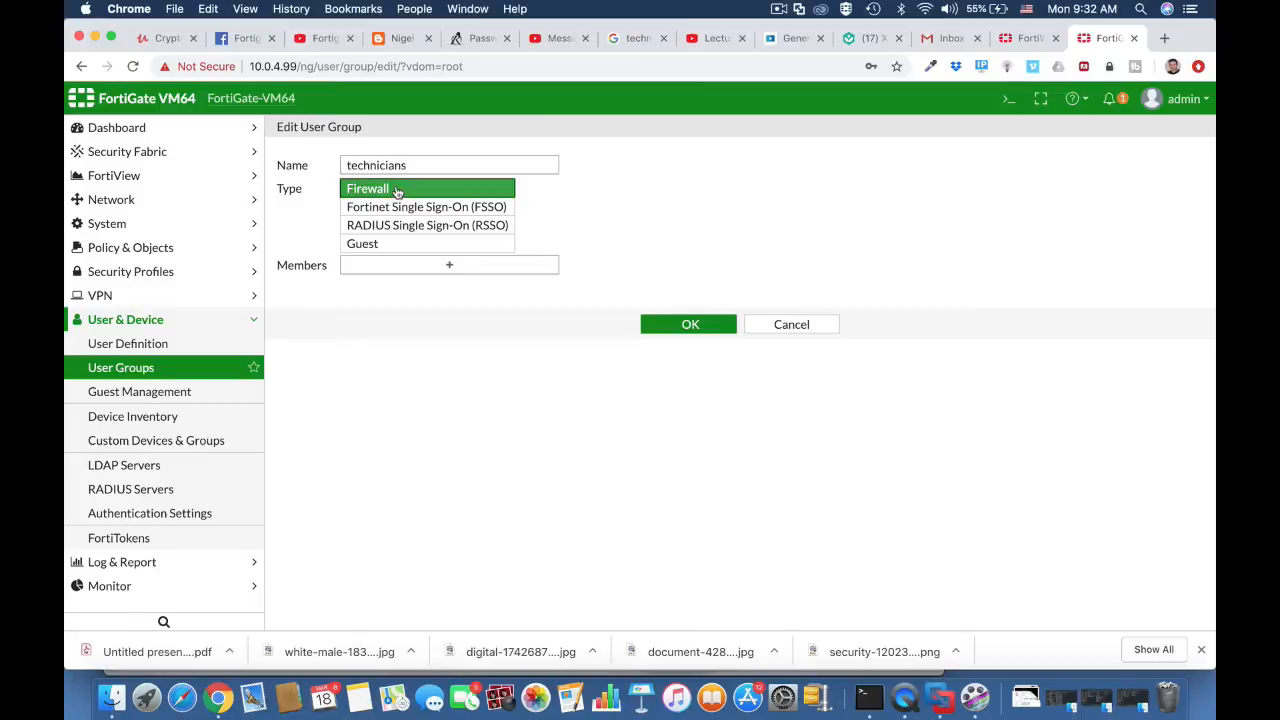
click(531, 271)
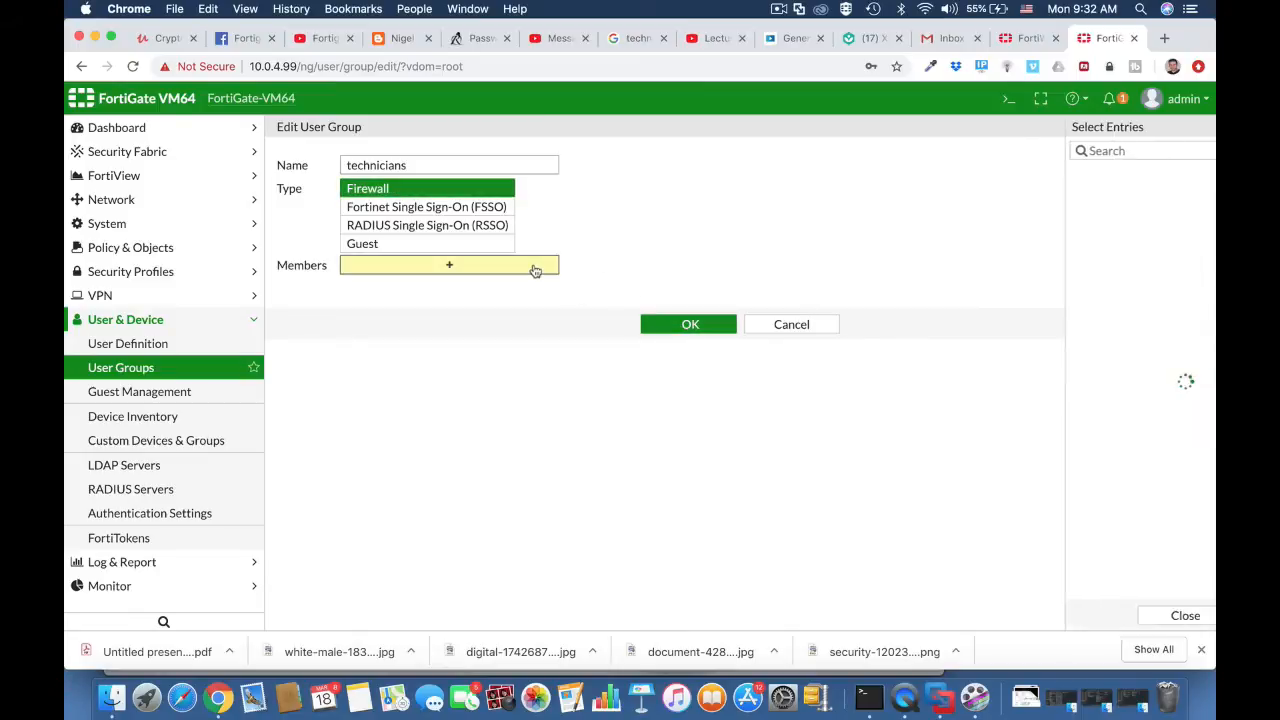
click(1020, 233)
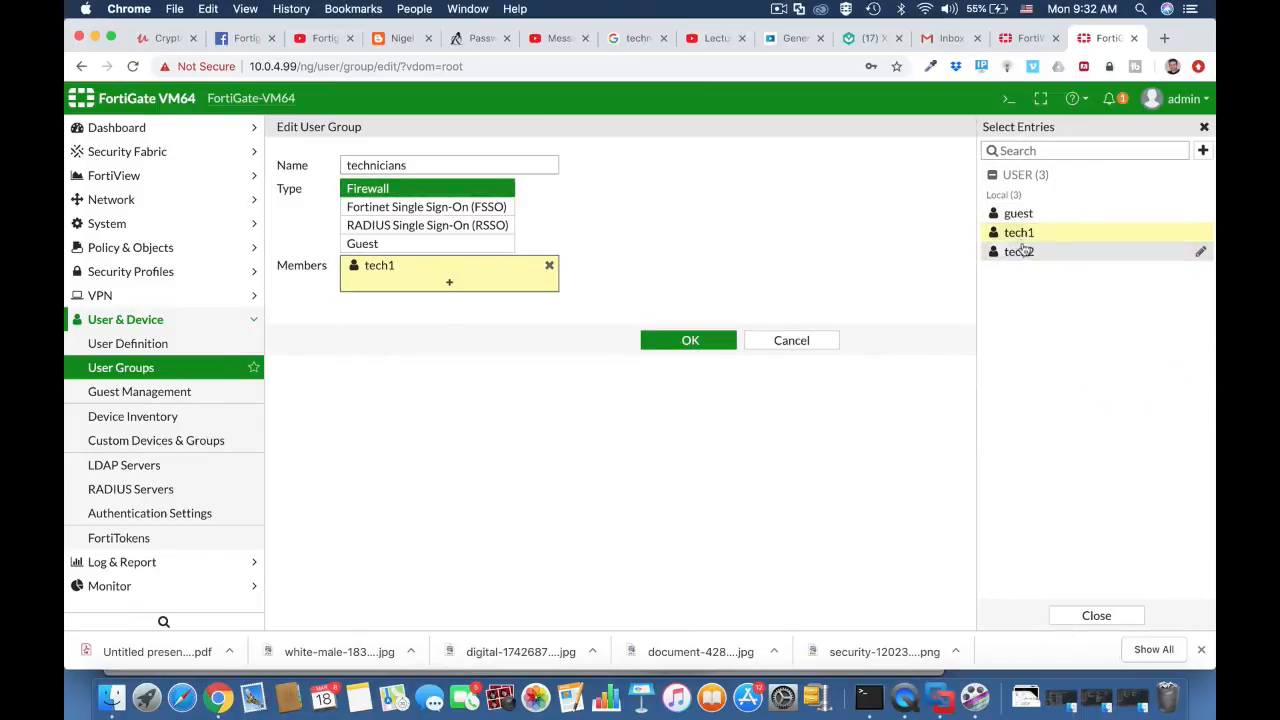
click(1020, 252)
click(700, 357)
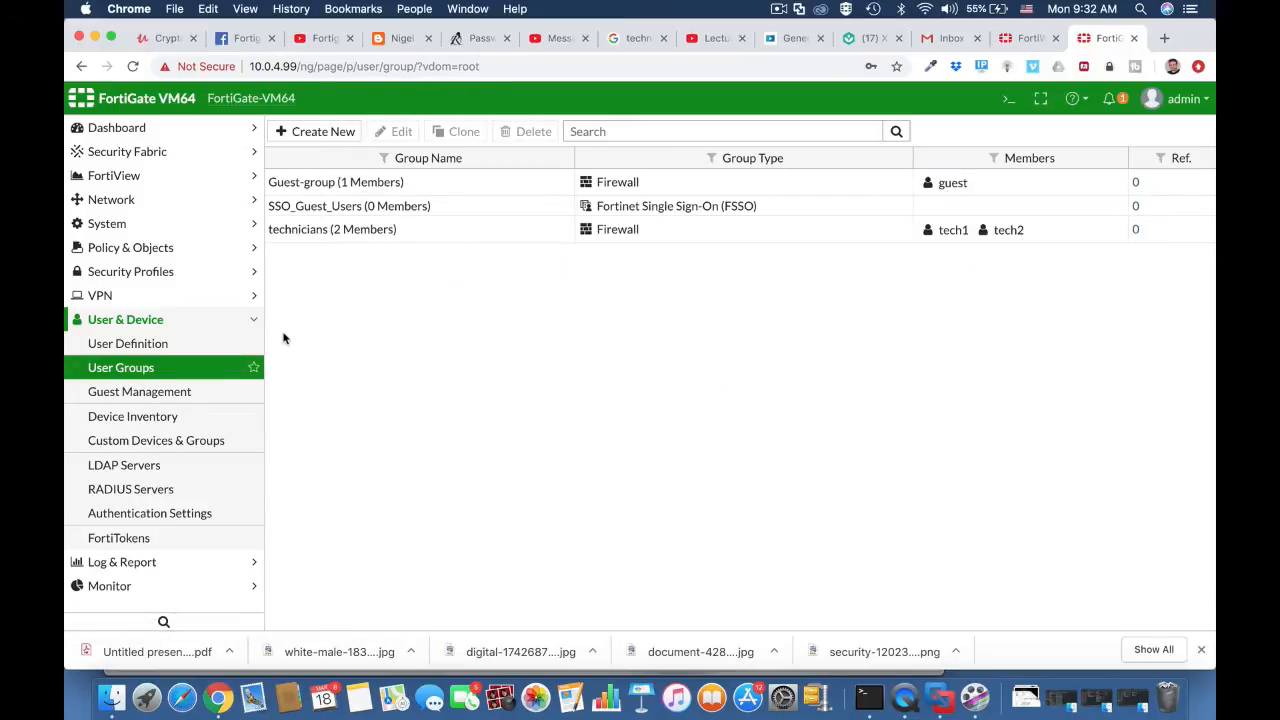
- Enable Device Detection and Active Scanning on the Vlan 10 interface and save it
click(172, 200)
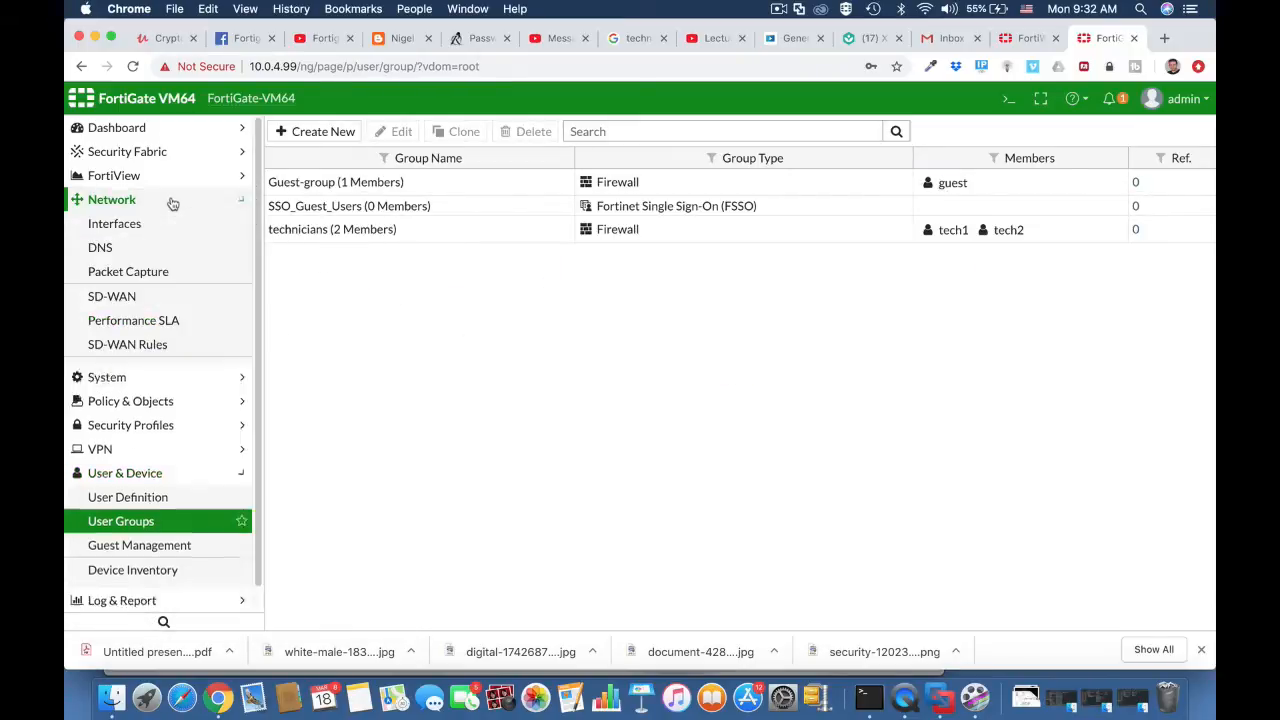
click(160, 228)
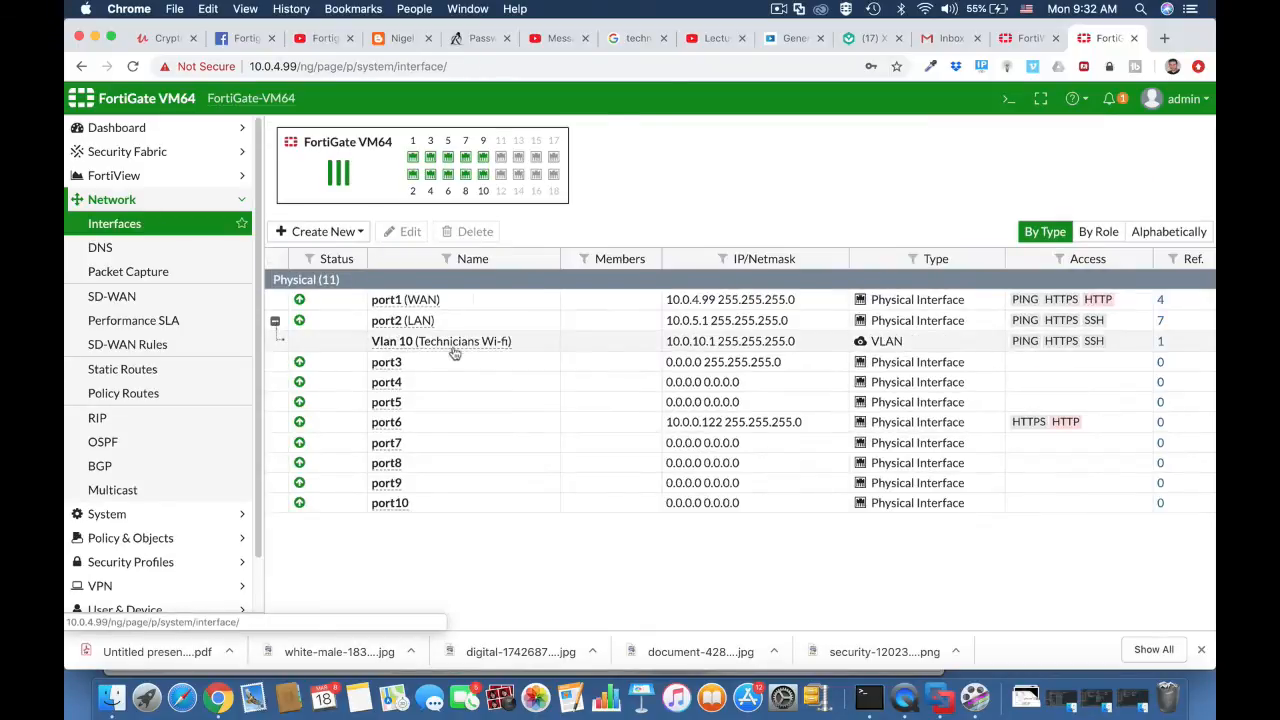
click(425, 343)
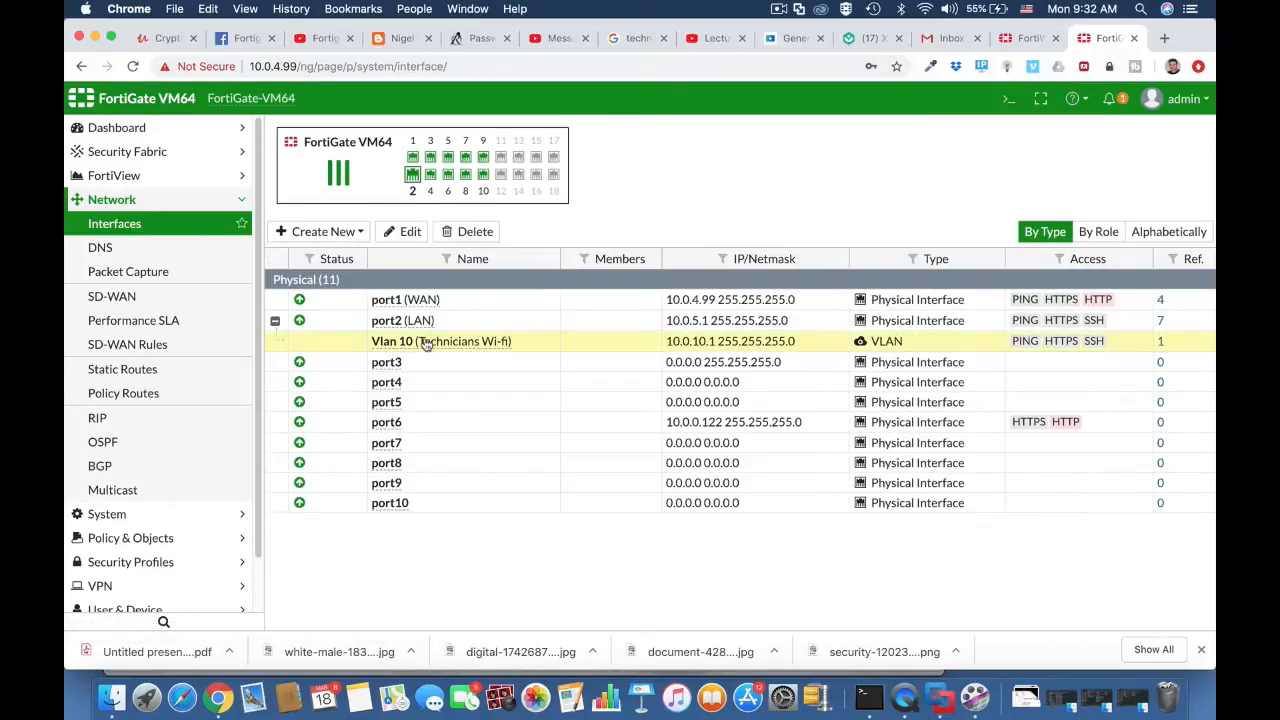
click(408, 231)
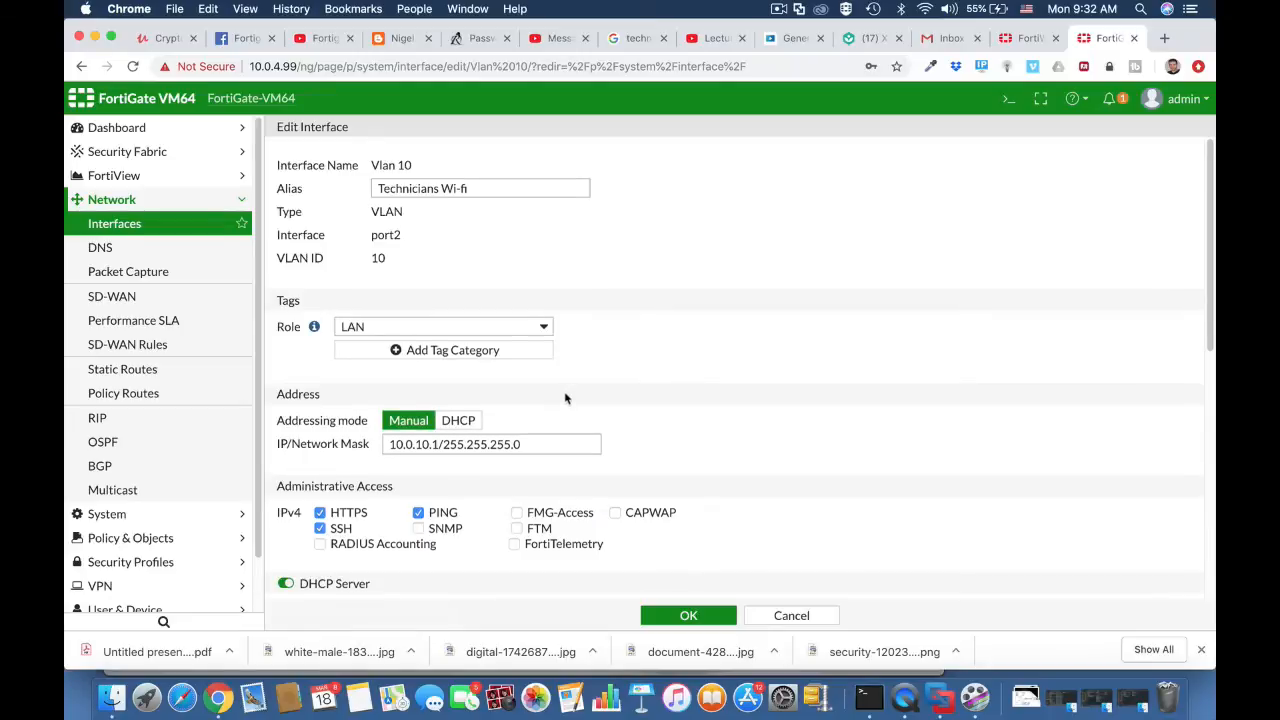
scroll(565, 398, down, 5)
scroll(565, 398, down, 3)
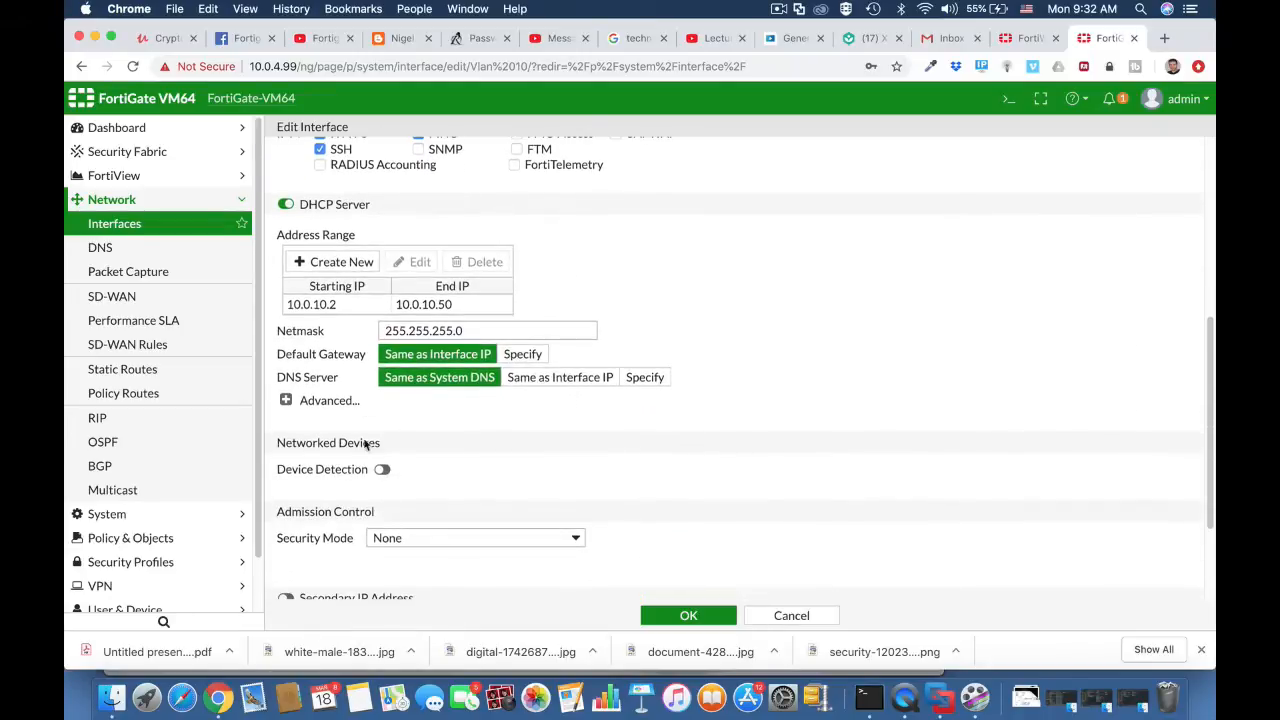
click(383, 470)
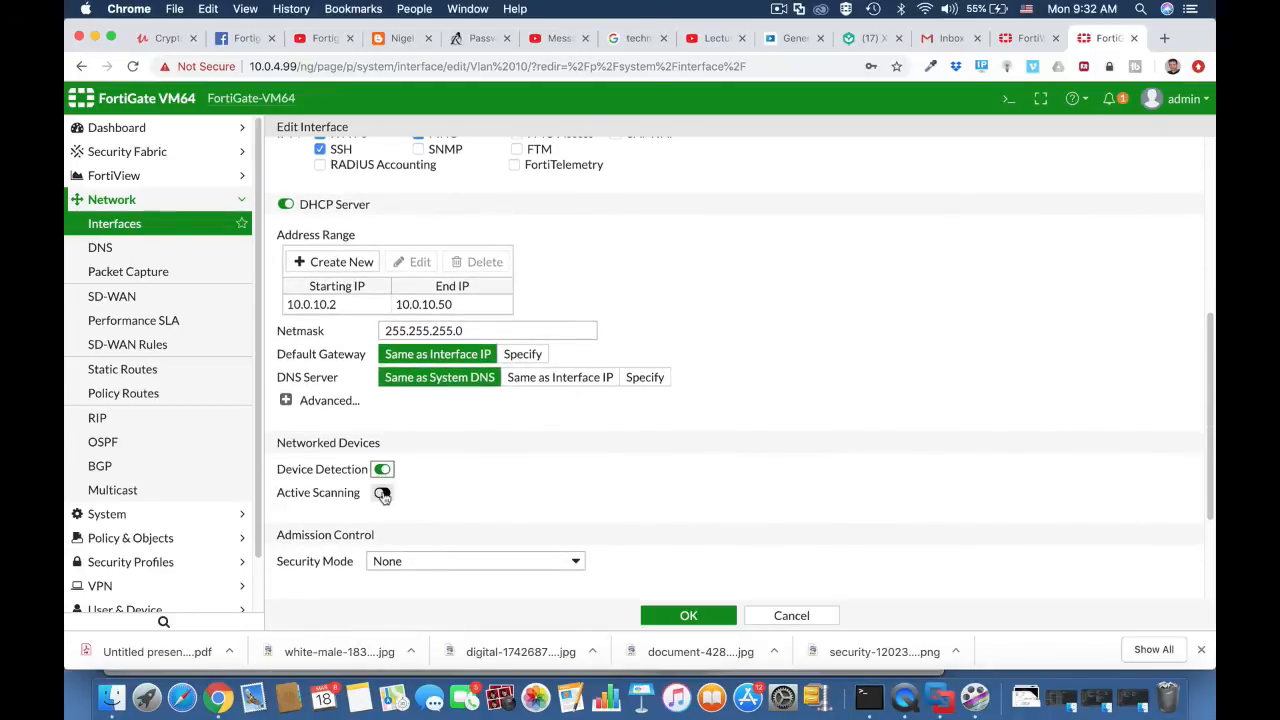
click(382, 492)
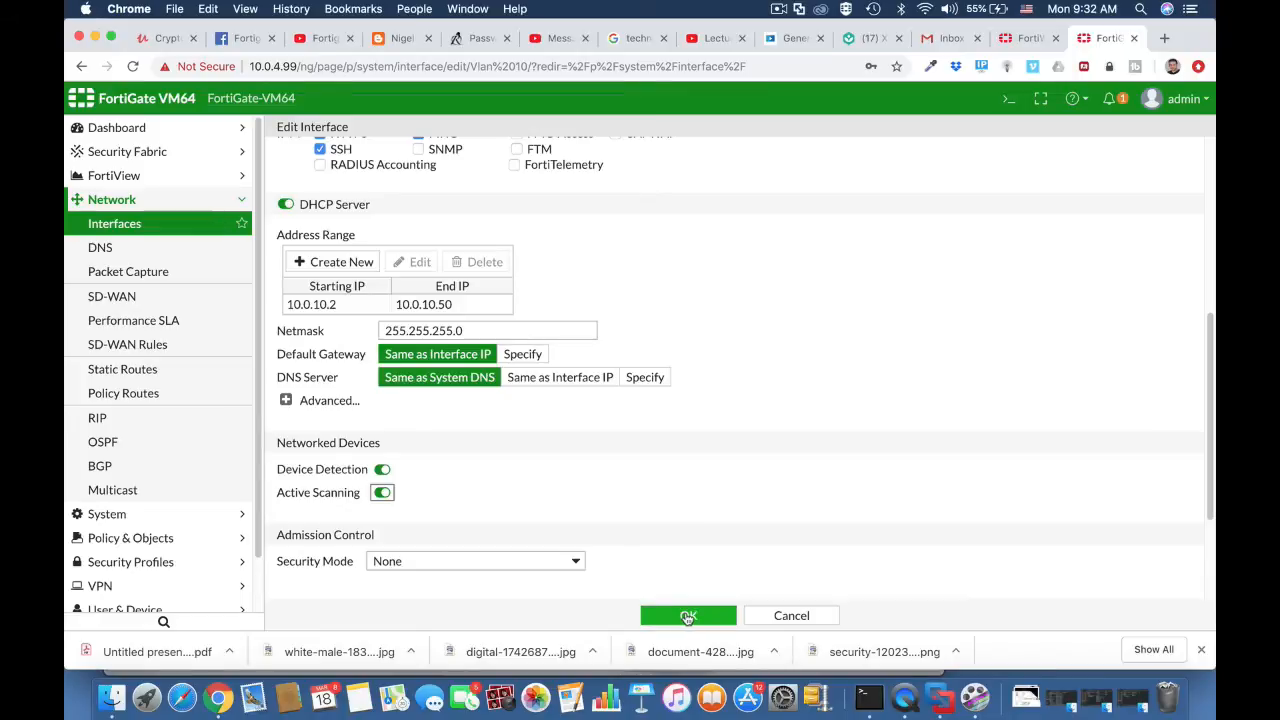
click(688, 617)
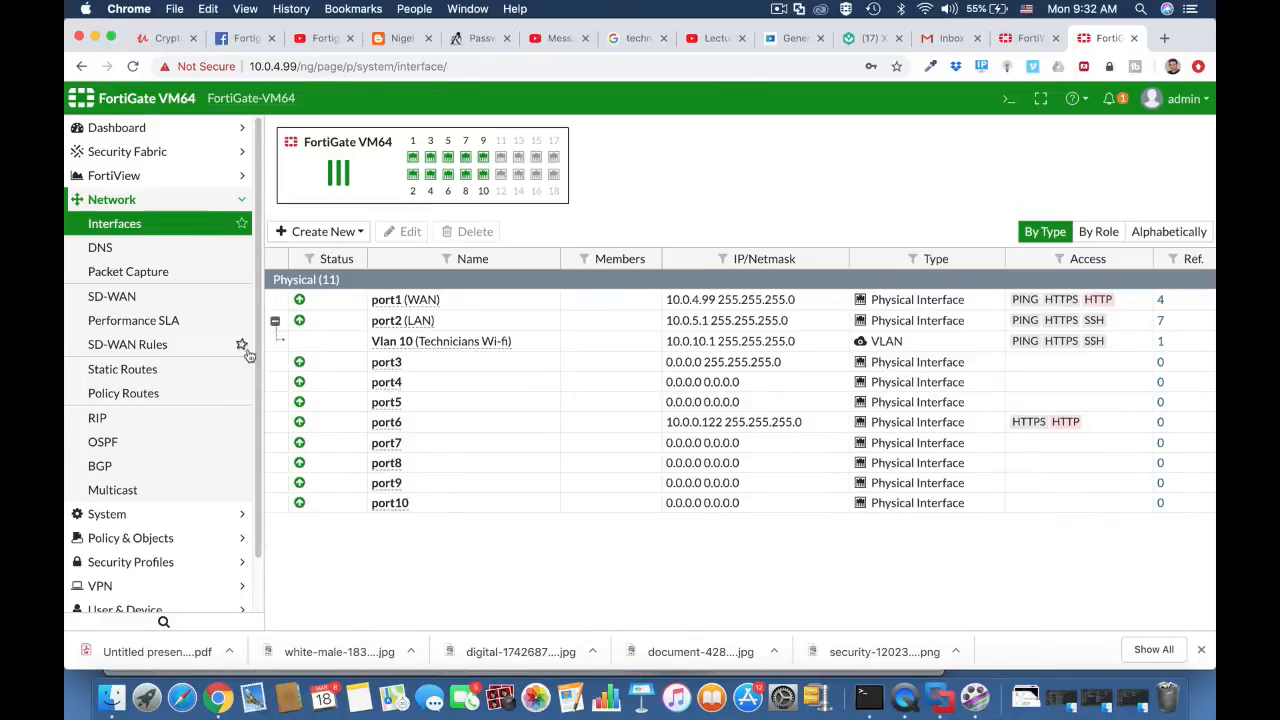
- Inspect the Technicians address object, then start a new IPv4 policy
click(150, 538)
click(148, 273)
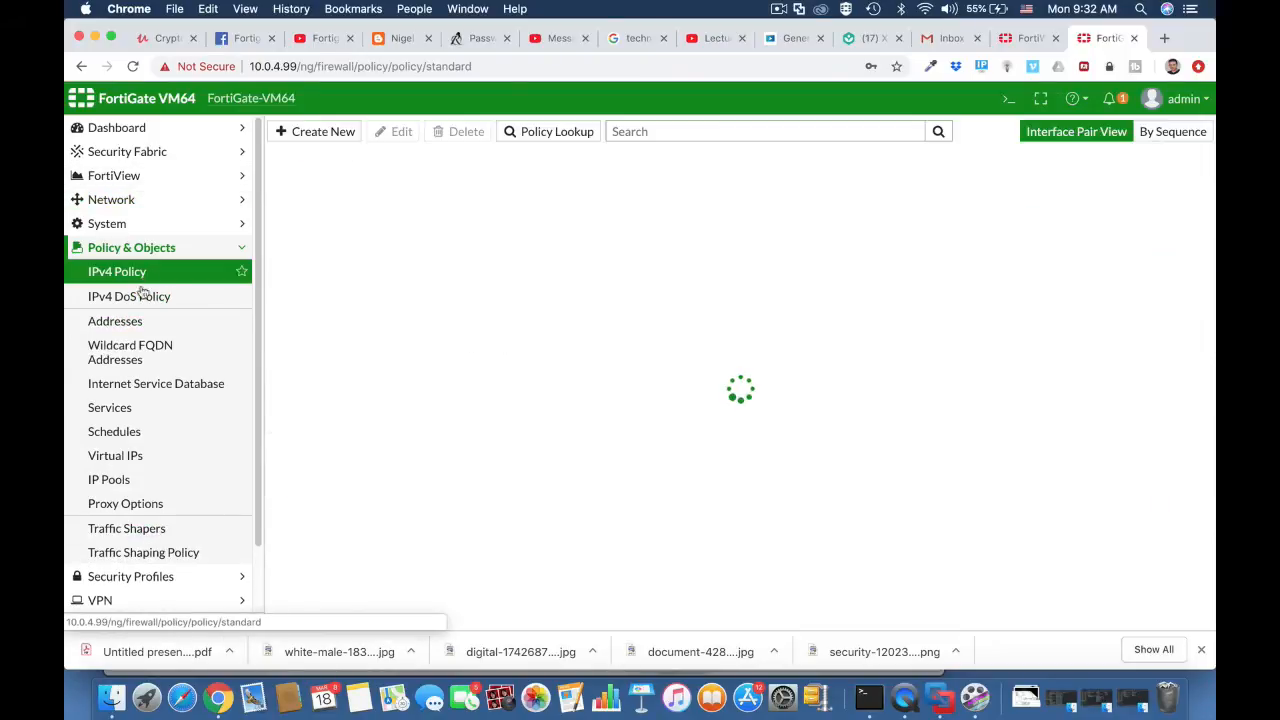
click(137, 322)
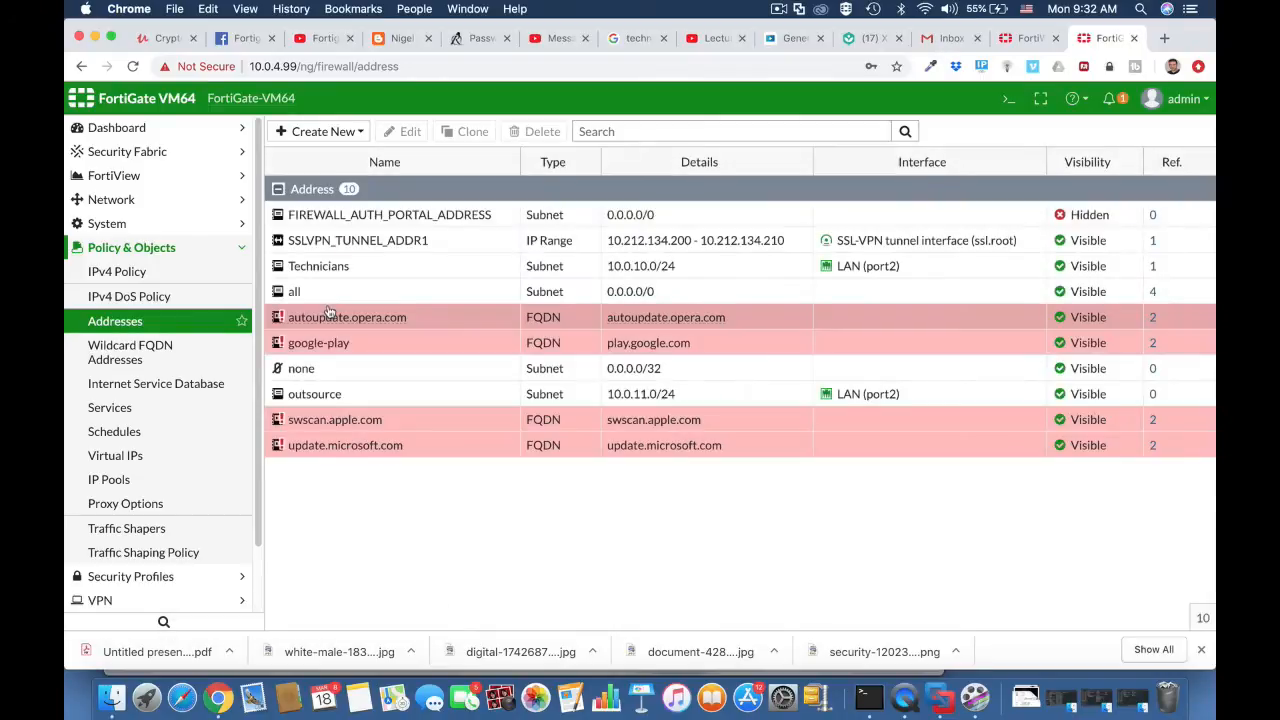
click(360, 272)
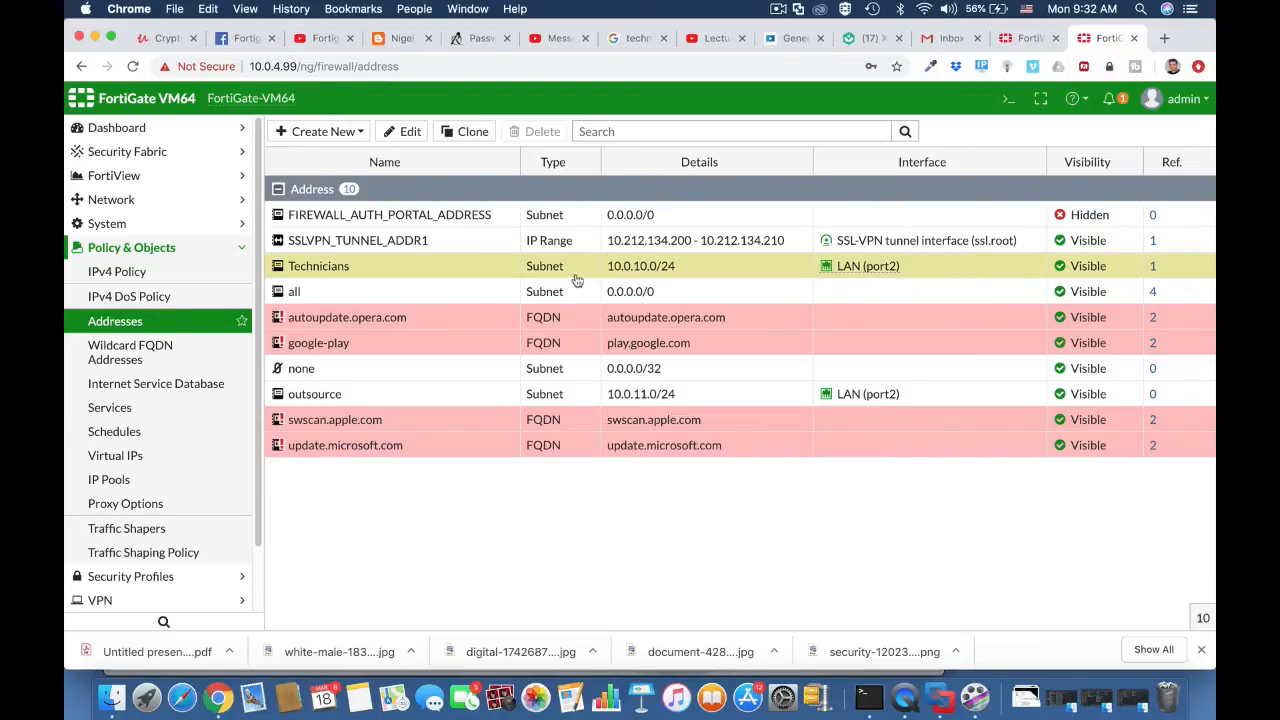
click(172, 274)
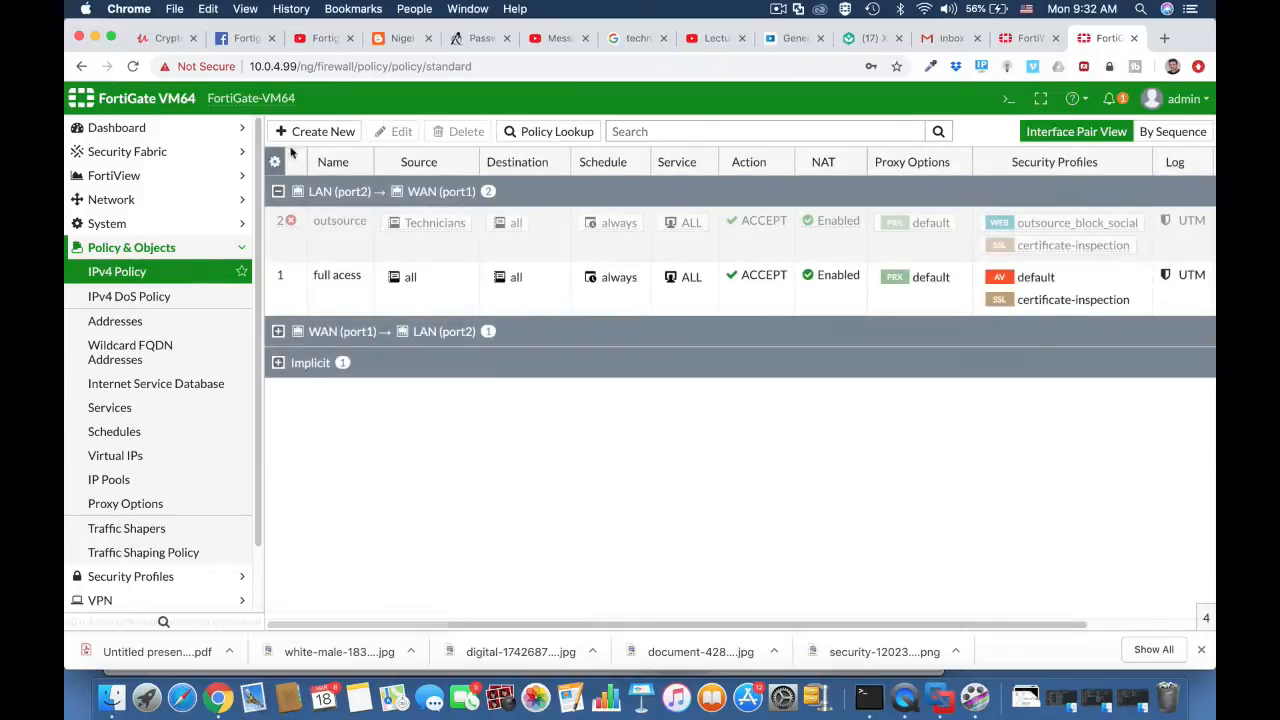
click(315, 136)
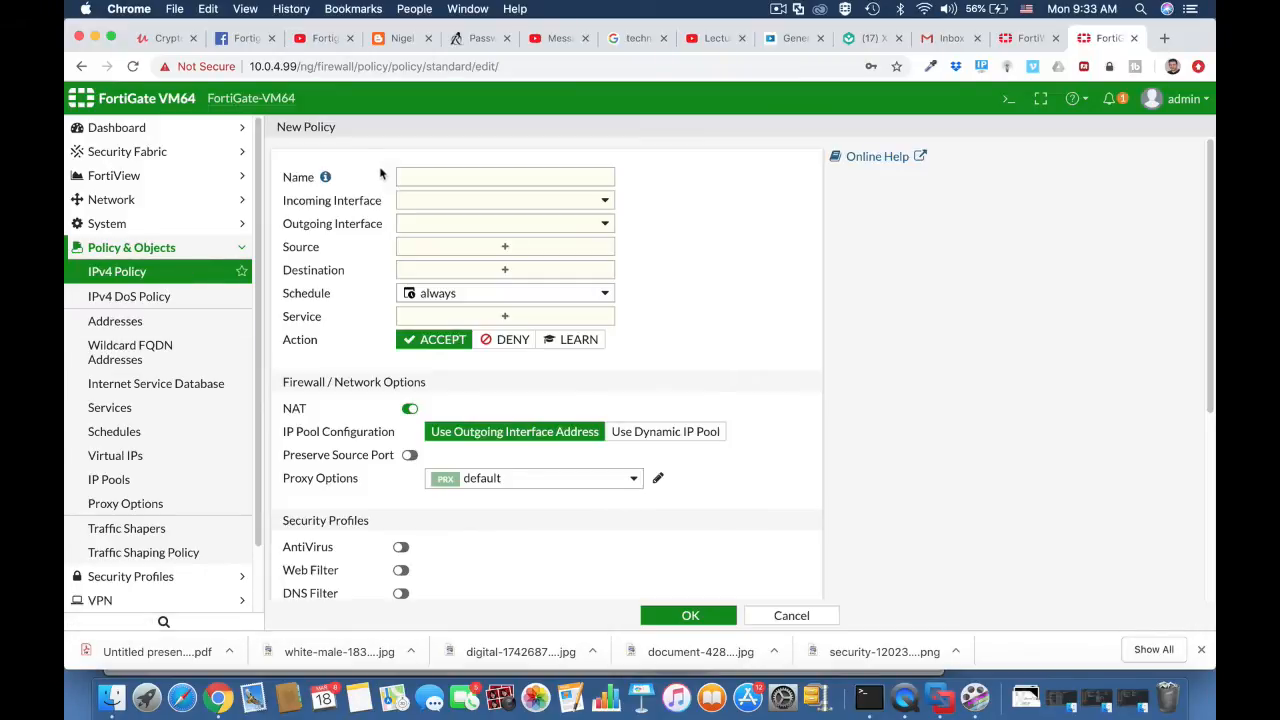
- Name the policy 'Technicians WIFI access', routing Technicians Wi-fi (Vlan 10) to WAN (port1)
click(411, 180)
text(T)
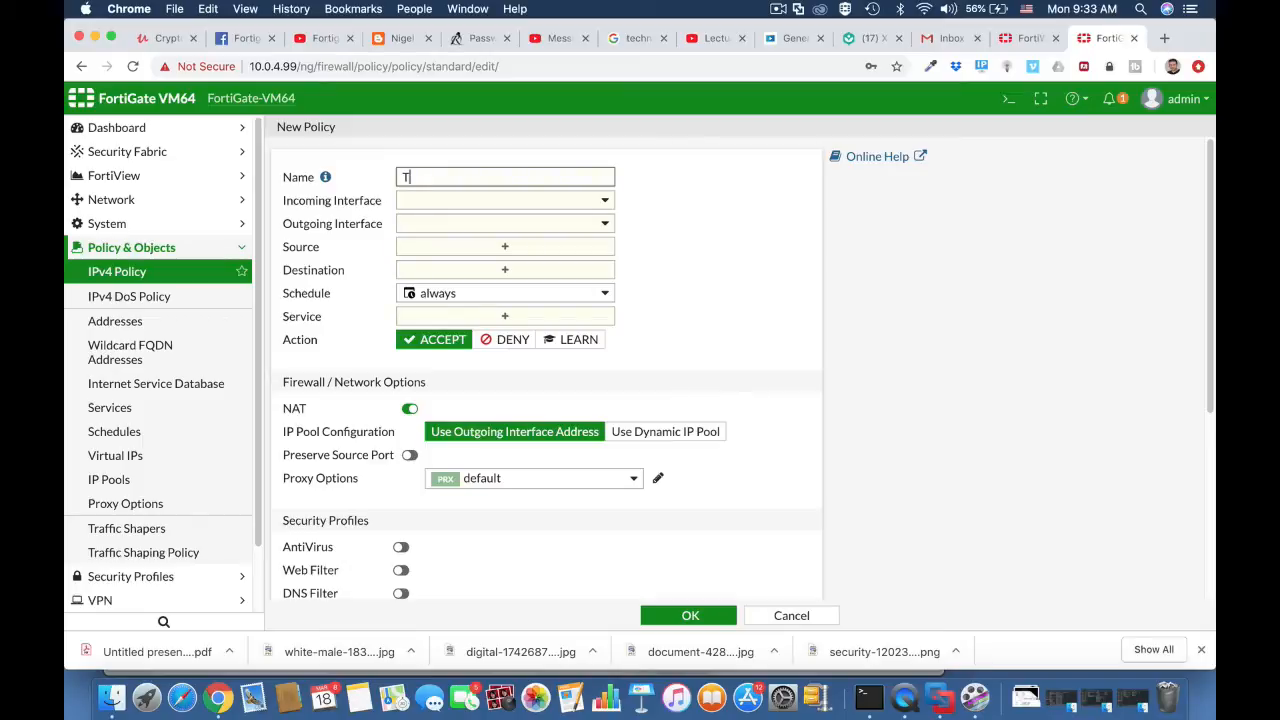
text(echnicians WIFI access)
click(505, 202)
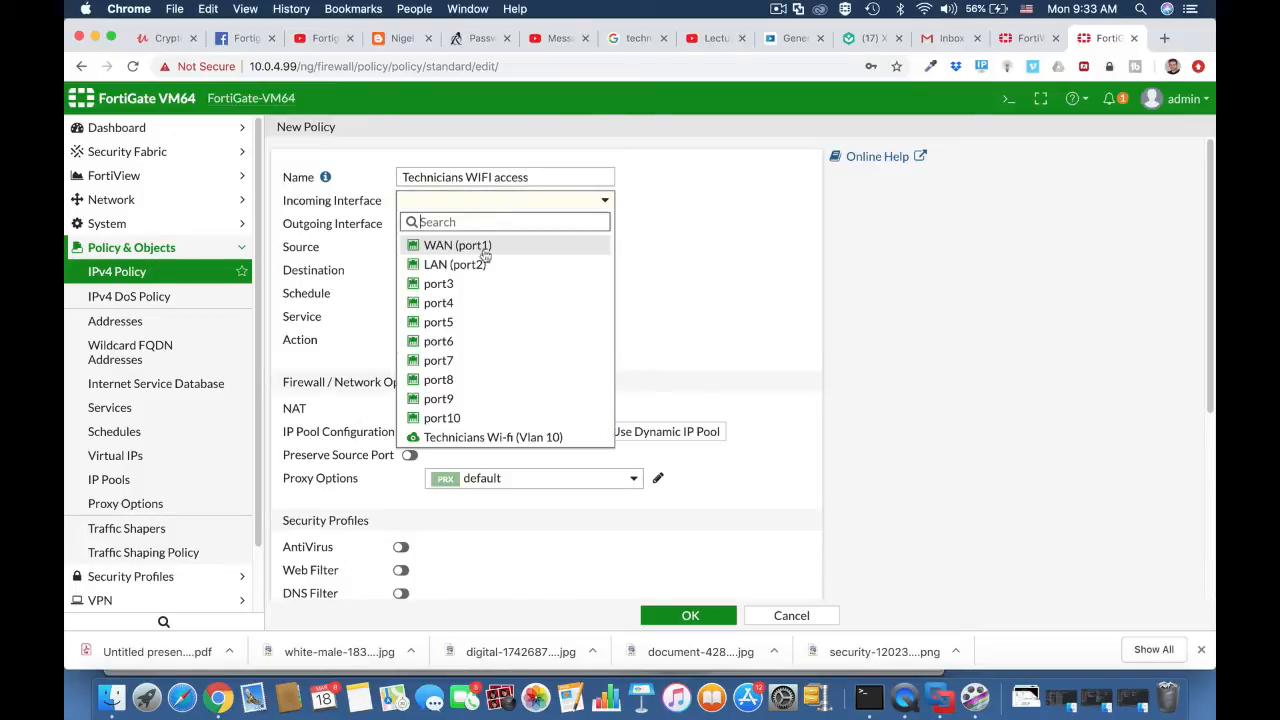
click(491, 440)
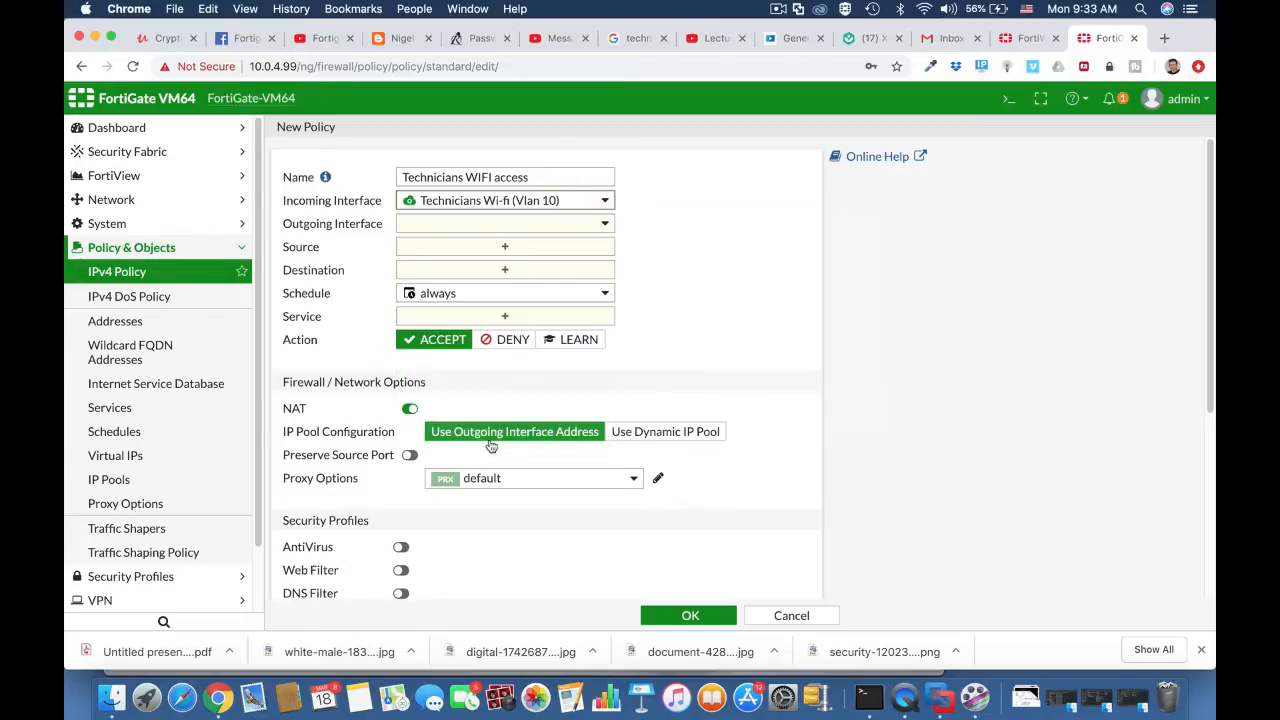
click(501, 226)
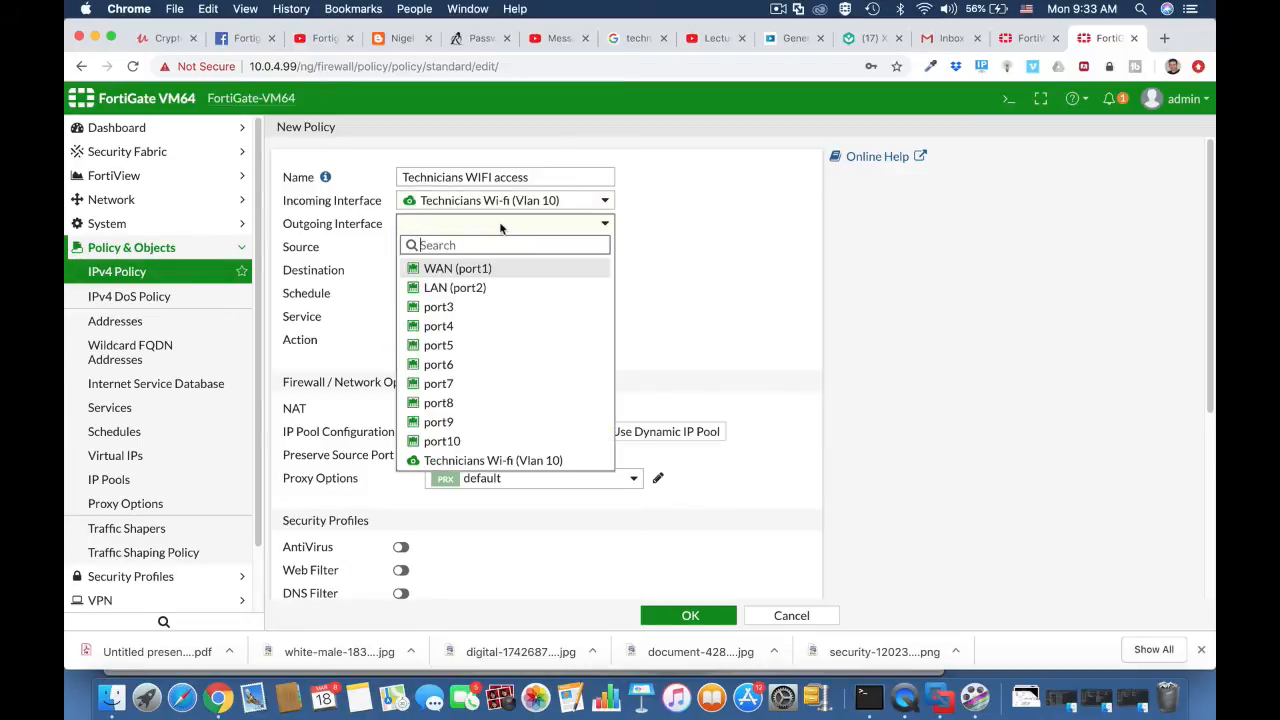
click(460, 272)
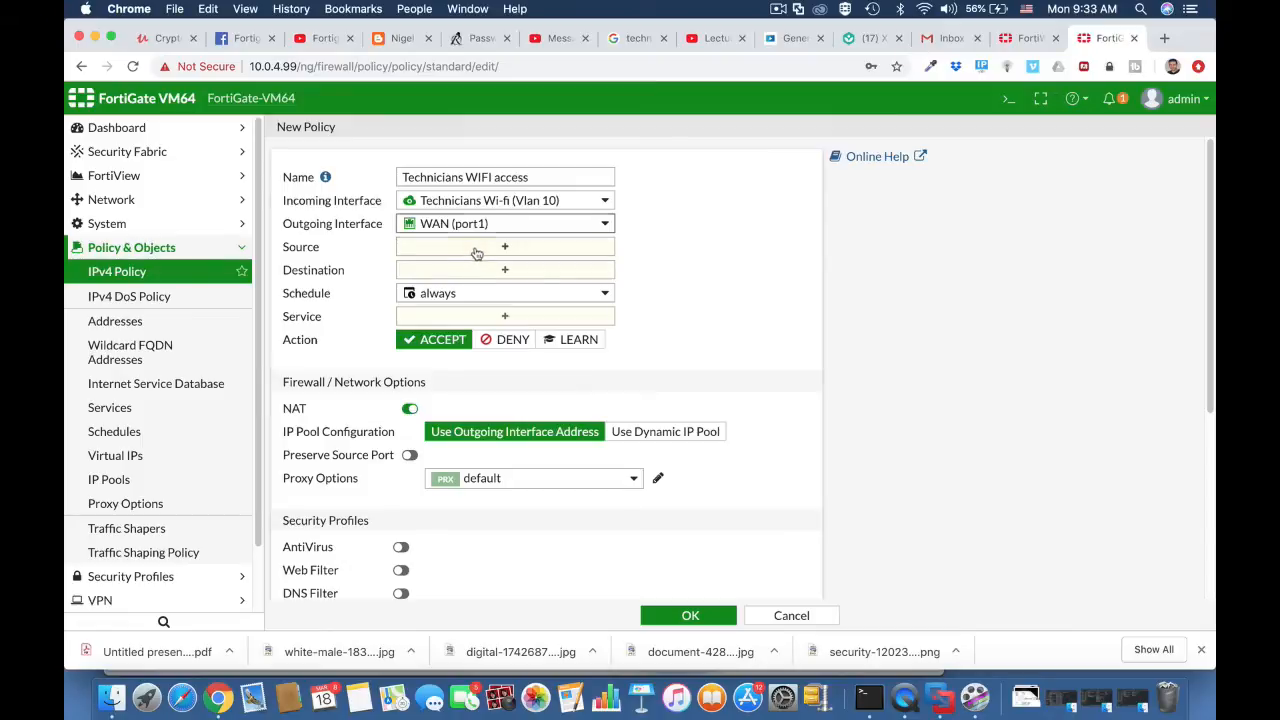
- Set the policy source to all plus technicians and the destination to all
click(475, 250)
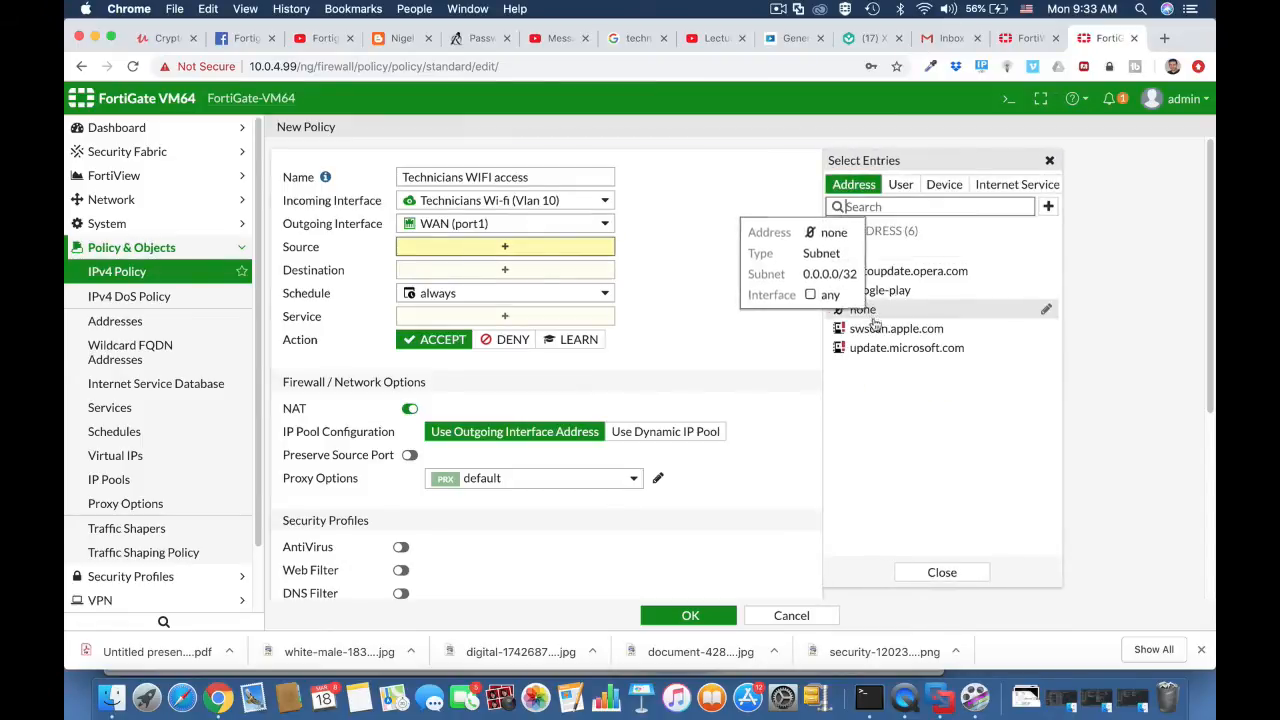
click(901, 186)
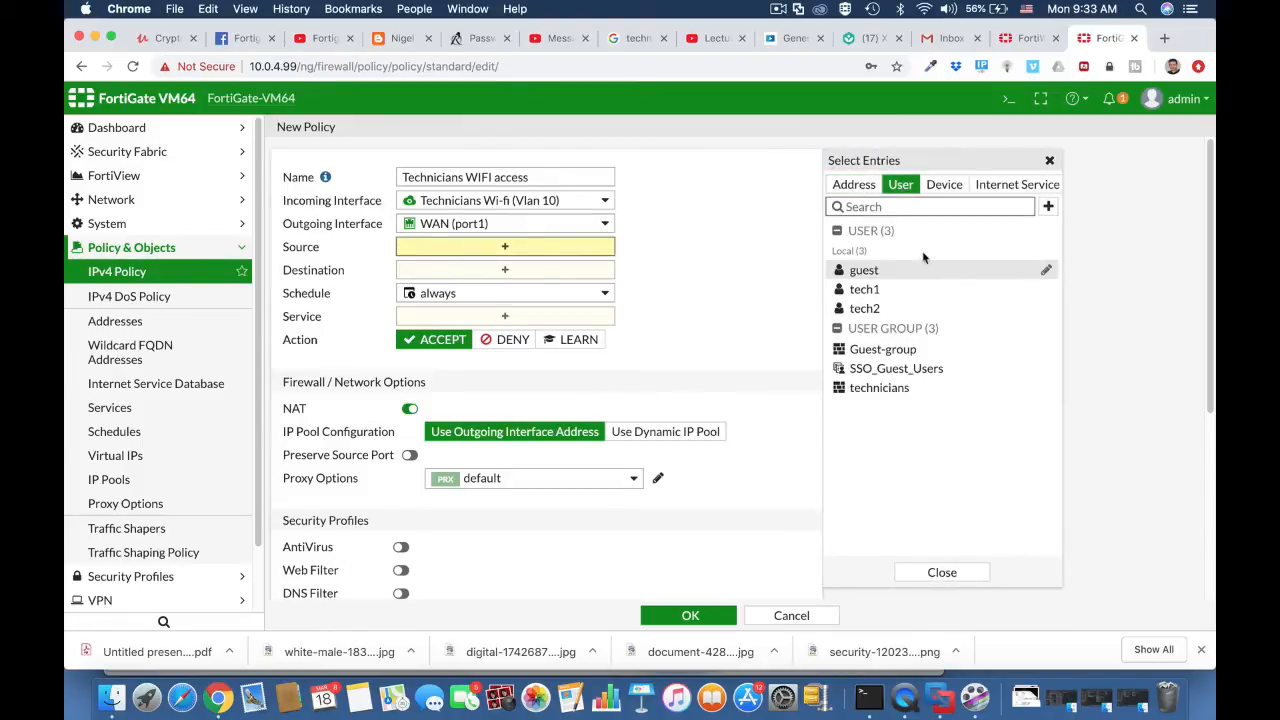
click(895, 390)
click(854, 184)
click(856, 254)
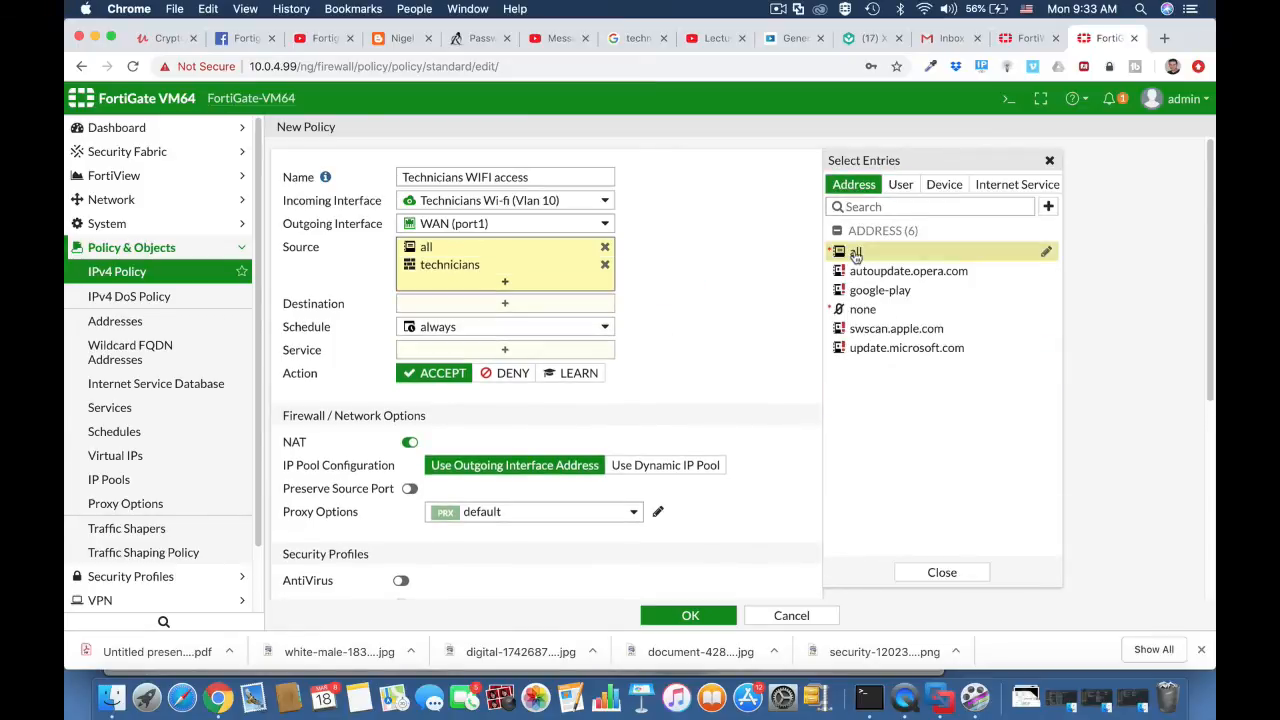
click(785, 308)
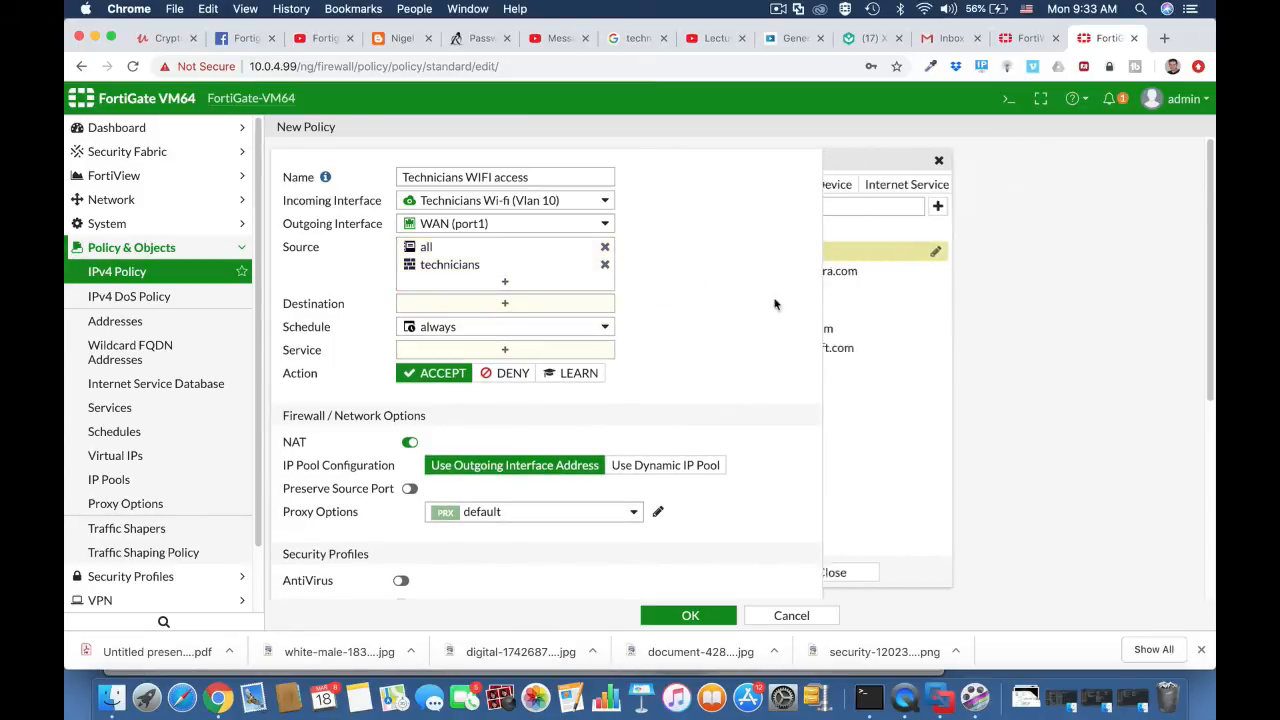
click(548, 303)
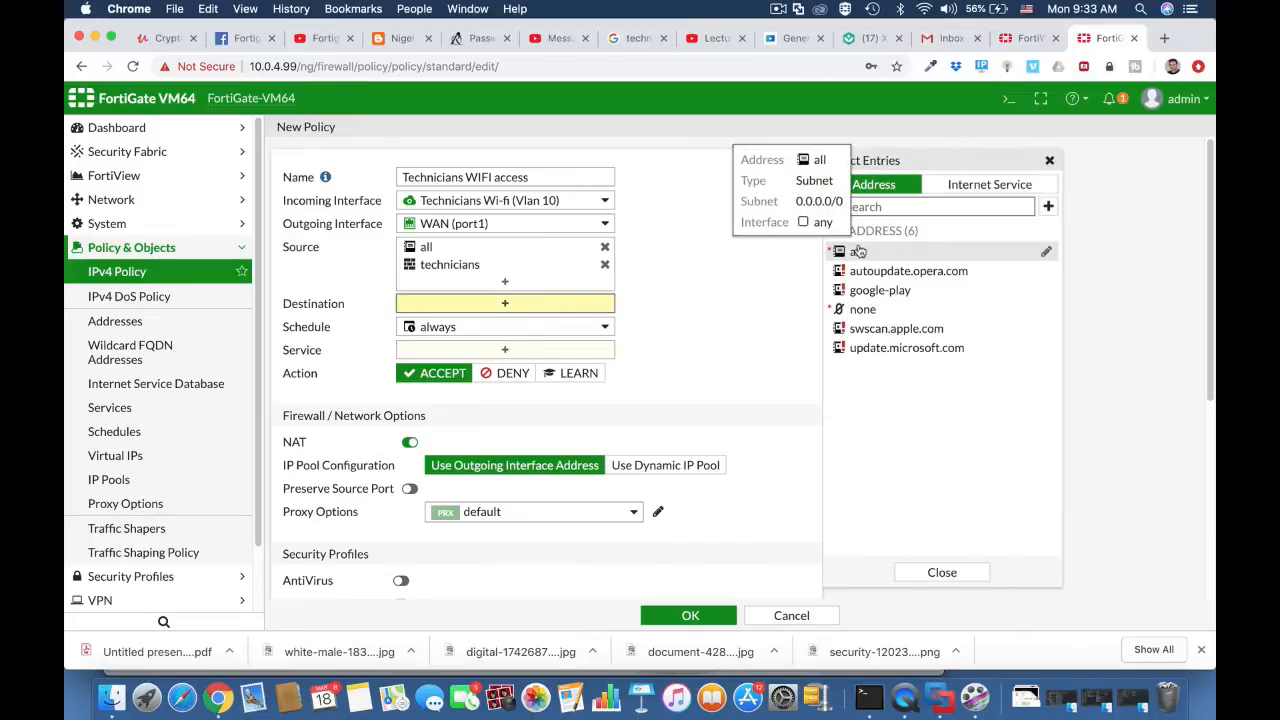
click(857, 253)
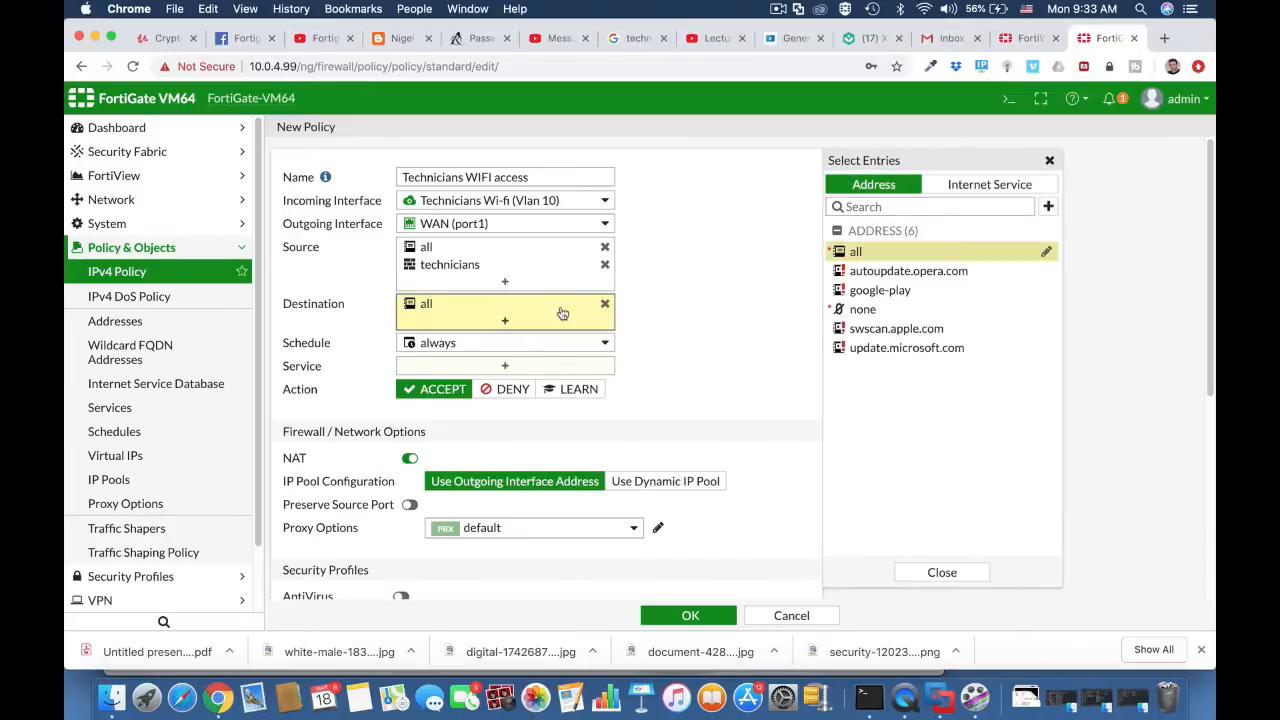
click(527, 367)
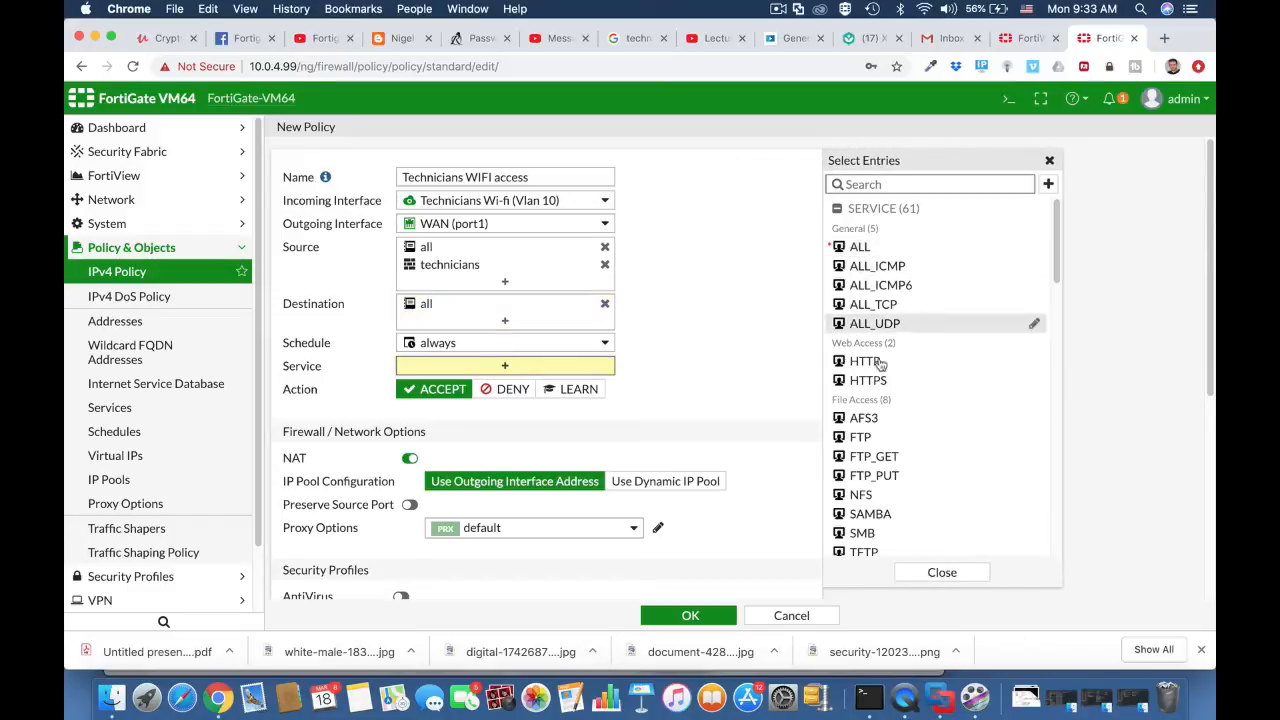
- Allow HTTPS, HTTP and DNS as the policy's services
click(874, 379)
click(870, 362)
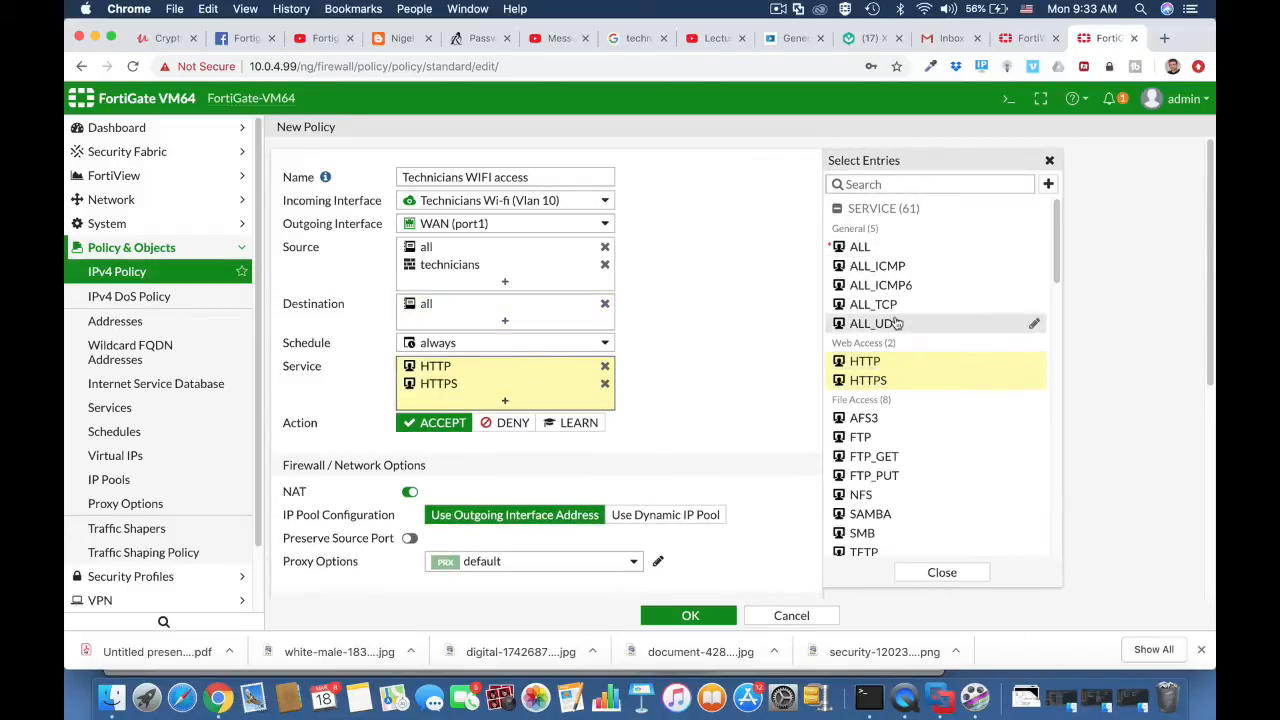
click(893, 187)
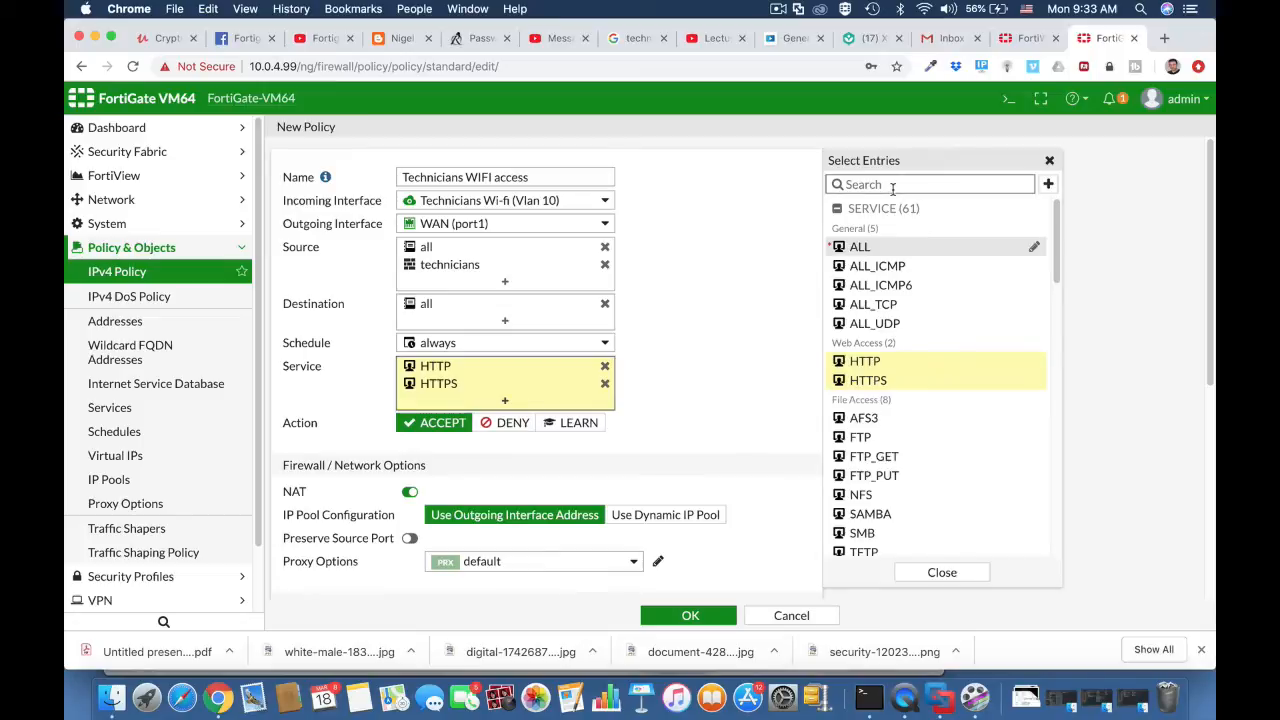
text(dns)
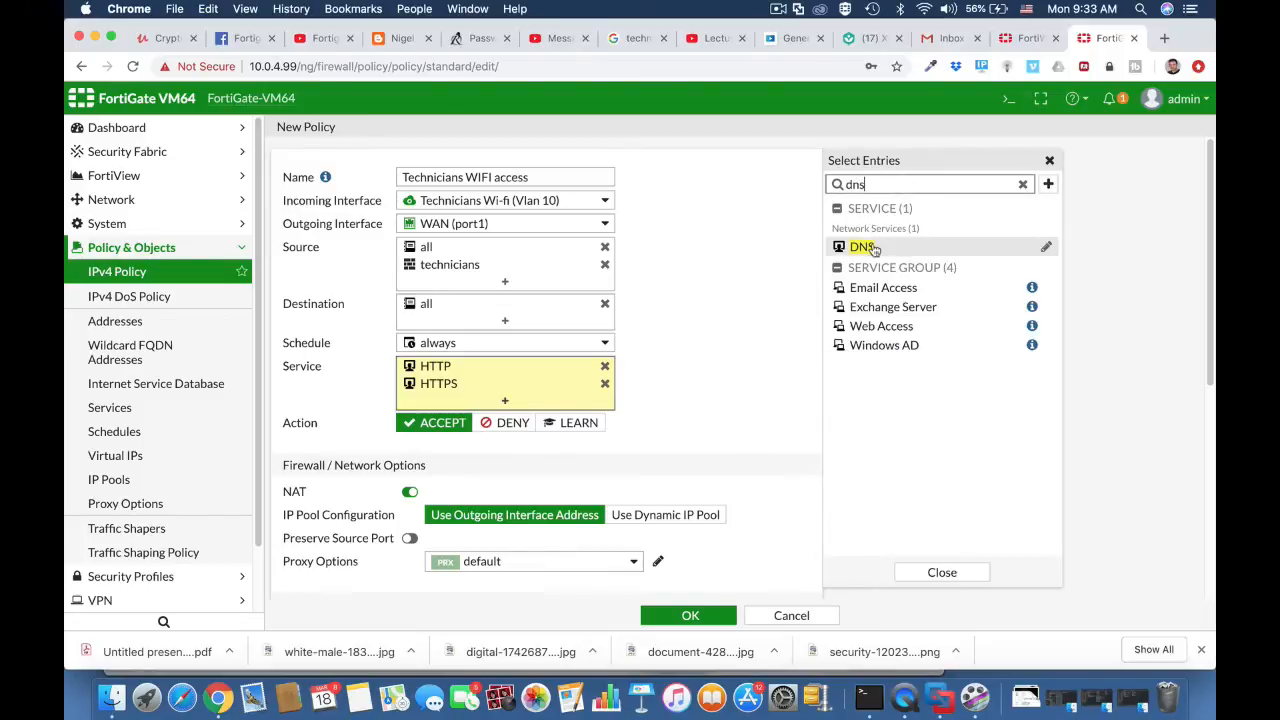
click(870, 247)
drag(873, 185, 843, 186)
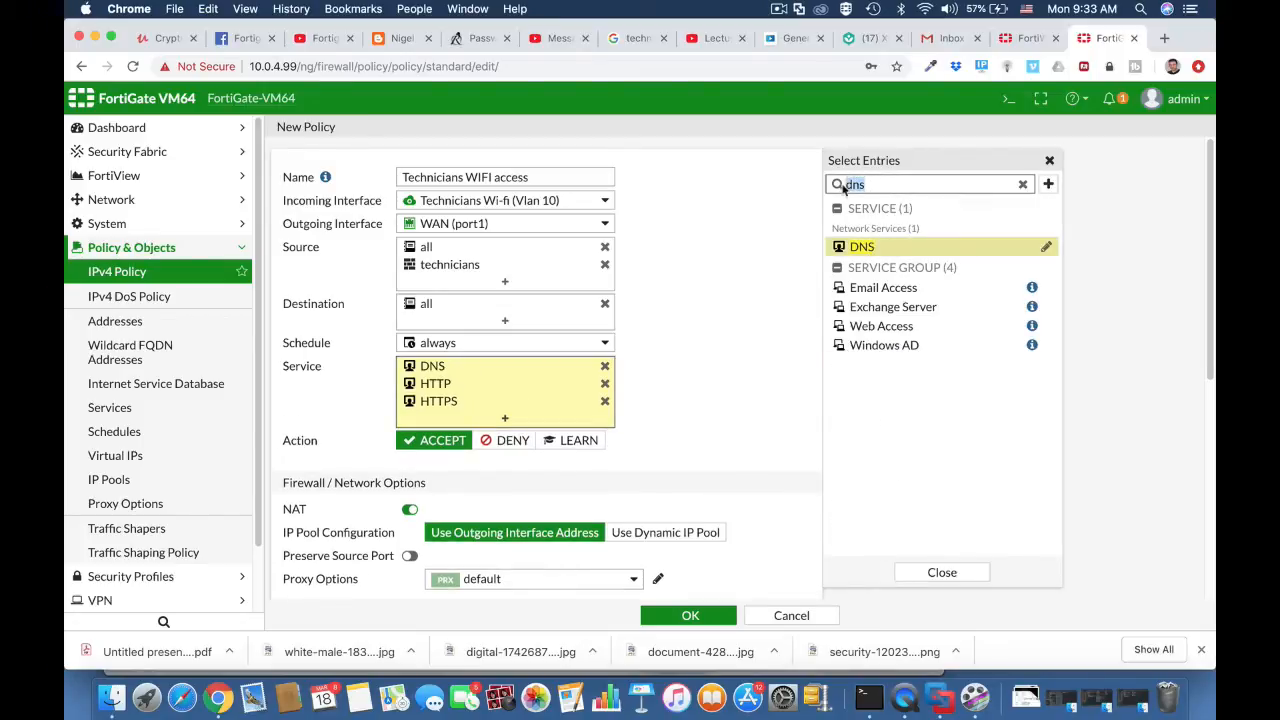
click(655, 404)
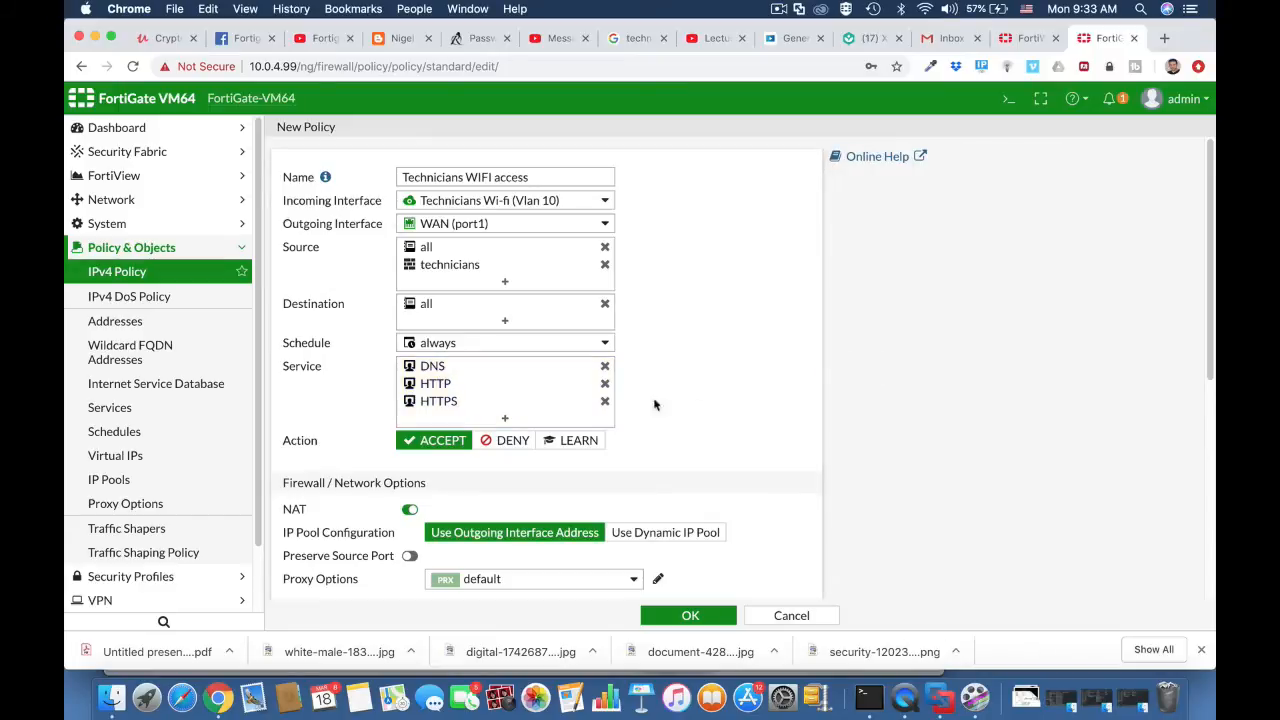
- Turn on AntiVirus scanning for the policy
scroll(540, 511, down, 5)
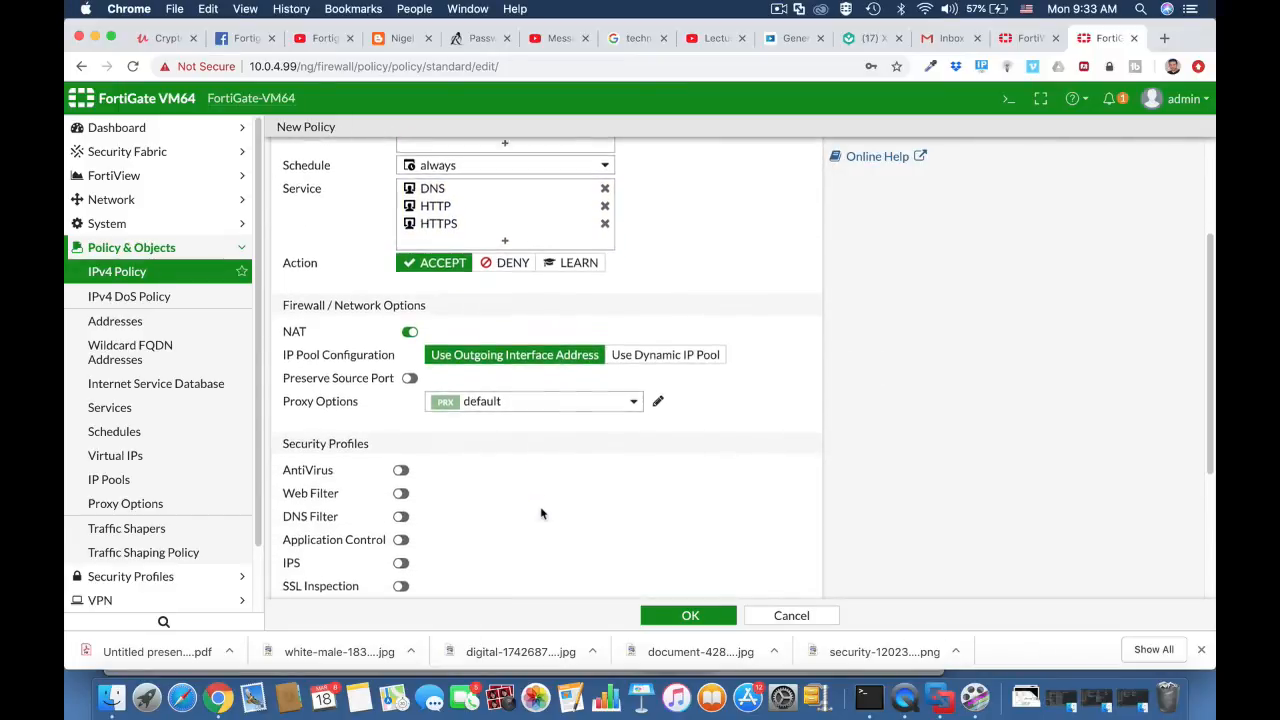
scroll(540, 514, down, 1)
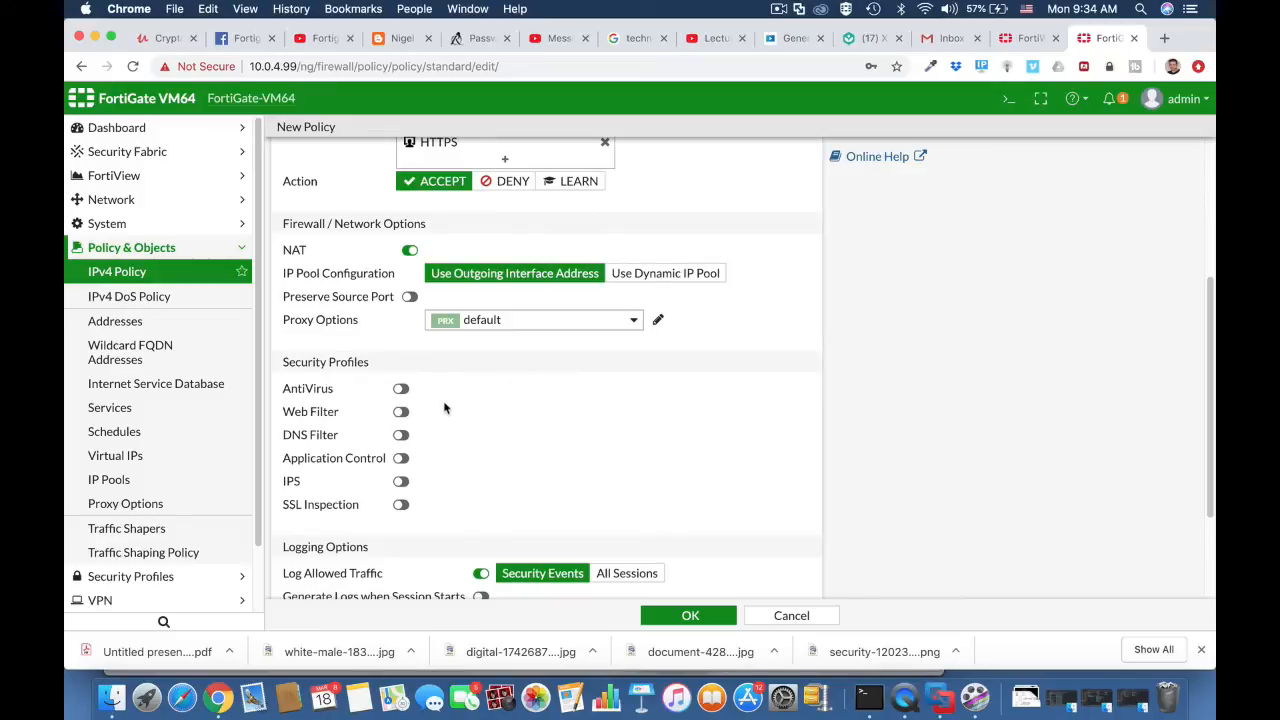
click(400, 389)
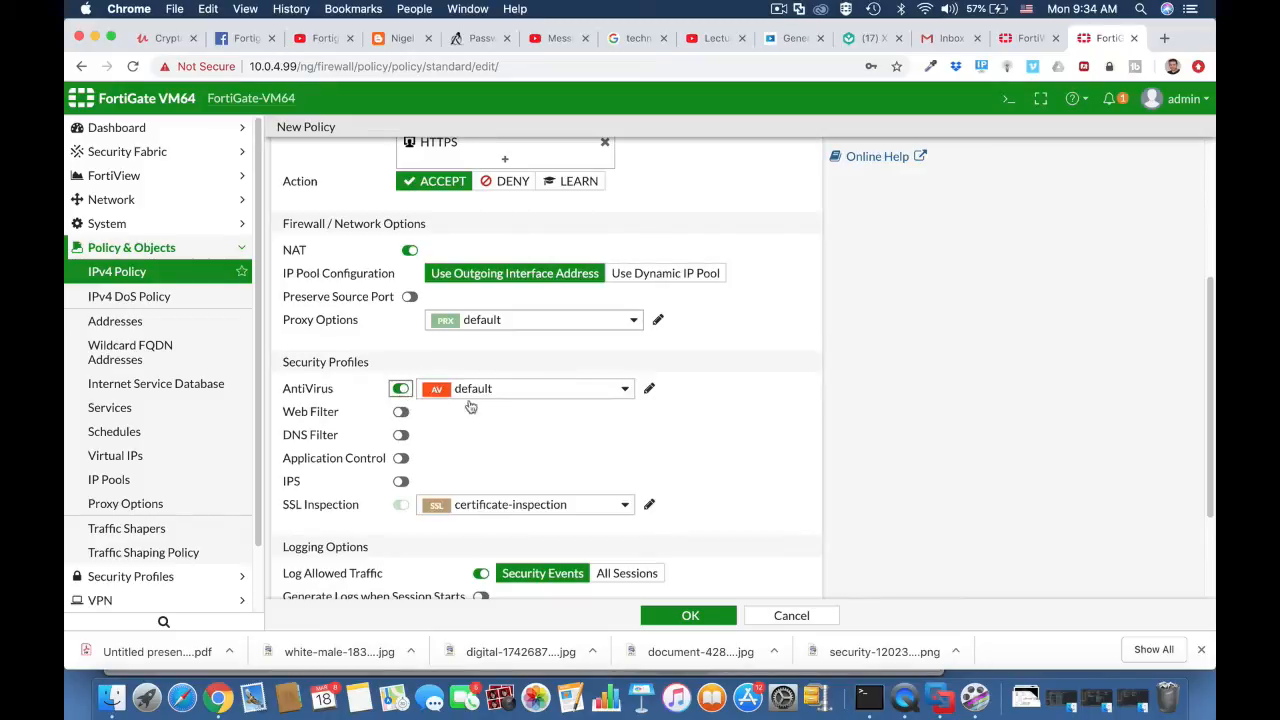
scroll(708, 416, up, 5)
click(528, 282)
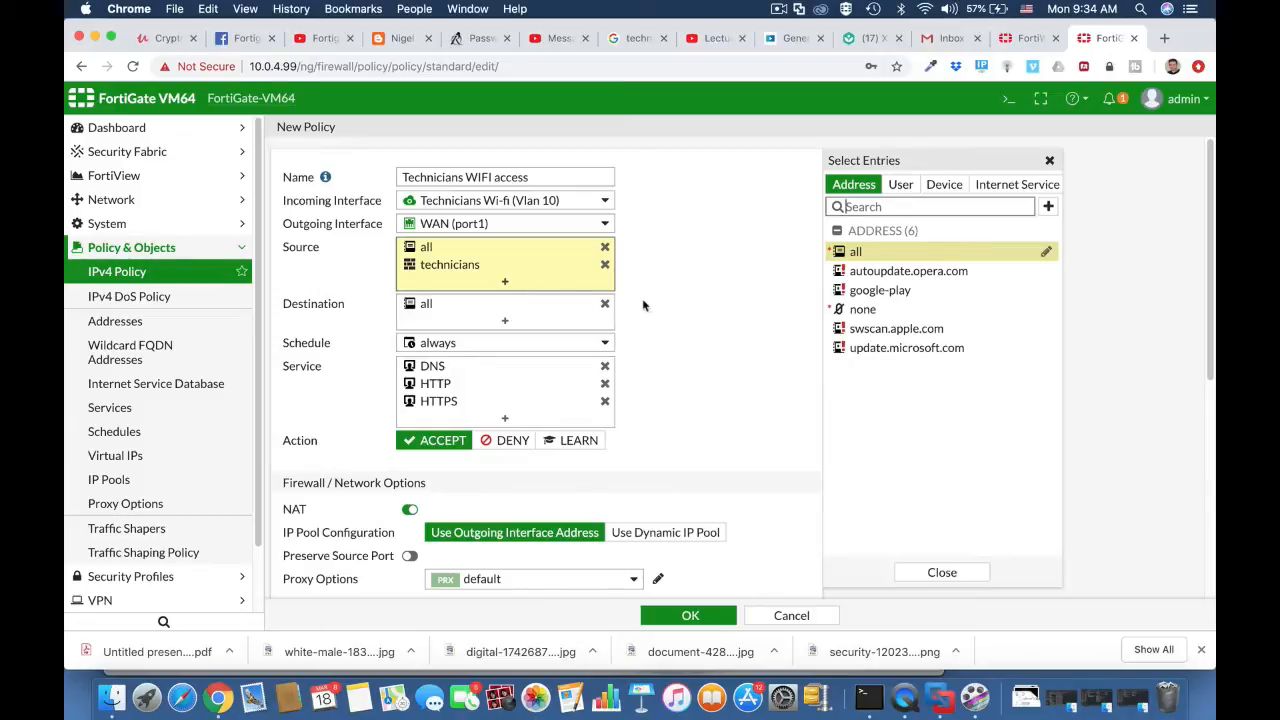
- Add the technicians BYOD device group as a source, save, and expand the Vlan 10 policies
click(941, 195)
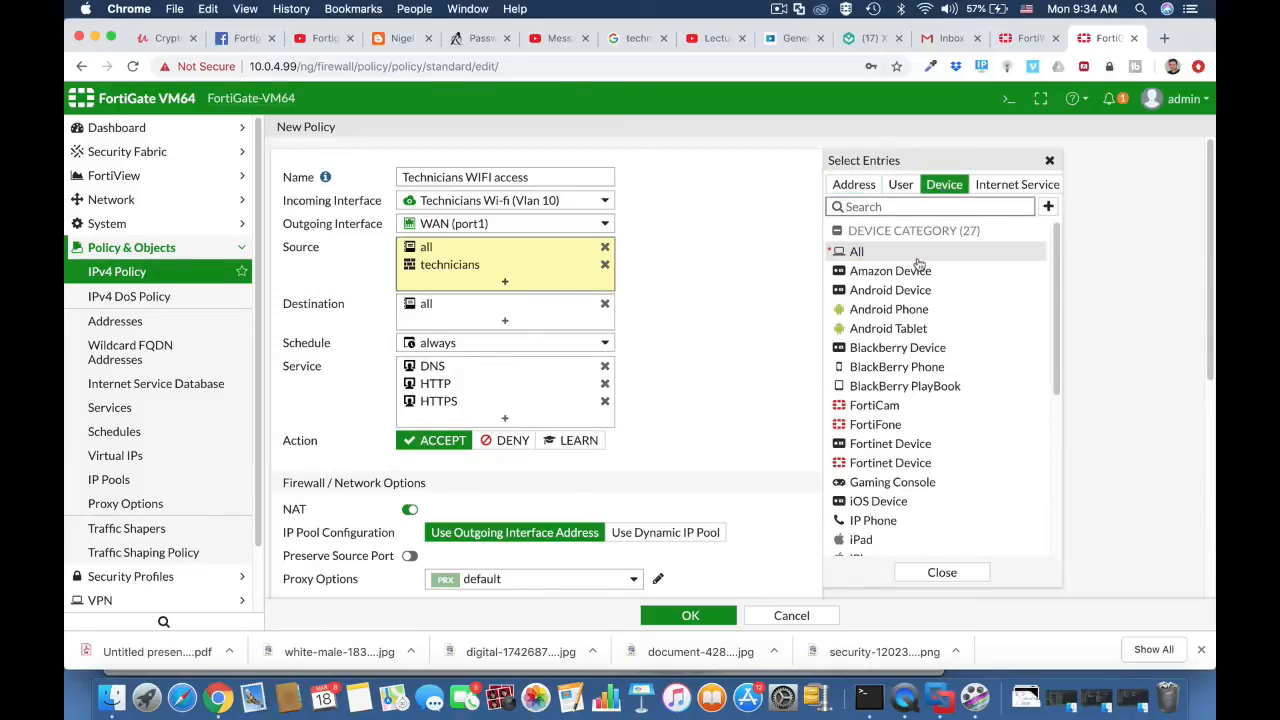
scroll(926, 455, down, 5)
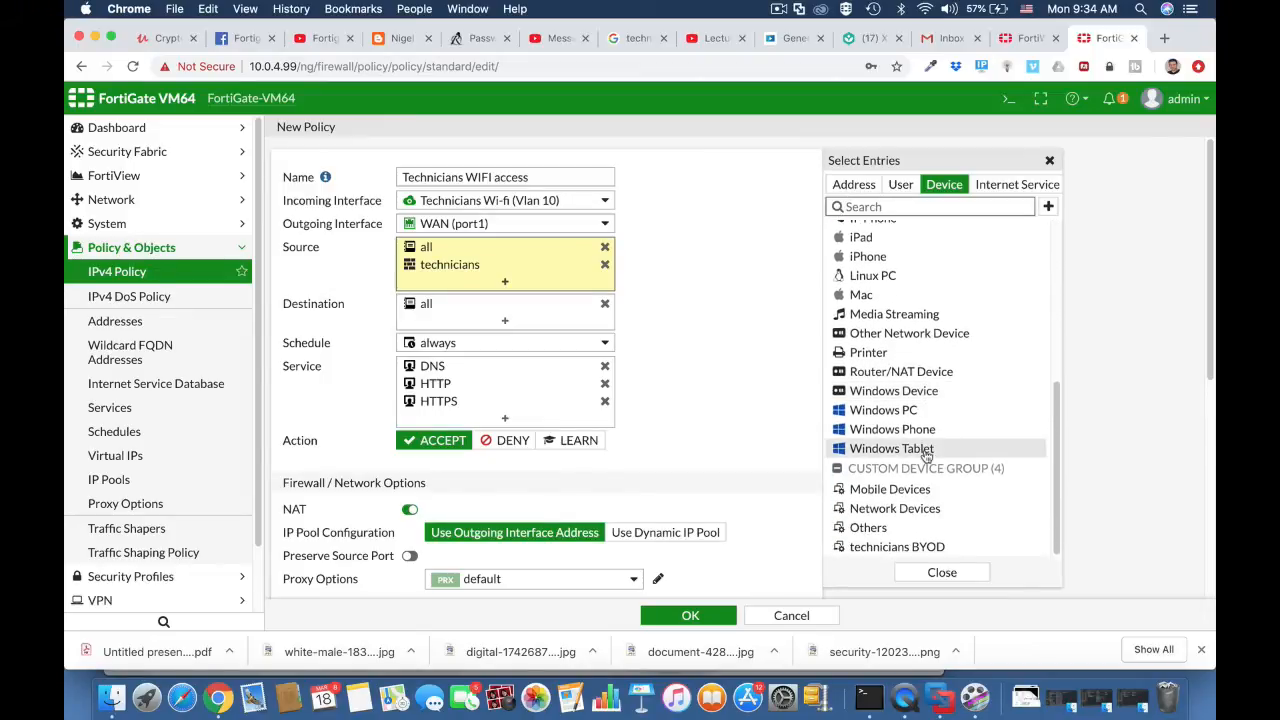
click(913, 549)
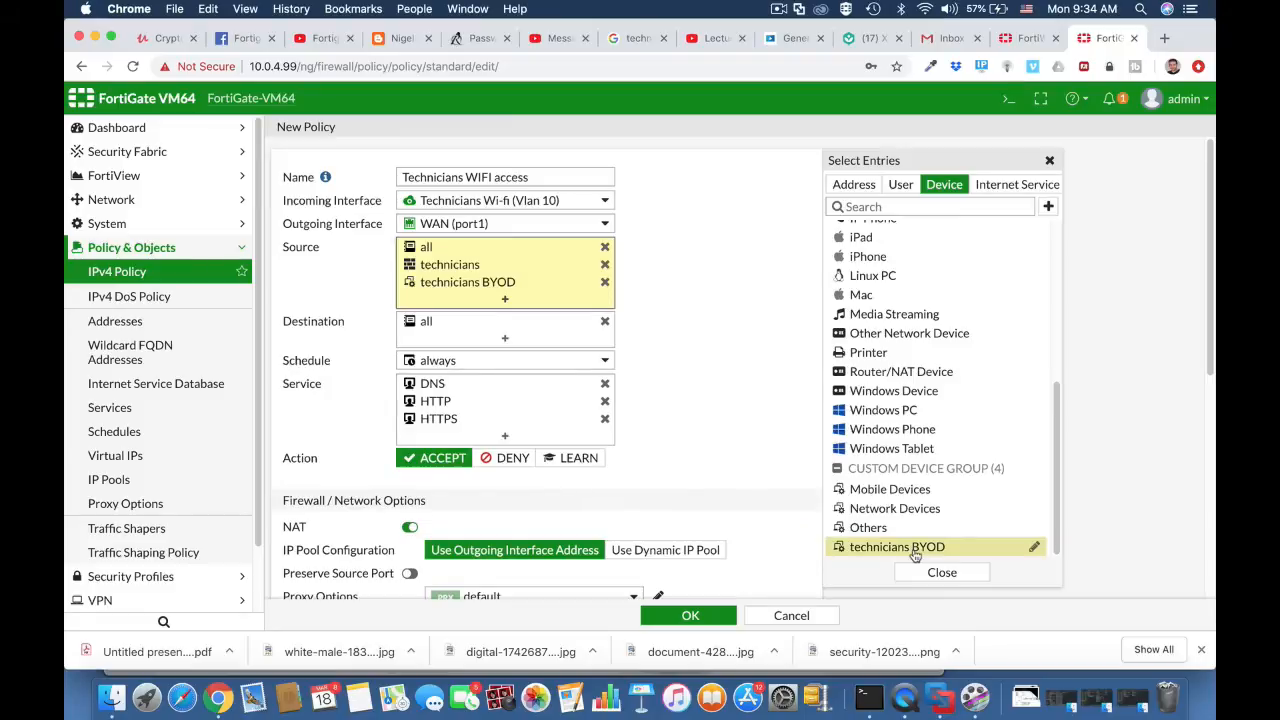
click(116, 271)
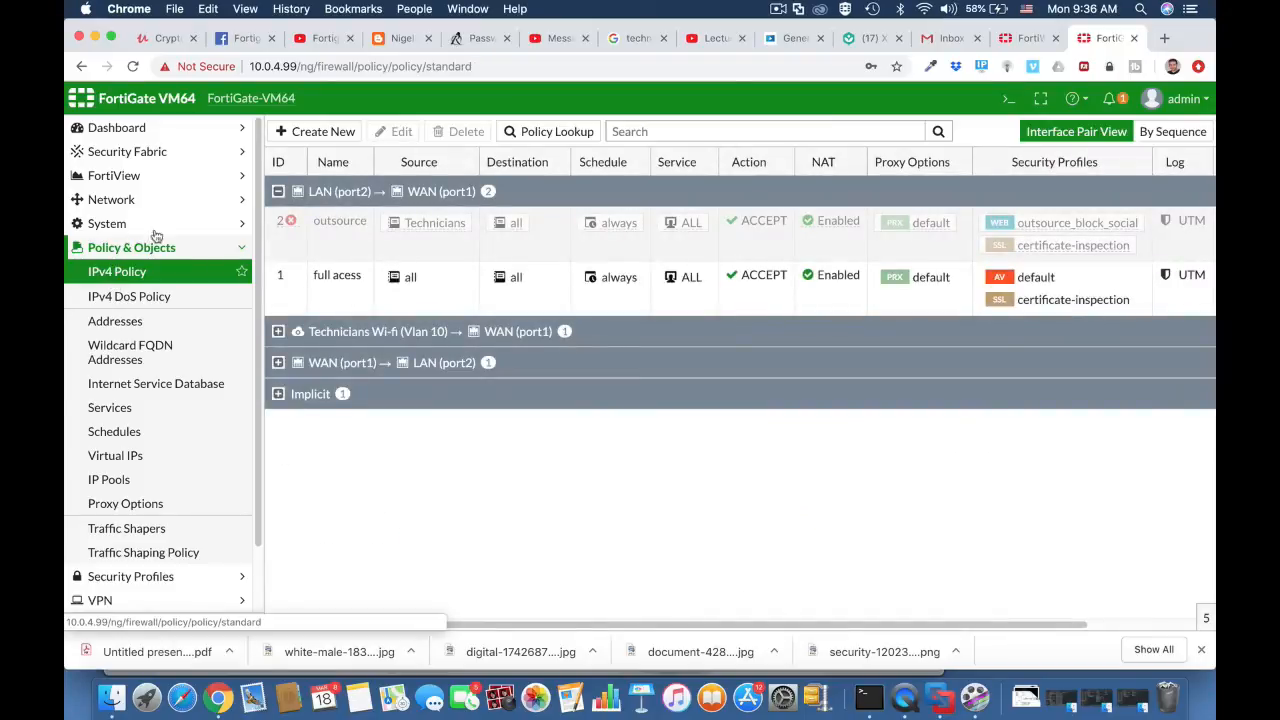
click(278, 333)
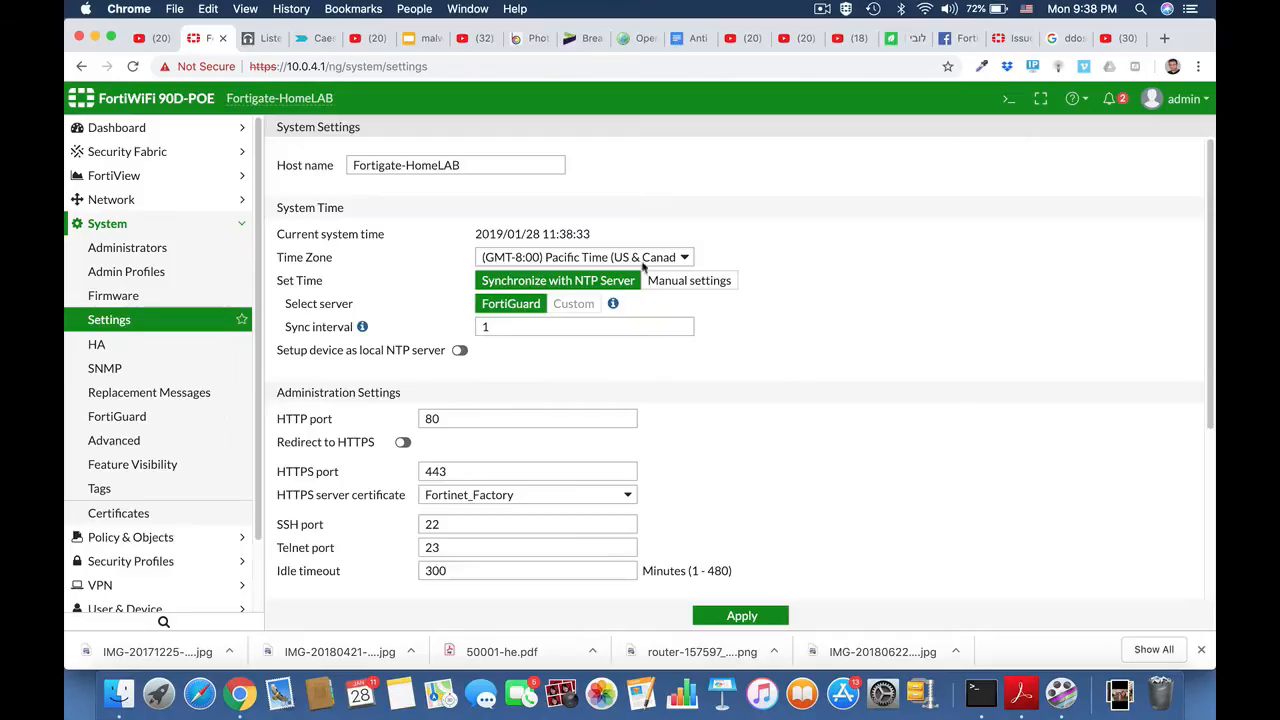
- Open Configuration > Backup from the admin menu to reach Backup System Configuration
click(118, 229)
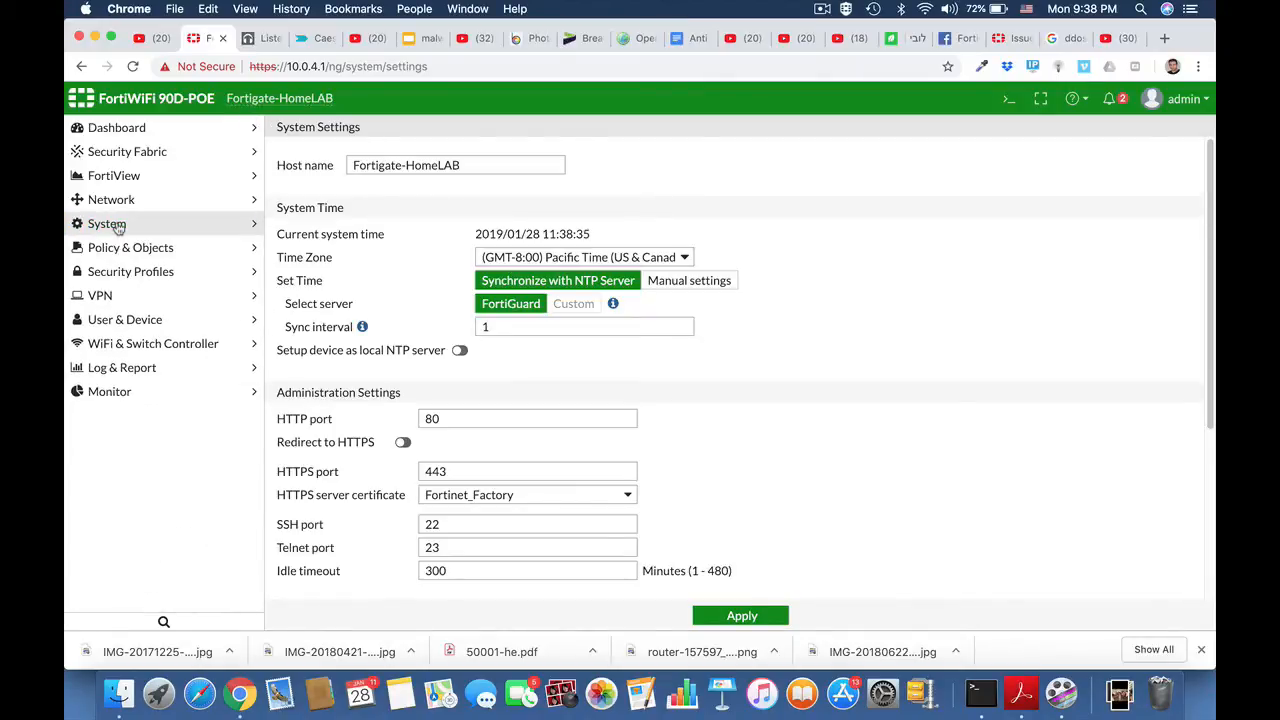
click(116, 250)
click(112, 278)
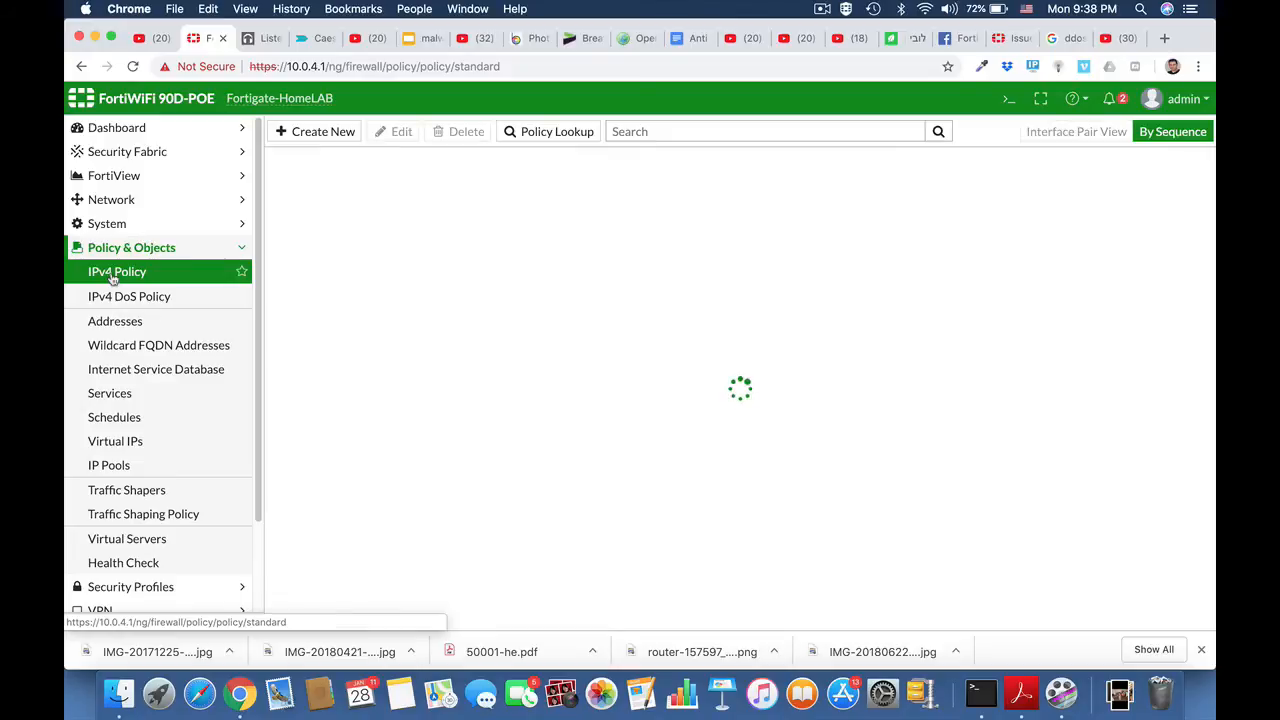
click(111, 252)
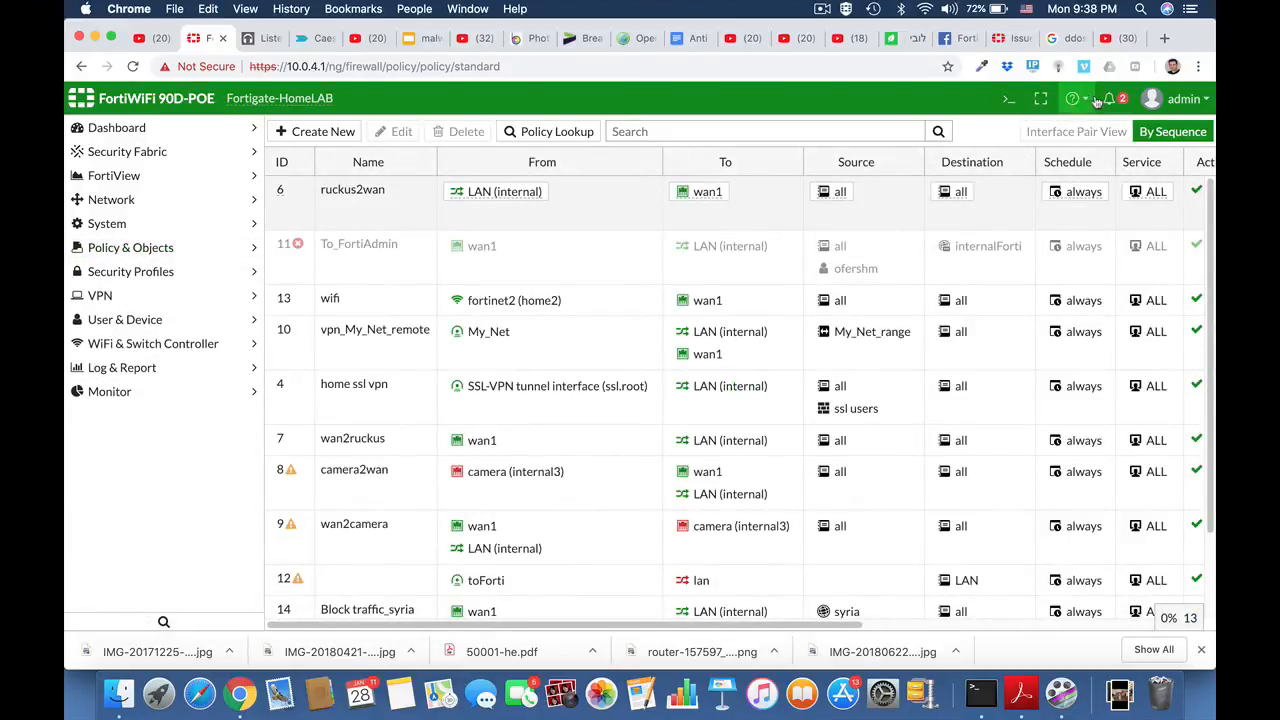
click(1196, 100)
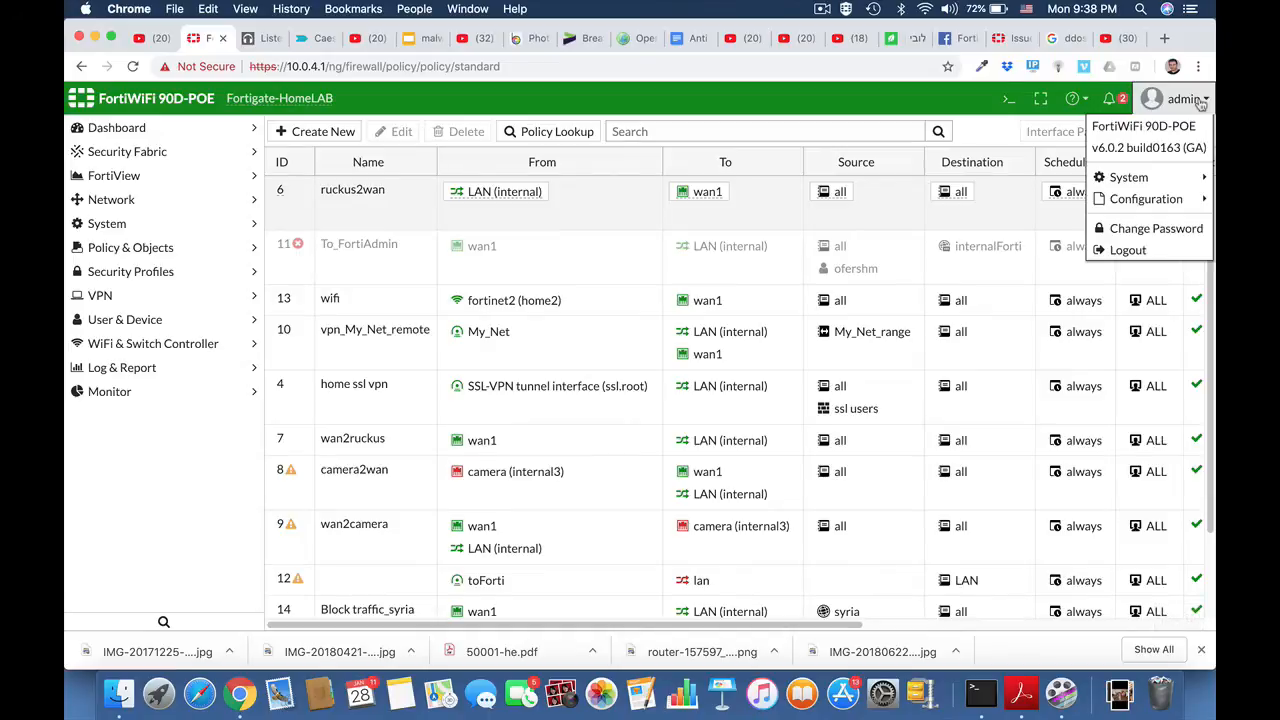
mouse_move(1150, 198)
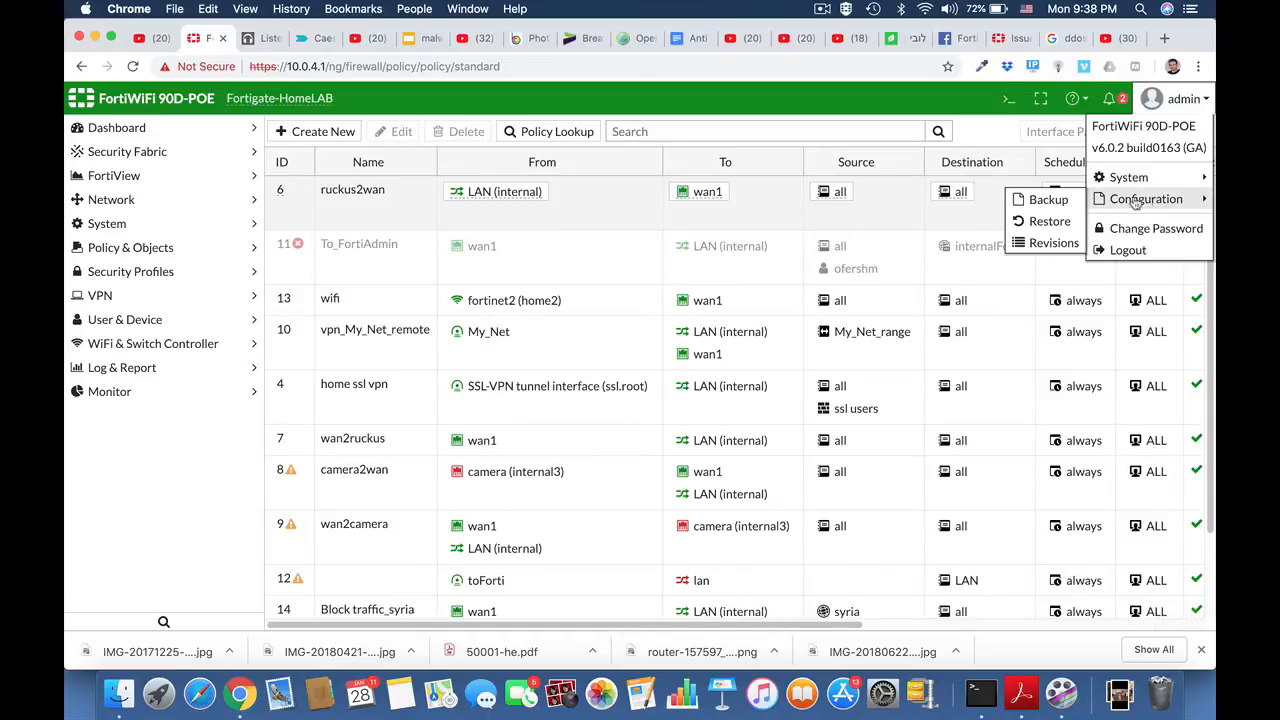
click(1058, 207)
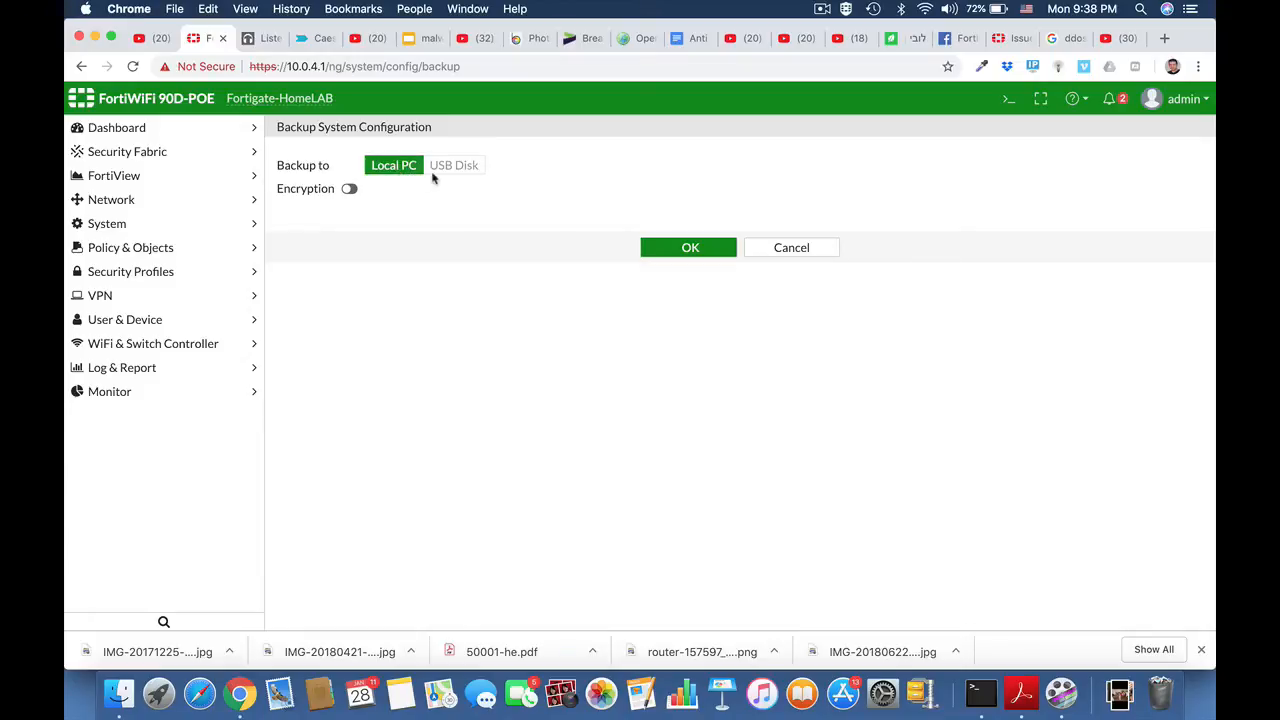
- Download the unencrypted config backup and reveal Fortigate-HomeLAB_20190128_1139.conf in Finder's Downloads
click(350, 190)
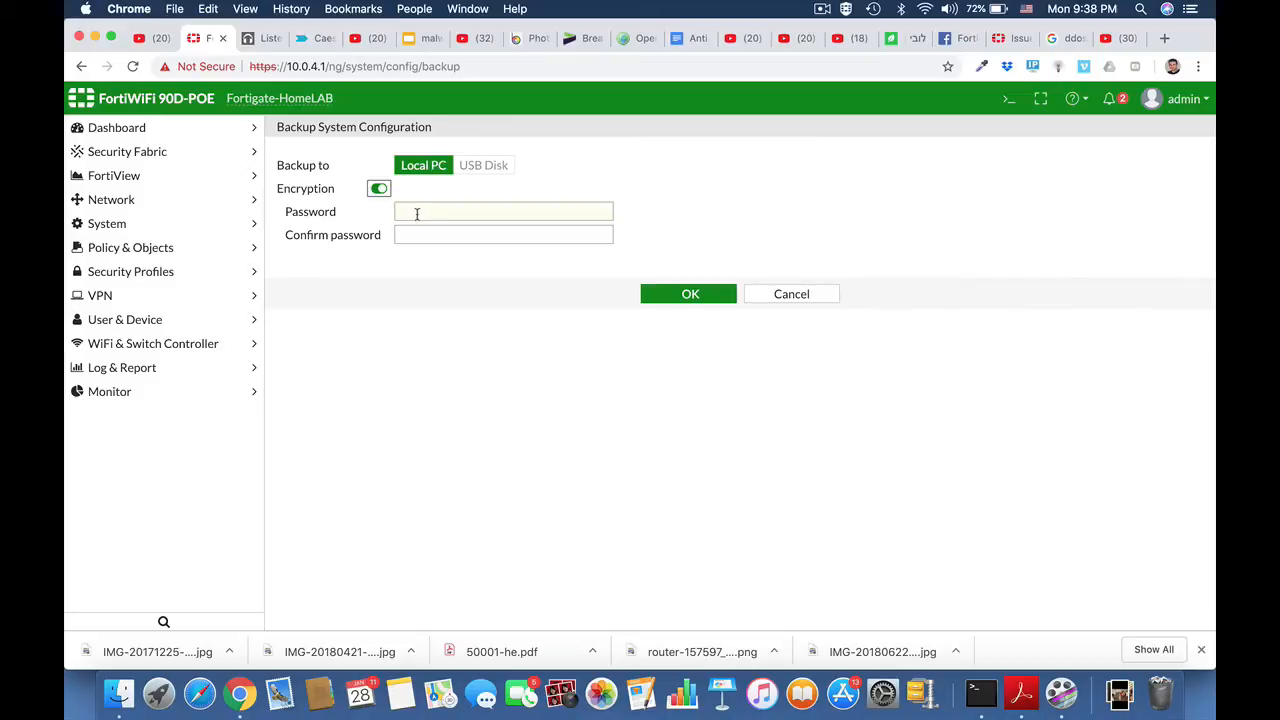
click(378, 189)
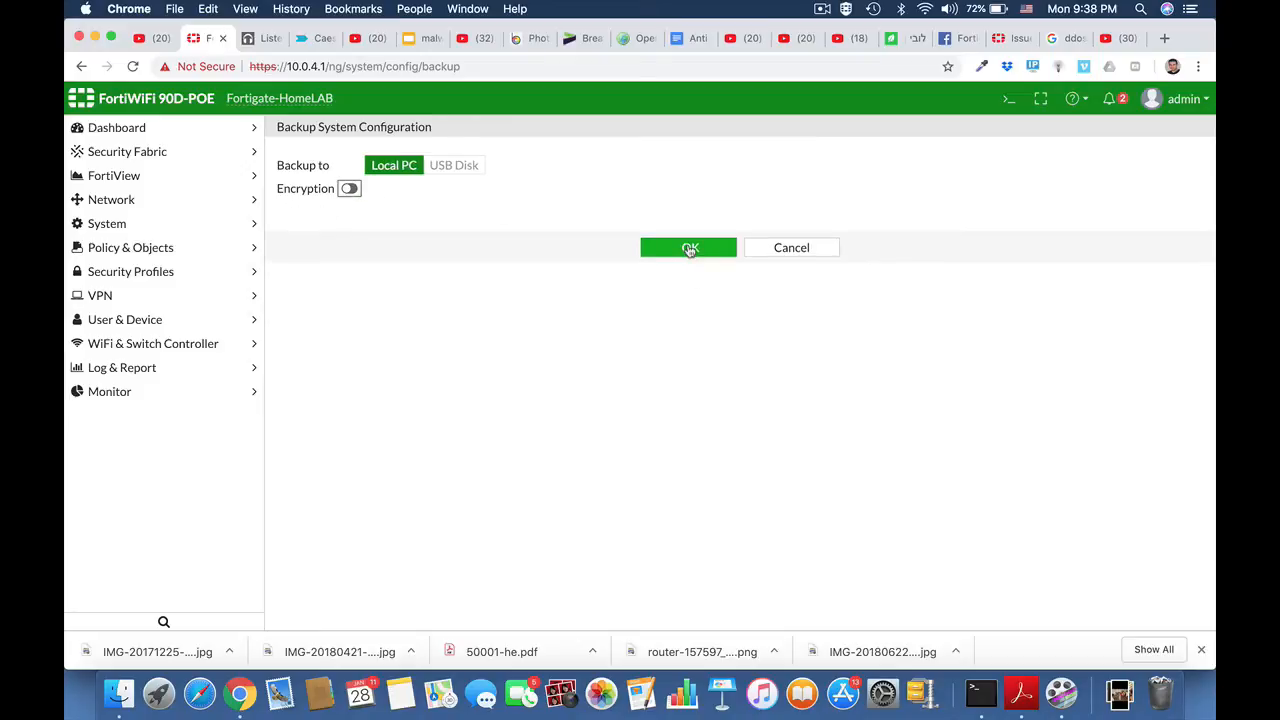
click(690, 250)
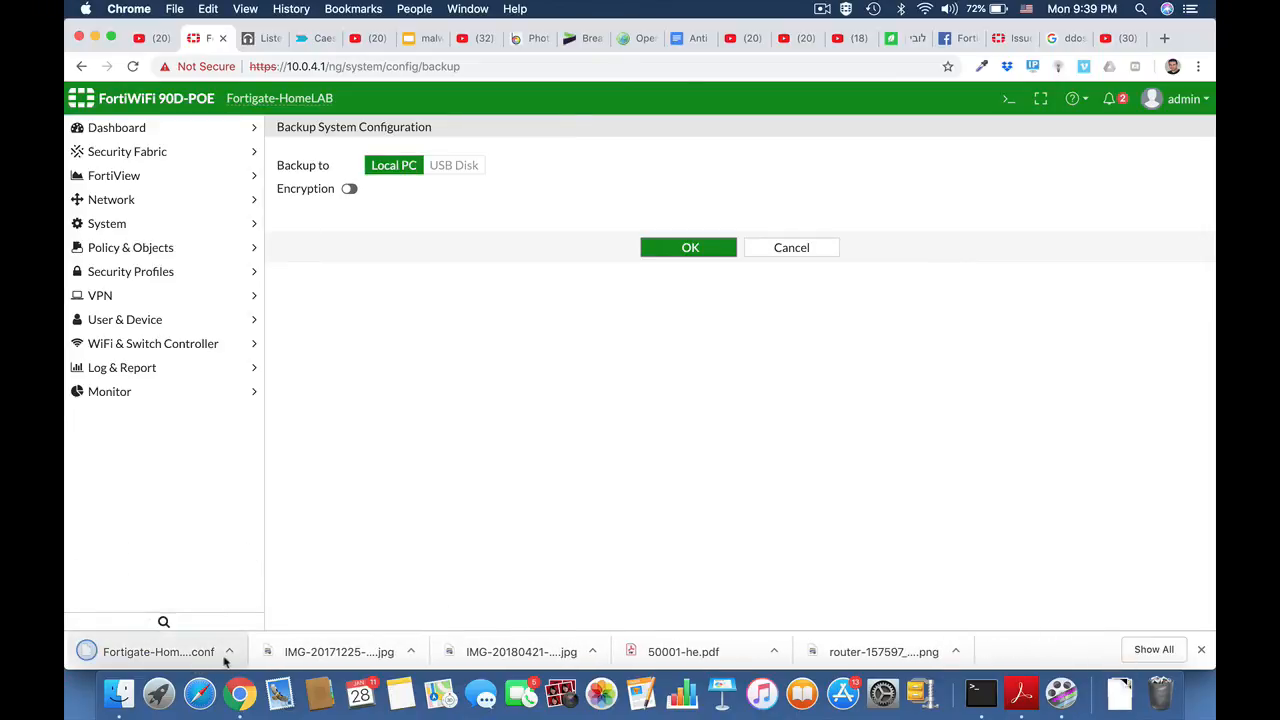
click(229, 651)
click(263, 626)
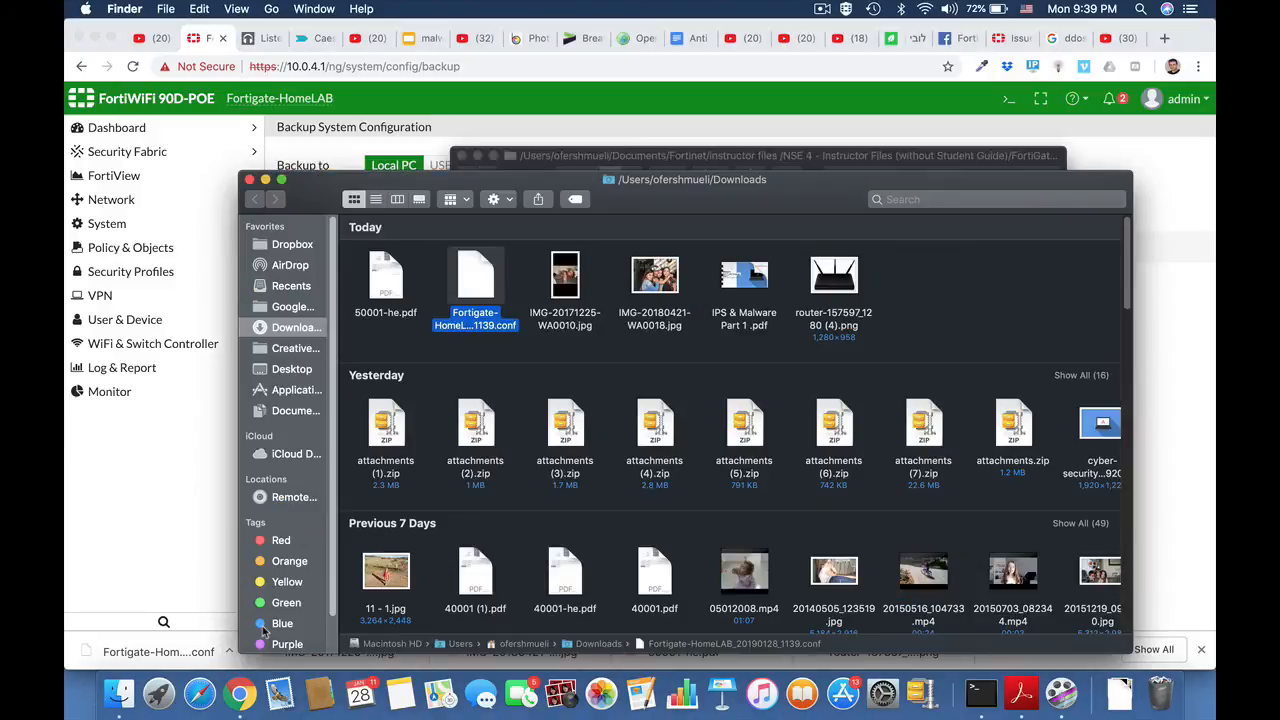
- Open Fortigate-HomeLAB_20190128_1139.conf full screen in TextEdit and search it for 'pass'
double_click(479, 284)
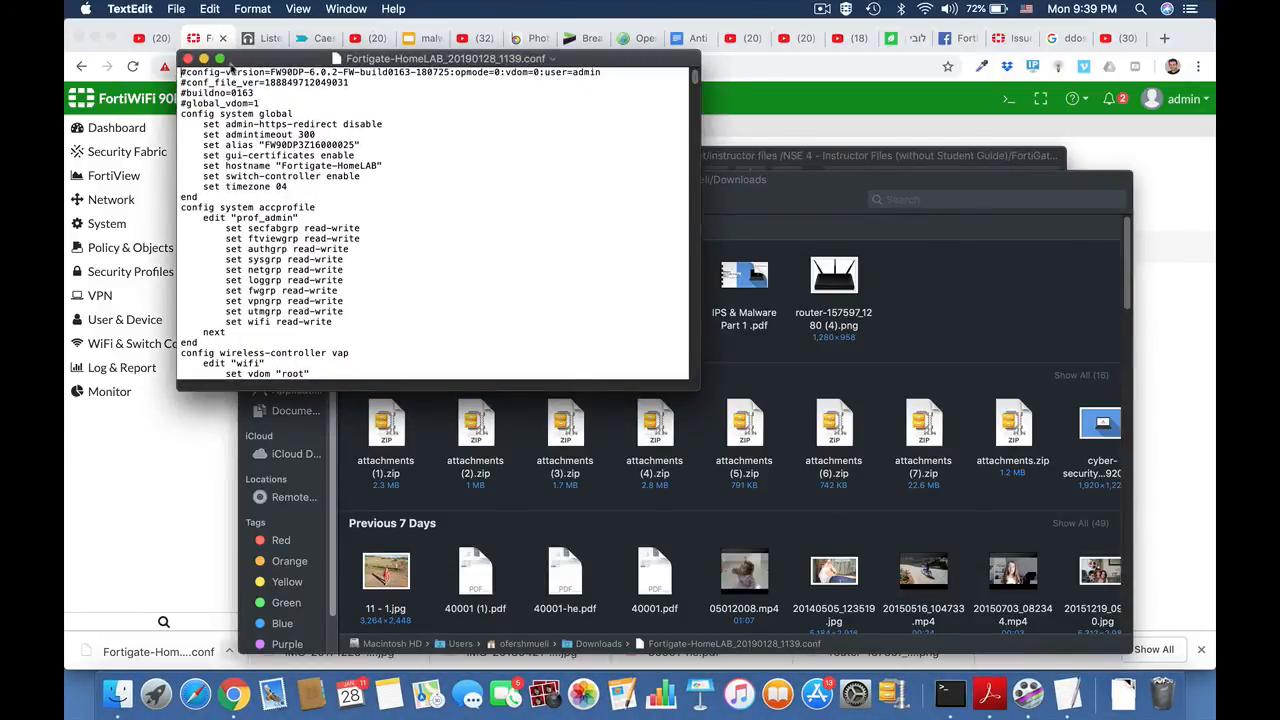
click(219, 59)
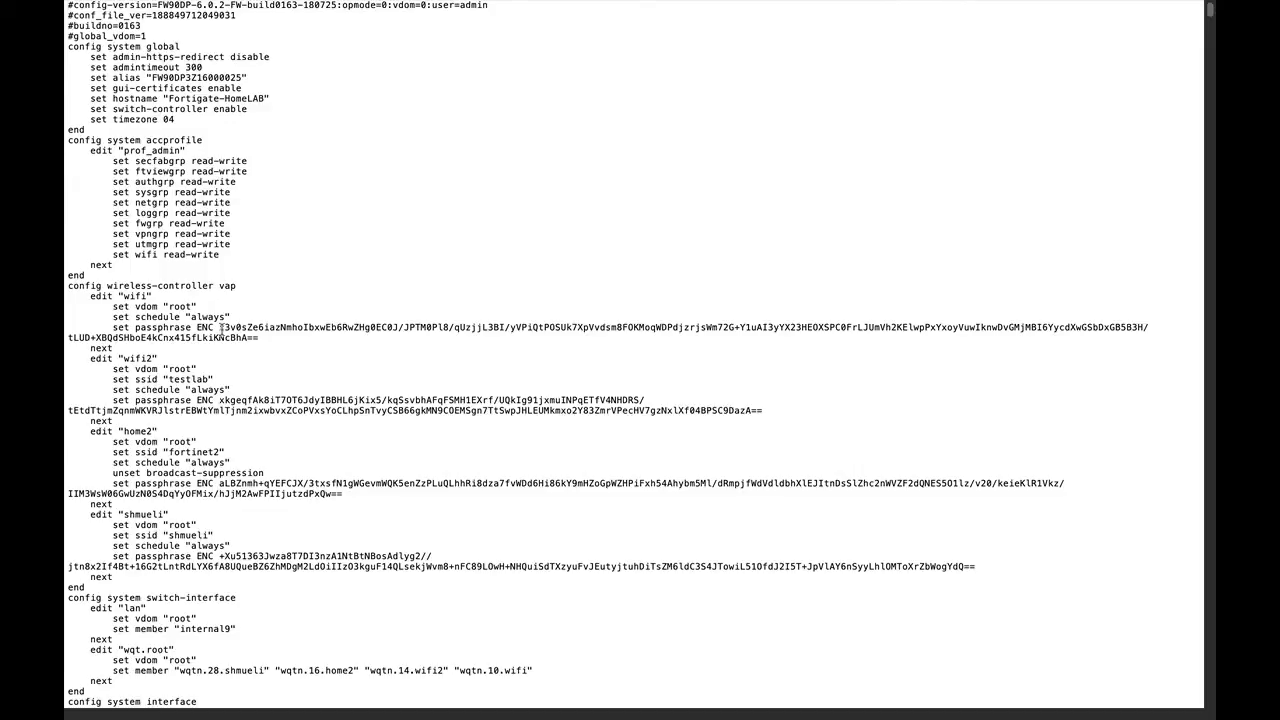
key(super+f)
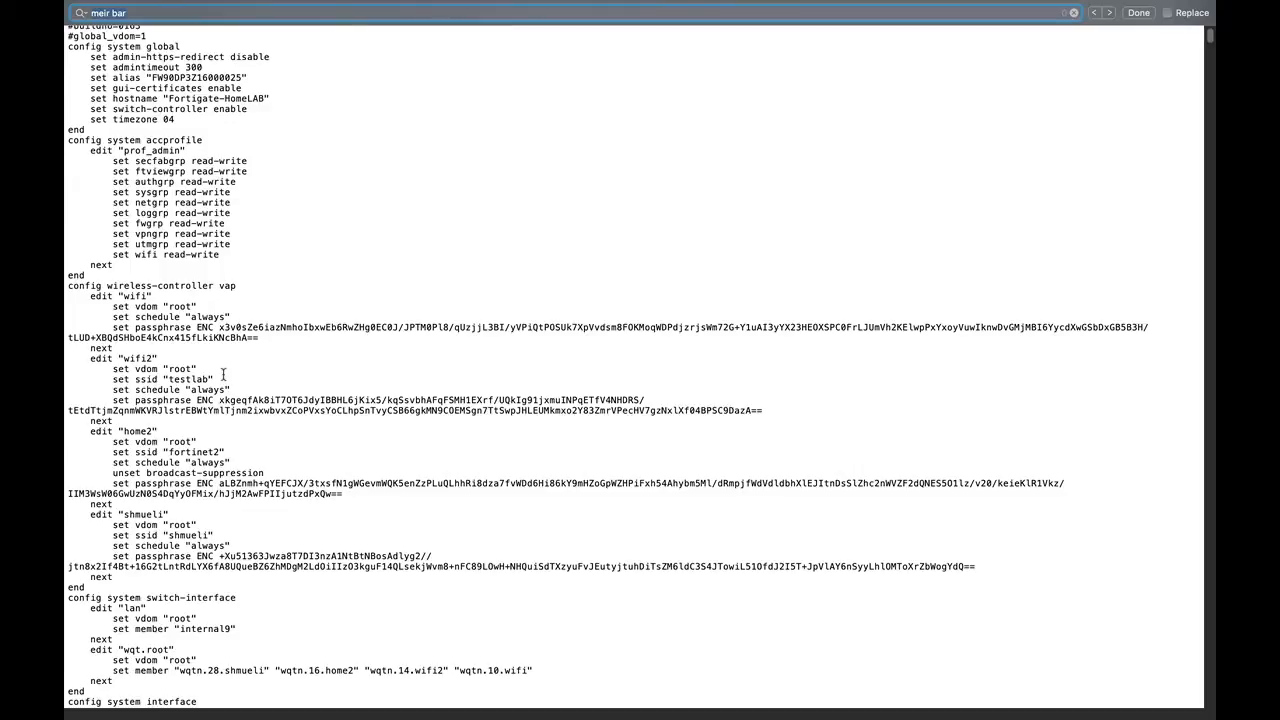
text(pass)
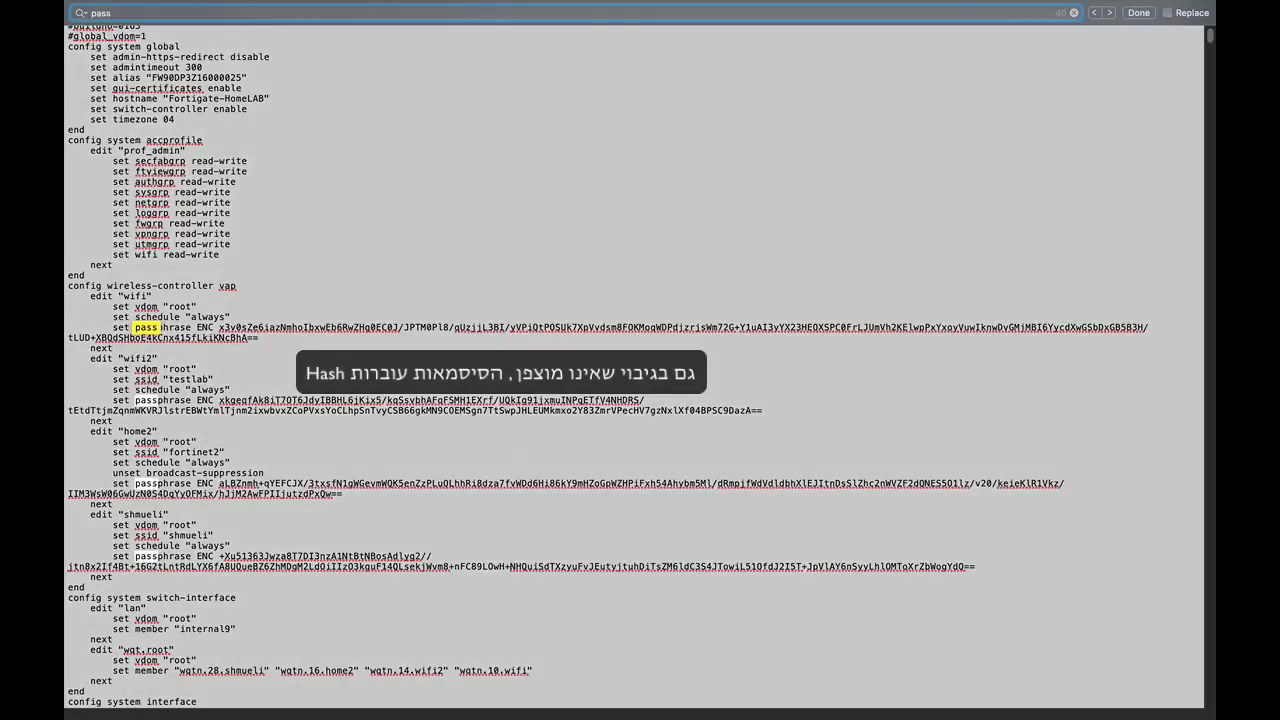
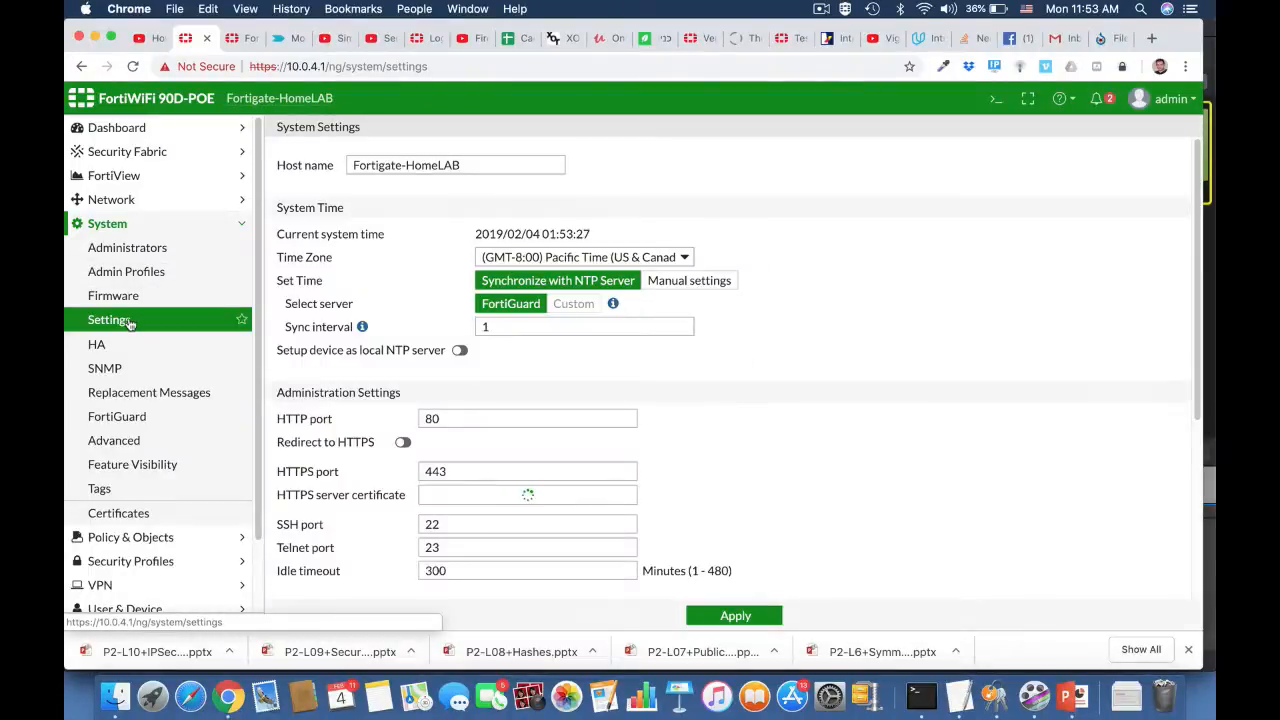
- Set the inspection mode to Proxy and apply the change
scroll(763, 492, down, 5)
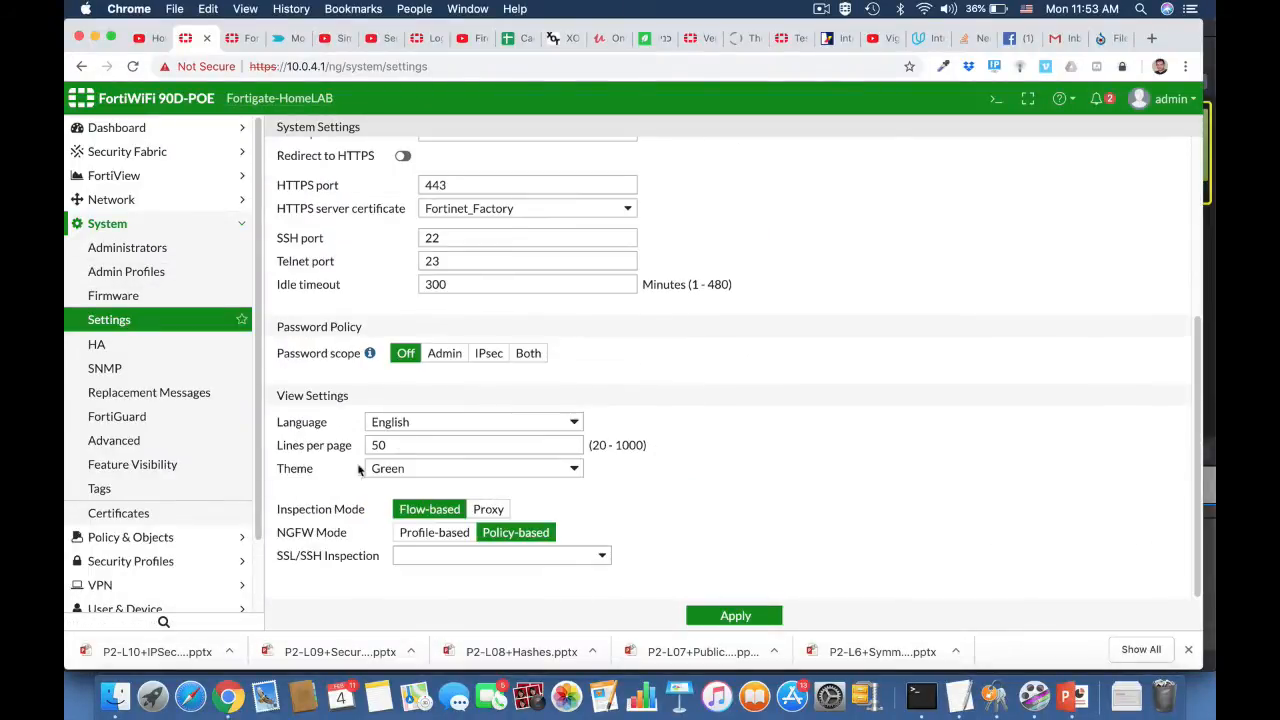
click(495, 513)
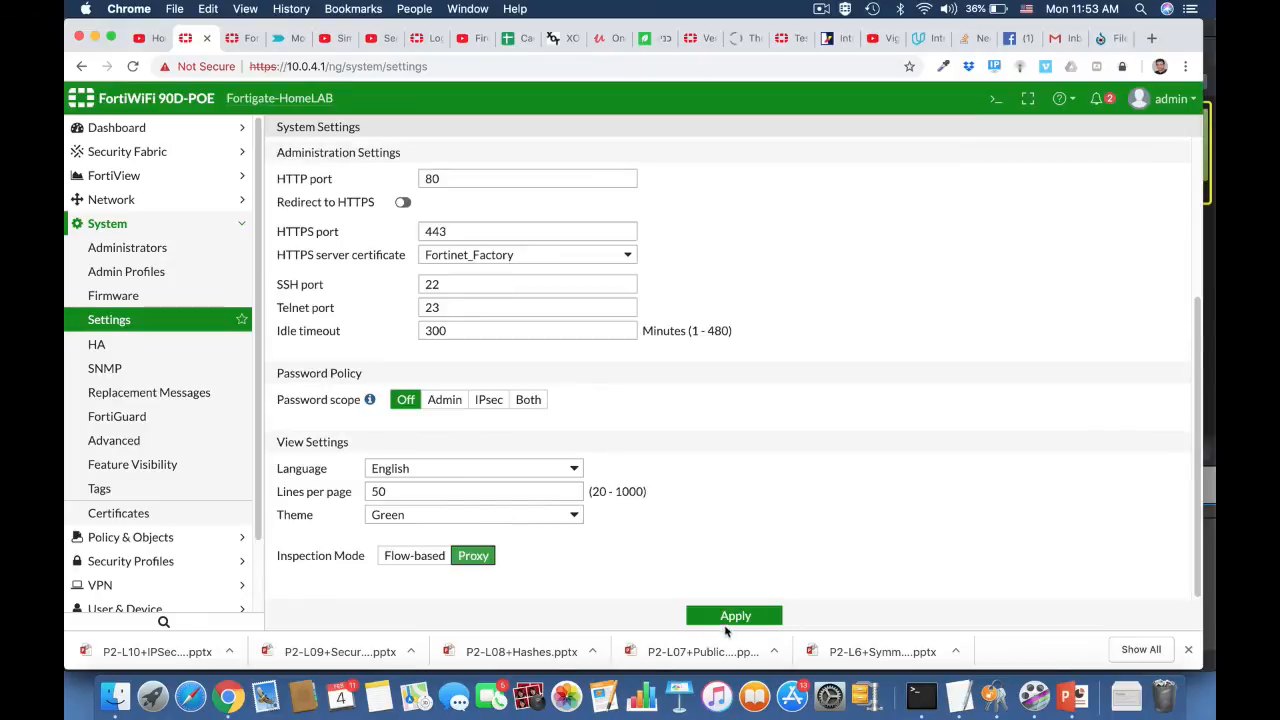
click(727, 616)
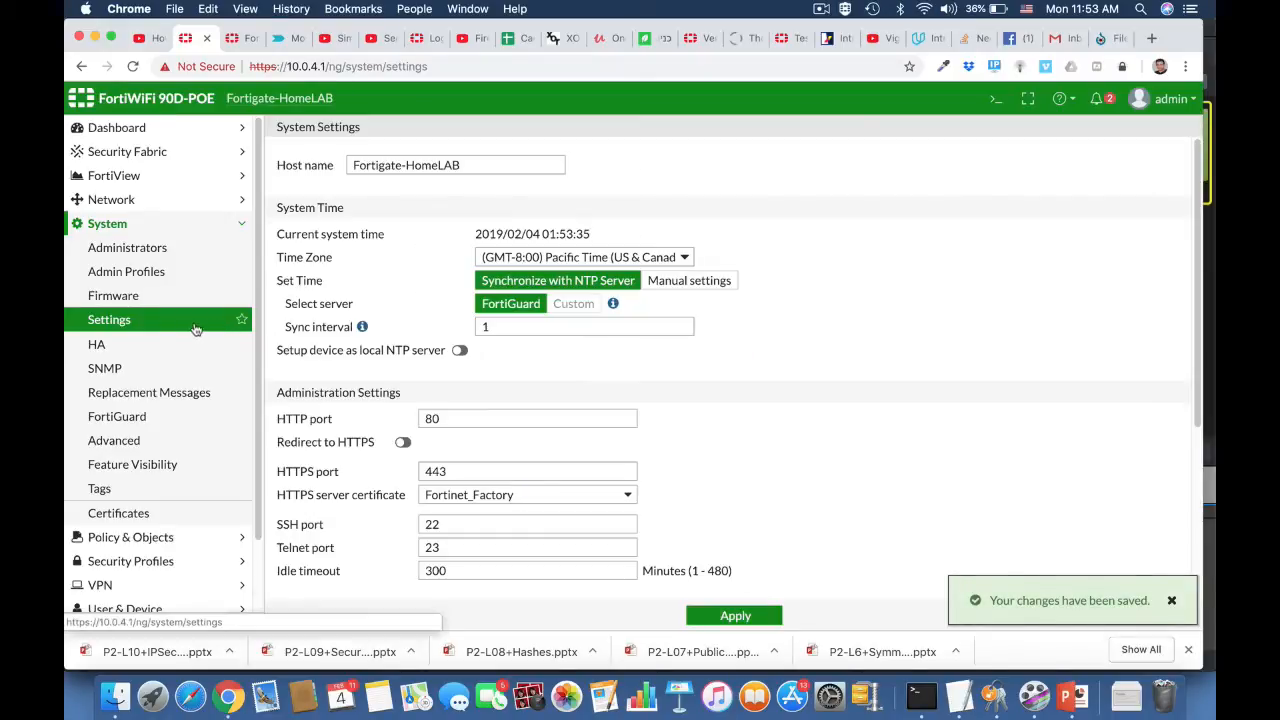
- Turn on Explicit Proxy in Feature Visibility and apply it
click(165, 464)
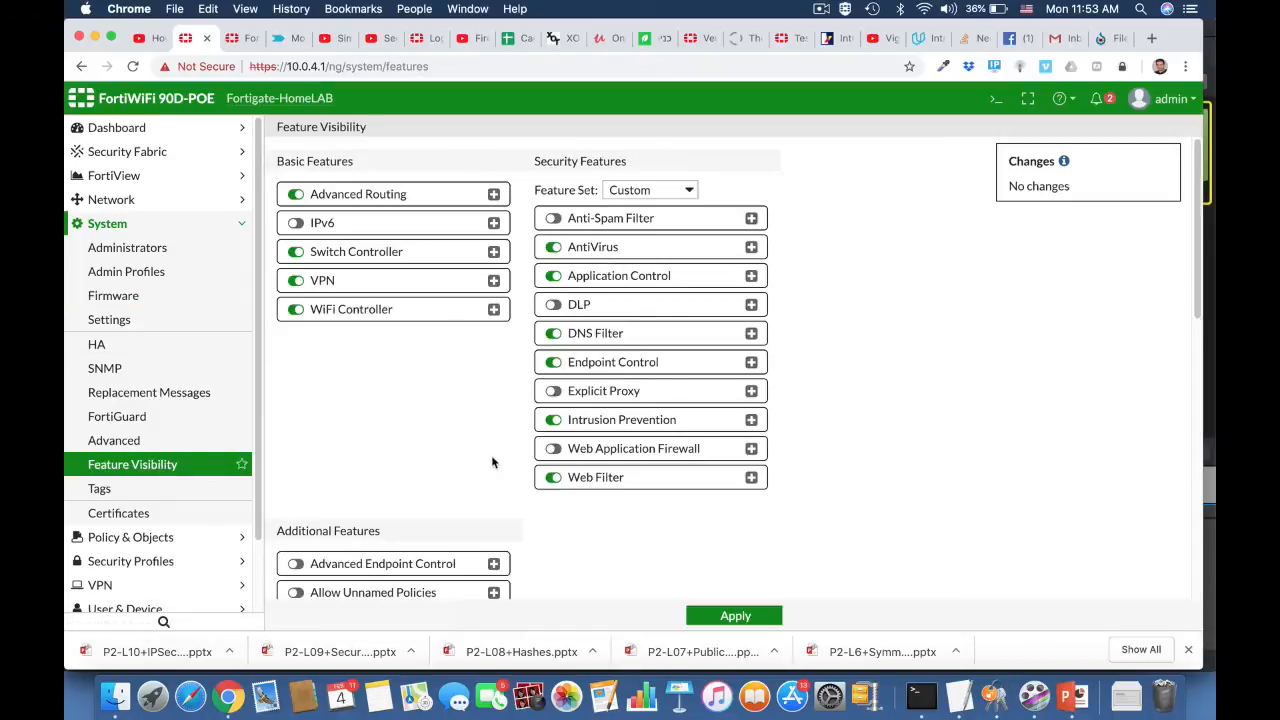
scroll(493, 460, down, 5)
scroll(493, 460, down, 3)
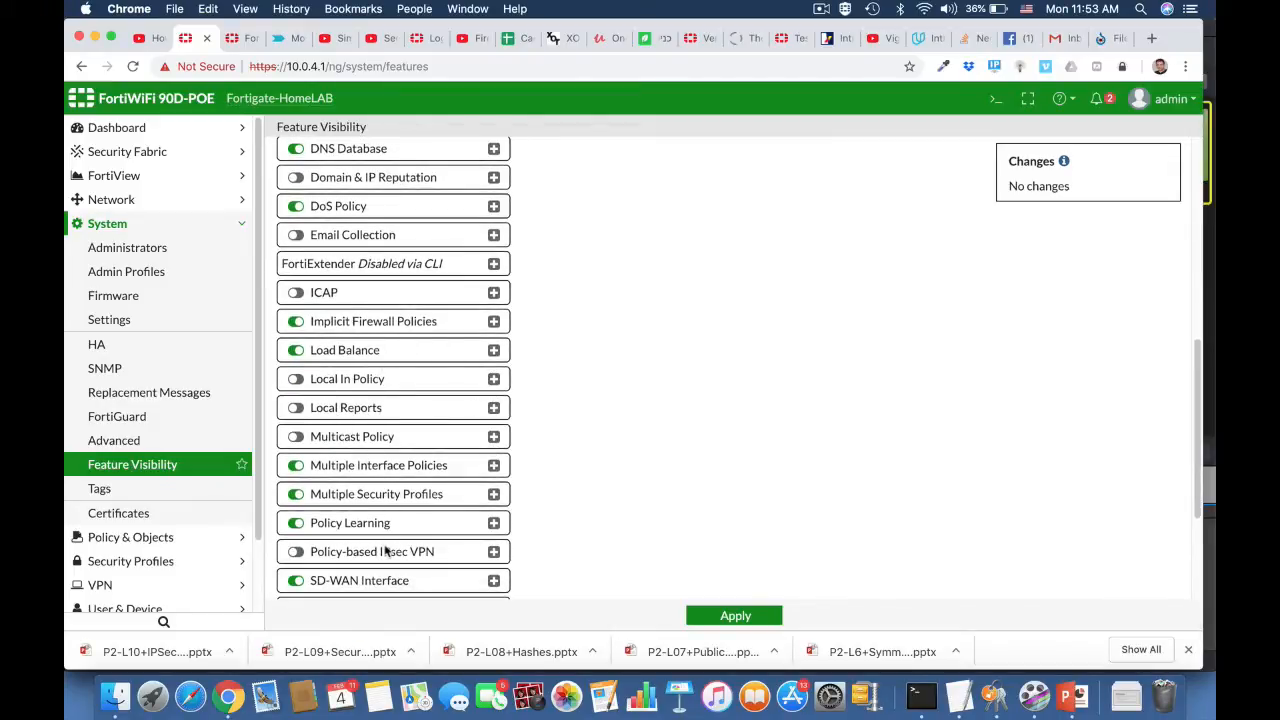
scroll(385, 550, down, 4)
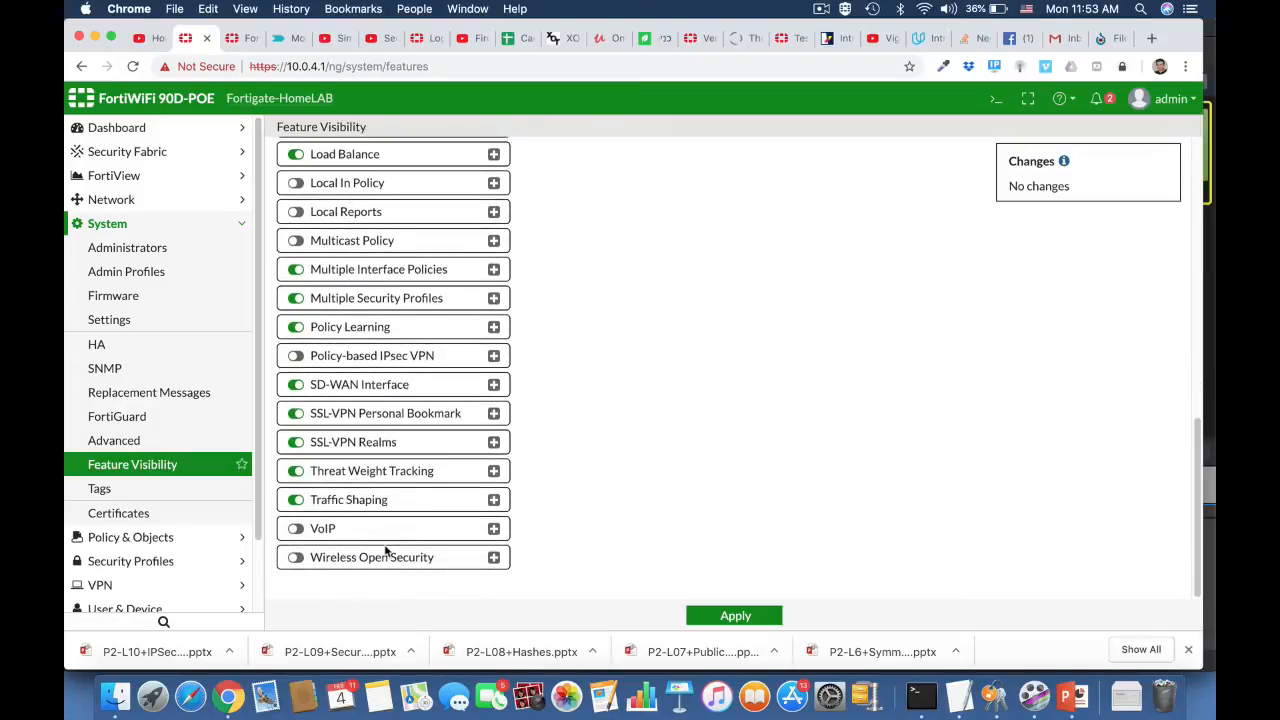
scroll(385, 550, up, 10)
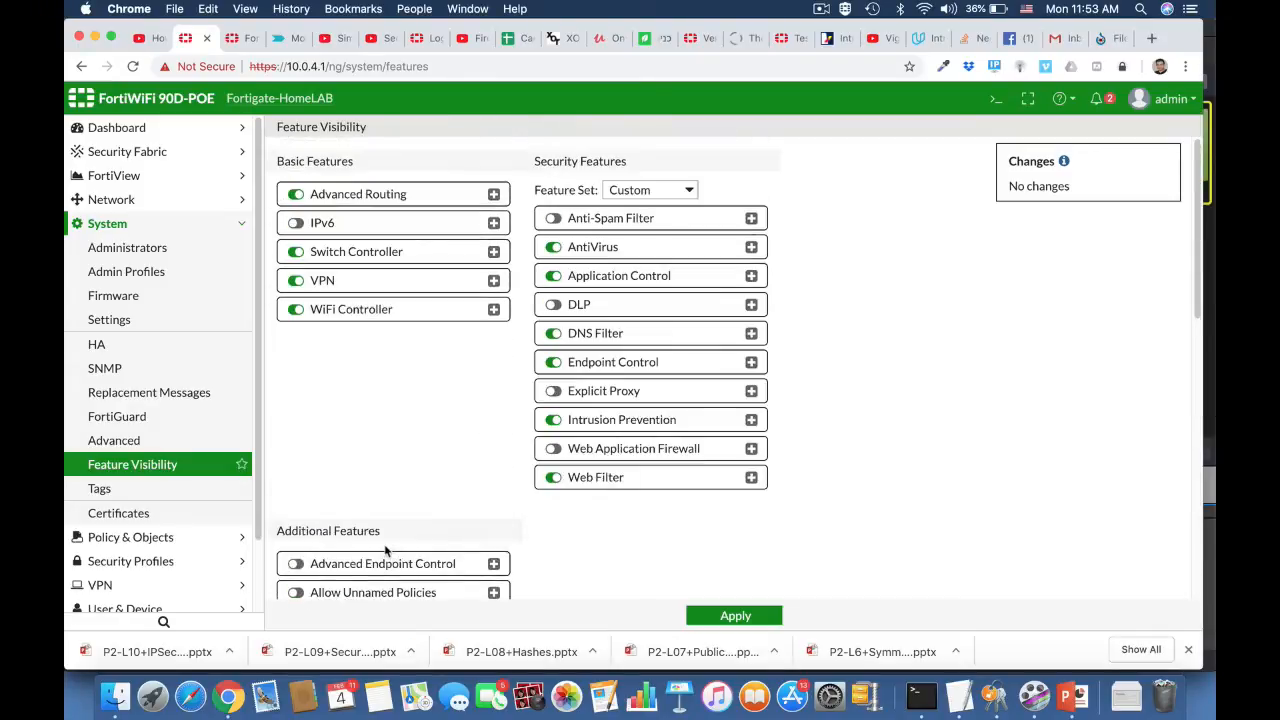
click(553, 391)
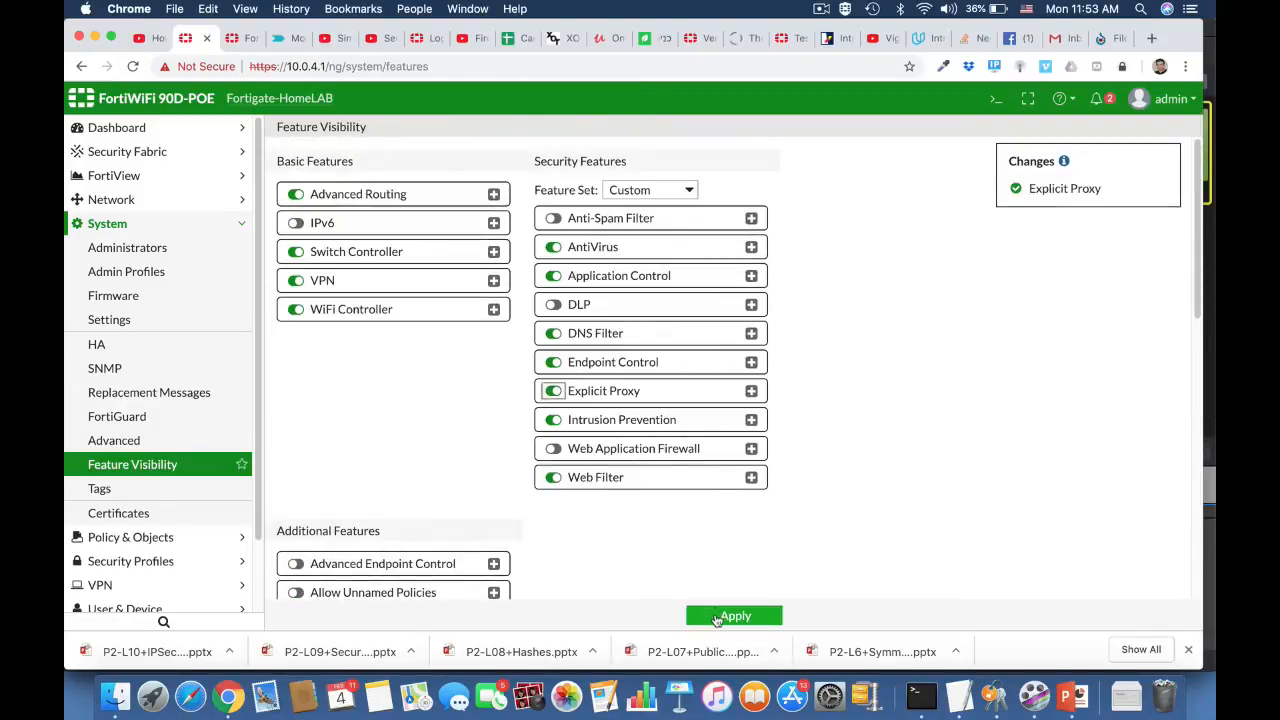
click(716, 617)
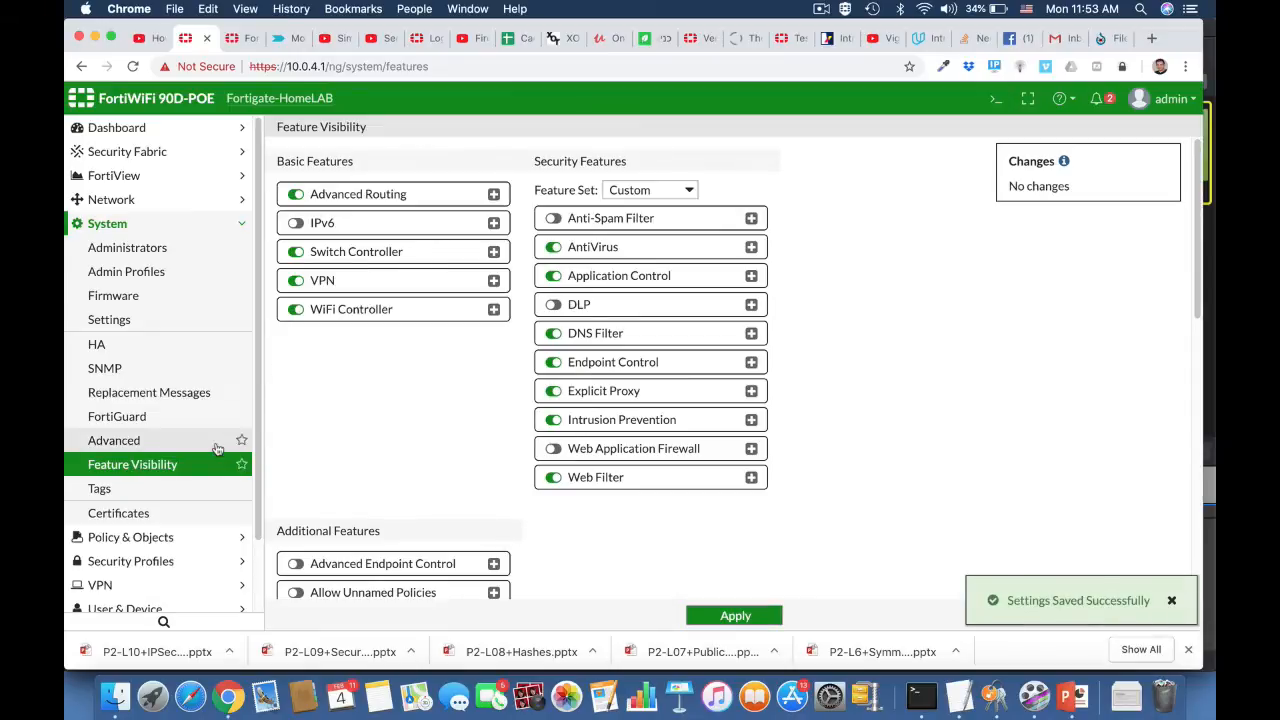
click(111, 200)
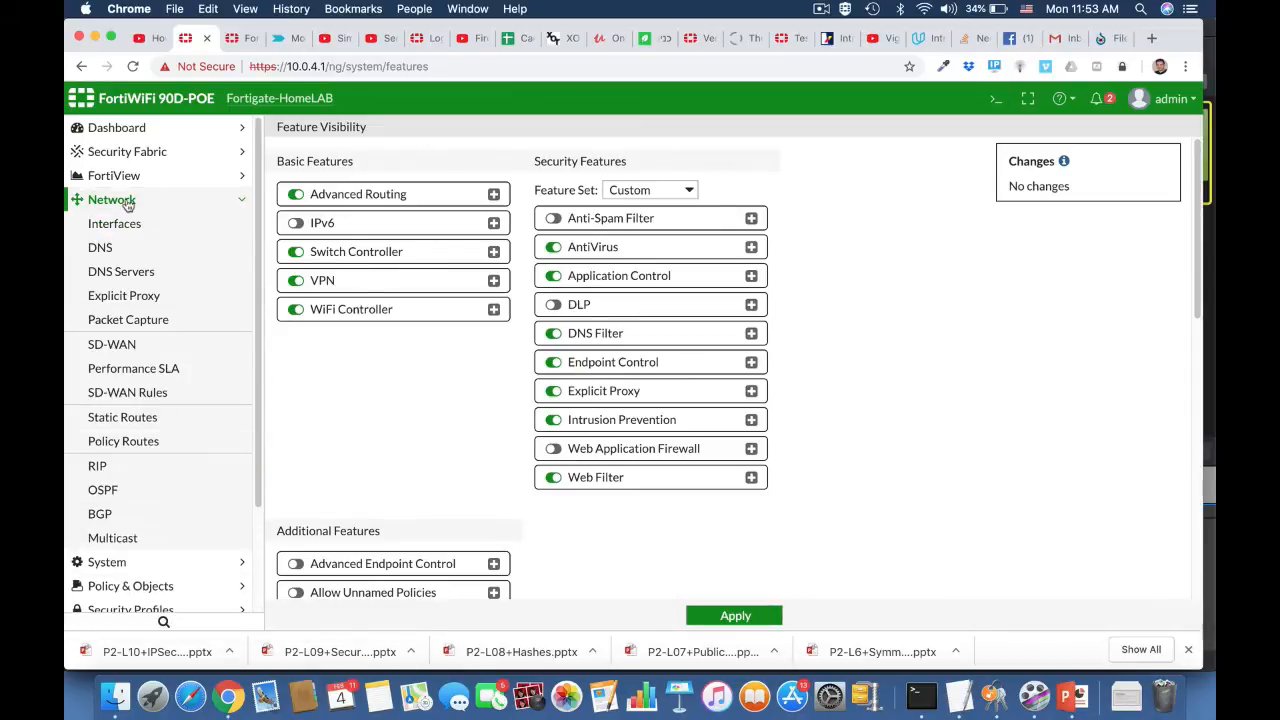
- Enable the explicit web proxy listening on LAN (internal) with HTTP port 8080-8080
click(153, 300)
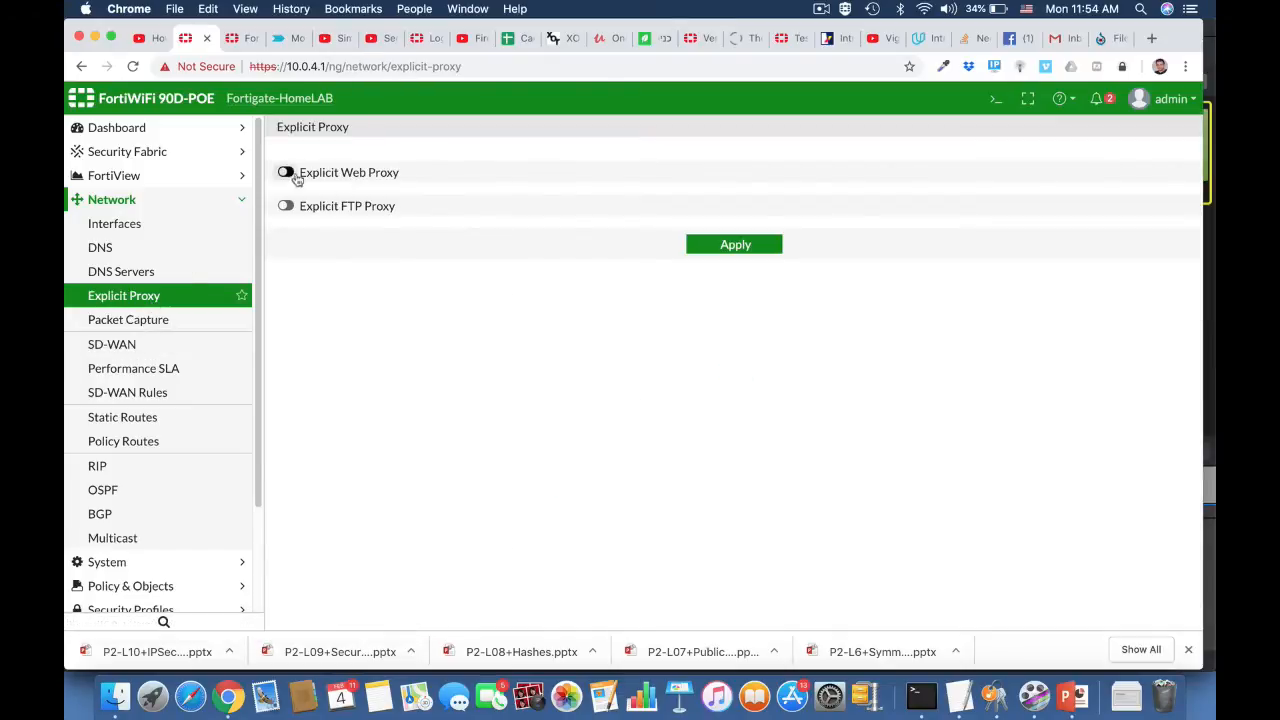
click(286, 173)
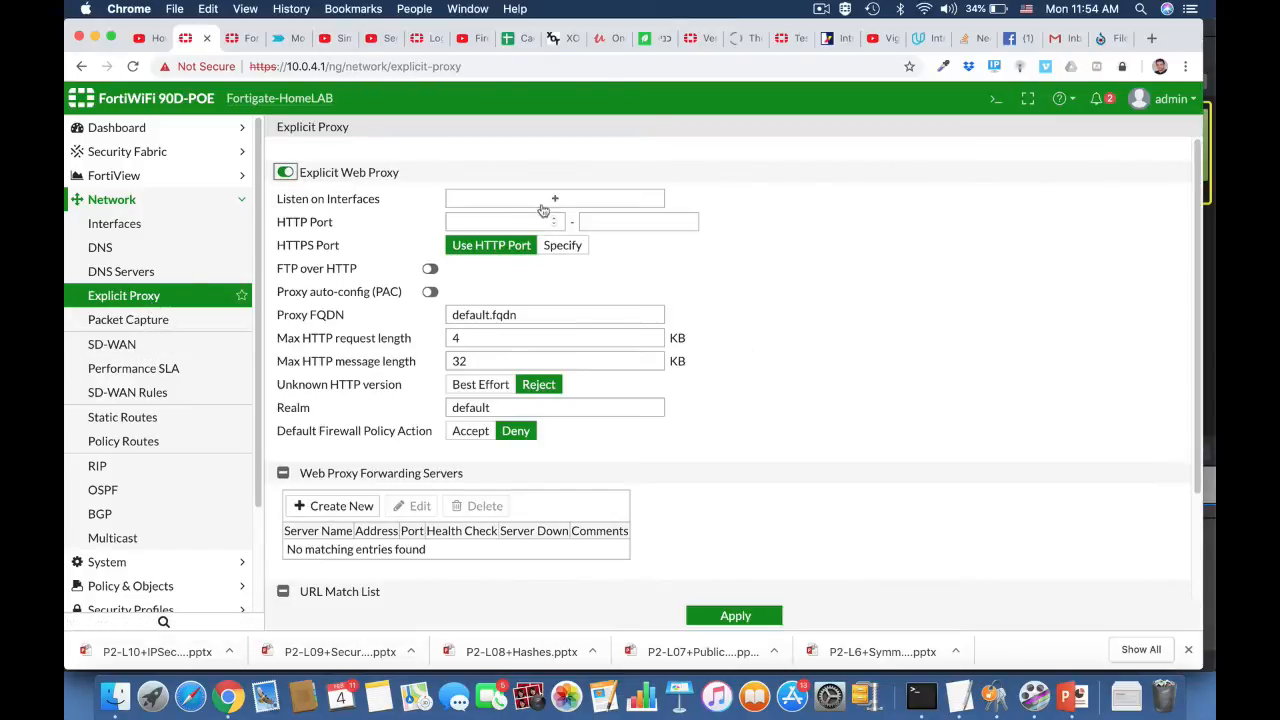
click(551, 199)
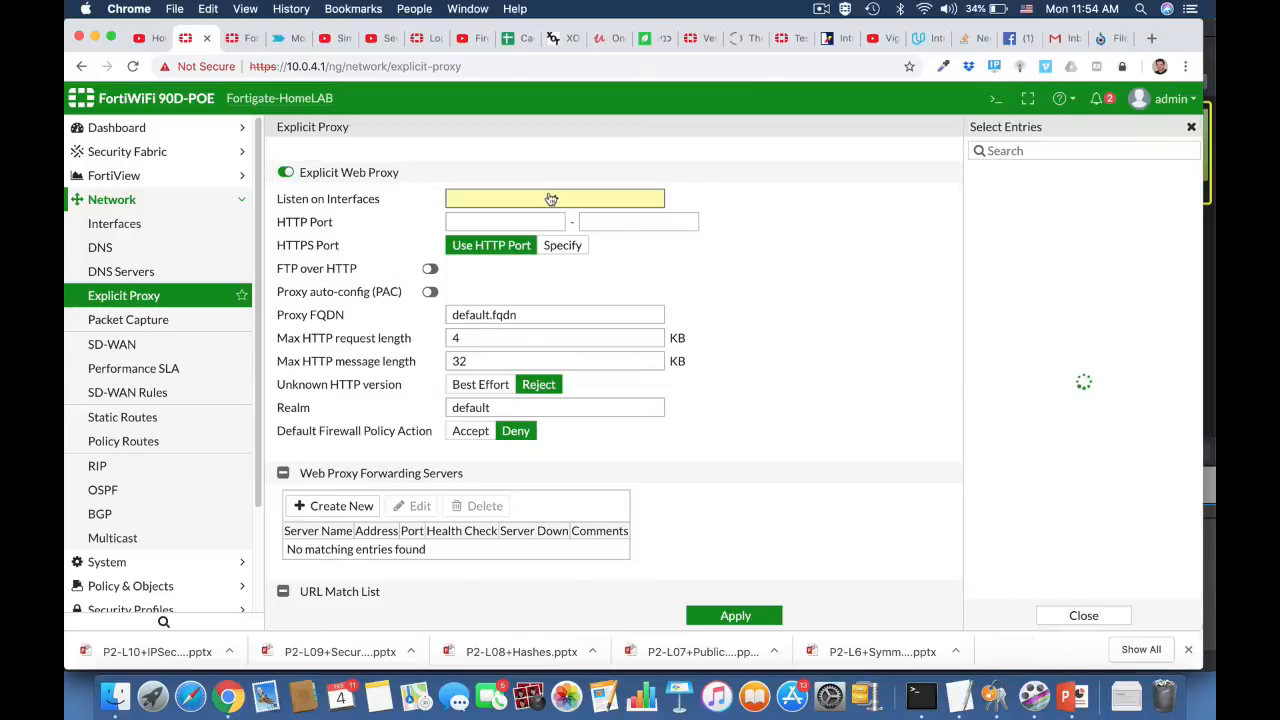
mouse_move(972, 277)
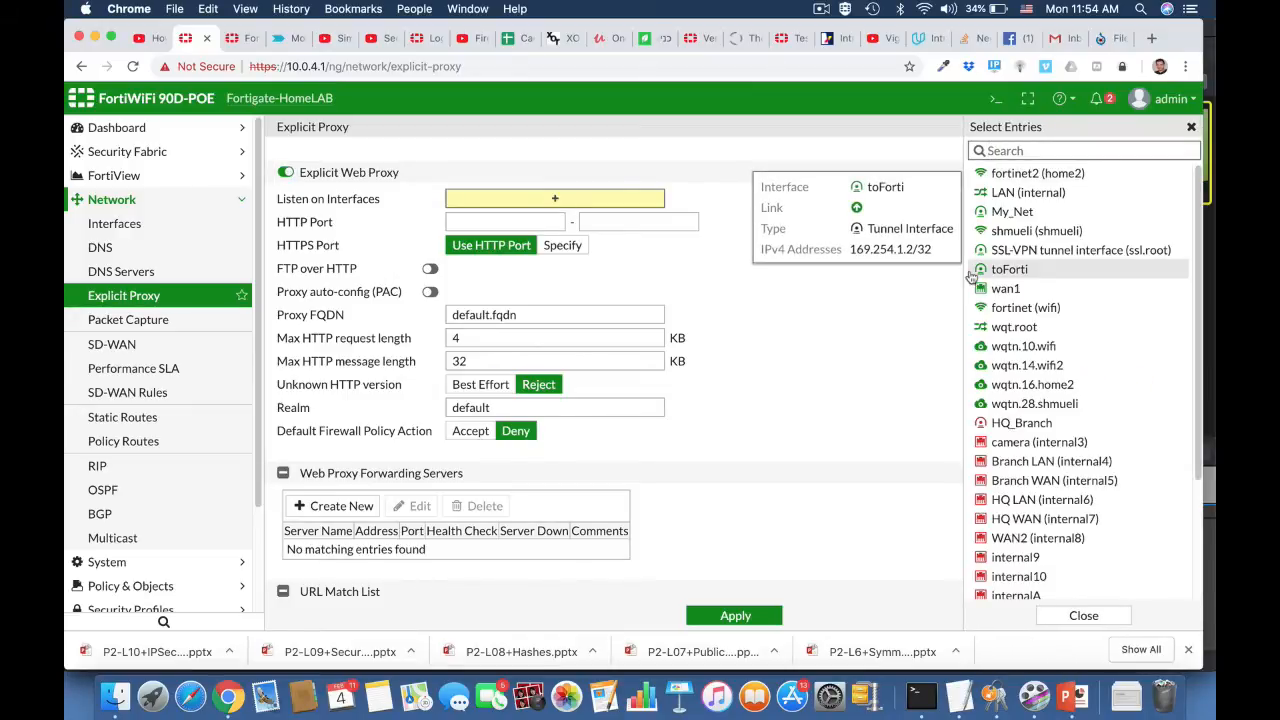
click(1008, 194)
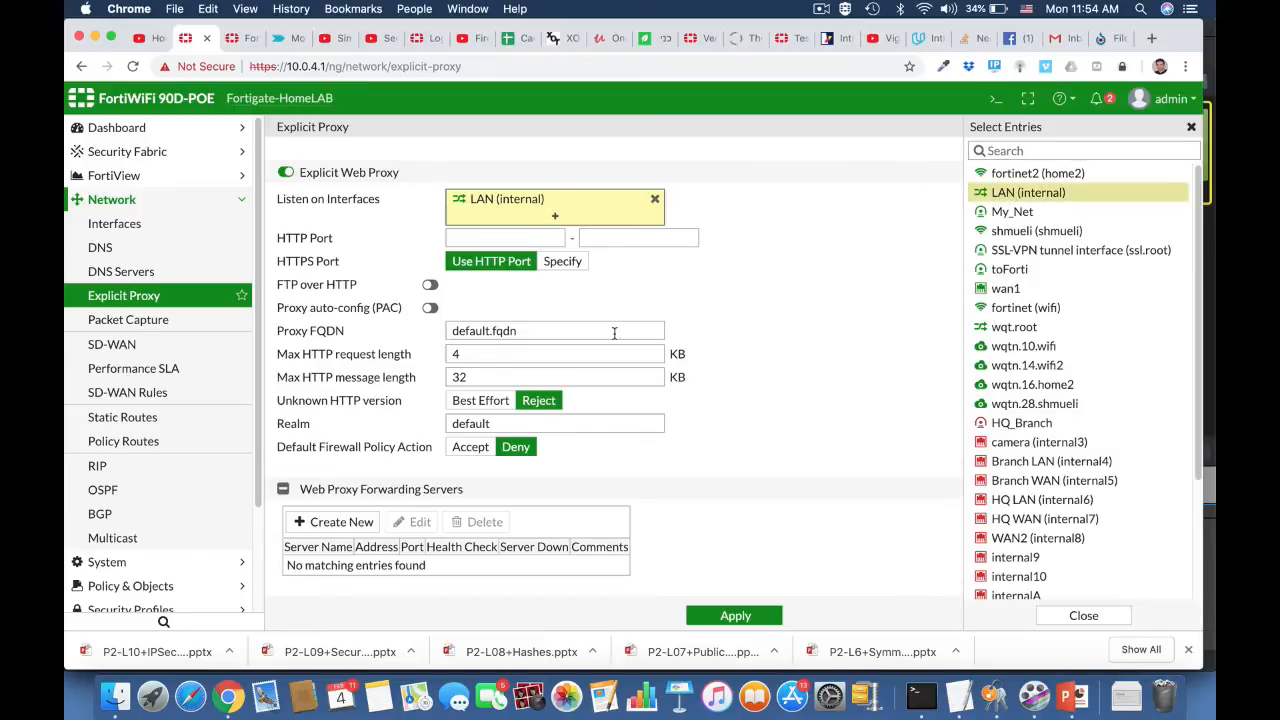
click(528, 240)
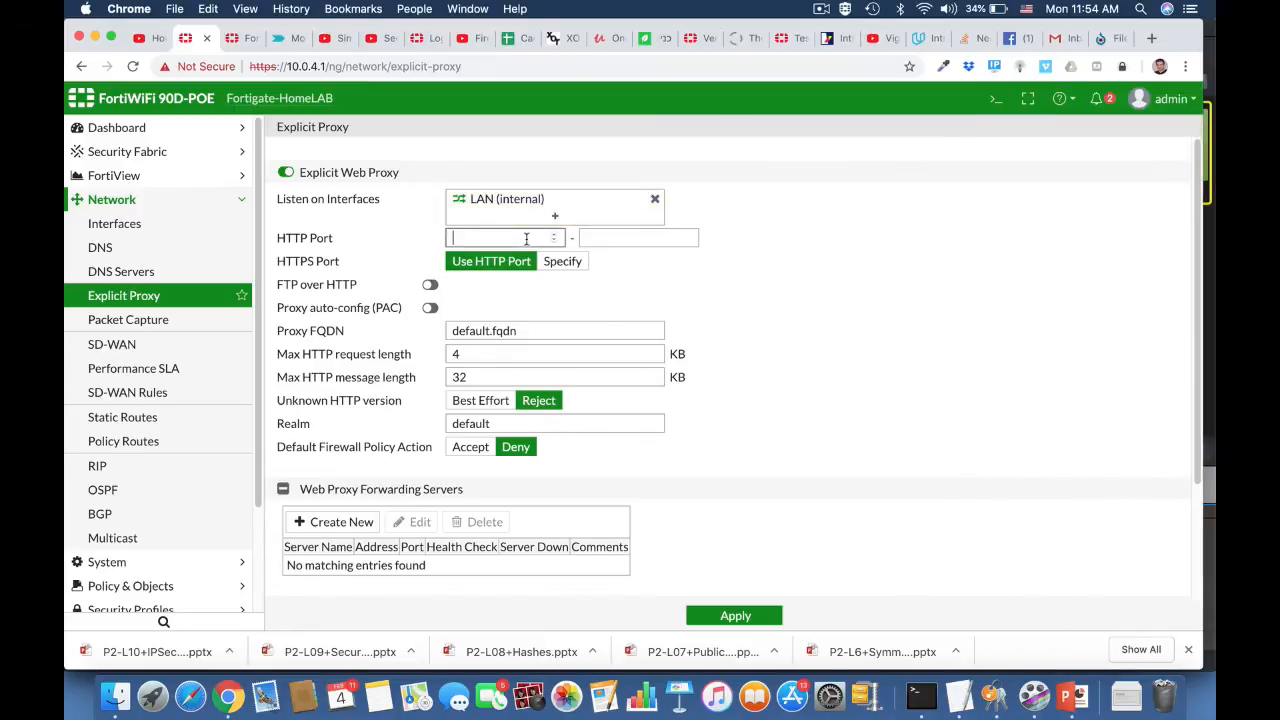
text(8080)
click(653, 237)
text(8)
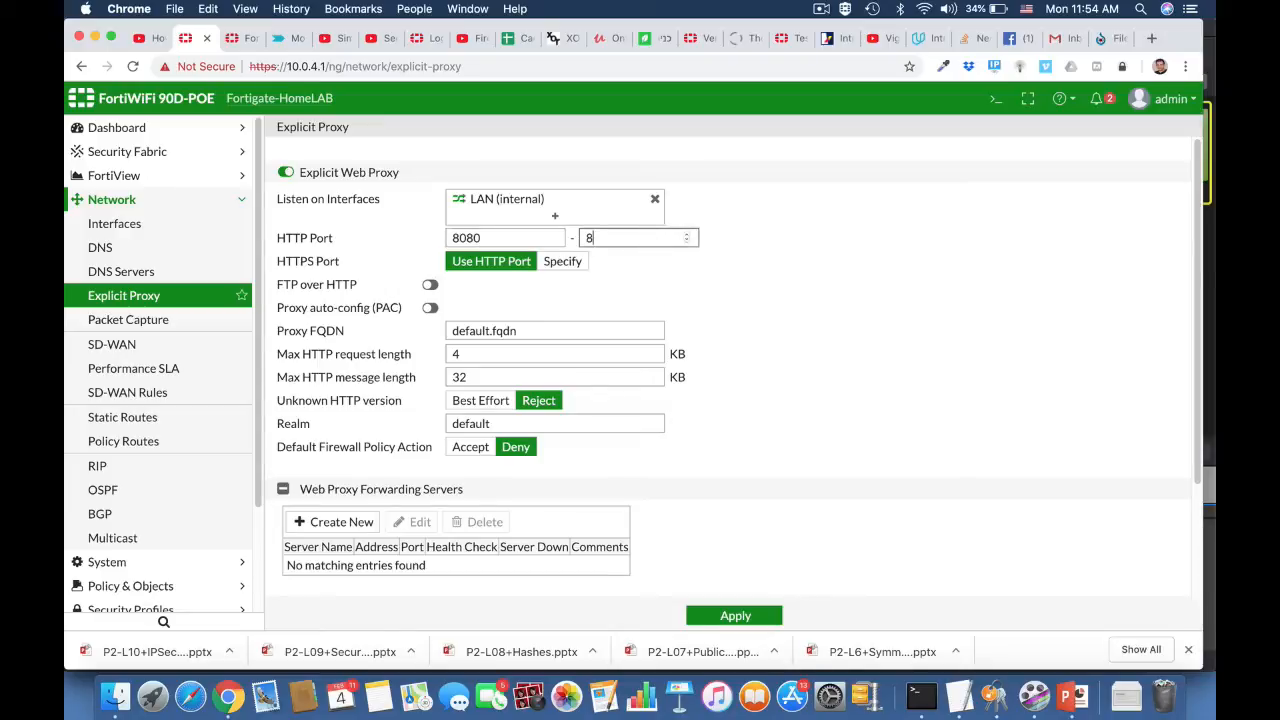
text(080)
click(791, 334)
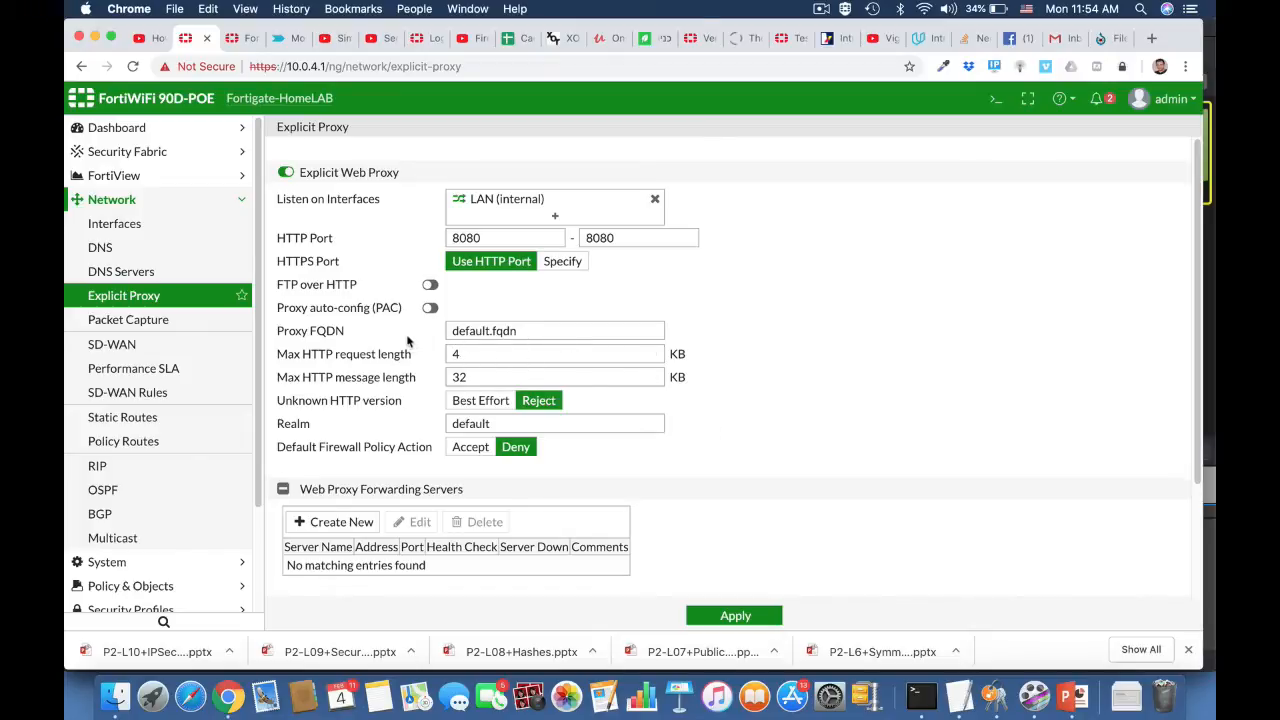
- Enable proxy auto-config (PAC), accept its file content, and apply the explicit proxy settings
click(431, 309)
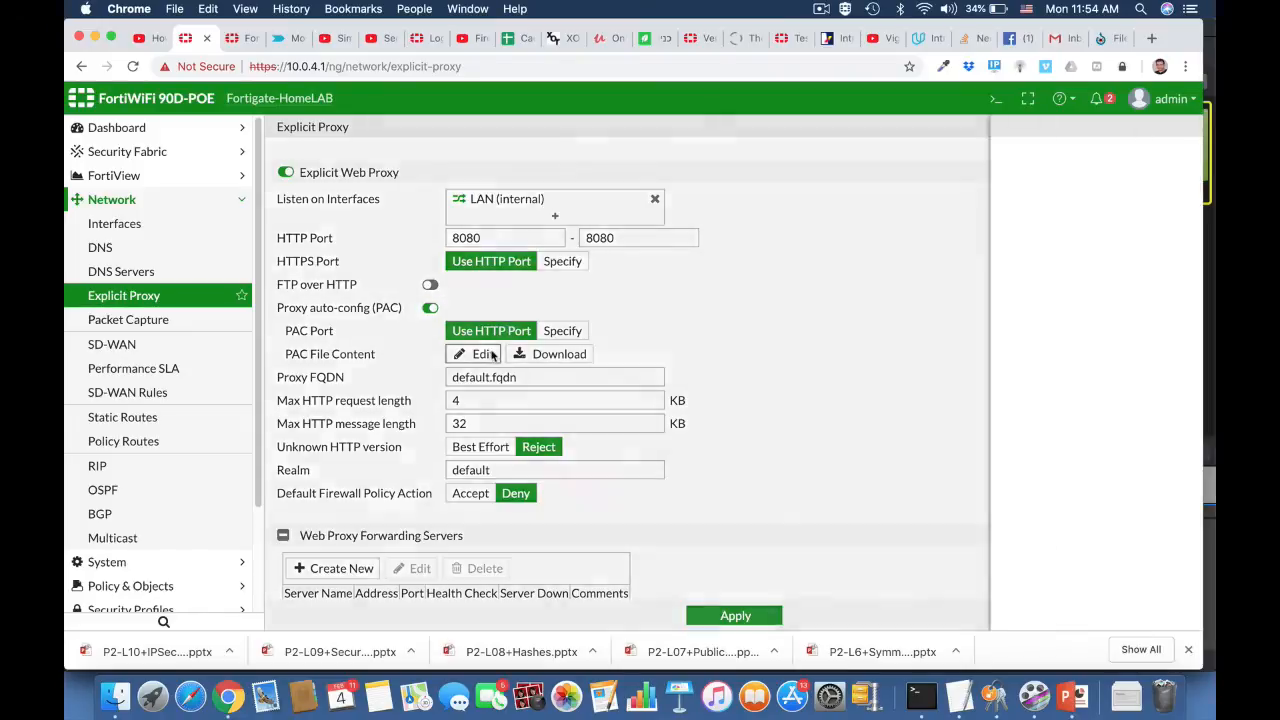
click(484, 354)
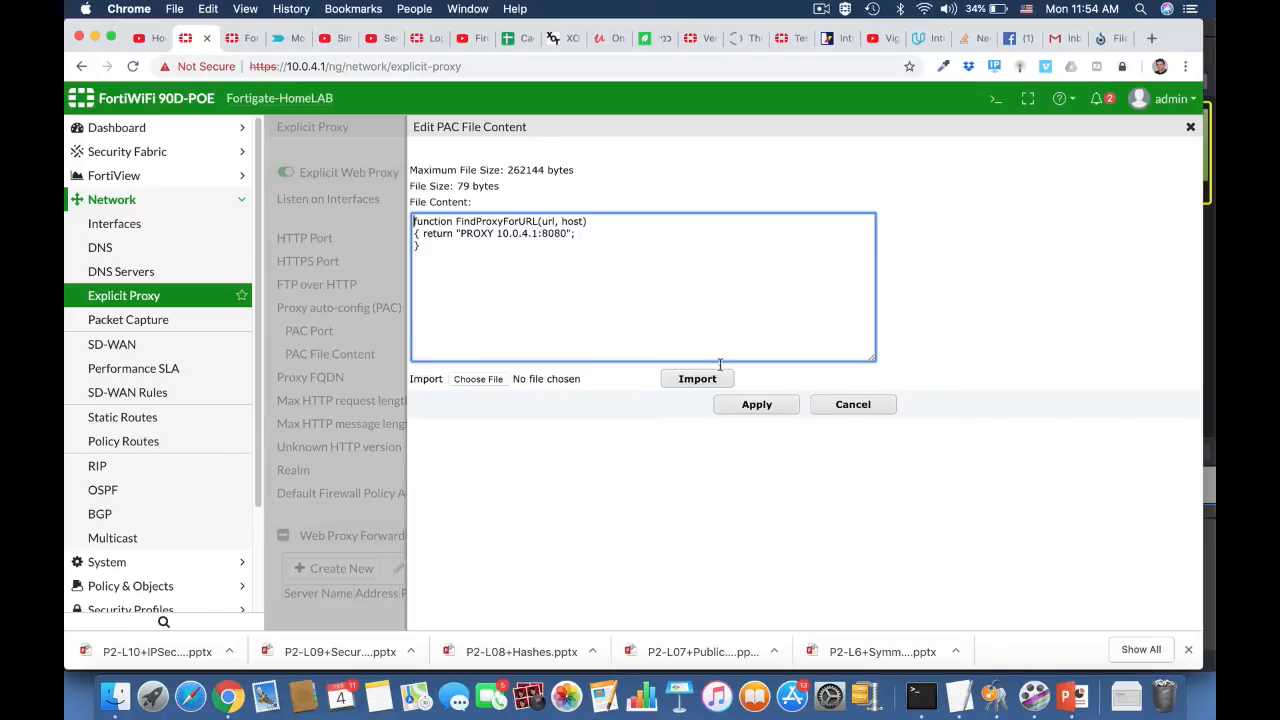
click(757, 404)
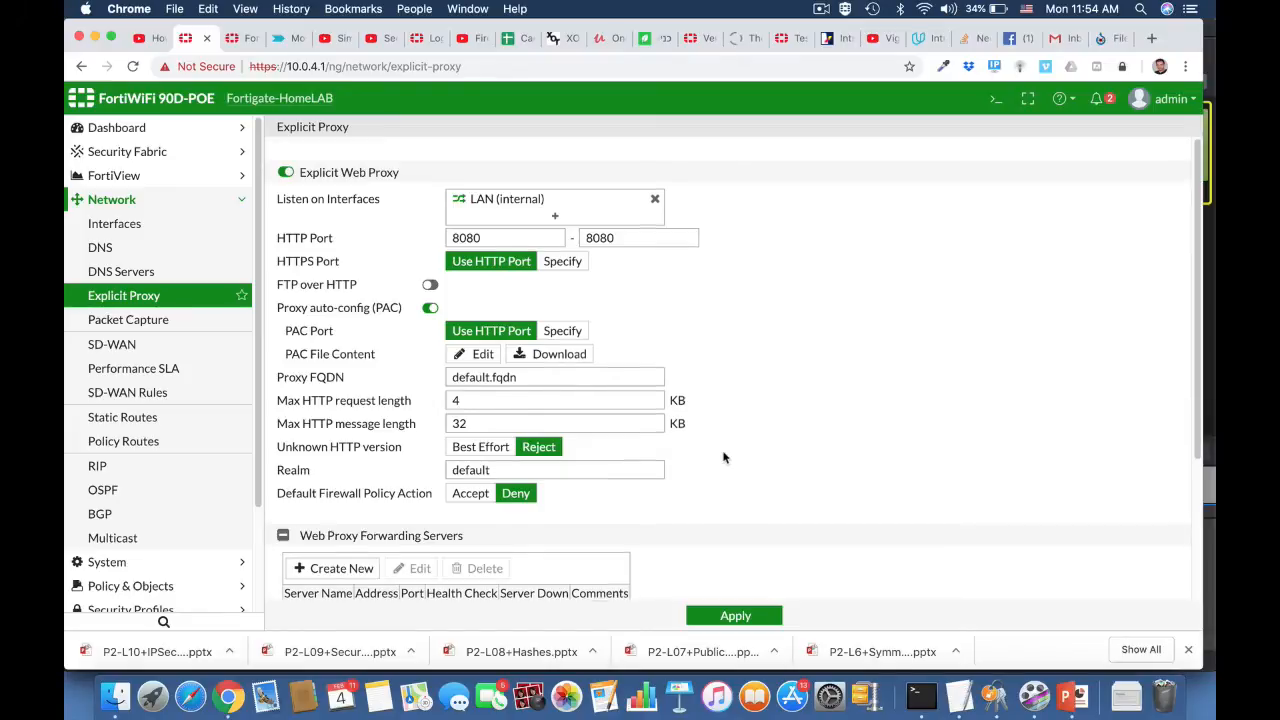
scroll(724, 457, down, 3)
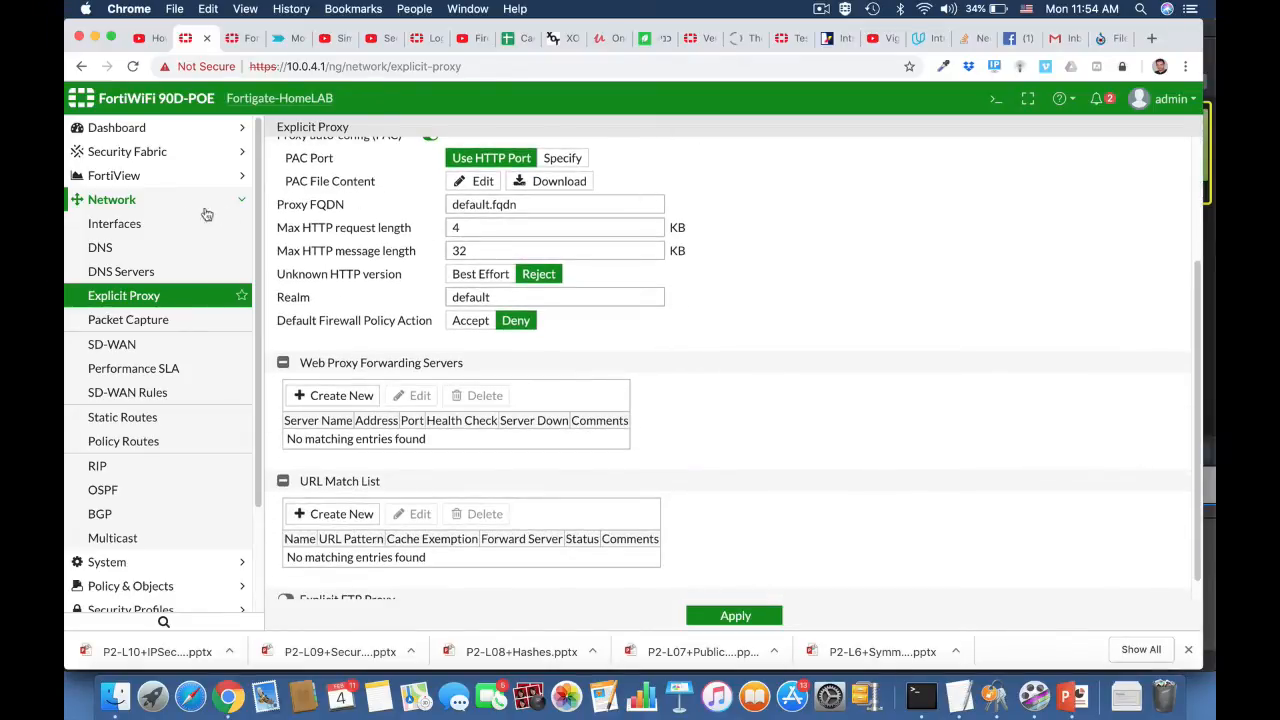
click(710, 620)
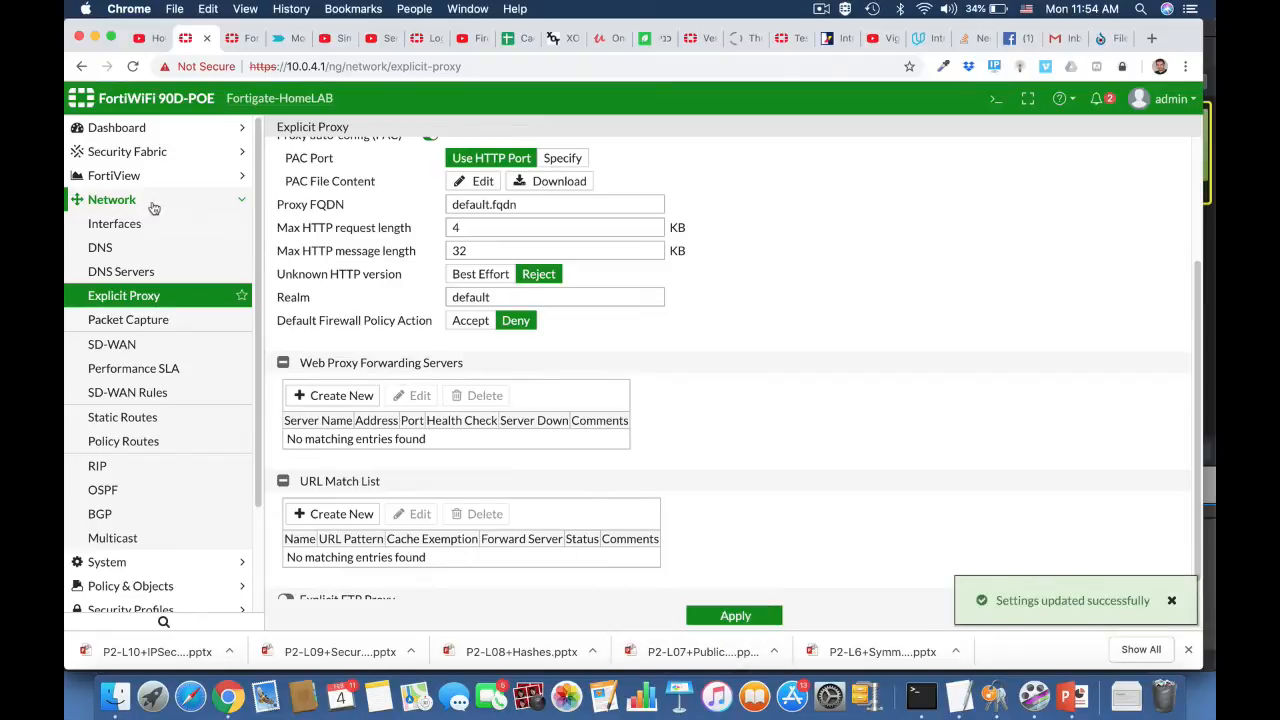
click(124, 225)
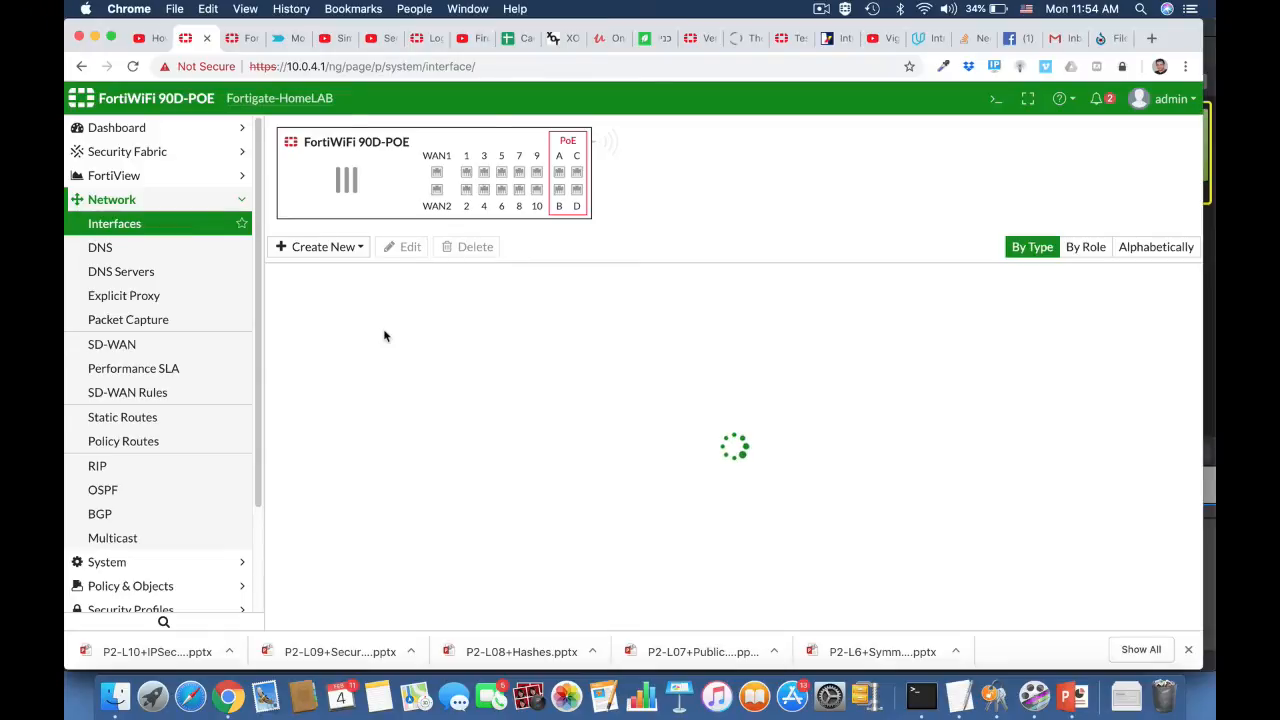
- Edit the internal (LAN) interface and expand its advanced DHCP server options
click(390, 360)
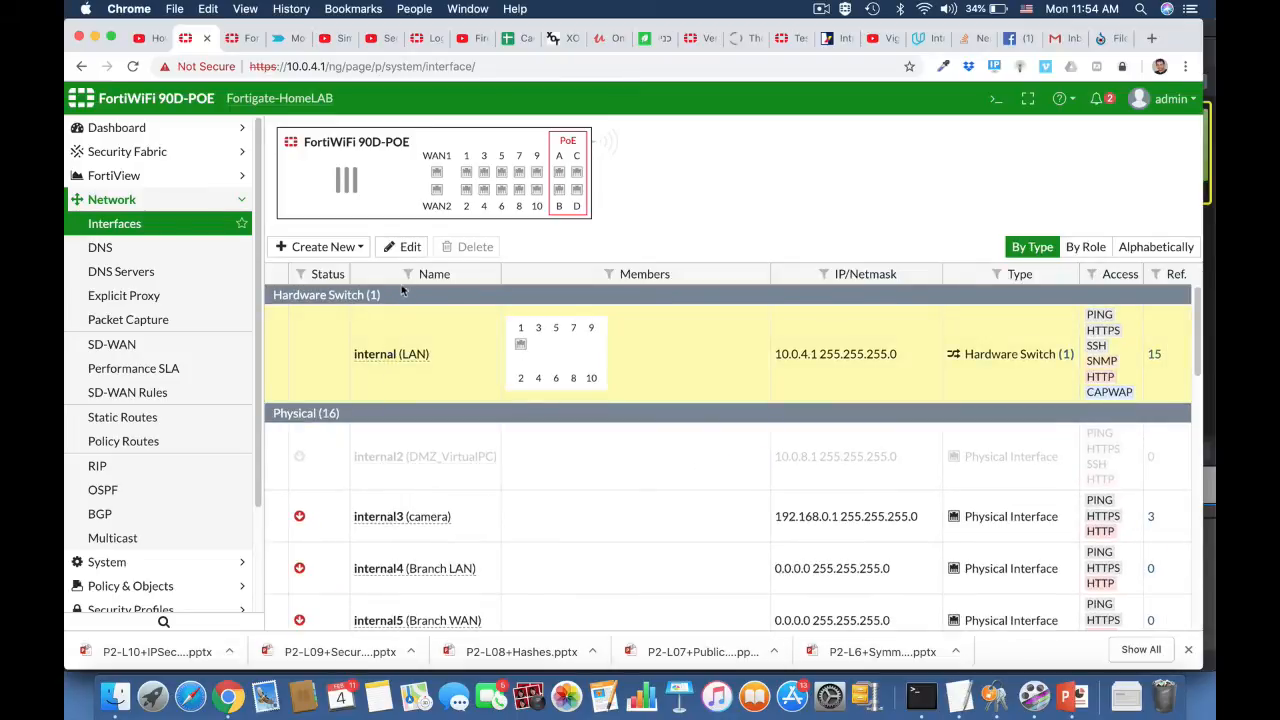
click(403, 248)
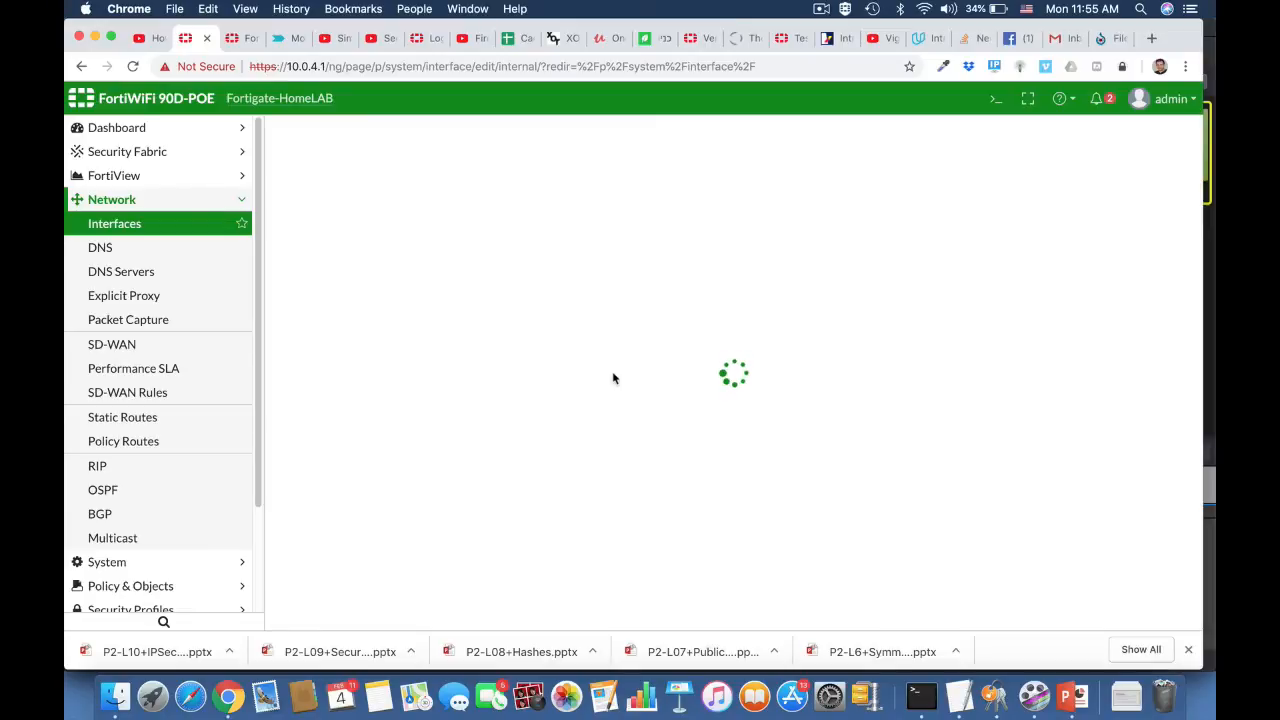
scroll(613, 378, down, 3)
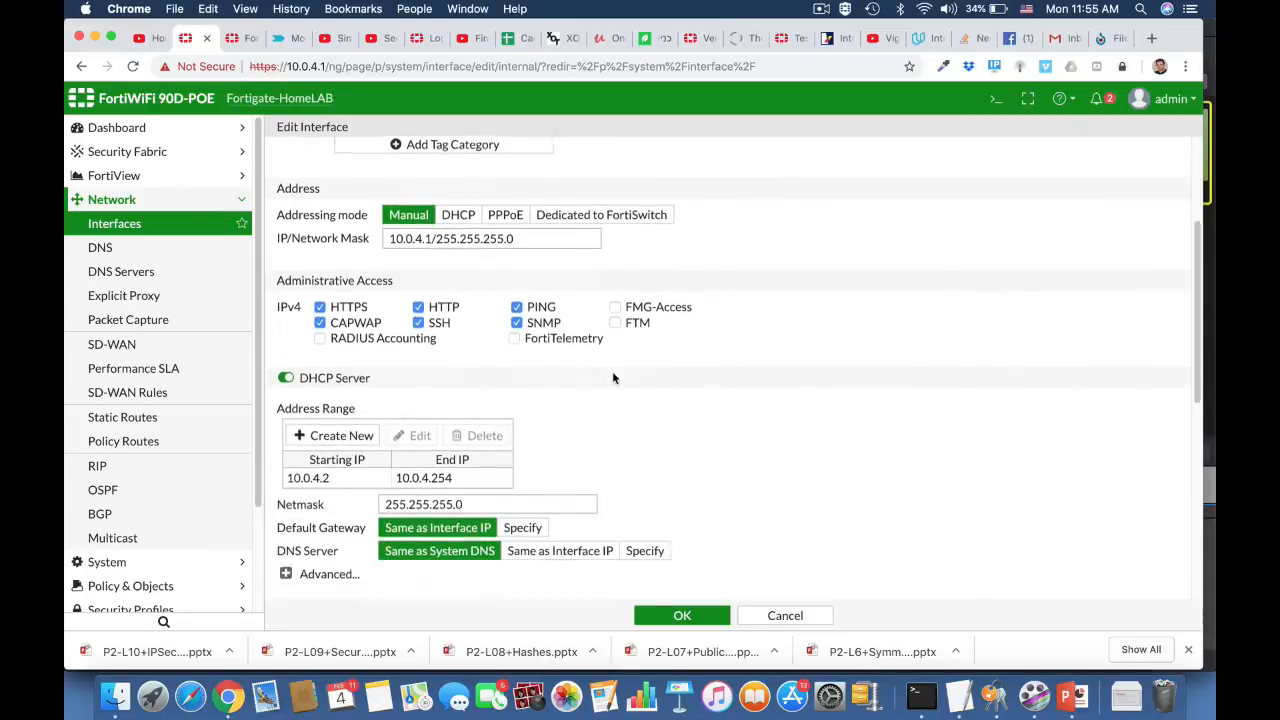
scroll(612, 375, down, 4)
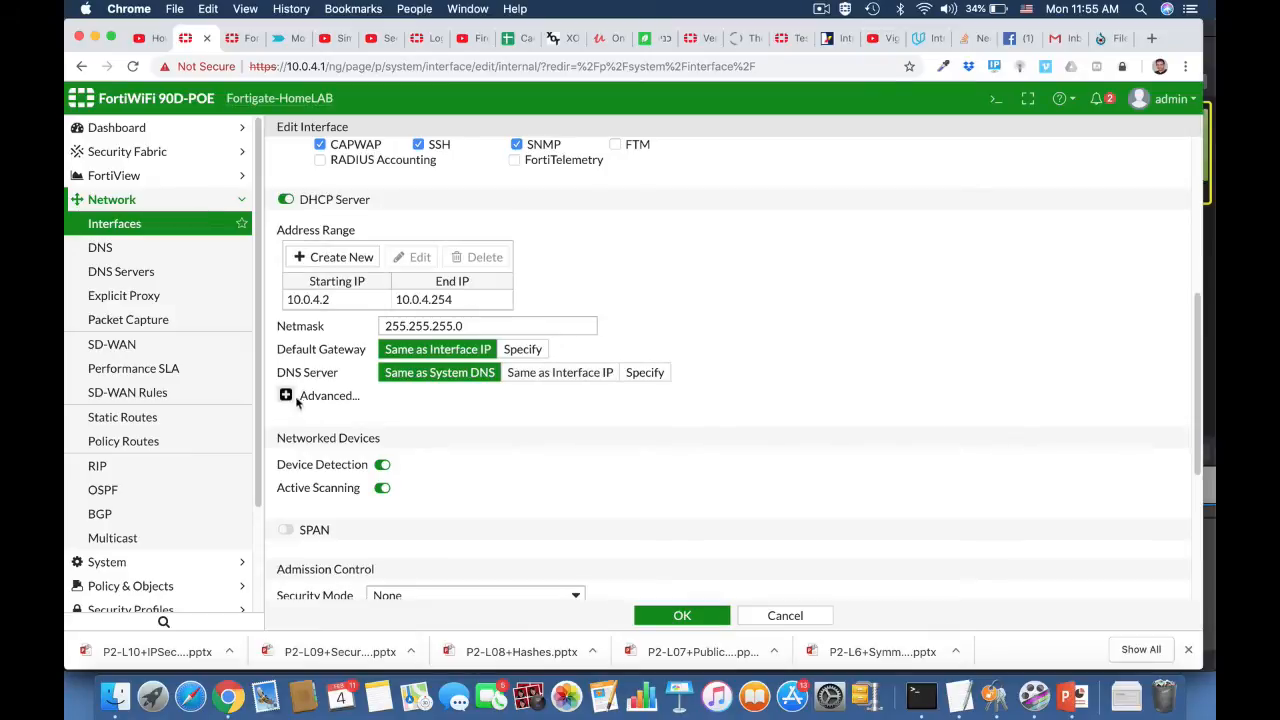
click(287, 397)
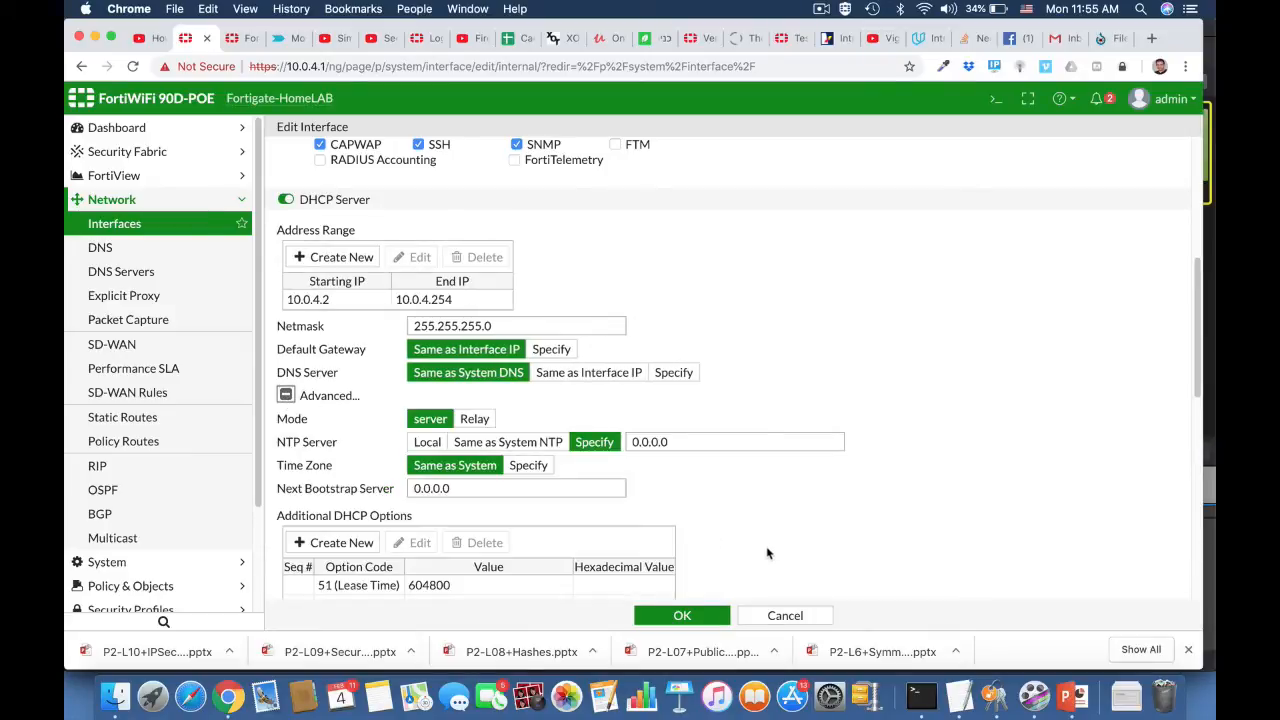
- Add an additional DHCP option of type Specify (String) with code 252
scroll(760, 549, down, 3)
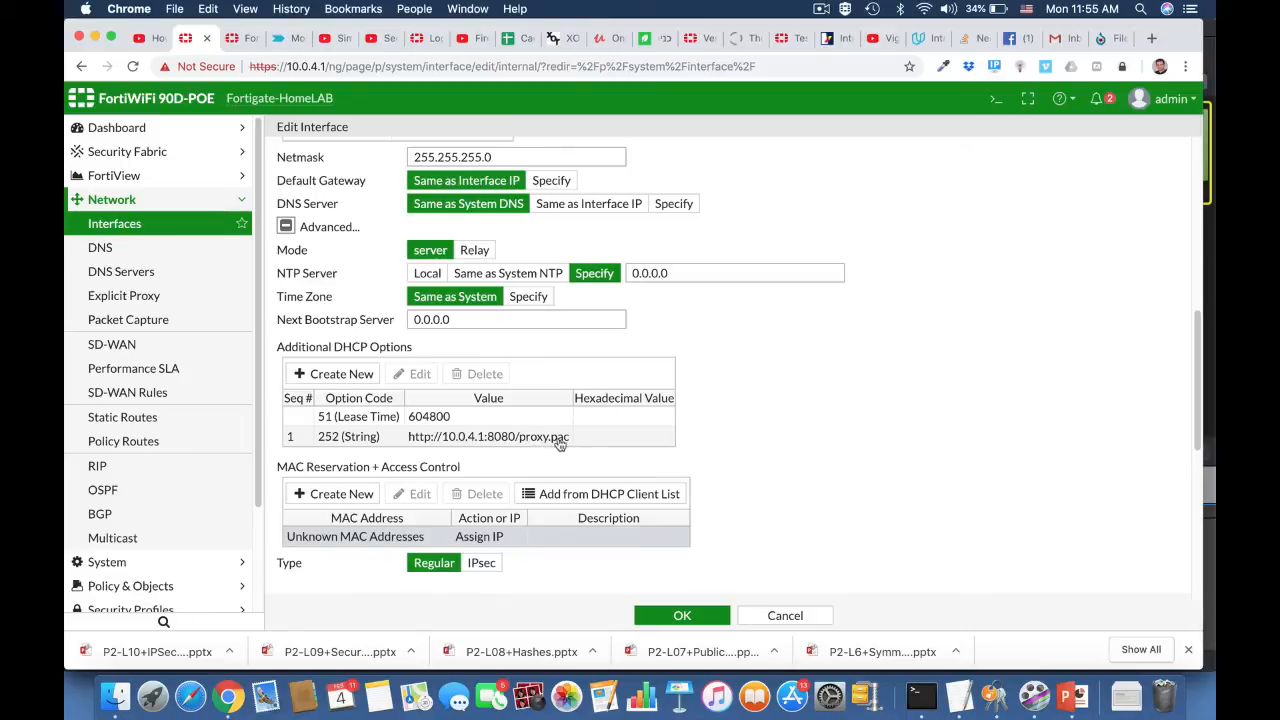
click(338, 374)
click(351, 459)
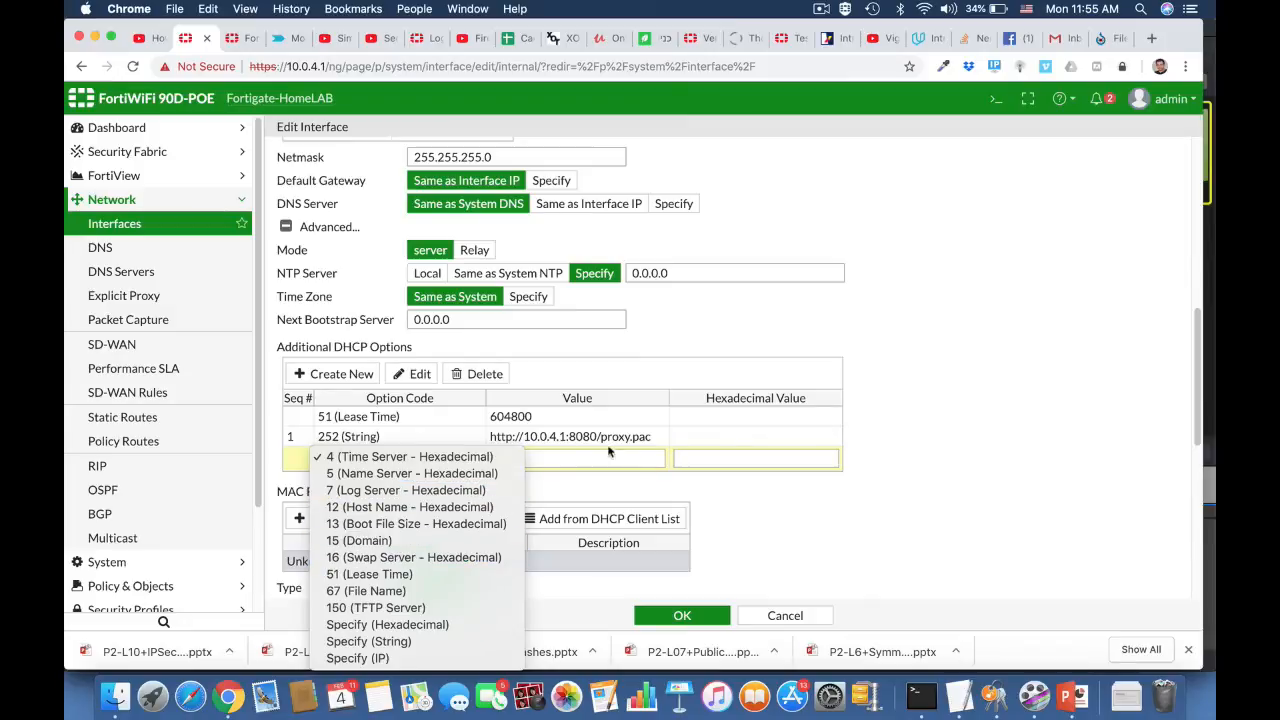
click(444, 642)
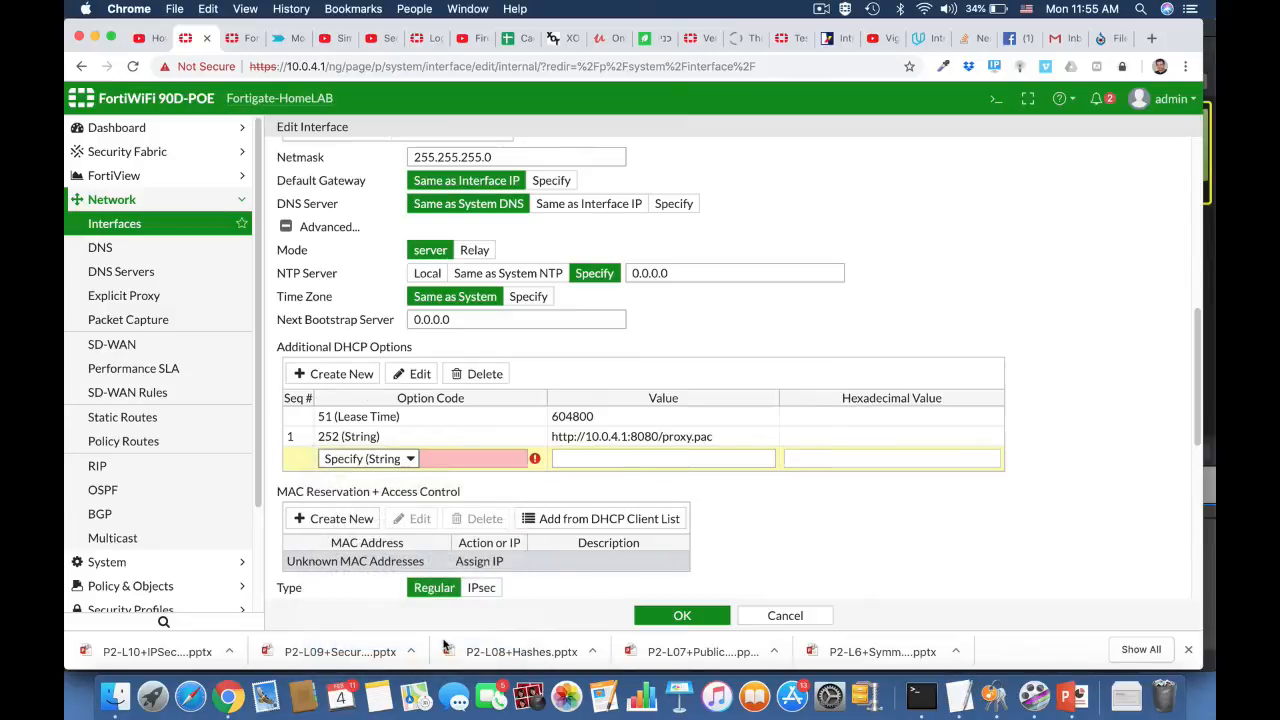
click(449, 459)
text(2)
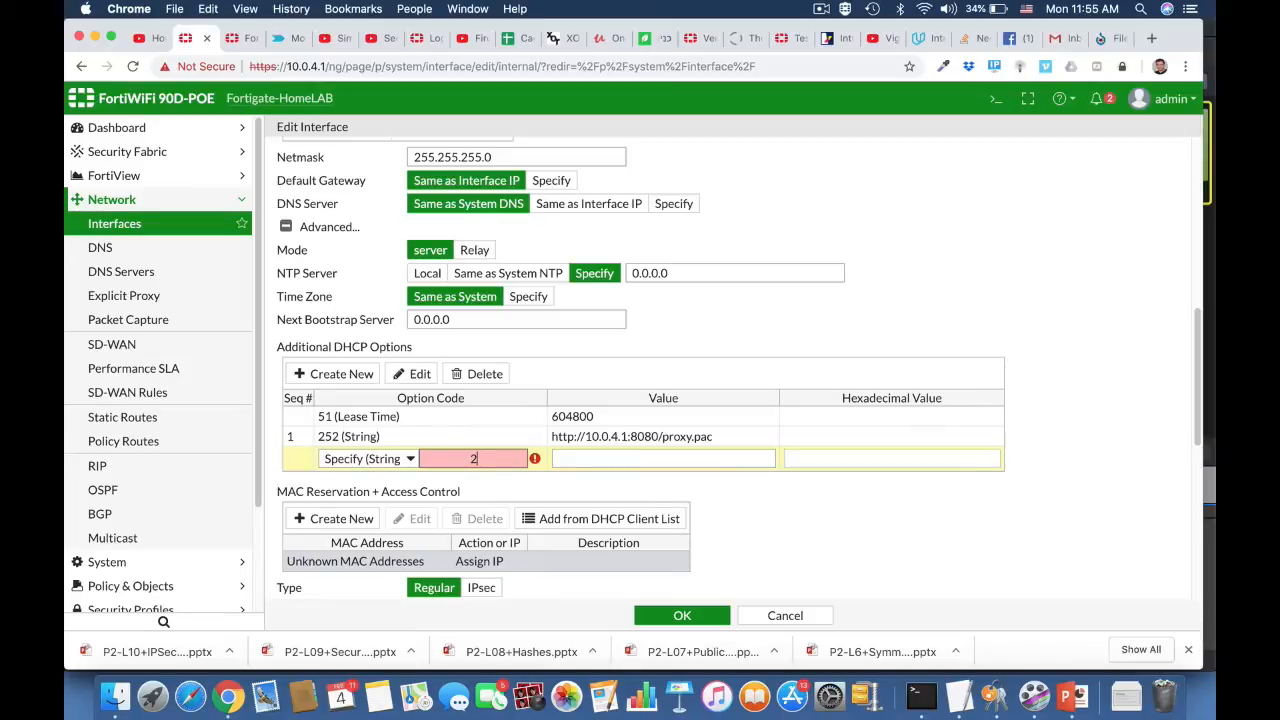
text(52)
click(599, 461)
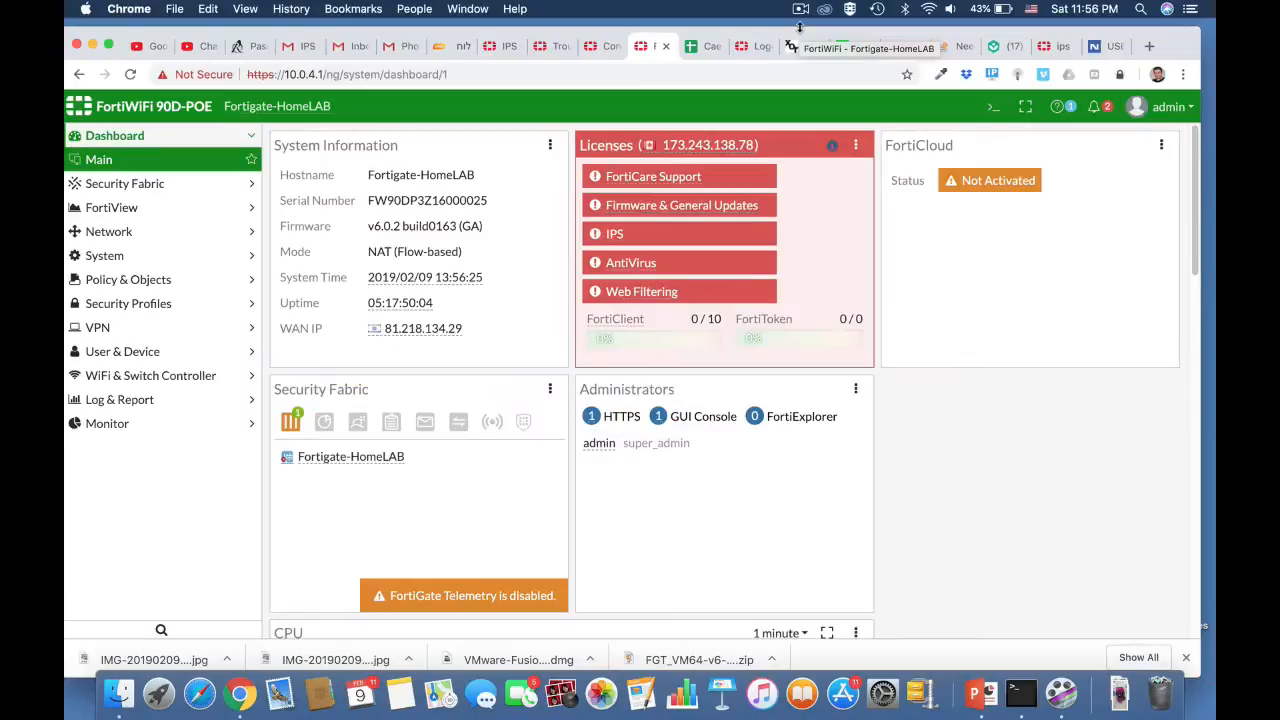
- Start a new IPv4 DoS policy on LAN (internal) with source all, destination all and service ALL
click(166, 281)
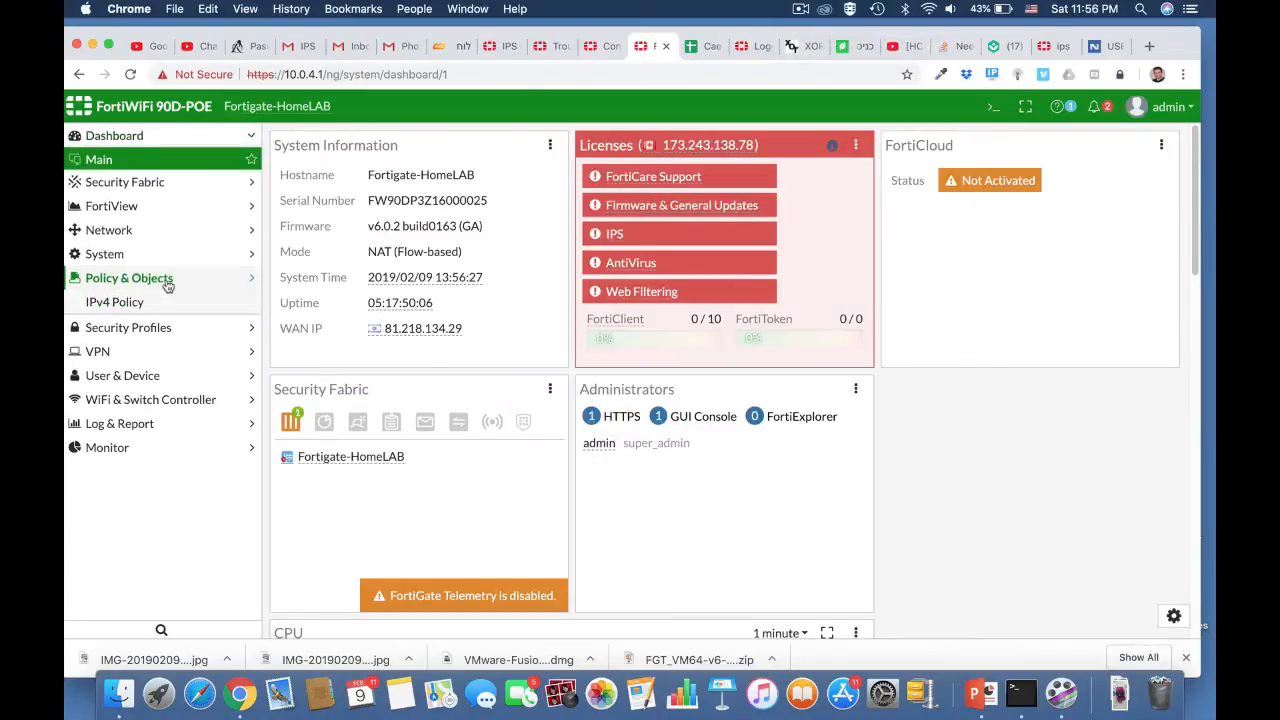
click(150, 305)
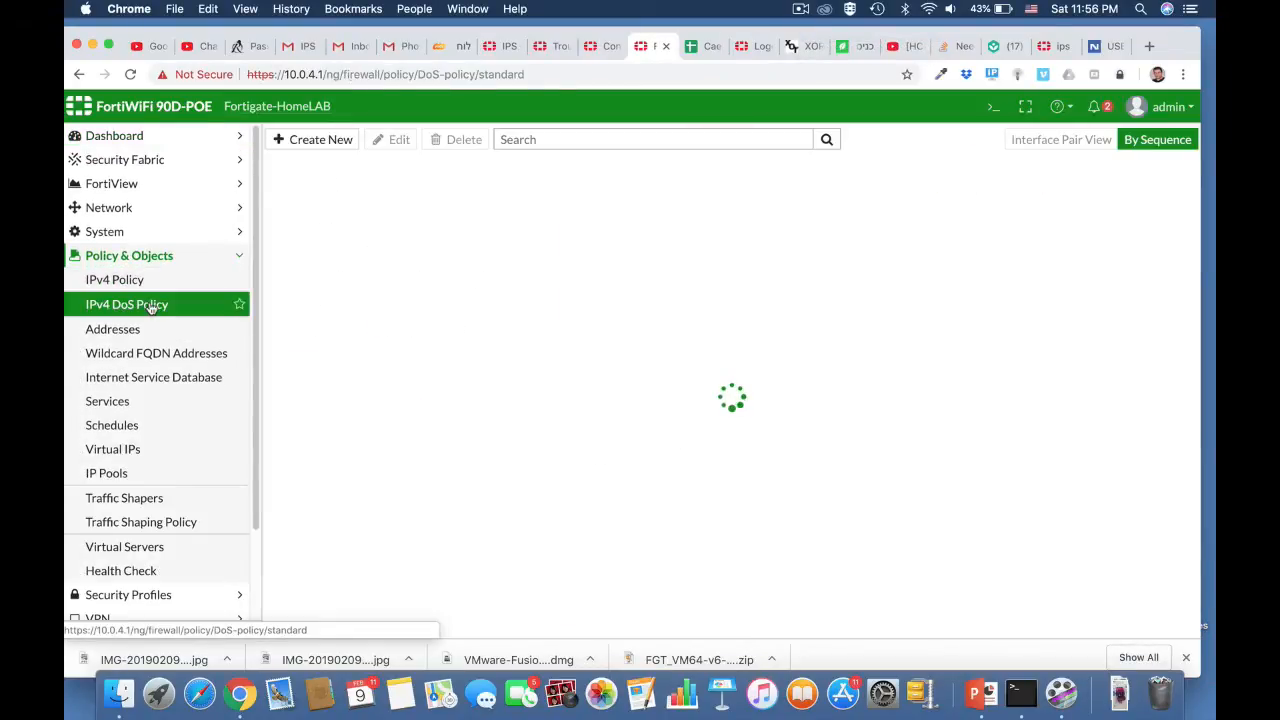
click(328, 140)
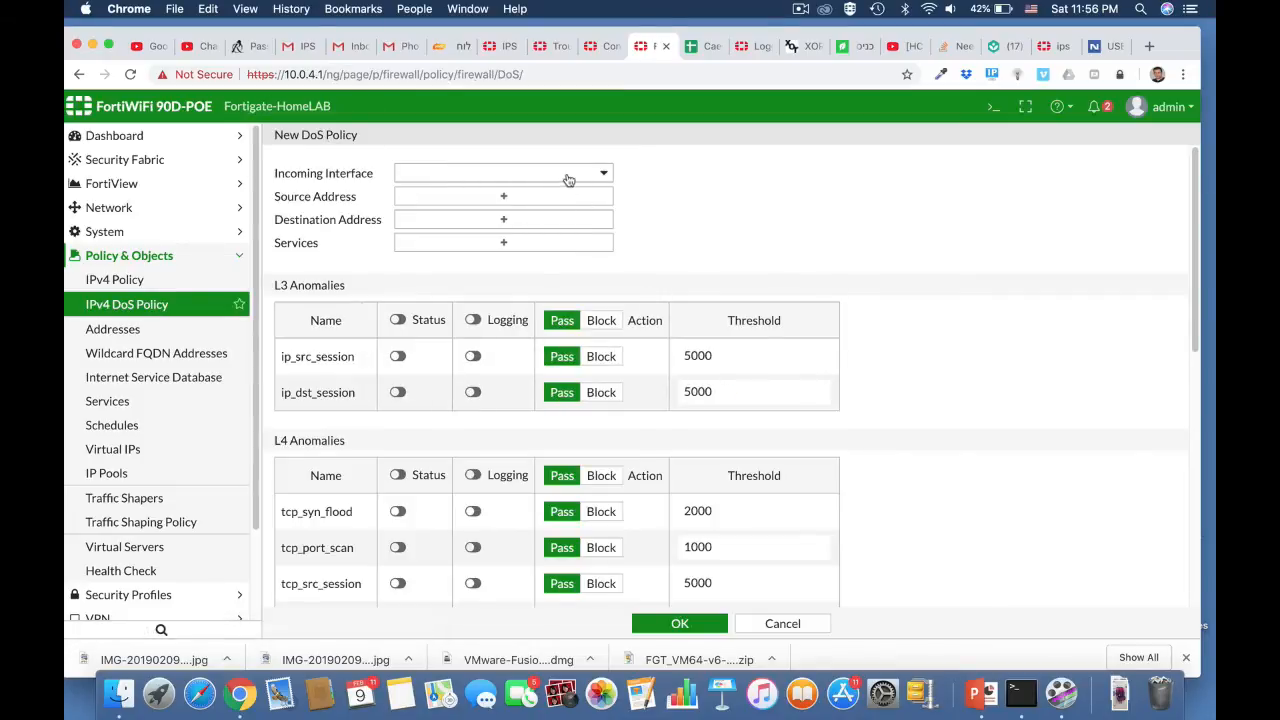
click(567, 177)
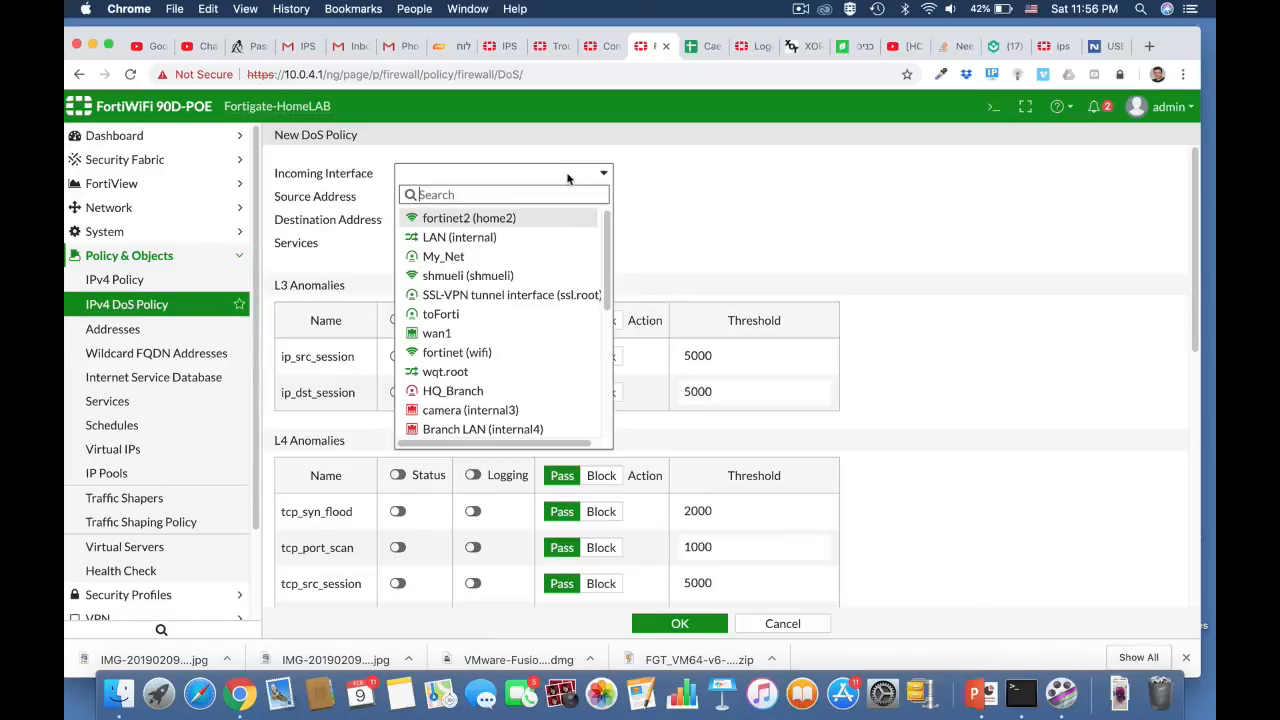
click(496, 238)
click(507, 205)
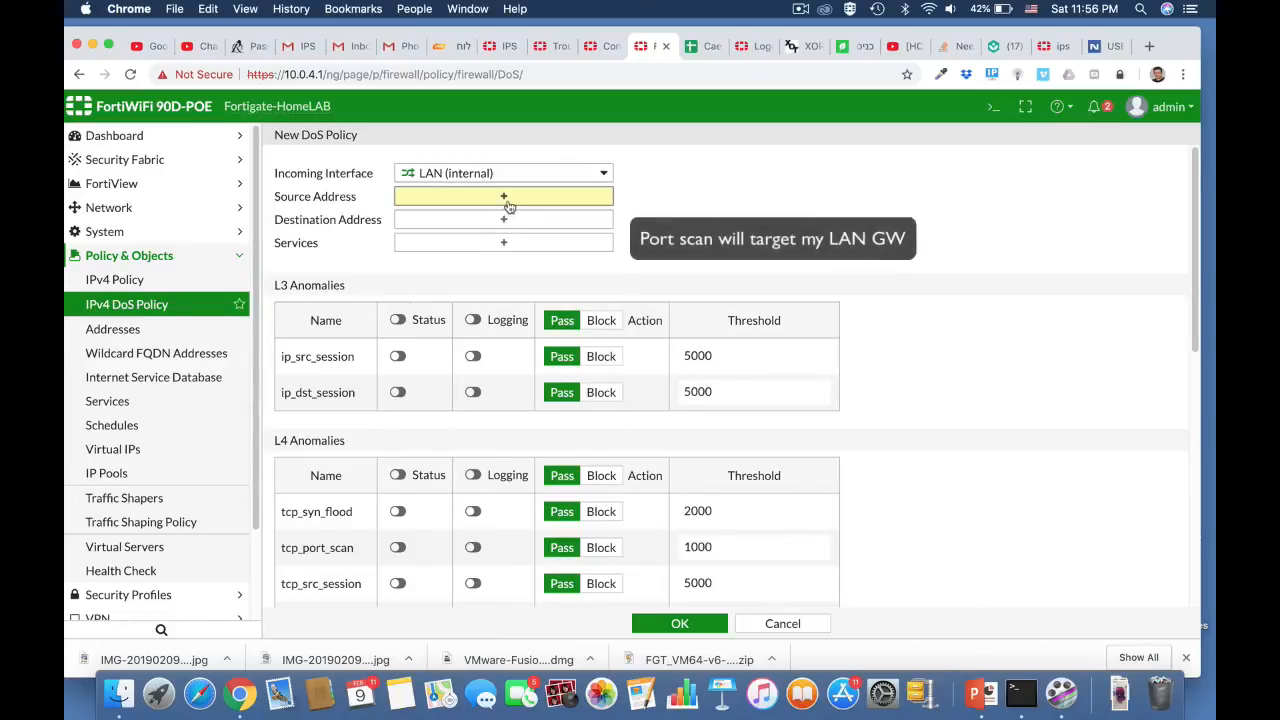
click(995, 203)
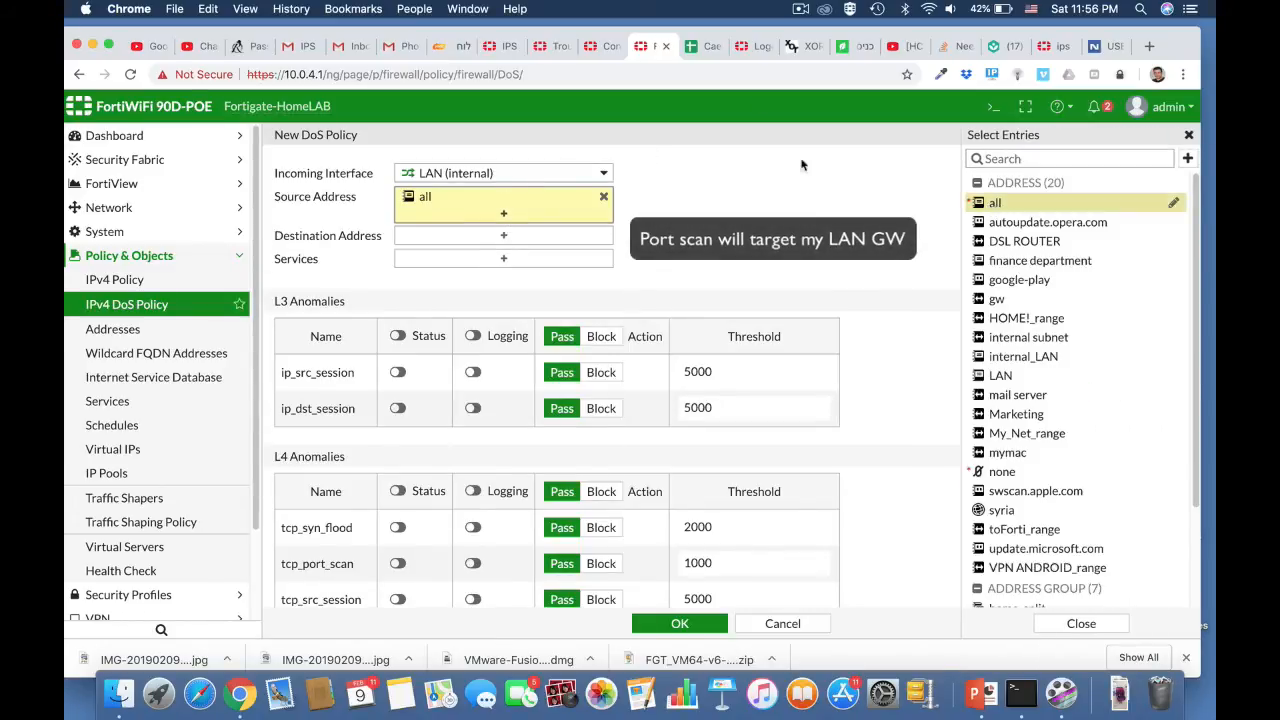
click(513, 236)
click(995, 203)
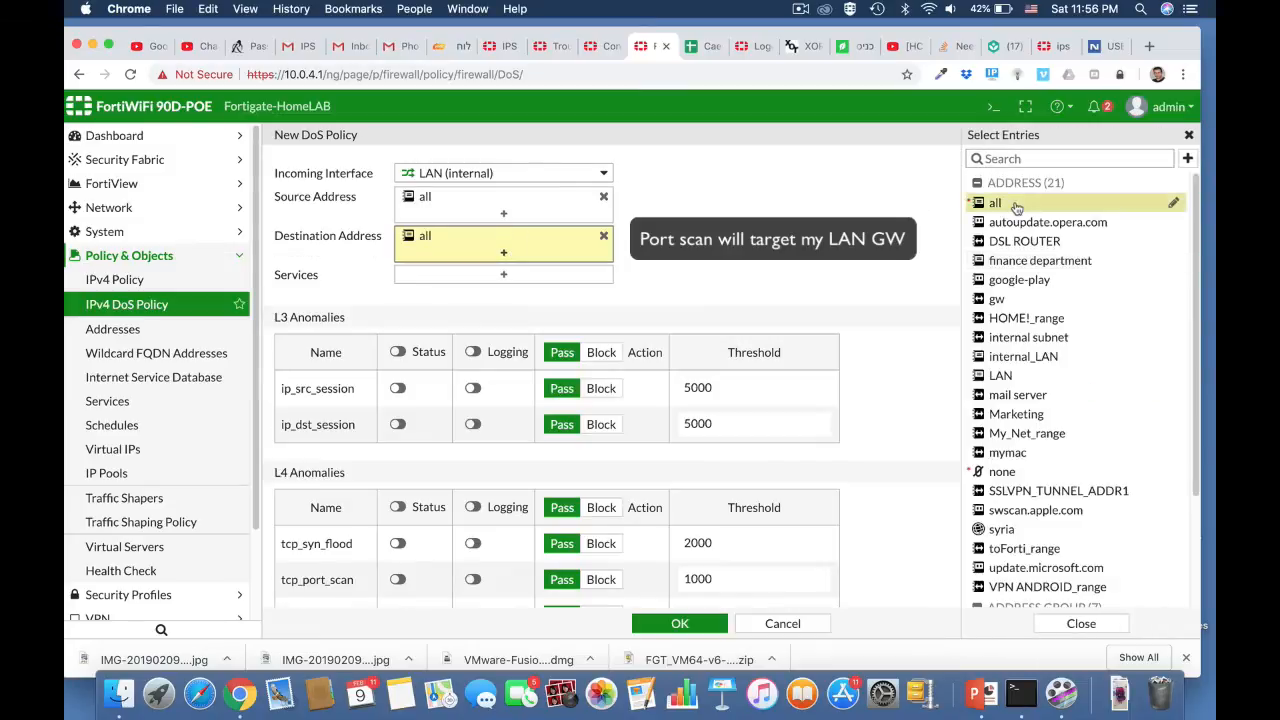
click(552, 277)
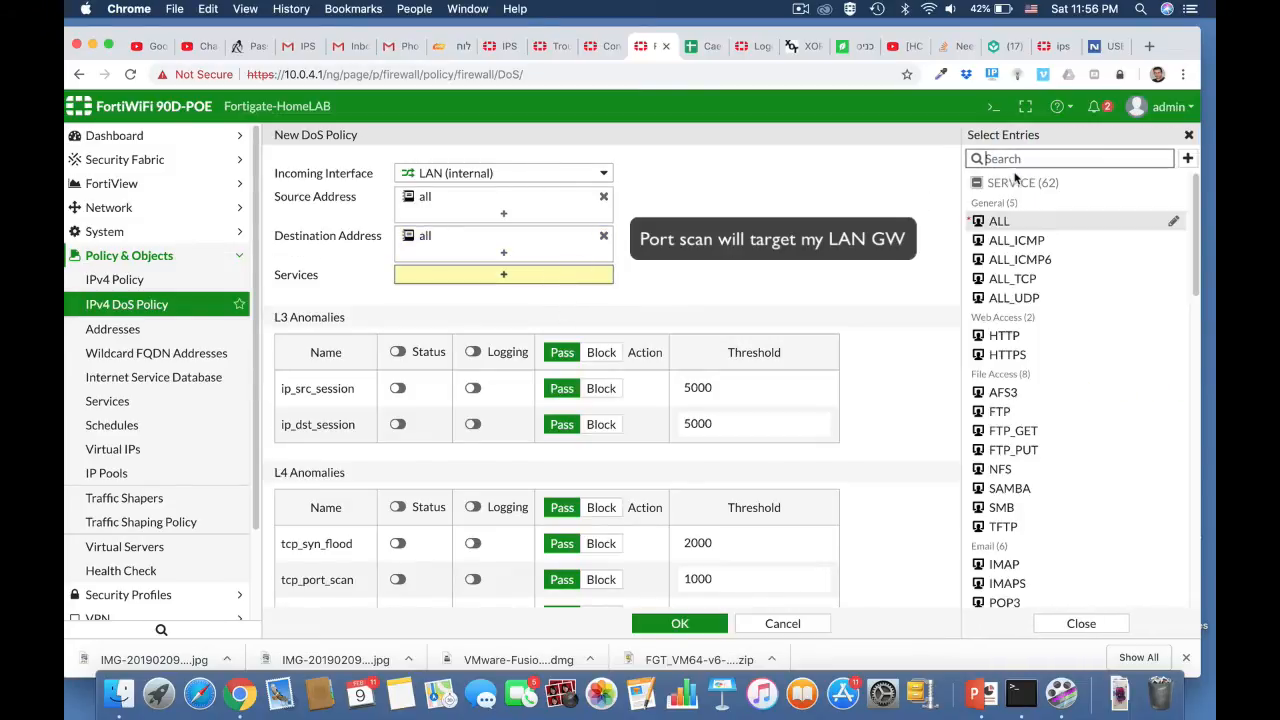
click(996, 220)
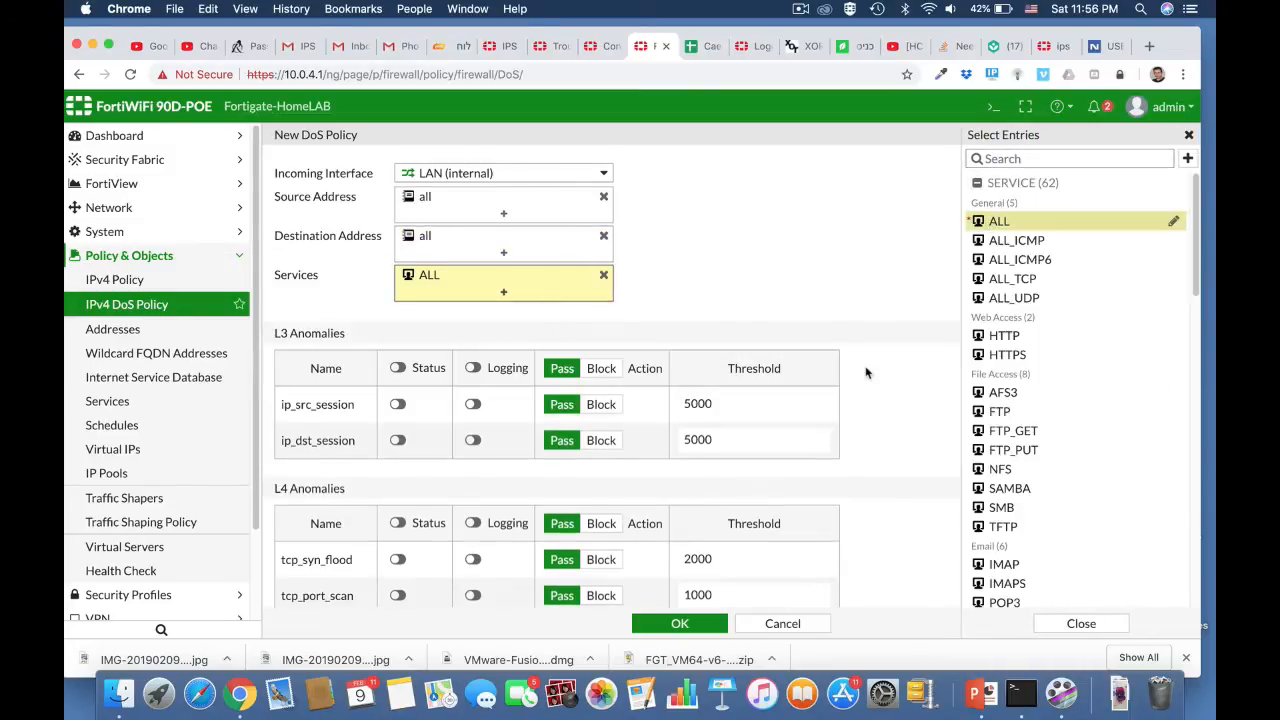
- Enable tcp_port_scan detection with logging and a threshold of 100
scroll(866, 373, down, 4)
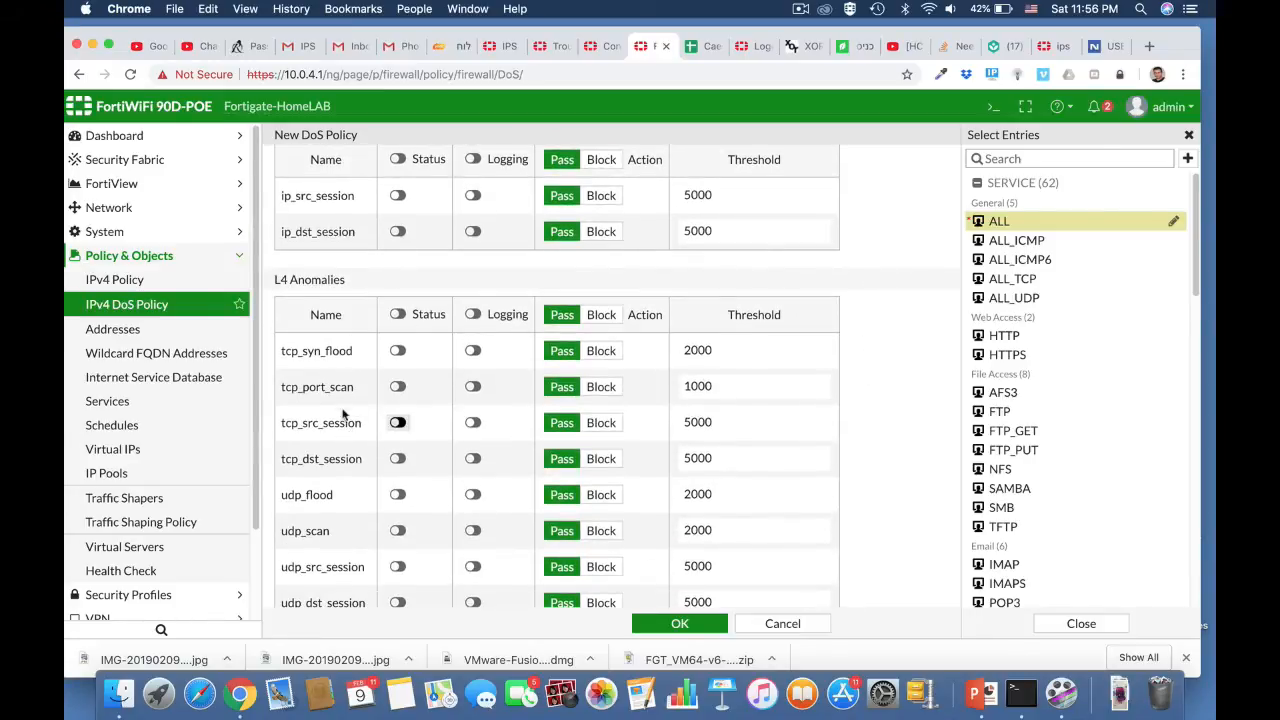
click(397, 386)
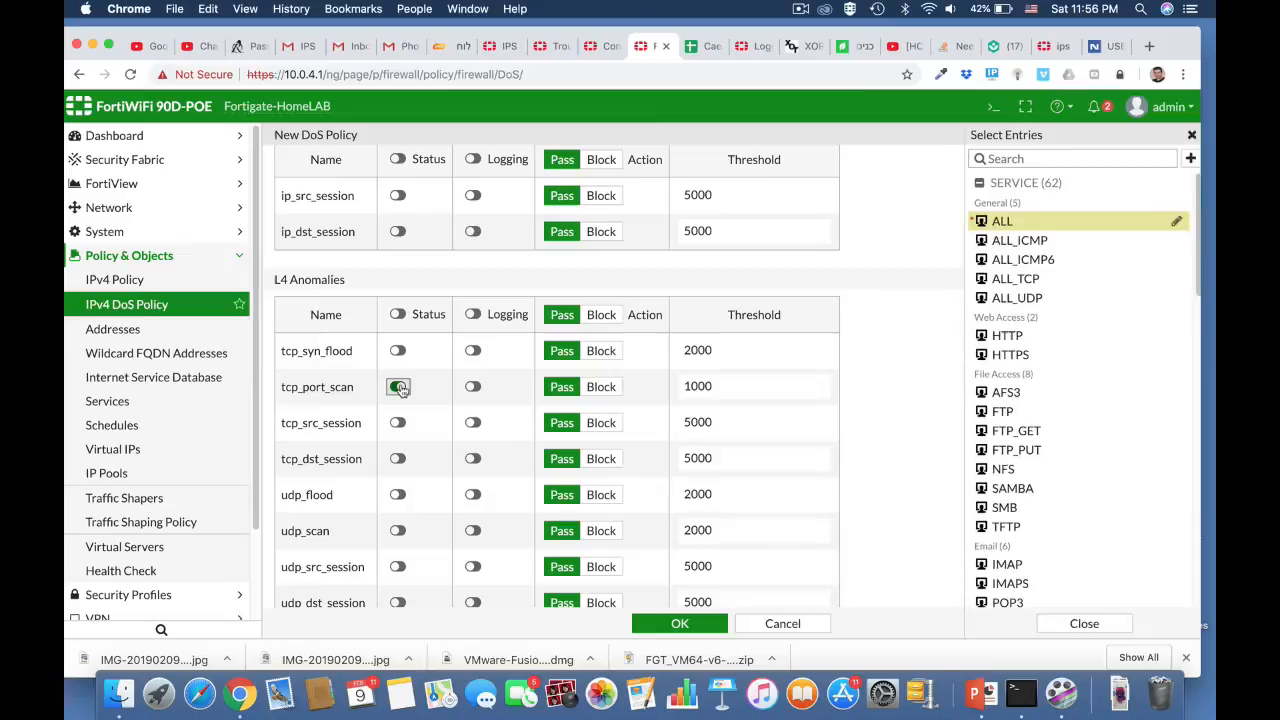
click(473, 388)
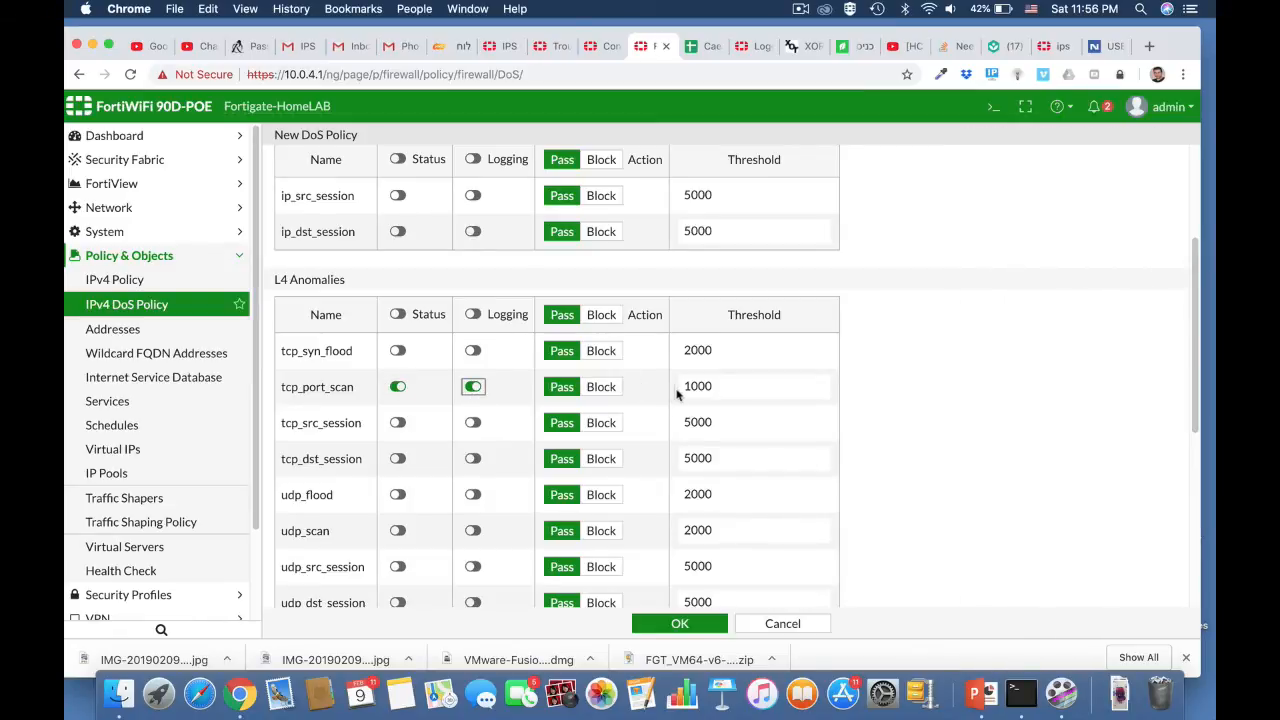
click(715, 387)
scroll(863, 490, down, 3)
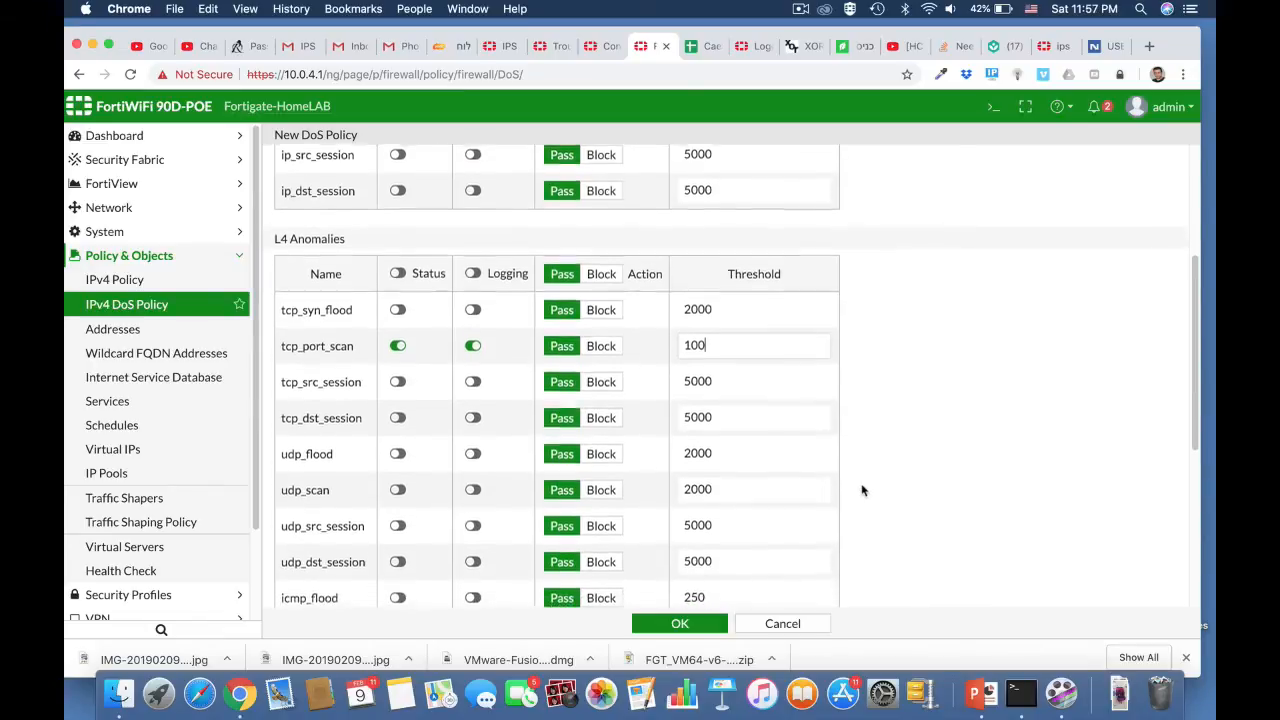
scroll(863, 490, down, 4)
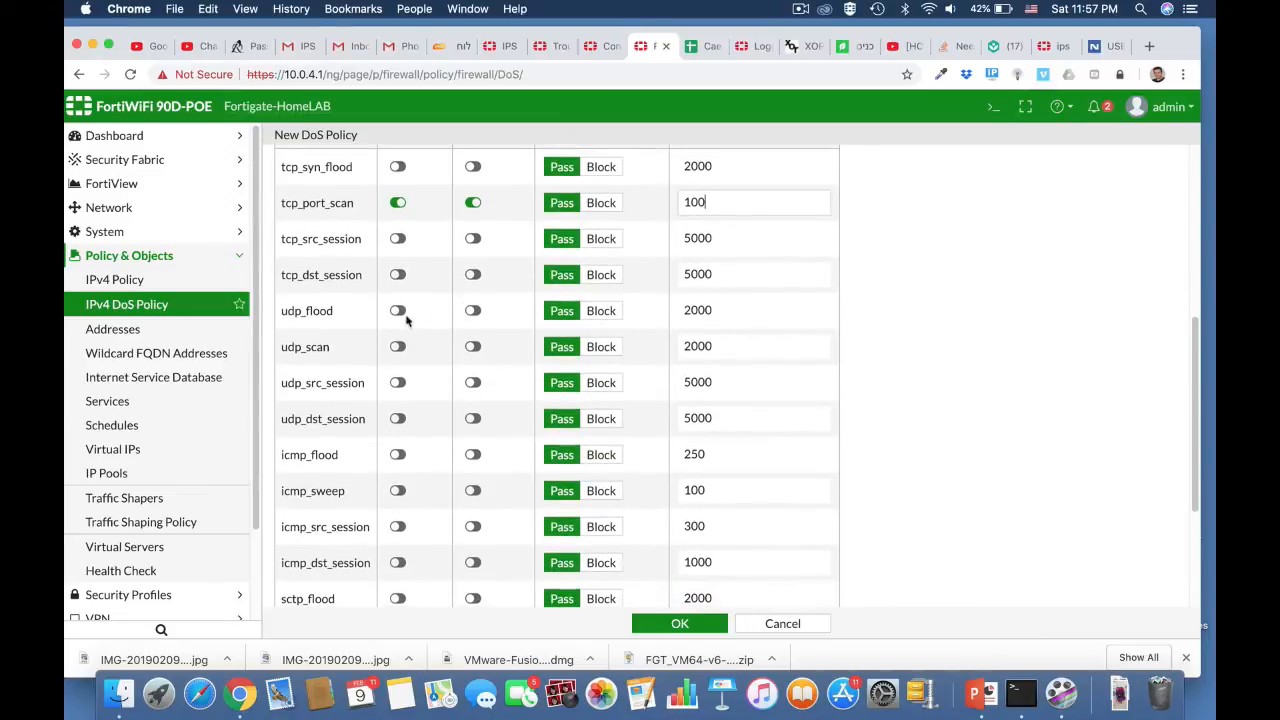
- Enable udp_scan detection with logging and a threshold of 1000, then save the policy
click(398, 347)
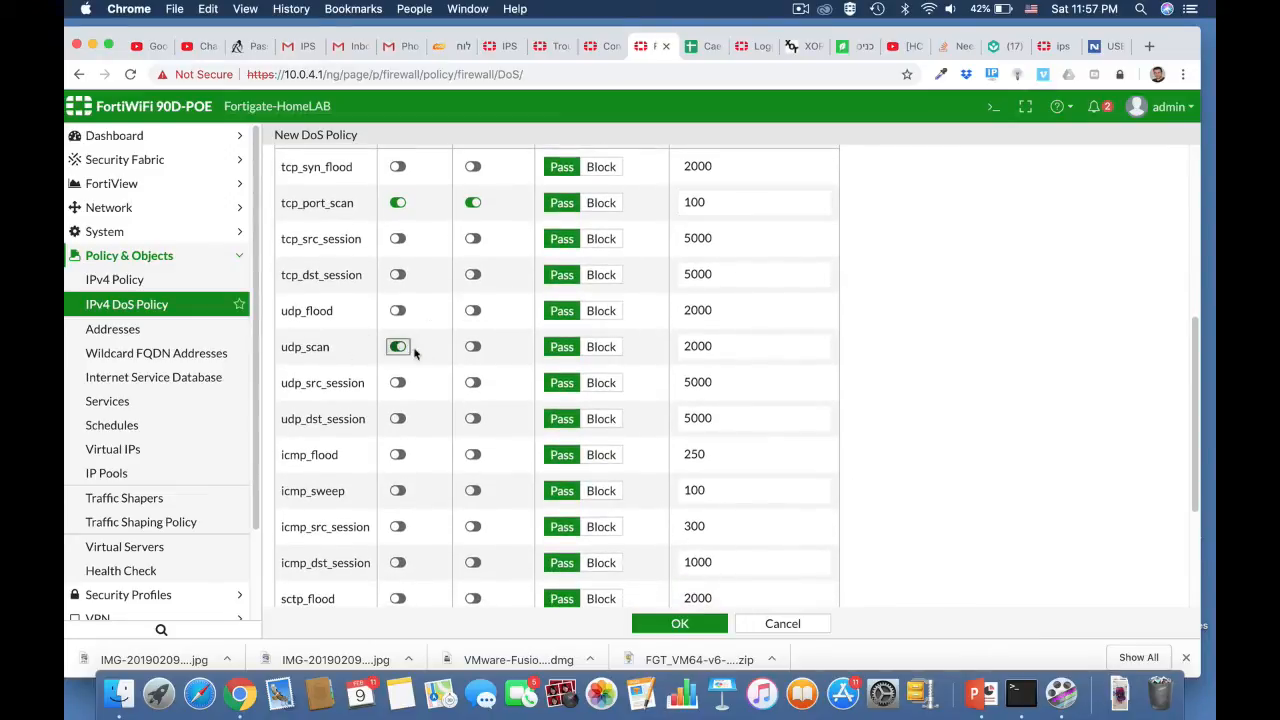
click(473, 346)
click(714, 346)
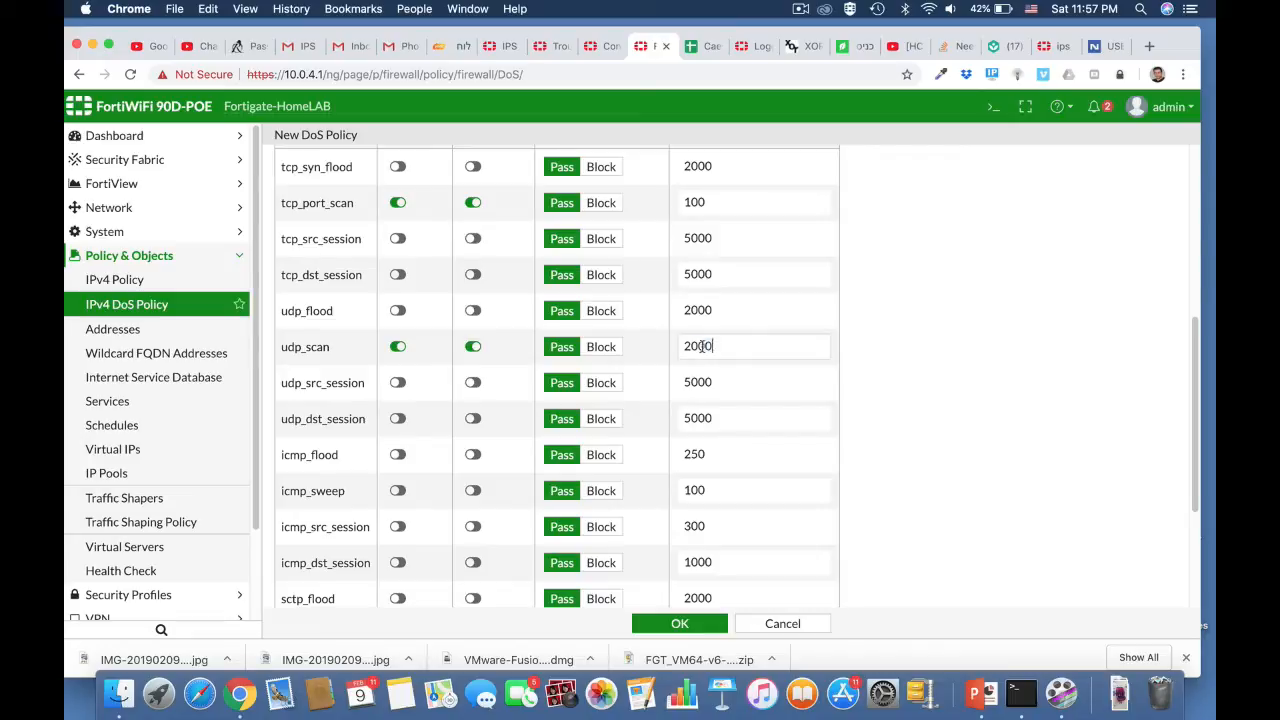
drag(714, 346, 652, 346)
text(10)
scroll(905, 516, down, 3)
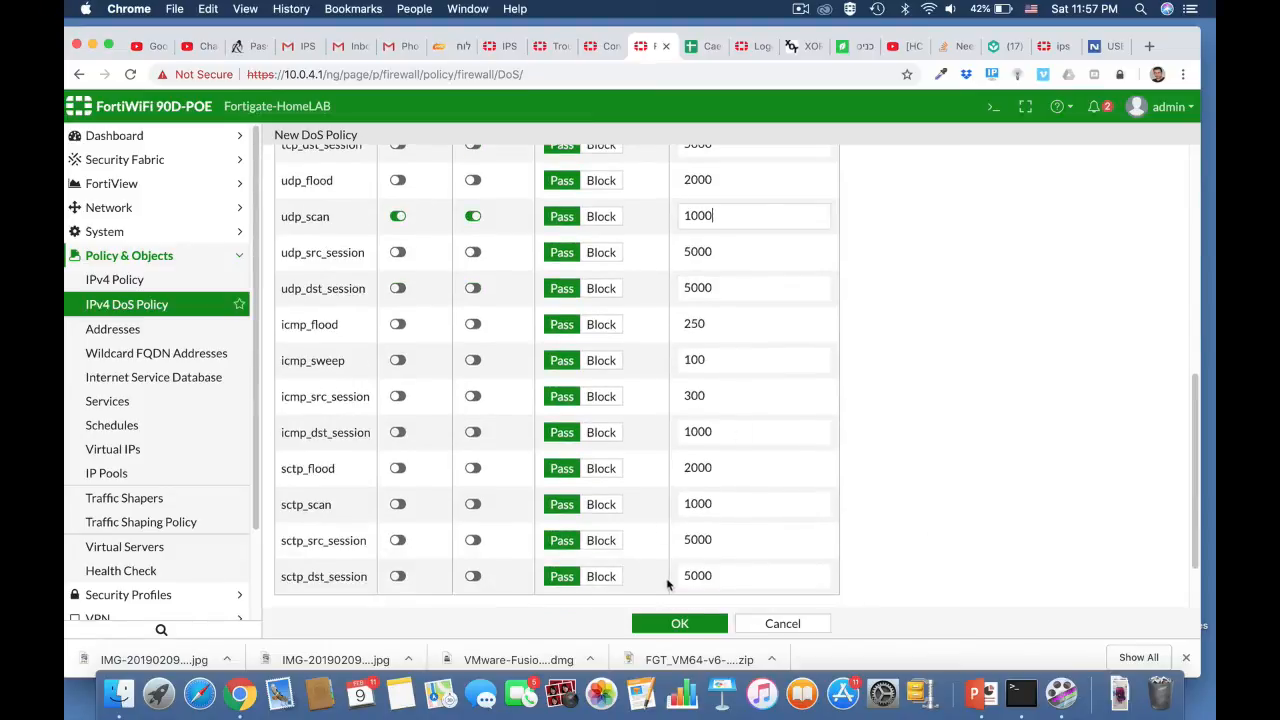
click(687, 623)
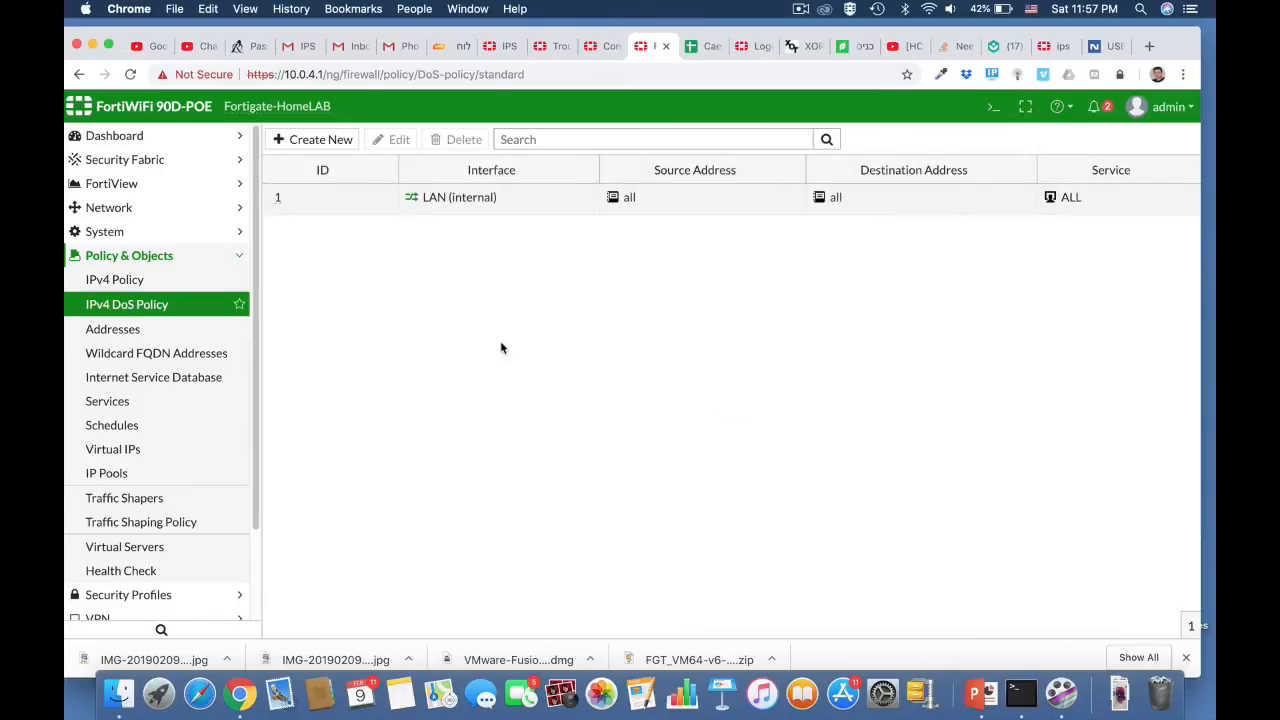
- Run 'nmap 10.0.4.1' in Terminal and review the open ports, including 8080
key(super+Tab)
key(super+Tab)
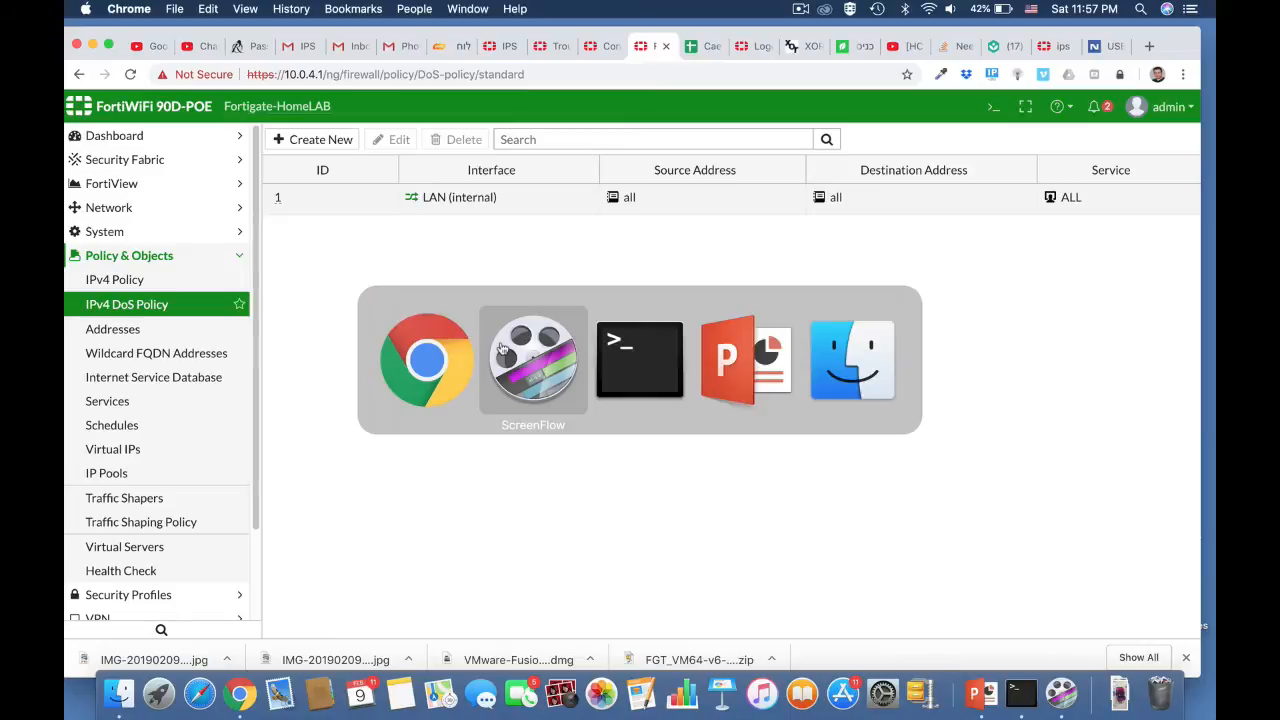
text(nmap 1)
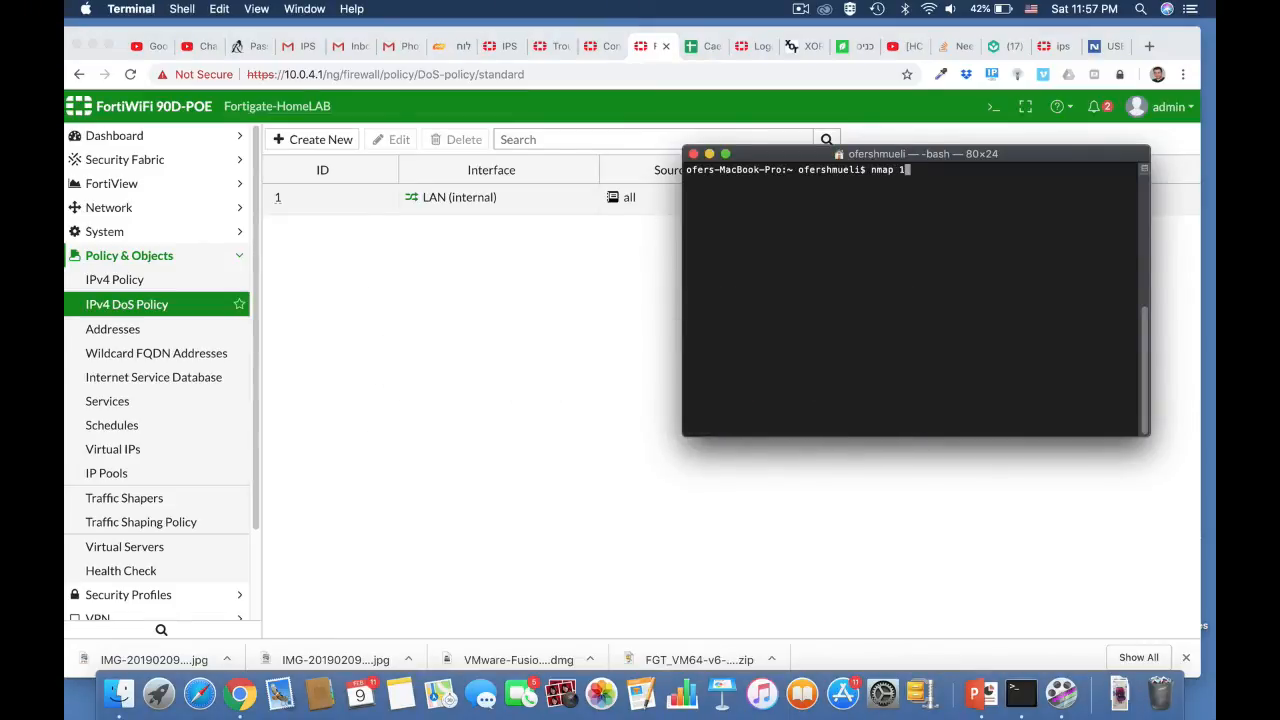
text(0.0.4.1)
key(Return)
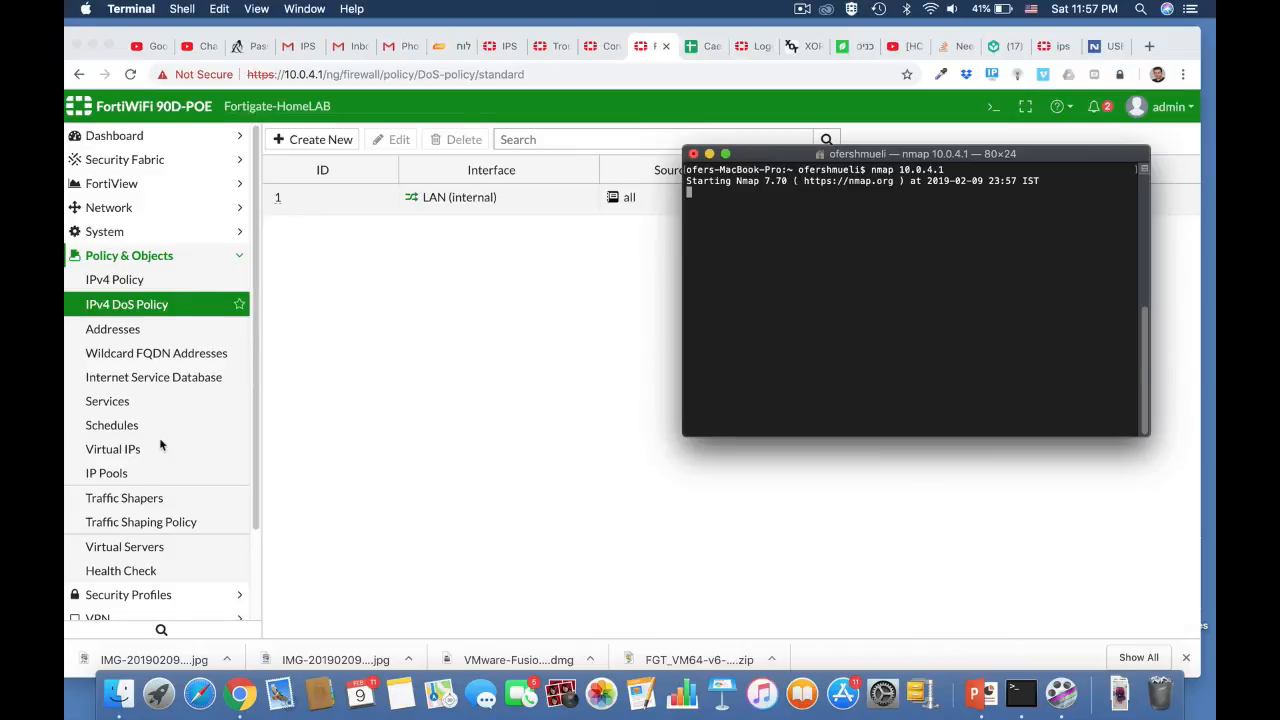
scroll(159, 437, down, 3)
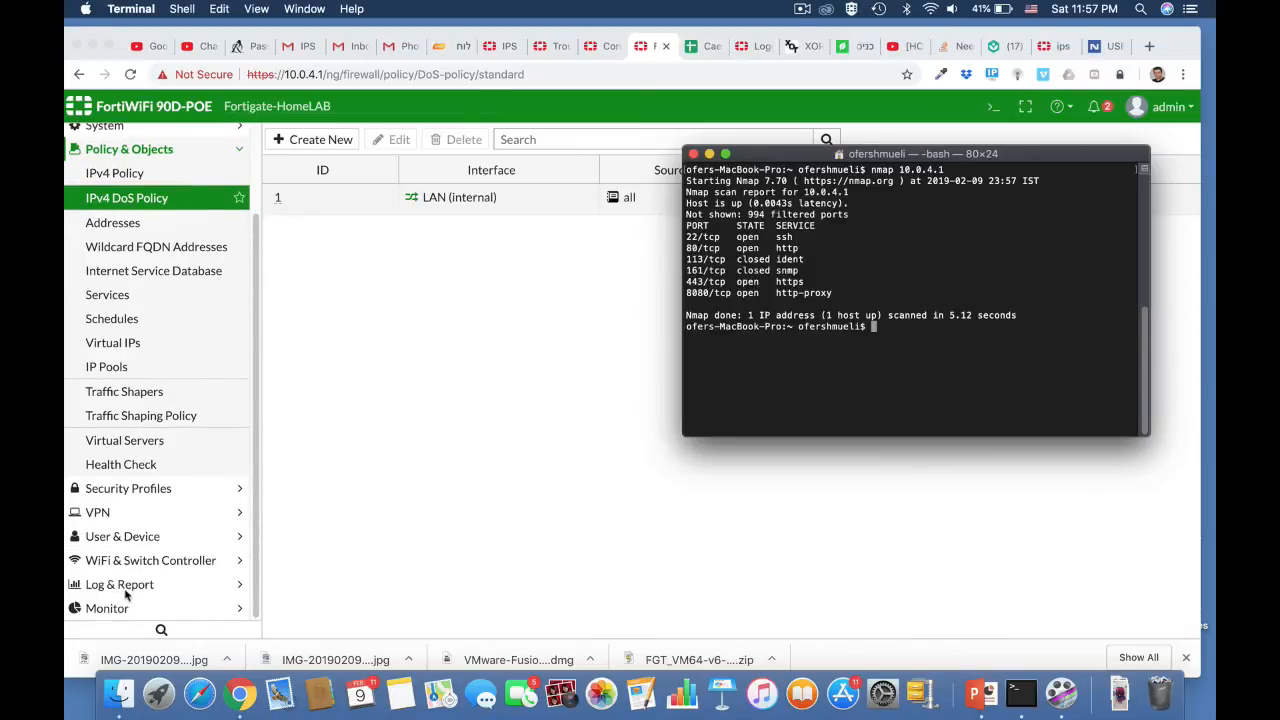
- Open the Anomaly log and view details of the second tcp_port_scan entry from 10.0.4.6
click(123, 590)
click(119, 585)
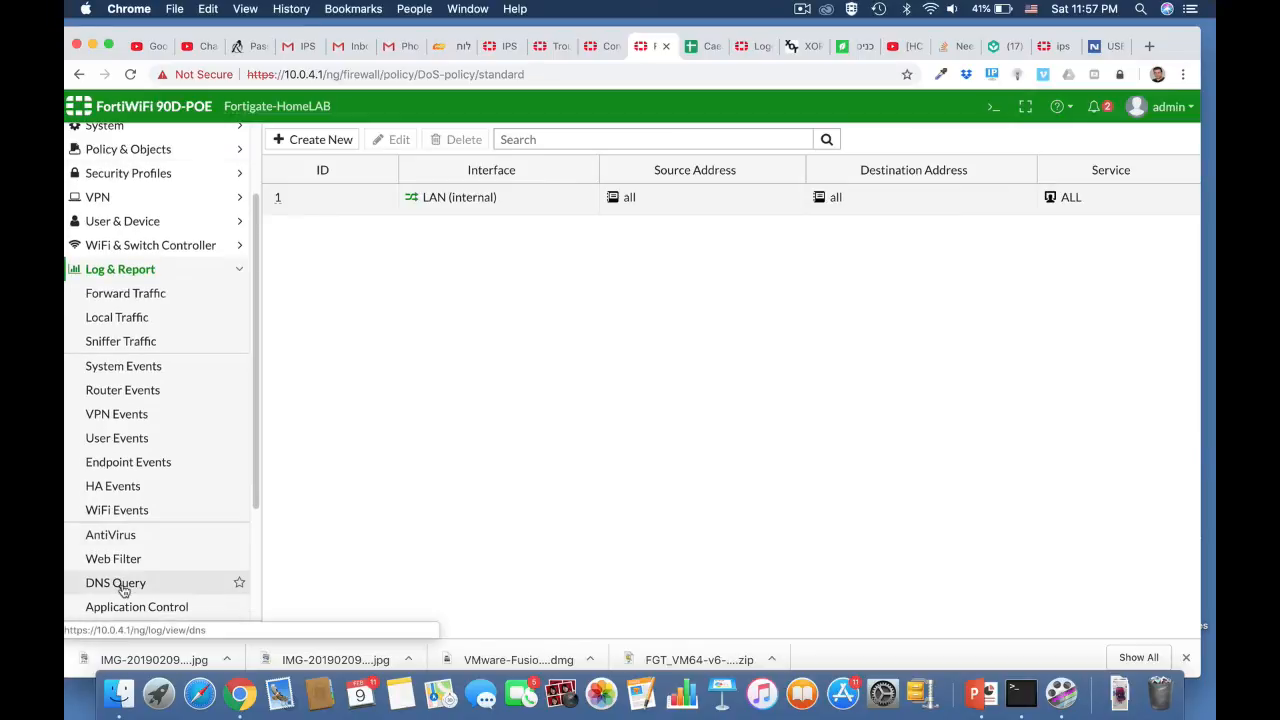
scroll(128, 553, down, 5)
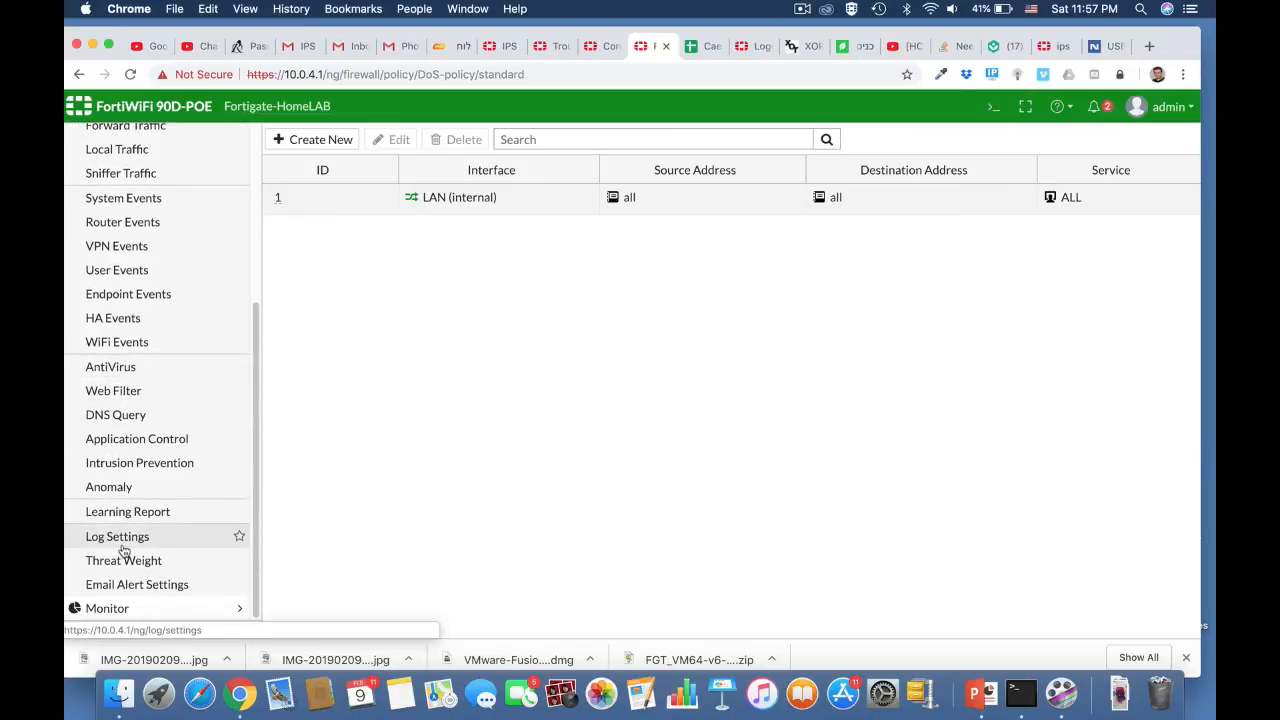
click(123, 492)
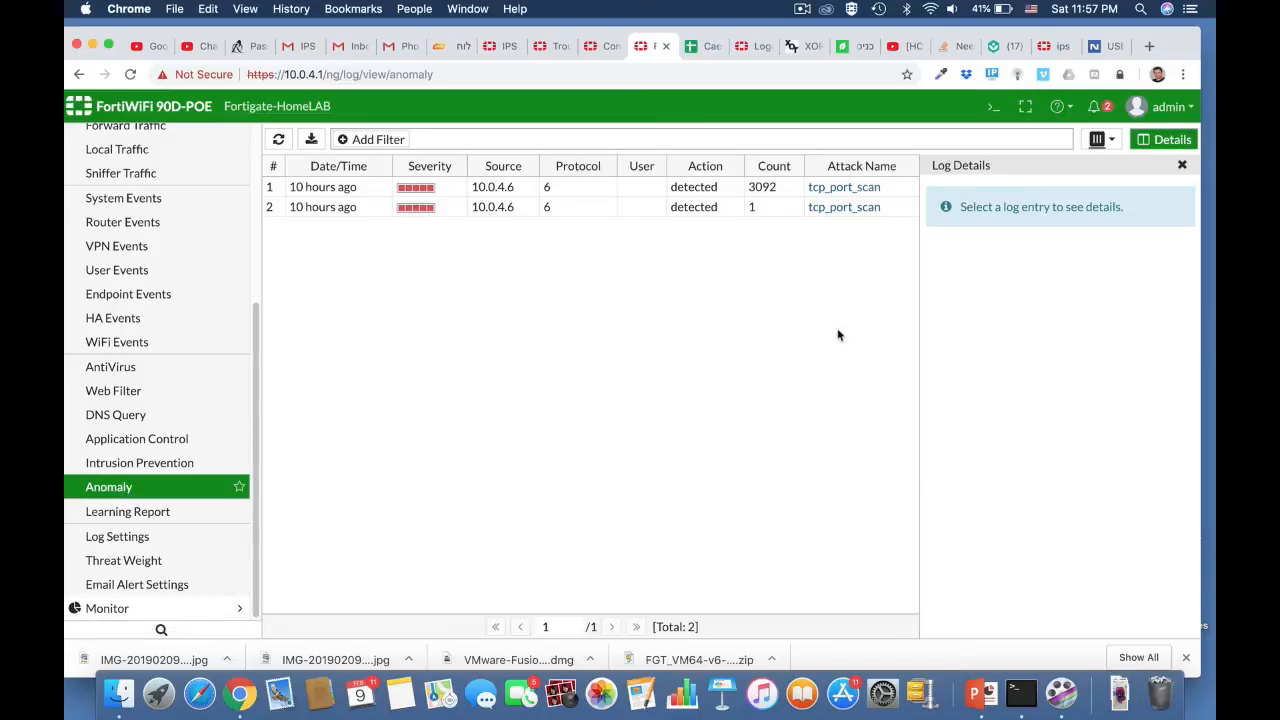
double_click(492, 206)
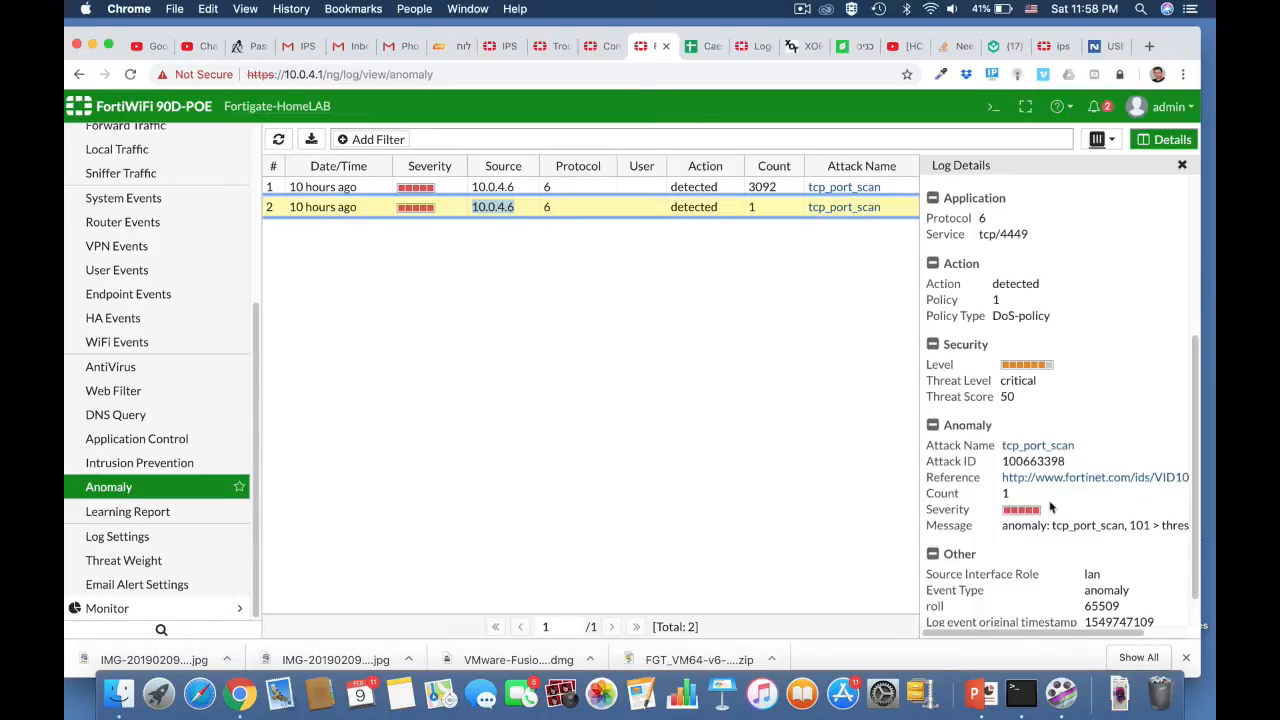
scroll(1057, 512, down, 2)
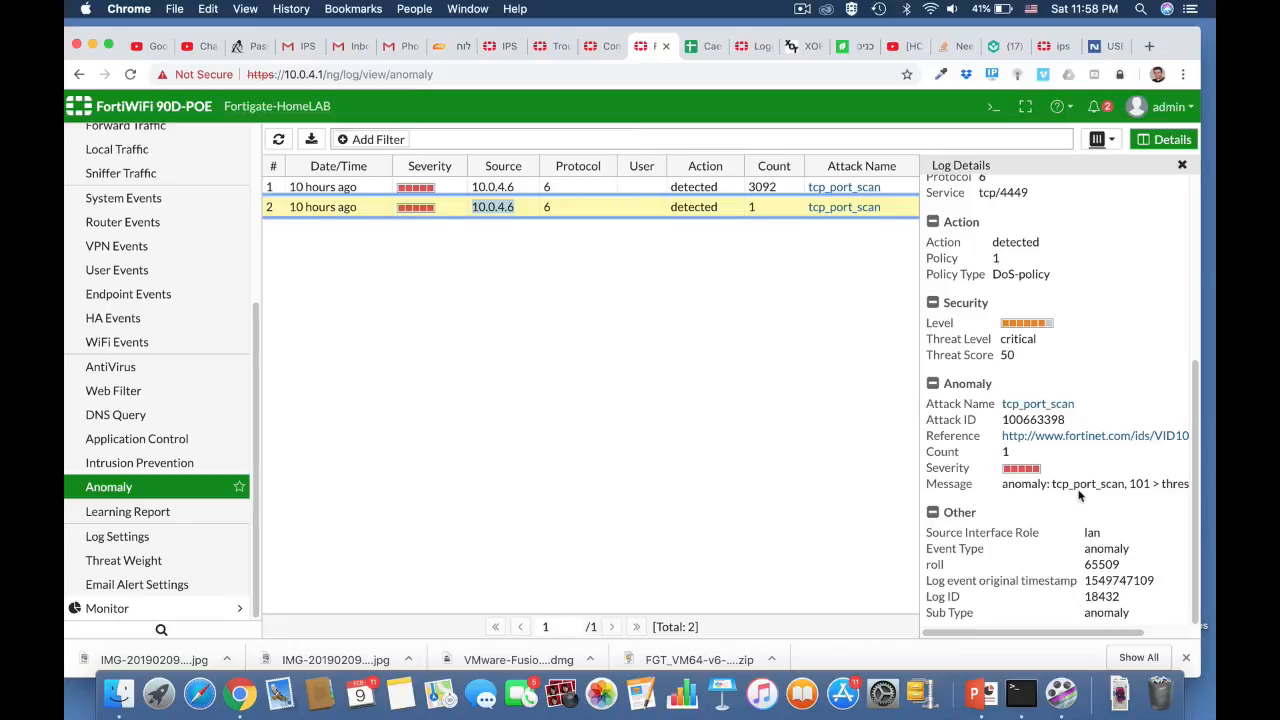
- Open the FortiGuard encyclopedia entry for tcp_port_scan (ID 100663398) and read its description
click(1053, 437)
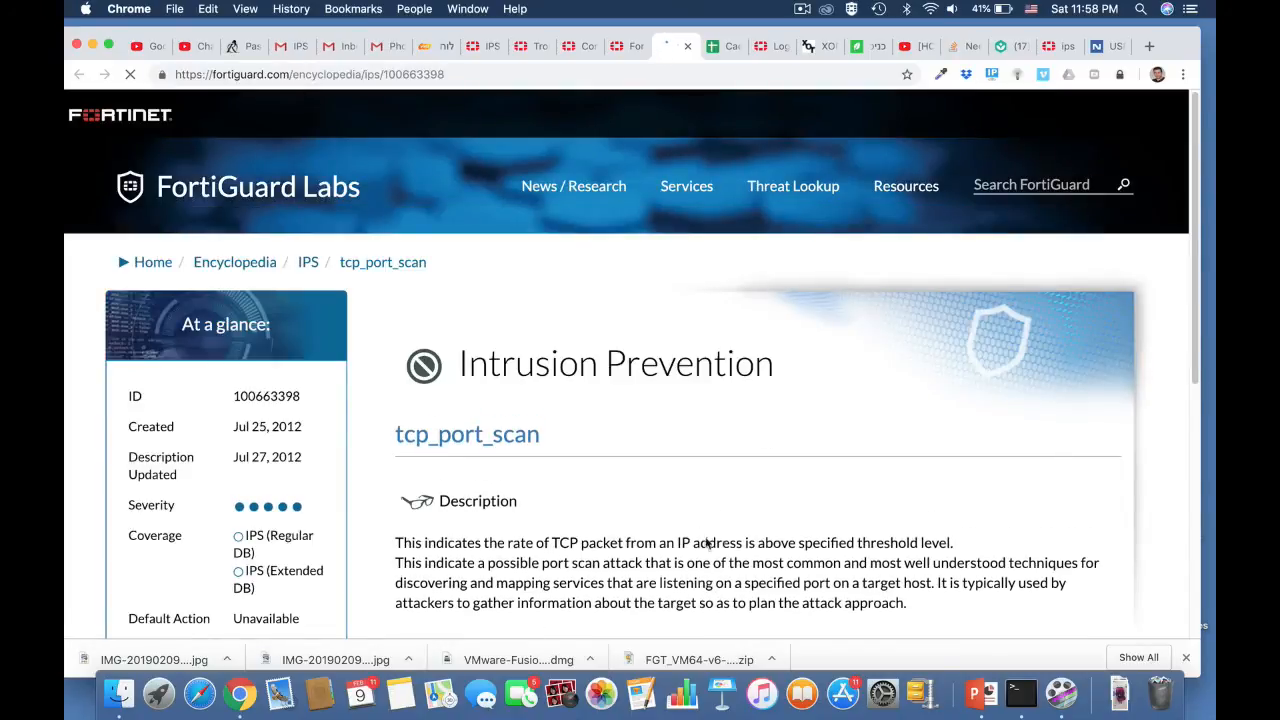
scroll(725, 545, down, 5)
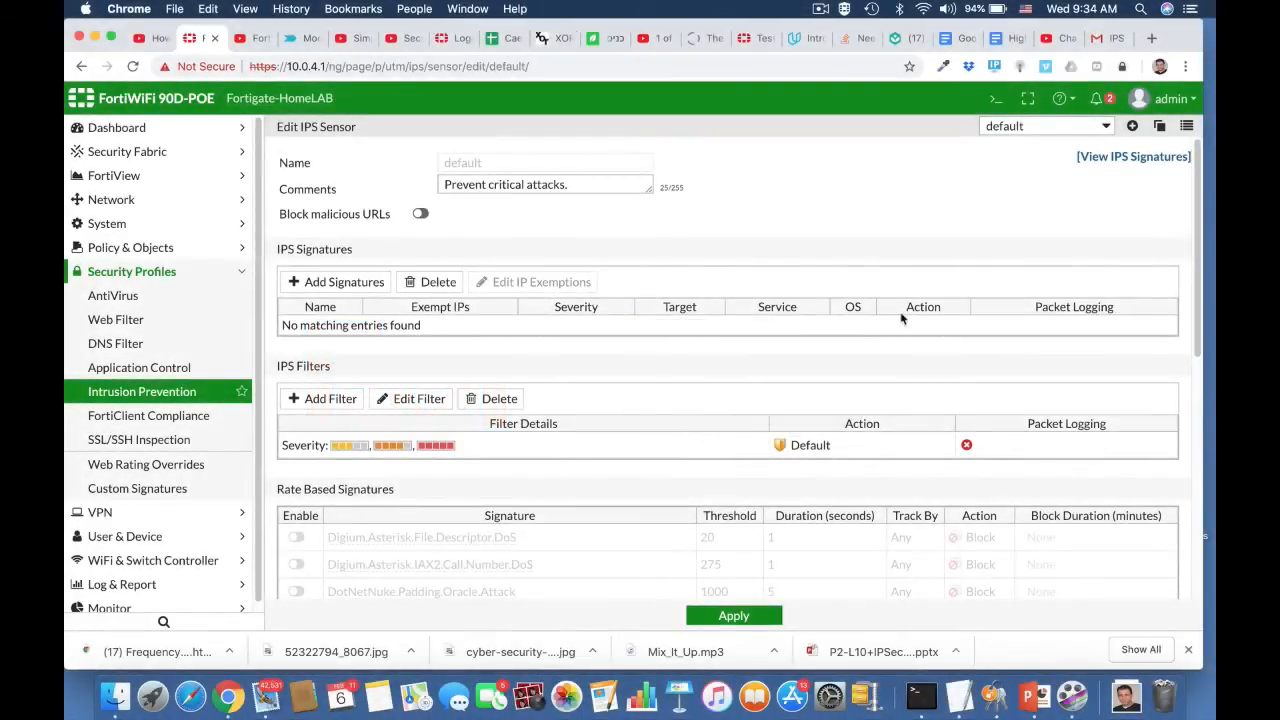
- Open the IPS Signatures list and check its 5865 entries under the Extended Package
click(1126, 156)
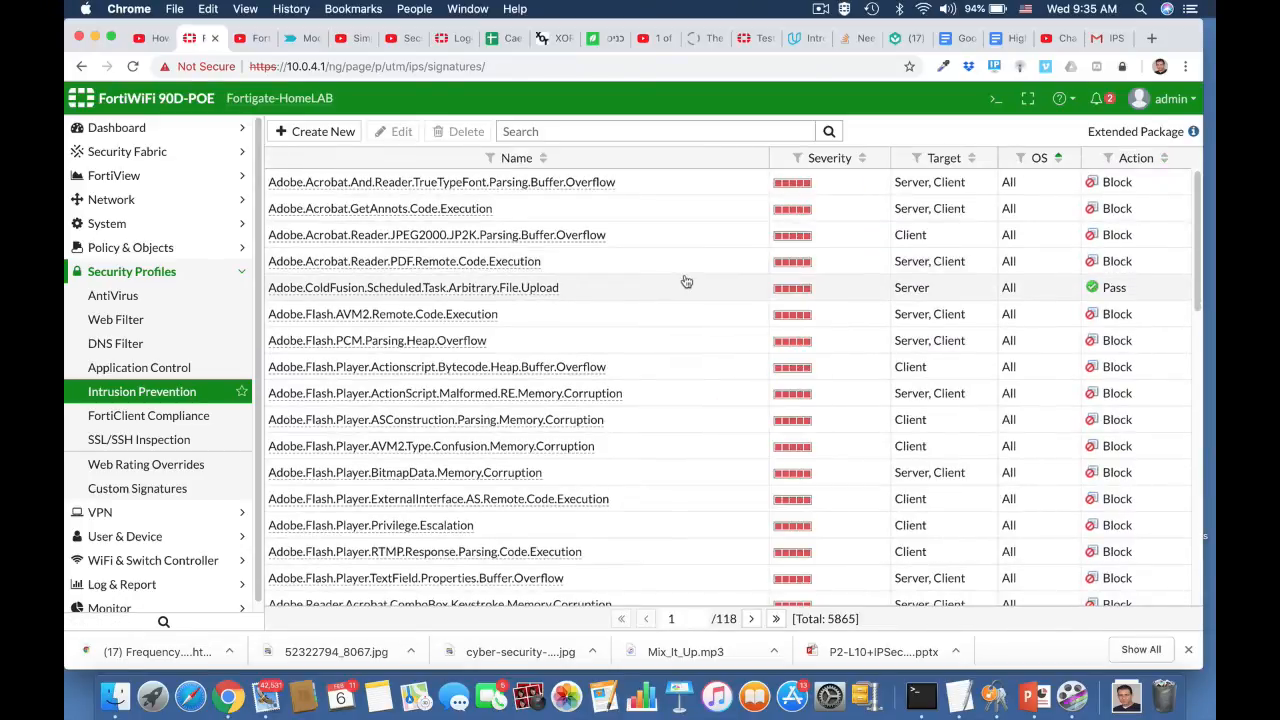
scroll(684, 281, down, 5)
scroll(684, 281, up, 5)
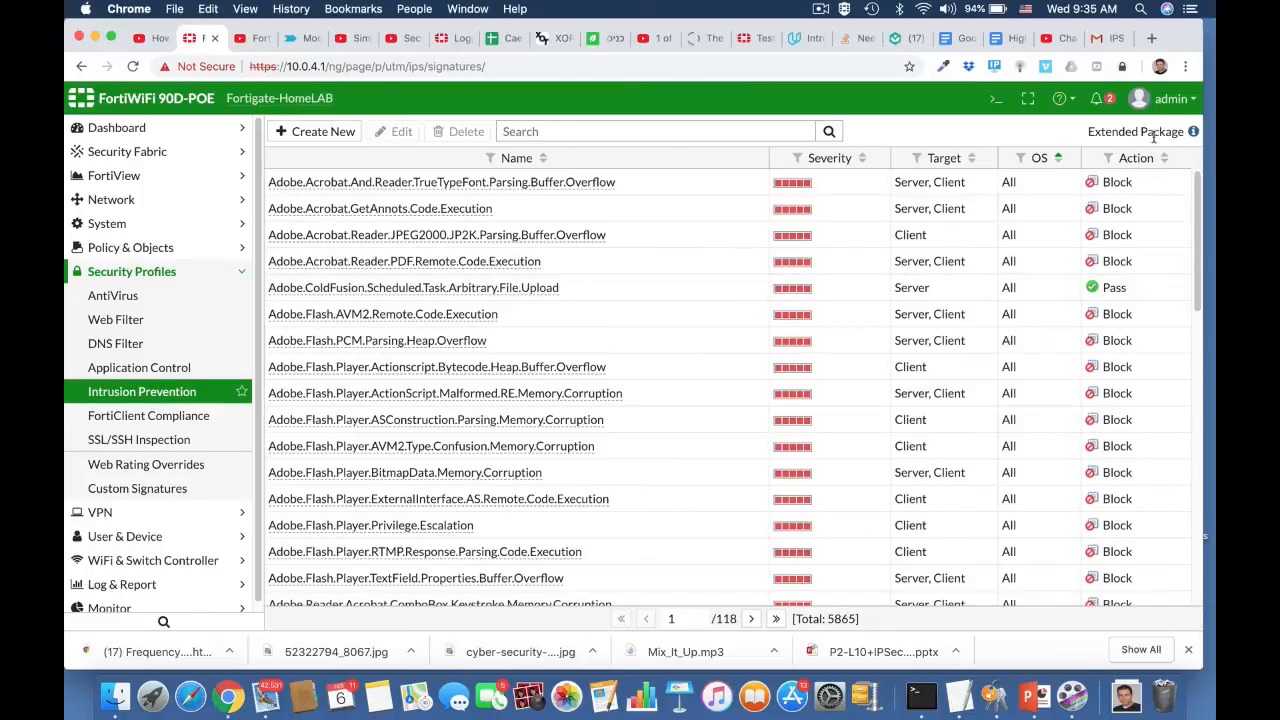
mouse_move(1194, 134)
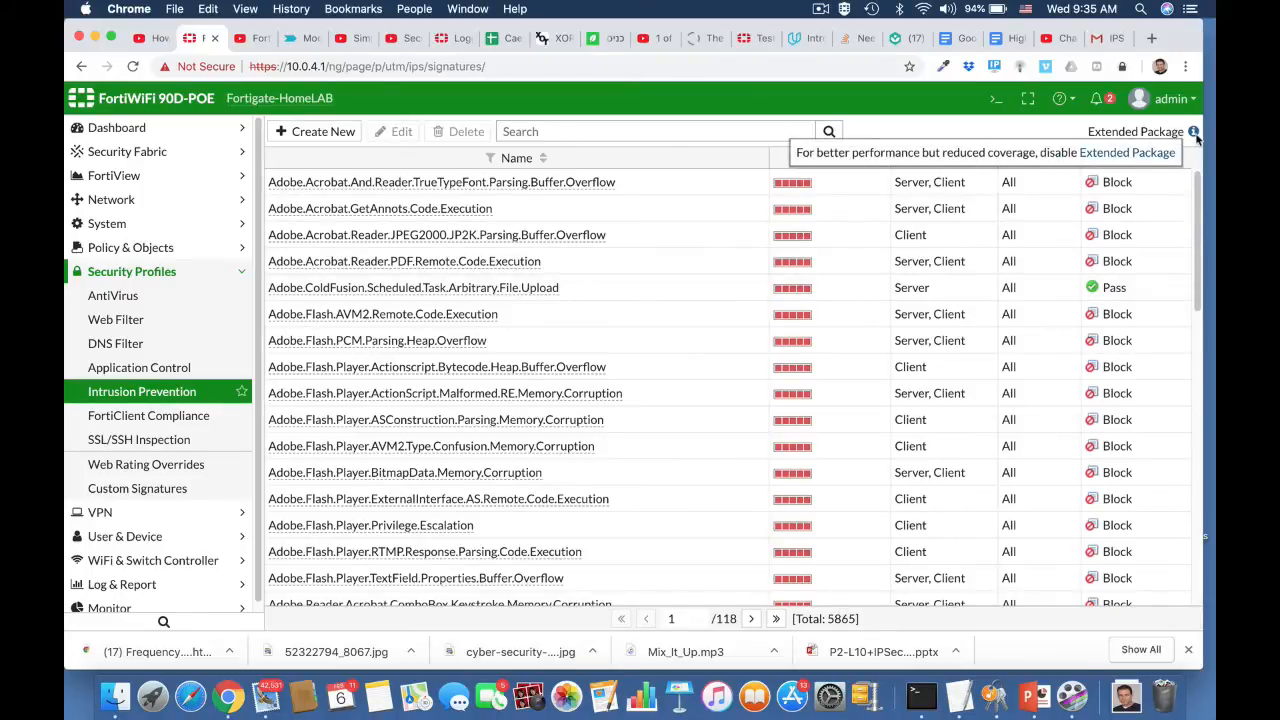
- Open the CLI console and abort a mistyped 'config ip' command
click(994, 101)
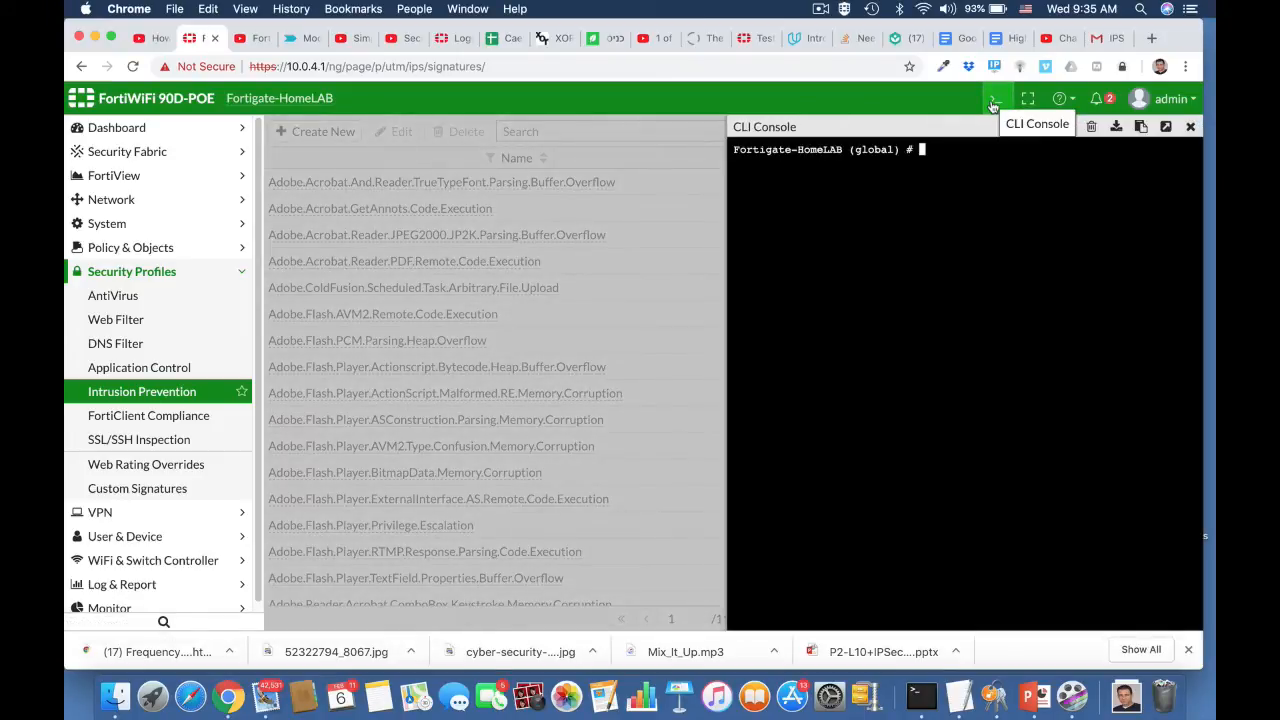
text(config ip)
key(Return)
key(BackSpace)
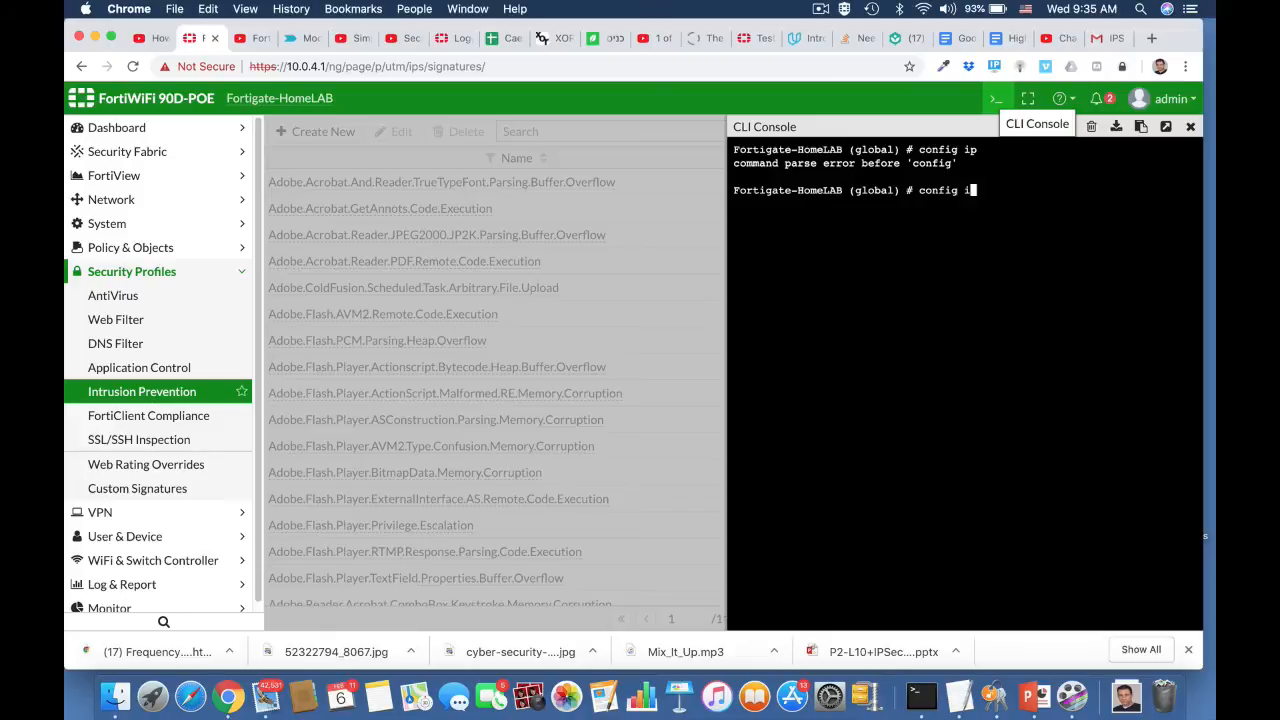
key(BackSpace)
key(BackSpace)
key(BackSpace)
key(BackSpace)
key(BackSpace)
key(BackSpace)
text(abort)
key(Return)
- Under config ips global, show full settings and set database regular, then end and close the console
text(conf)
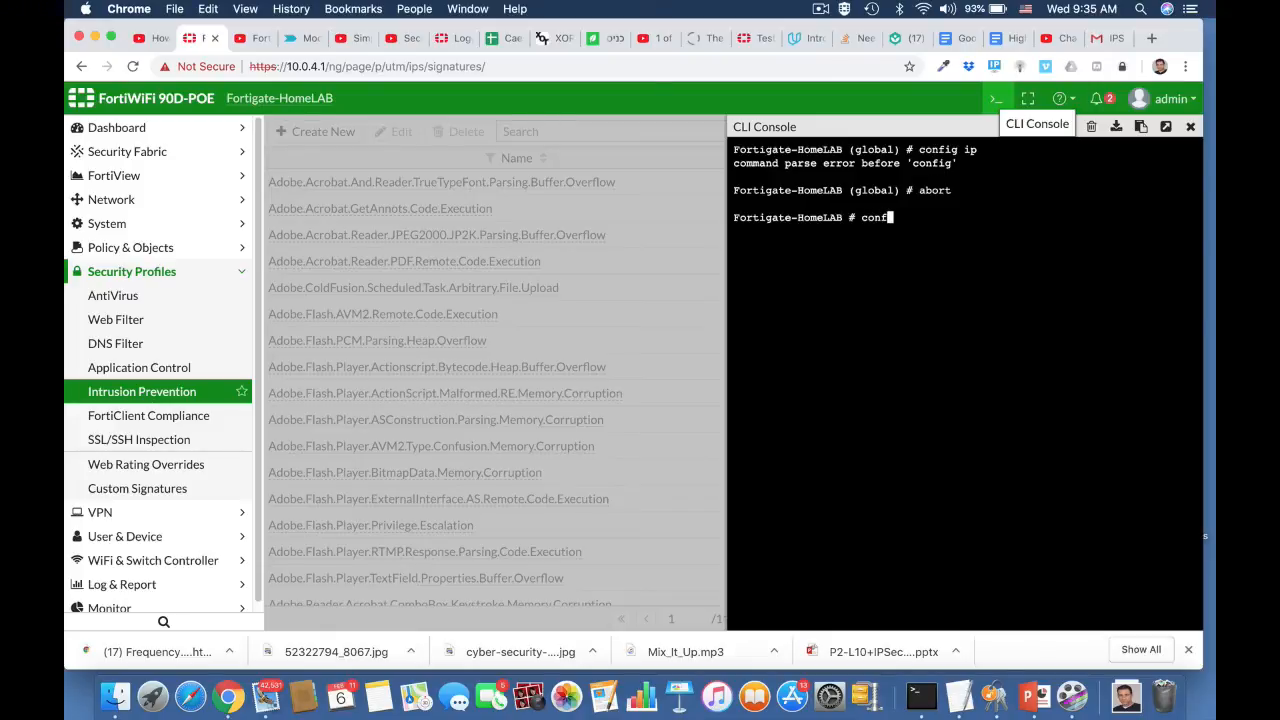
key(Tab)
text(ips )
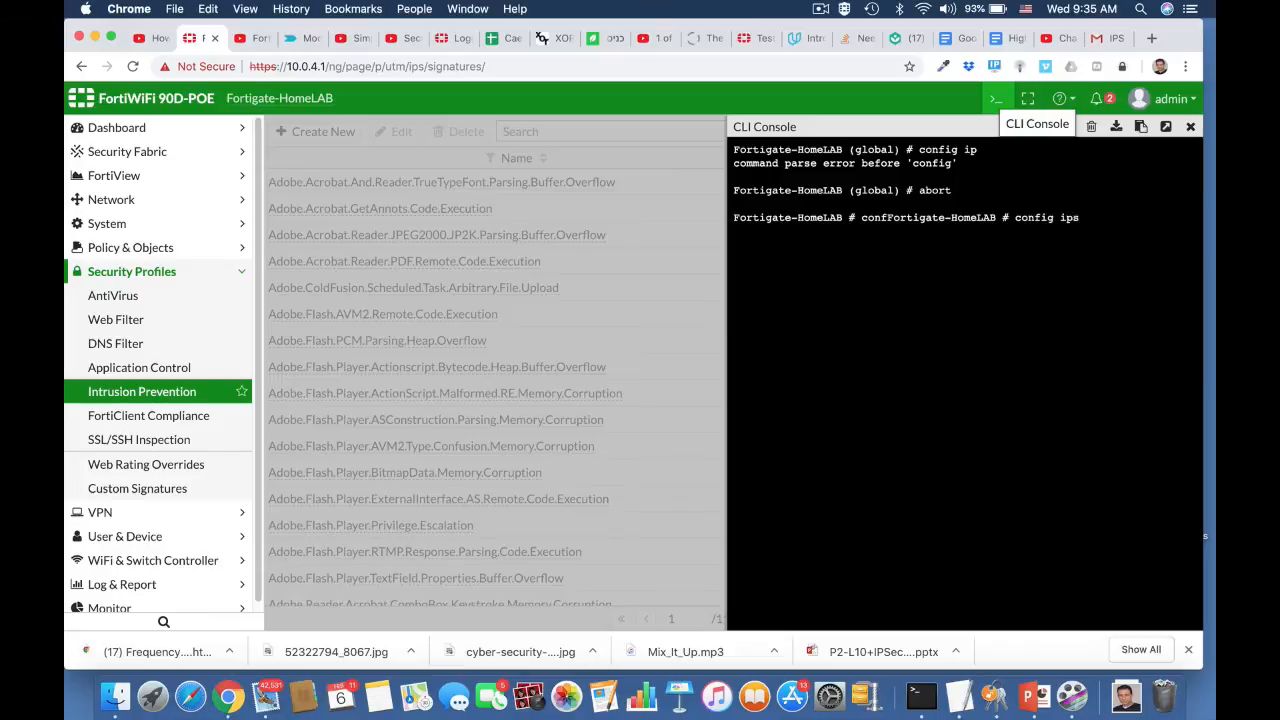
text(global)
key(Return)
text(show)
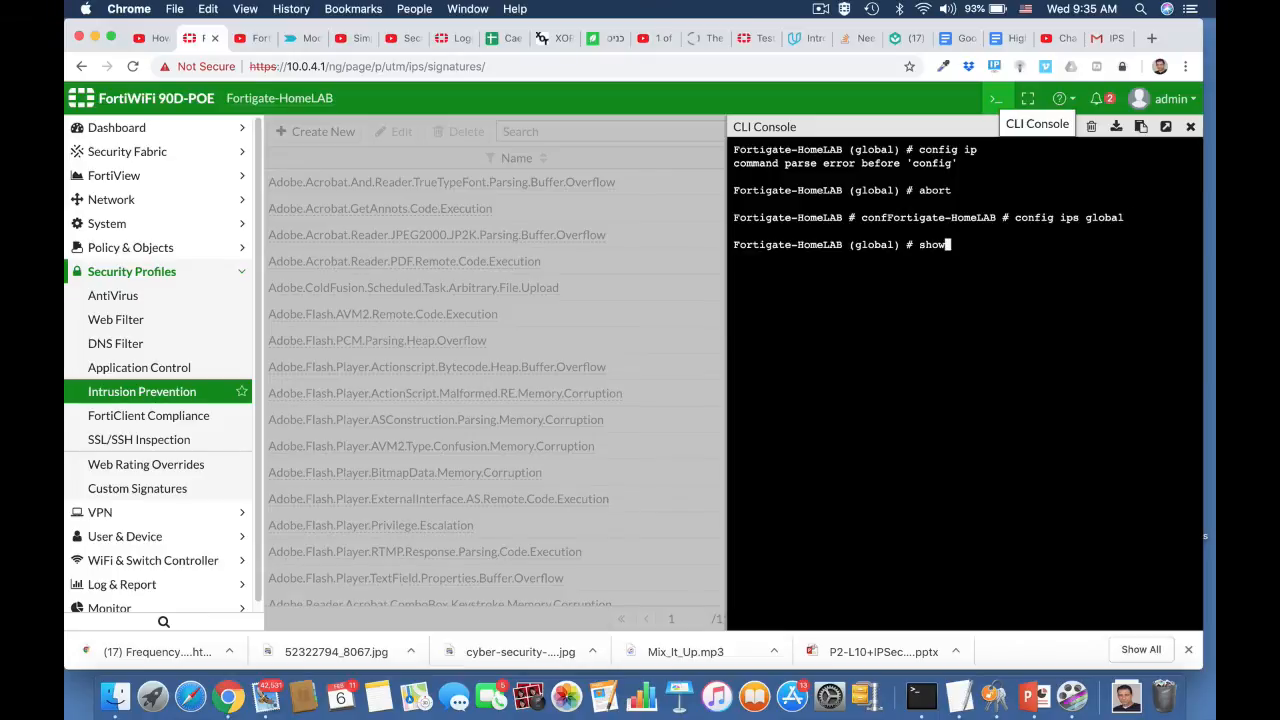
text( full)
key(Return)
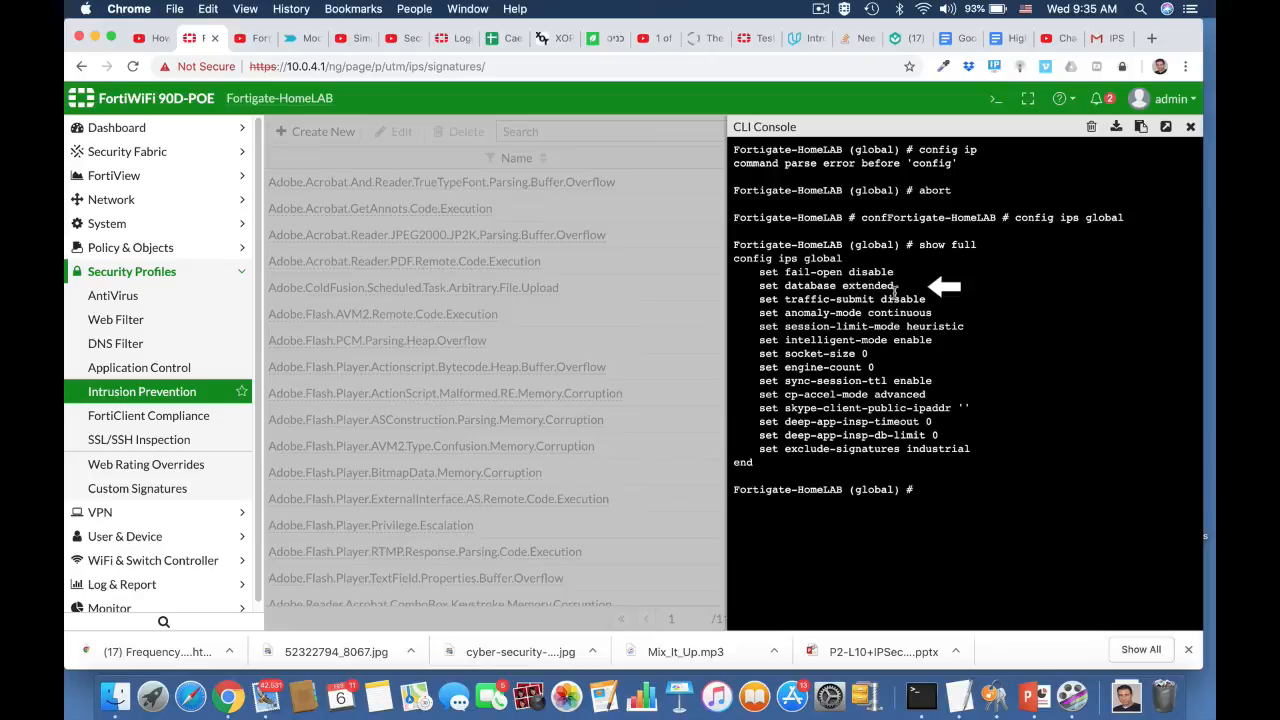
text(set database regular)
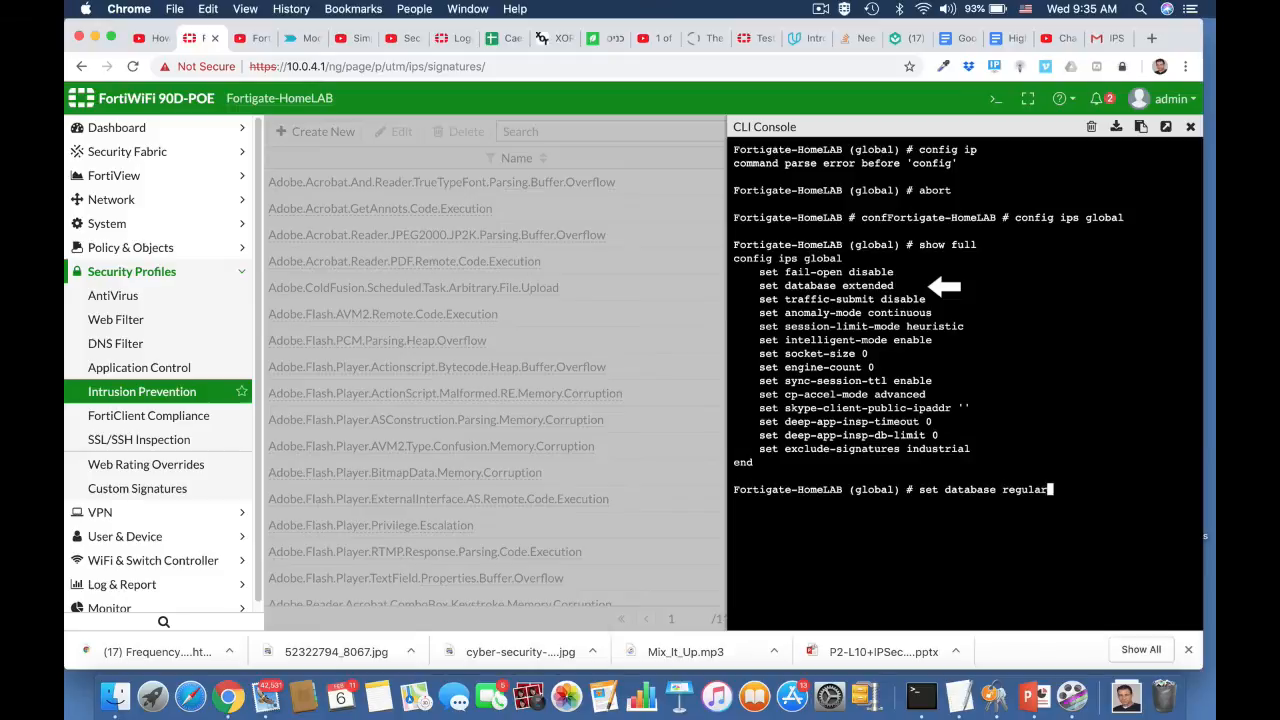
key(Return)
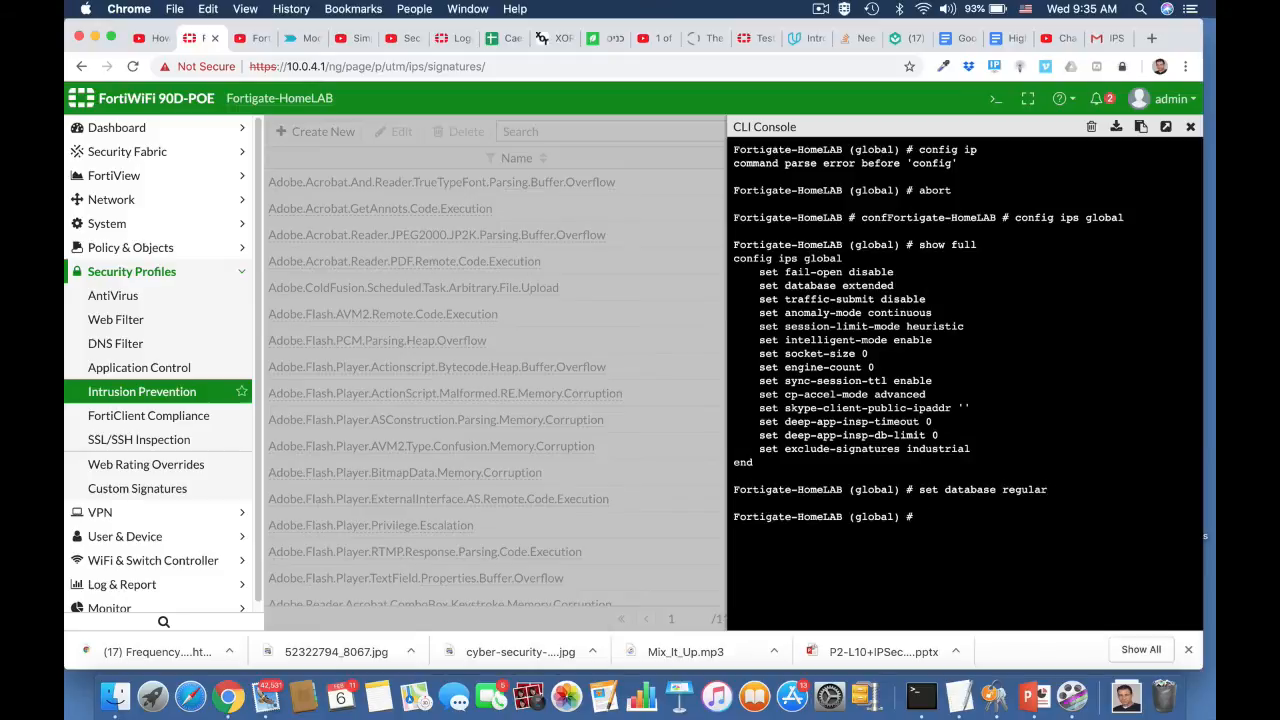
text(end)
click(1190, 128)
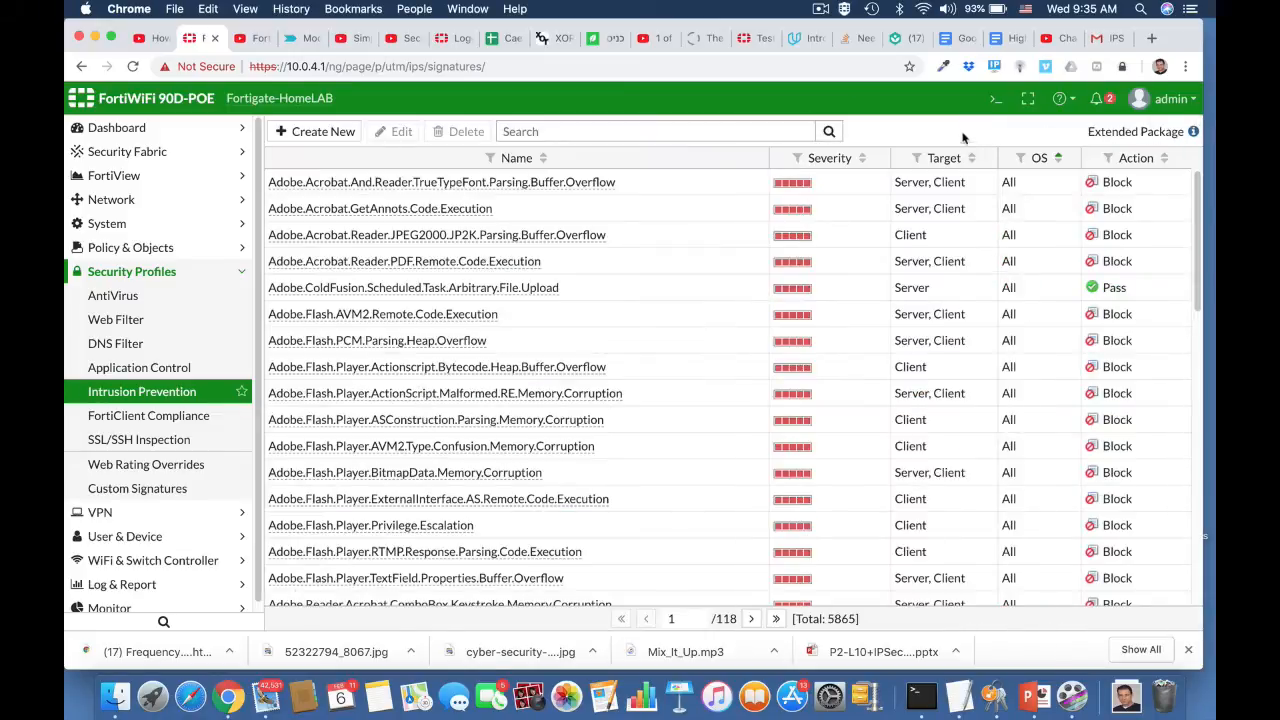
- Reload the IPS Signatures page and confirm it now shows the Standard Package
click(760, 64)
key(Return)
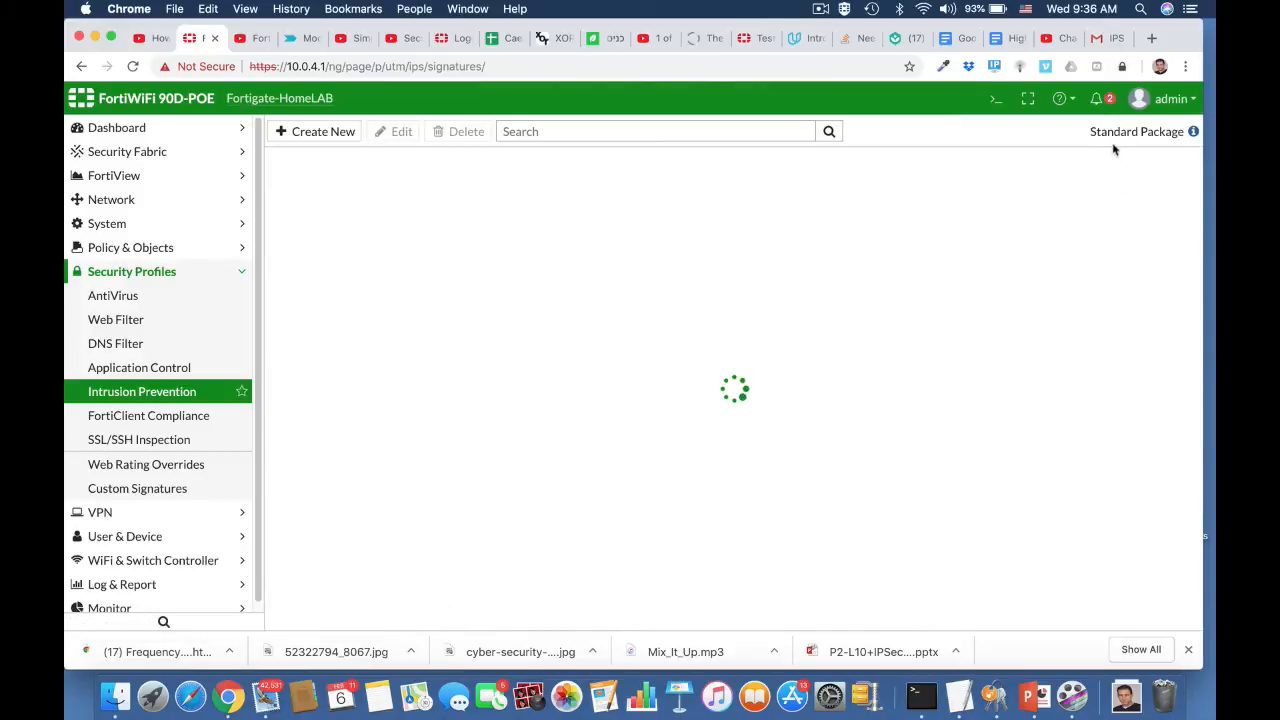
scroll(879, 376, down, 3)
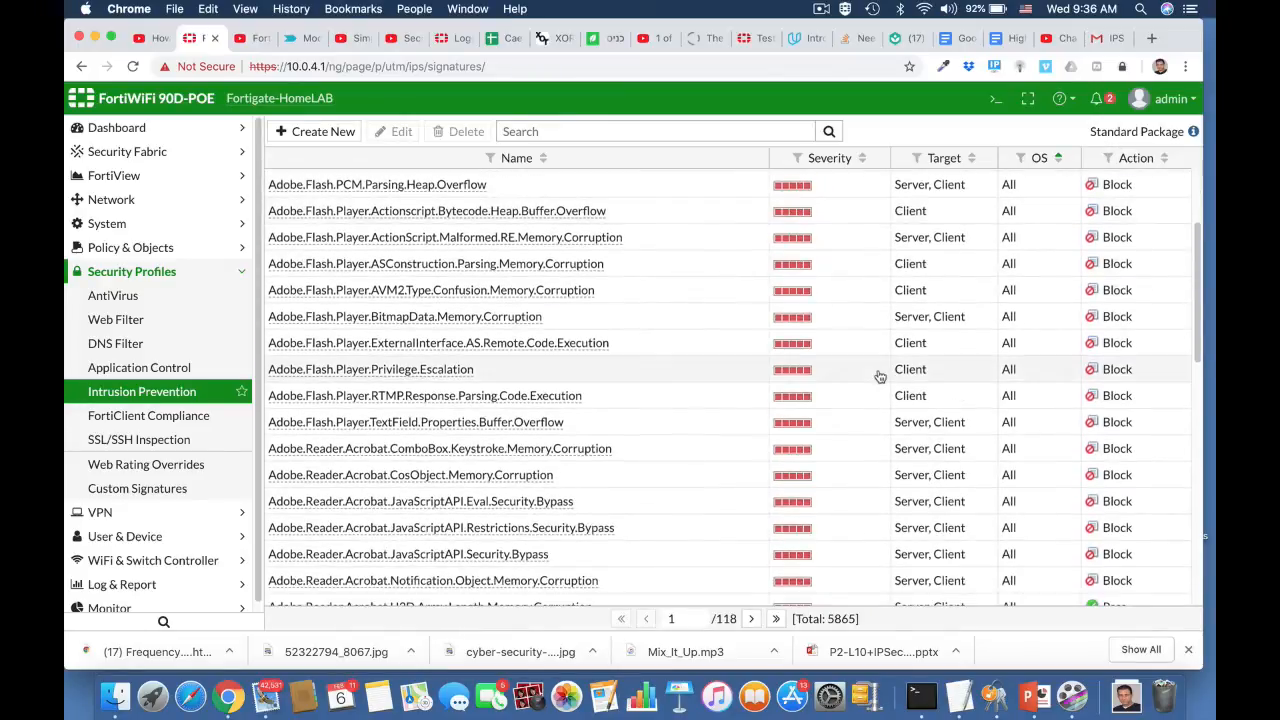
scroll(879, 376, down, 5)
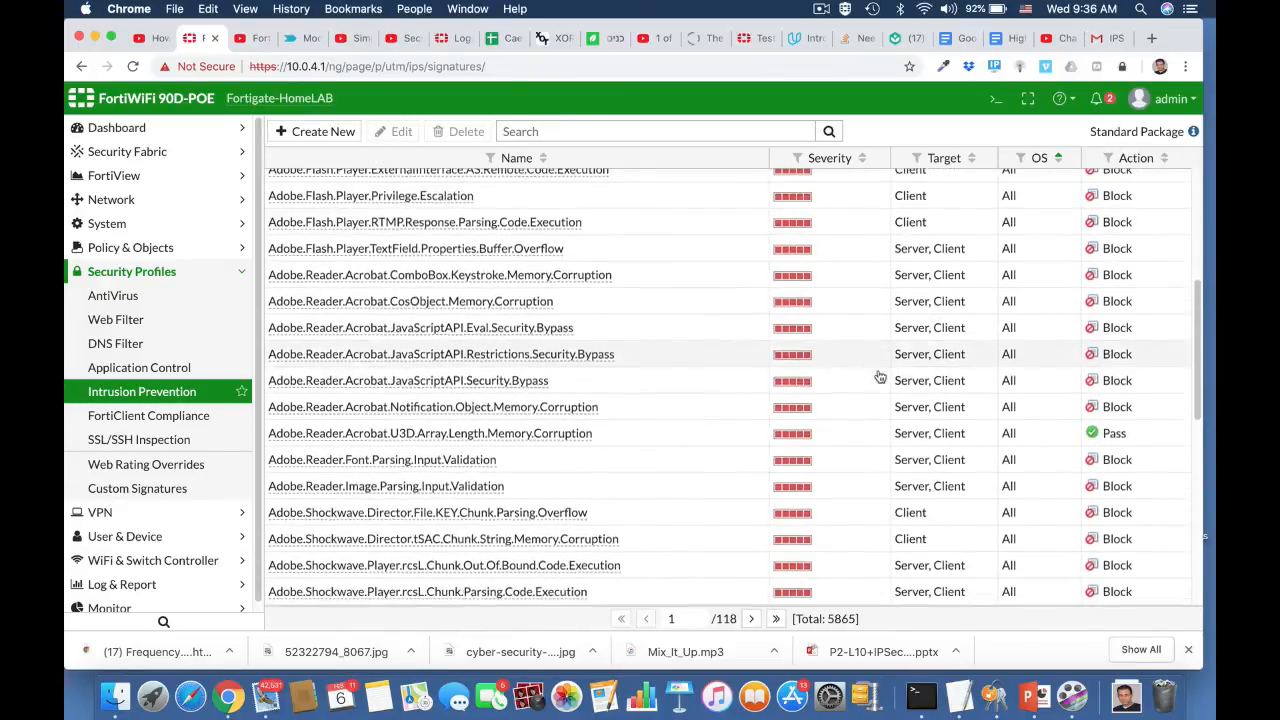
scroll(879, 376, up, 8)
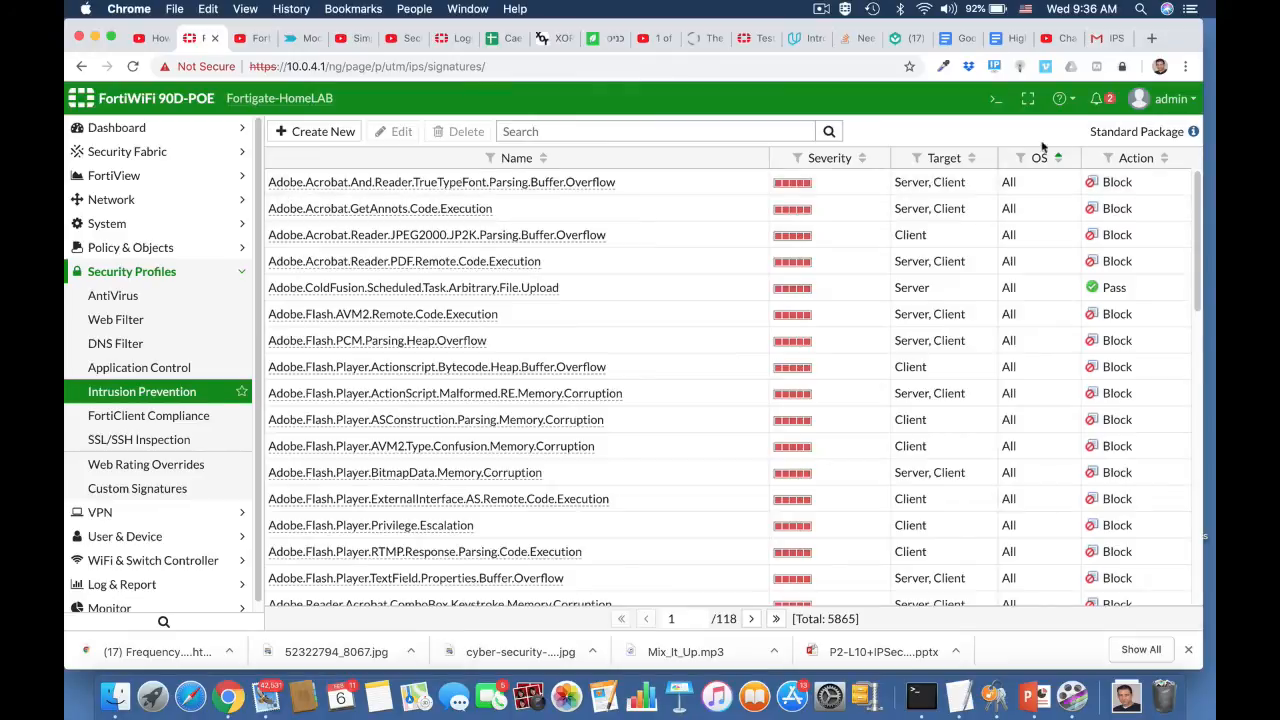
- Enable IPS fail-open under config ips global in the CLI console, checking settings with show full
click(997, 101)
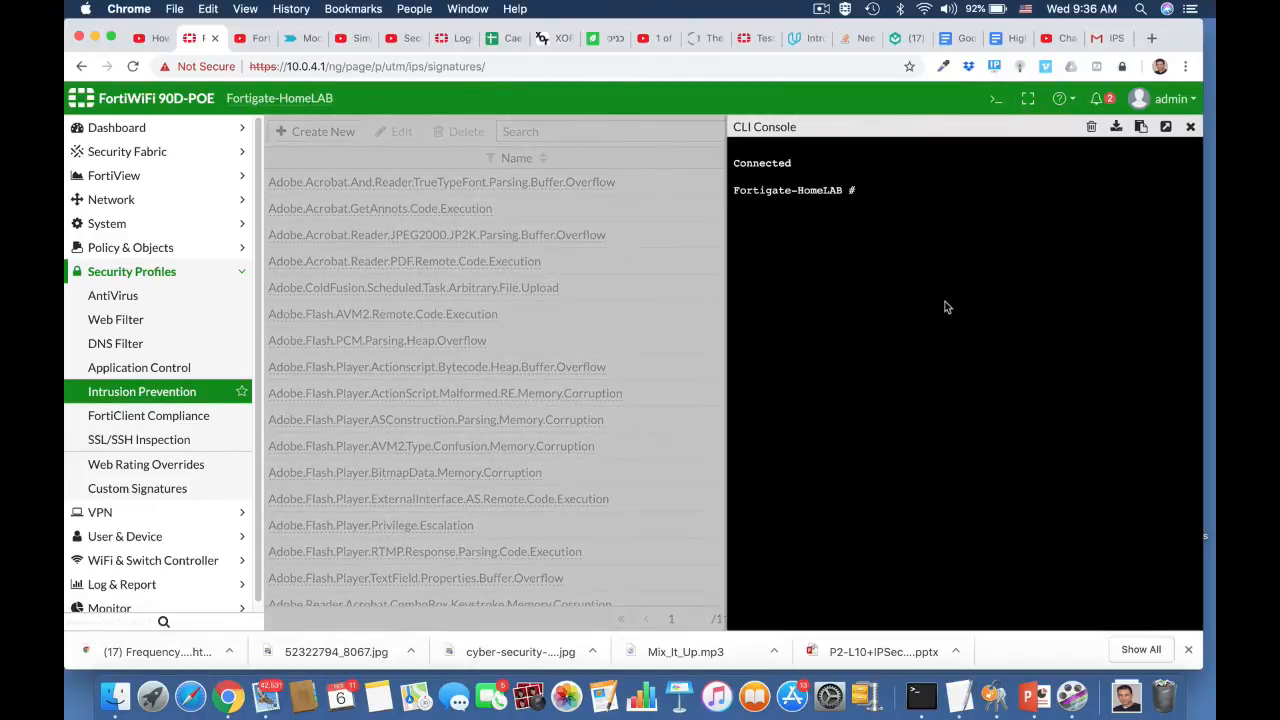
text(config ips global)
key(Return)
text(show fu)
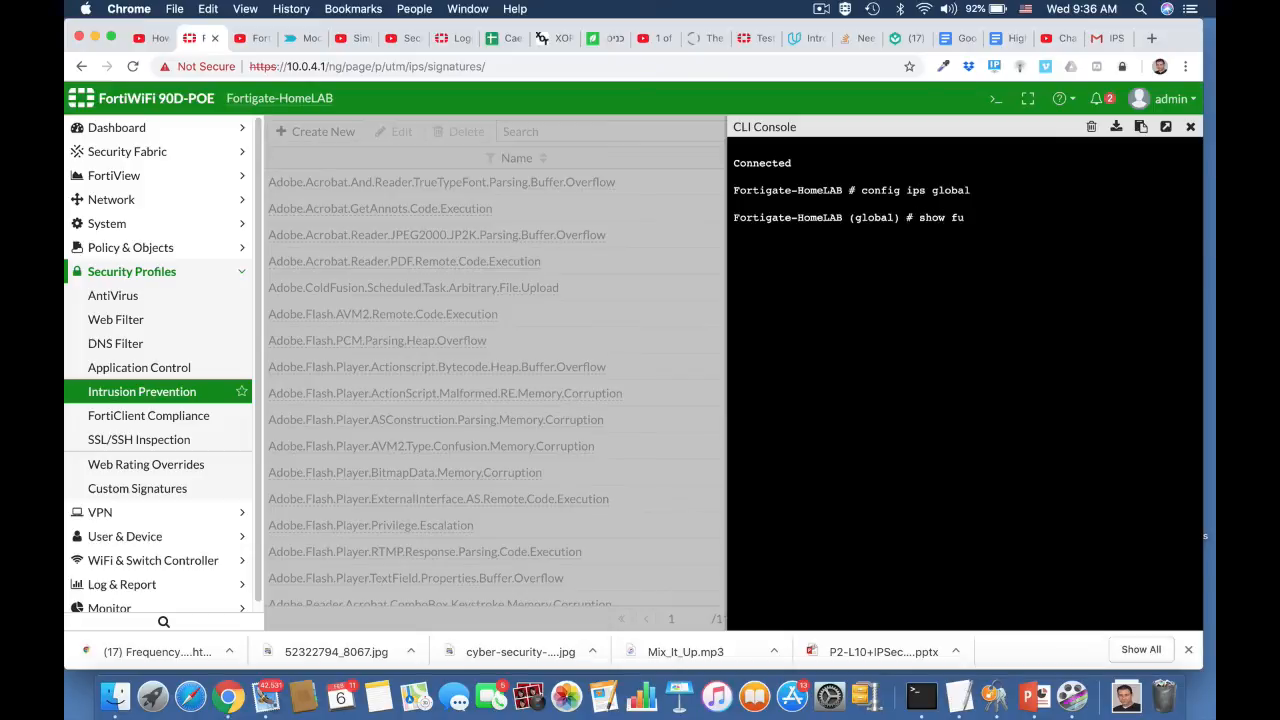
text(ll)
key(Return)
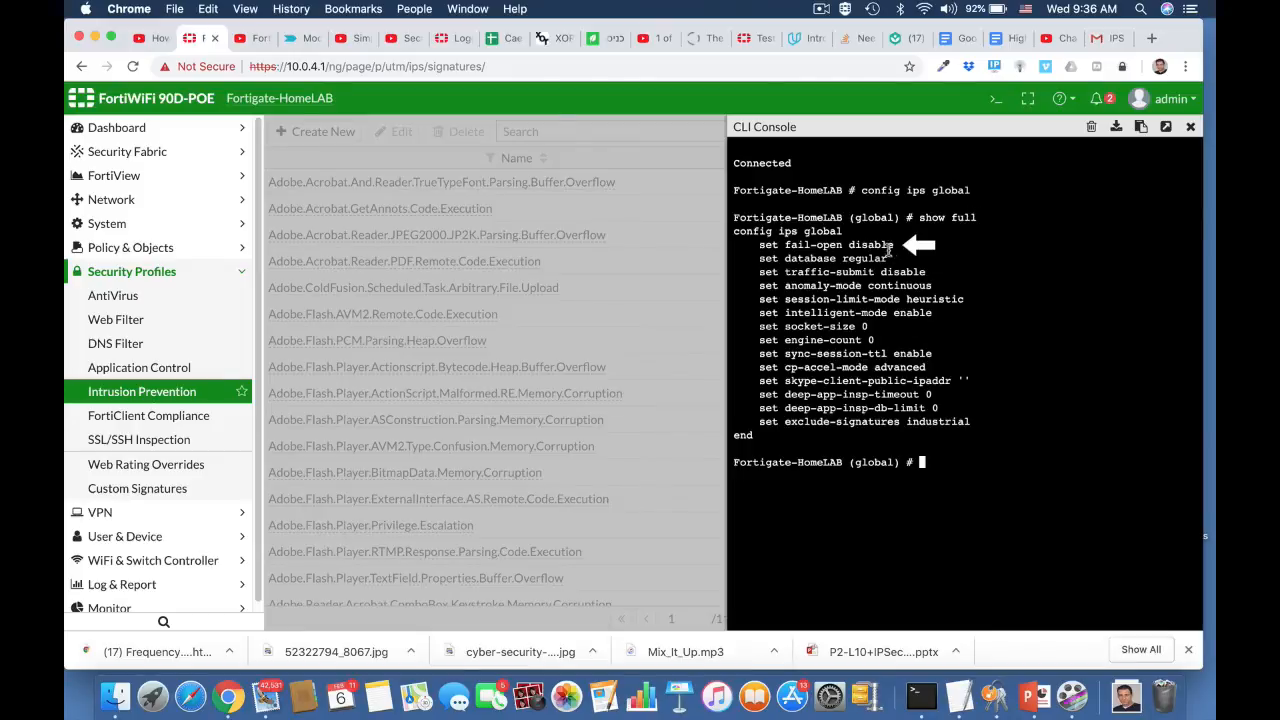
text(set fail-open enable)
key(Return)
text(en)
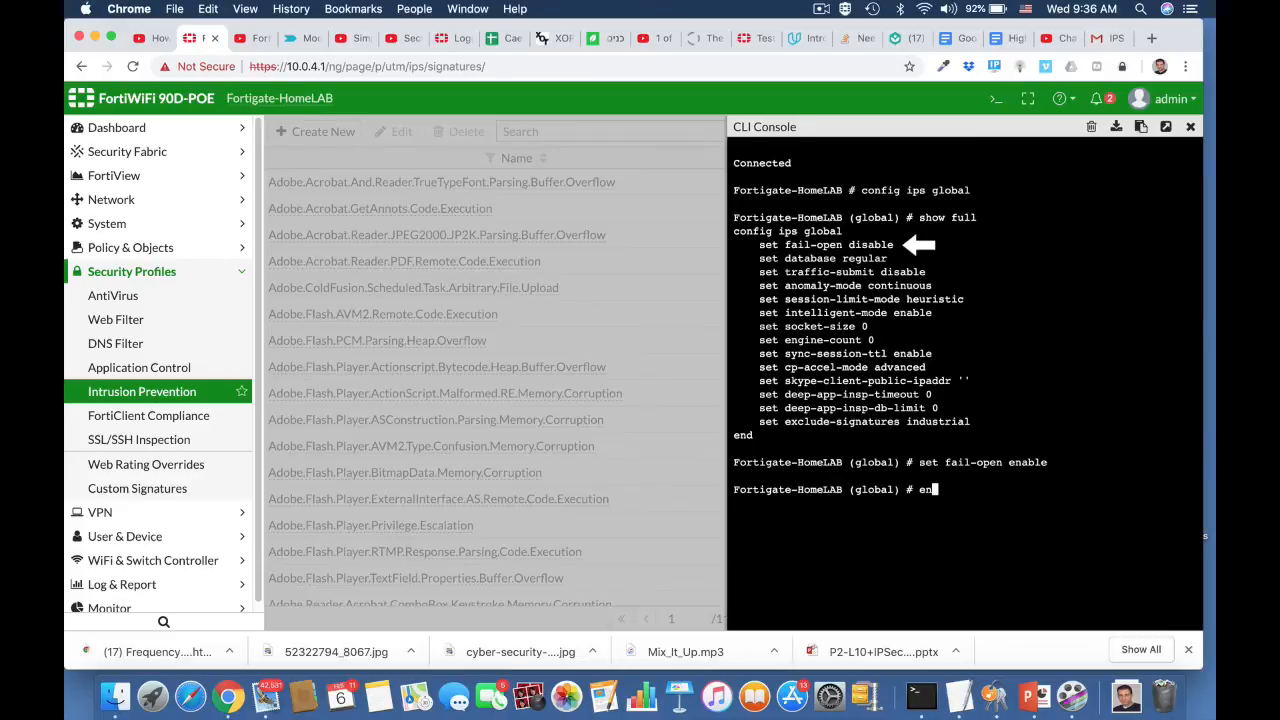
text(d)
key(Return)
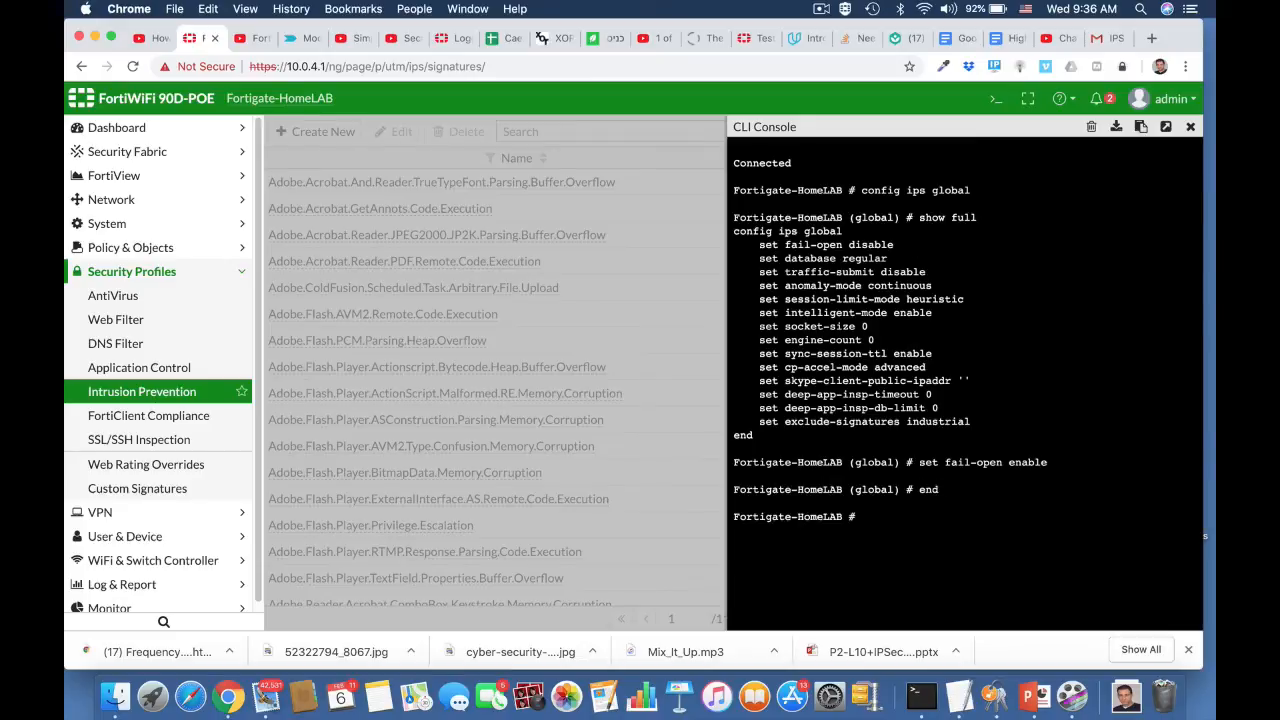
key(Return)
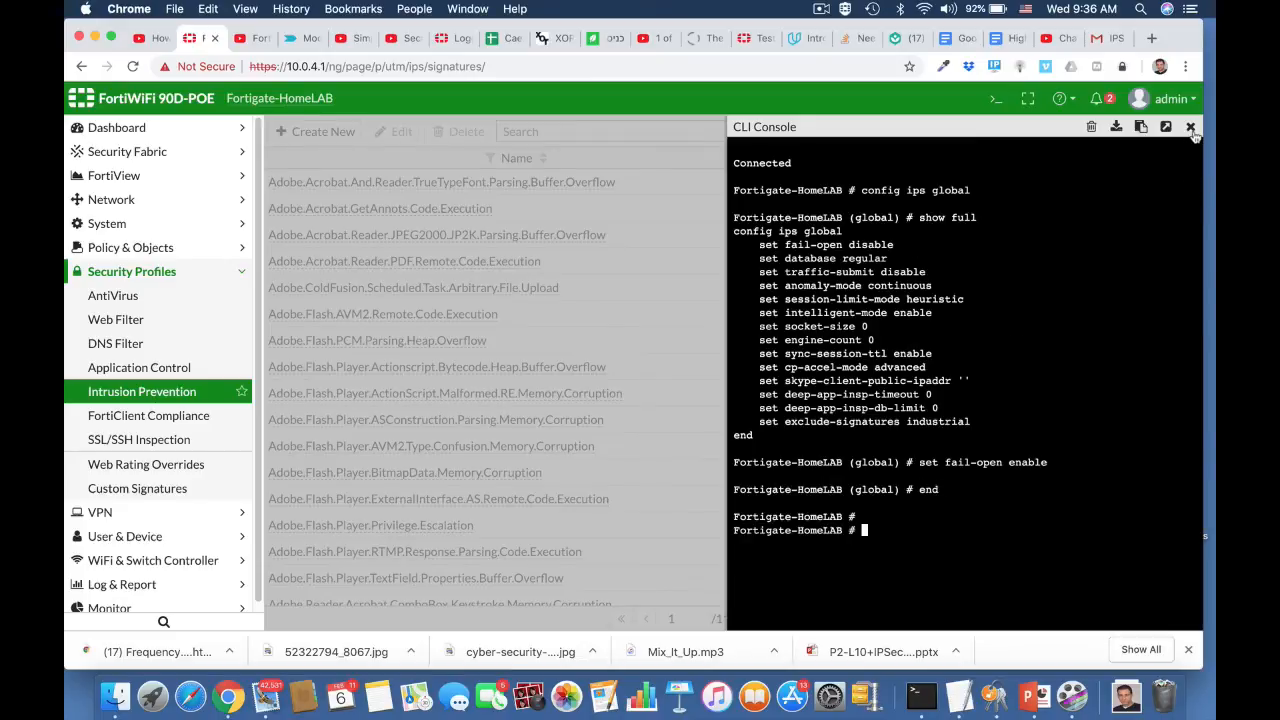
click(1191, 127)
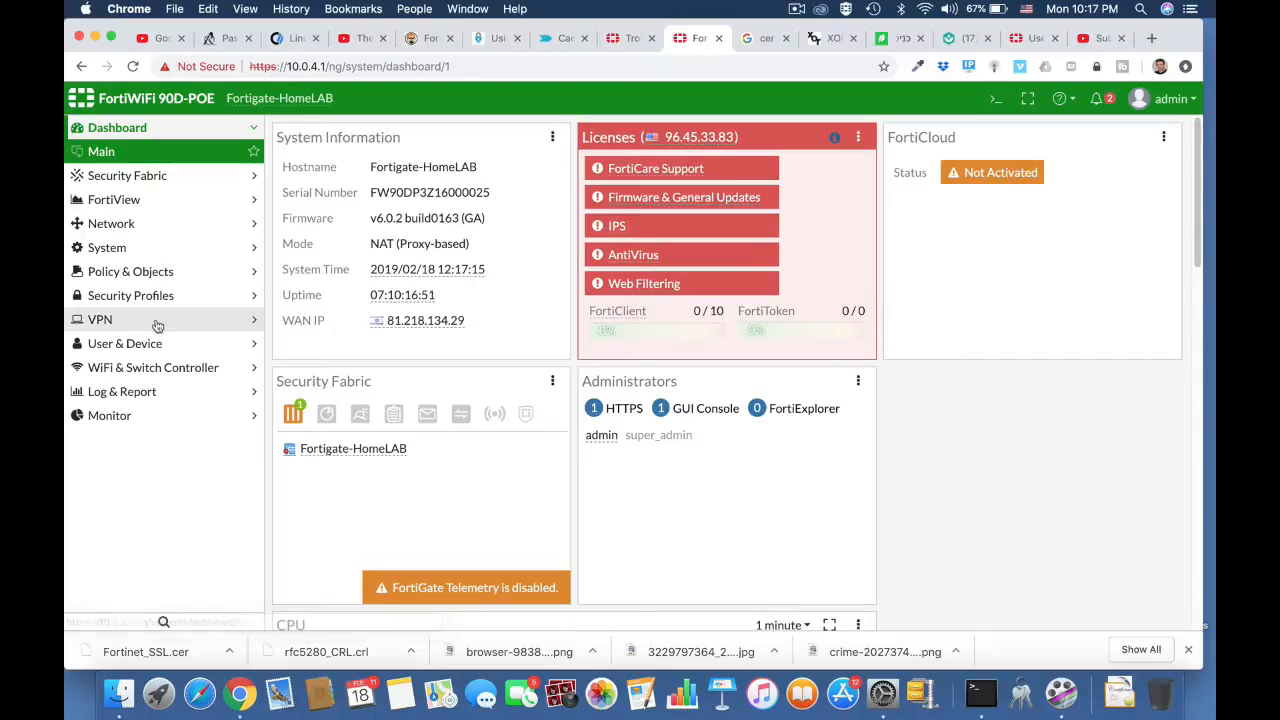
- Show the Policy & Objects > IPv4 Policy list with the CLI Console open over it
click(150, 276)
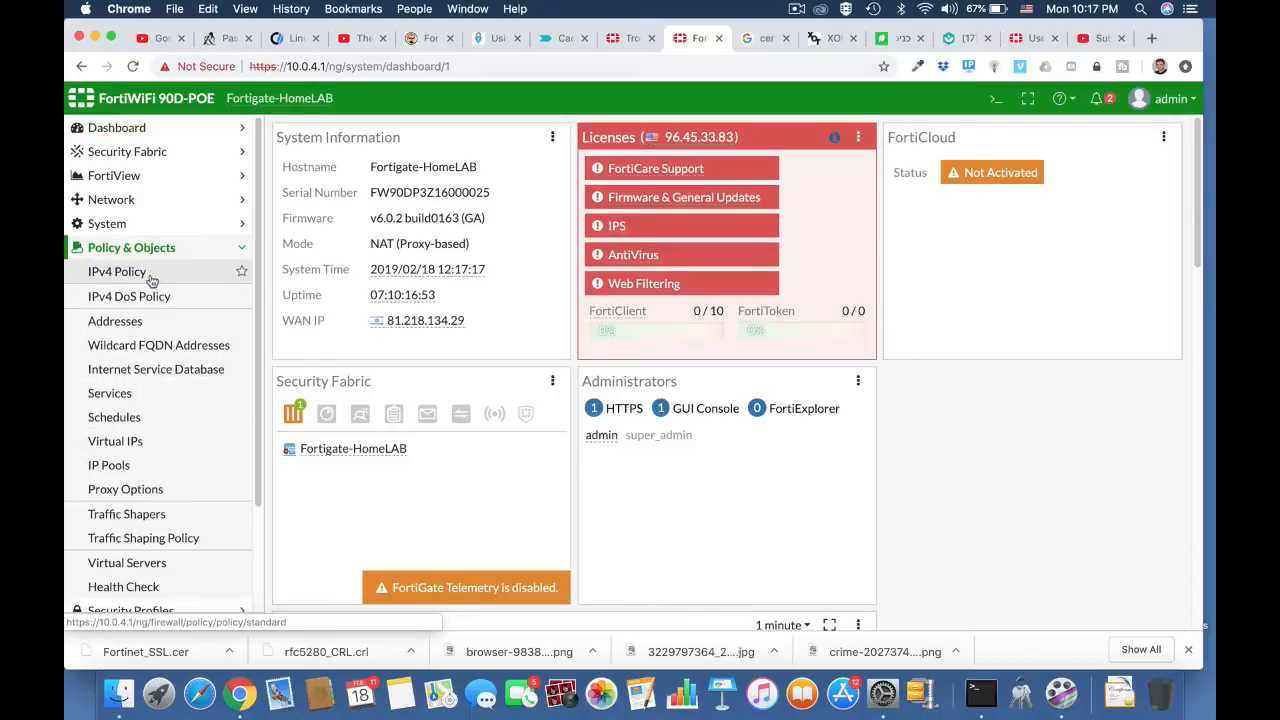
click(150, 276)
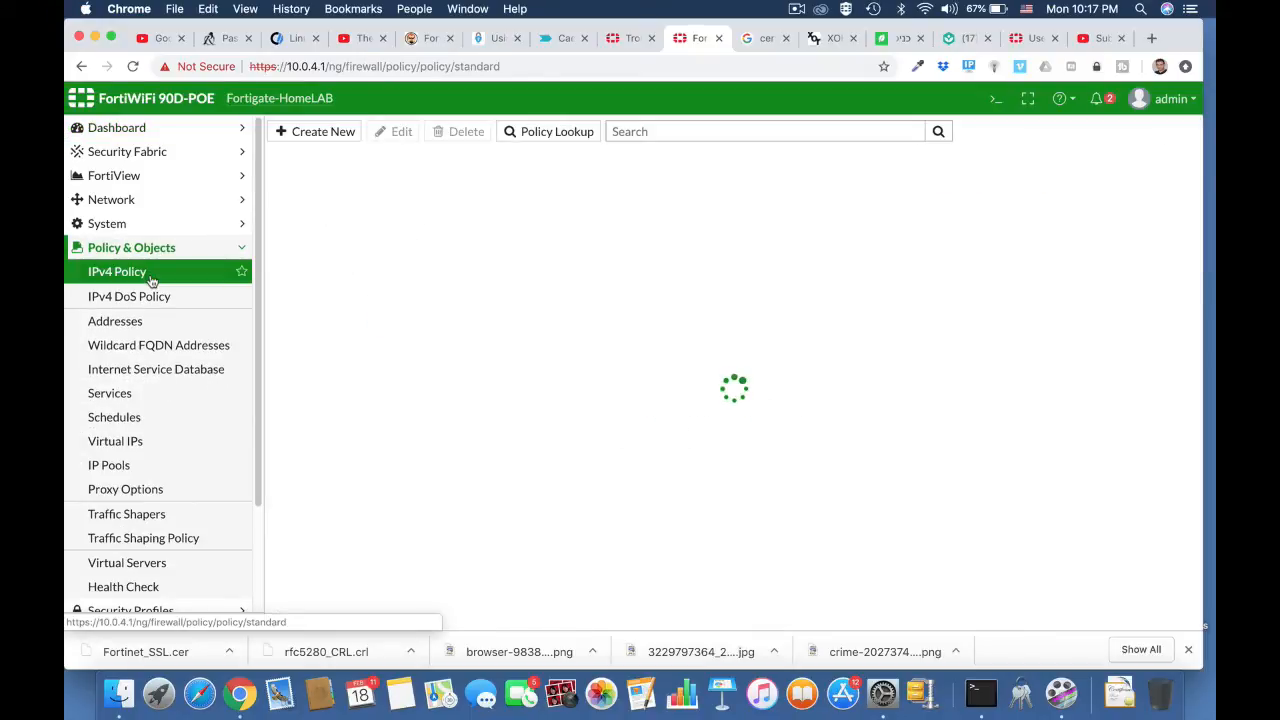
scroll(450, 444, down, 3)
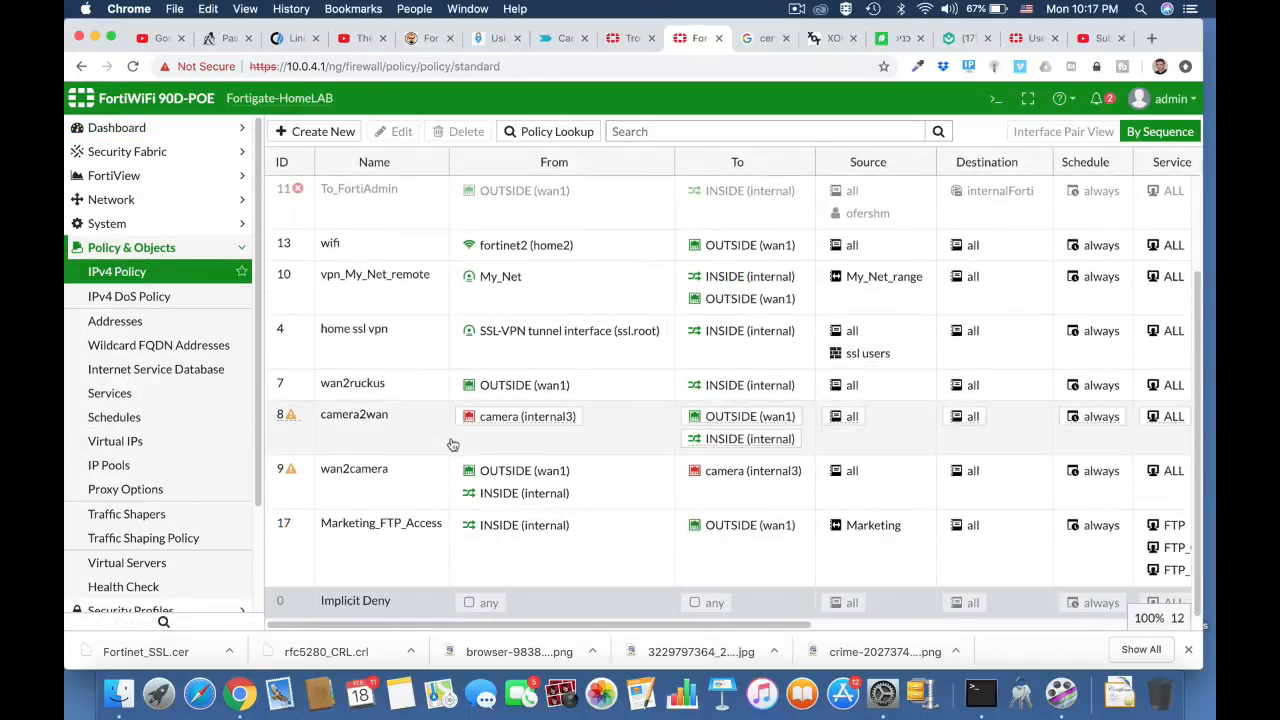
scroll(452, 445, up, 3)
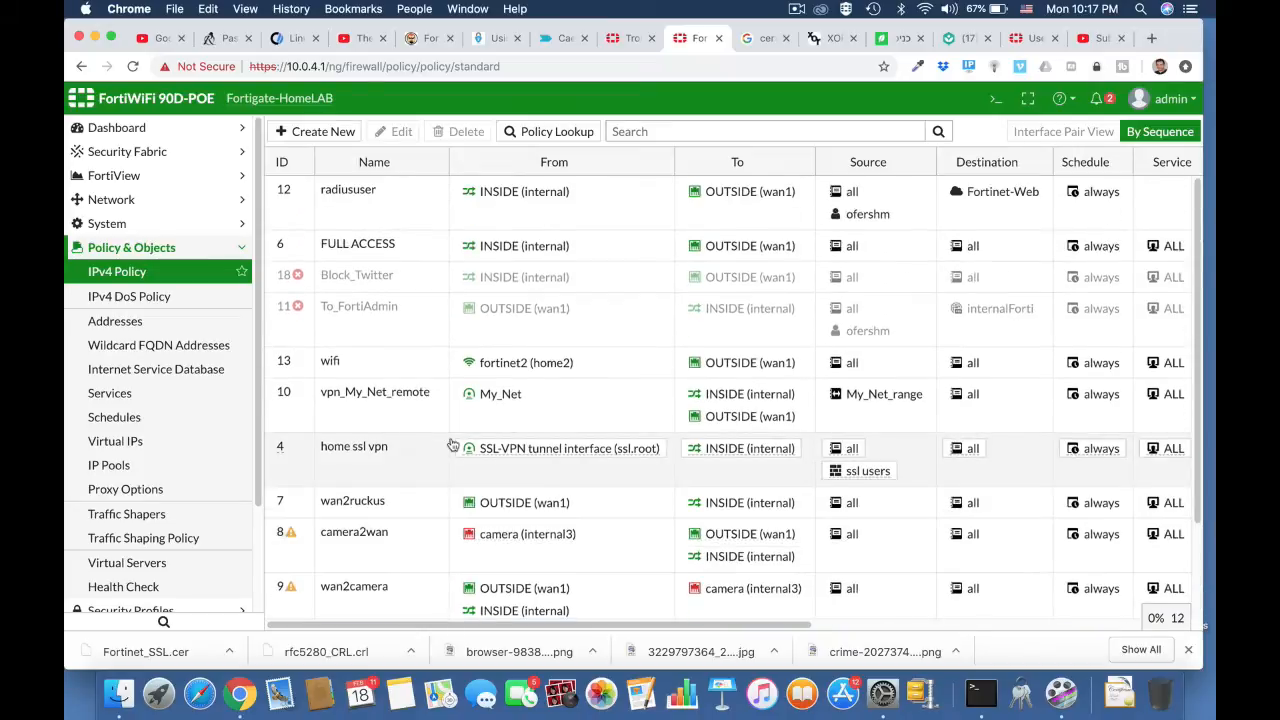
click(995, 99)
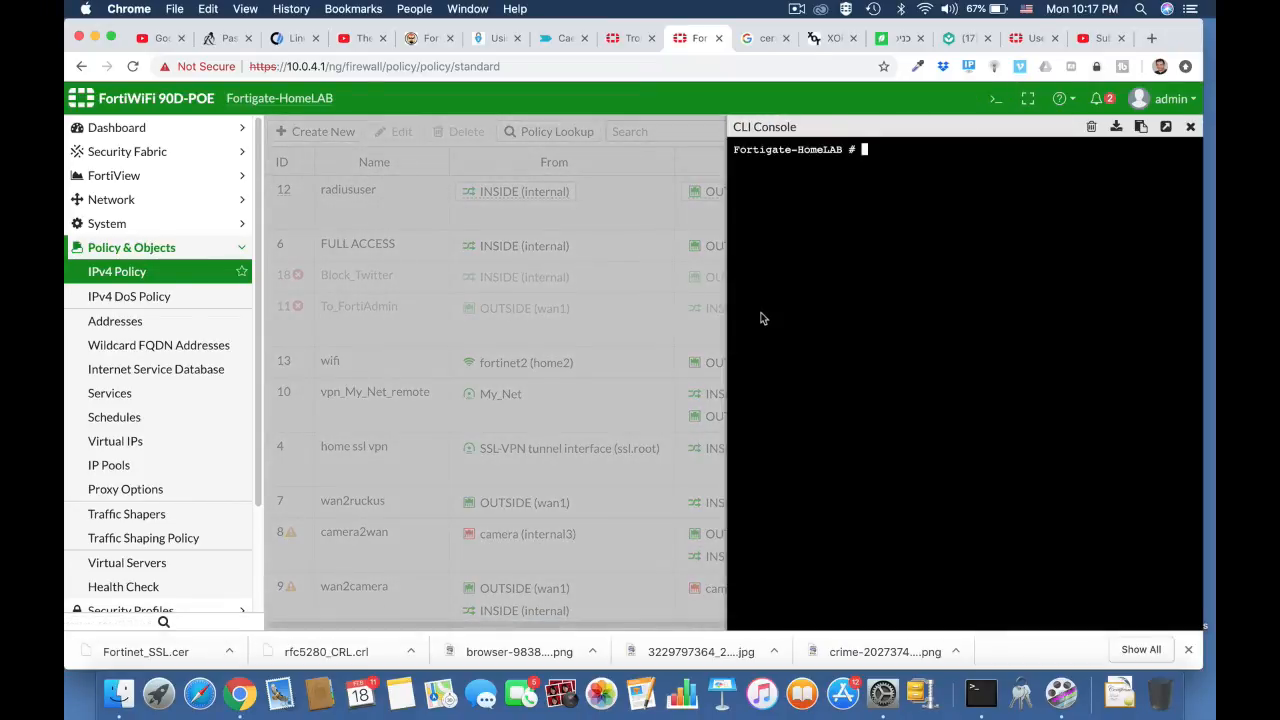
- Run 'show firewall policy | grep -f camera' to list camera2wan and wan2camera, then switch to Terminal
text(show fire)
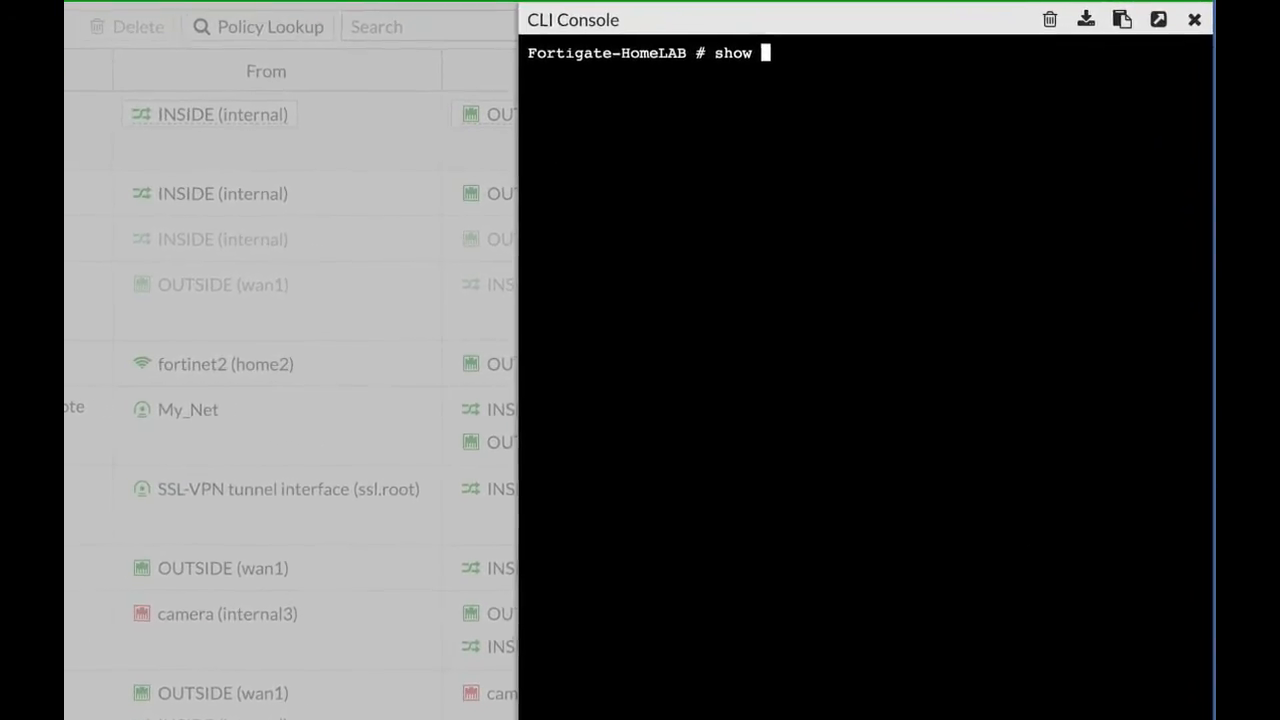
text(wall)
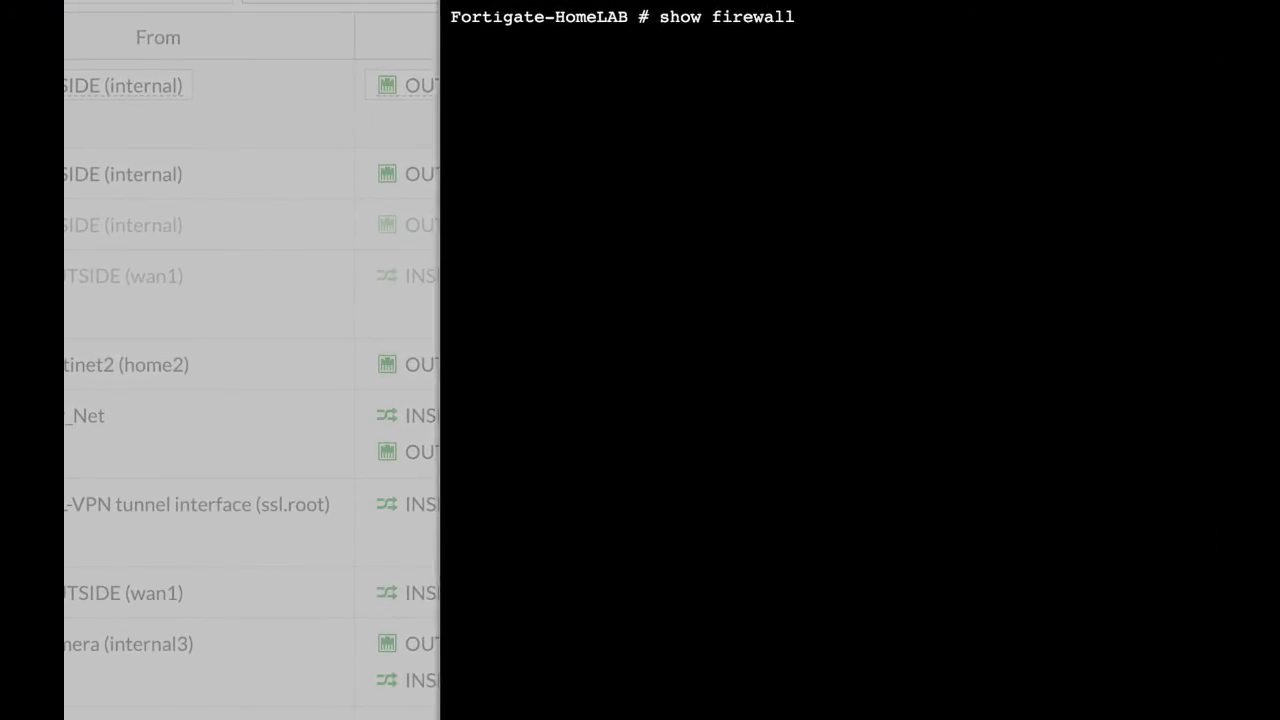
text( policy | gre)
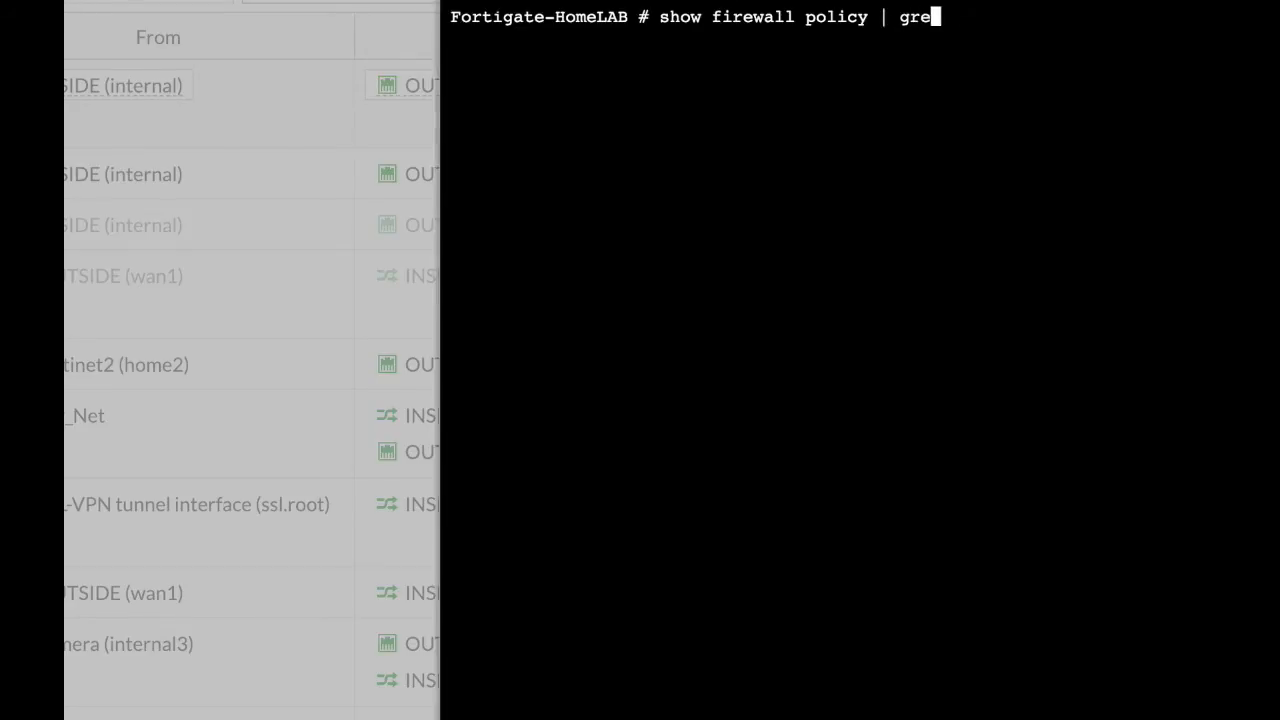
text(p -f camera)
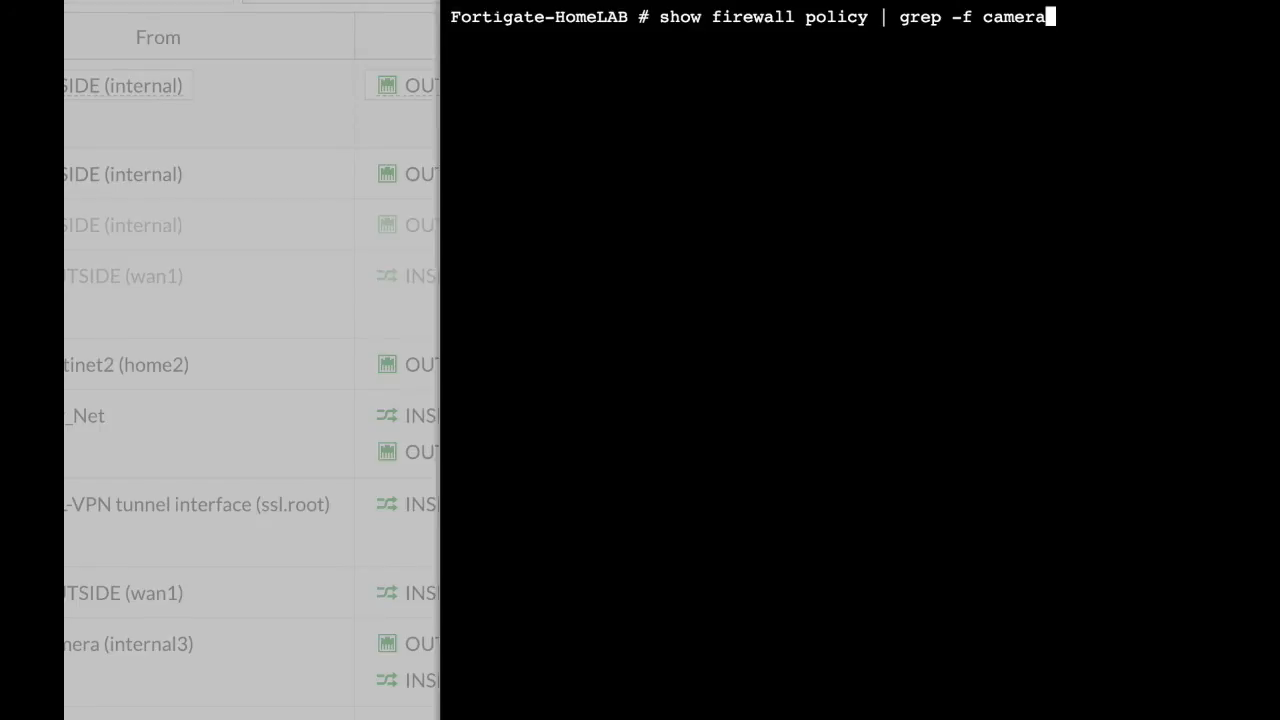
key(Return)
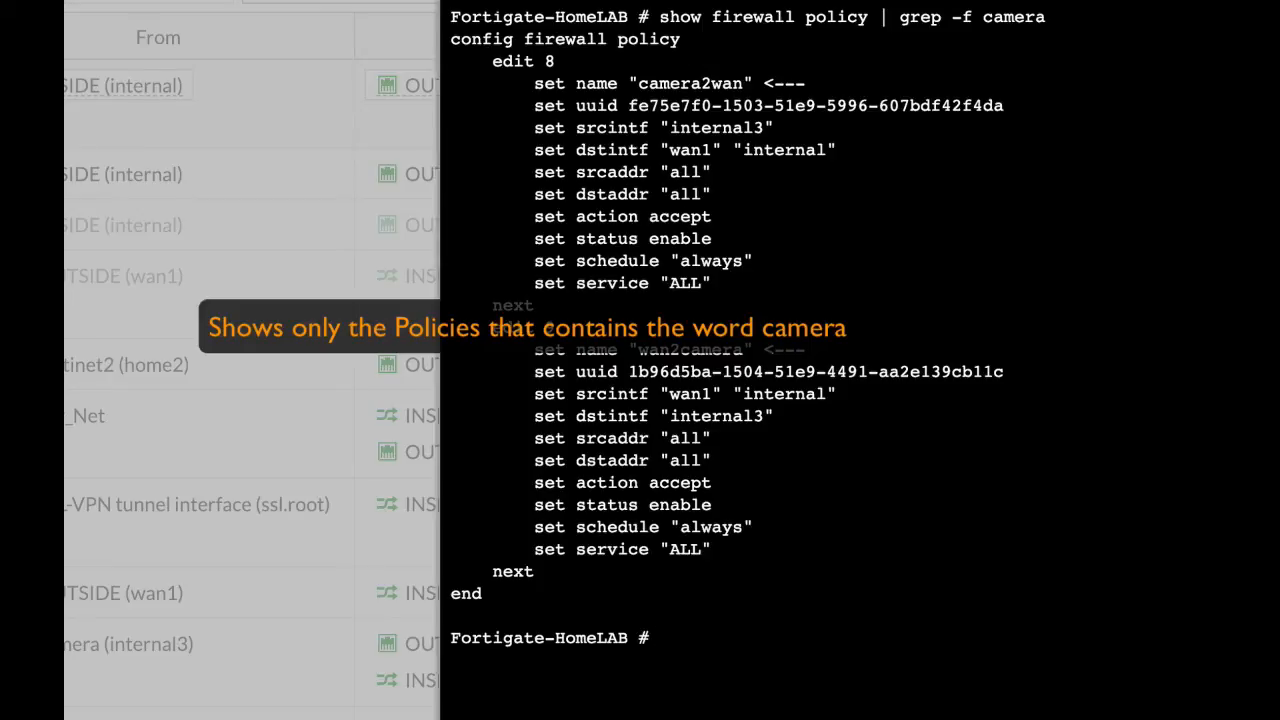
click(552, 1)
key(Escape)
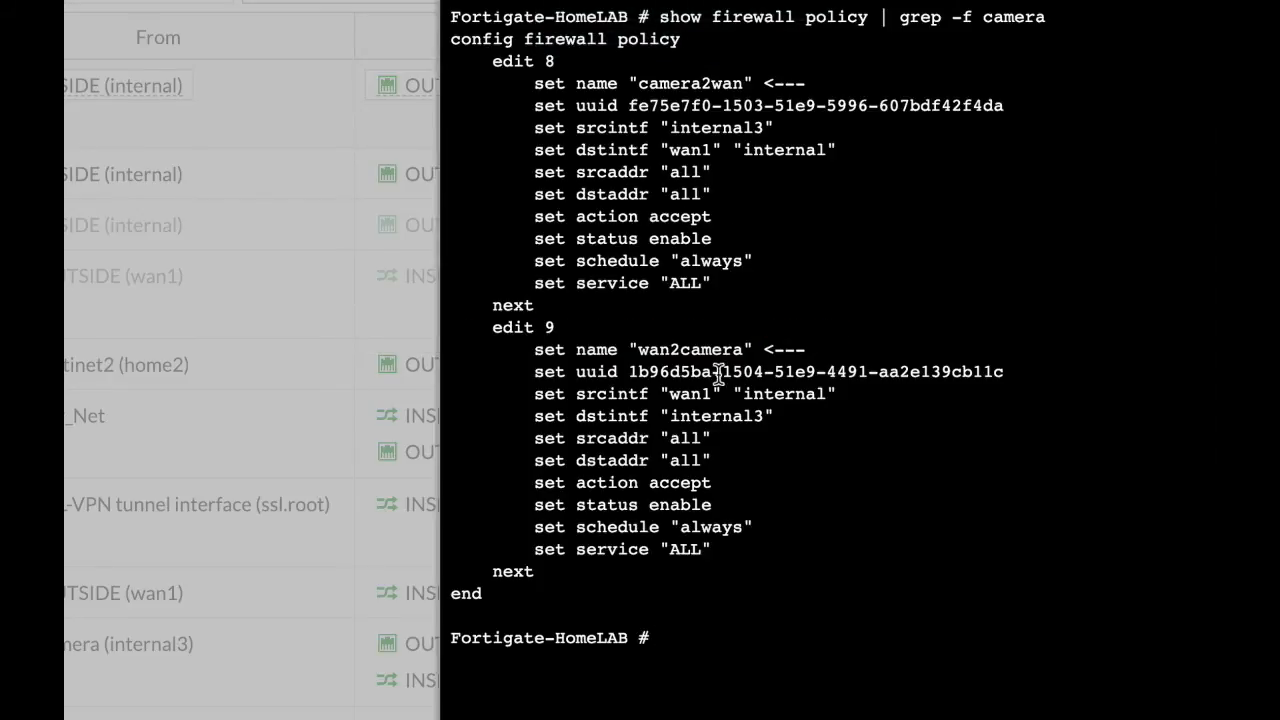
key(super+Tab)
key(super+Tab)
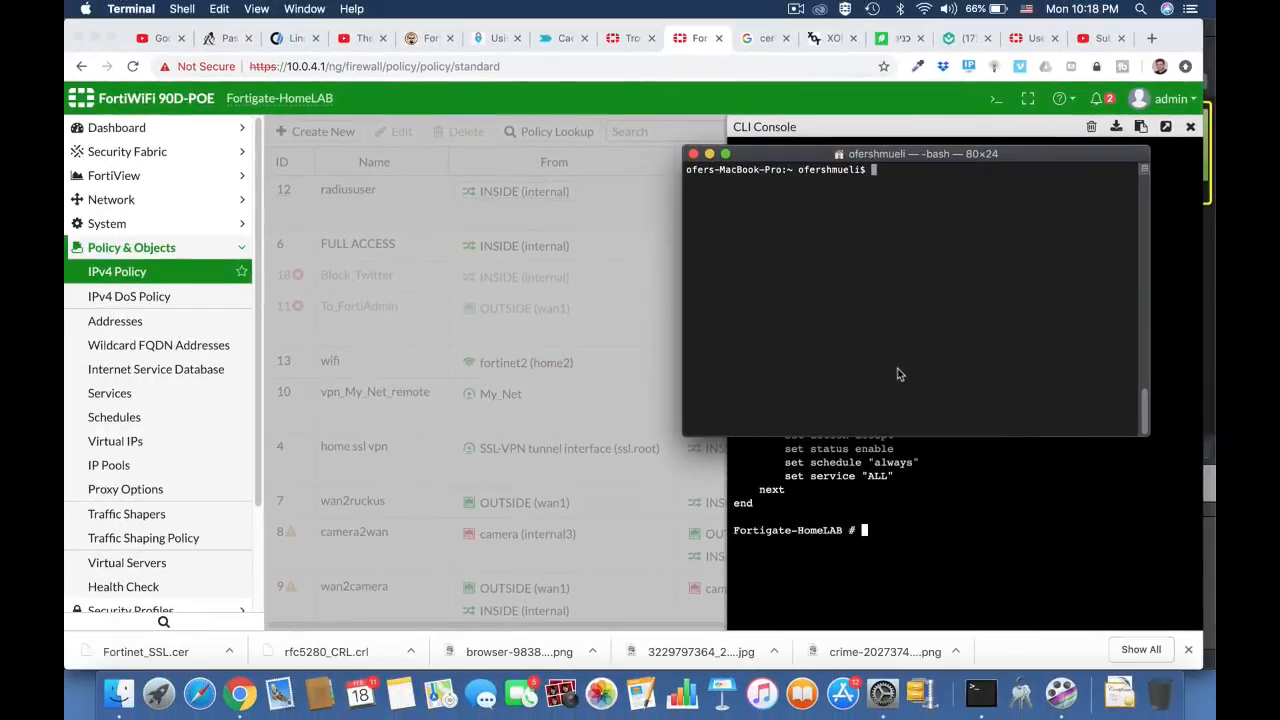
- Run 'nmap 10.0.4.0/24' and review the five hosts found up with their open ports
text(nmap 10.0.4.0)
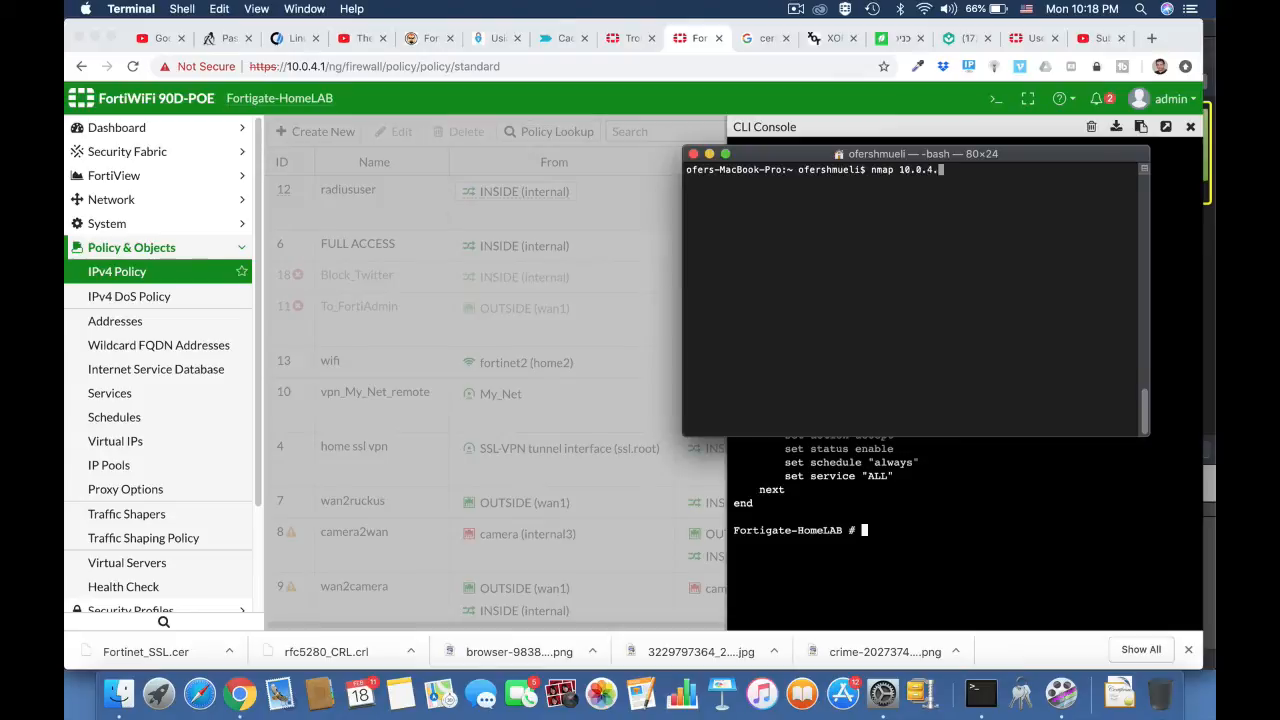
text(/24)
key(Return)
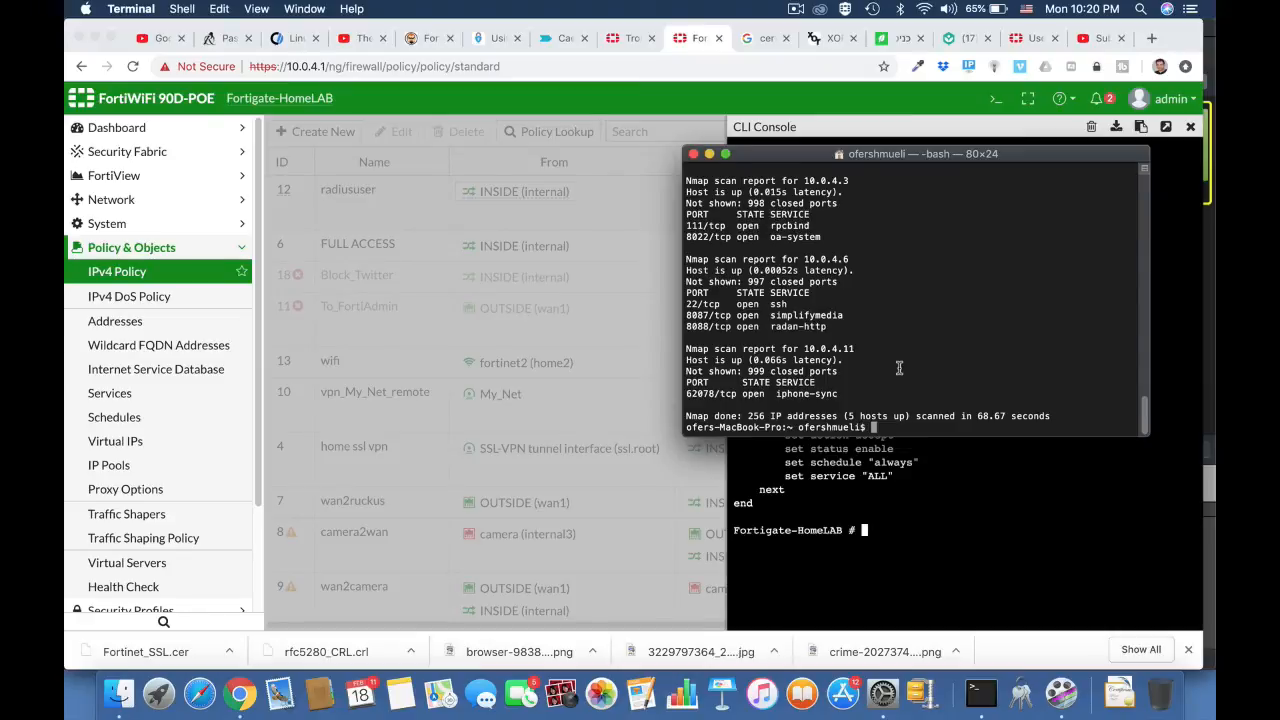
scroll(899, 368, up, 10)
scroll(899, 368, down, 5)
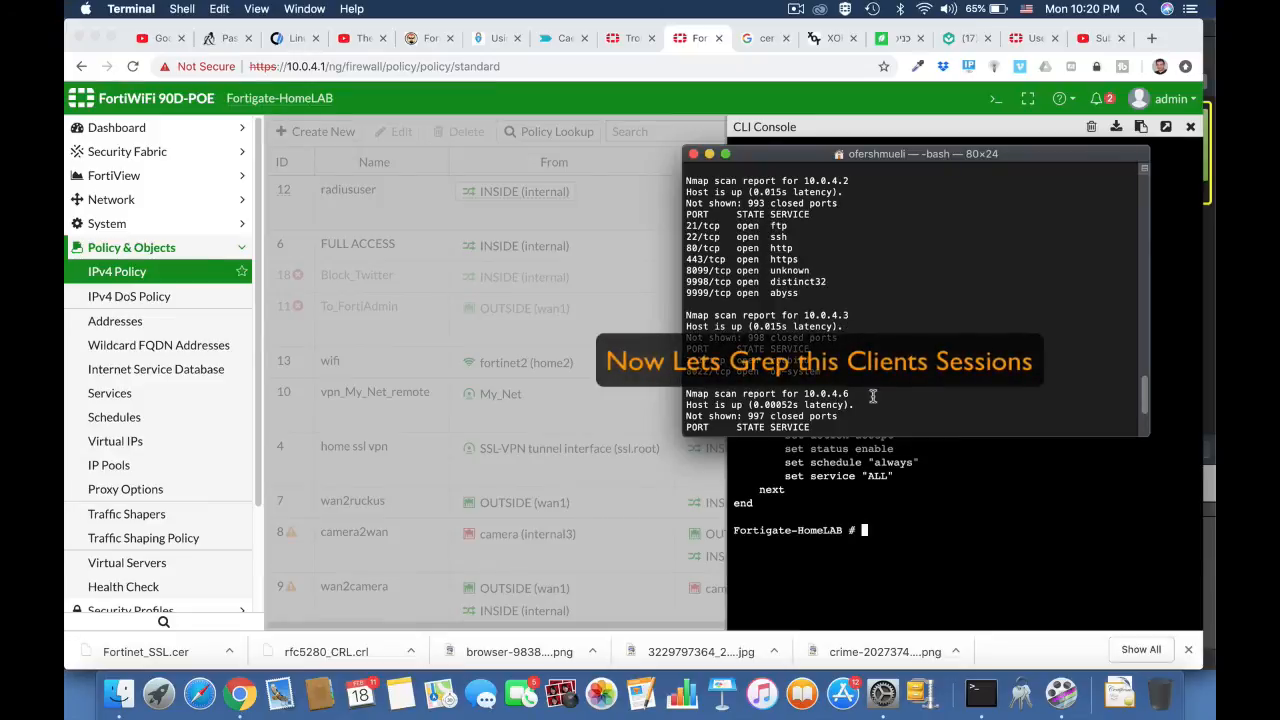
- In the CLI console, run 'diag sys session list | grep 10.0.4.6' to list that host's sessions
click(1008, 136)
click(882, 593)
text(d)
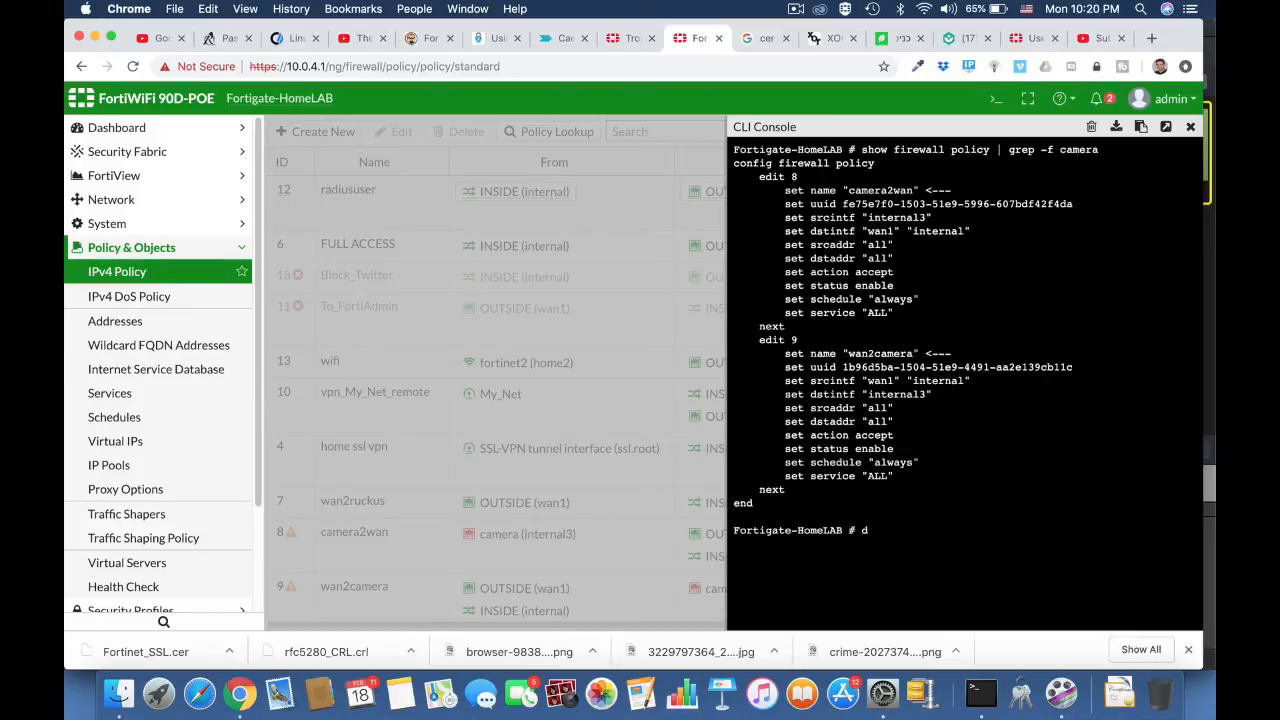
text(iag sys sessionlist)
key(BackSpace)
key(BackSpace)
key(BackSpace)
key(BackSpace)
key(BackSpace)
text(list | grep 10)
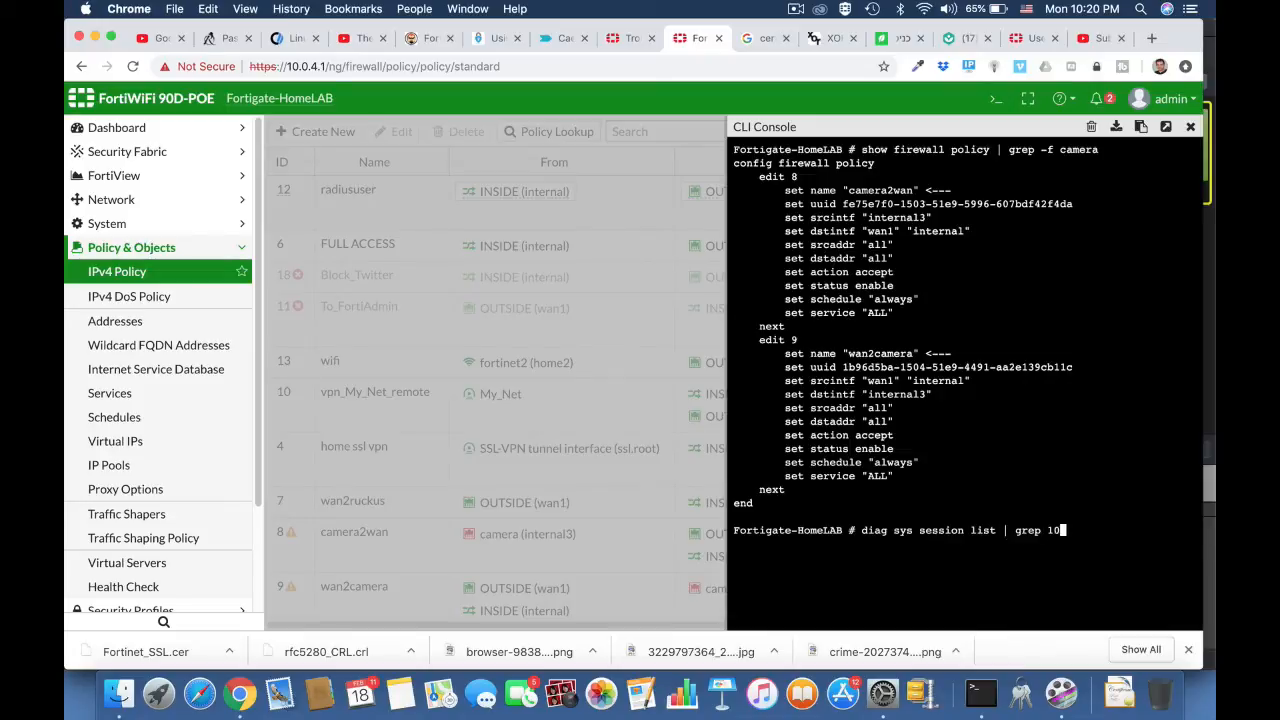
text(.0.4.6)
key(Return)
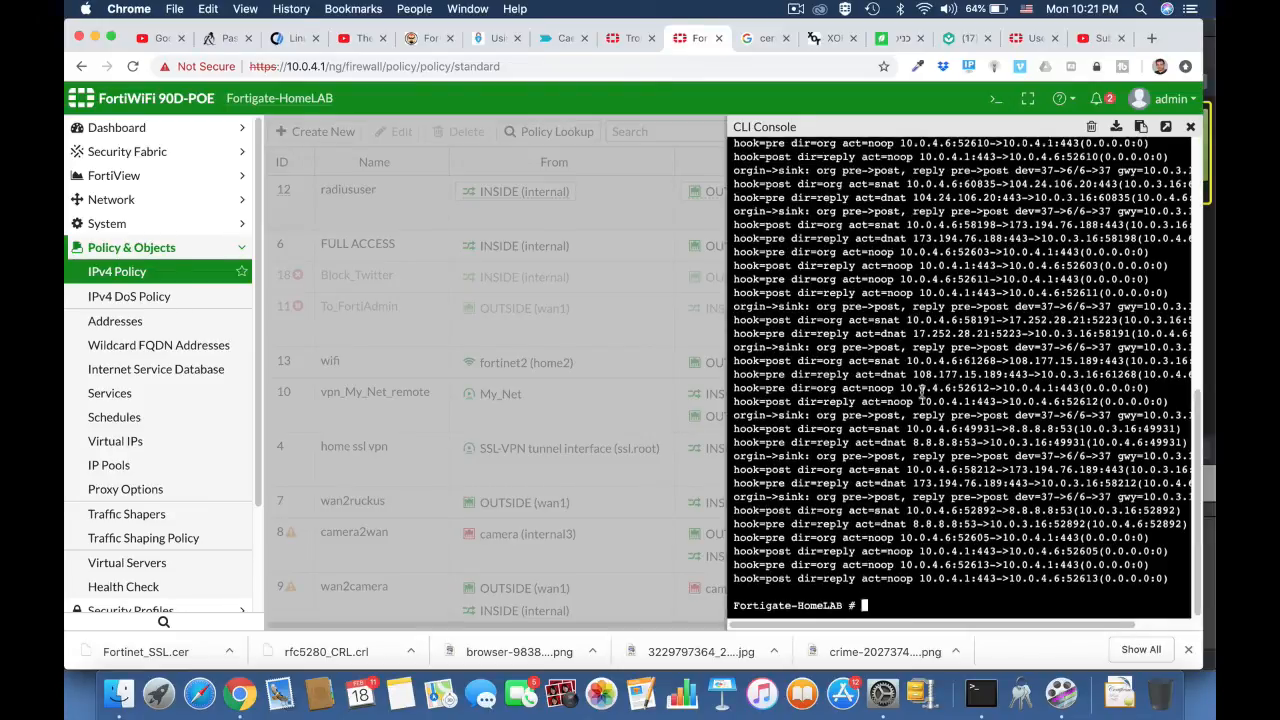
scroll(921, 397, up, 10)
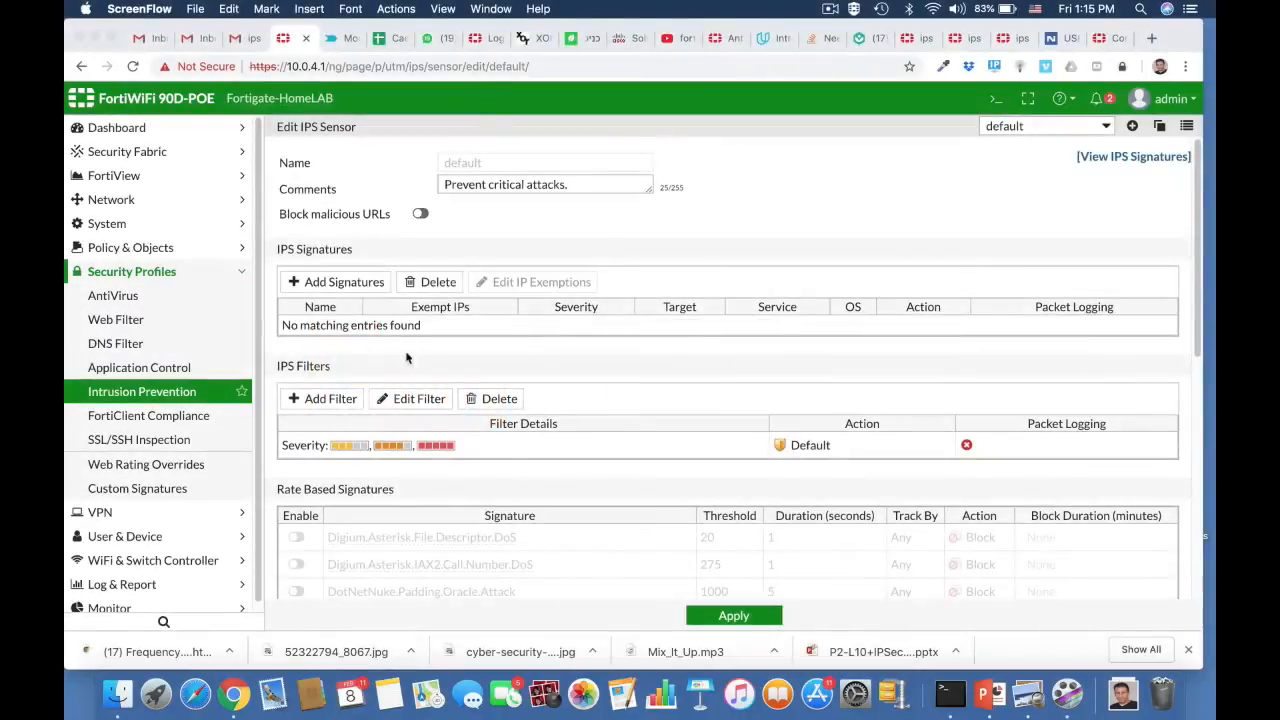
- Create IPS sensor FTP_Brute with the comment 'stop brute force attacks on FTP server'
click(1132, 127)
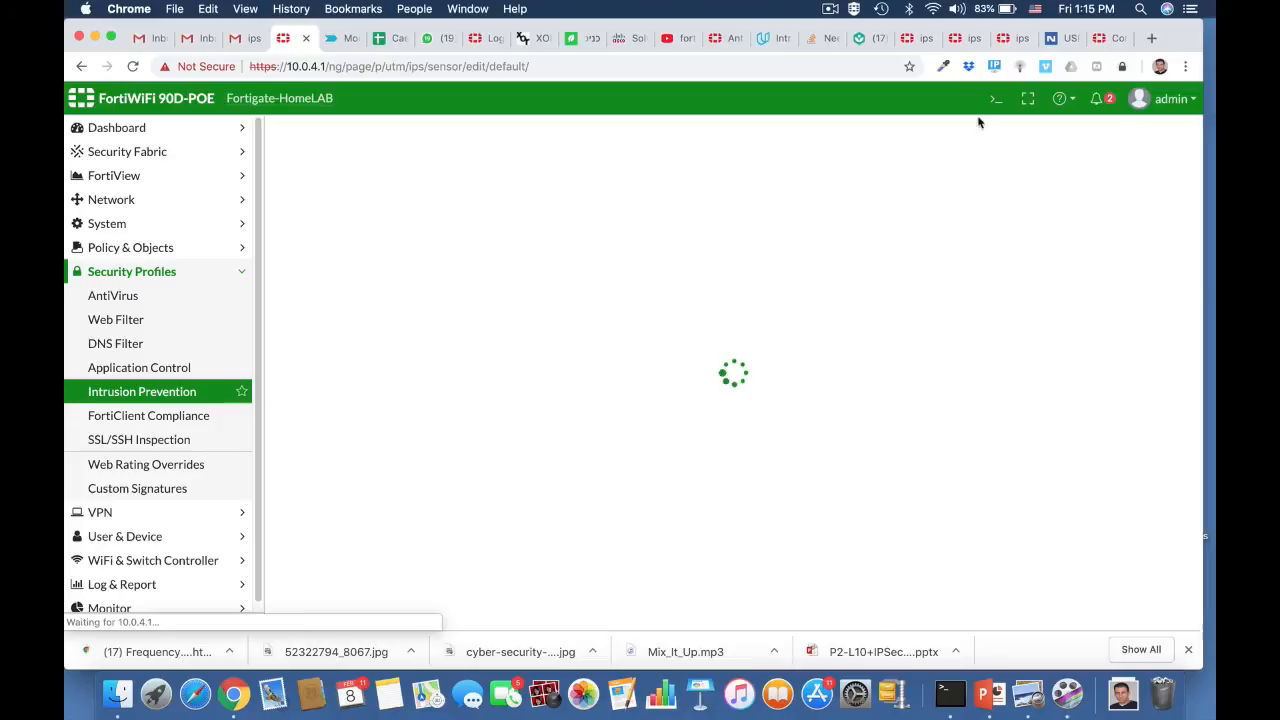
click(484, 164)
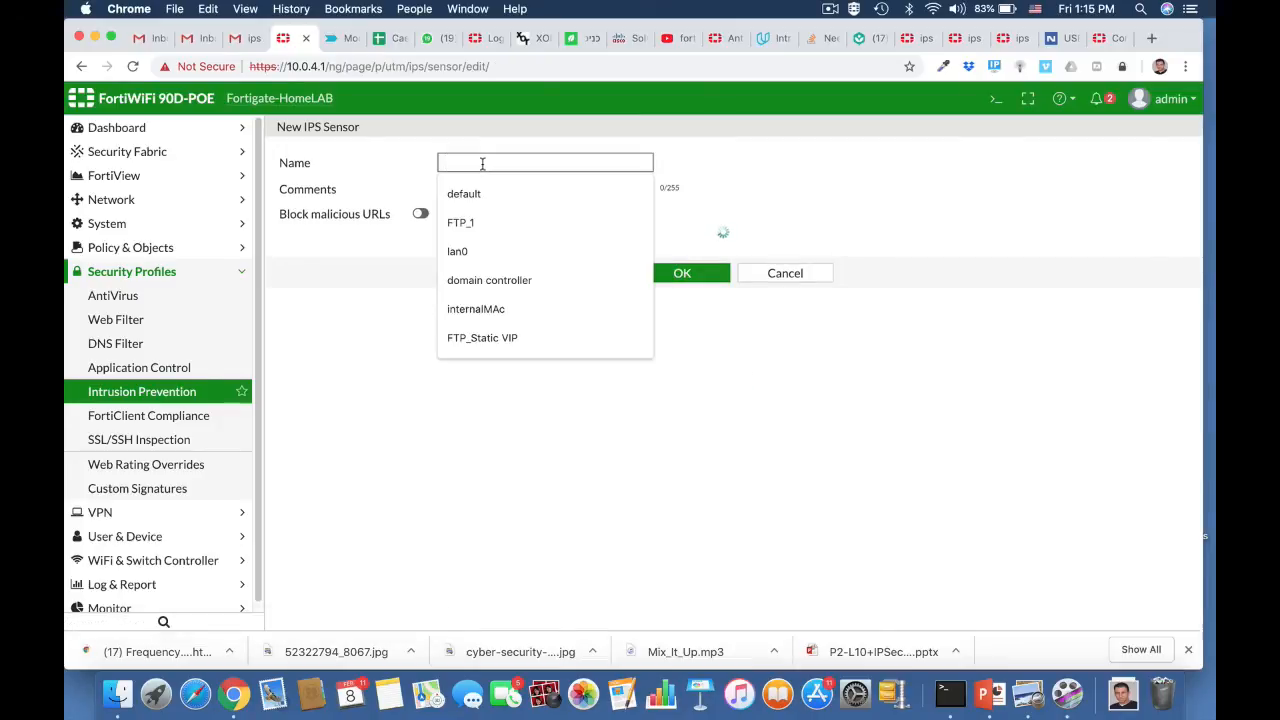
text(FTP)
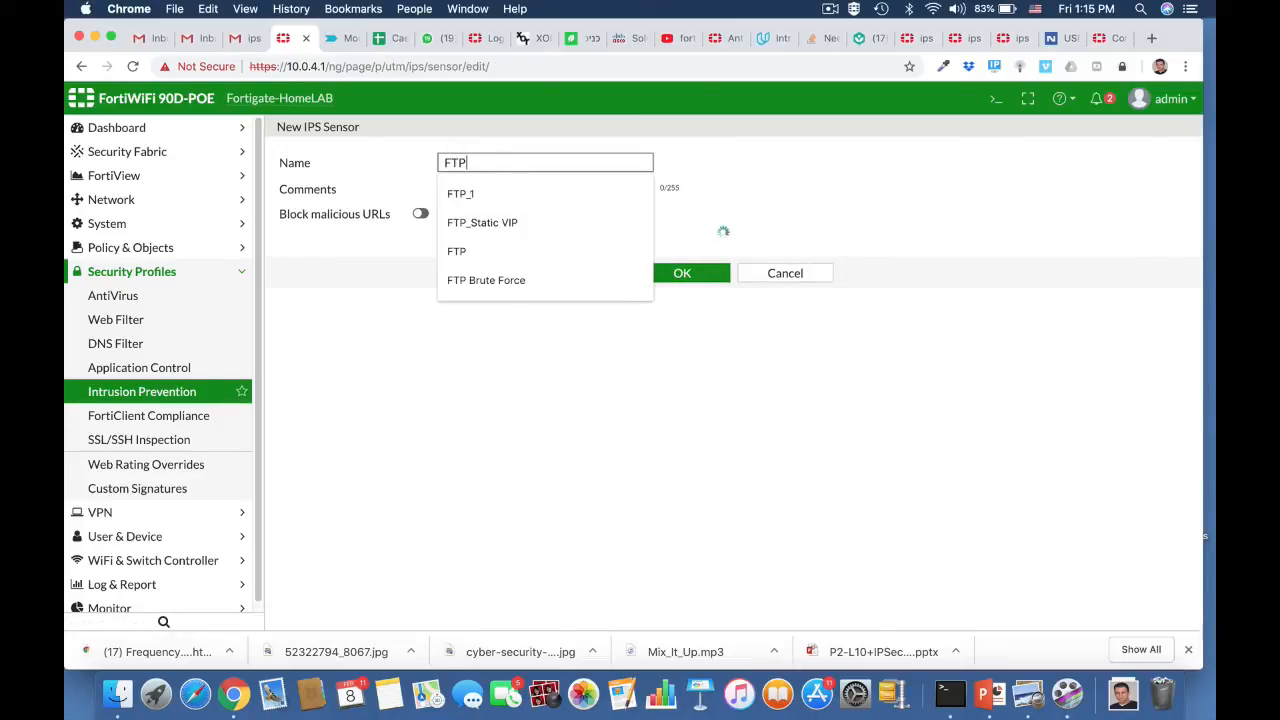
text(_)
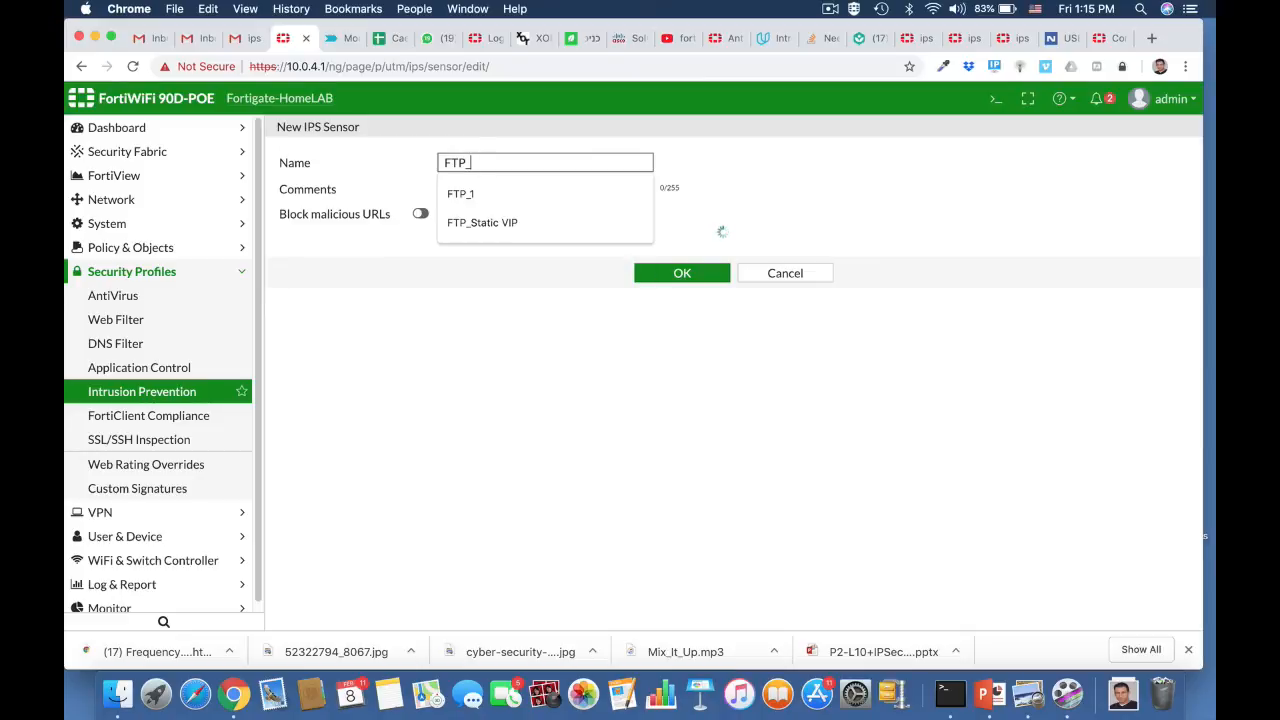
text(Brute)
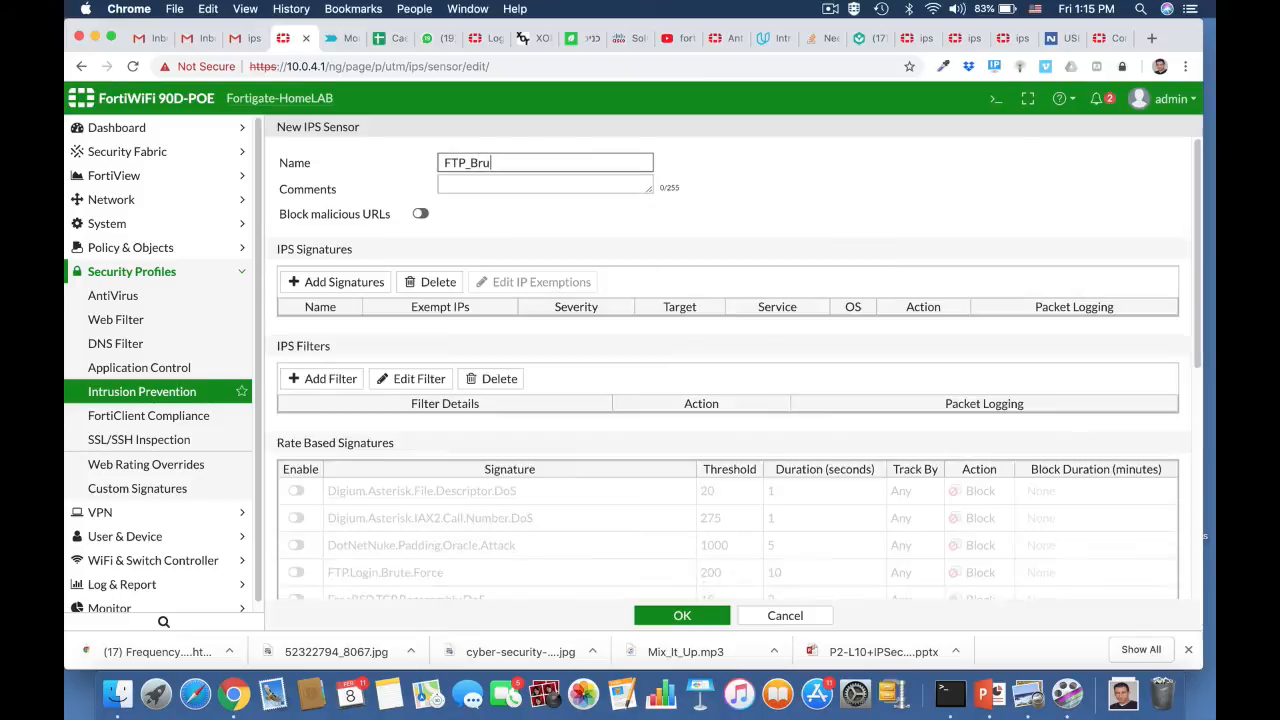
click(510, 186)
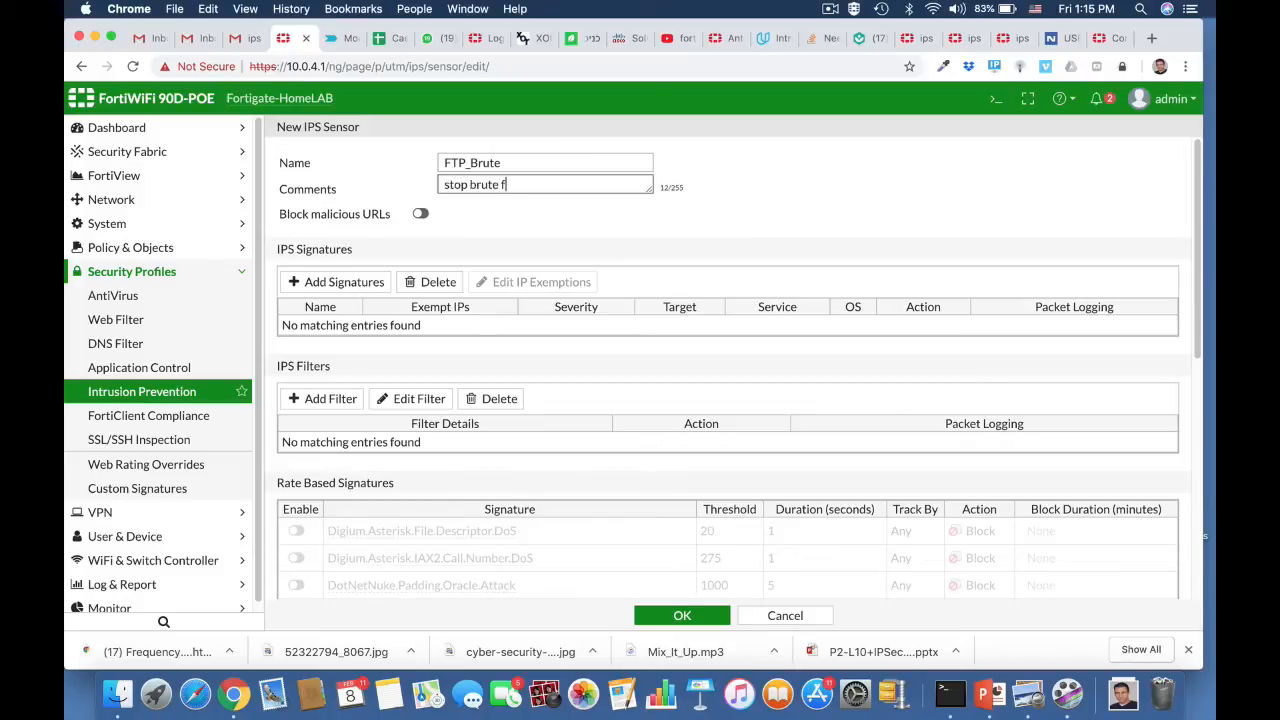
text(stop brute force attacks on FTP server)
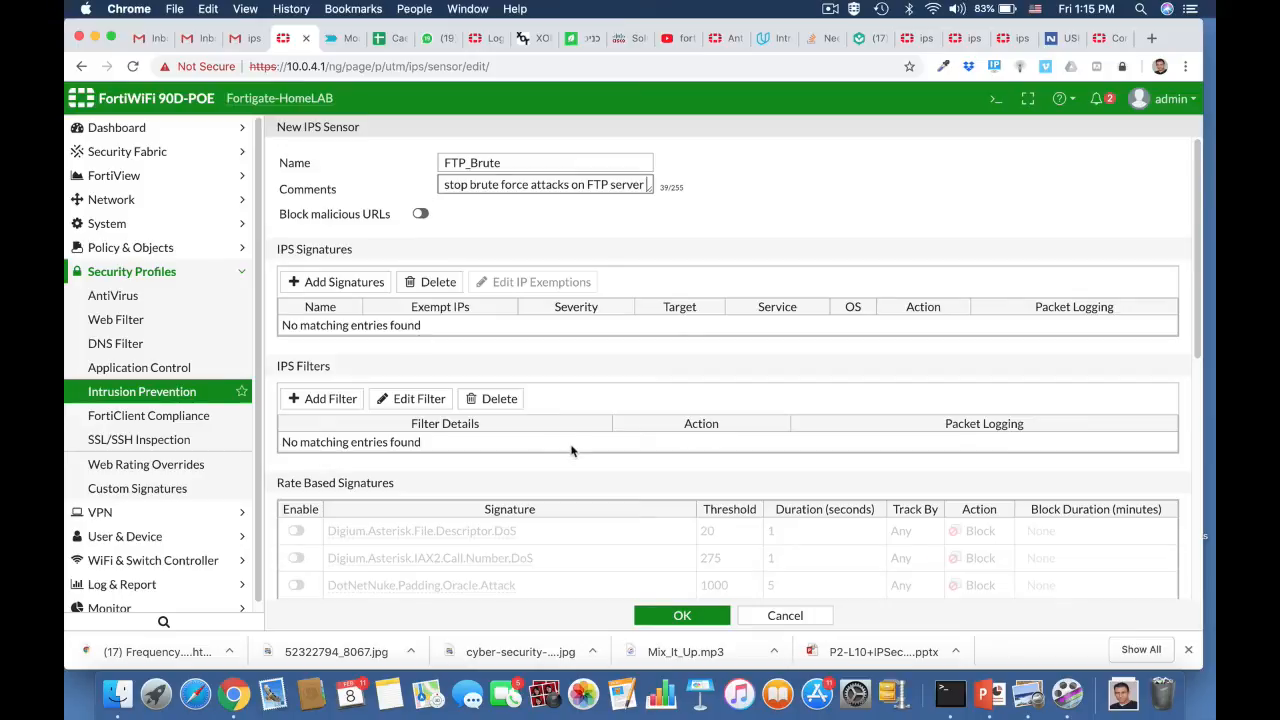
- Enable FTP.Login.Brute.Force with threshold 100 and duration 5 seconds, then save the FTP_Brute sensor
scroll(571, 451, down, 5)
scroll(573, 451, down, 1)
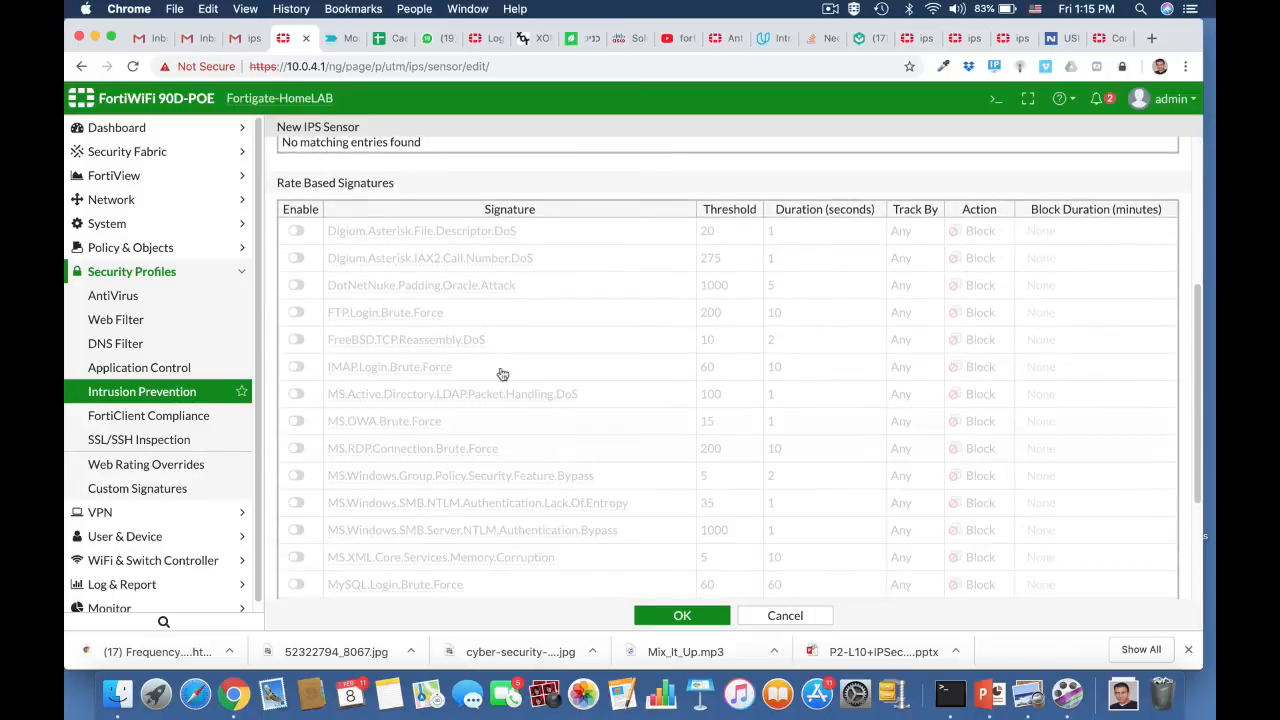
click(296, 313)
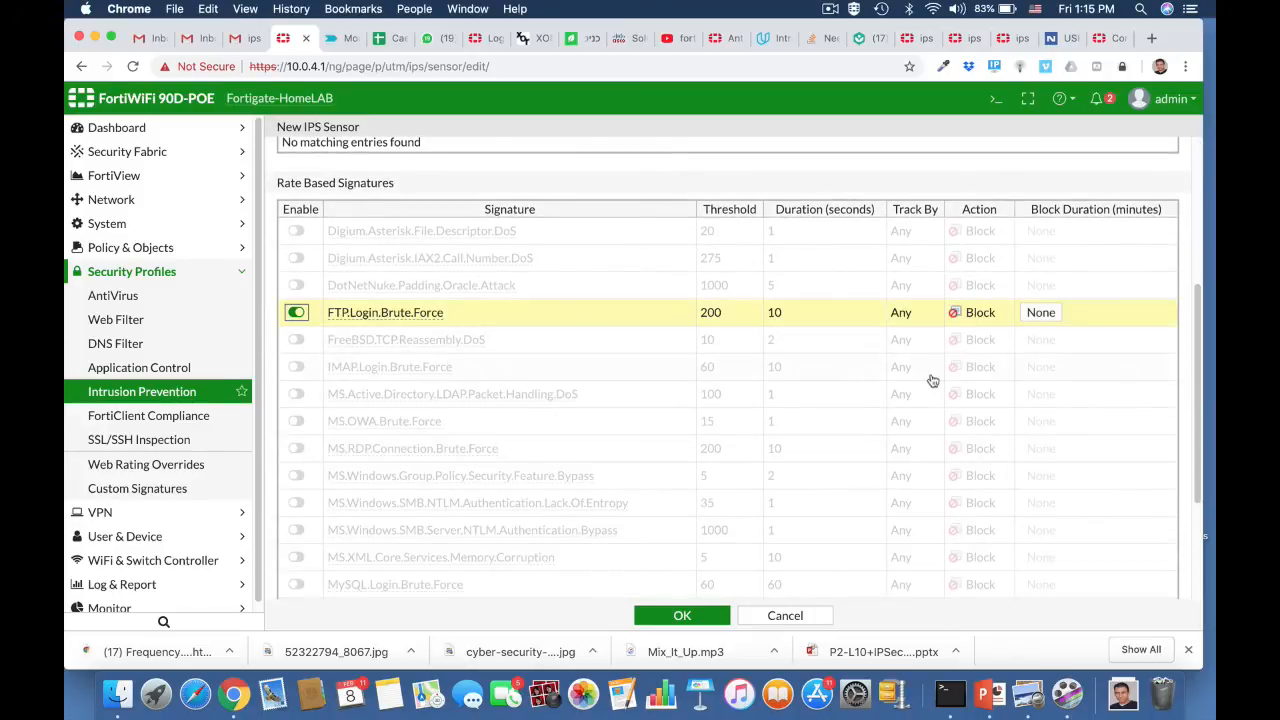
click(718, 314)
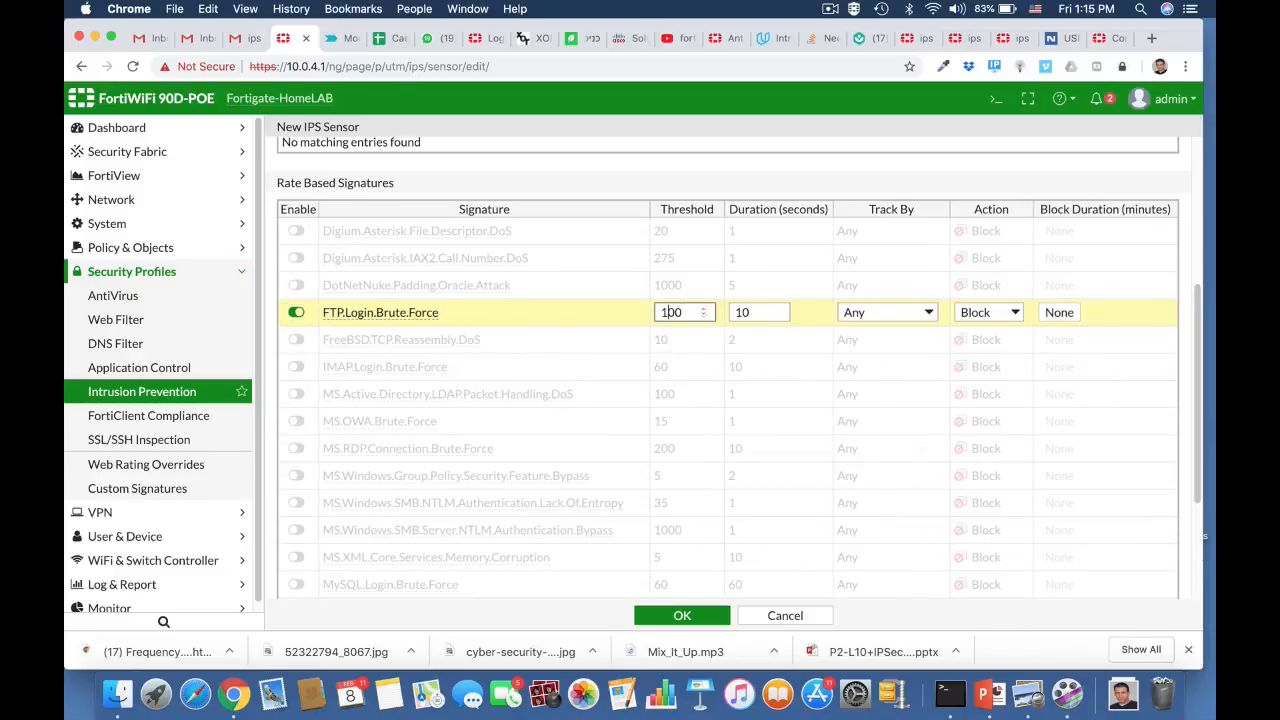
click(746, 313)
double_click(742, 313)
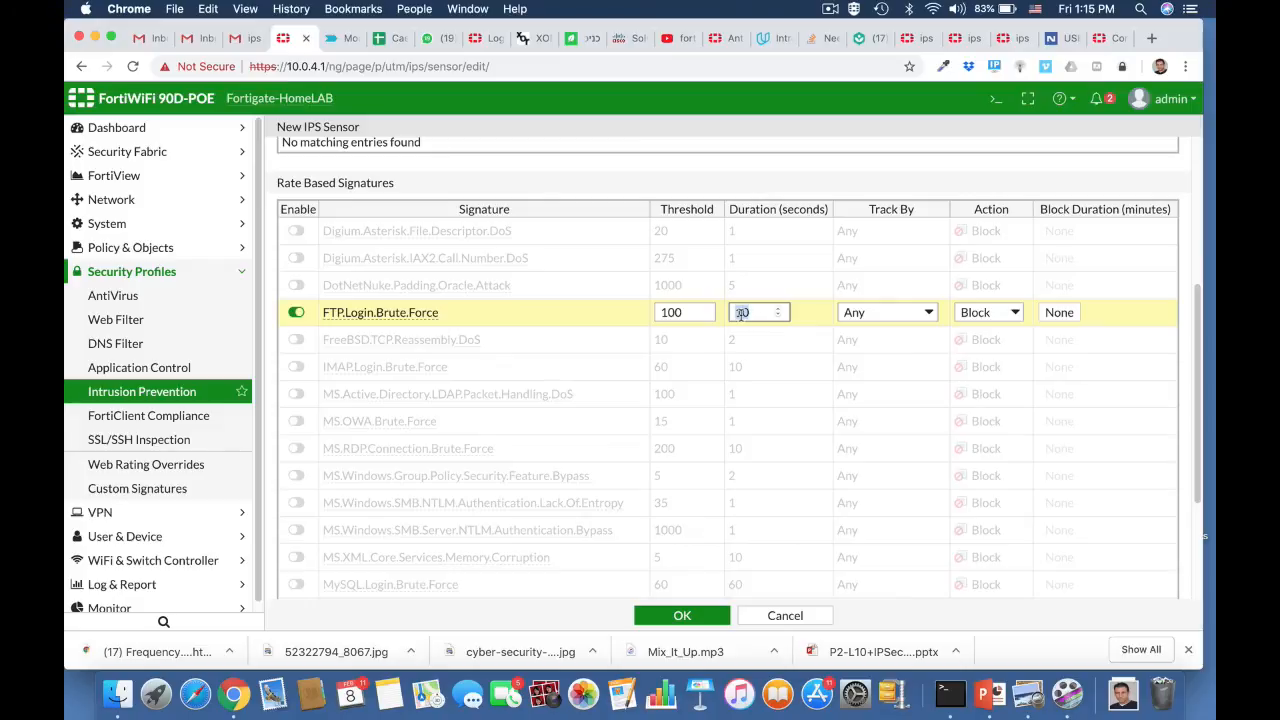
text(5)
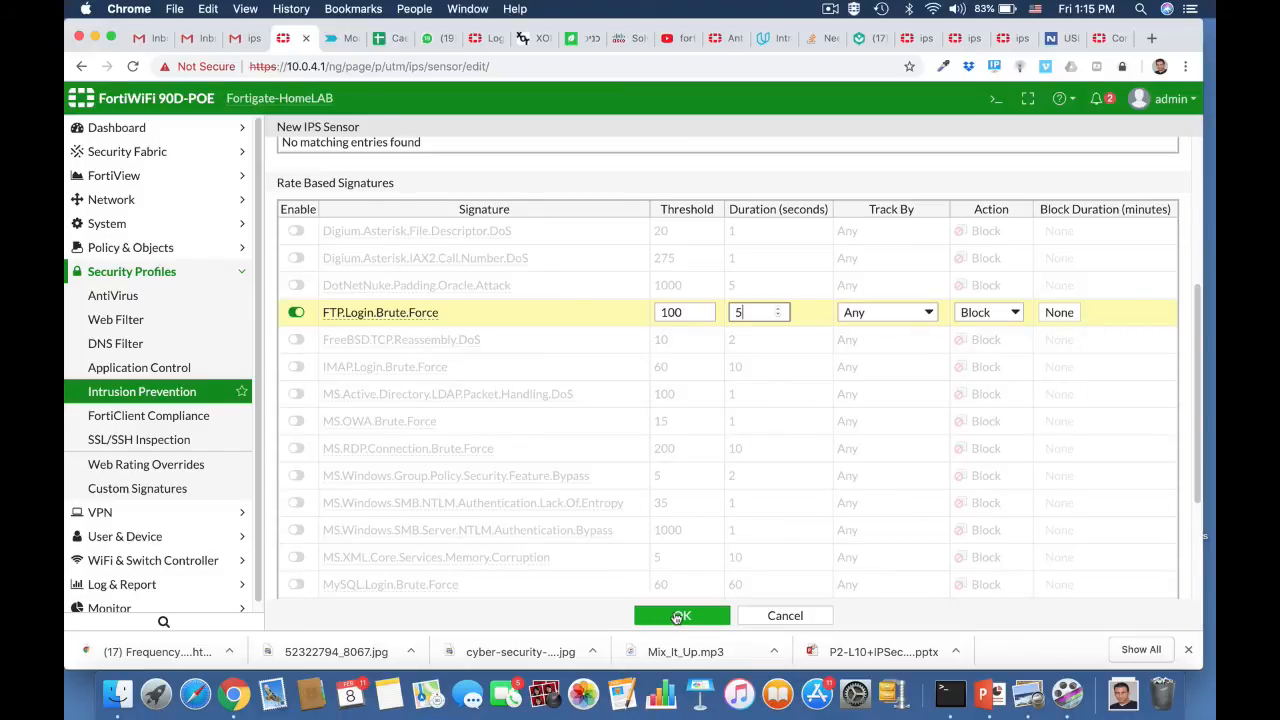
click(677, 616)
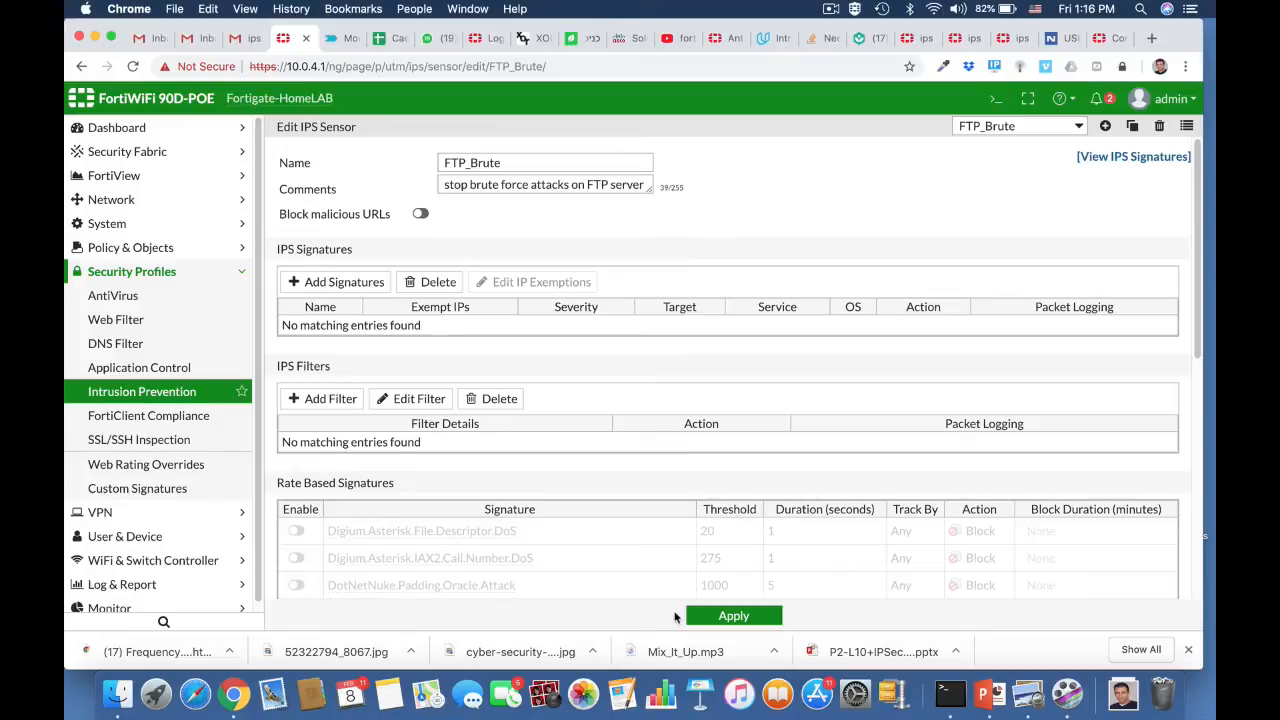
scroll(653, 429, down, 5)
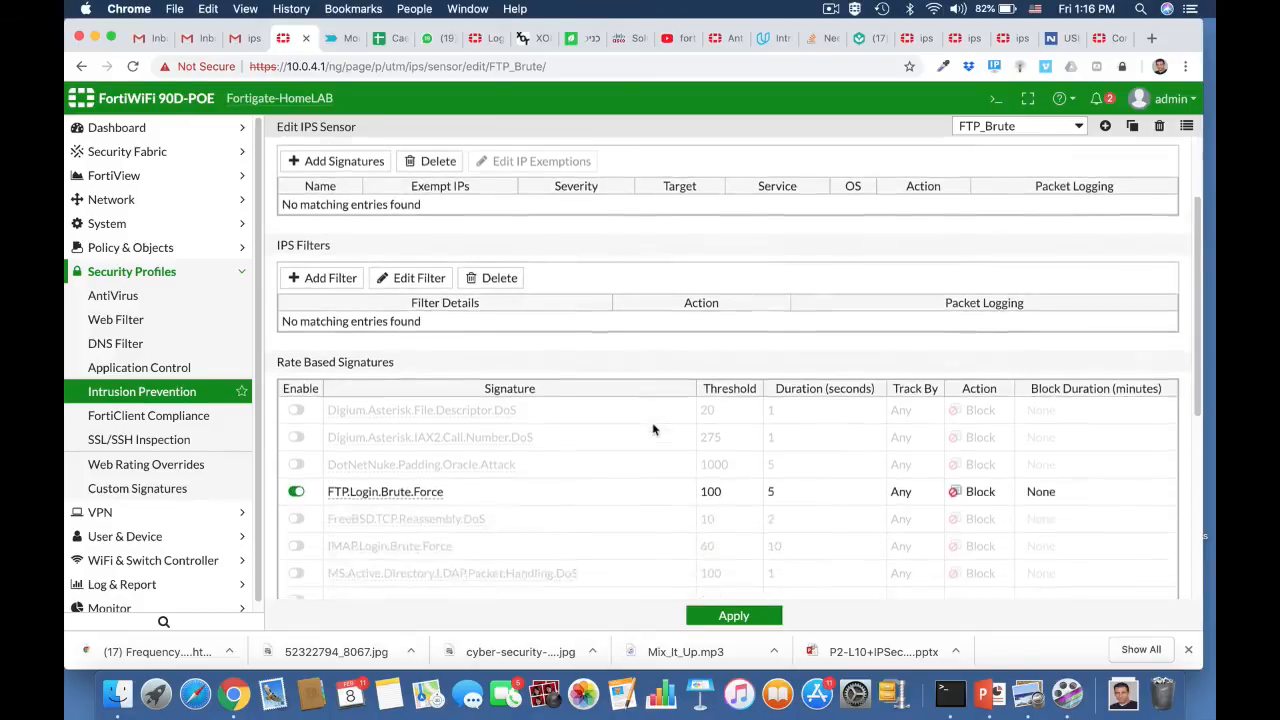
scroll(654, 430, up, 3)
scroll(654, 430, up, 2)
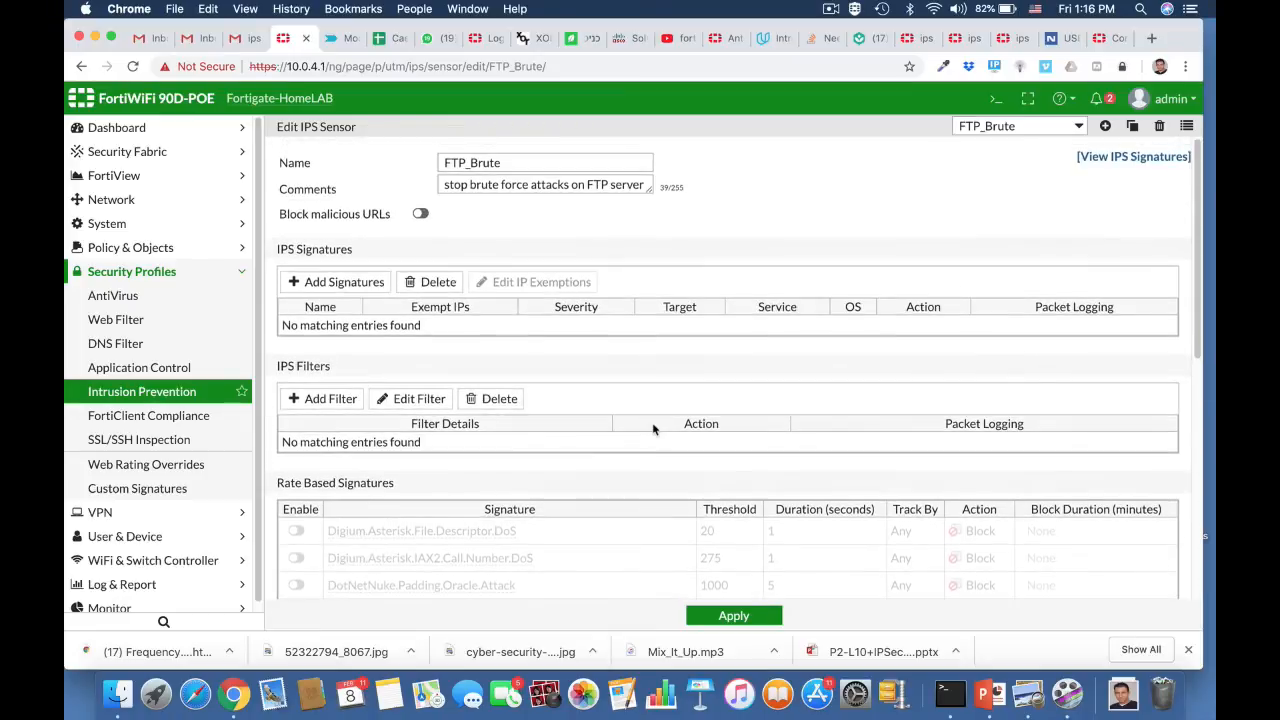
- Show FTP_Brute's full config via config ips sensor / edit FTP_Brute / show full, then view IPv4 policies
click(995, 98)
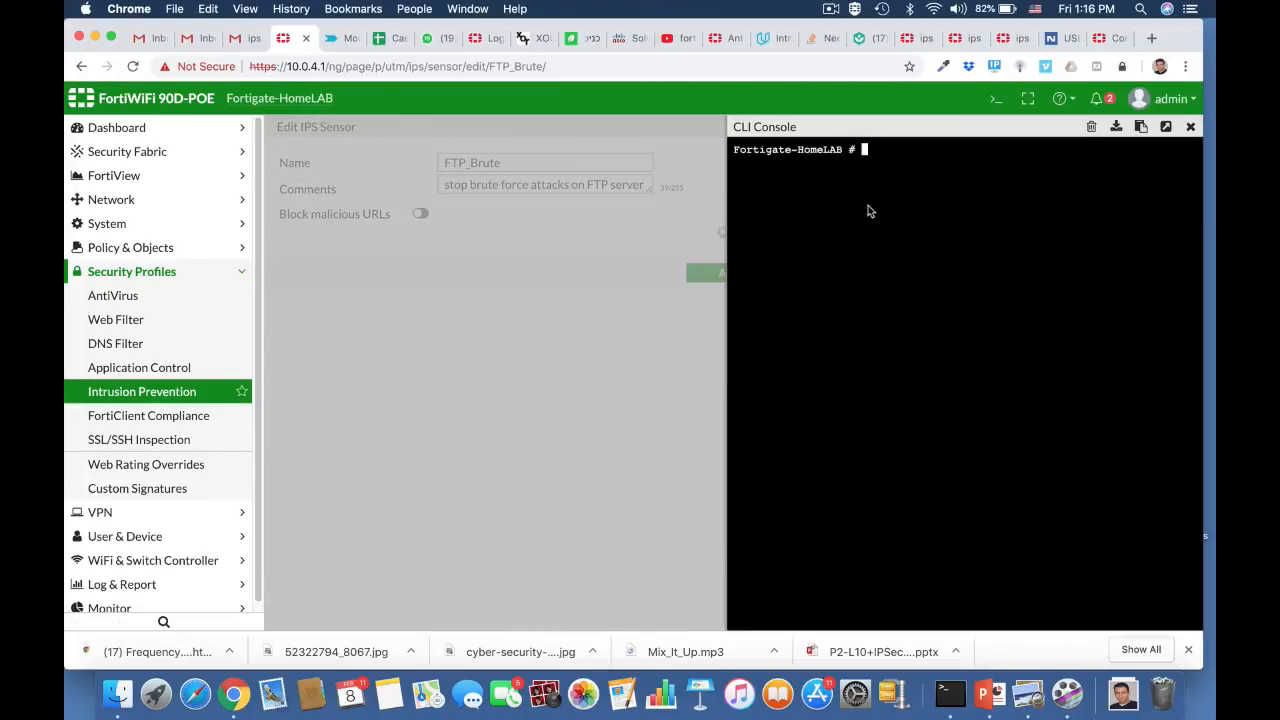
text(confi)
key(Tab)
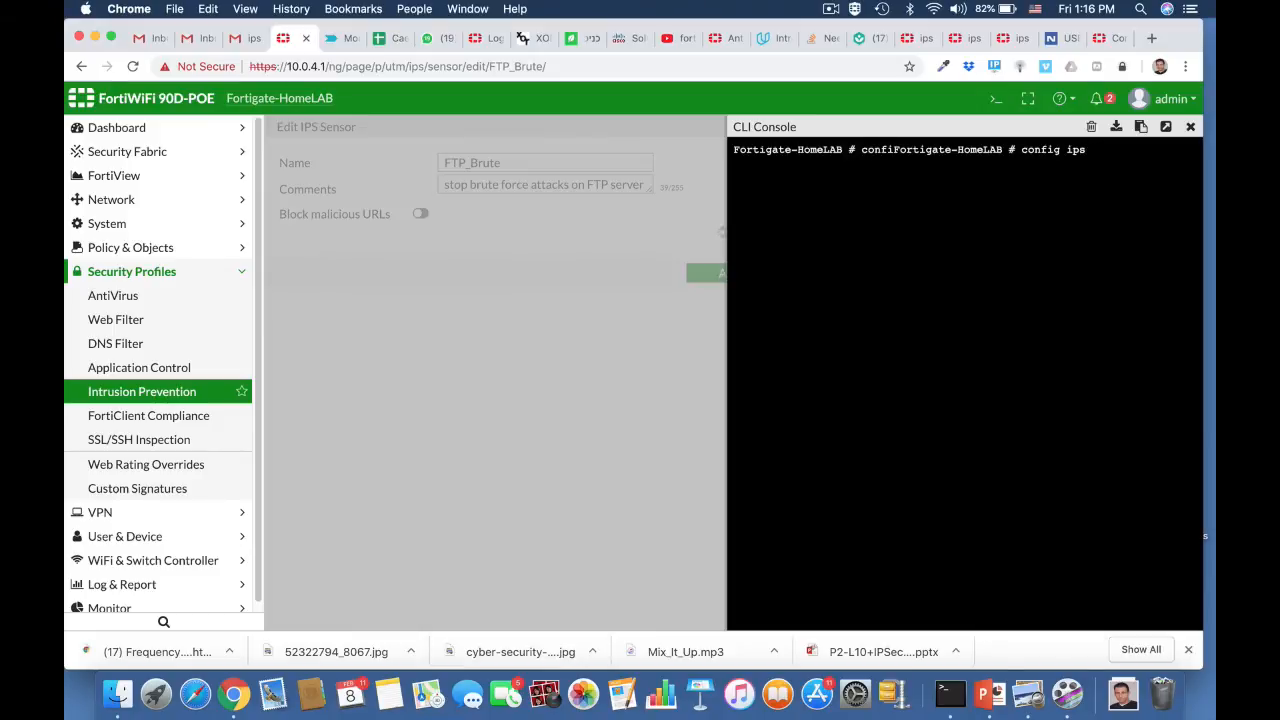
text(ips sensor)
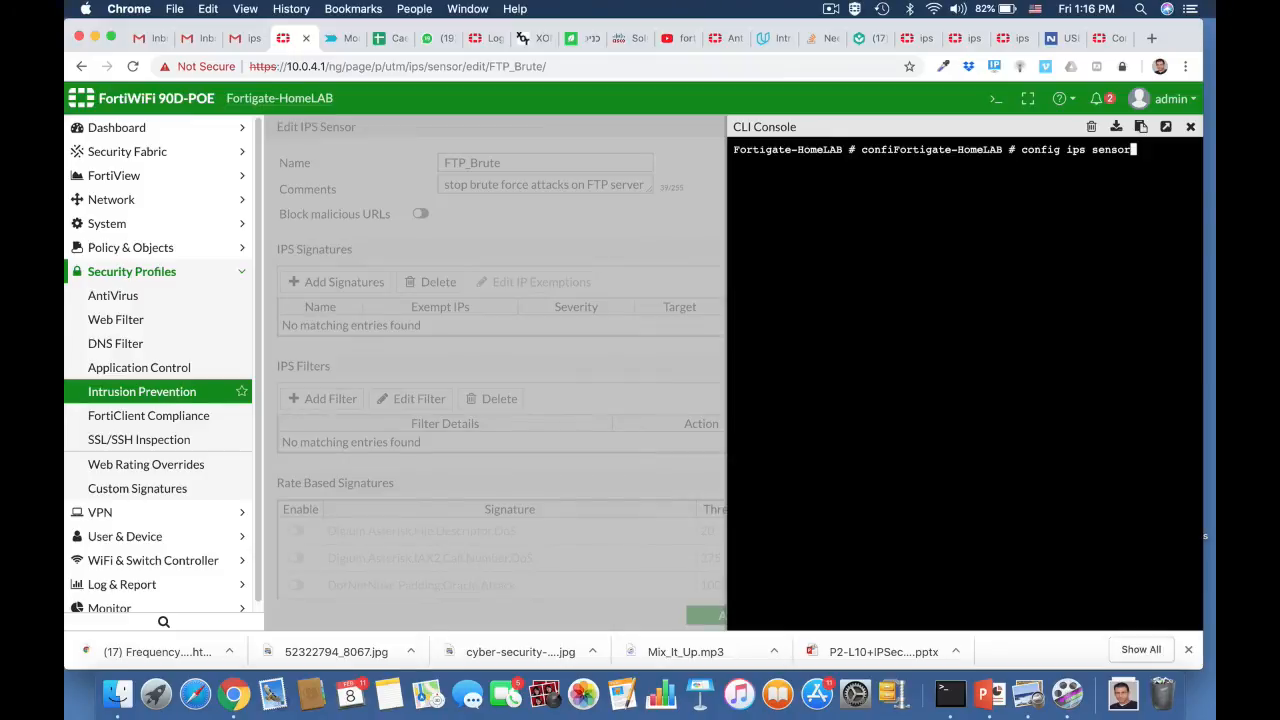
key(Return)
text(ed)
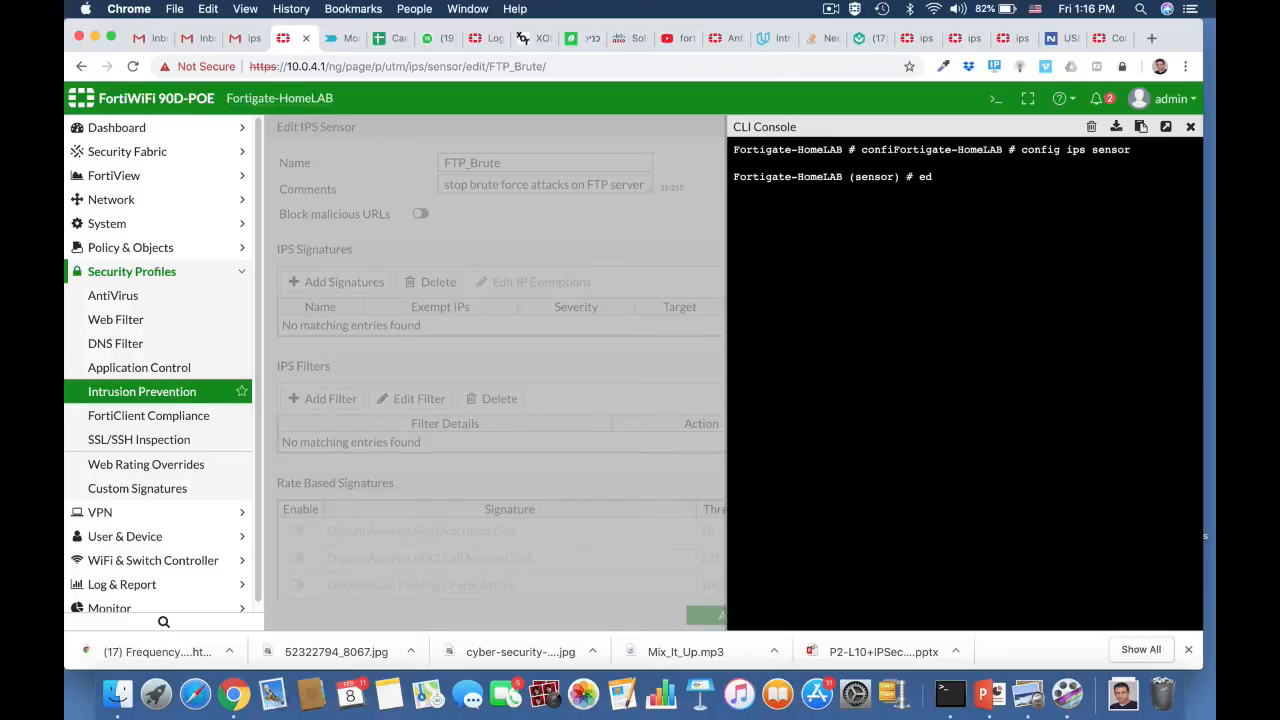
text(it FTP_Brute)
key(Return)
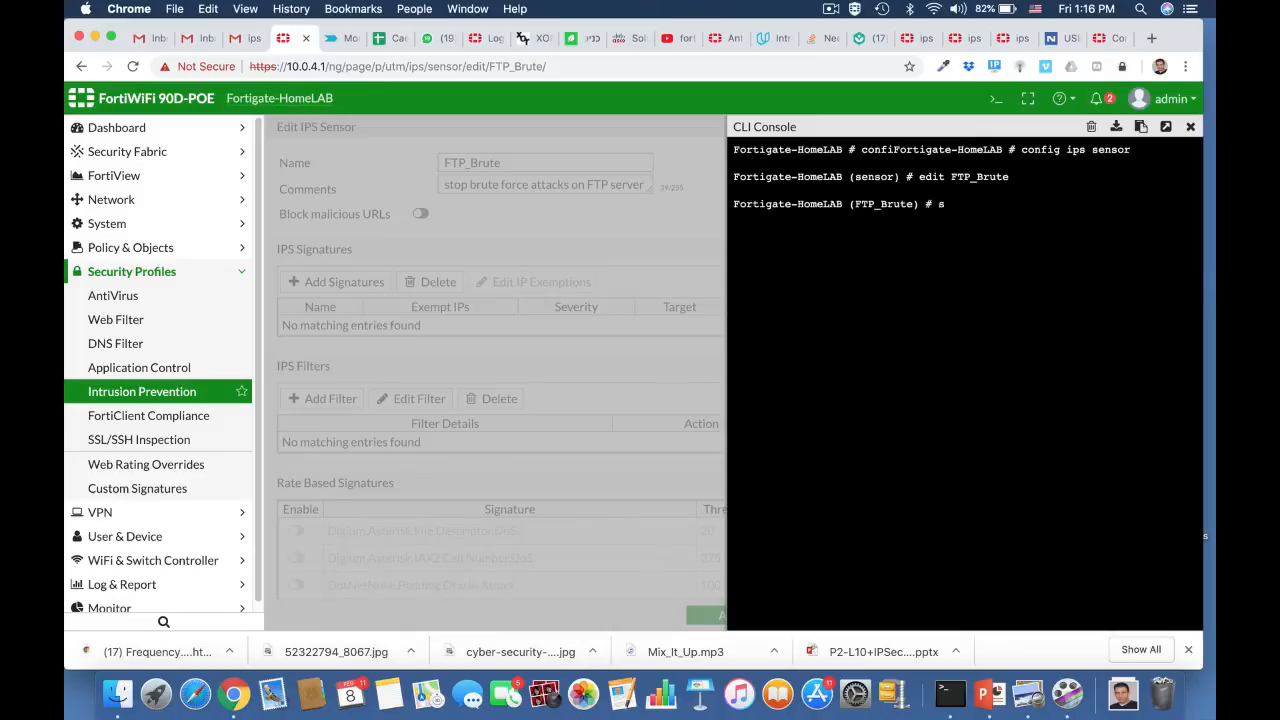
text(show full)
key(Return)
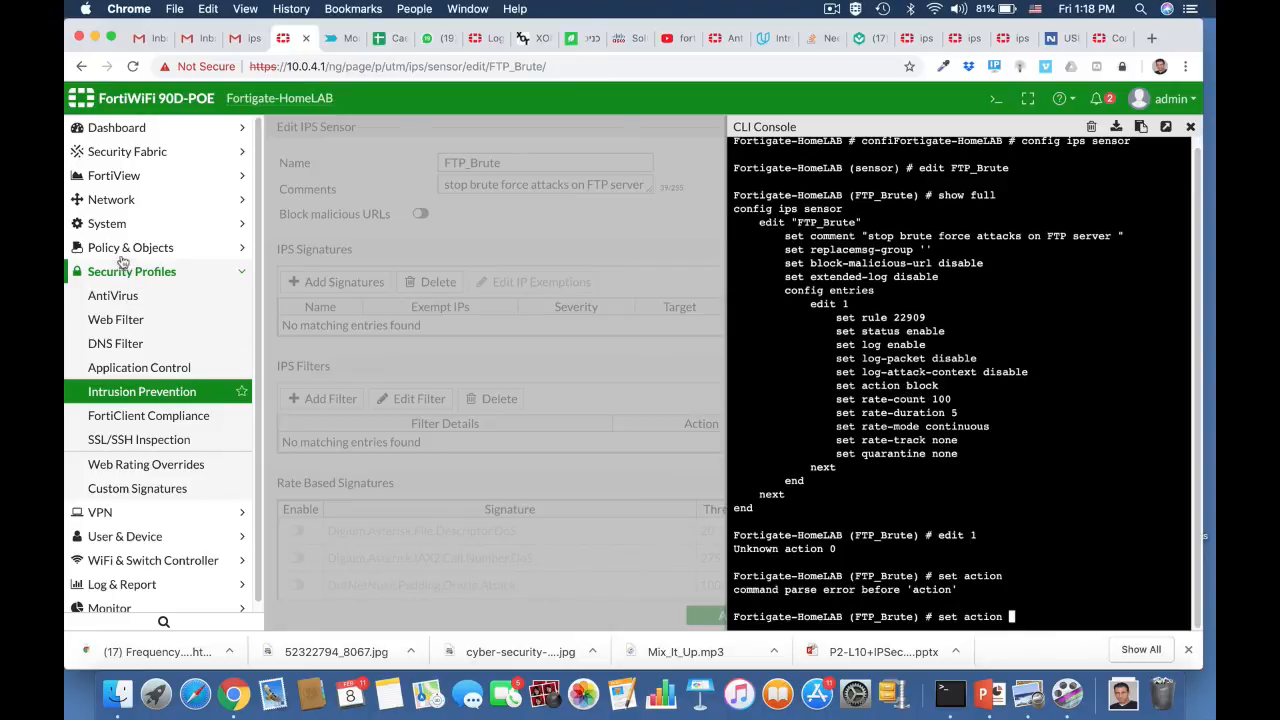
click(120, 250)
click(108, 272)
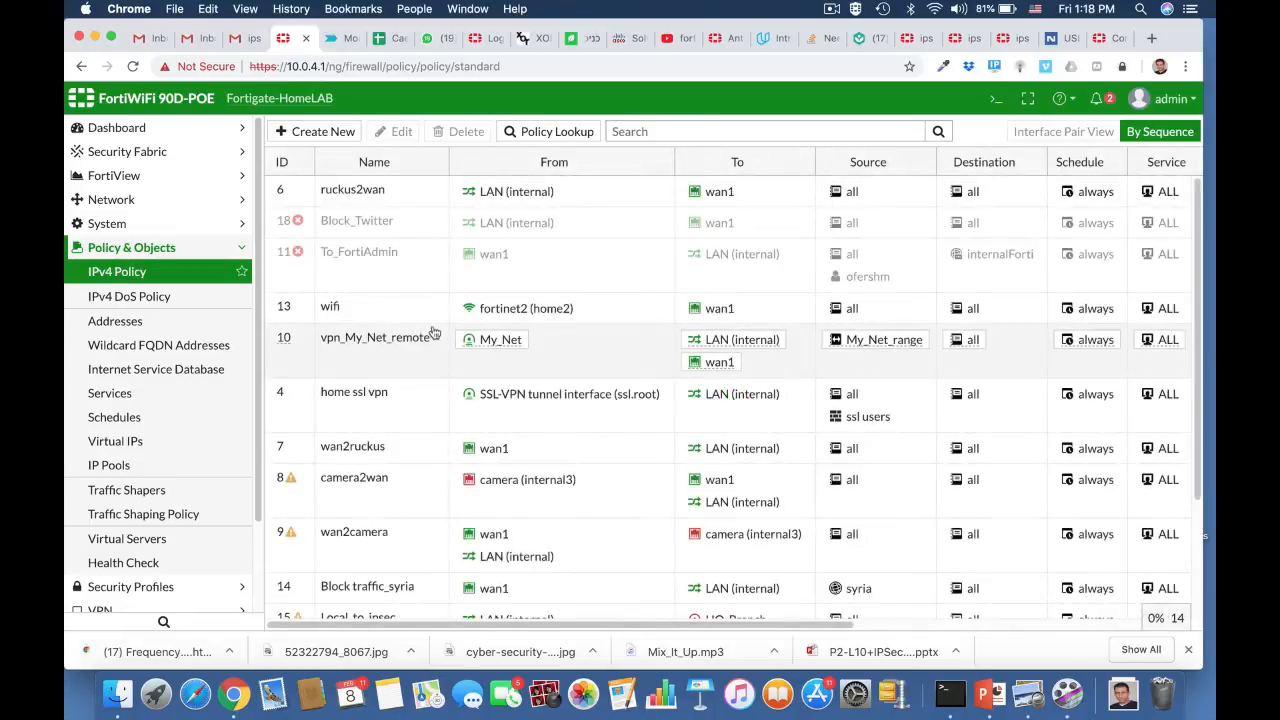
- Edit policy ruckus2wan to enable IPS with the FTP_Brute sensor and save it
click(378, 196)
click(398, 136)
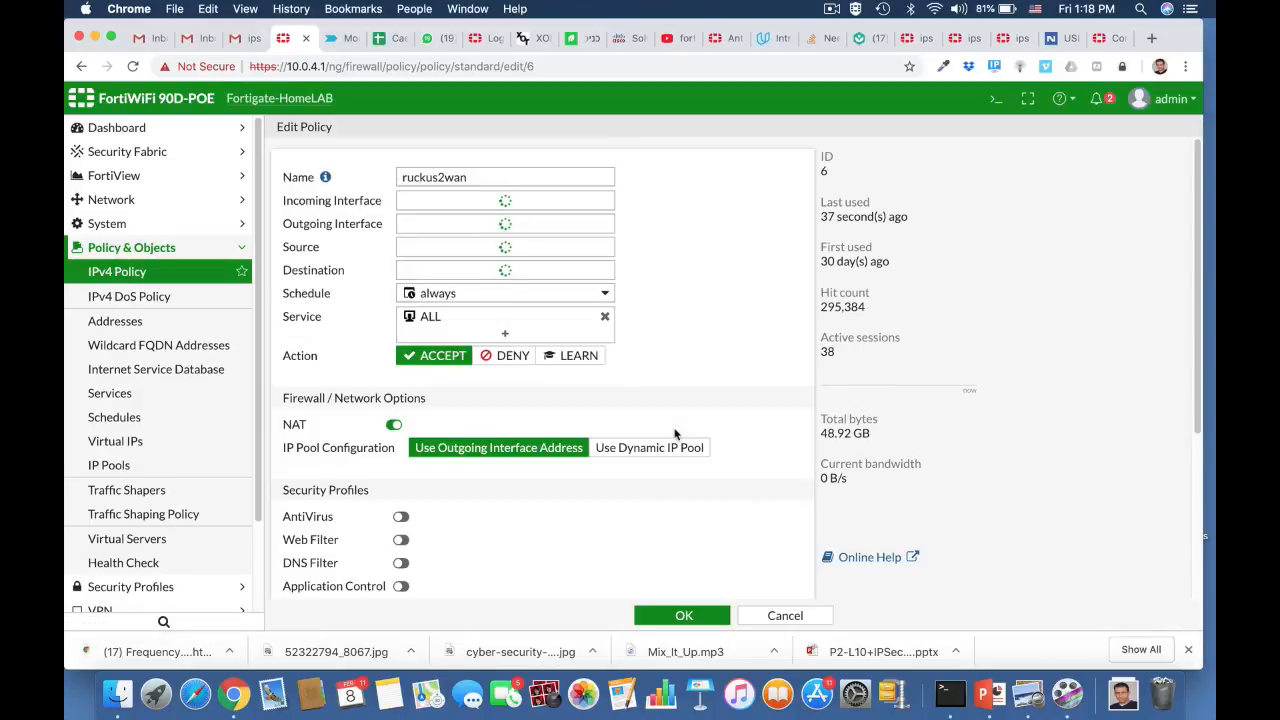
scroll(675, 434, down, 4)
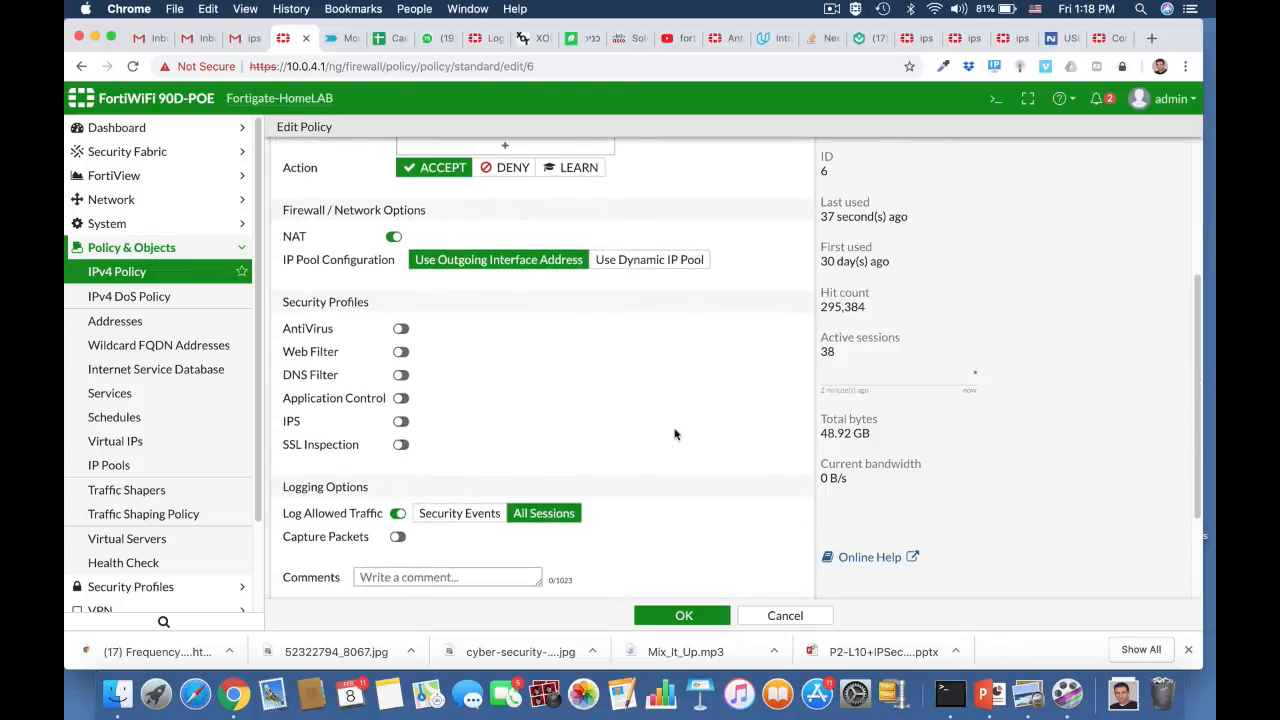
click(401, 422)
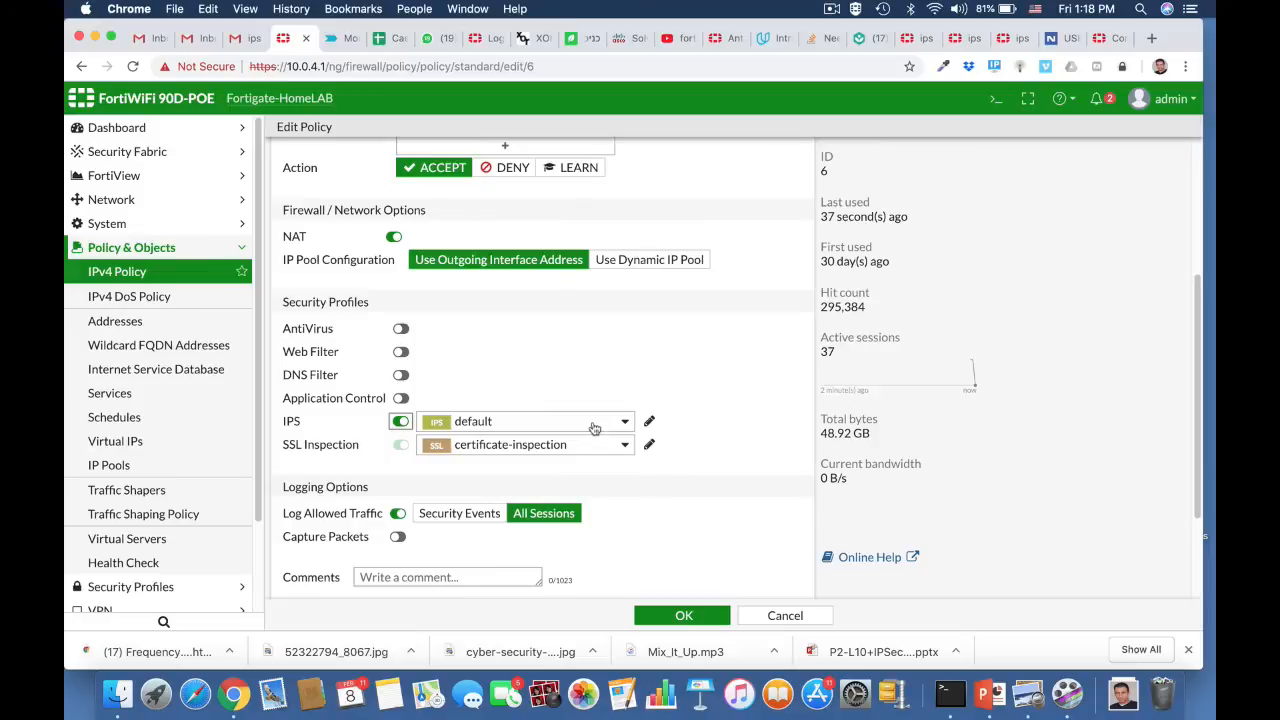
click(594, 424)
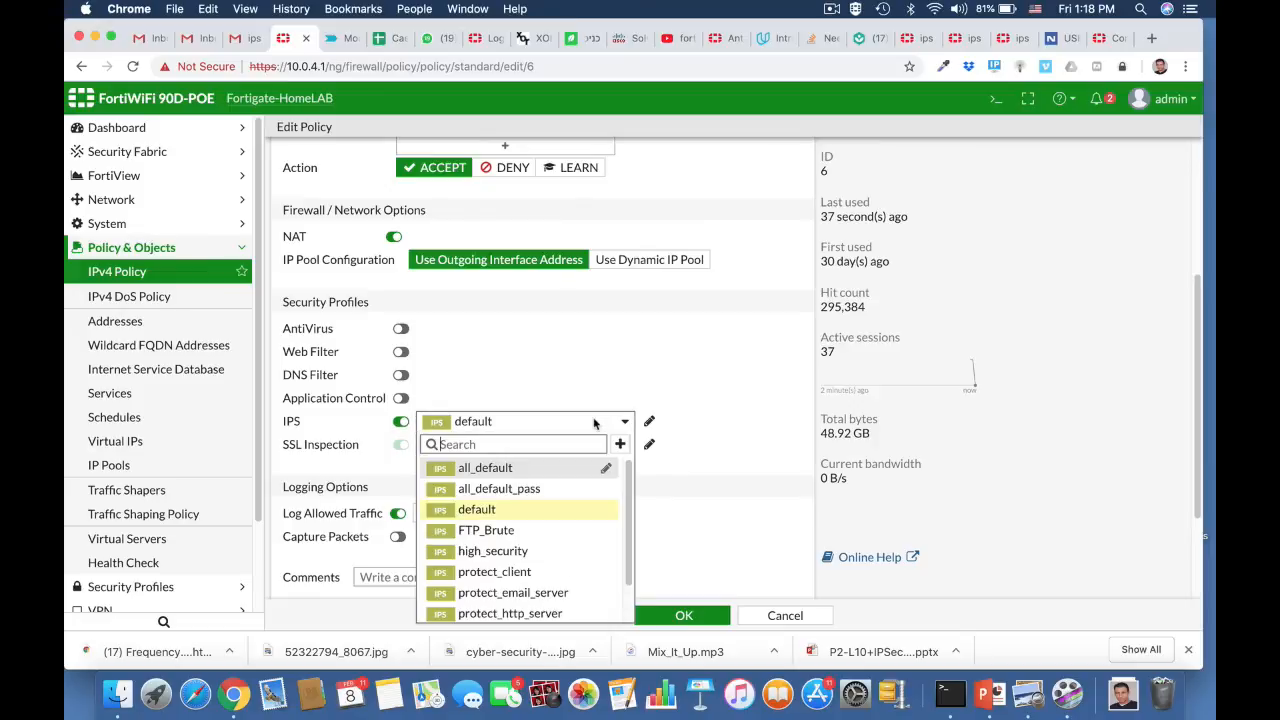
click(517, 530)
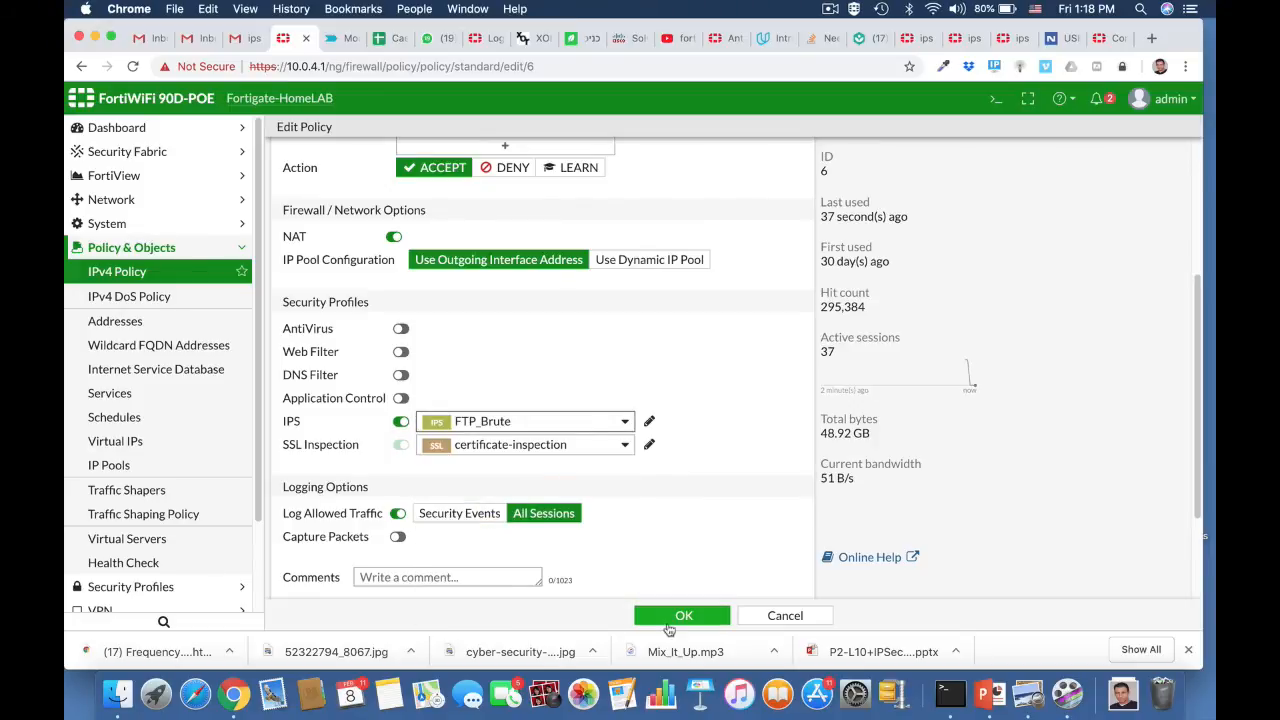
click(679, 617)
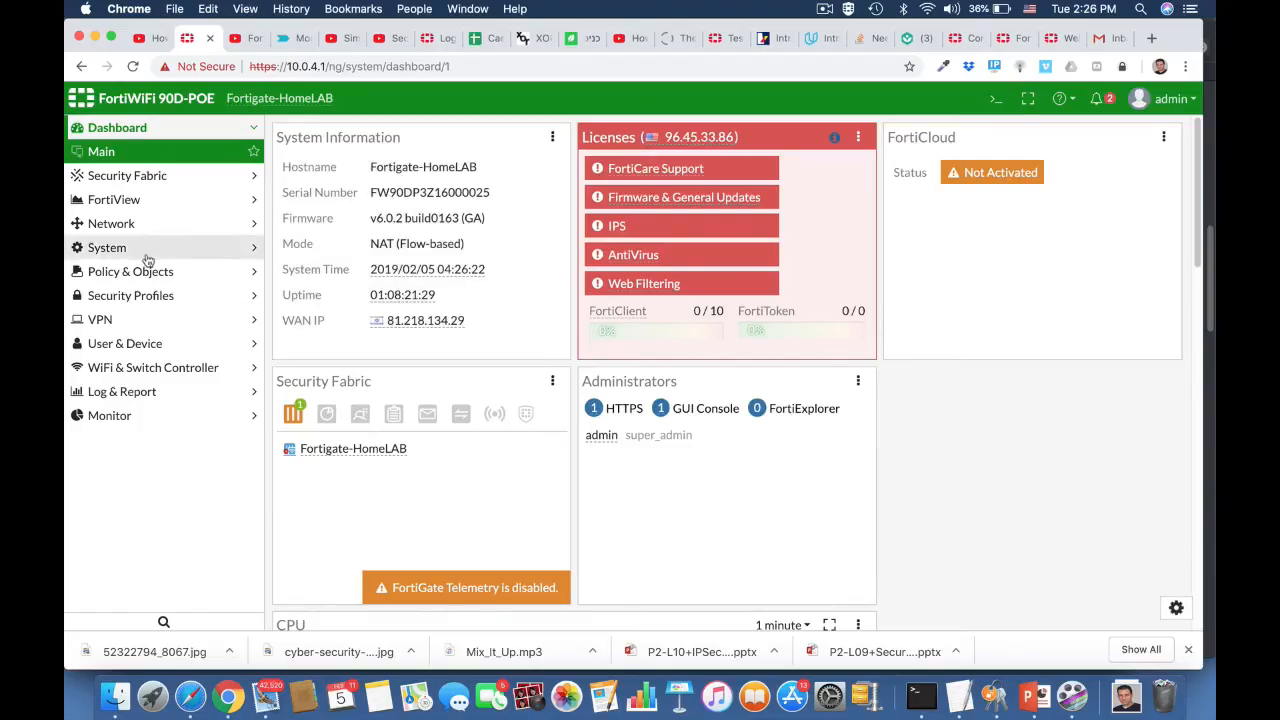
- From Security Profiles > Intrusion Prevention, open a blank New IPS Sensor form
click(150, 295)
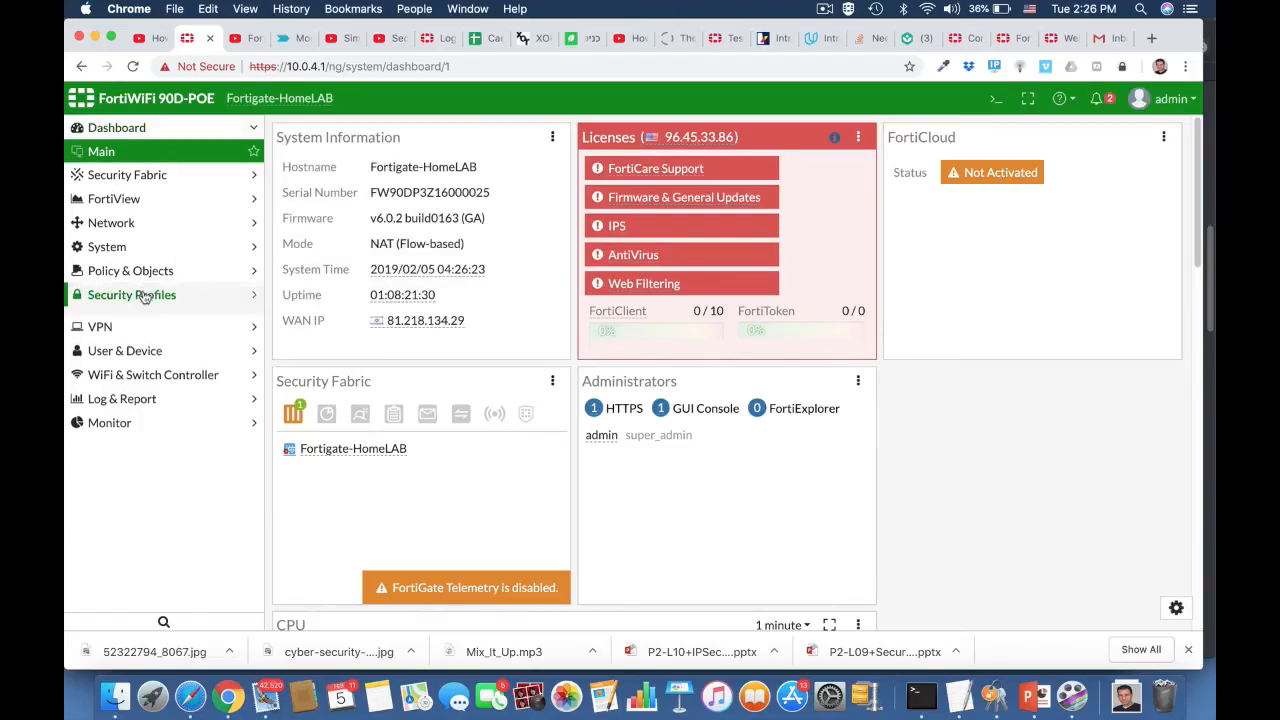
click(130, 392)
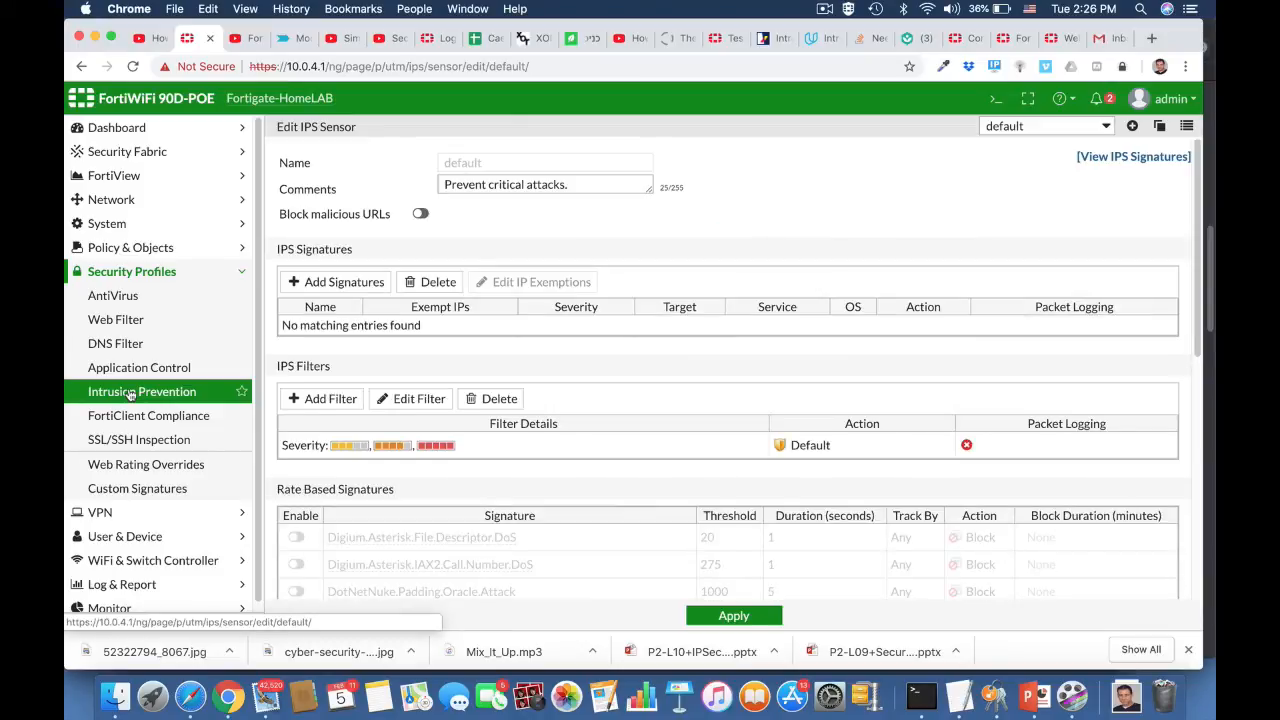
click(1133, 128)
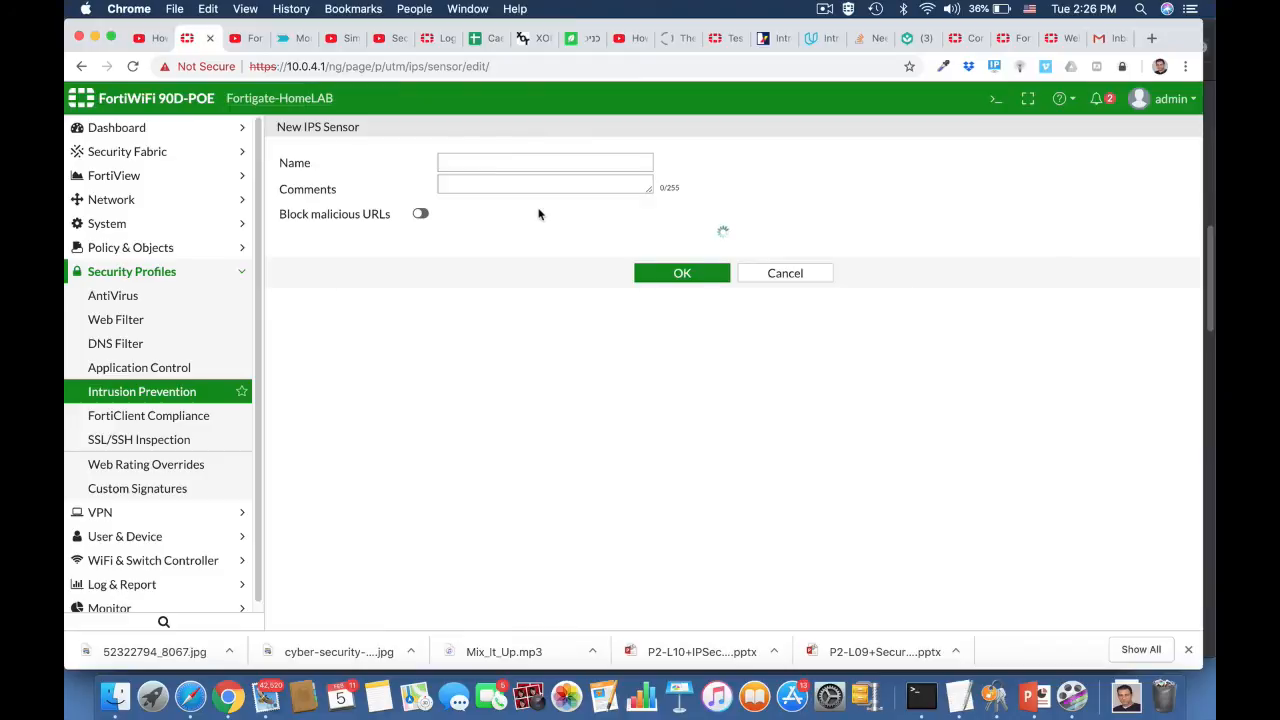
- Name the new IPS sensor 'windows Machine' with the comment 'Block windows threats'
click(472, 162)
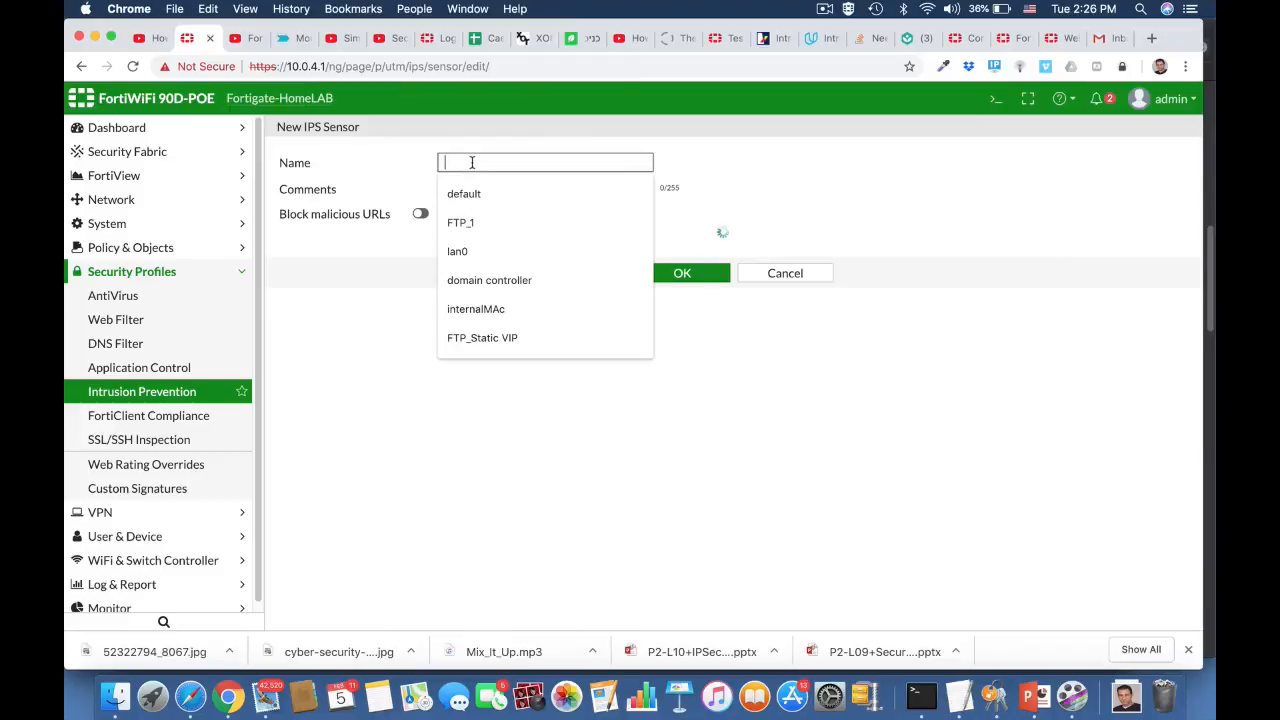
text(window)
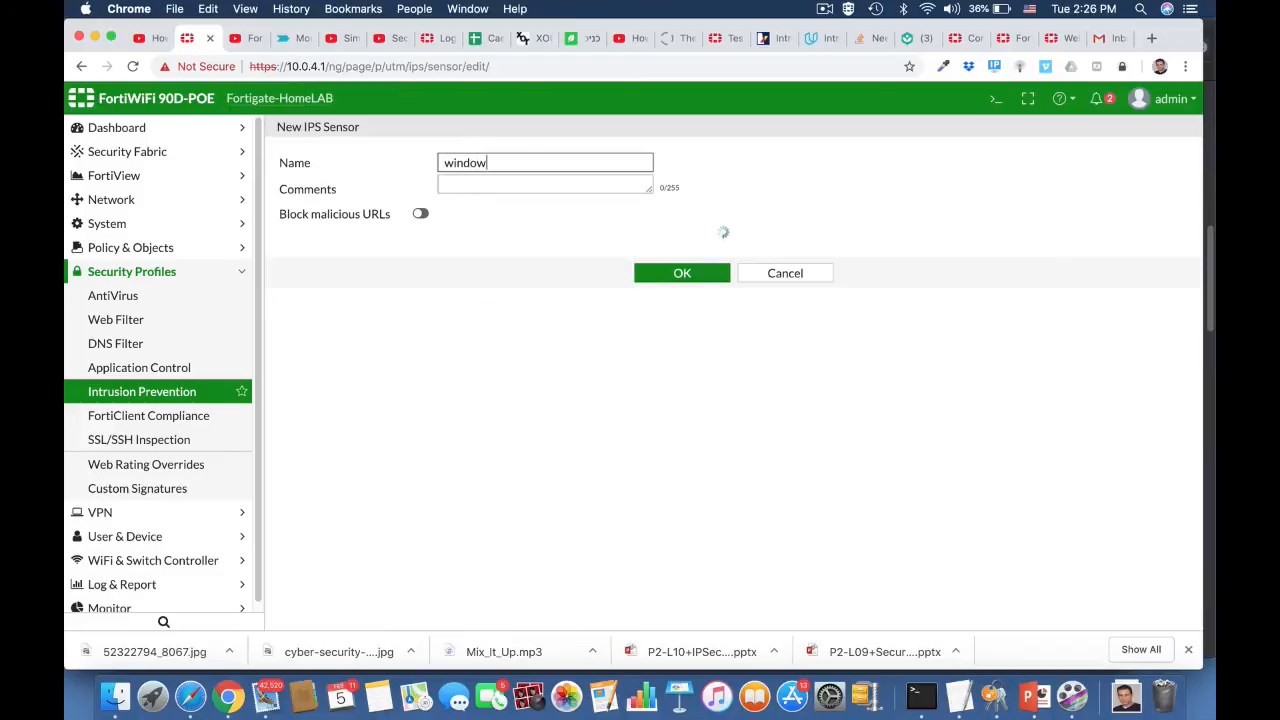
text(s Machine)
click(489, 190)
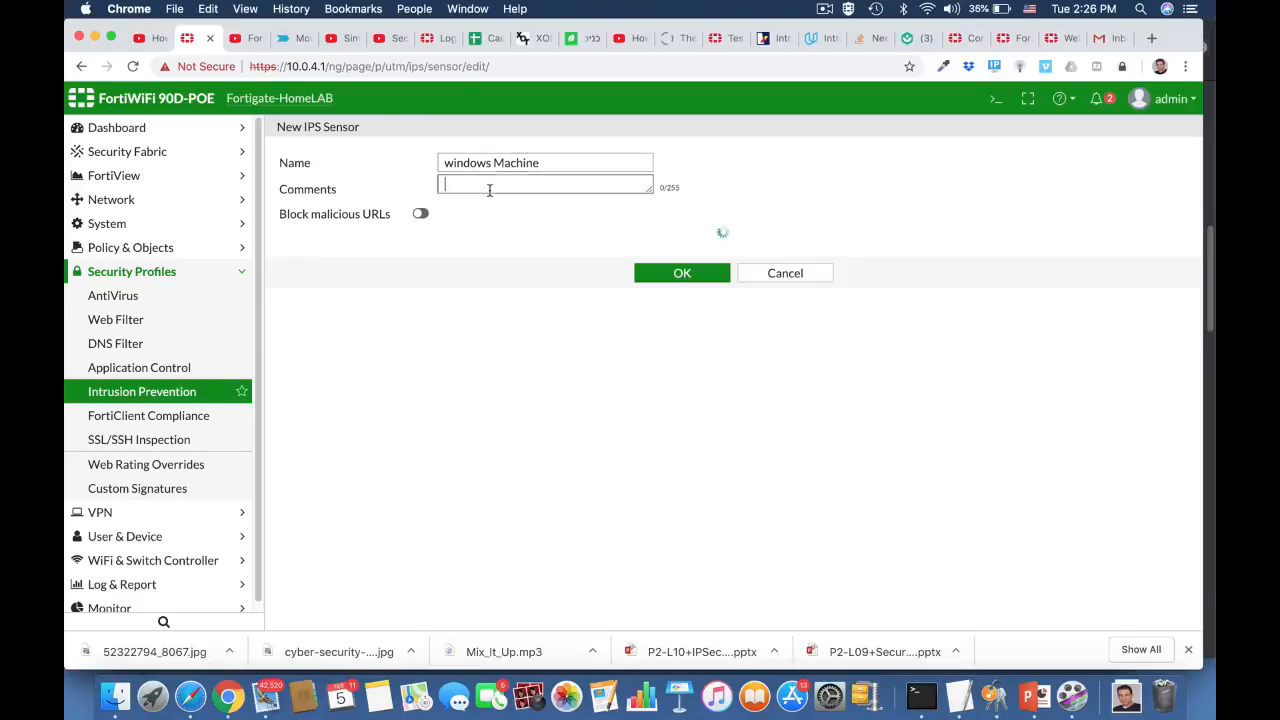
text(Blo)
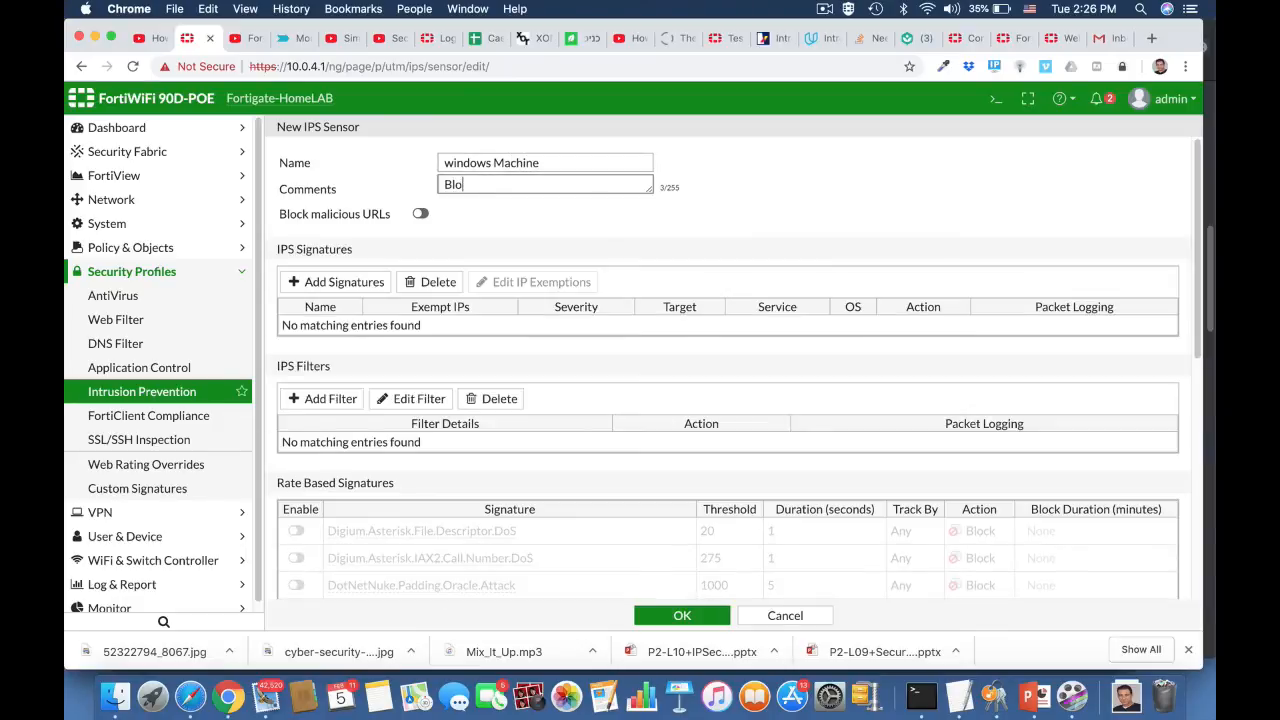
text(ck windows threats)
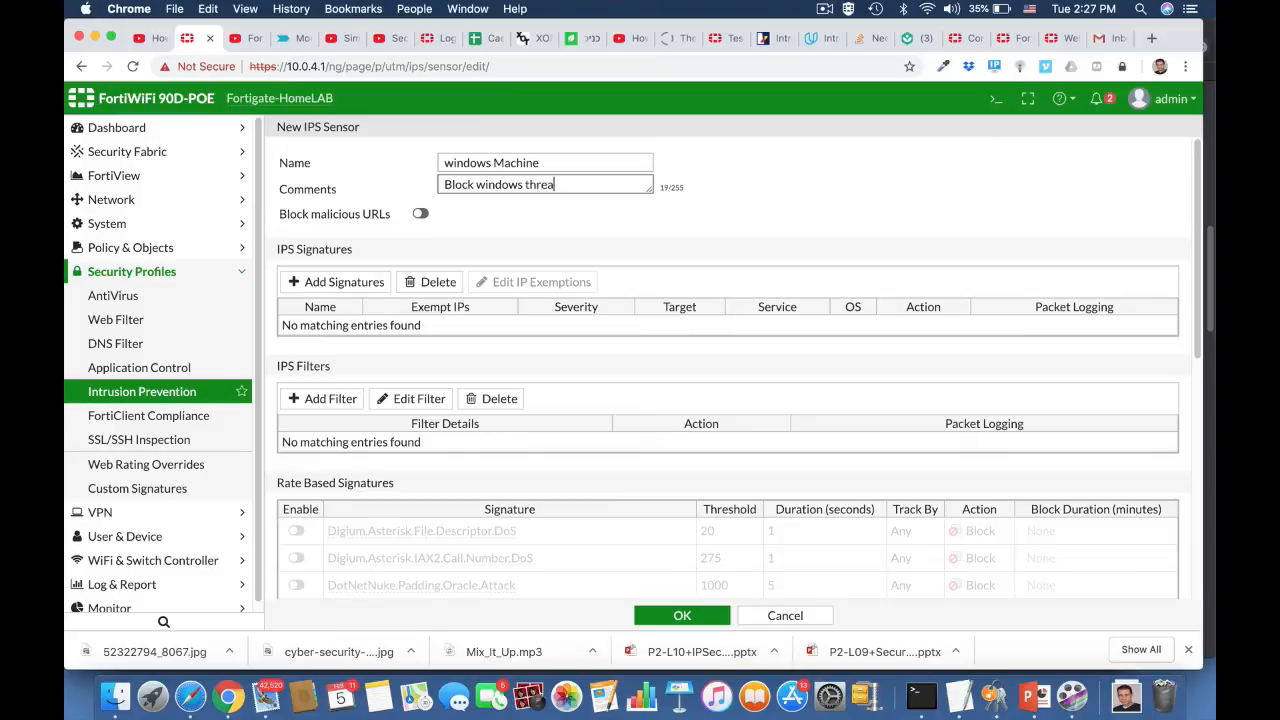
click(336, 399)
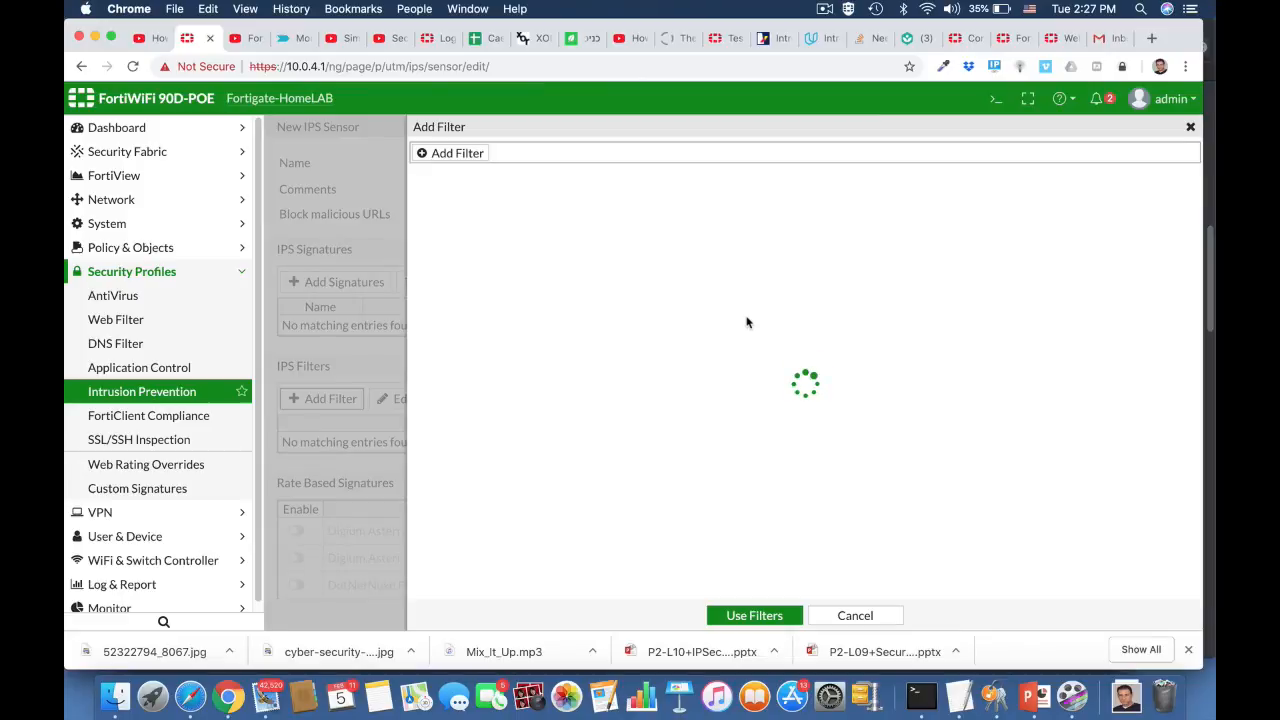
- Add an operating-system filter for Windows signatures
click(470, 160)
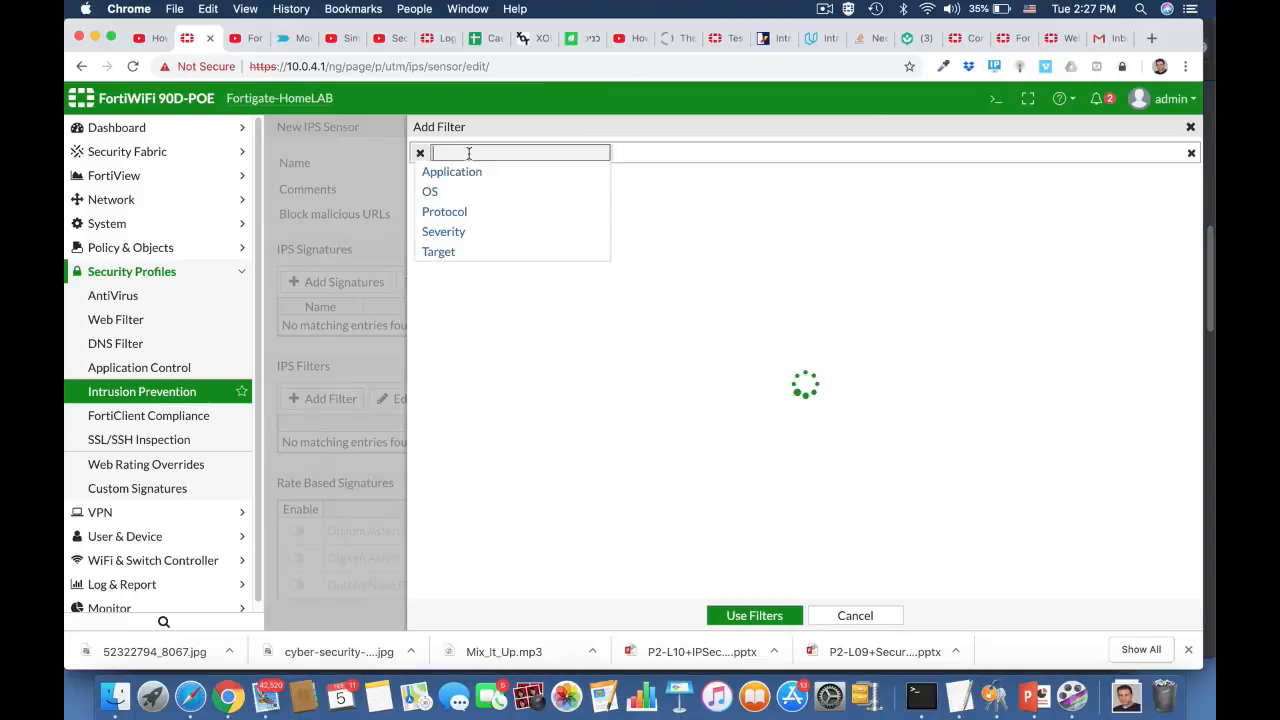
click(431, 193)
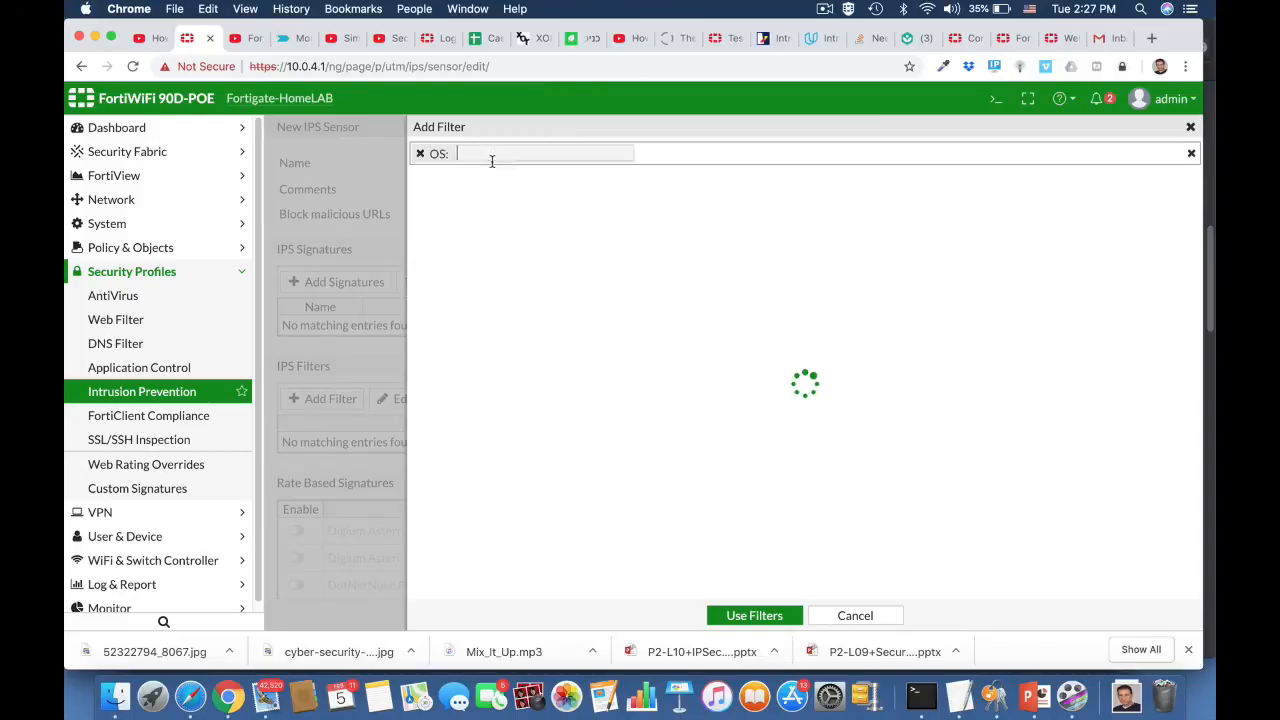
text(wind)
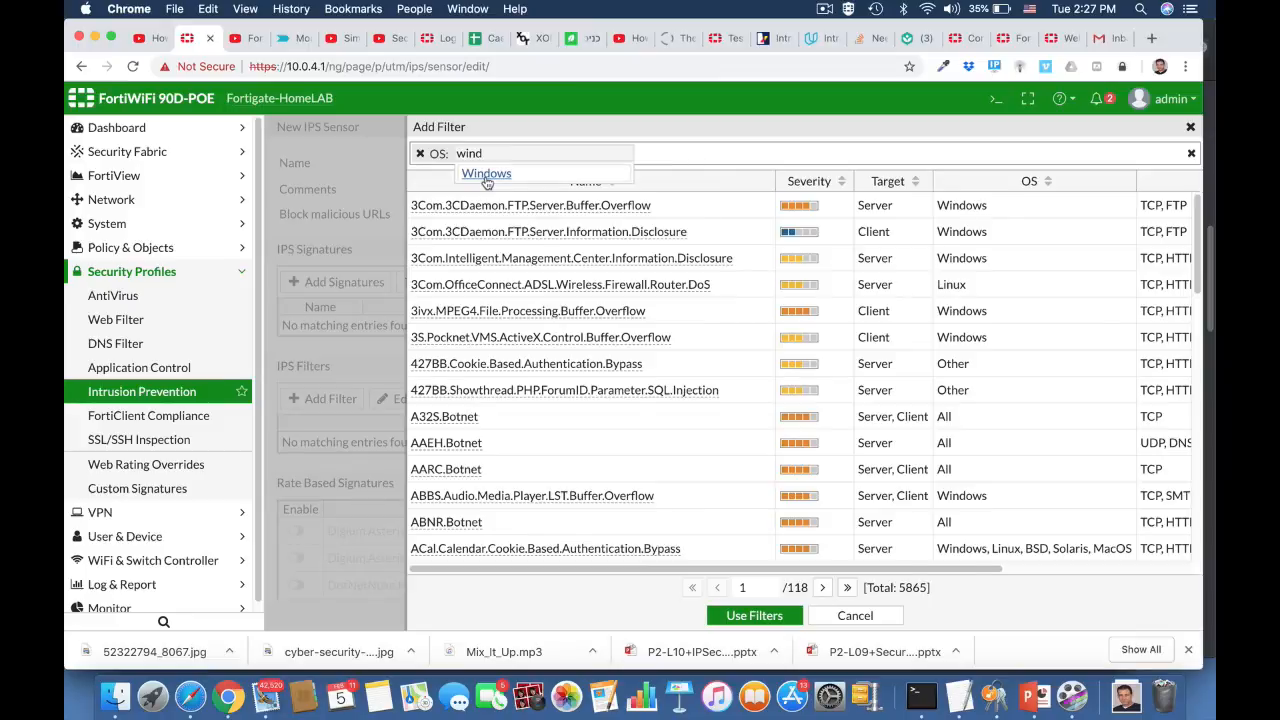
click(486, 175)
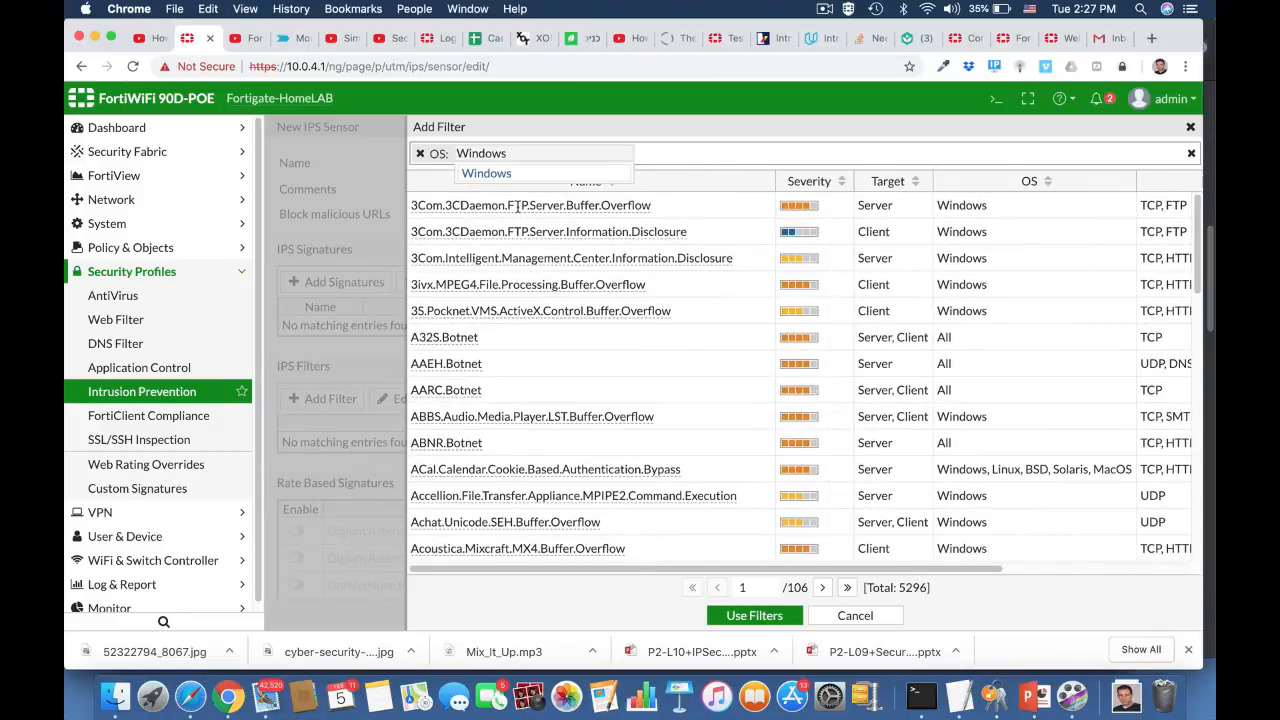
click(642, 155)
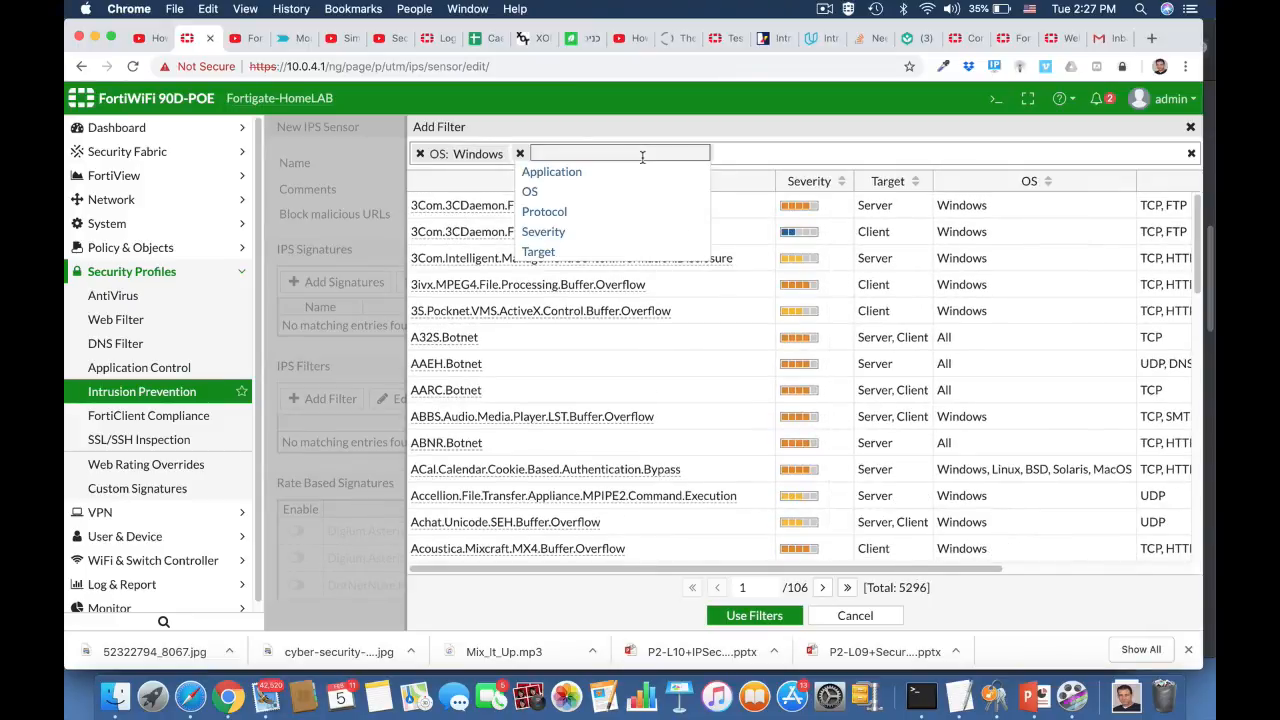
- Add severity filters for High and Critical signatures
click(545, 231)
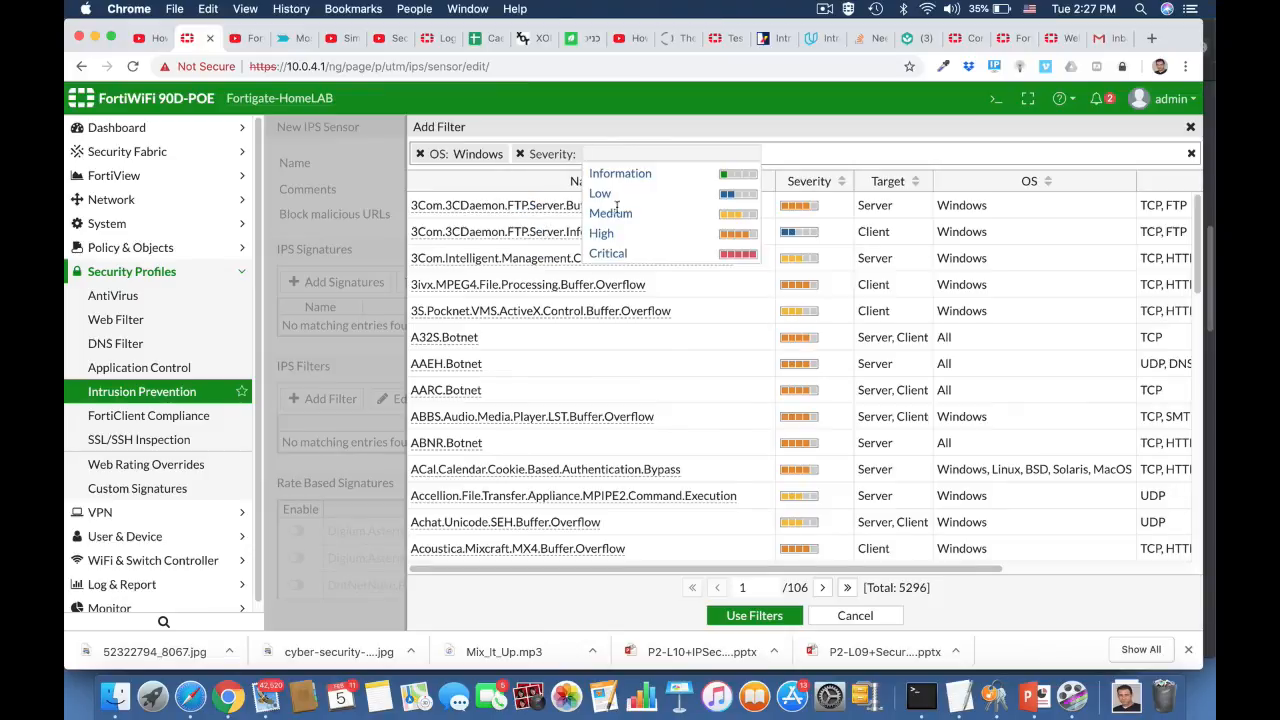
click(603, 235)
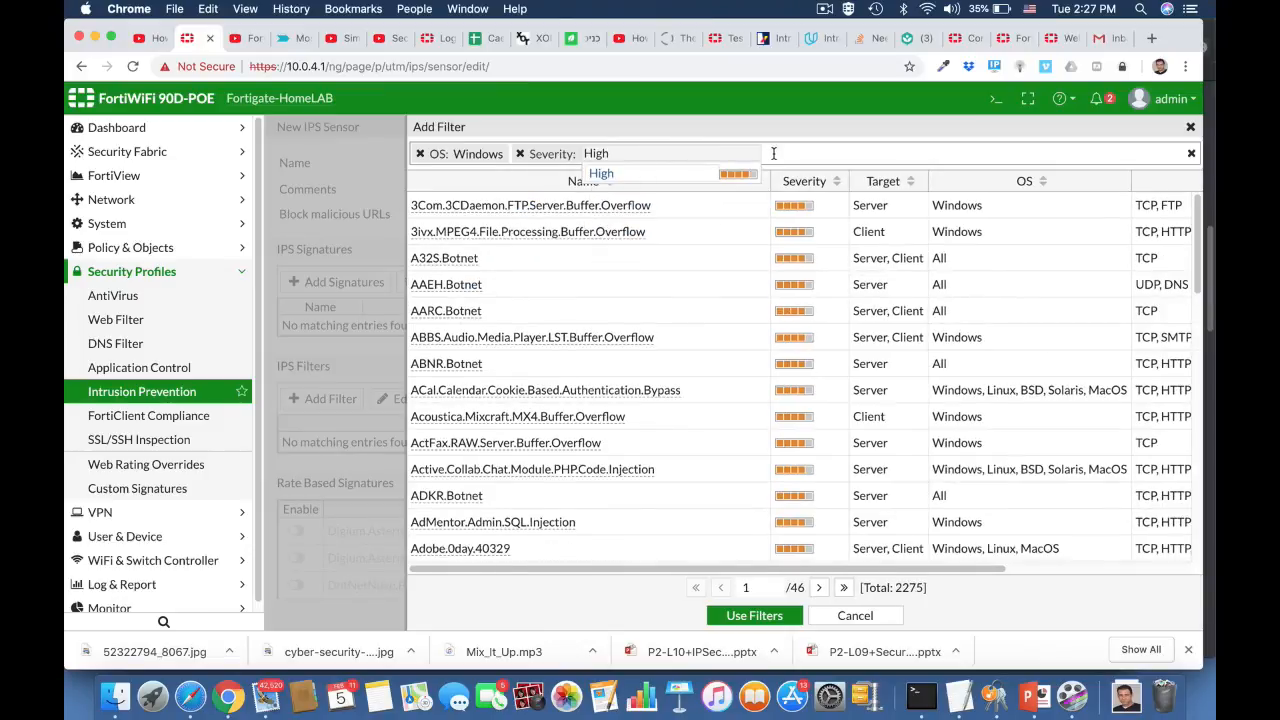
click(773, 153)
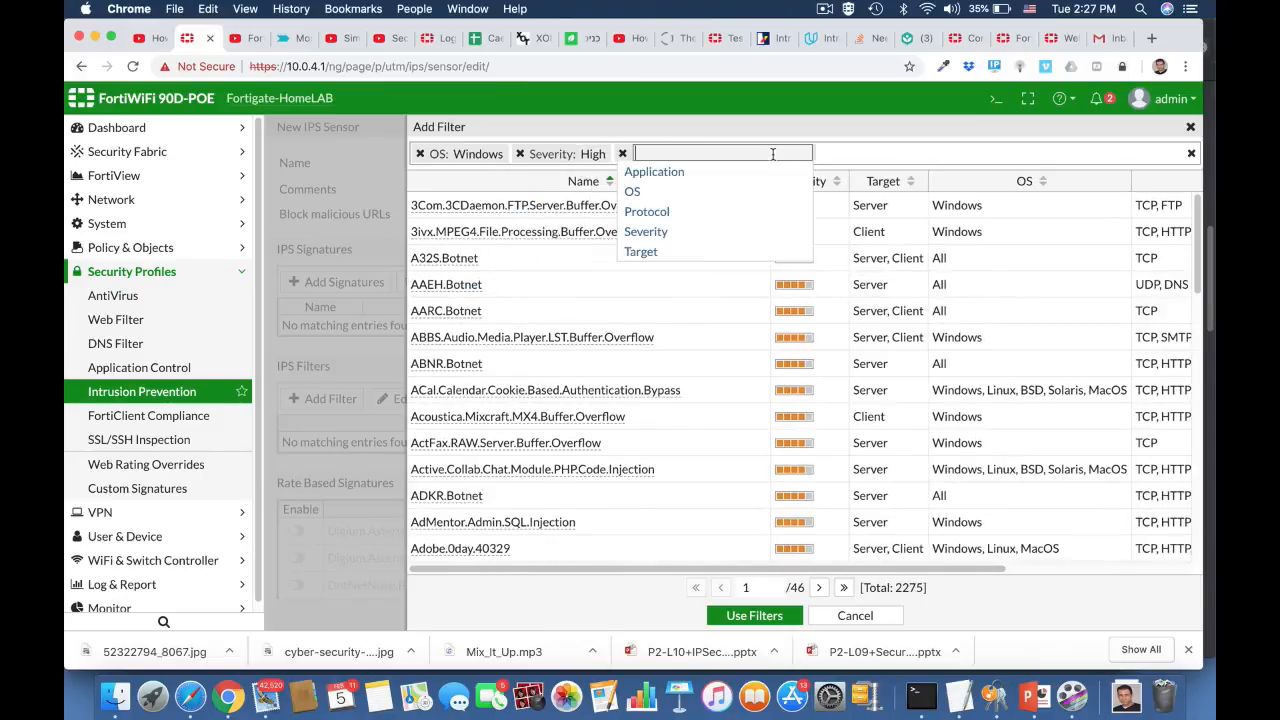
click(652, 233)
click(707, 235)
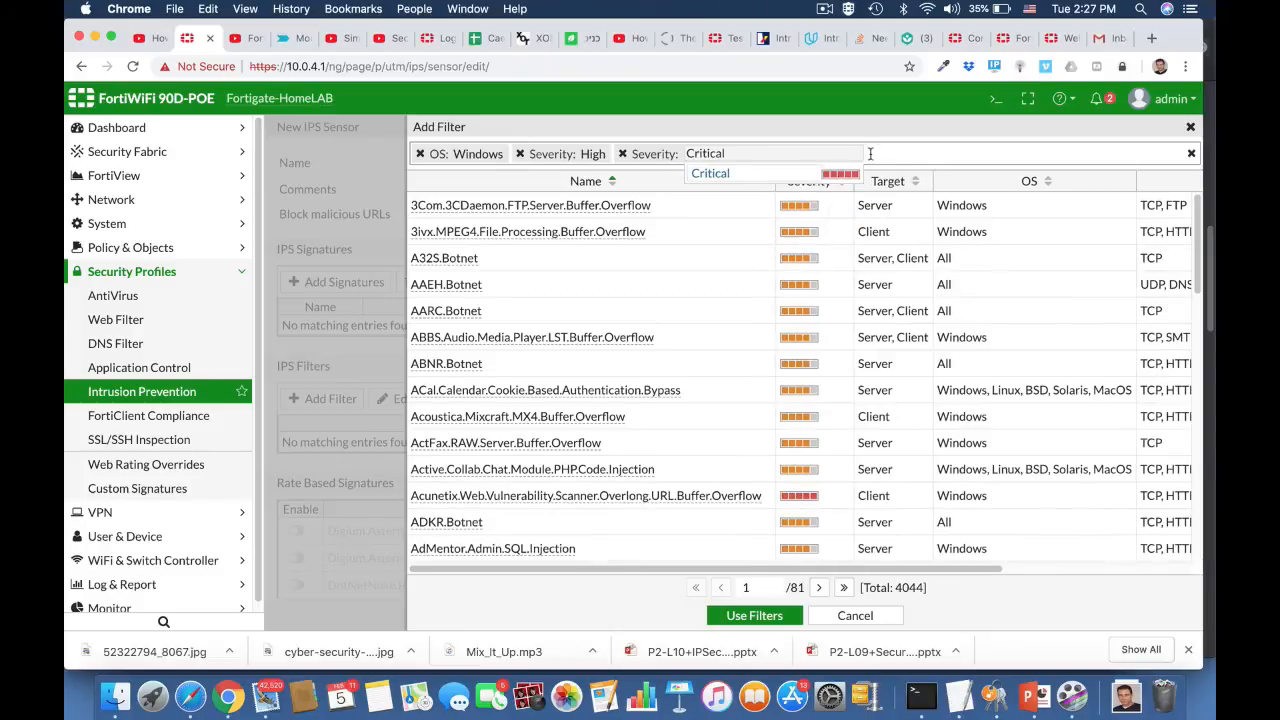
click(870, 153)
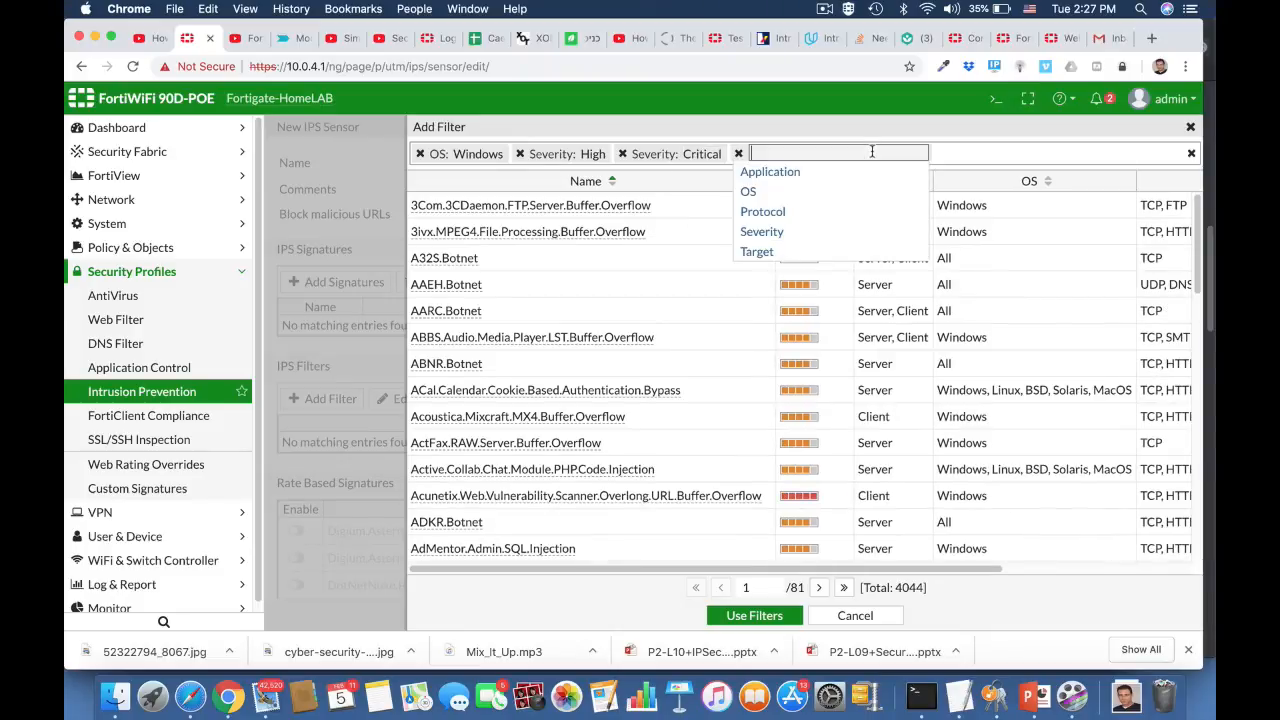
- Limit signatures to client targets and apply the filters (2682 matches)
click(752, 251)
click(810, 175)
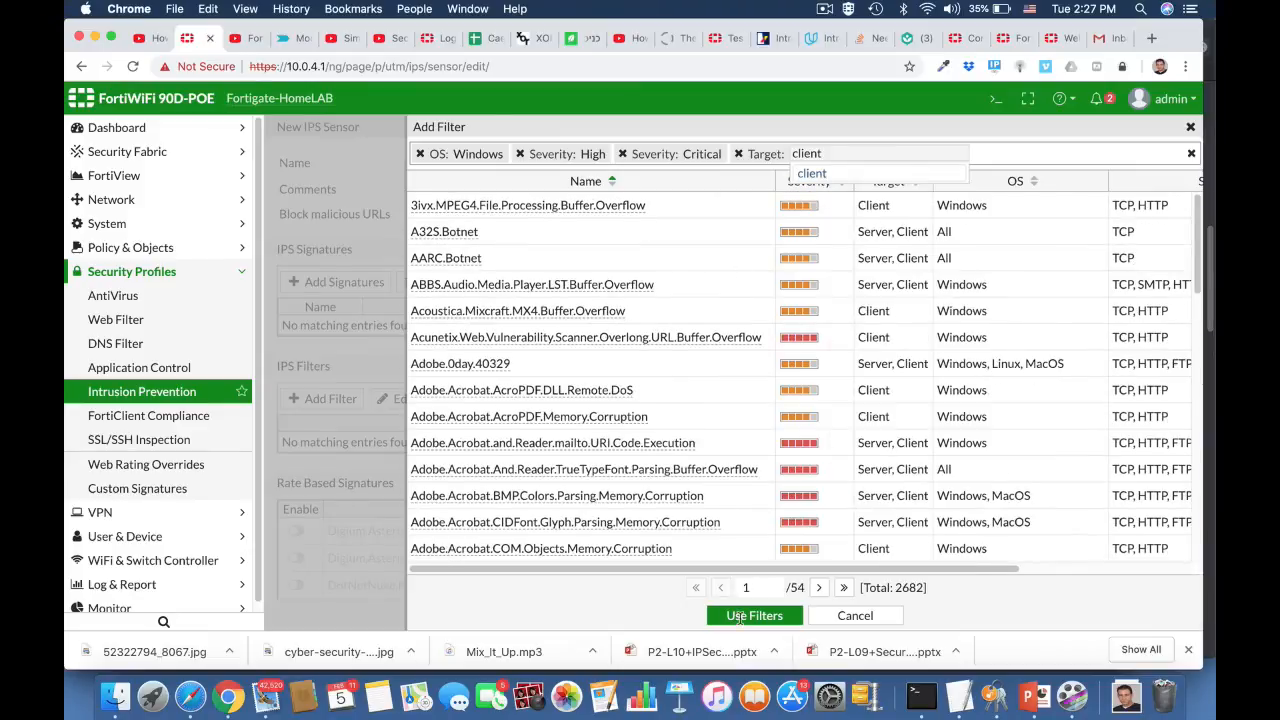
click(740, 615)
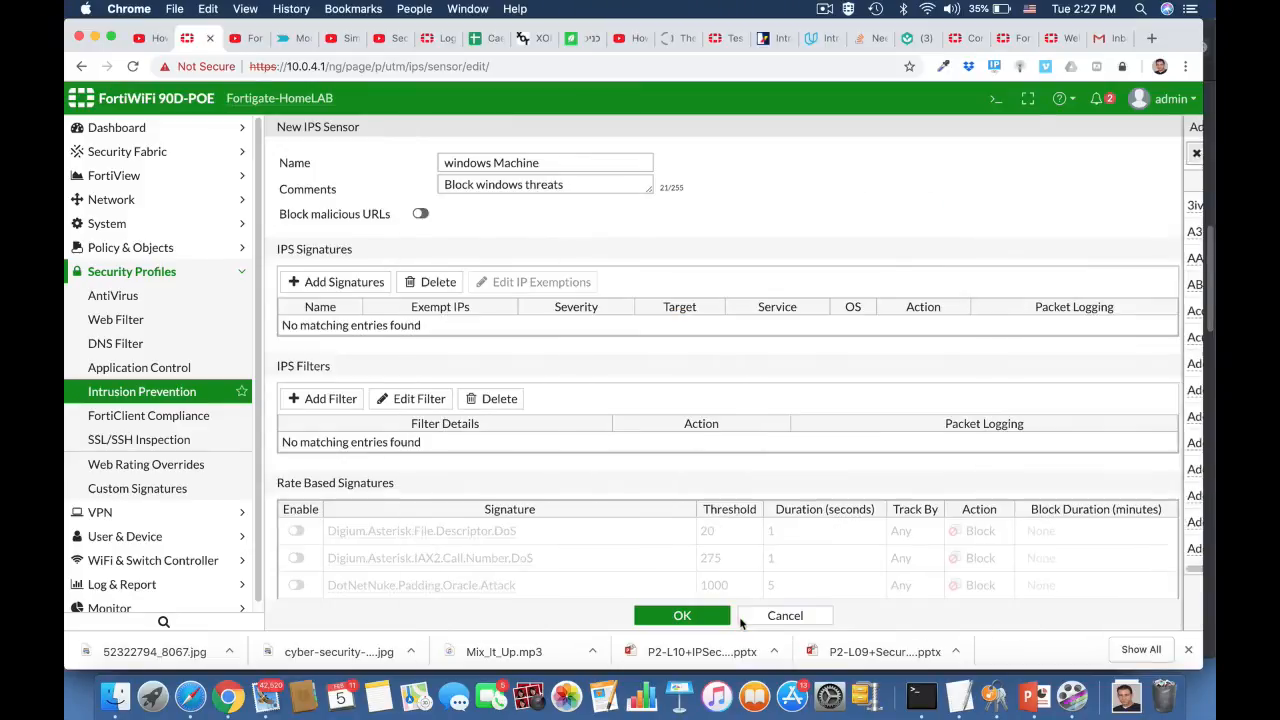
- Save the 'windows Machine' IPS sensor and go to Policy & Objects > IPv4 Policy
scroll(537, 480, down, 5)
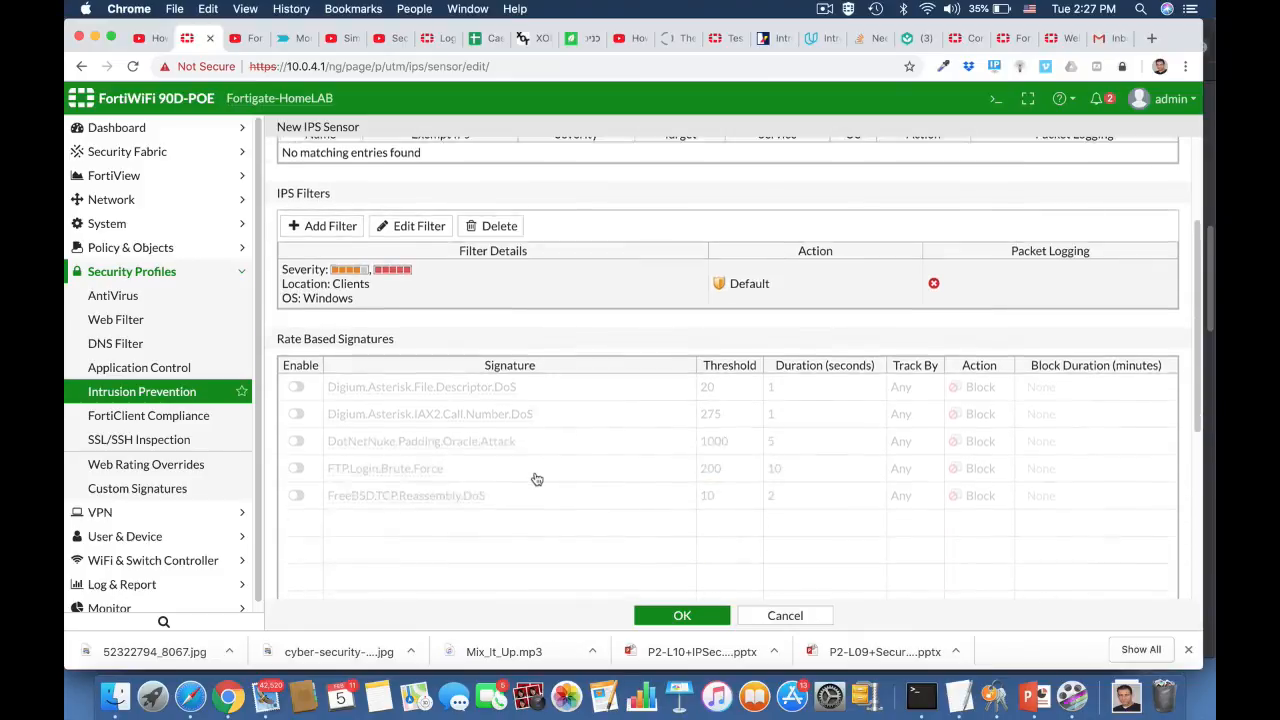
scroll(537, 480, down, 3)
scroll(537, 479, up, 5)
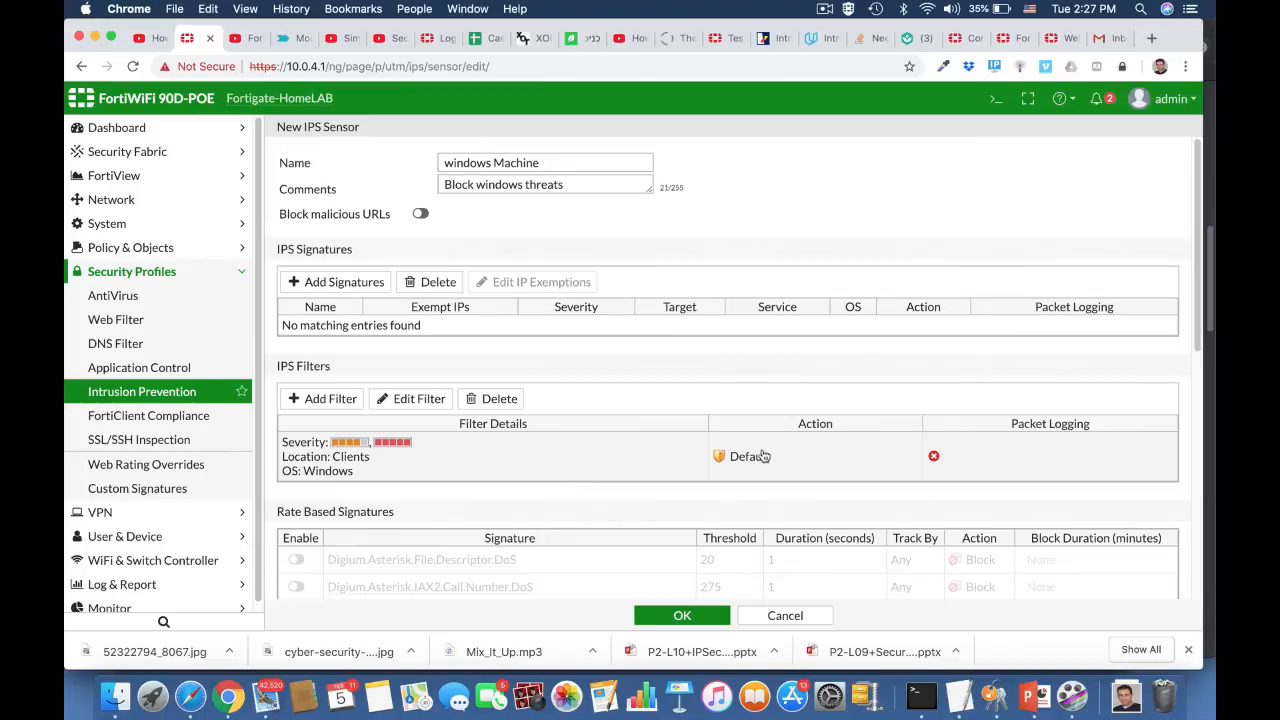
click(681, 615)
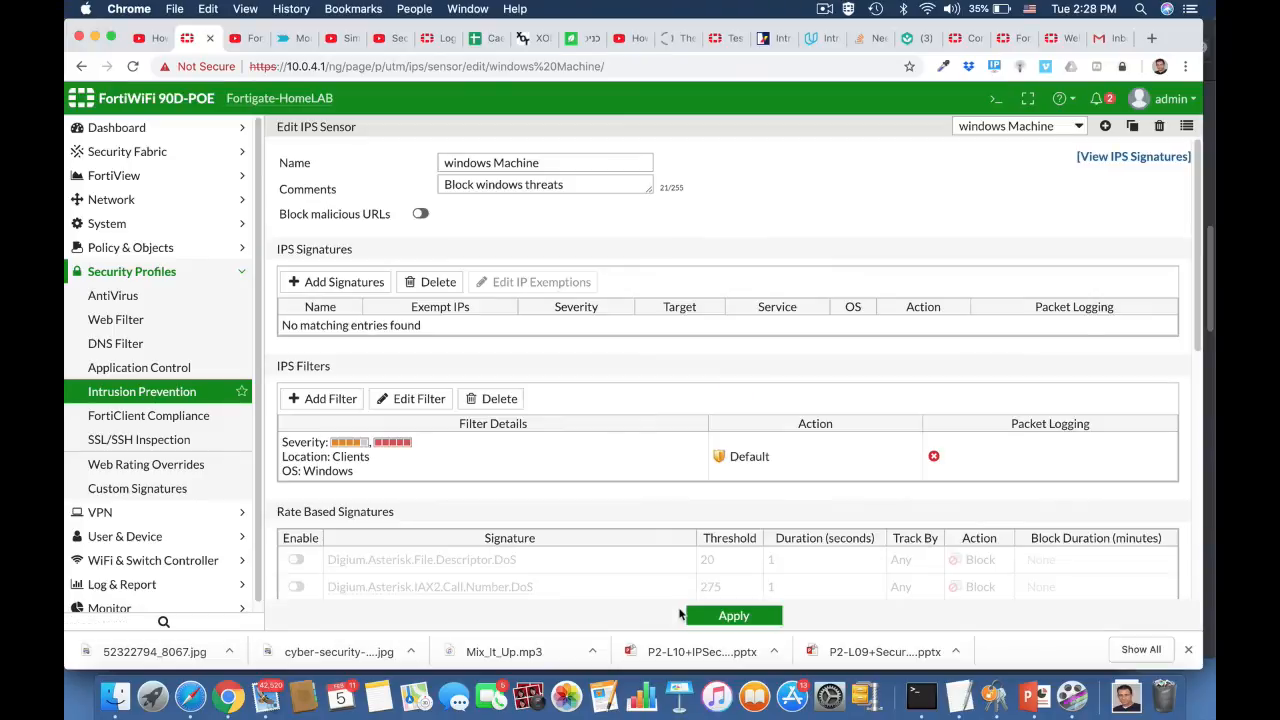
click(130, 249)
click(117, 278)
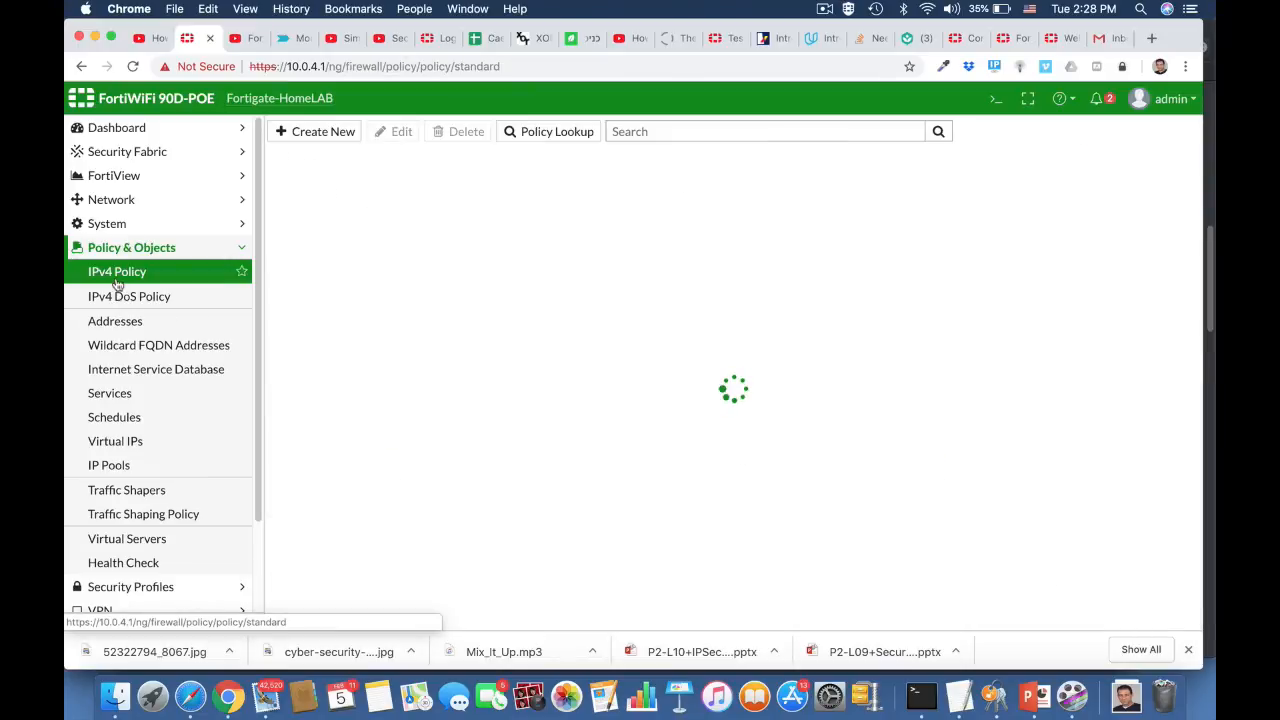
- Set the IPS profile of the ruckus2wan policy (policy 6) to 'windows Machine'
click(320, 203)
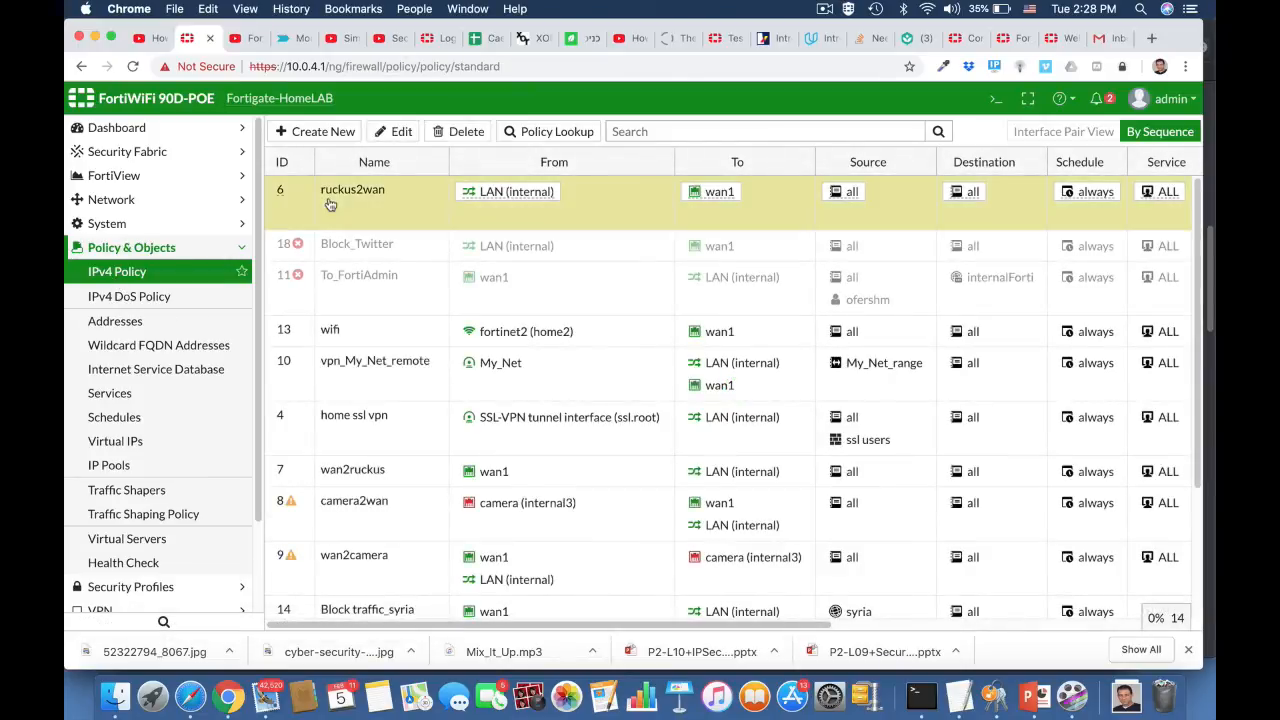
click(389, 131)
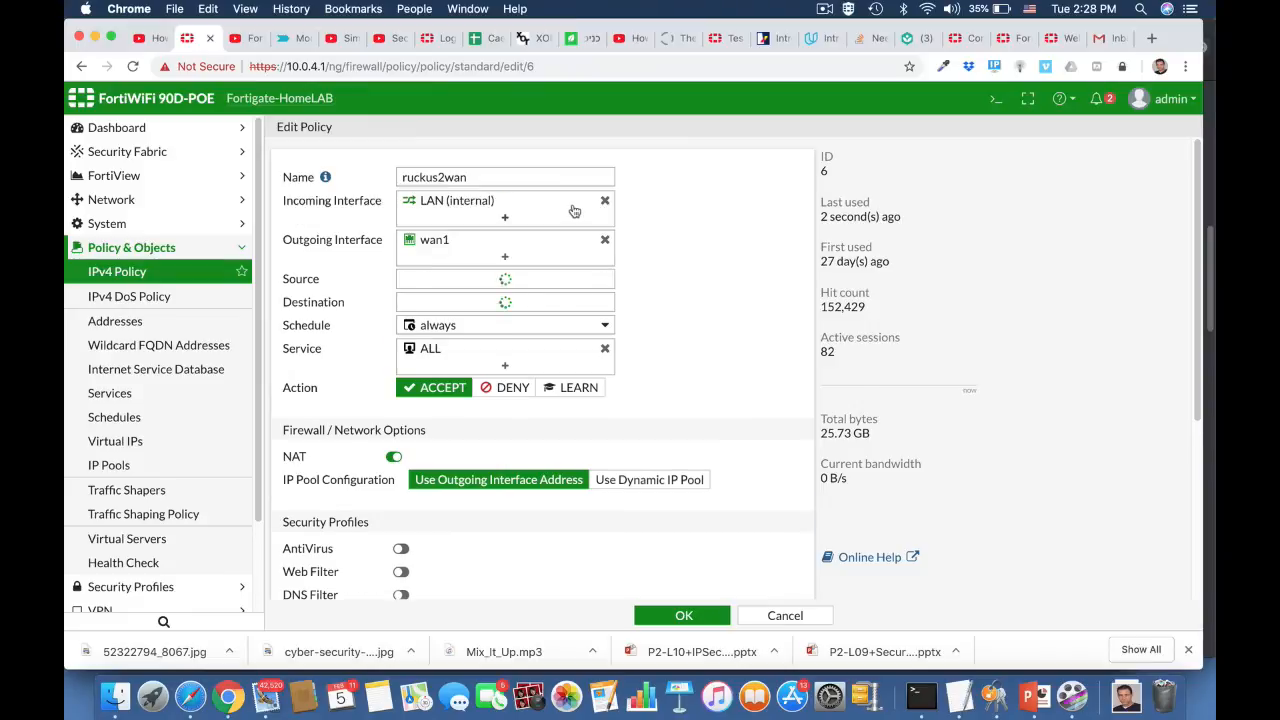
mouse_move(574, 210)
scroll(568, 345, down, 5)
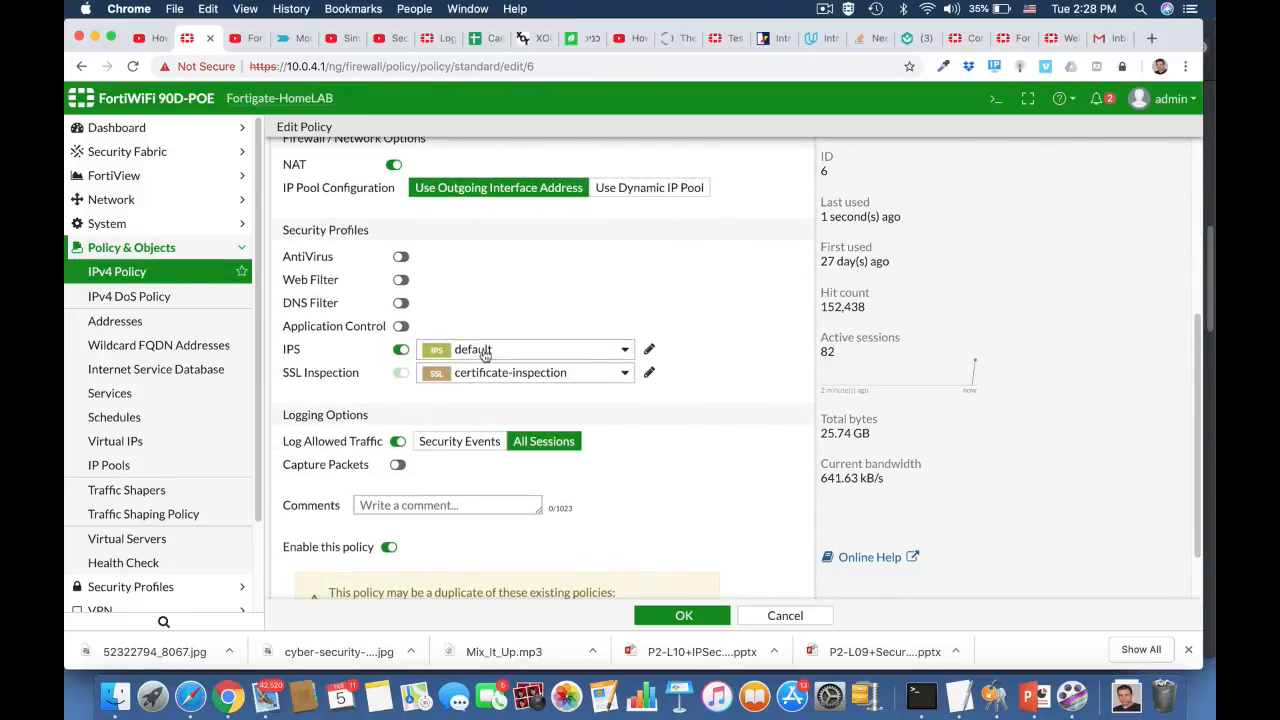
click(487, 352)
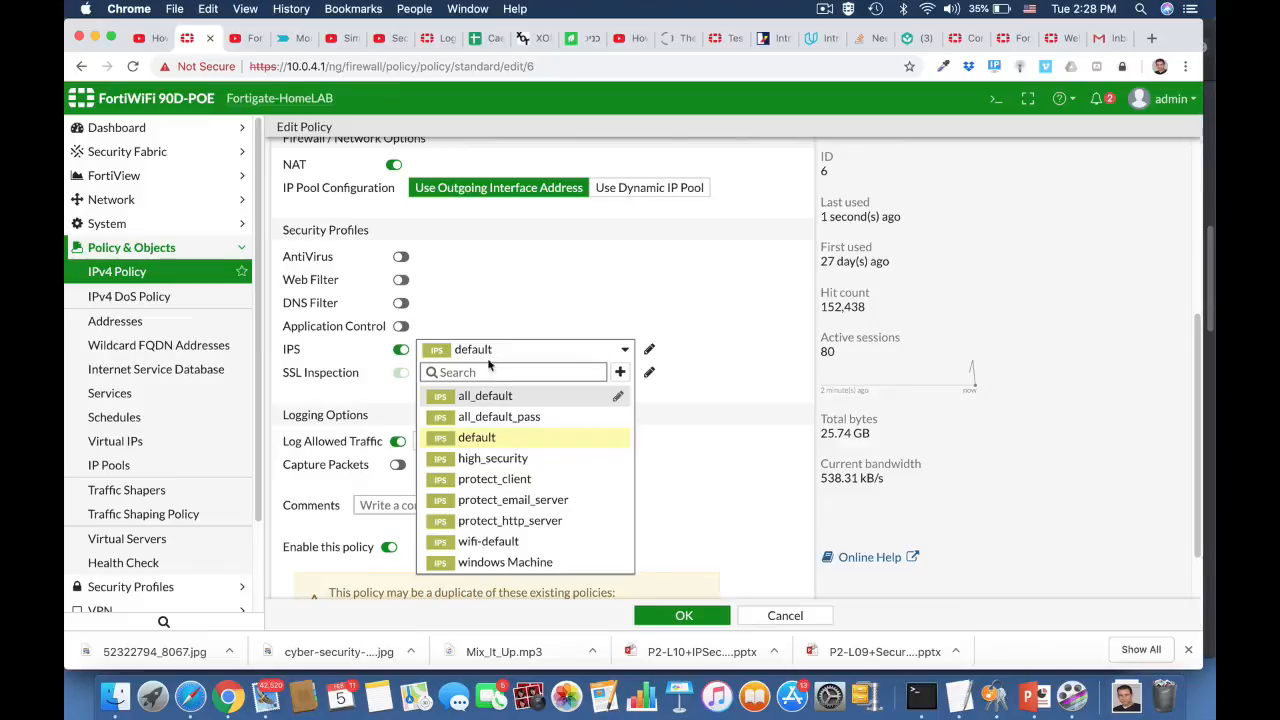
click(504, 562)
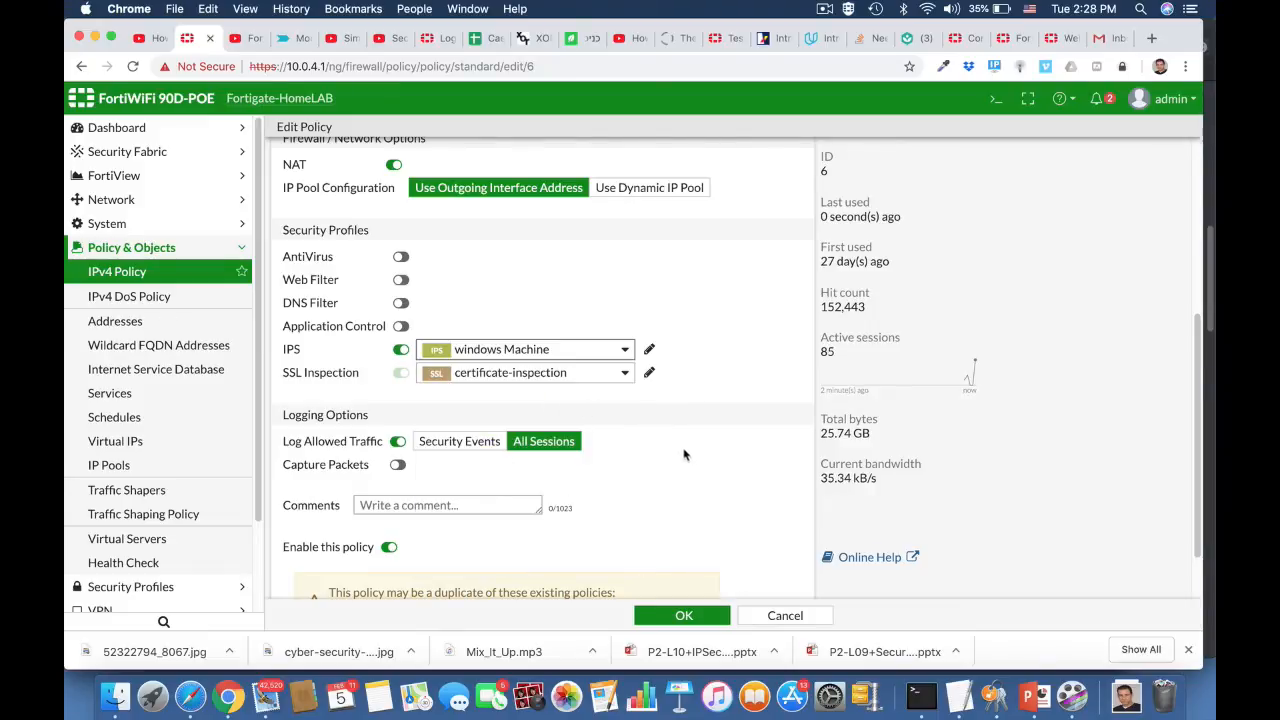
scroll(670, 518, down, 2)
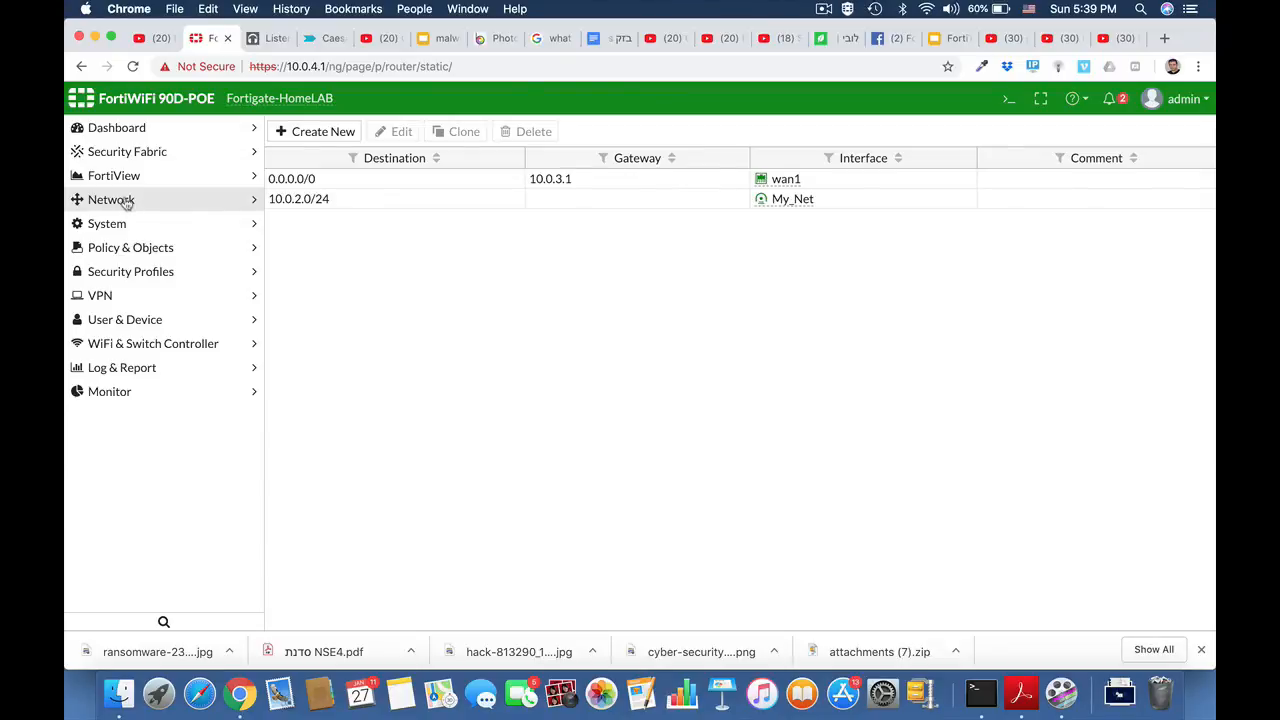
- Add and save a static route for 10.10.10.0/24 through the HQ_Branch tunnel
click(111, 200)
click(125, 395)
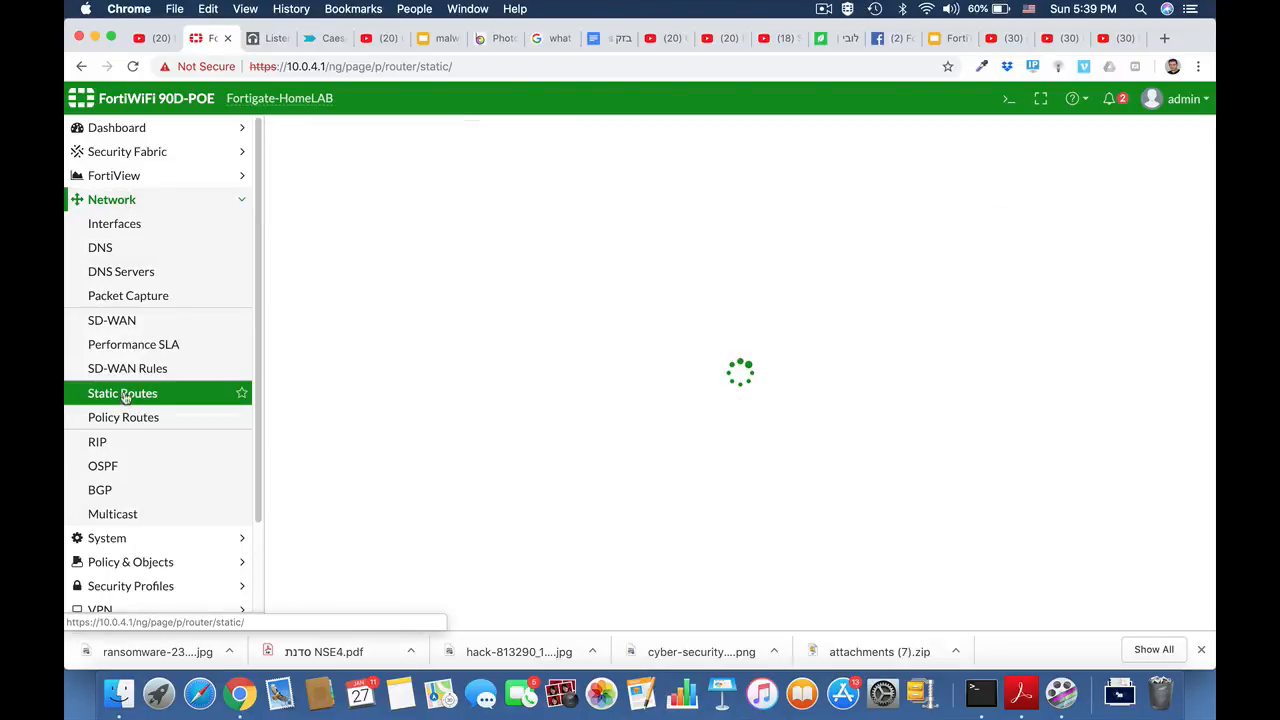
click(305, 133)
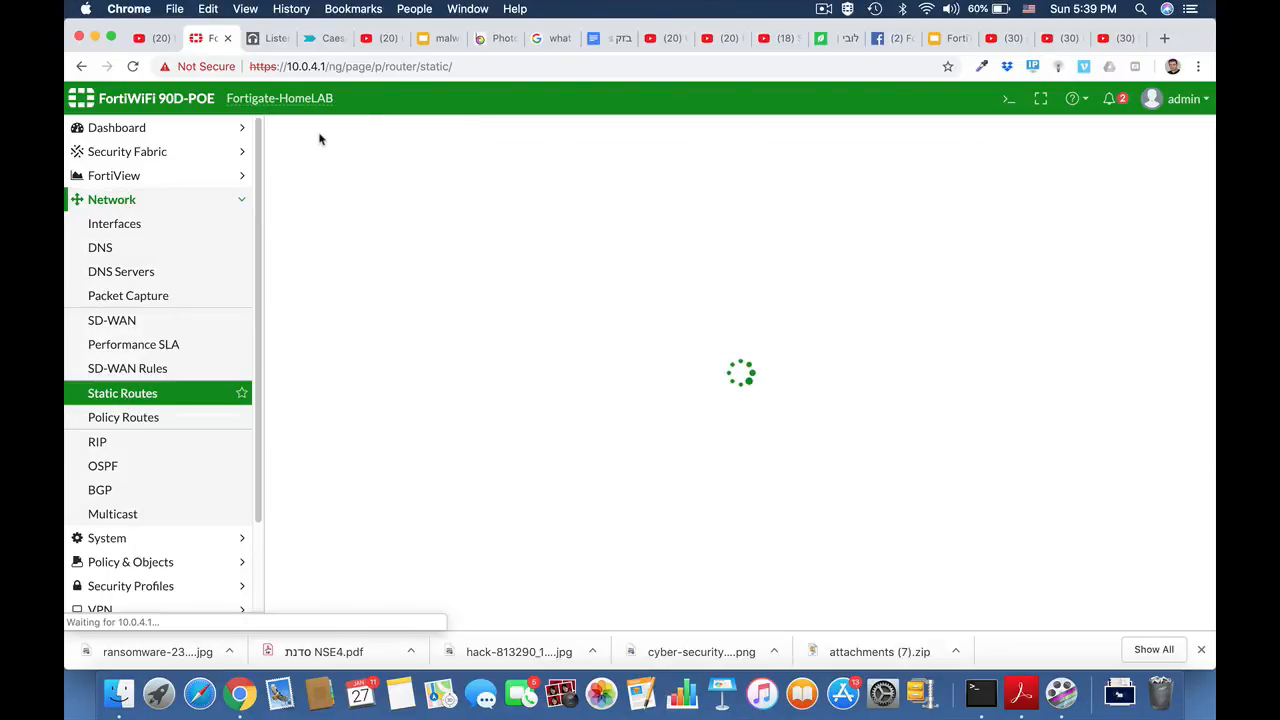
drag(520, 188, 407, 196)
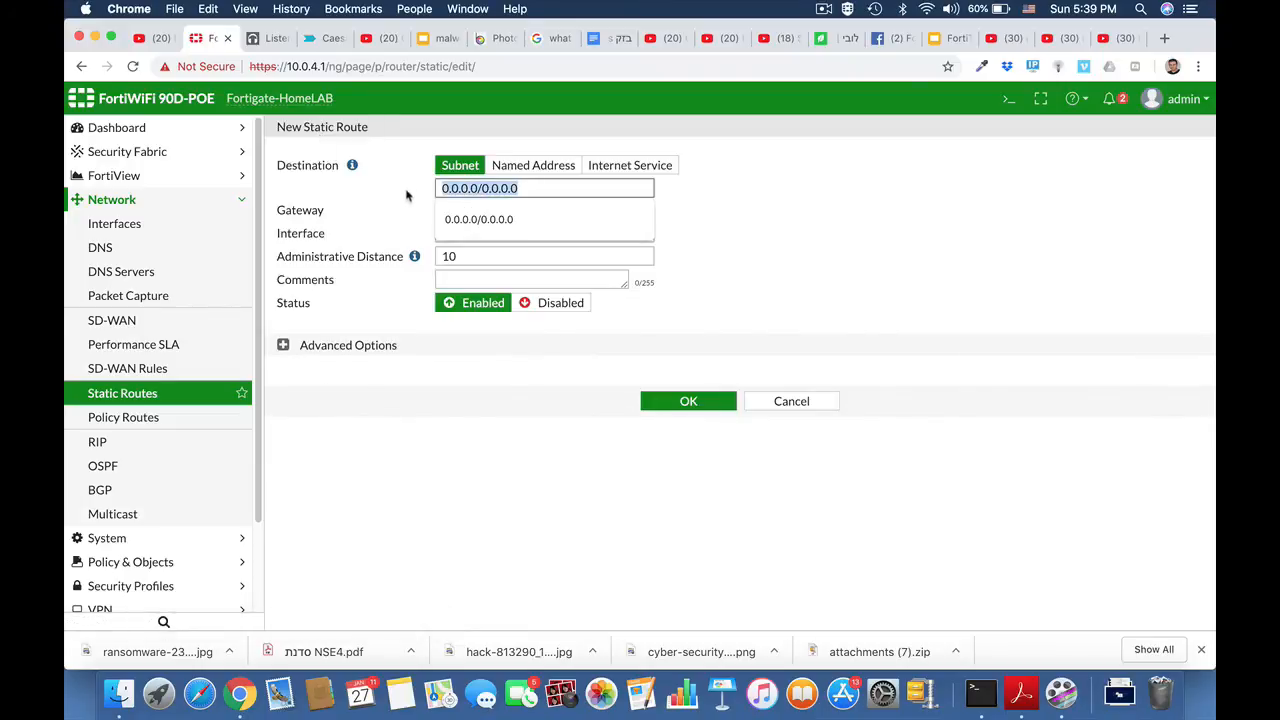
text(10.10)
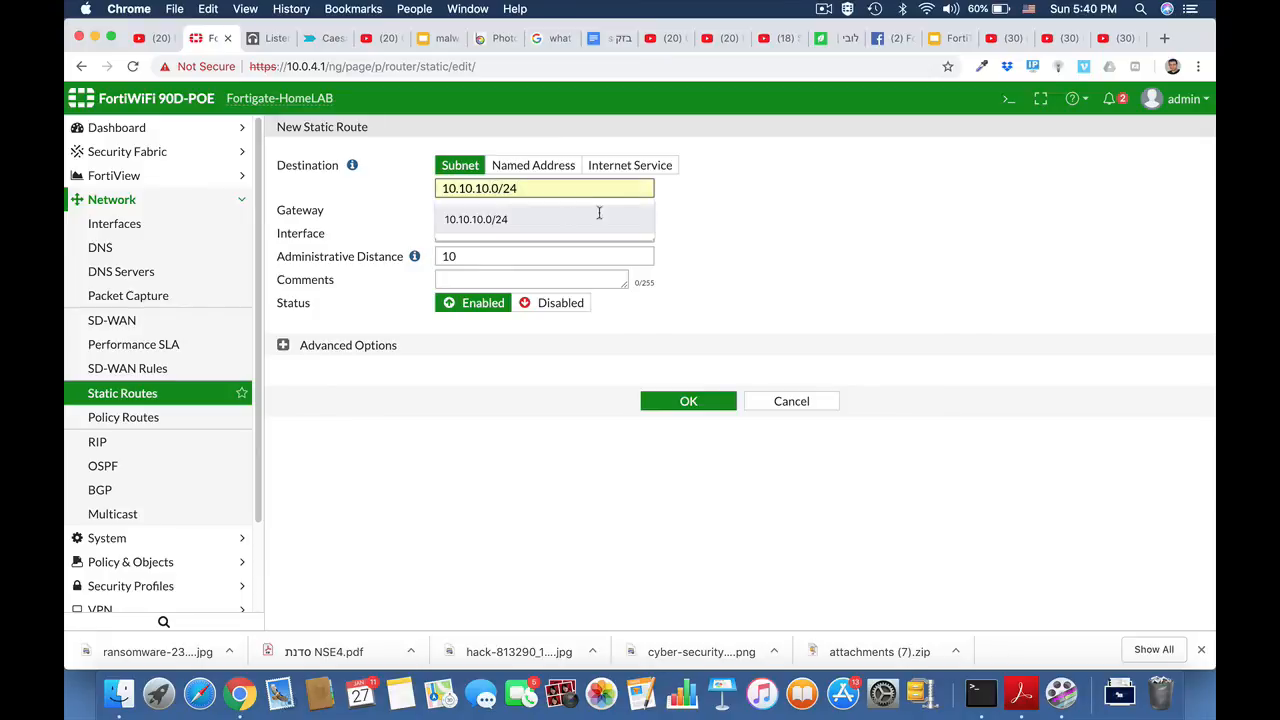
click(689, 214)
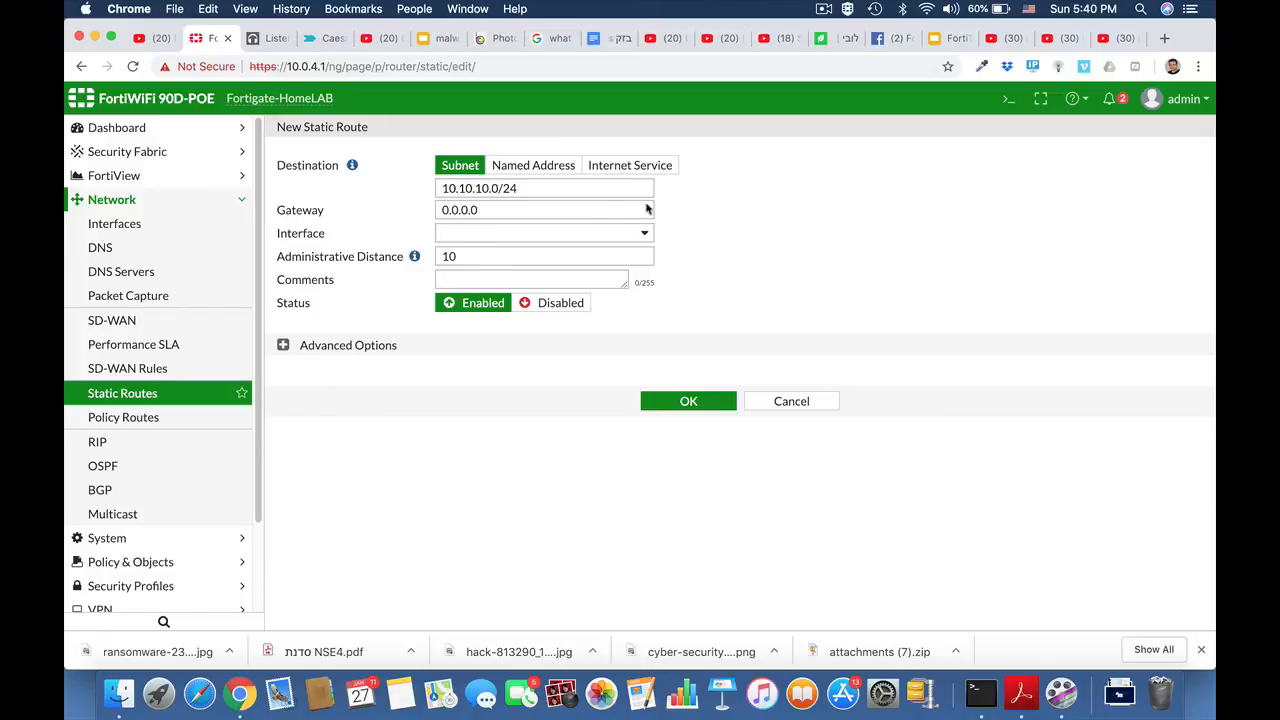
click(575, 234)
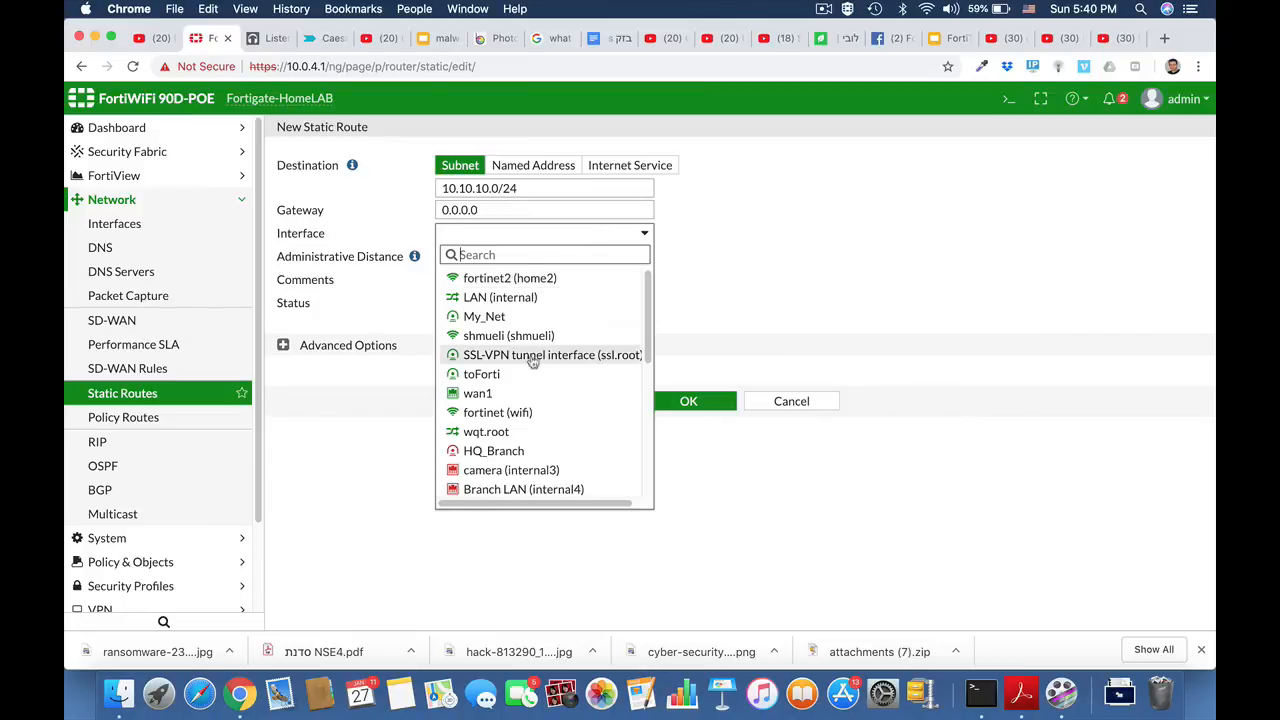
mouse_move(518, 453)
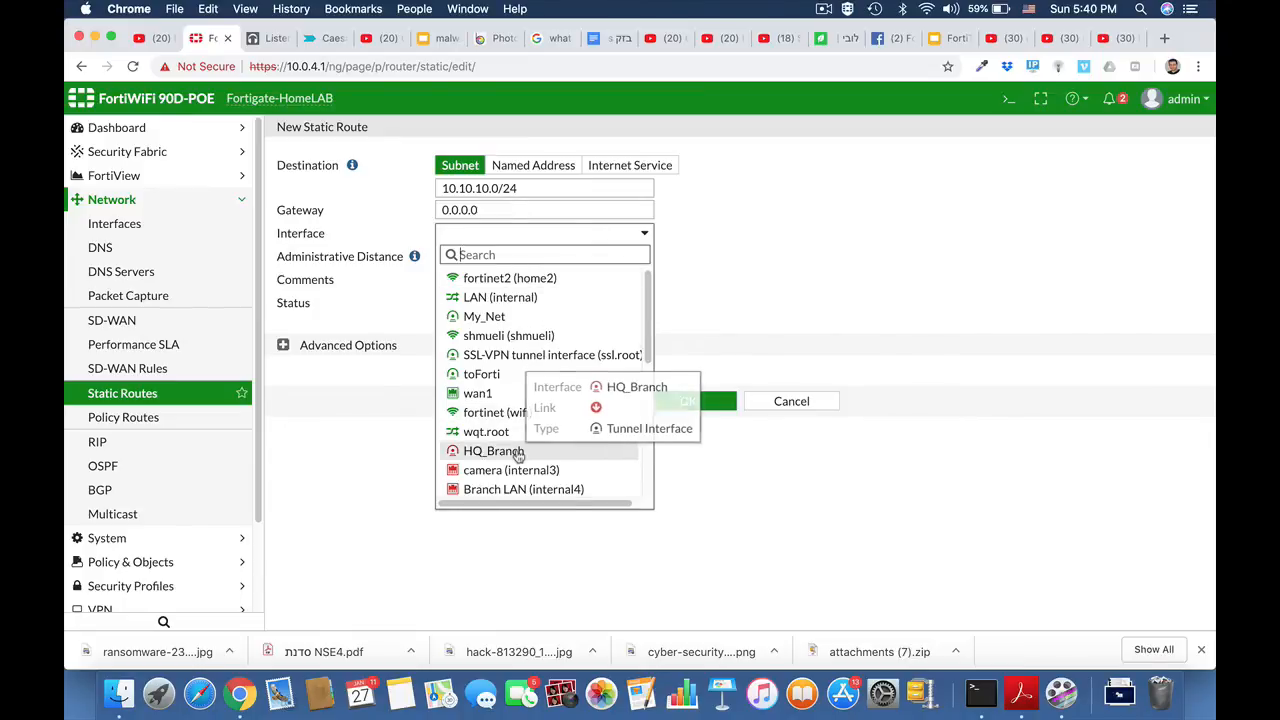
click(518, 453)
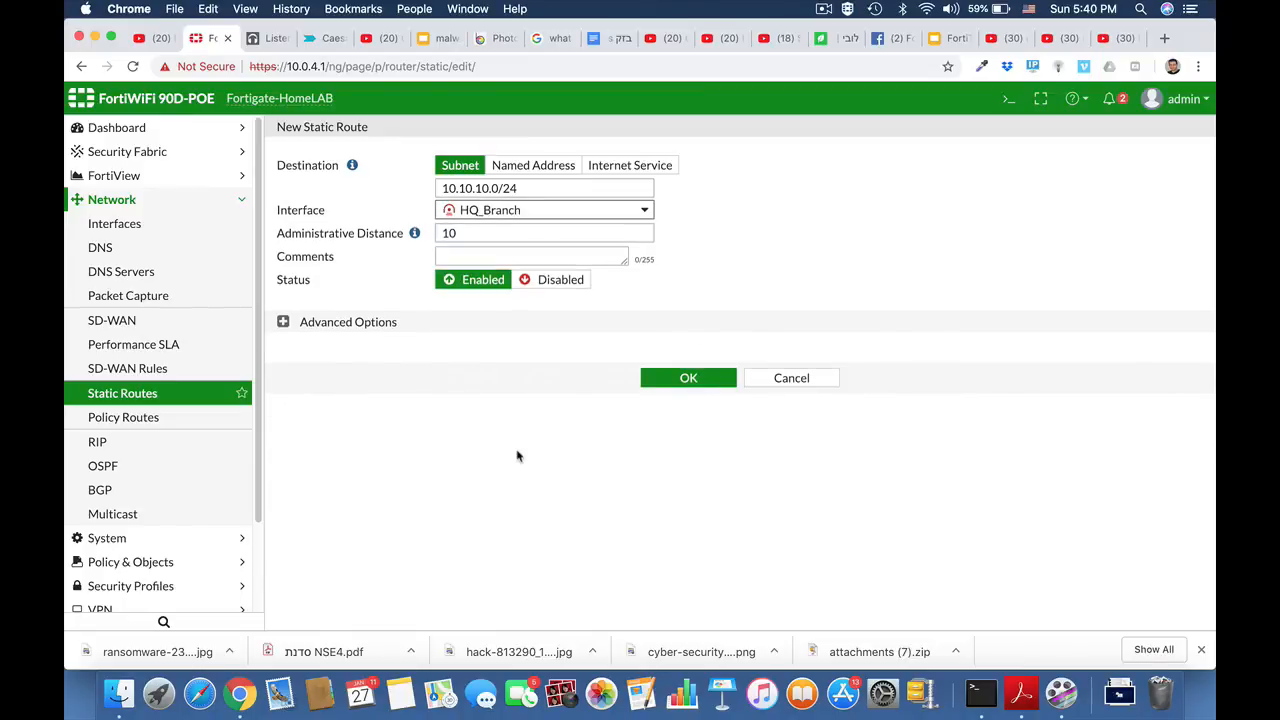
click(690, 381)
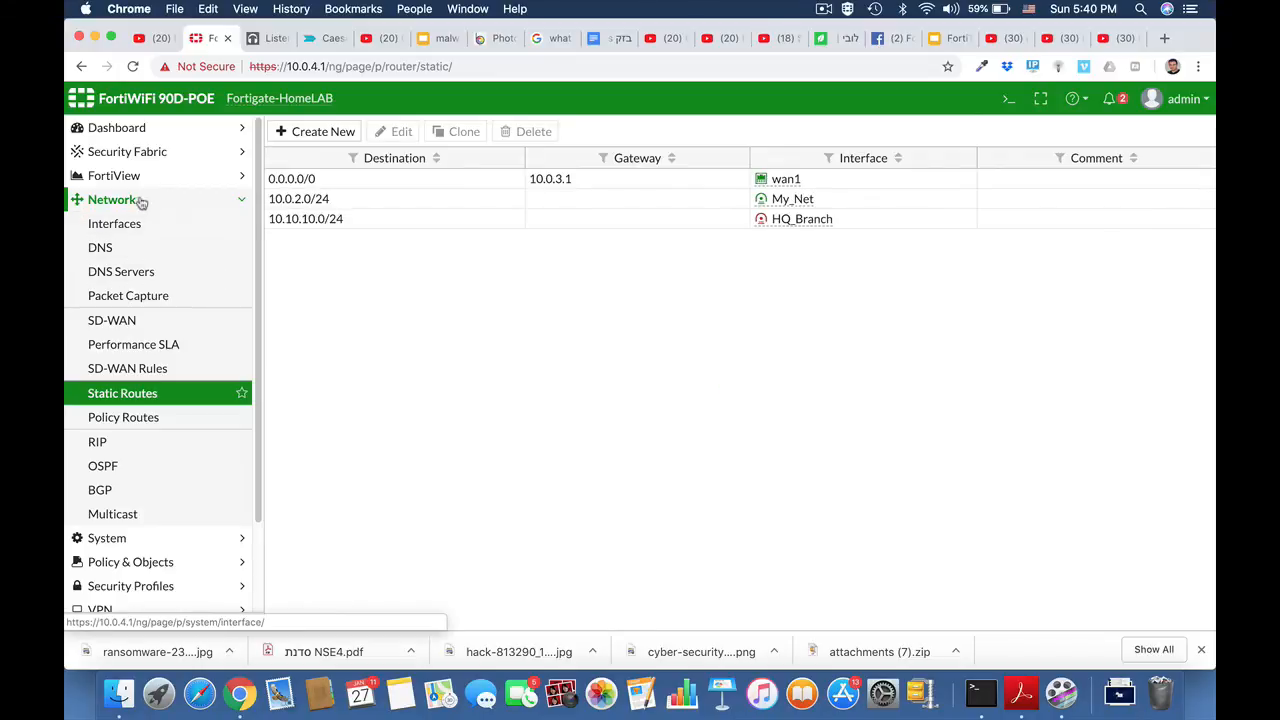
click(130, 200)
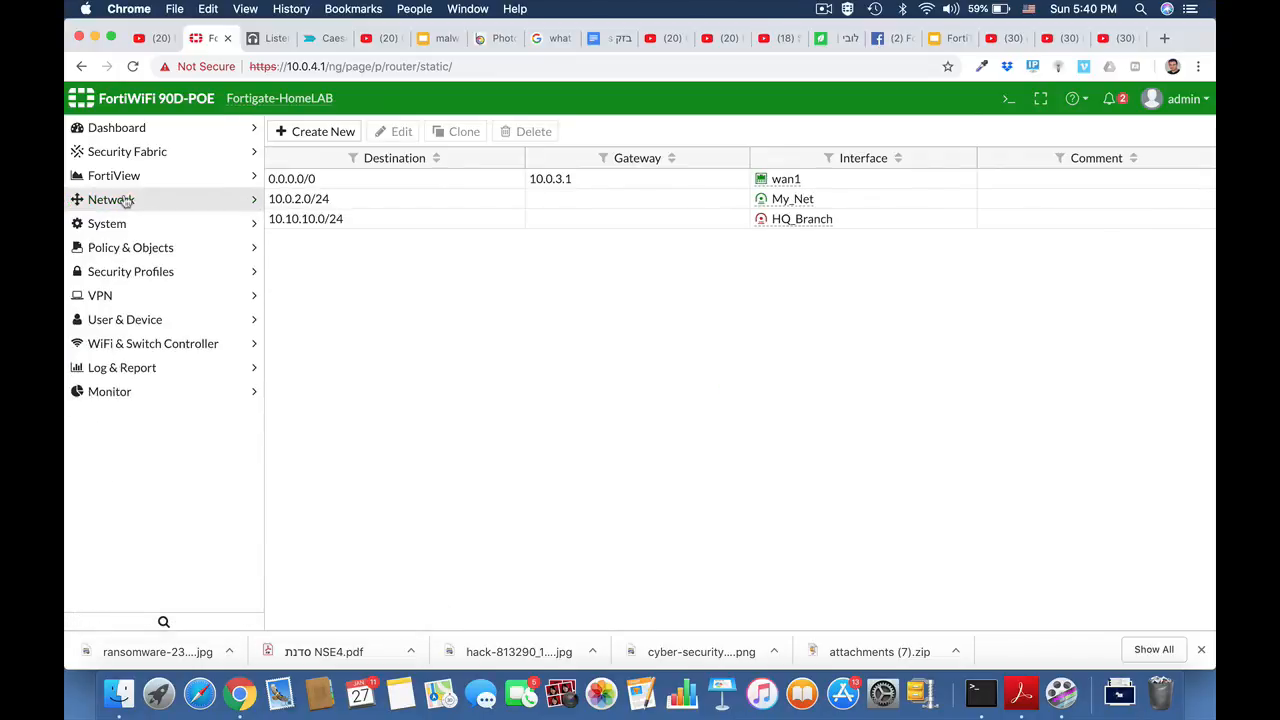
click(145, 252)
- Create policy Local_to_ipsec from LAN (internal) to HQ_Branch
click(136, 273)
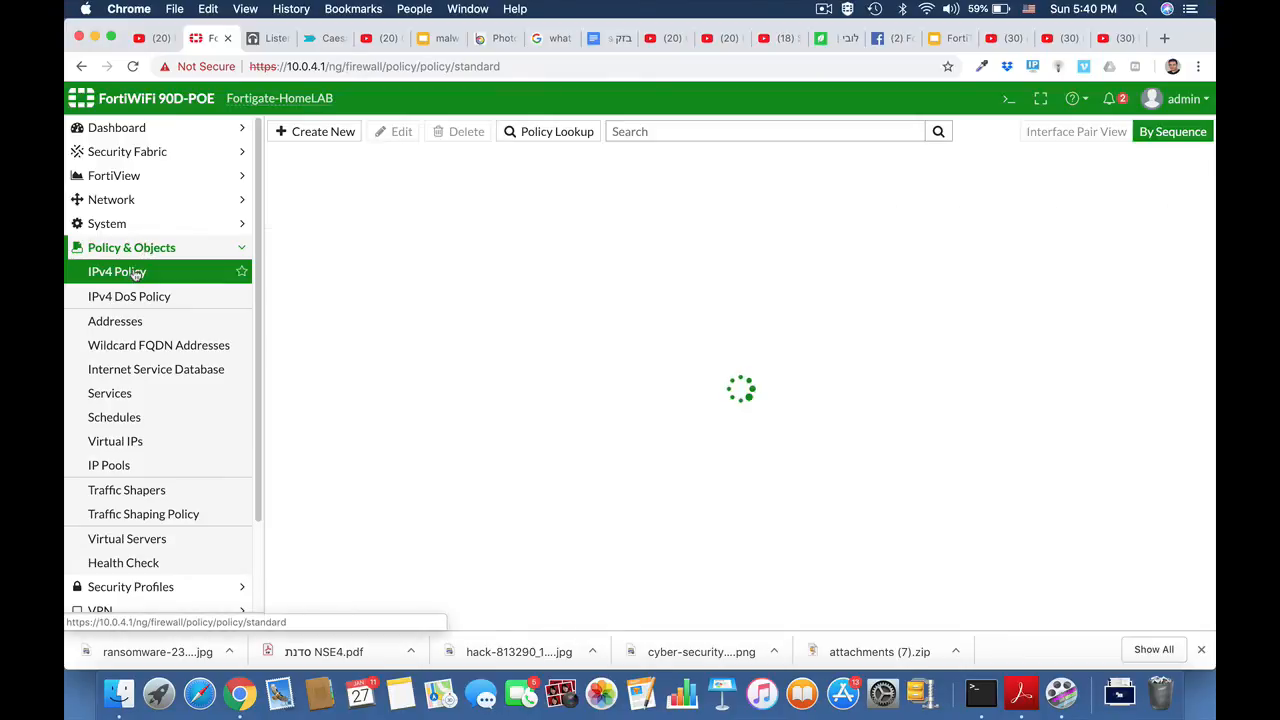
click(343, 132)
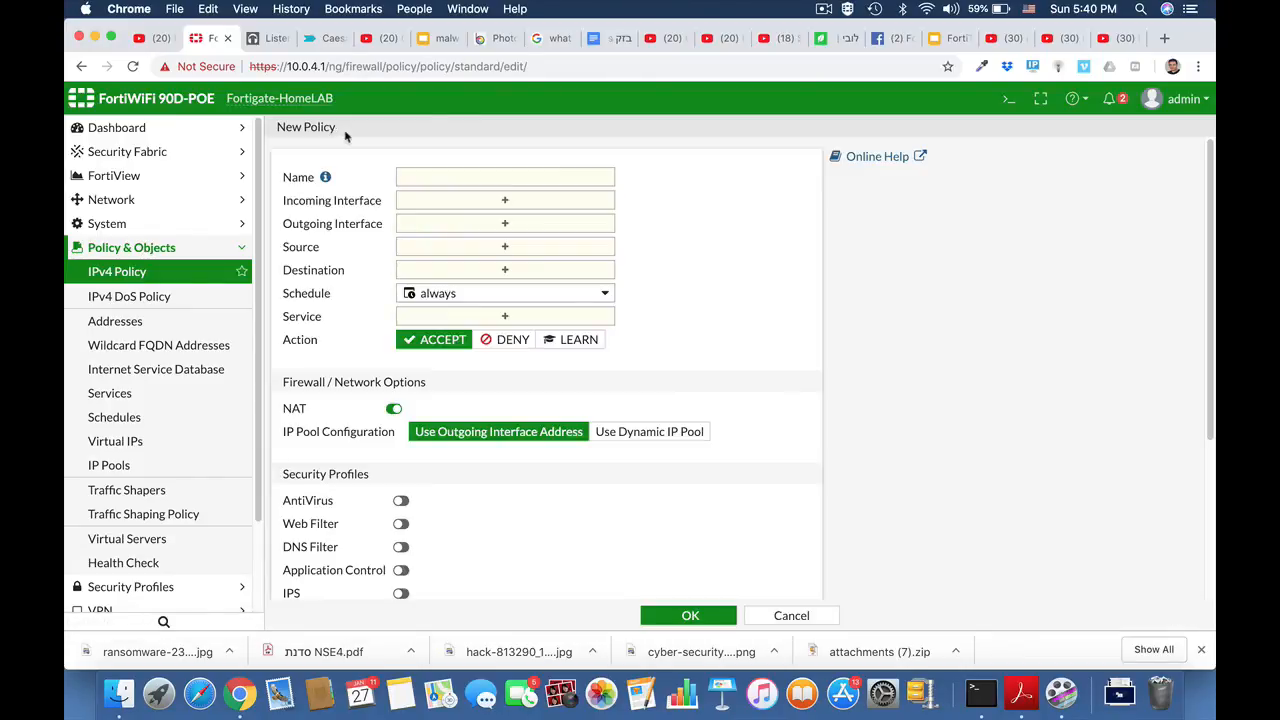
click(493, 177)
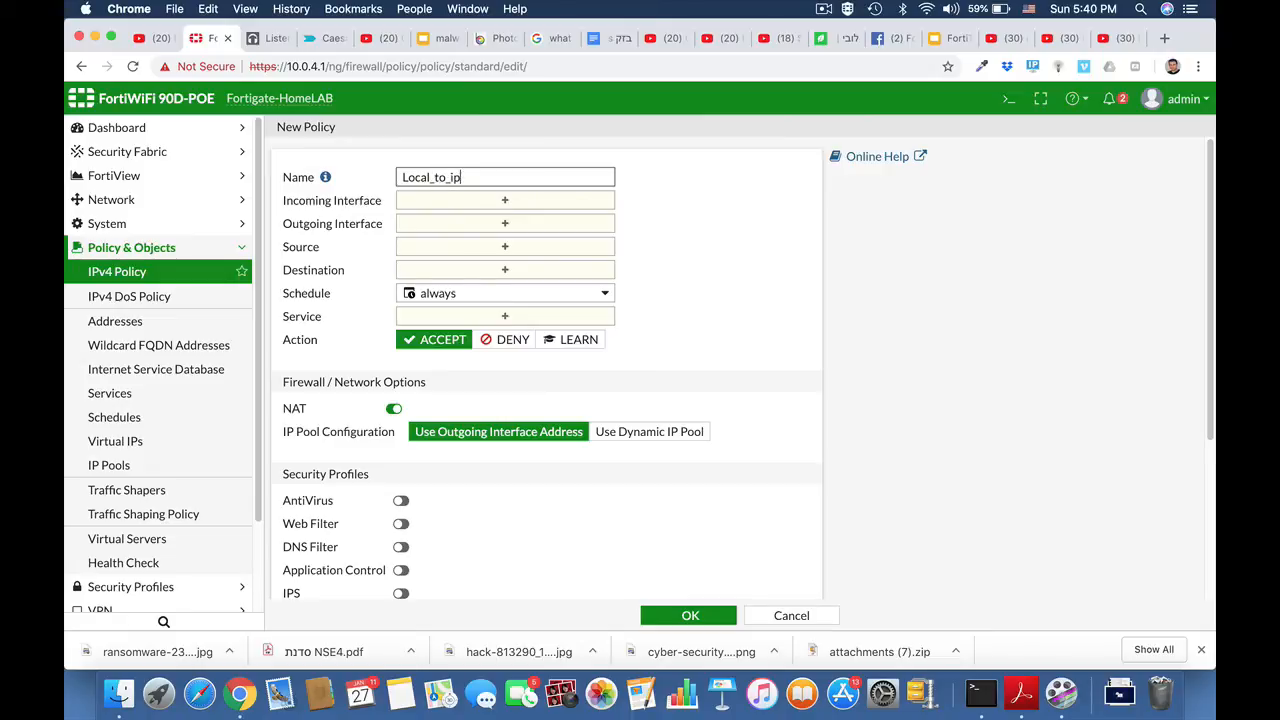
click(558, 205)
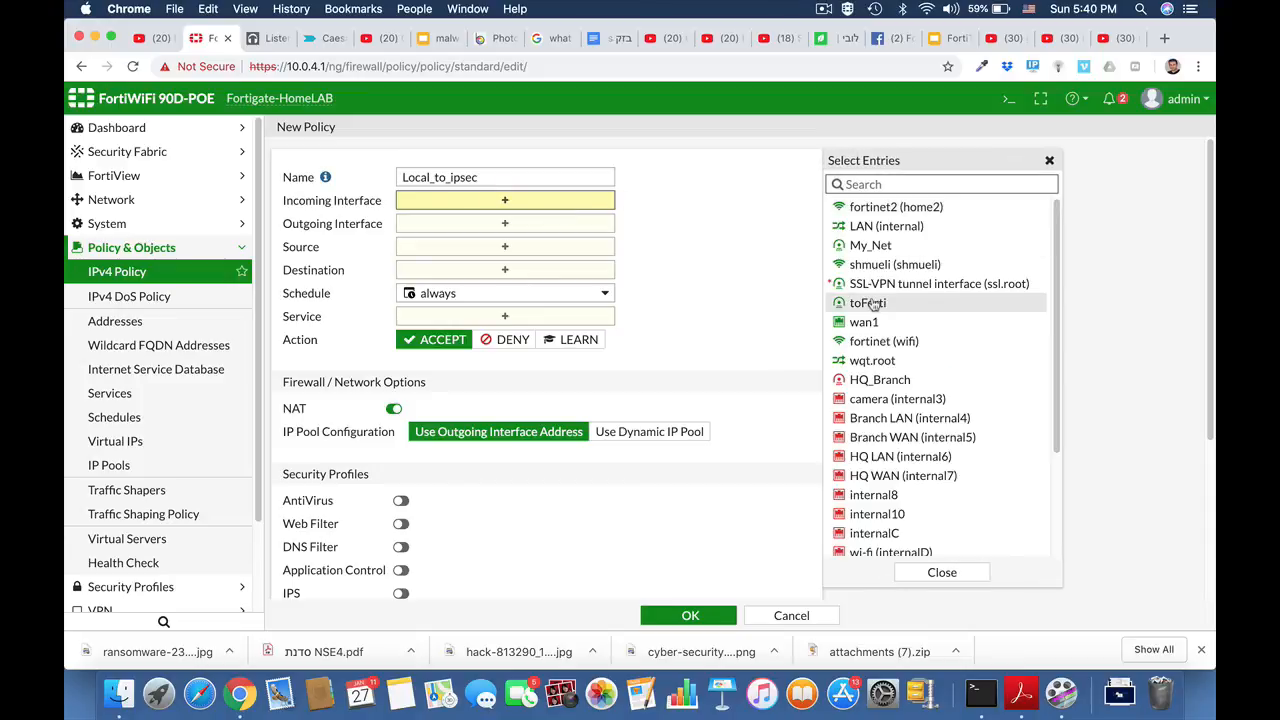
click(855, 230)
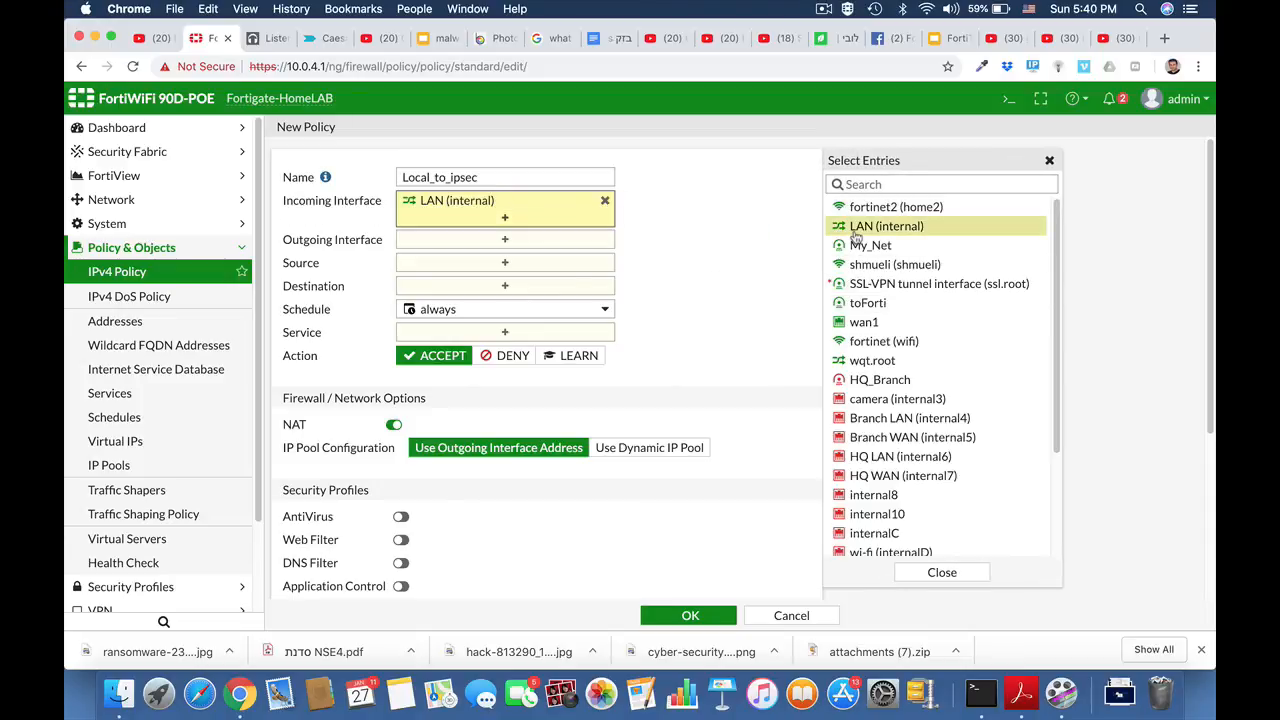
click(541, 240)
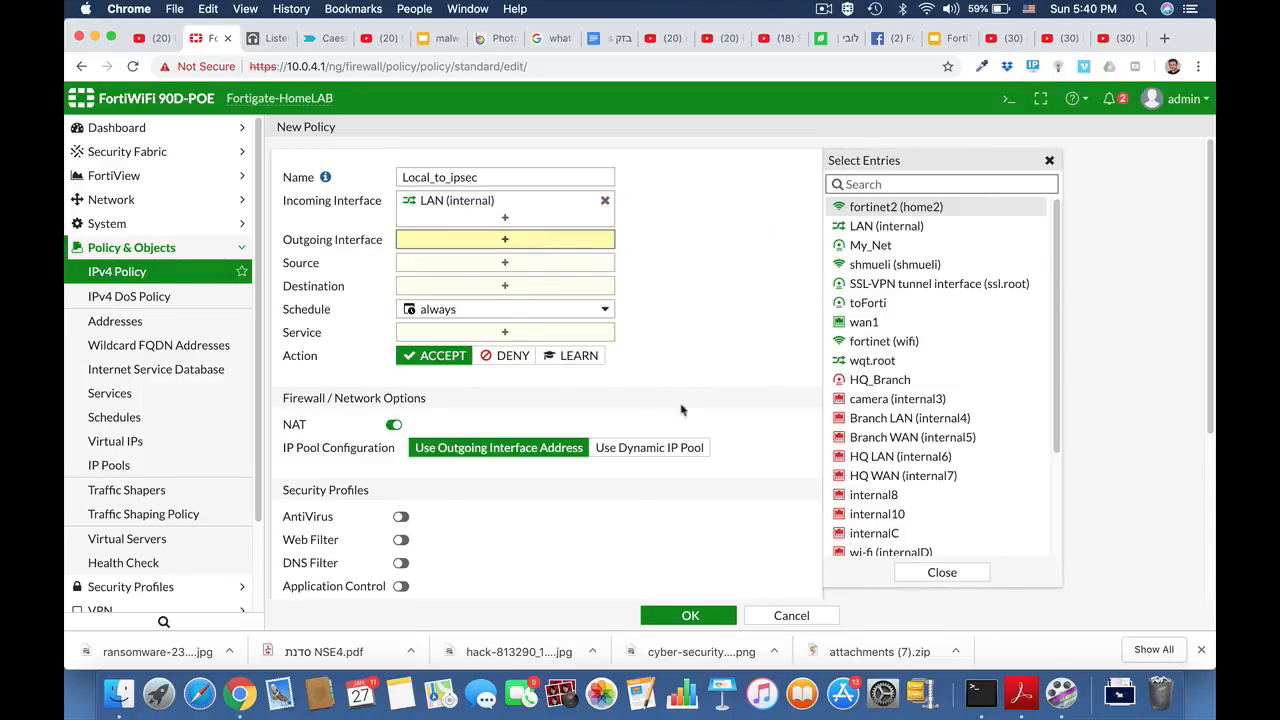
click(888, 380)
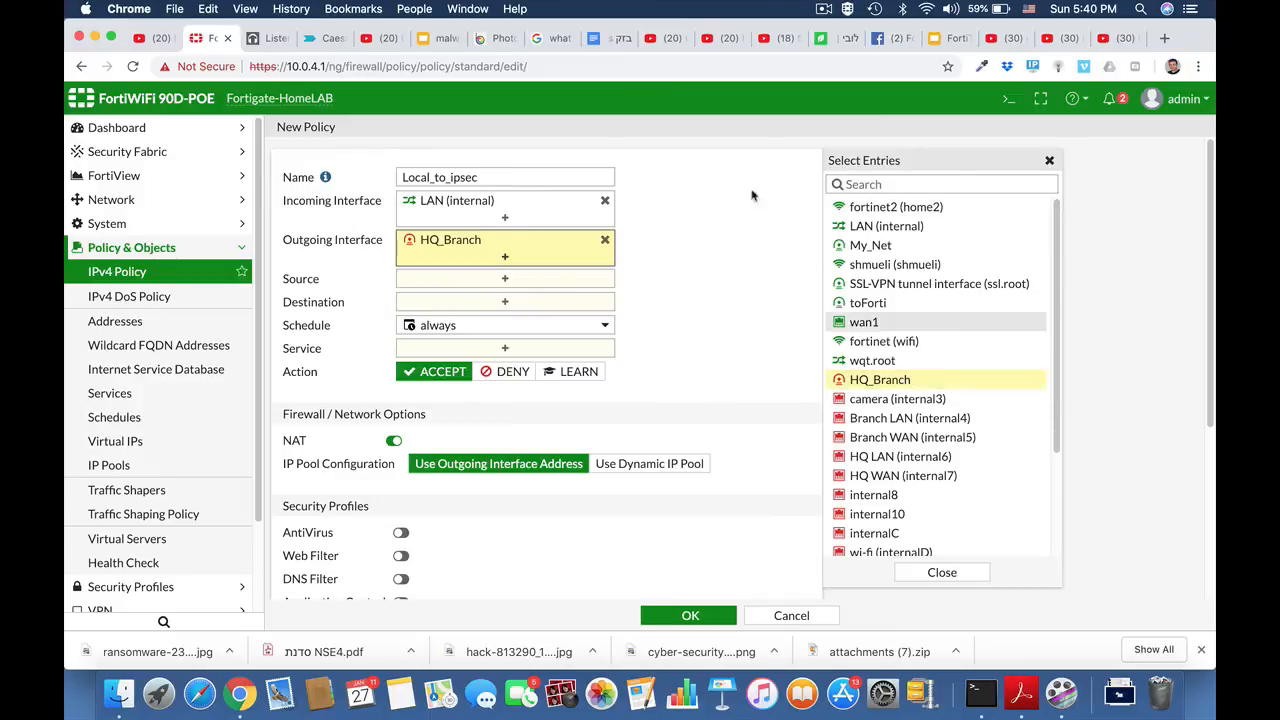
- Set source and destination to all, service ALL, and save the policy
click(512, 281)
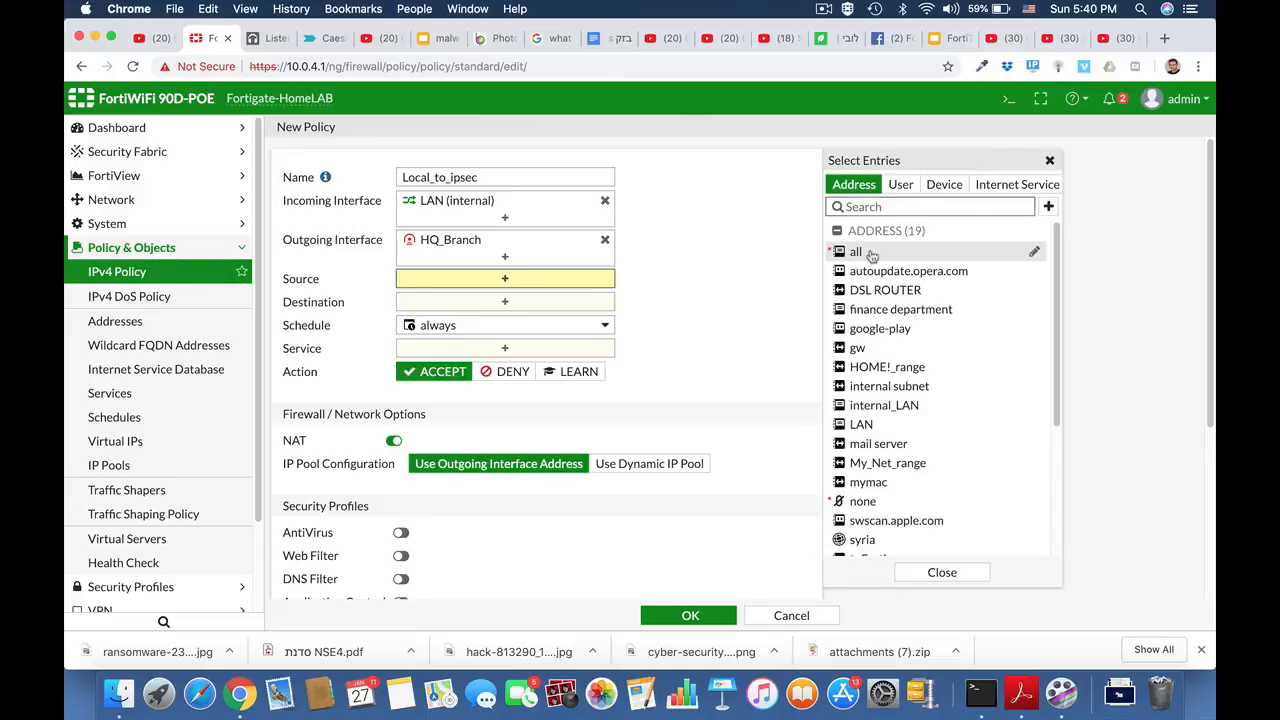
click(857, 253)
click(563, 322)
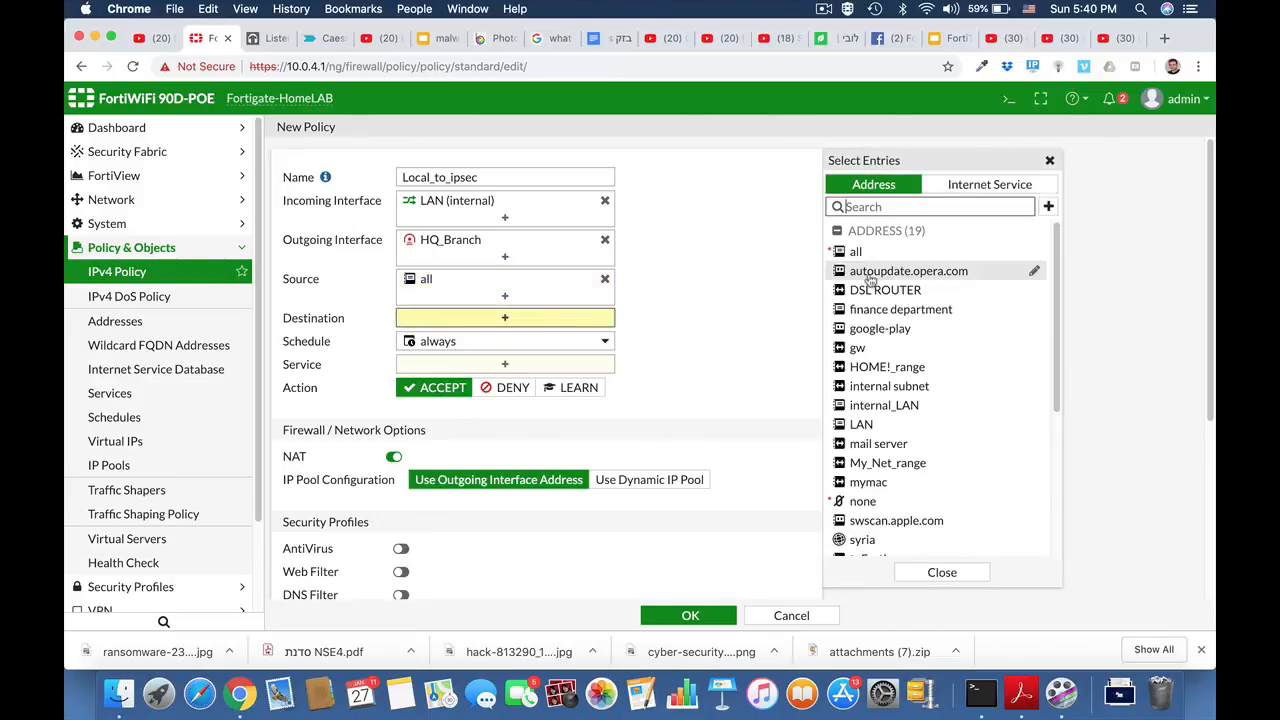
click(857, 252)
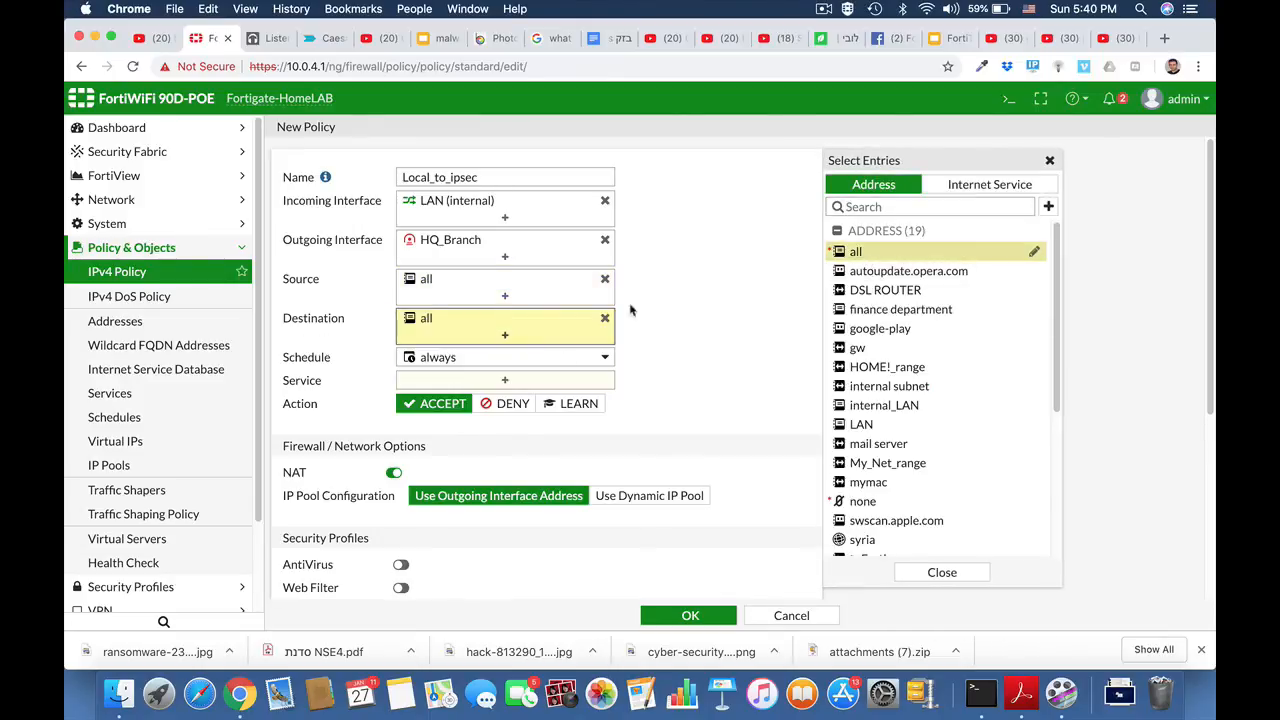
click(531, 381)
click(857, 246)
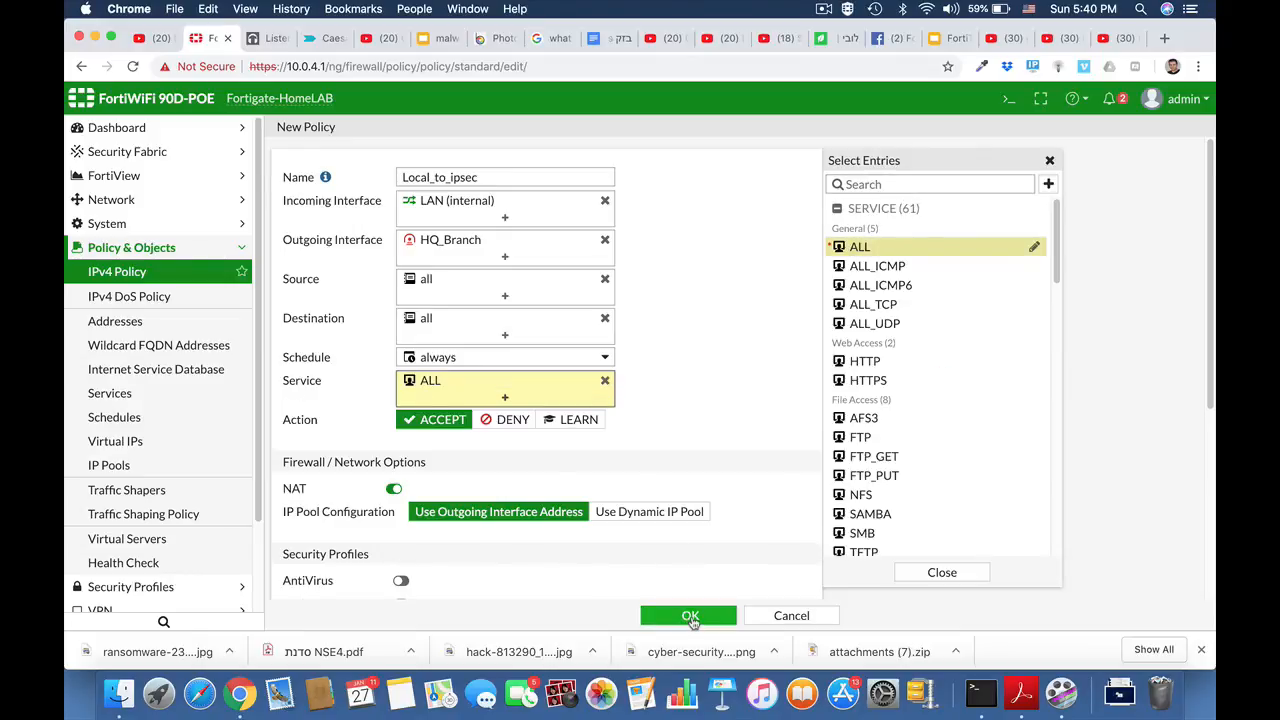
click(690, 617)
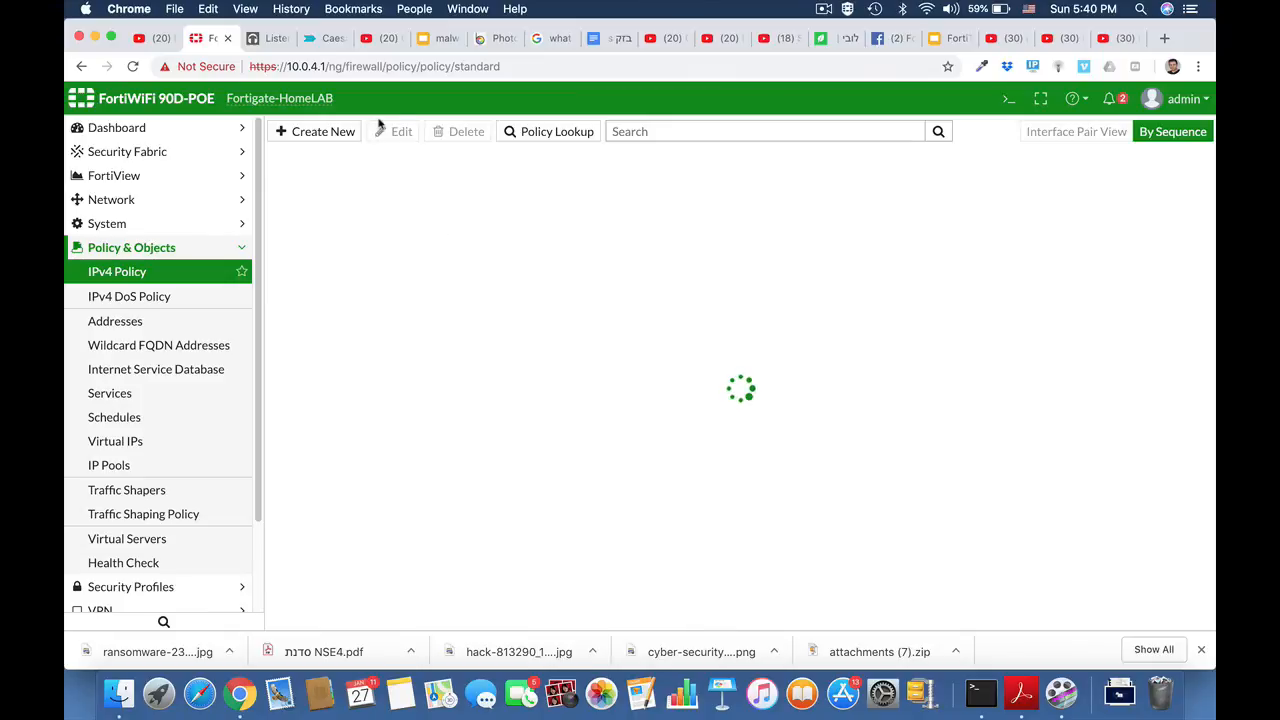
- Create the reverse policy Ipsec_local from HQ_Branch to LAN (internal)
click(323, 132)
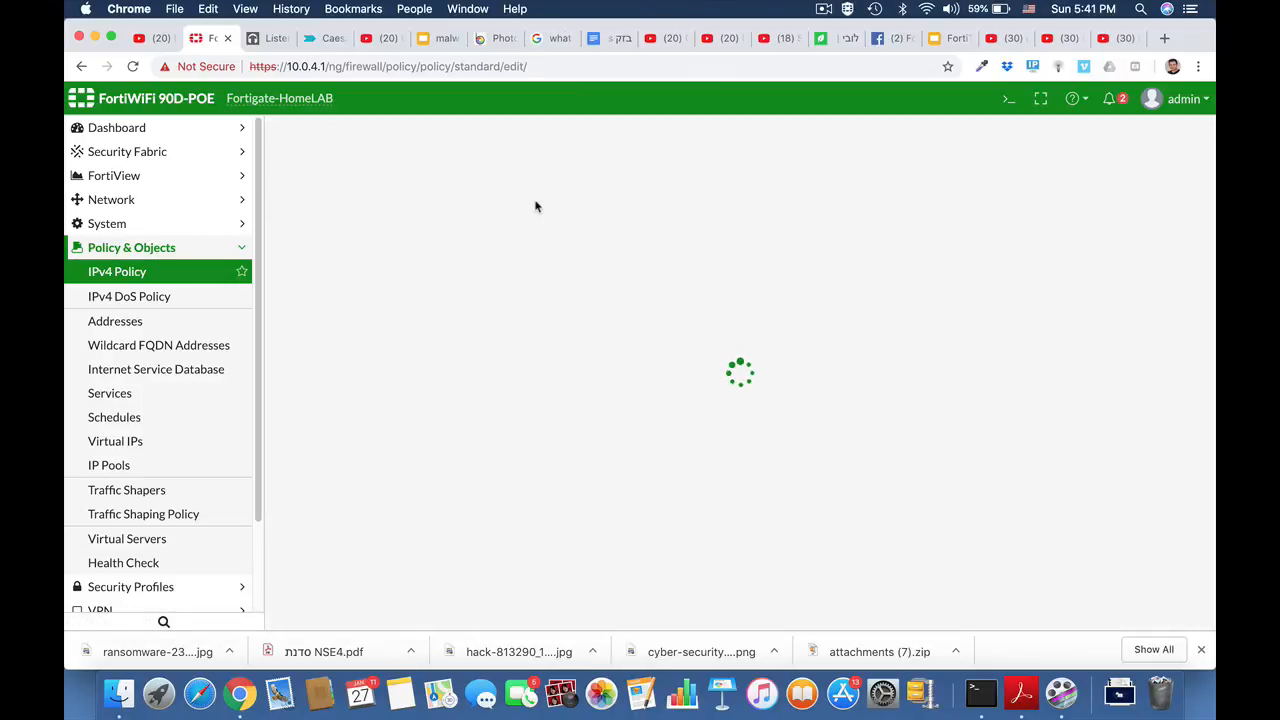
click(495, 176)
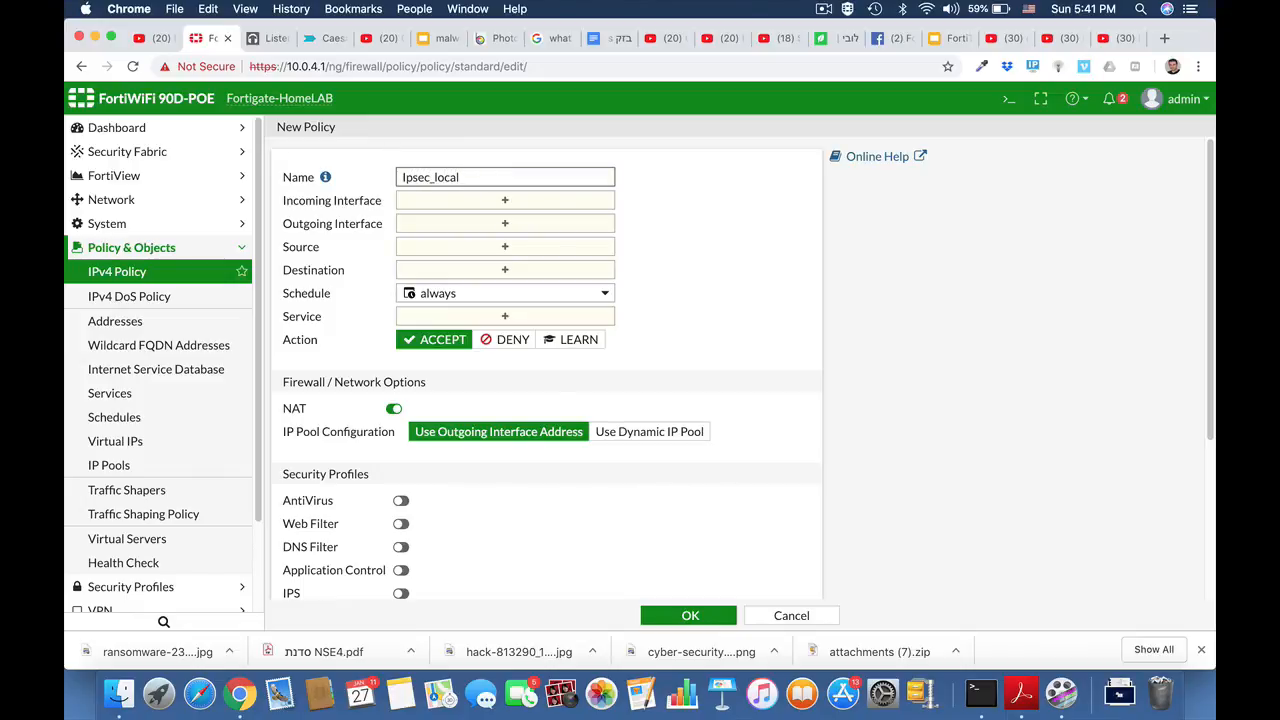
click(505, 200)
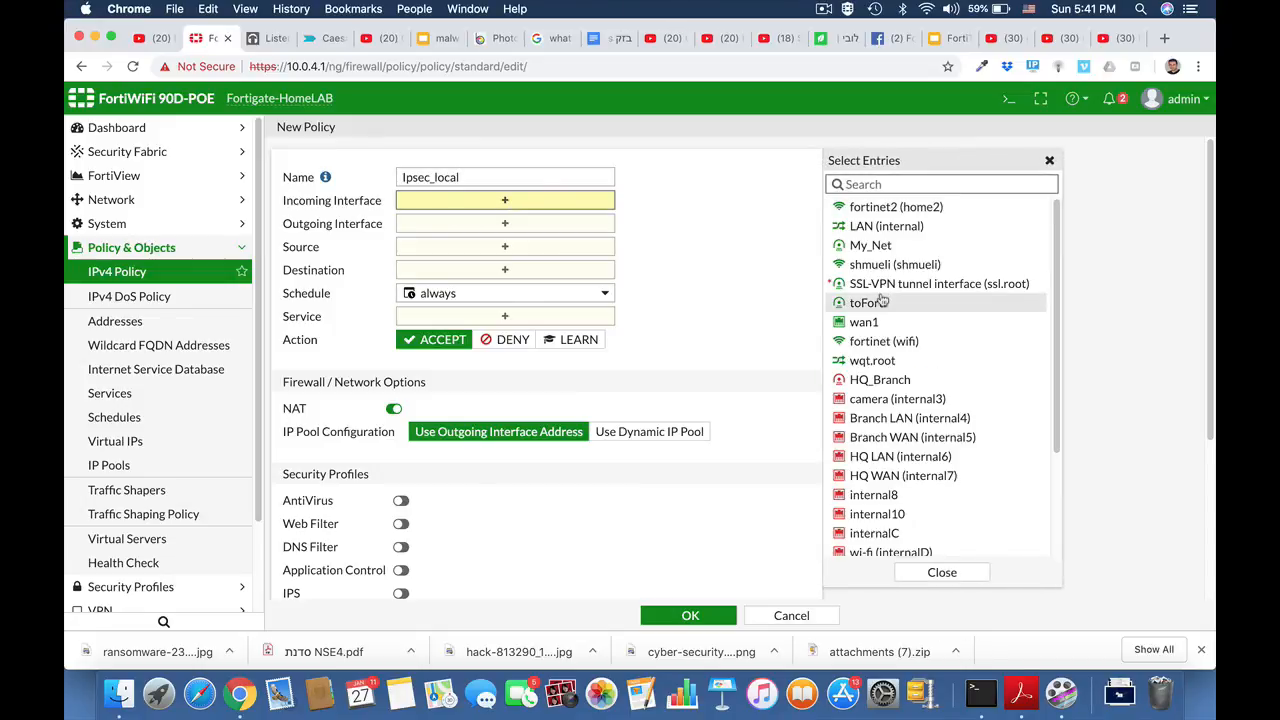
click(880, 379)
click(587, 245)
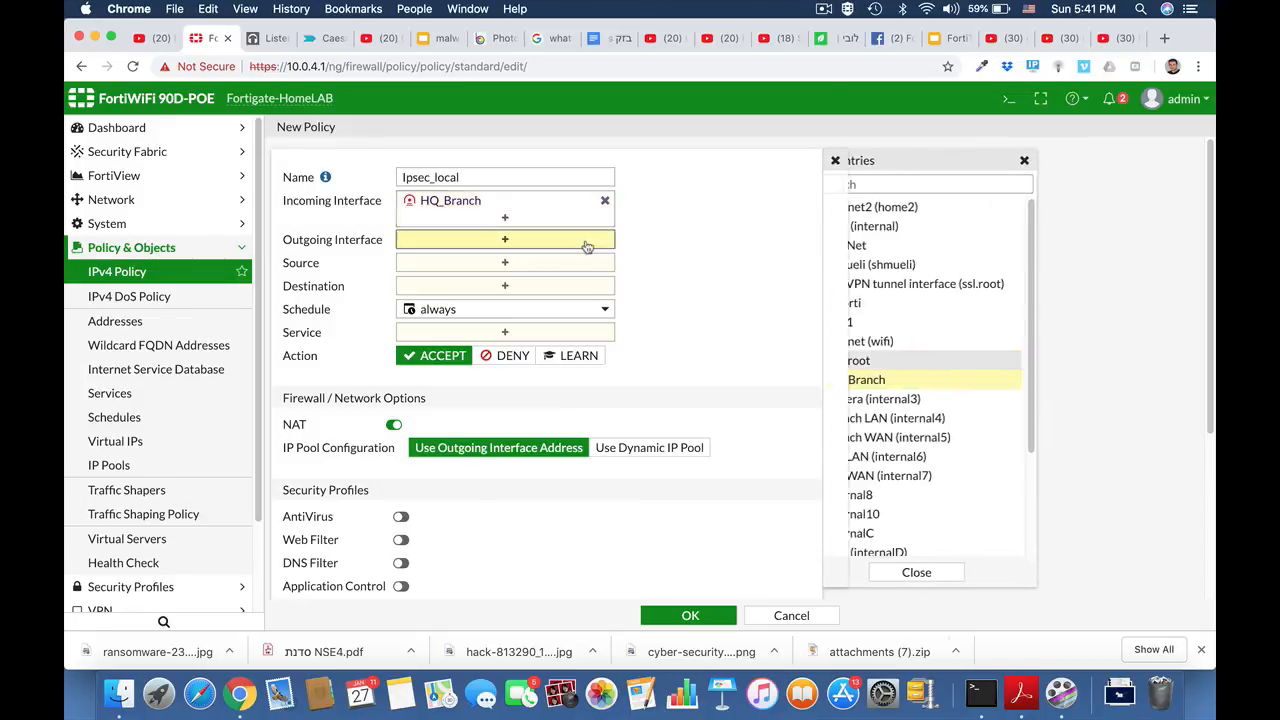
click(880, 226)
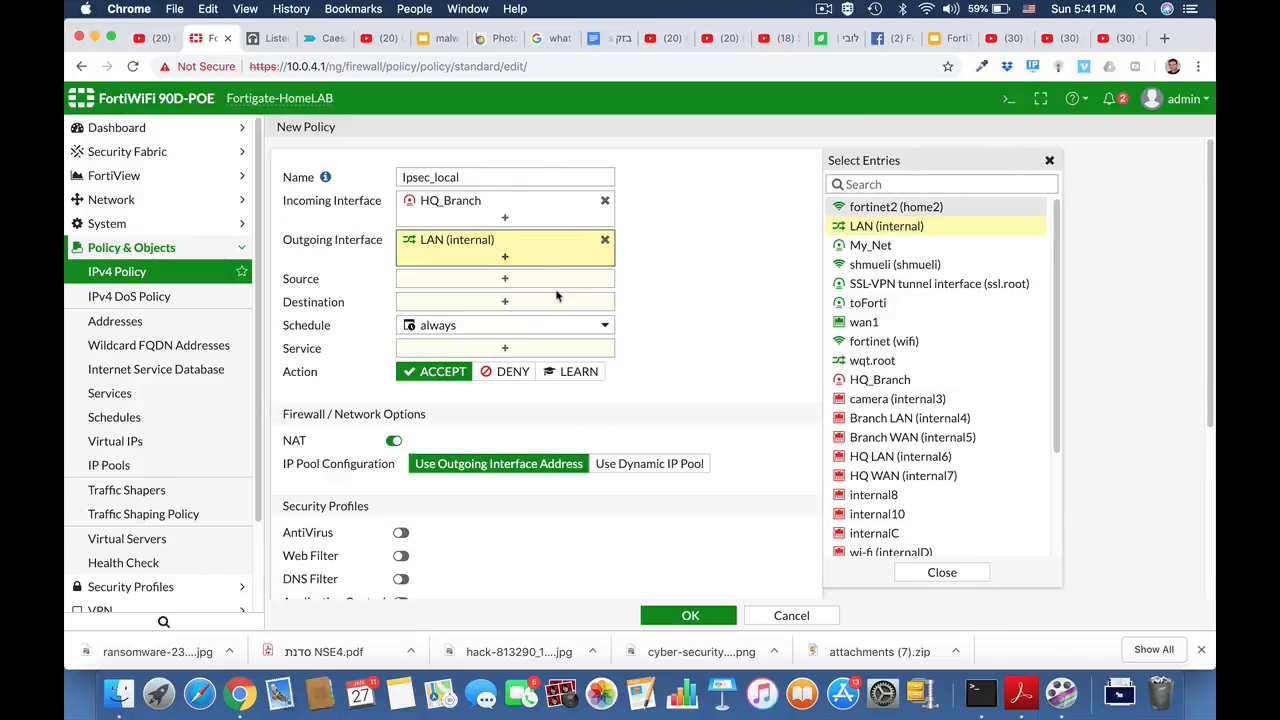
- Set source and destination to all, service ALL, and save Ipsec_local
click(539, 283)
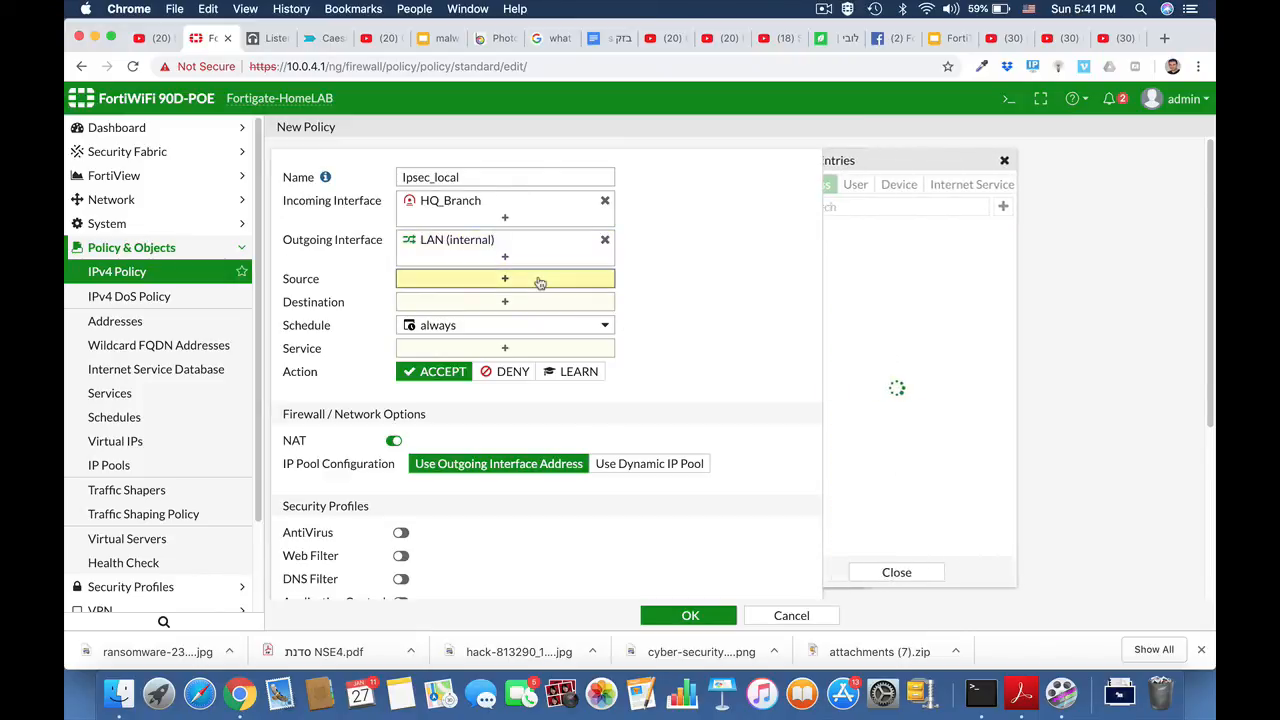
click(852, 252)
click(612, 323)
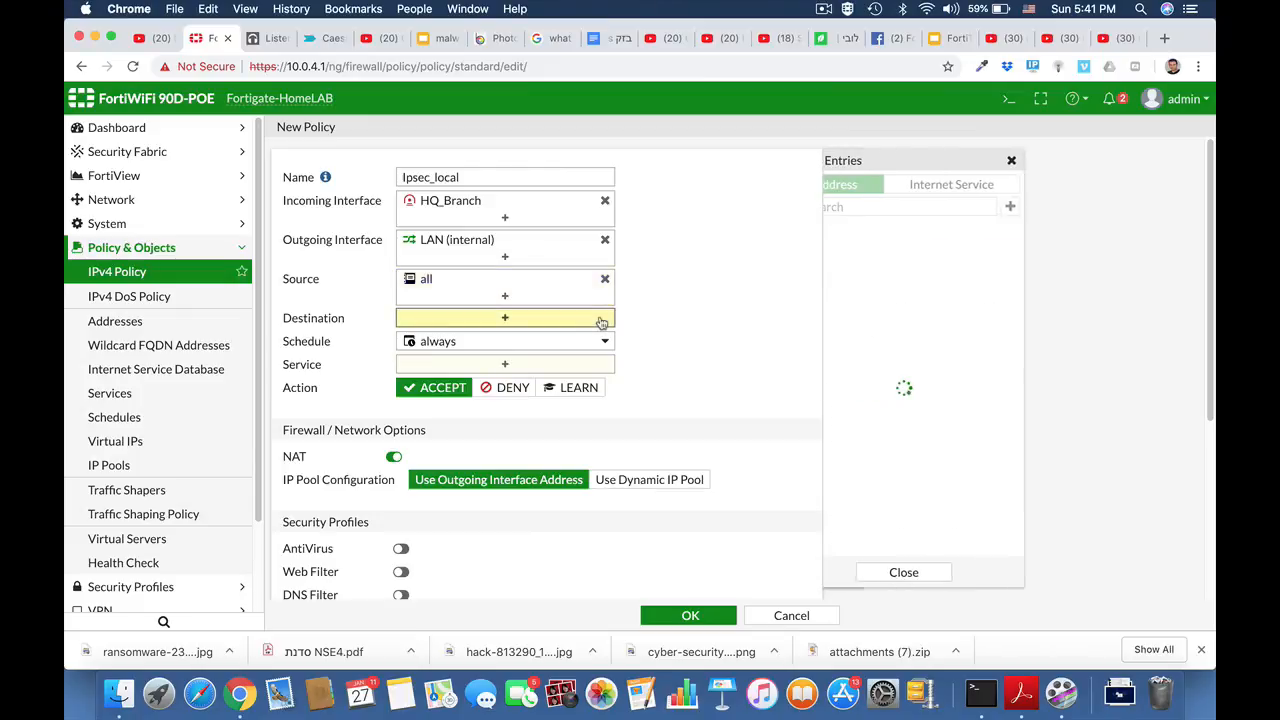
click(852, 252)
click(560, 382)
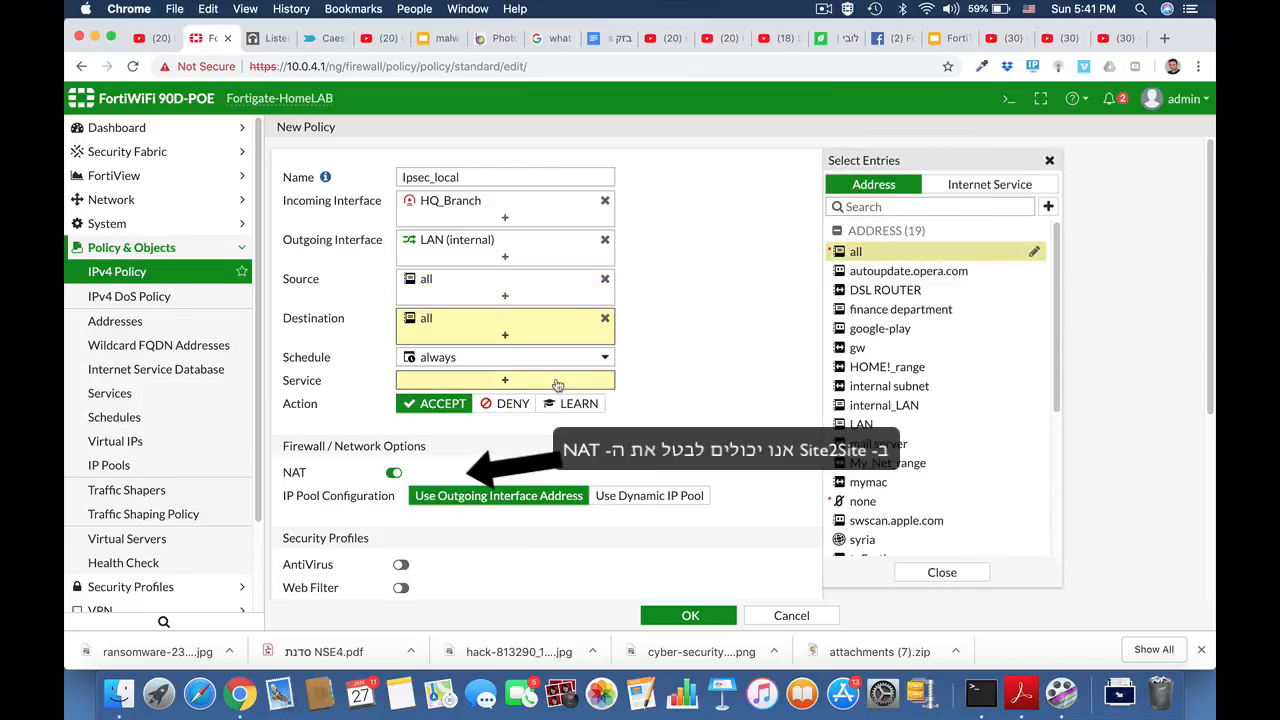
click(852, 247)
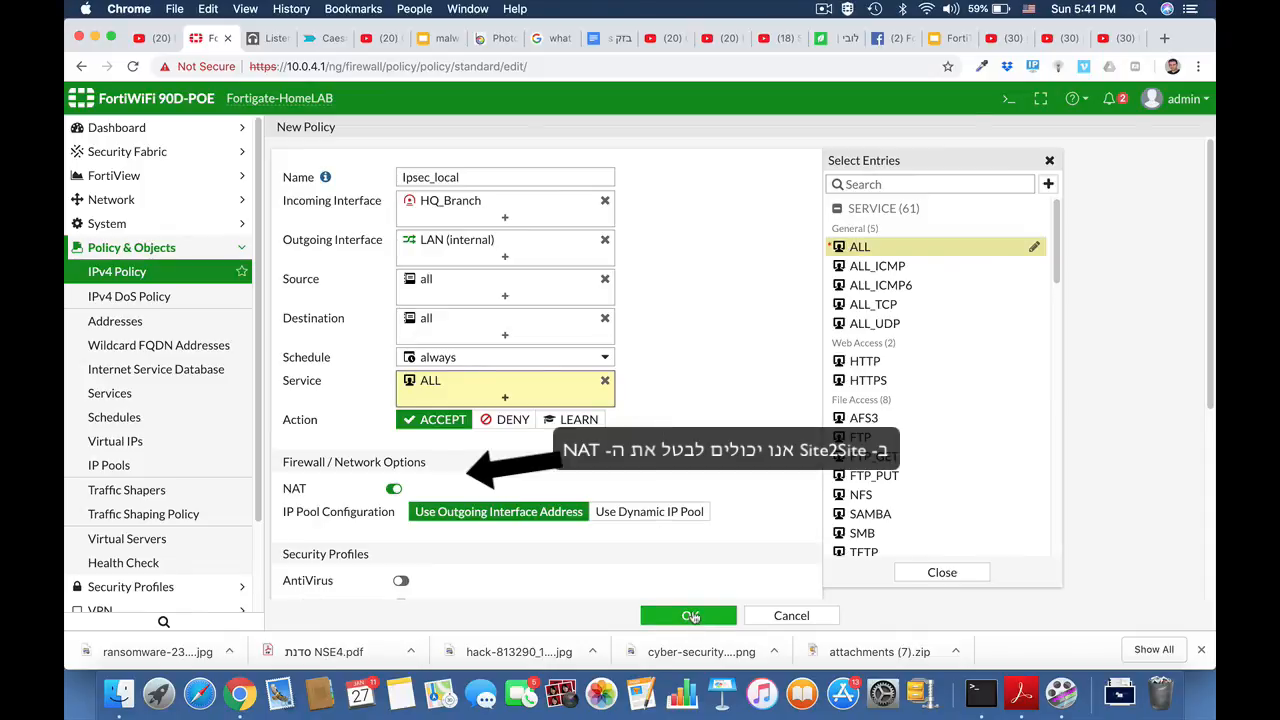
click(690, 616)
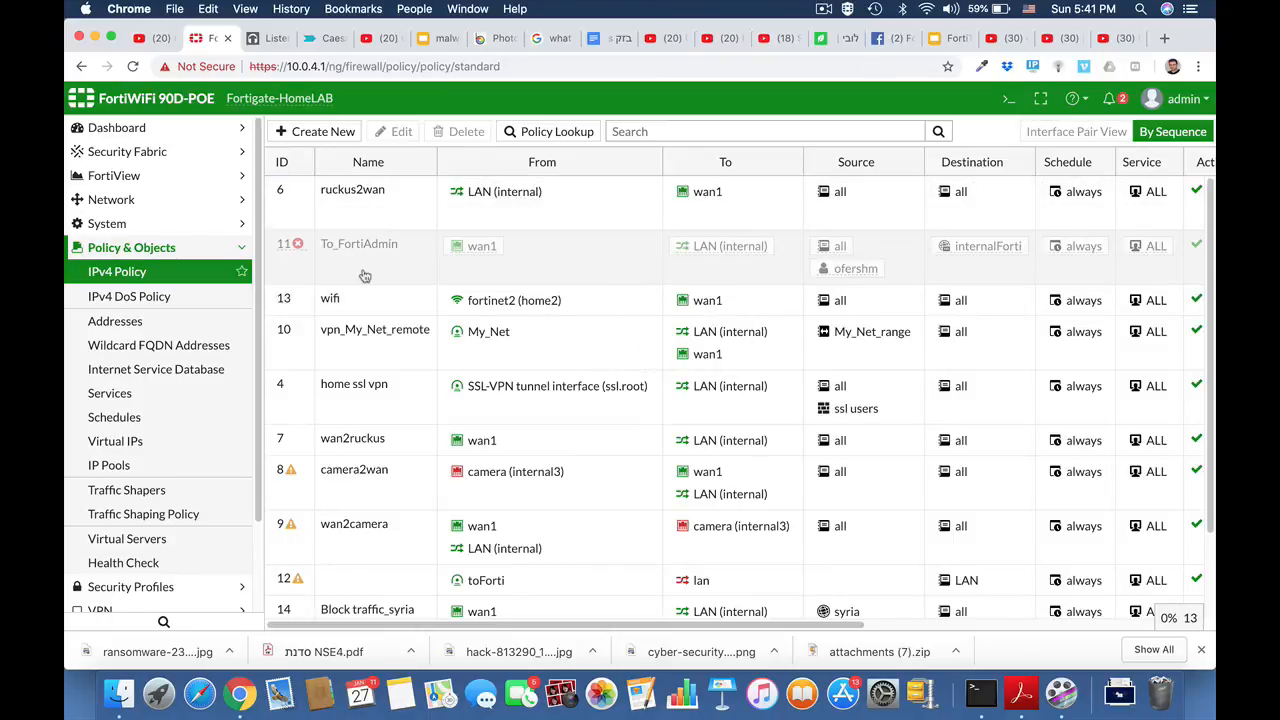
- Disable NAT on the Local_to_ipsec policy (policy 15) and save it
click(824, 9)
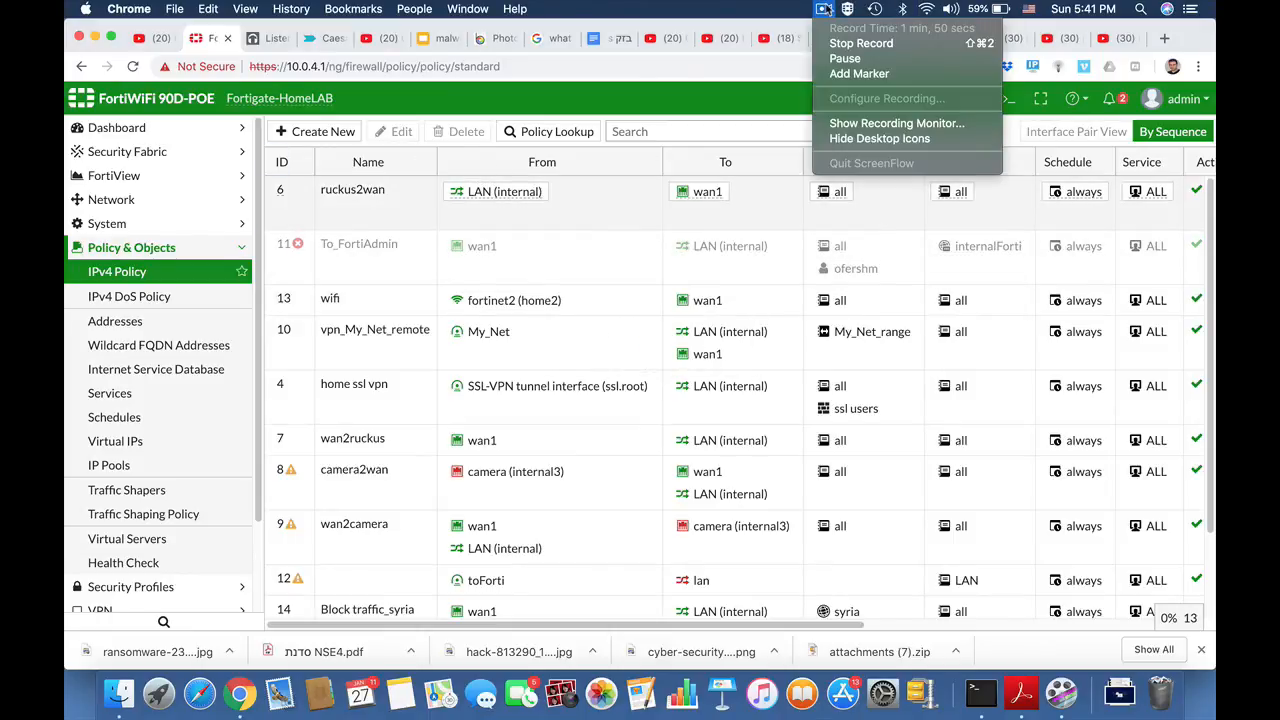
click(824, 9)
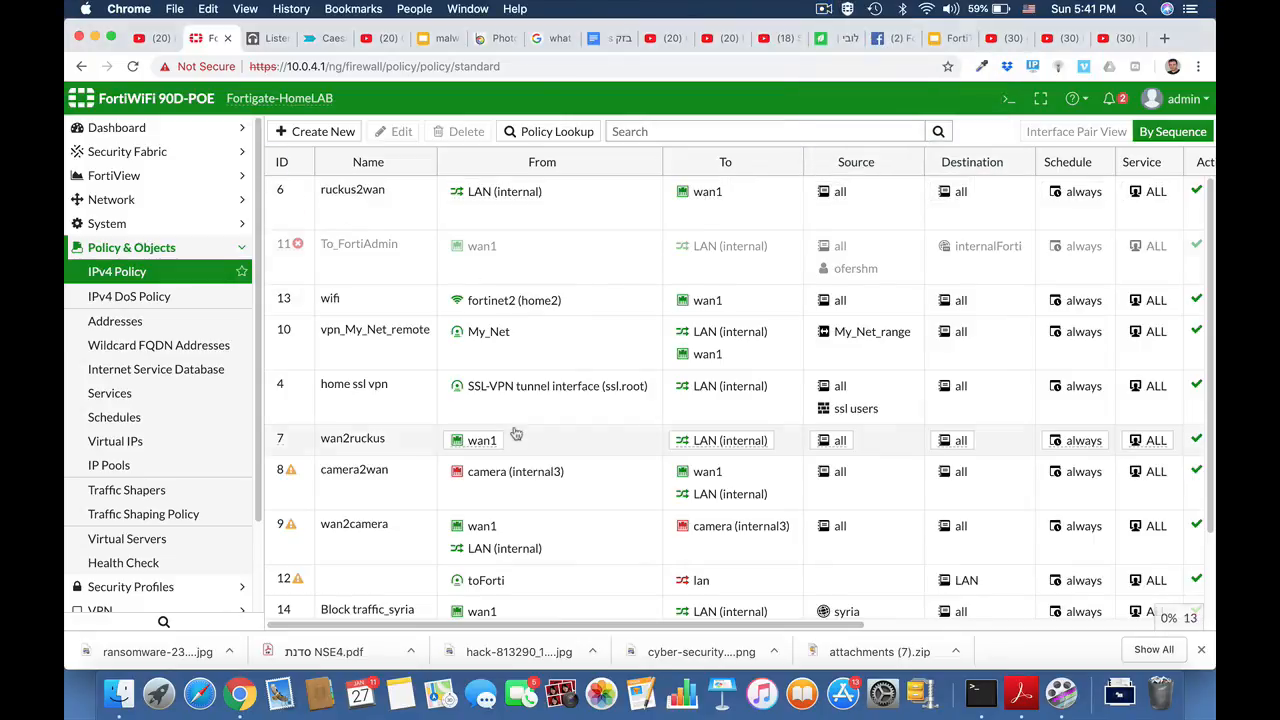
scroll(416, 306, down, 4)
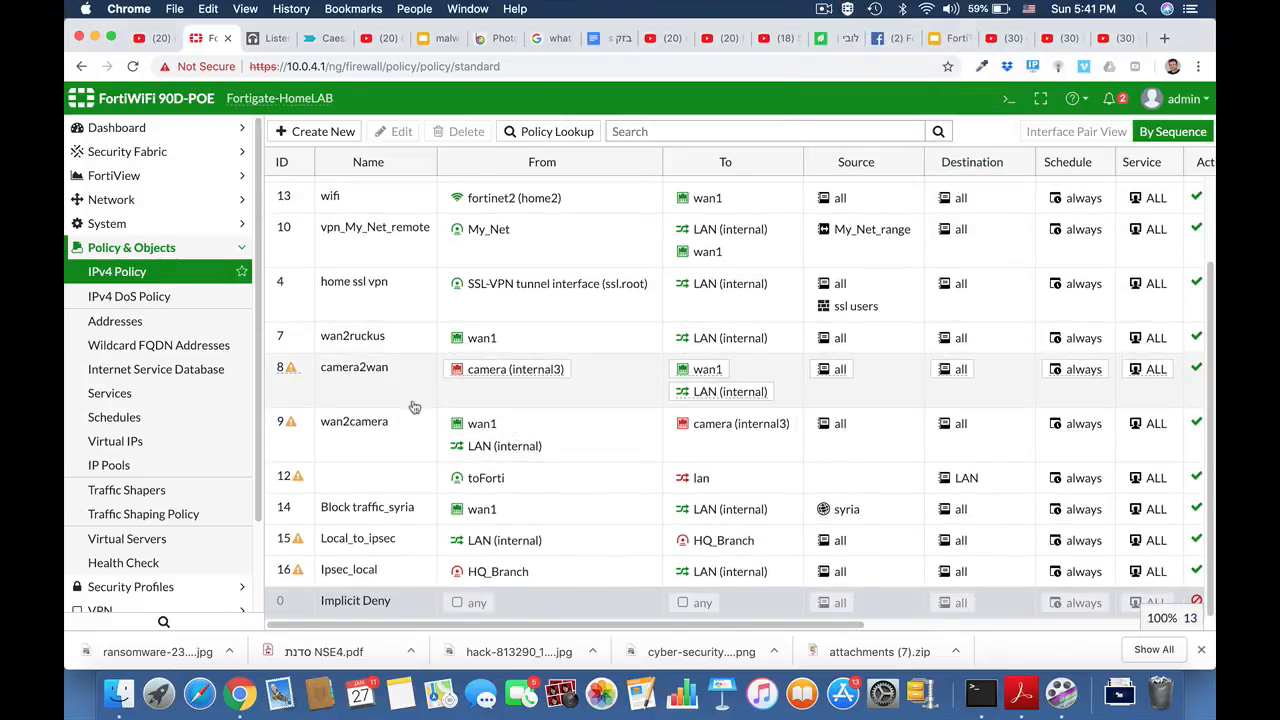
click(372, 546)
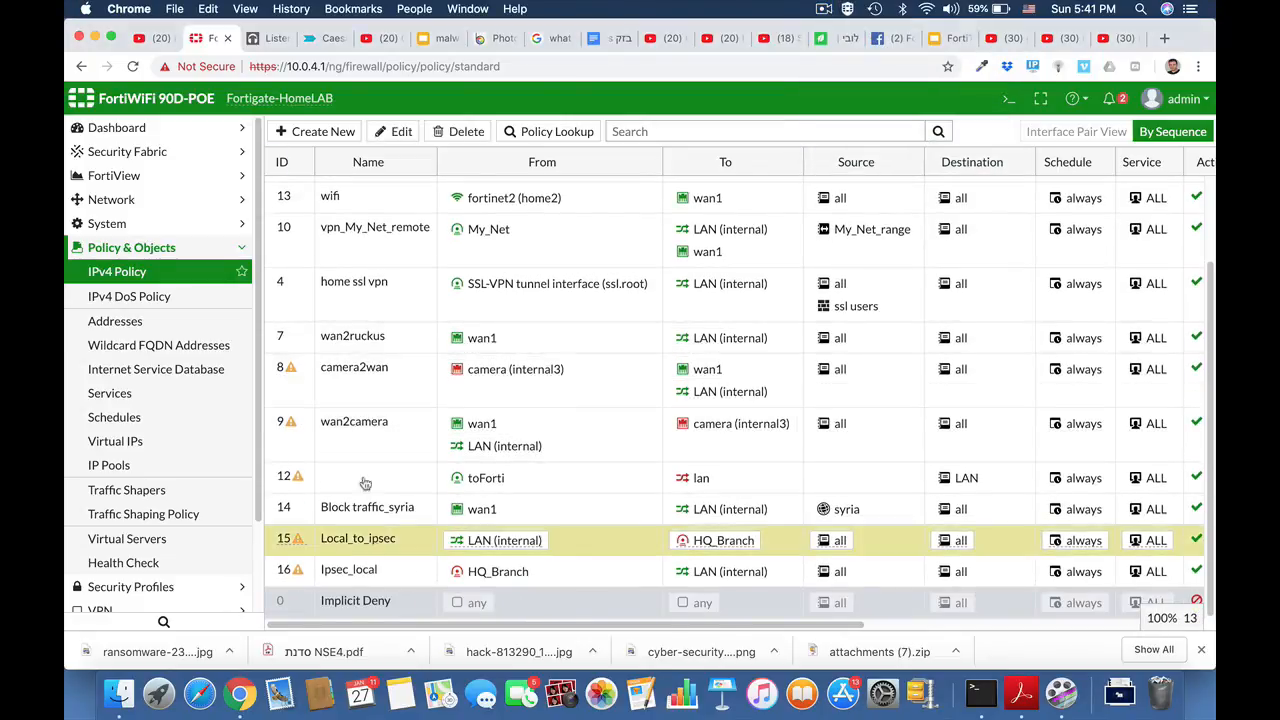
click(401, 131)
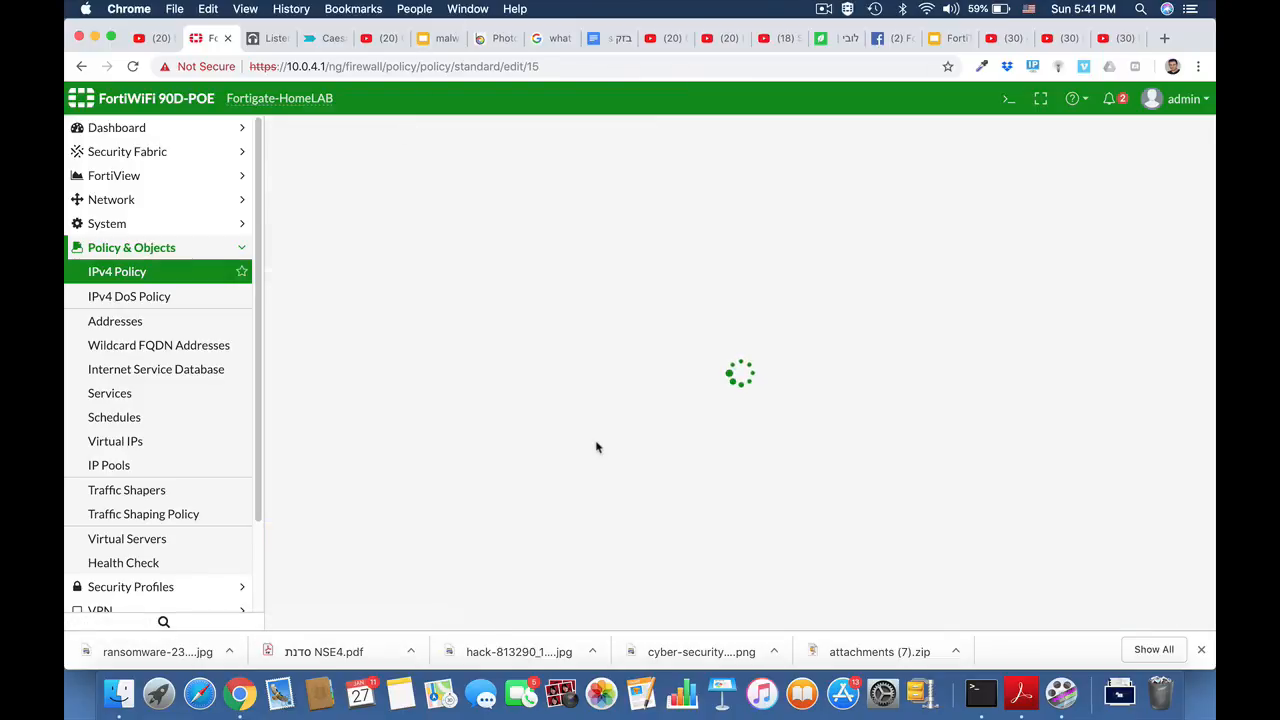
scroll(596, 447, down, 3)
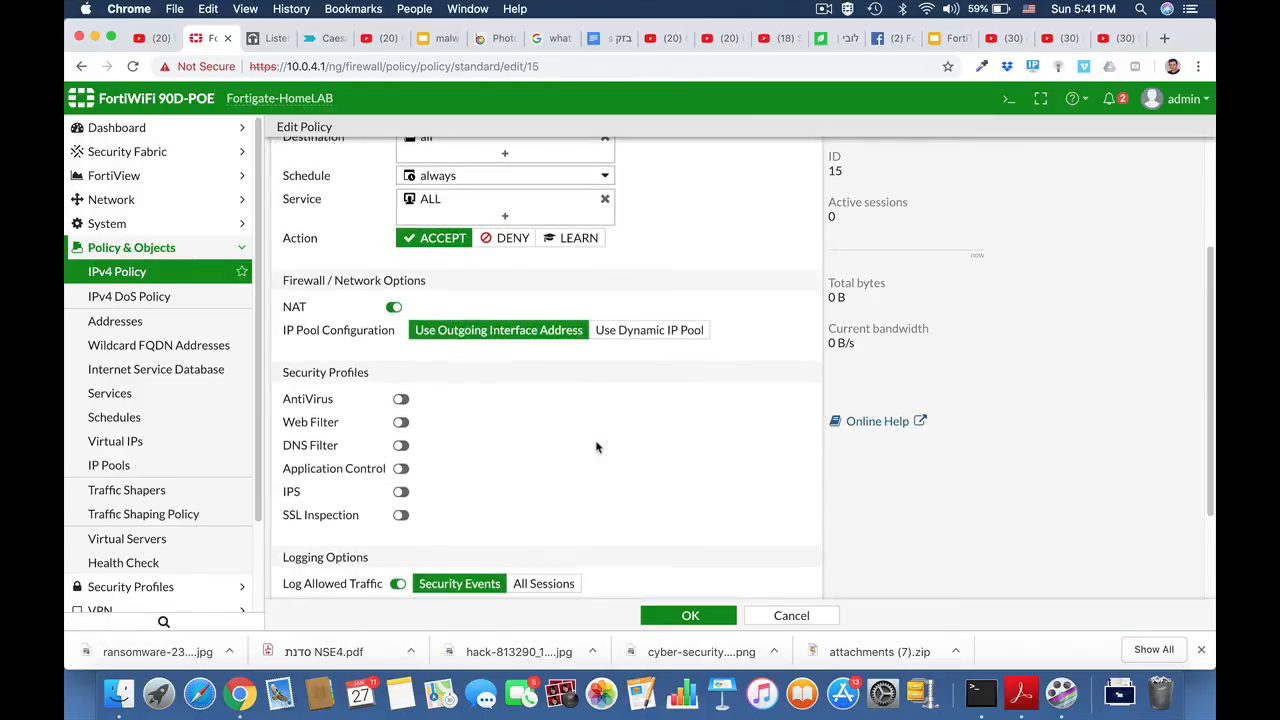
click(393, 307)
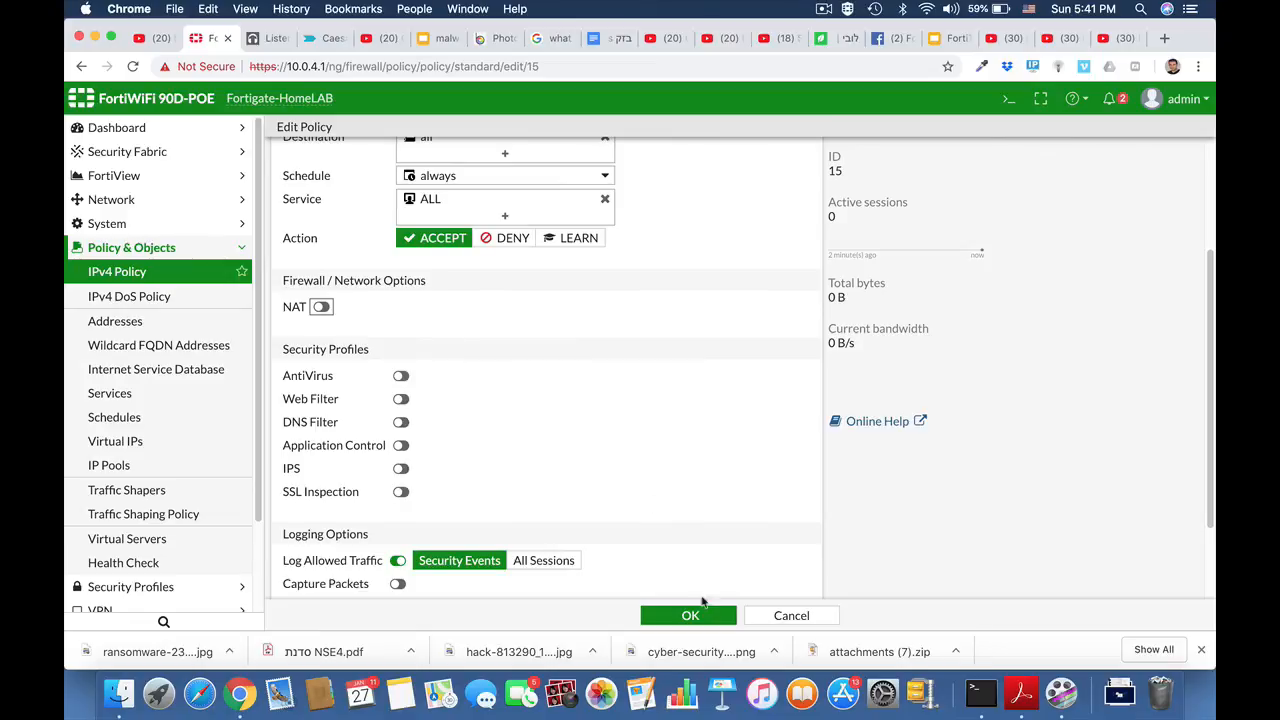
click(690, 616)
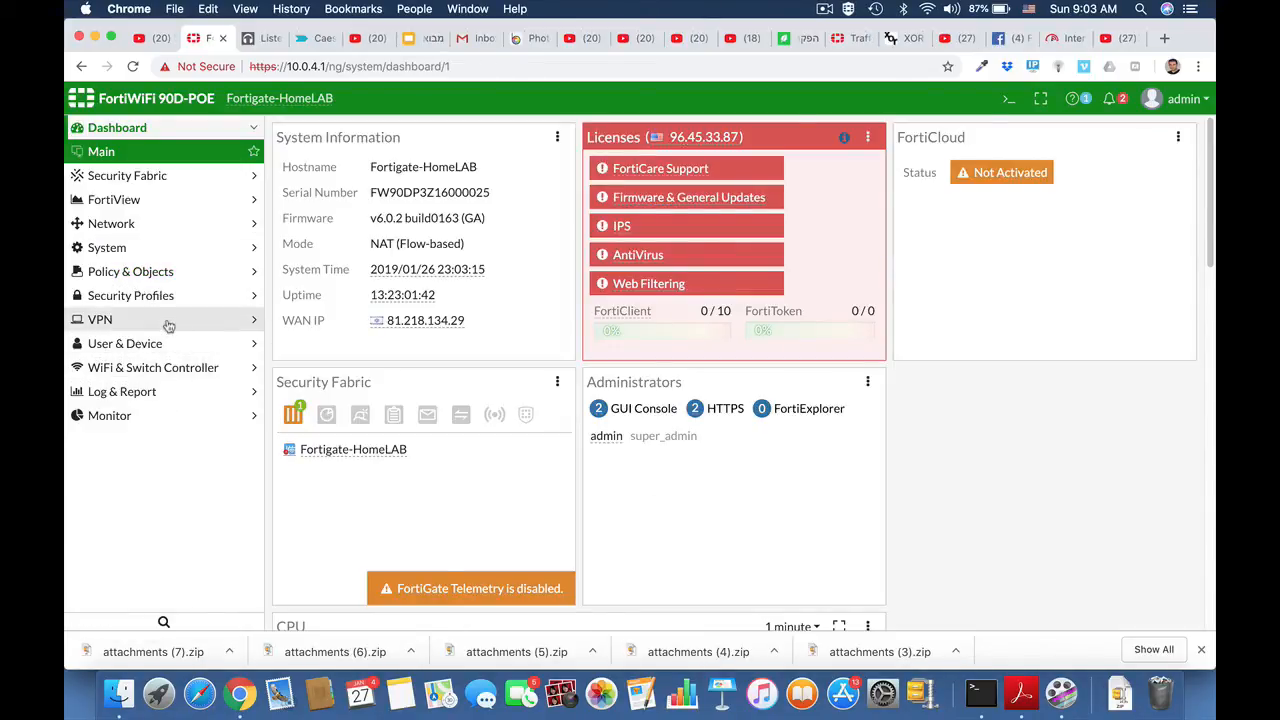
- Create a Custom-template IPsec tunnel named HQ_Branch and continue to its full settings
click(169, 322)
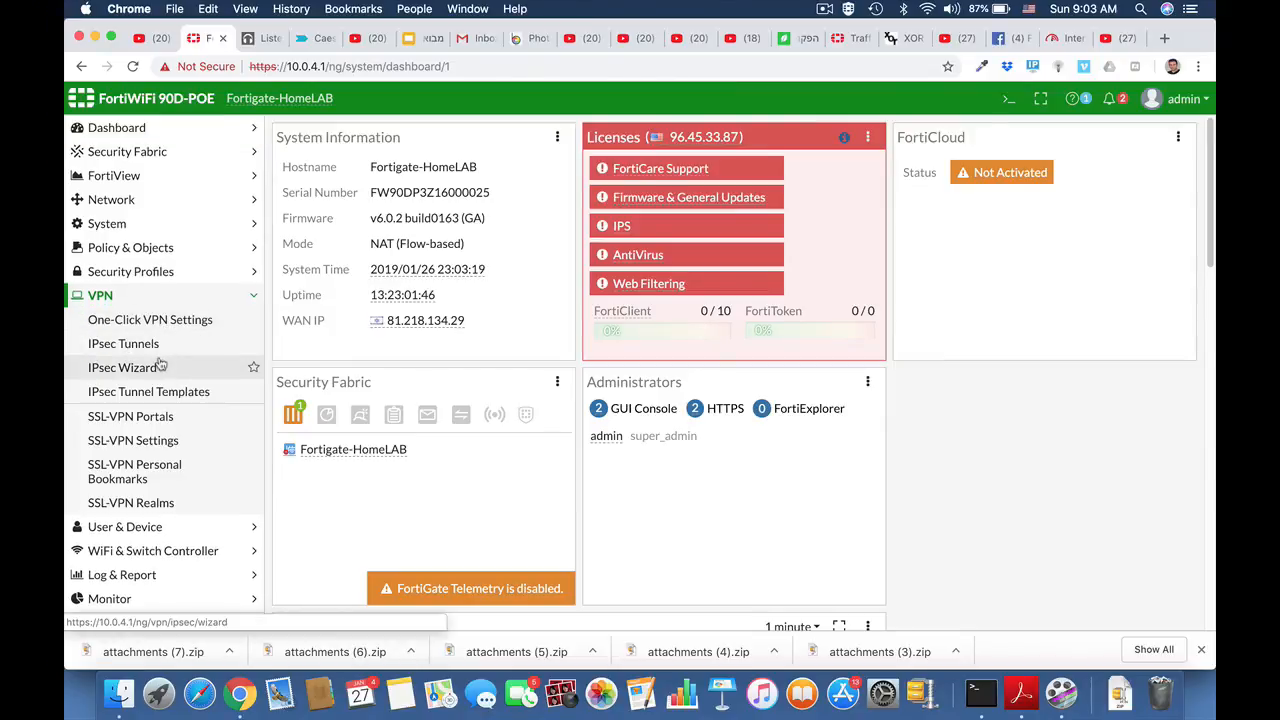
click(150, 345)
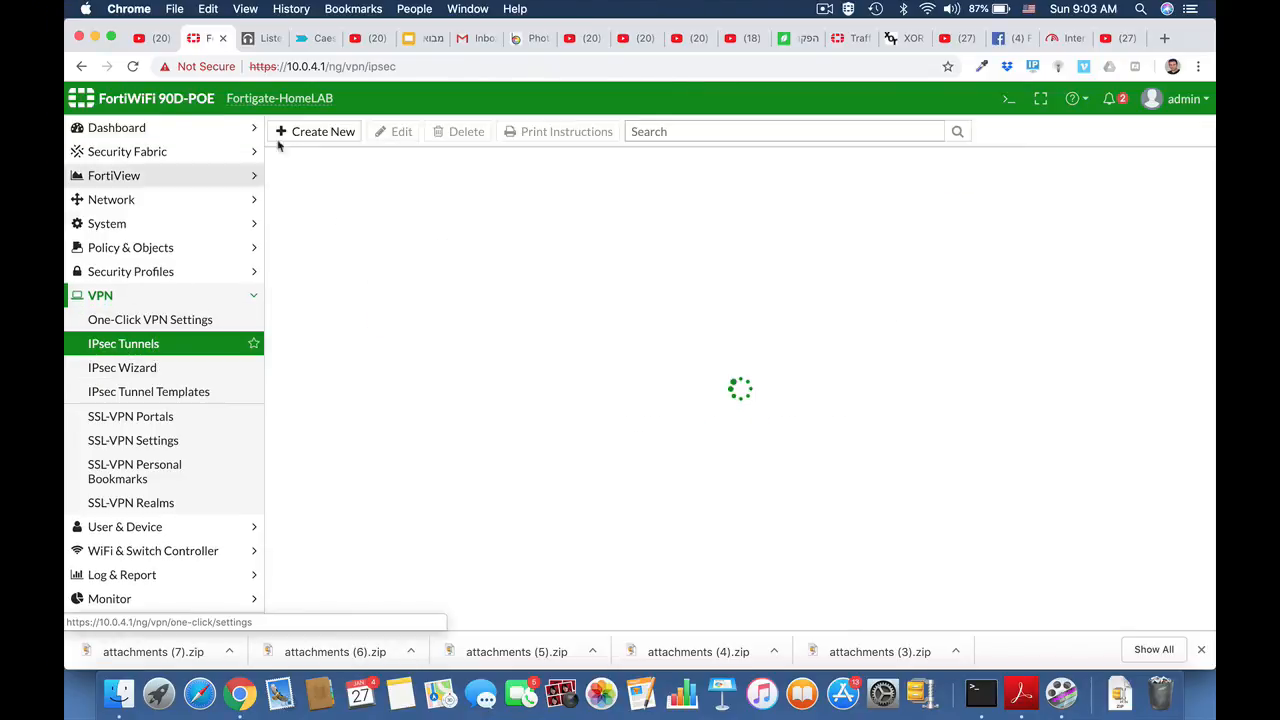
click(317, 131)
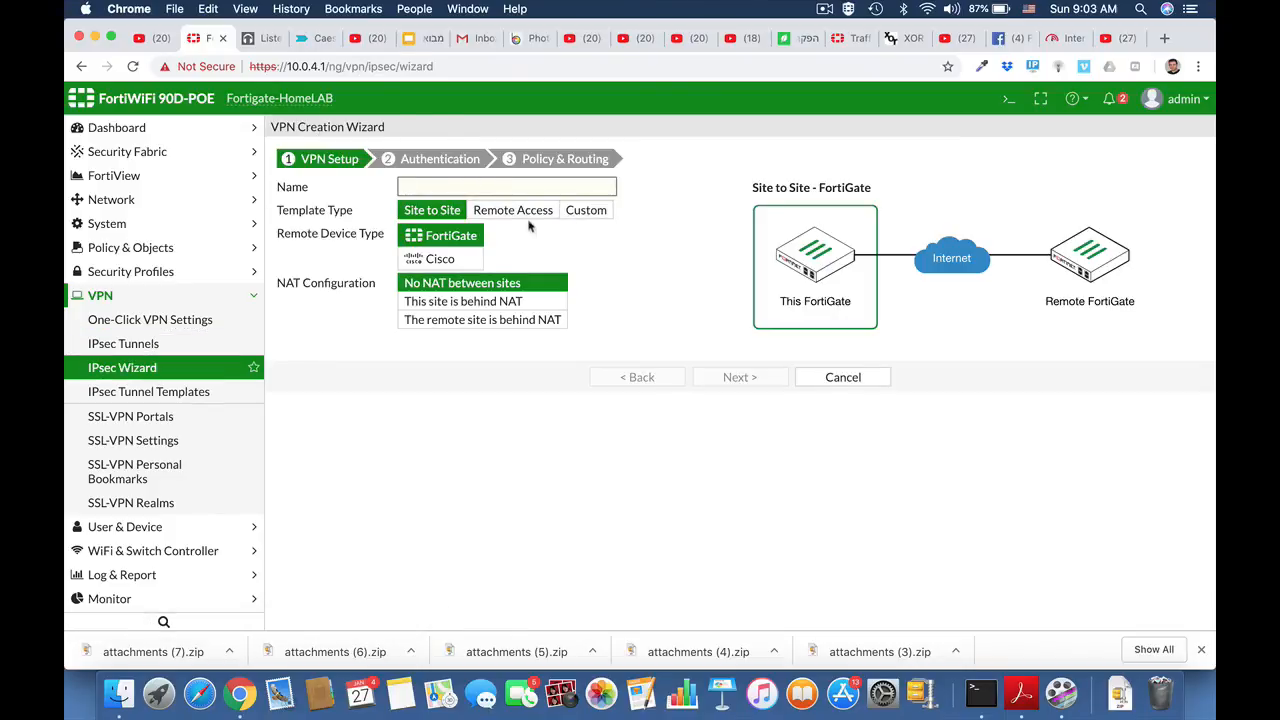
click(599, 212)
click(419, 187)
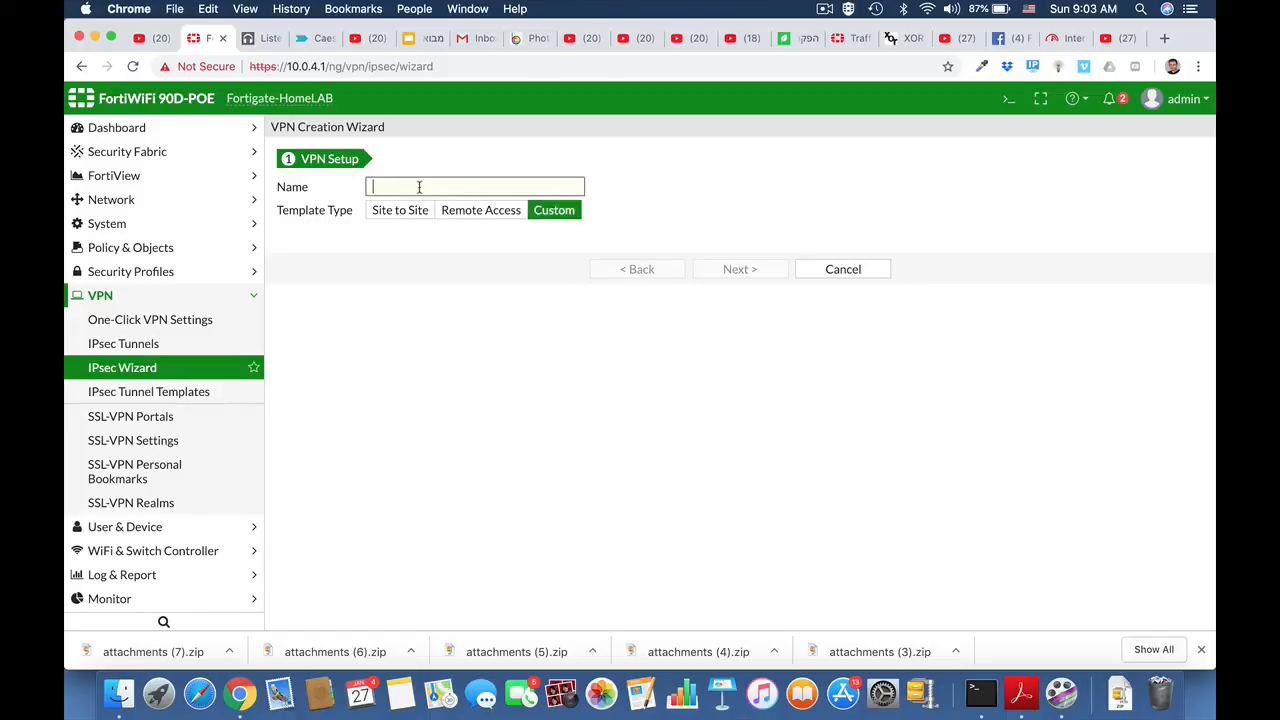
text(HQ_Branch)
click(738, 269)
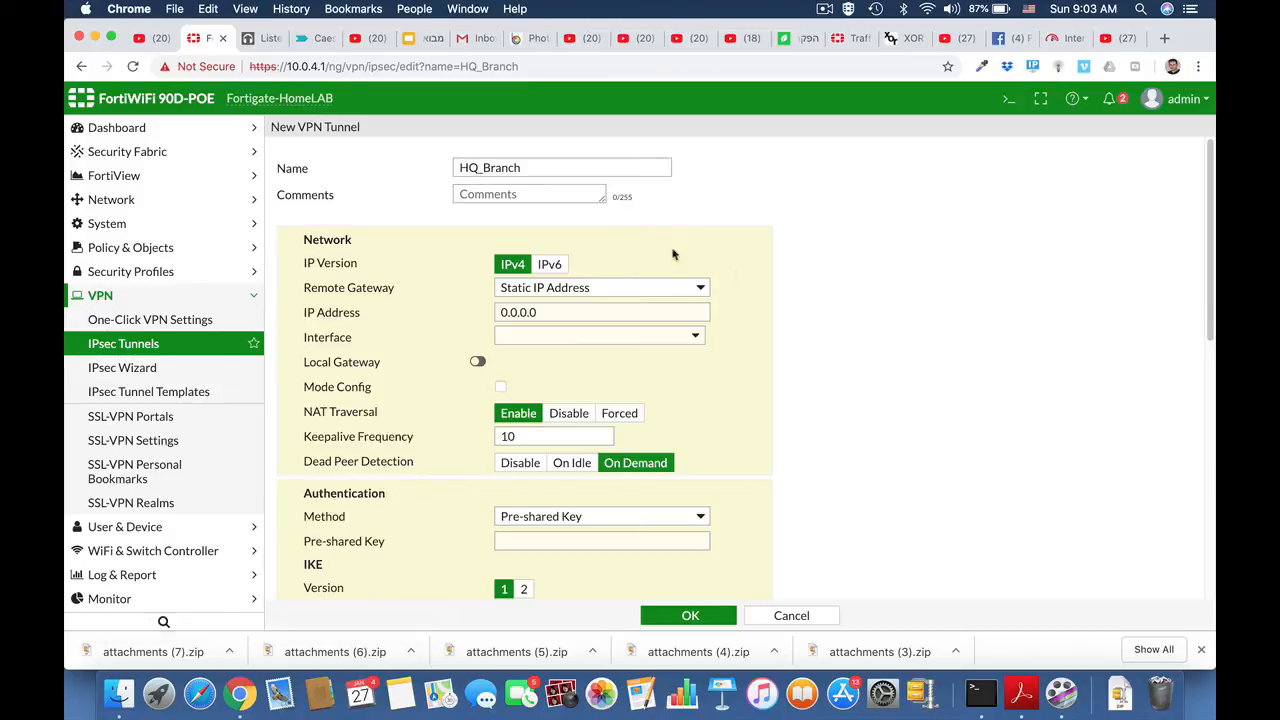
- Set the tunnel's remote gateway to 2.2.2.2 on interface wan1
click(539, 313)
mouse_move(510, 317)
mouse_down()
mouse_move(490, 323)
mouse_move(500, 313)
mouse_up()
text(2.)
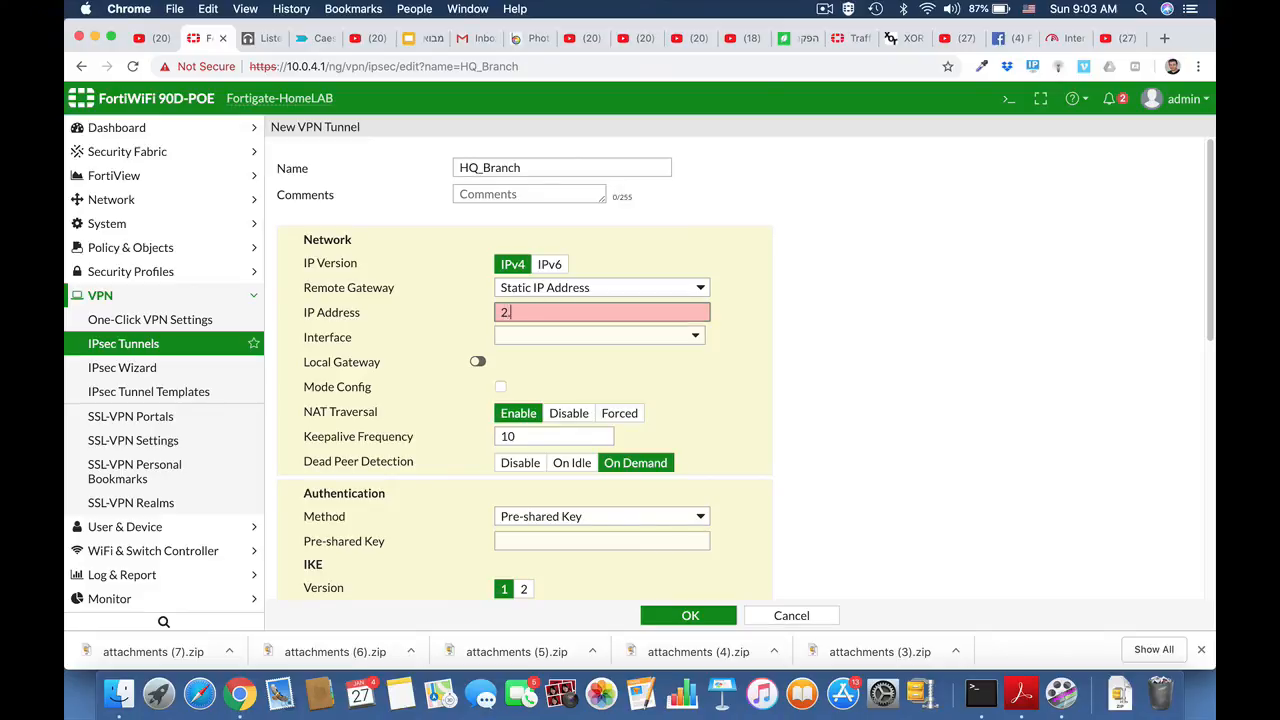
text(2.2.2)
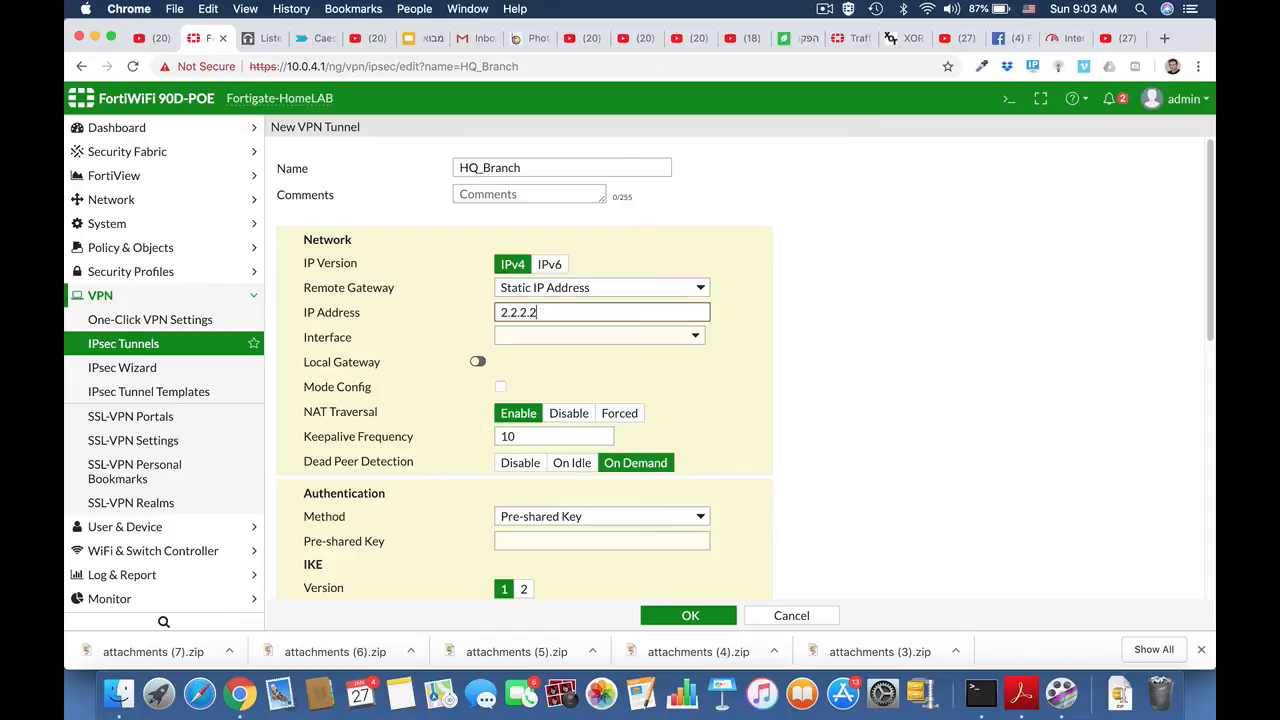
click(581, 338)
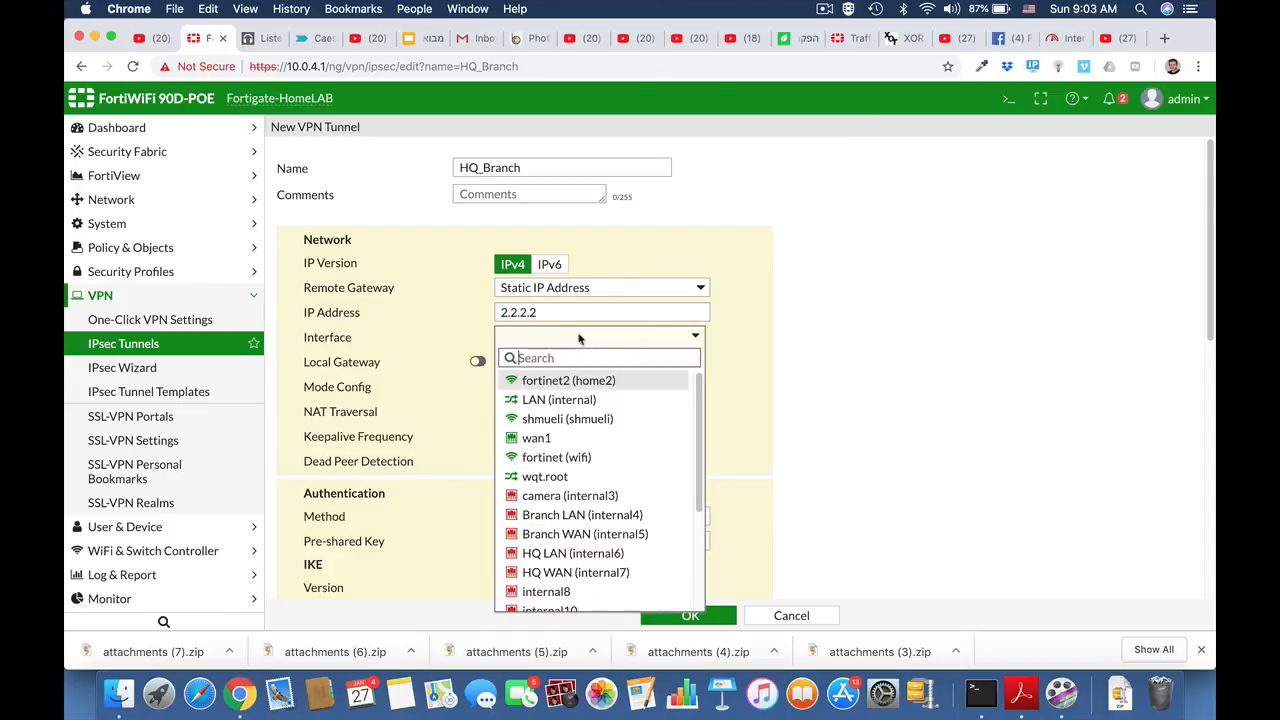
click(540, 438)
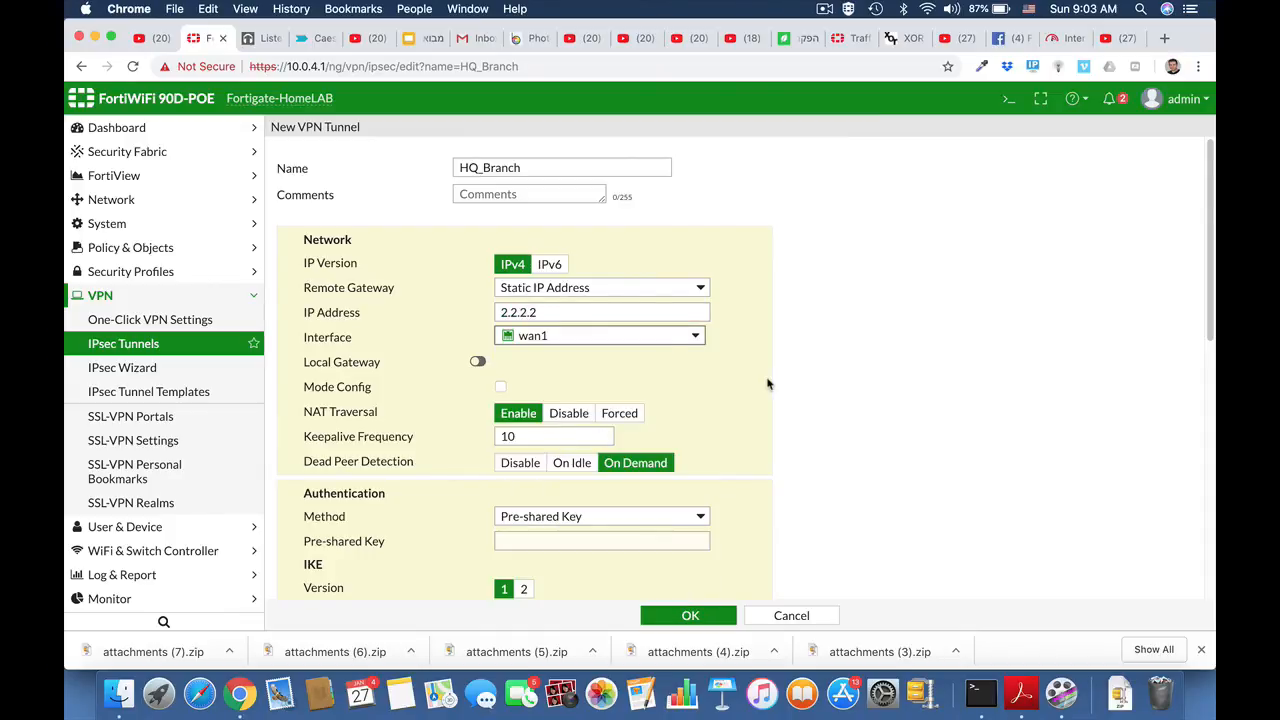
- Enter the tunnel's pre-shared key
scroll(766, 382, down, 1)
scroll(766, 382, down, 3)
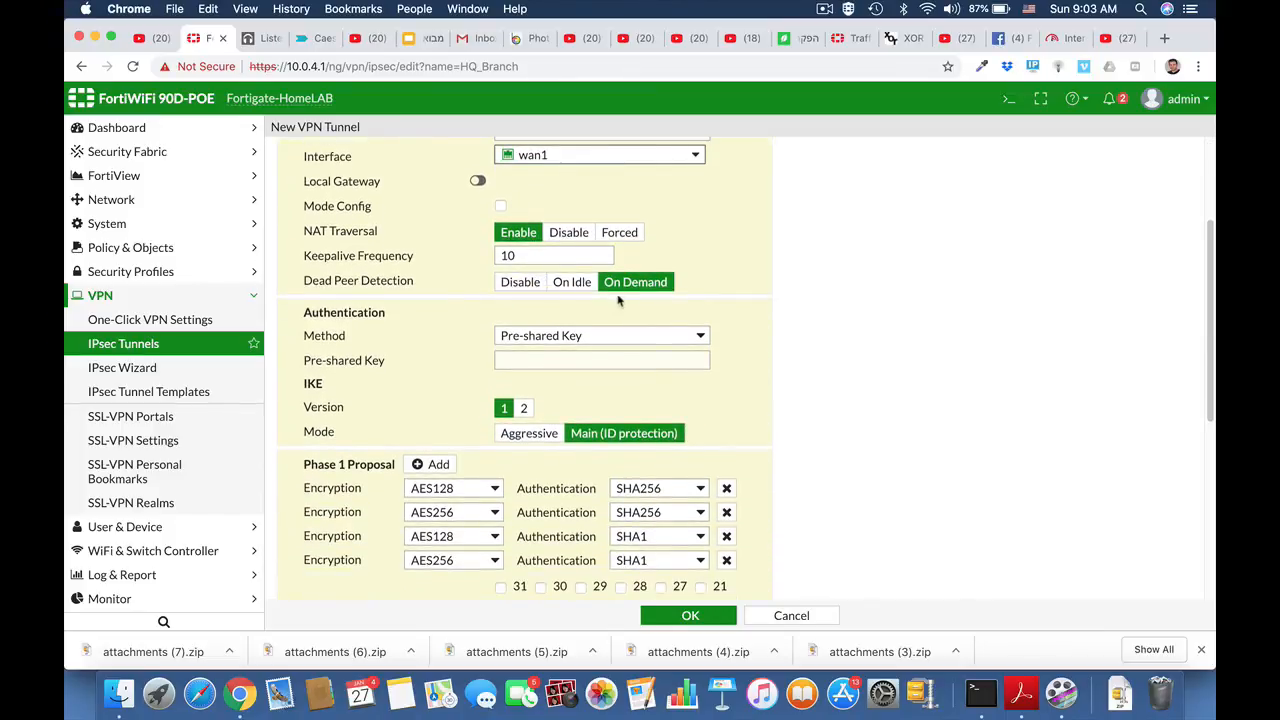
click(541, 360)
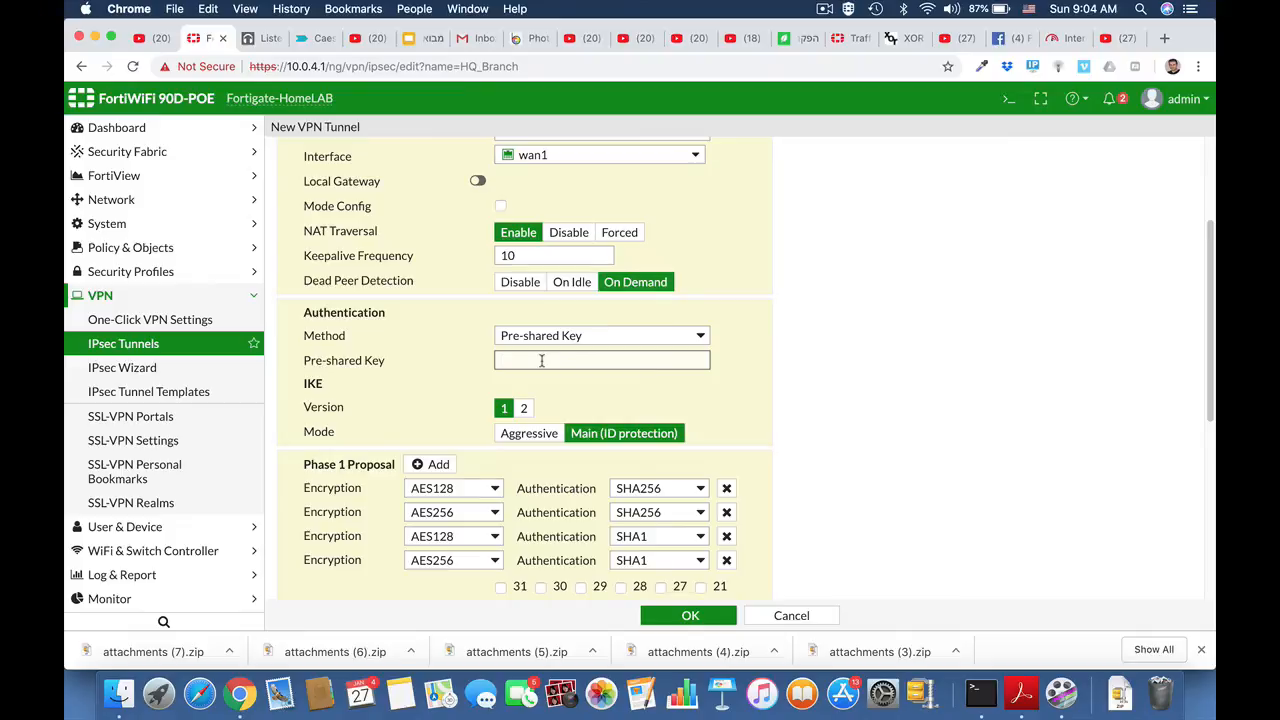
text(fo)
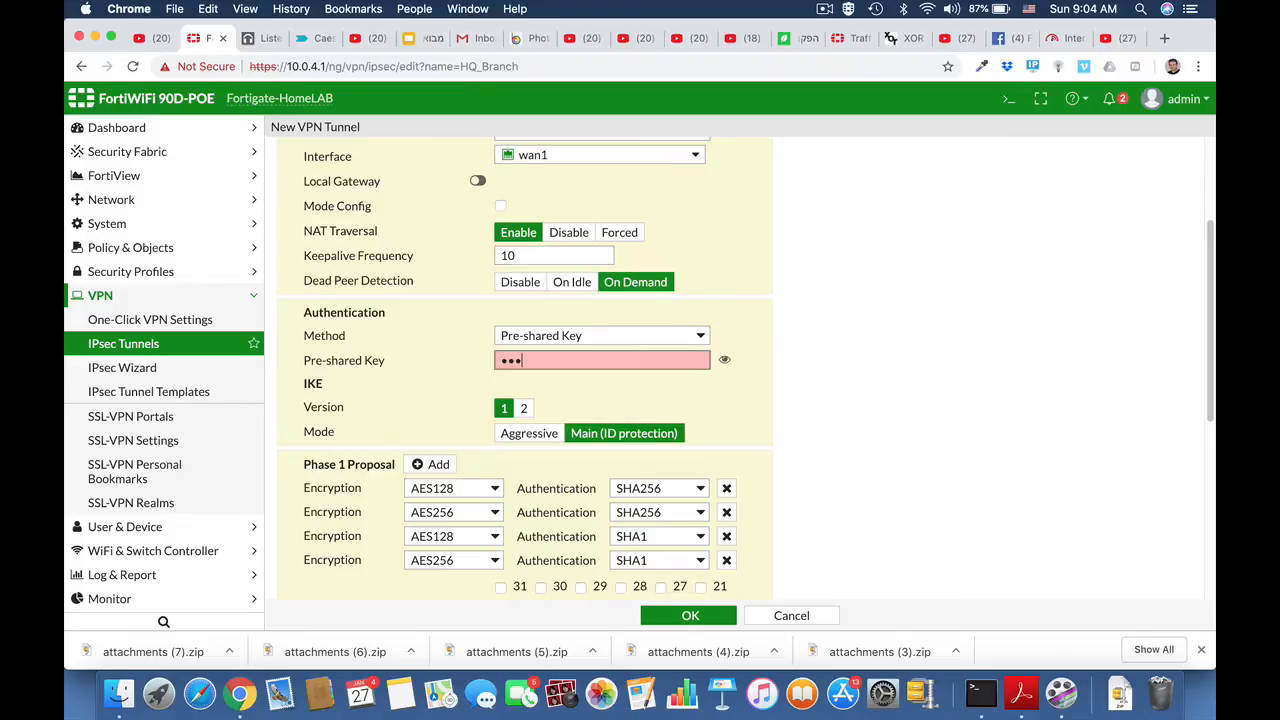
text(rtin)
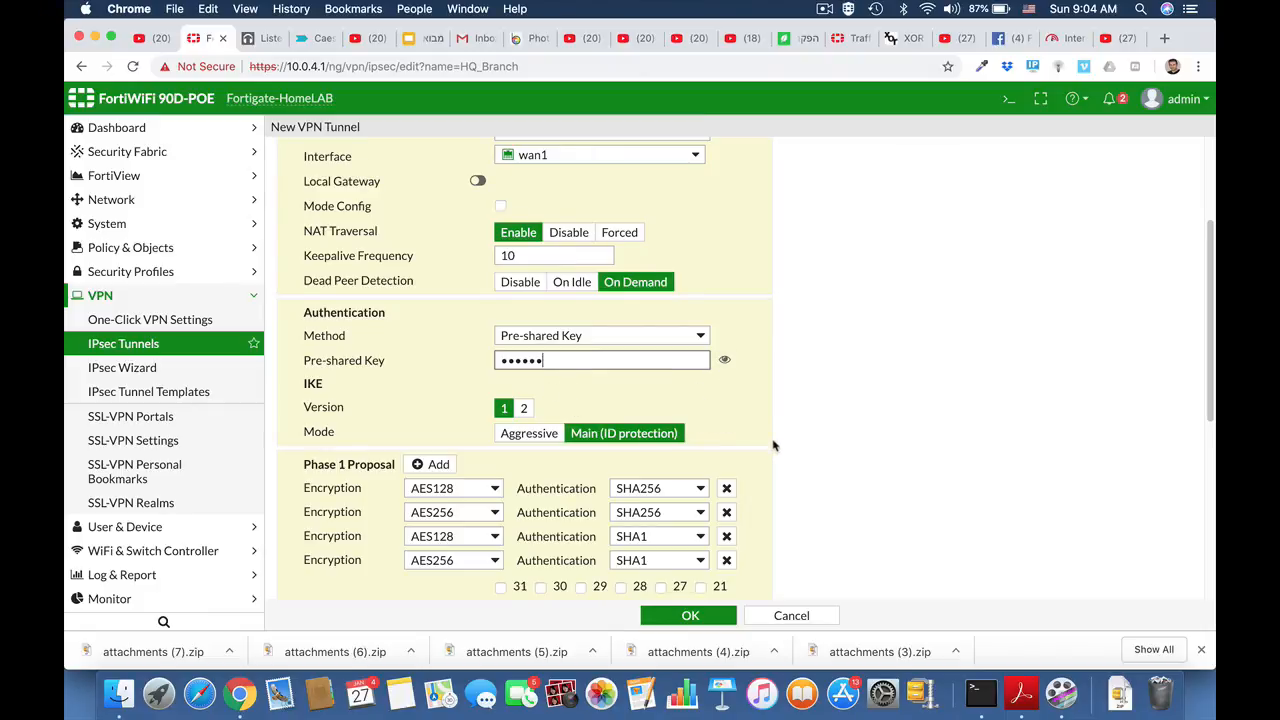
scroll(773, 445, down, 2)
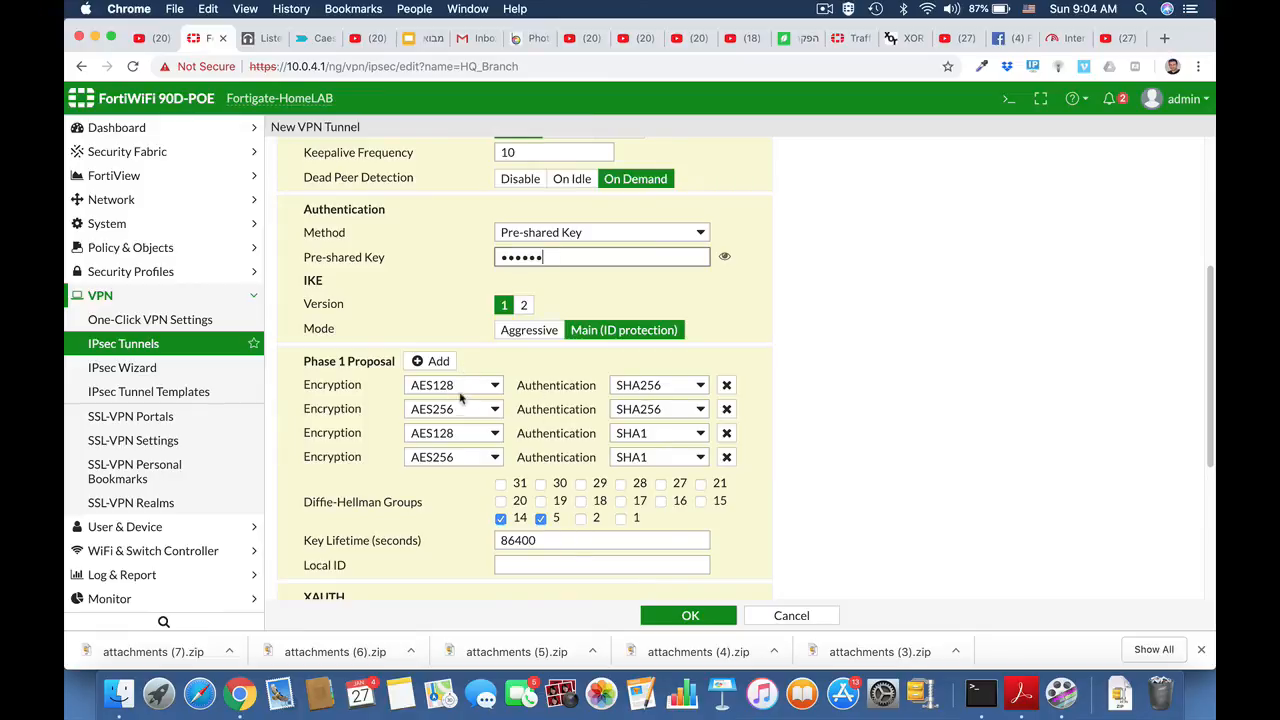
- Delete the three extra Phase 1 proposals and keep a single AES192 / SHA256 proposal
click(726, 409)
click(726, 409)
click(726, 409)
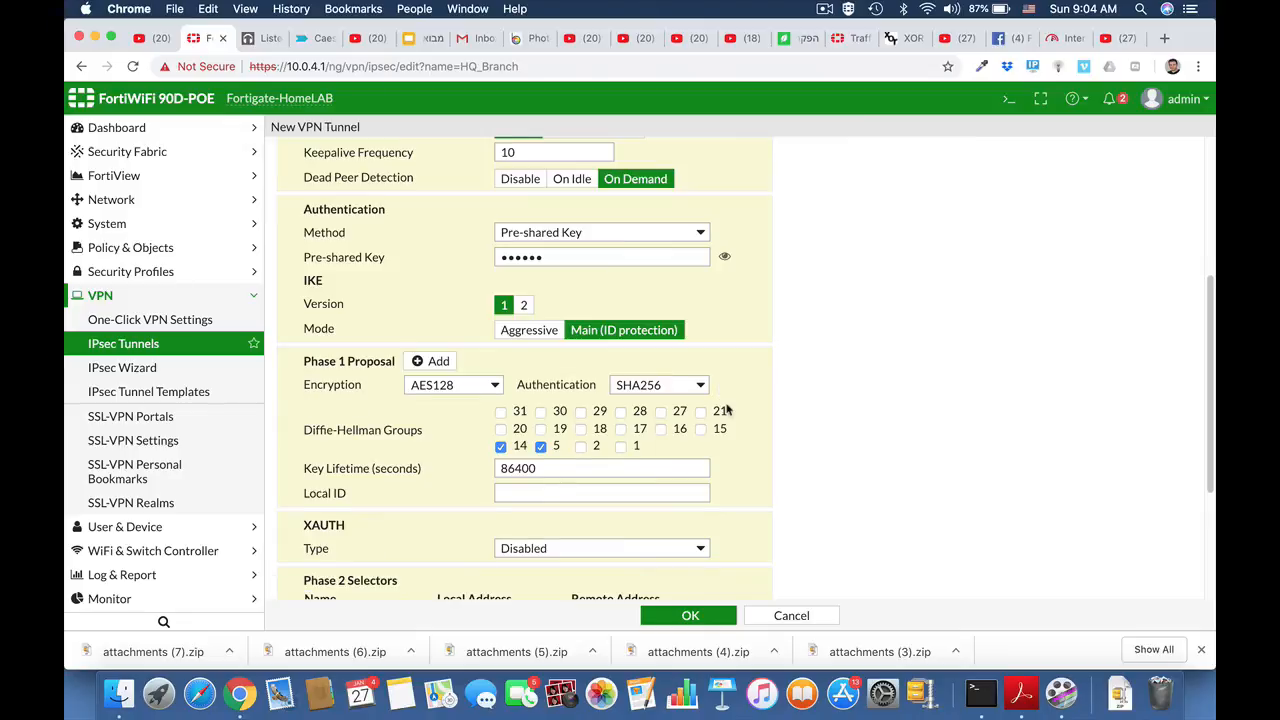
click(493, 386)
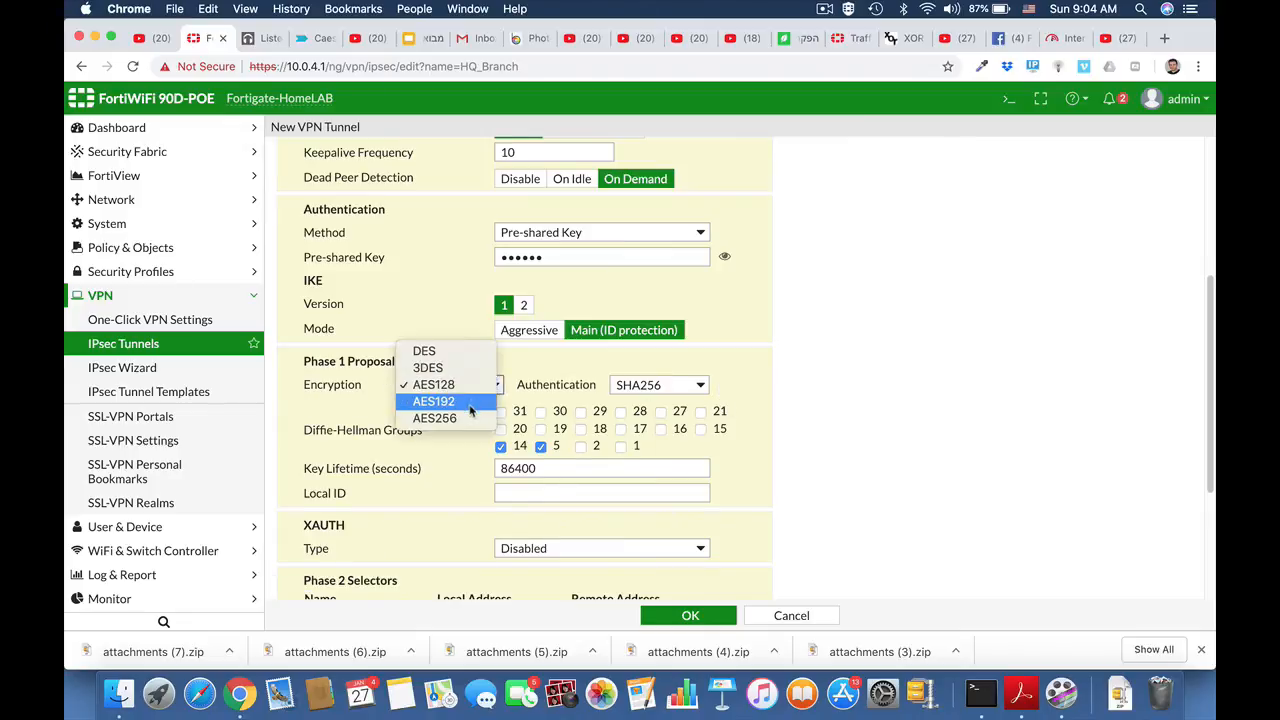
click(470, 410)
click(702, 388)
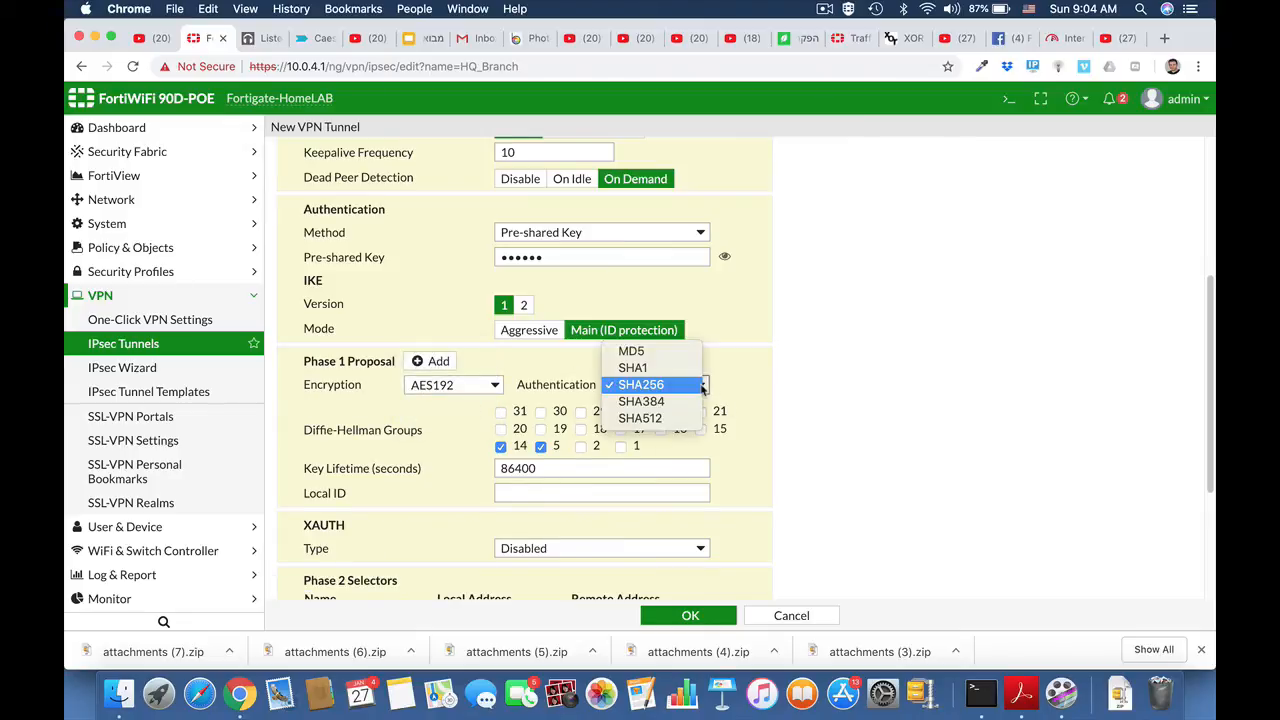
click(702, 388)
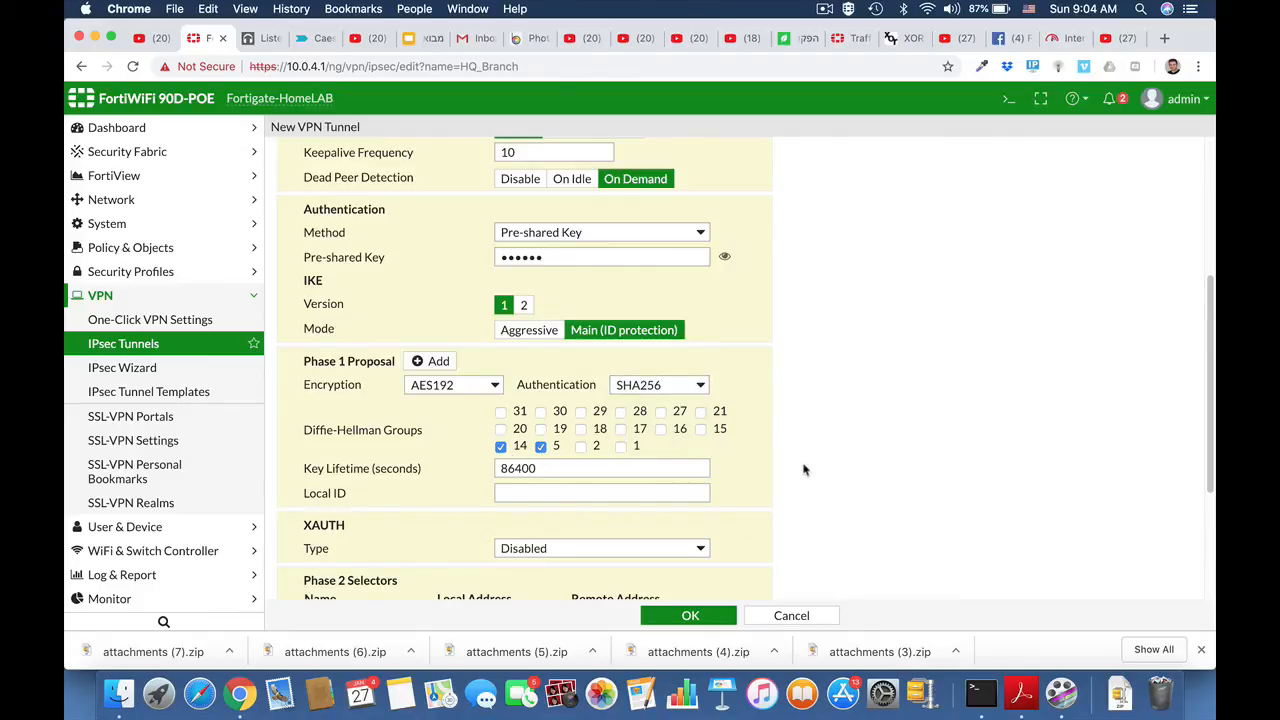
scroll(800, 466, down, 3)
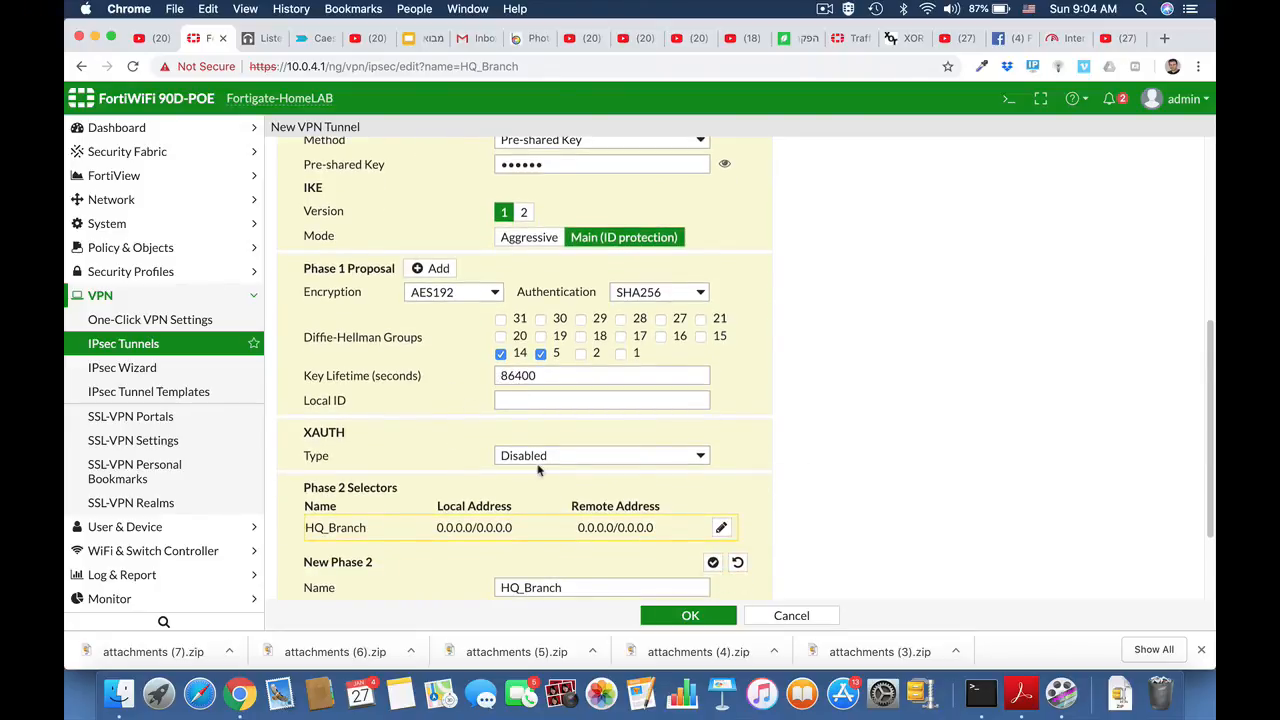
- Set the Phase 2 local address to 192.168.1.0/24
scroll(538, 471, down, 3)
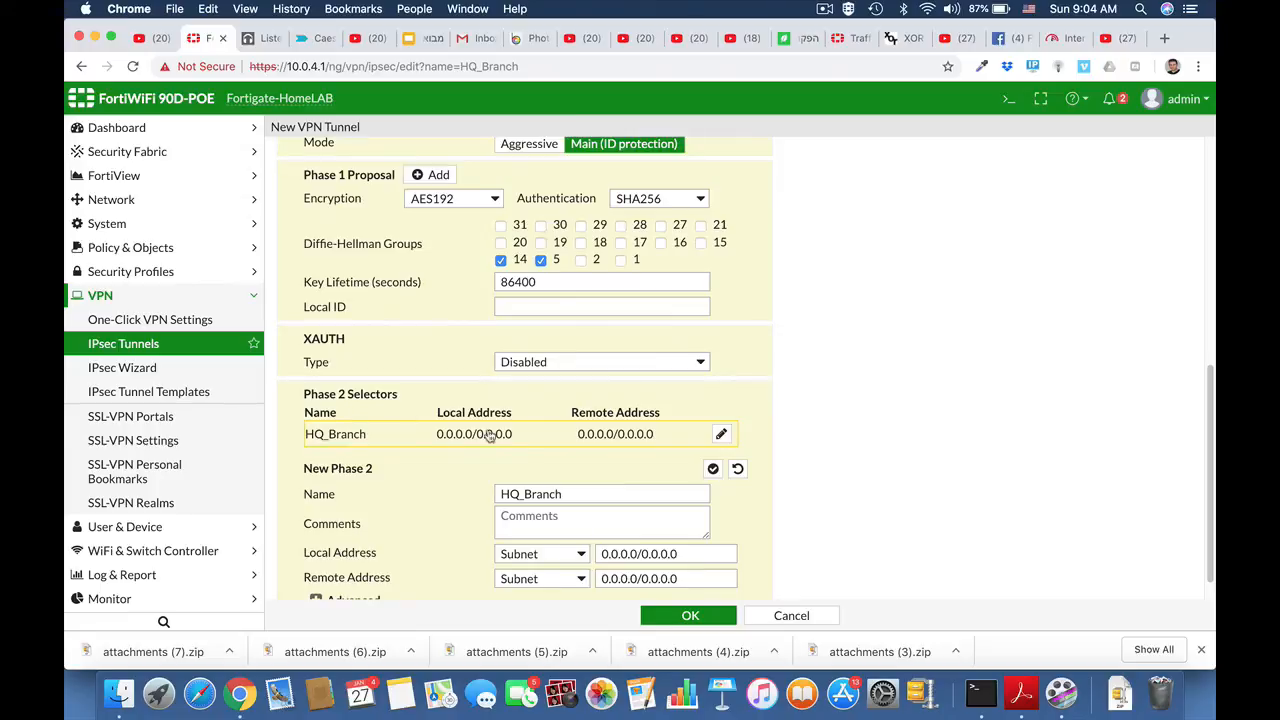
scroll(679, 514, down, 1)
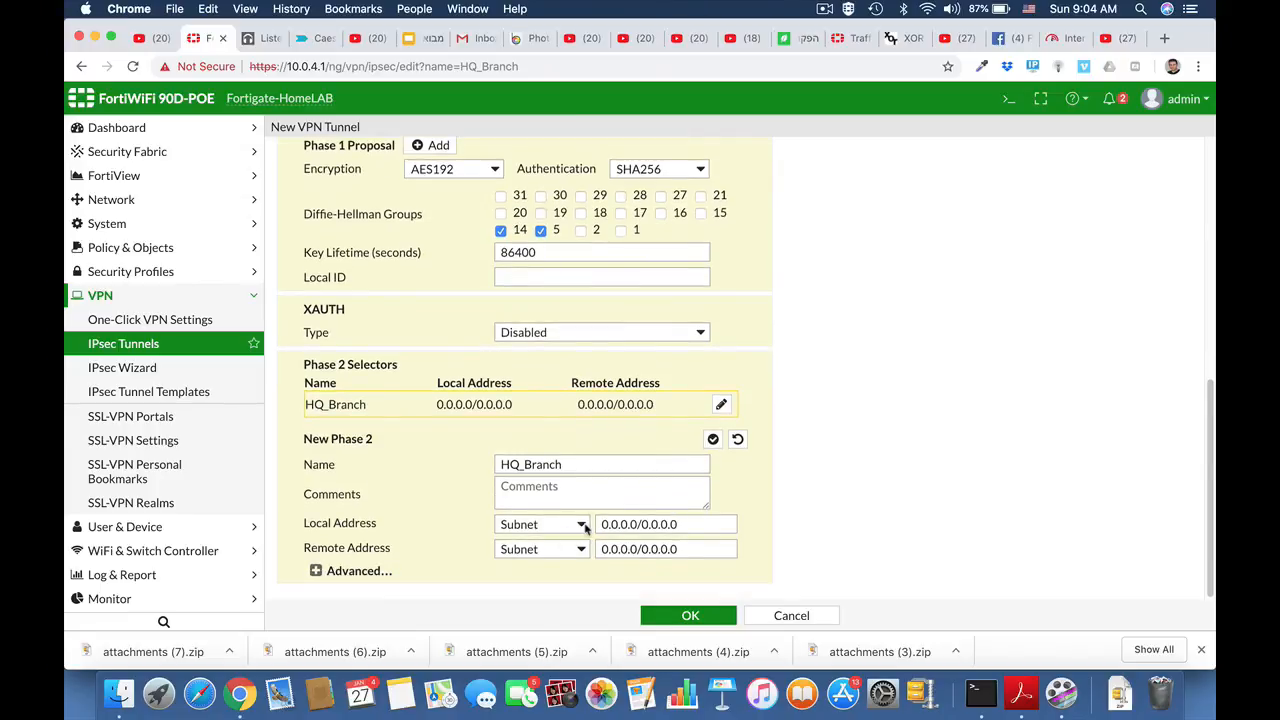
click(621, 524)
drag(684, 522, 597, 520)
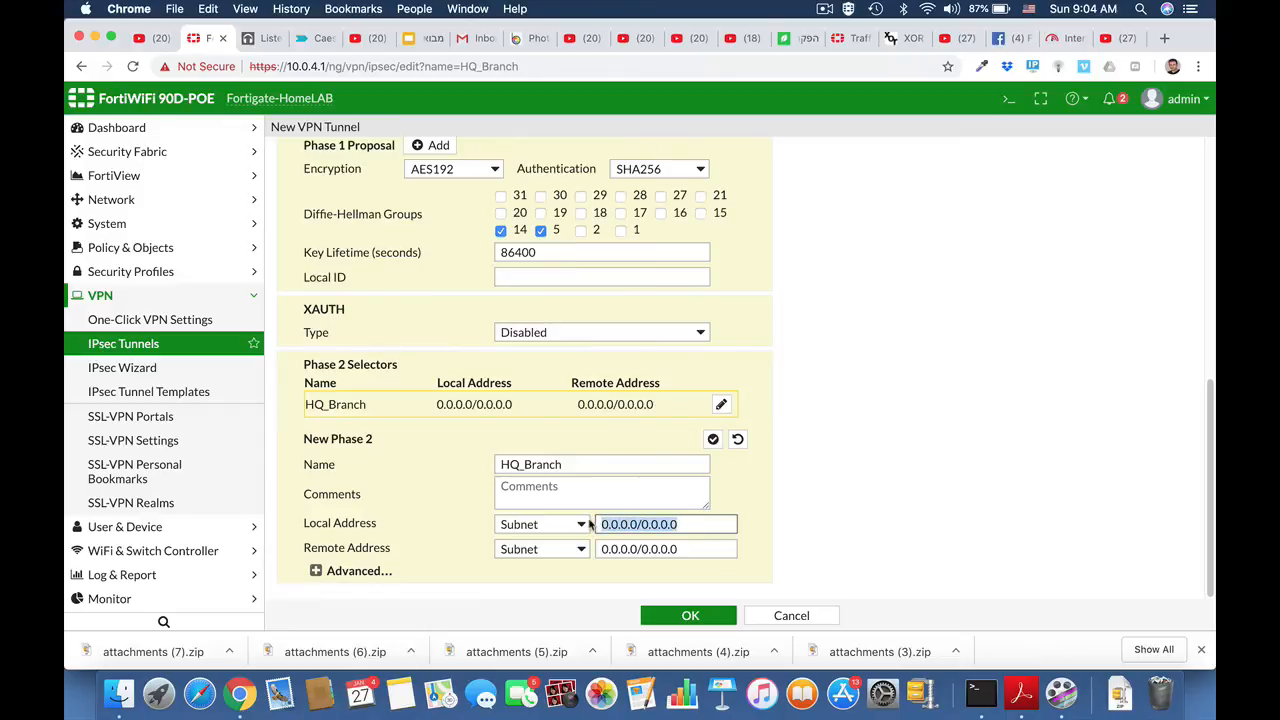
text(192.168)
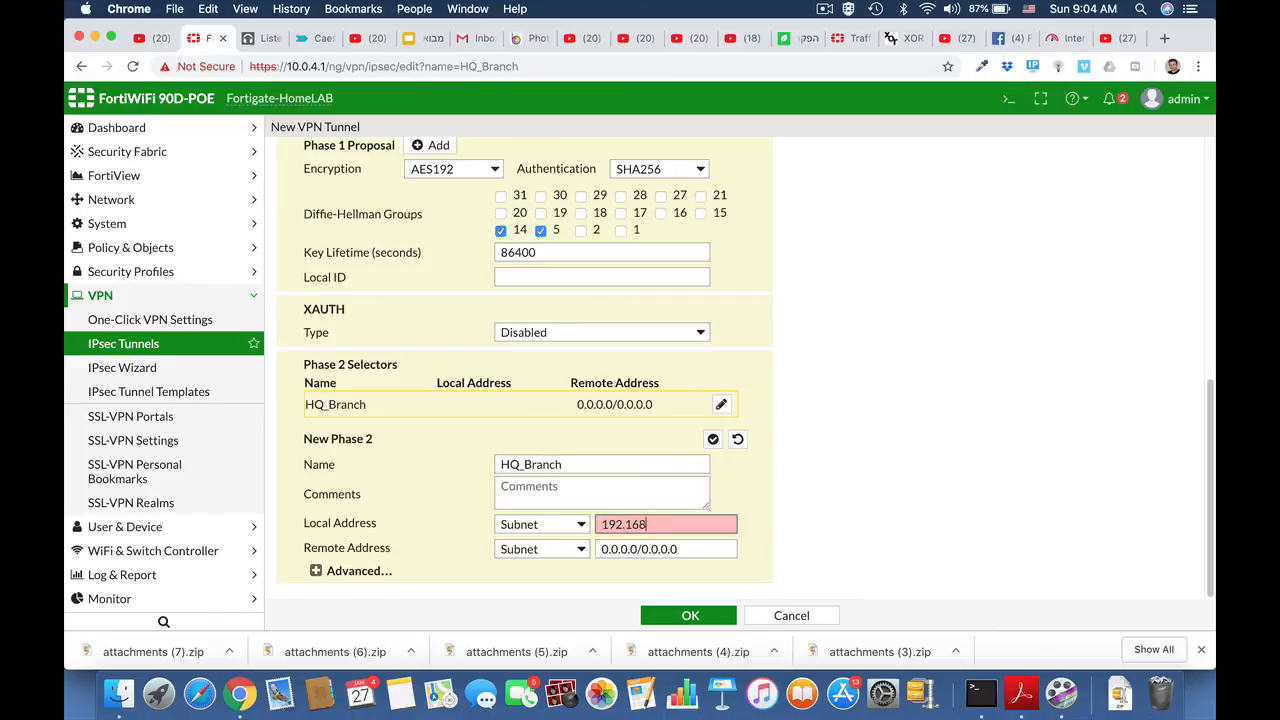
text(.1.0/24)
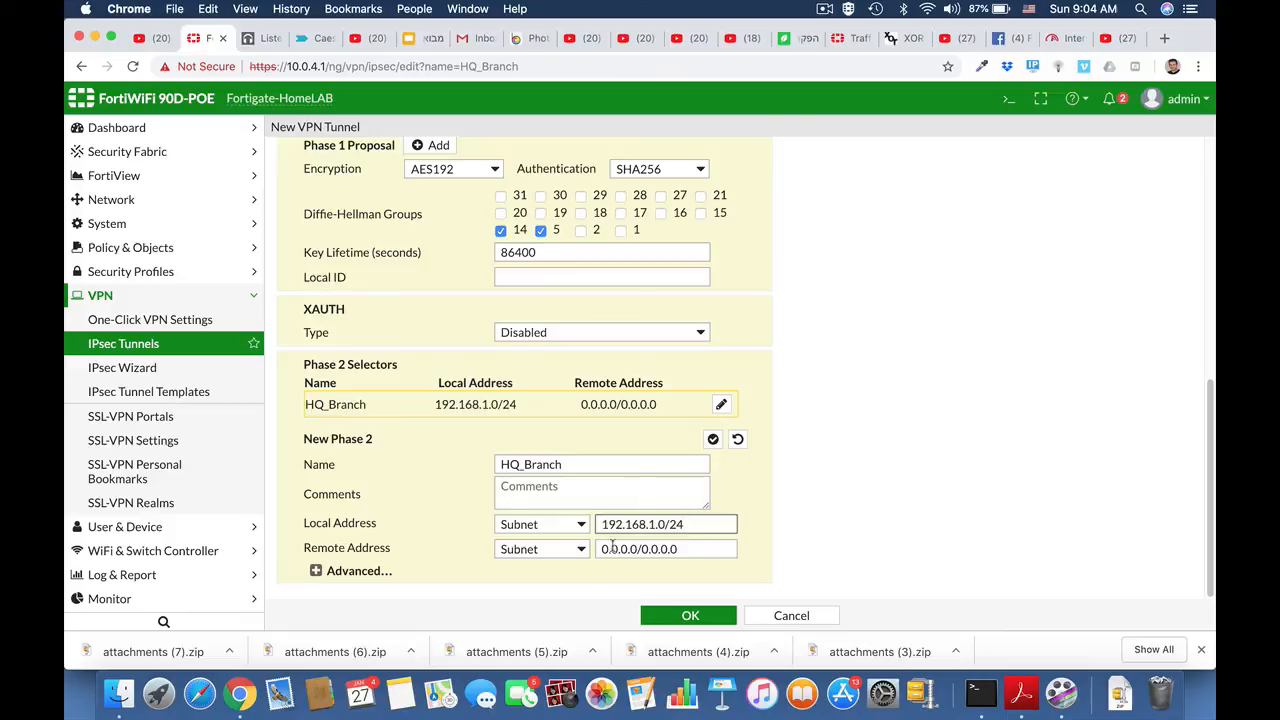
- Enter 10.10.10.0/24 as the Phase 2 remote address and expand the Advanced options
click(688, 549)
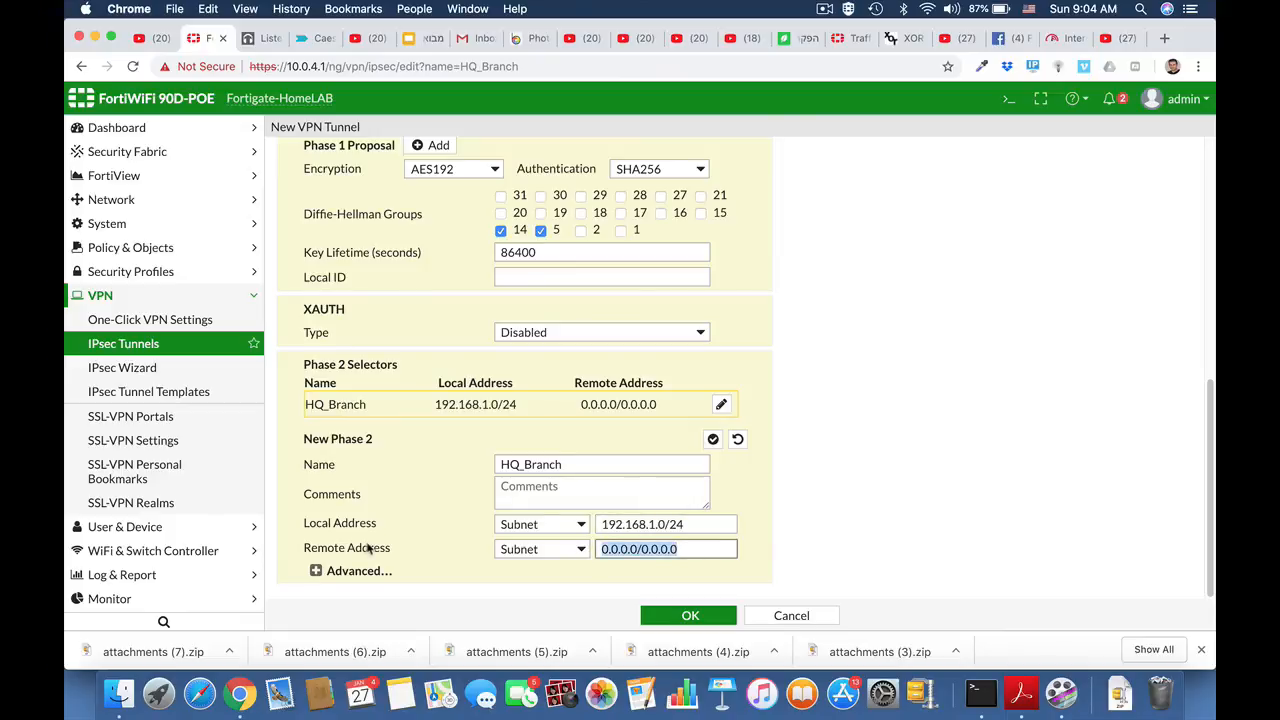
text(1)
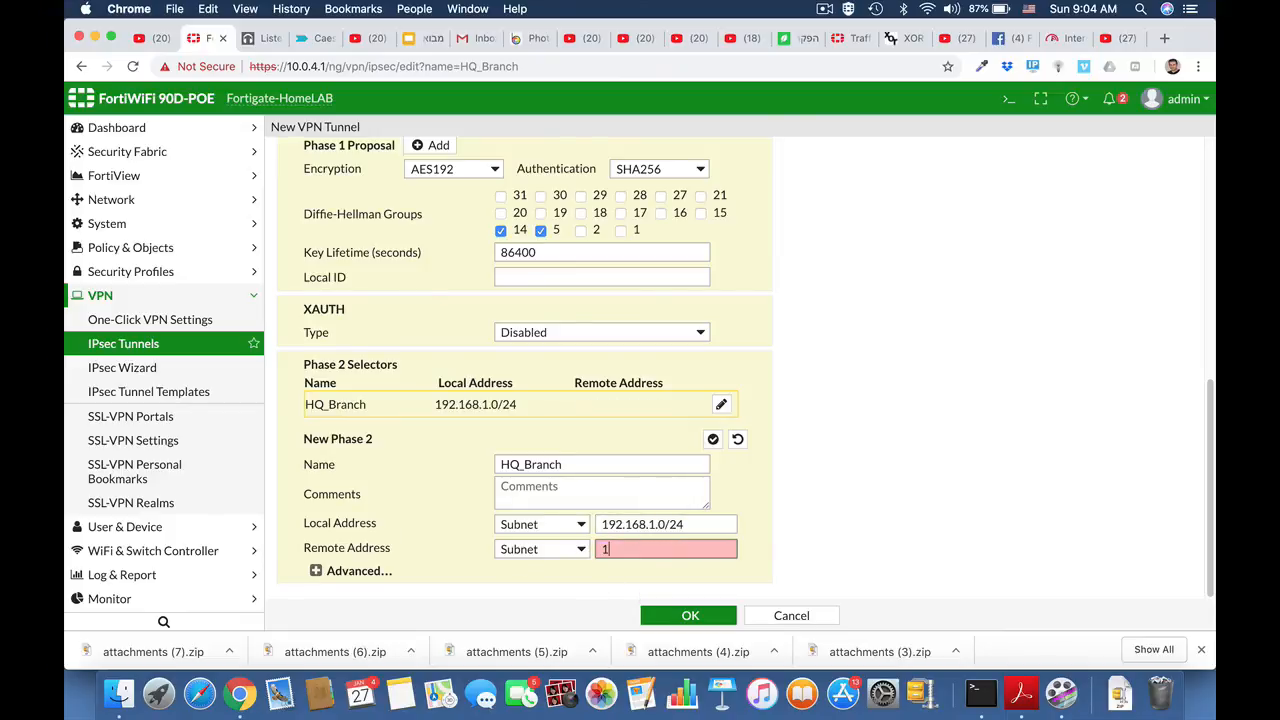
text(0.10.10.0)
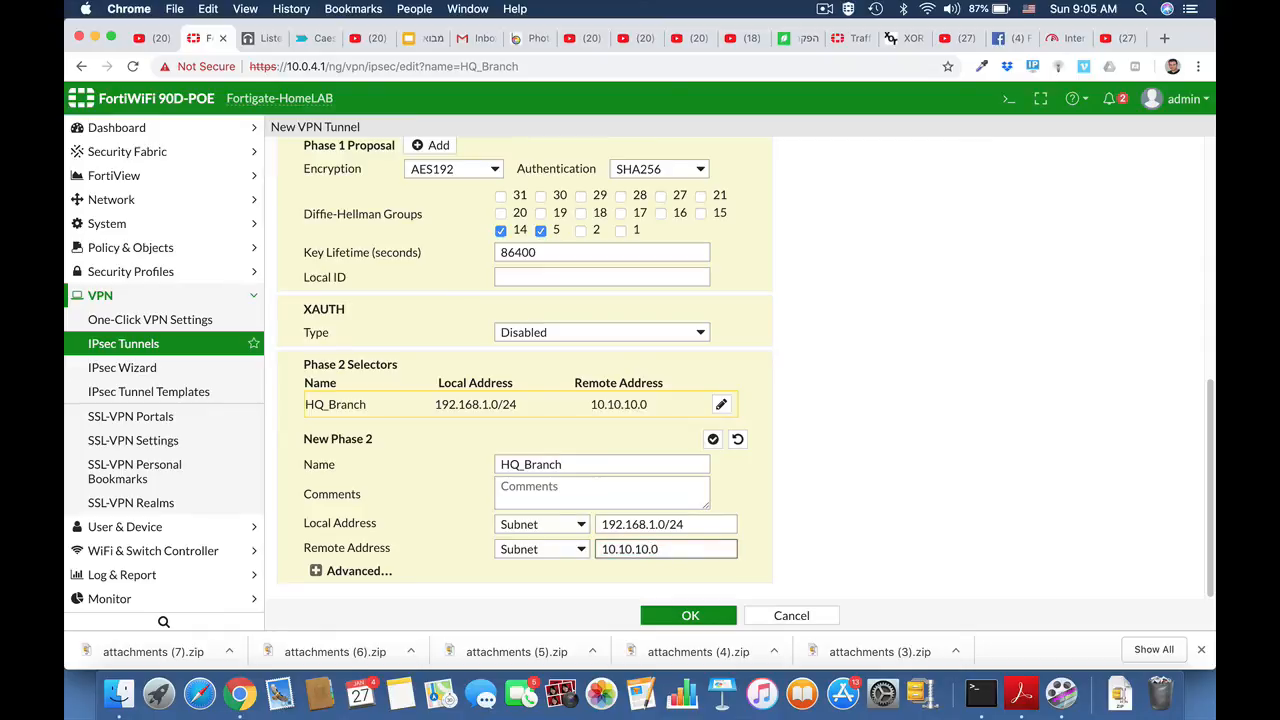
text(/24)
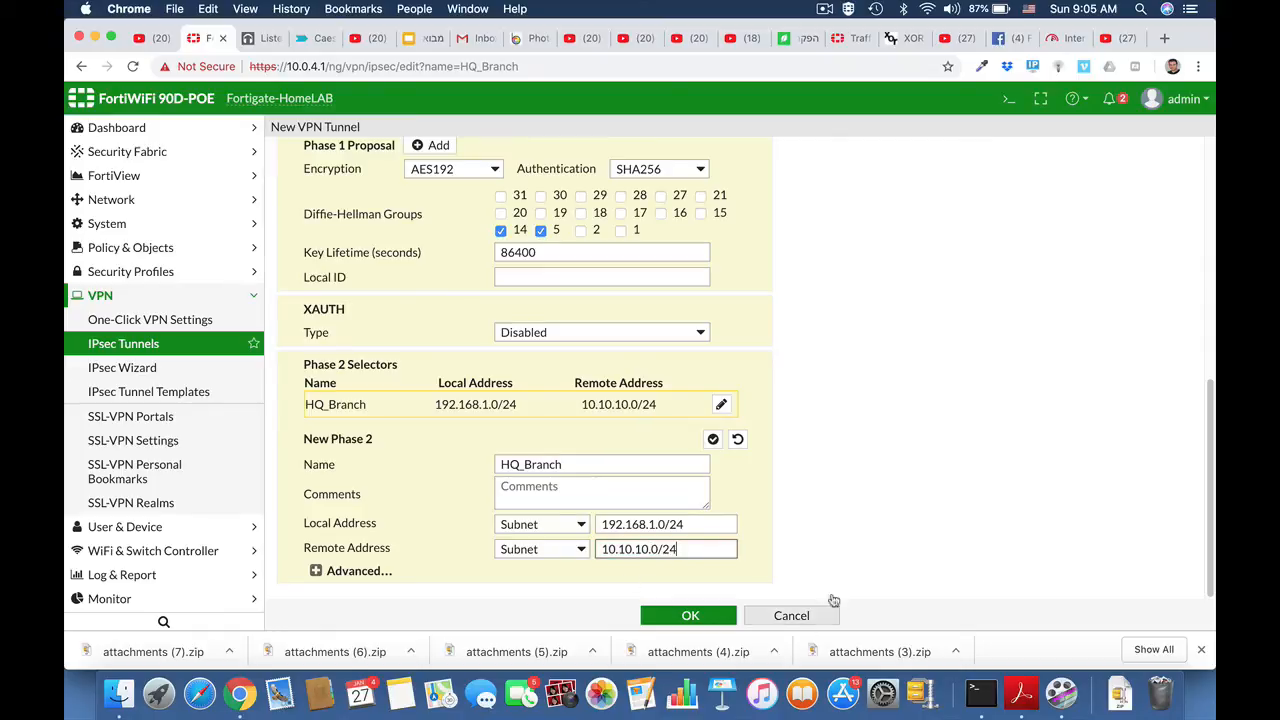
click(316, 570)
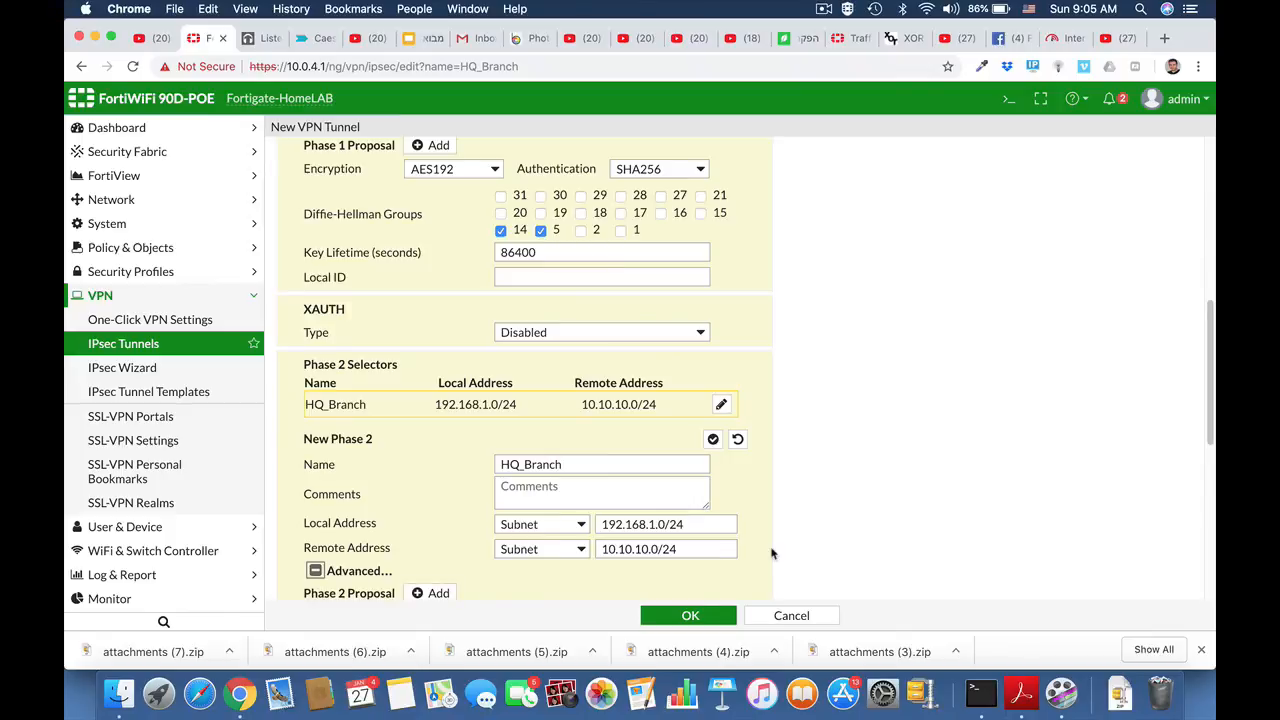
- Delete the three extra Phase 2 proposals and set the remaining one to AES192 / SHA256
scroll(775, 553, down, 3)
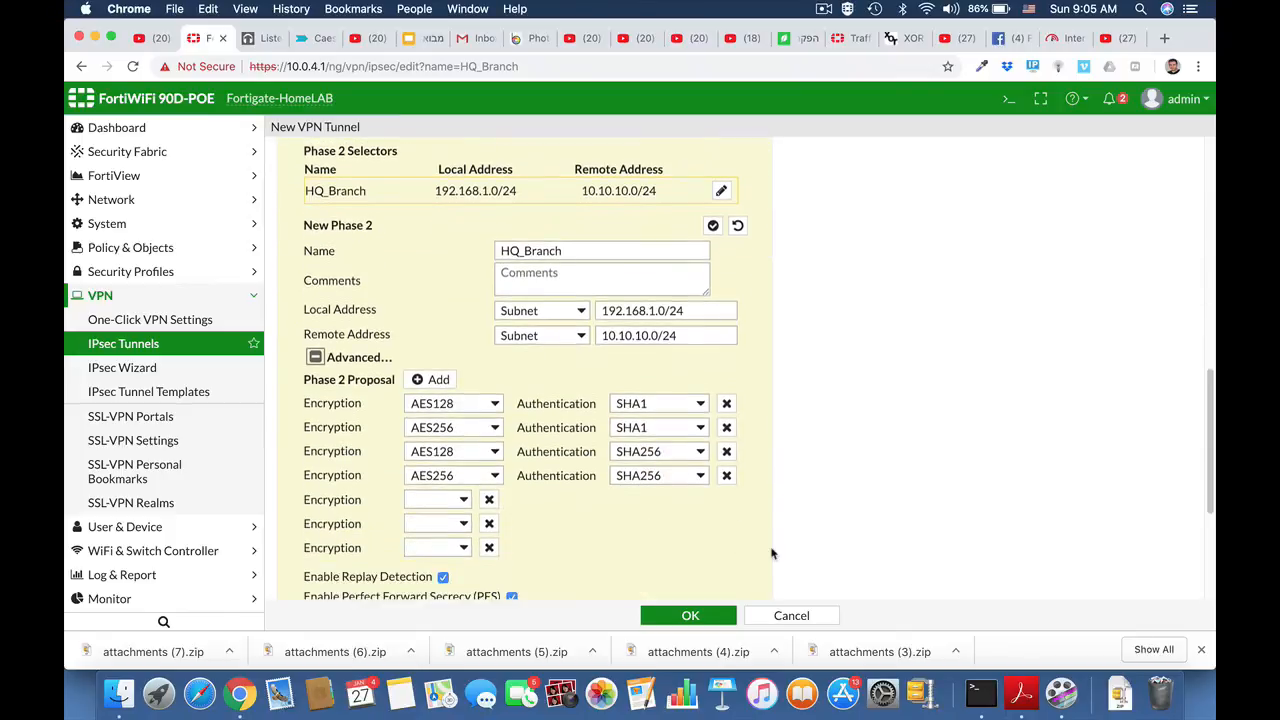
click(726, 473)
click(726, 449)
click(727, 426)
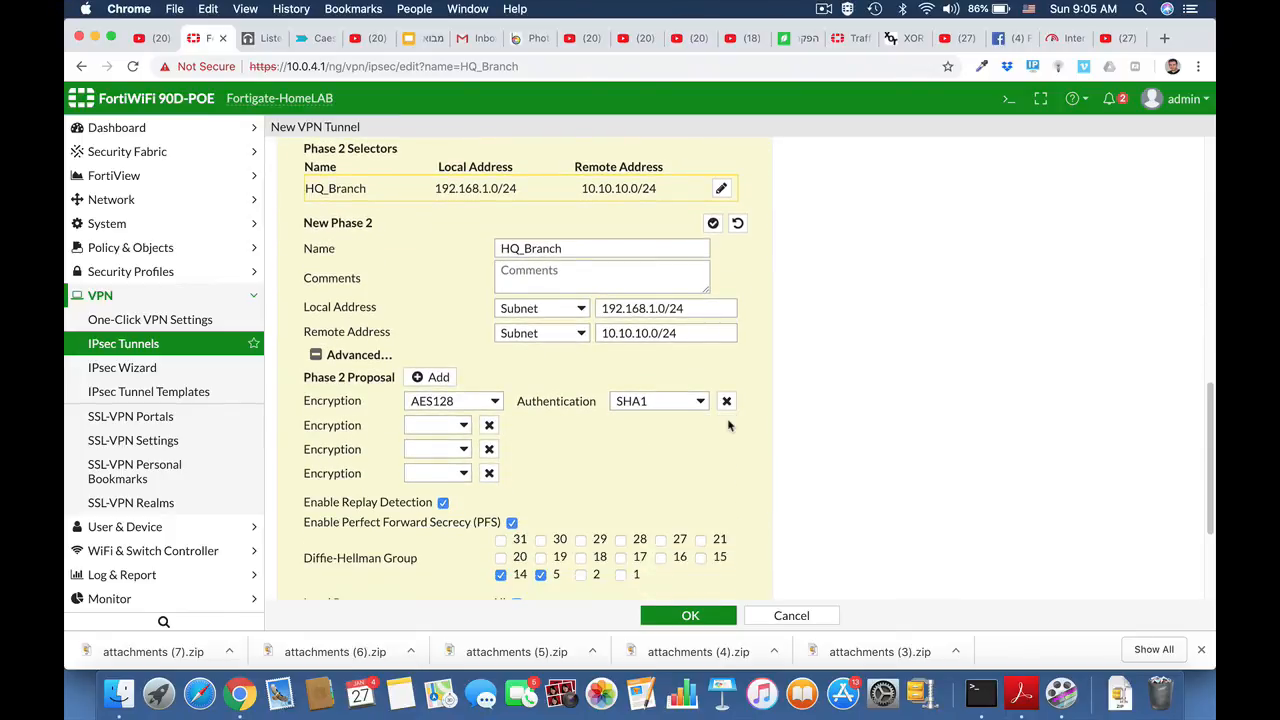
click(494, 401)
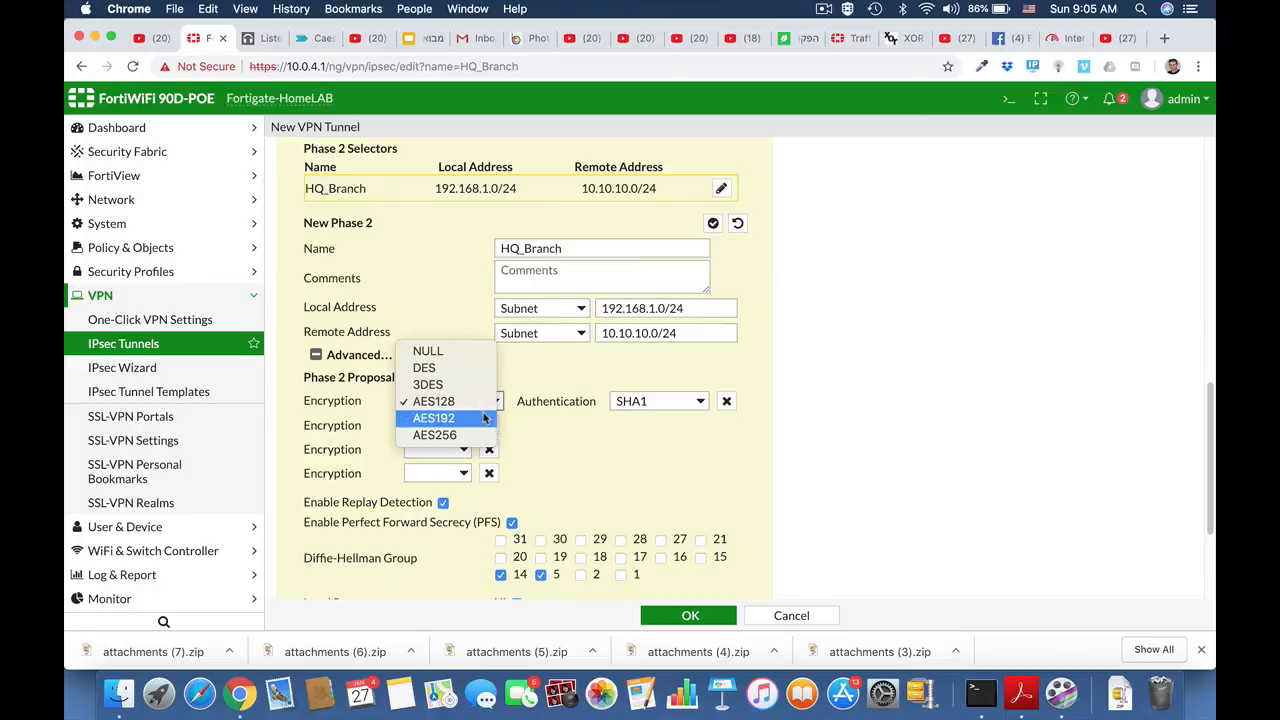
click(486, 418)
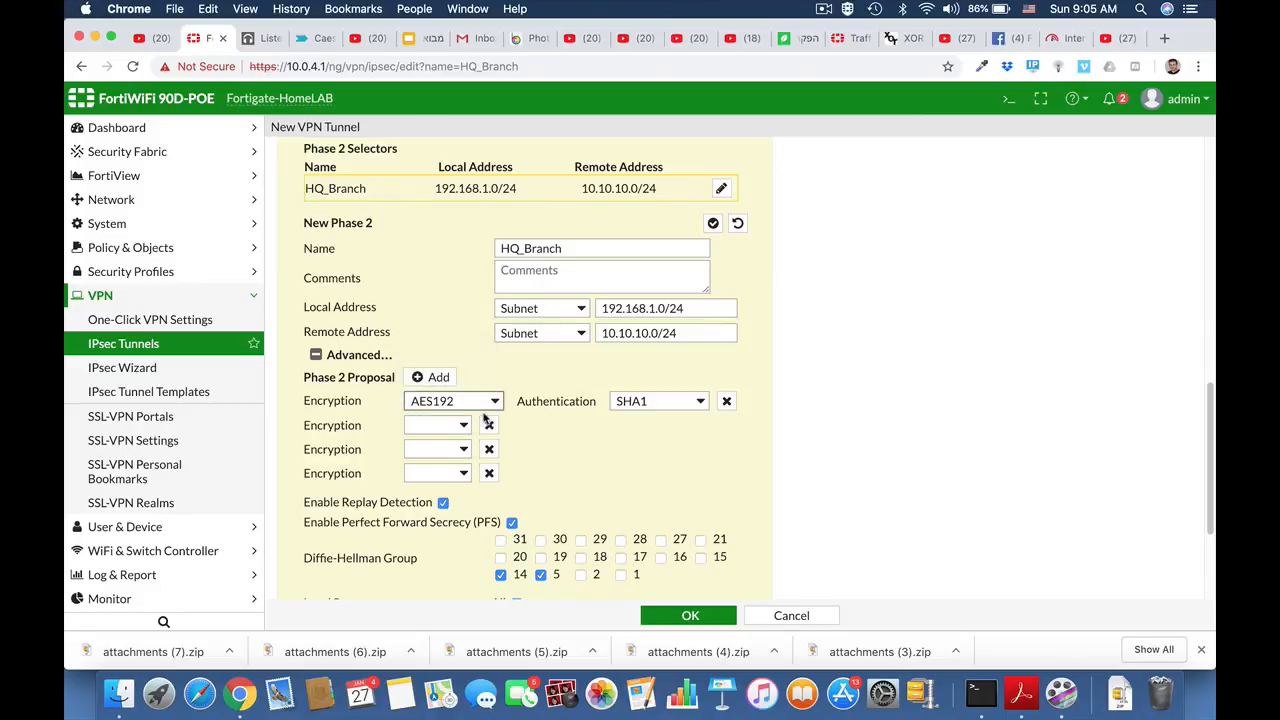
click(697, 401)
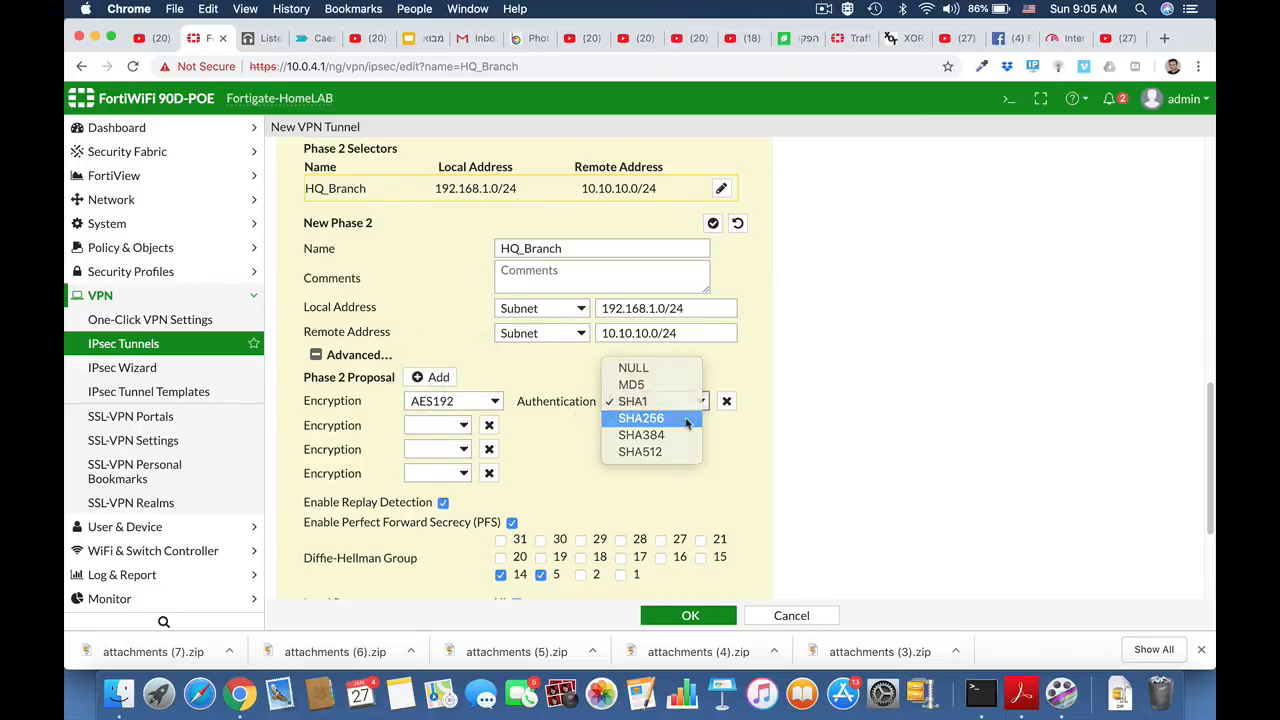
click(688, 423)
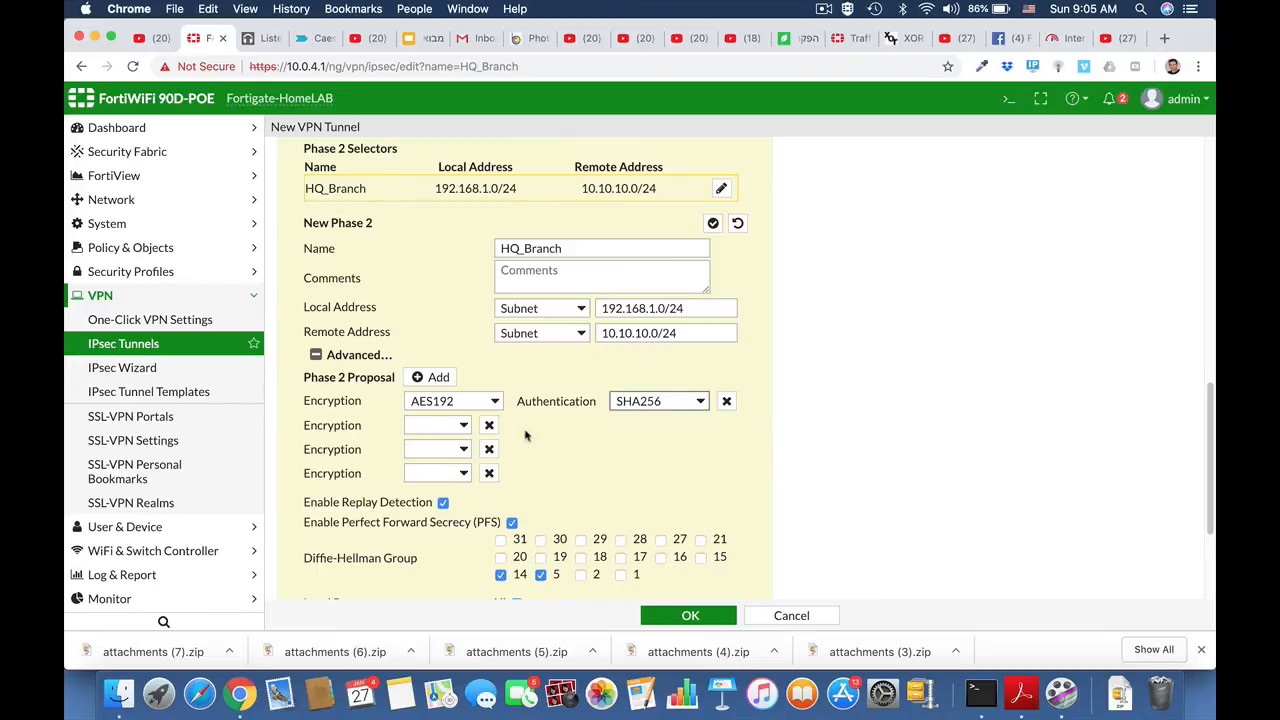
- Remove the empty encryption rows and save the HQ_Branch tunnel with OK
click(489, 425)
click(489, 425)
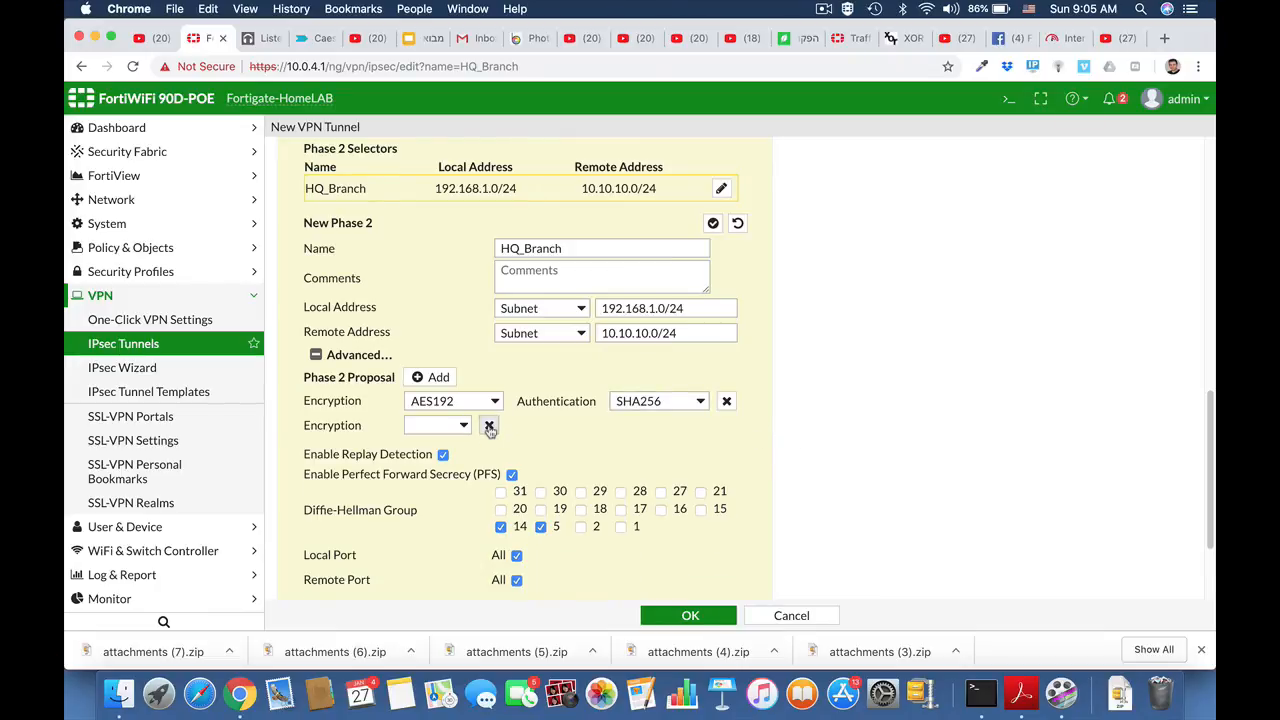
click(489, 425)
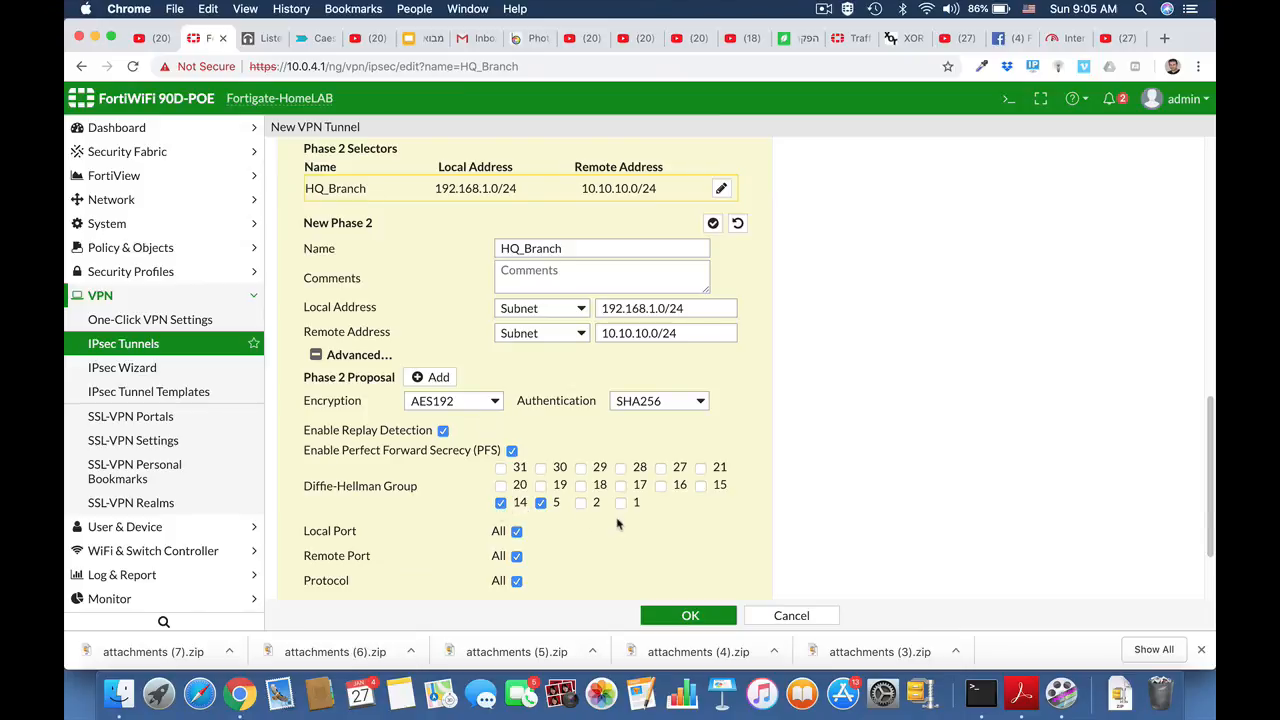
scroll(617, 523, down, 3)
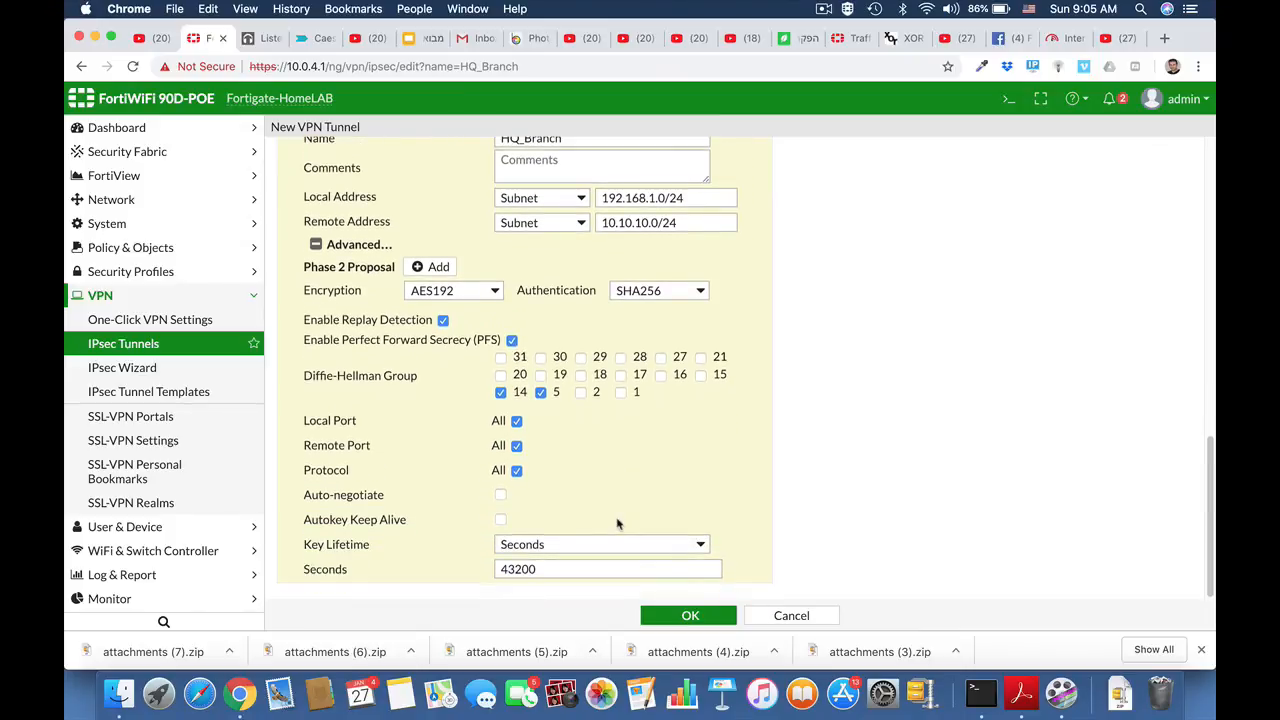
click(679, 616)
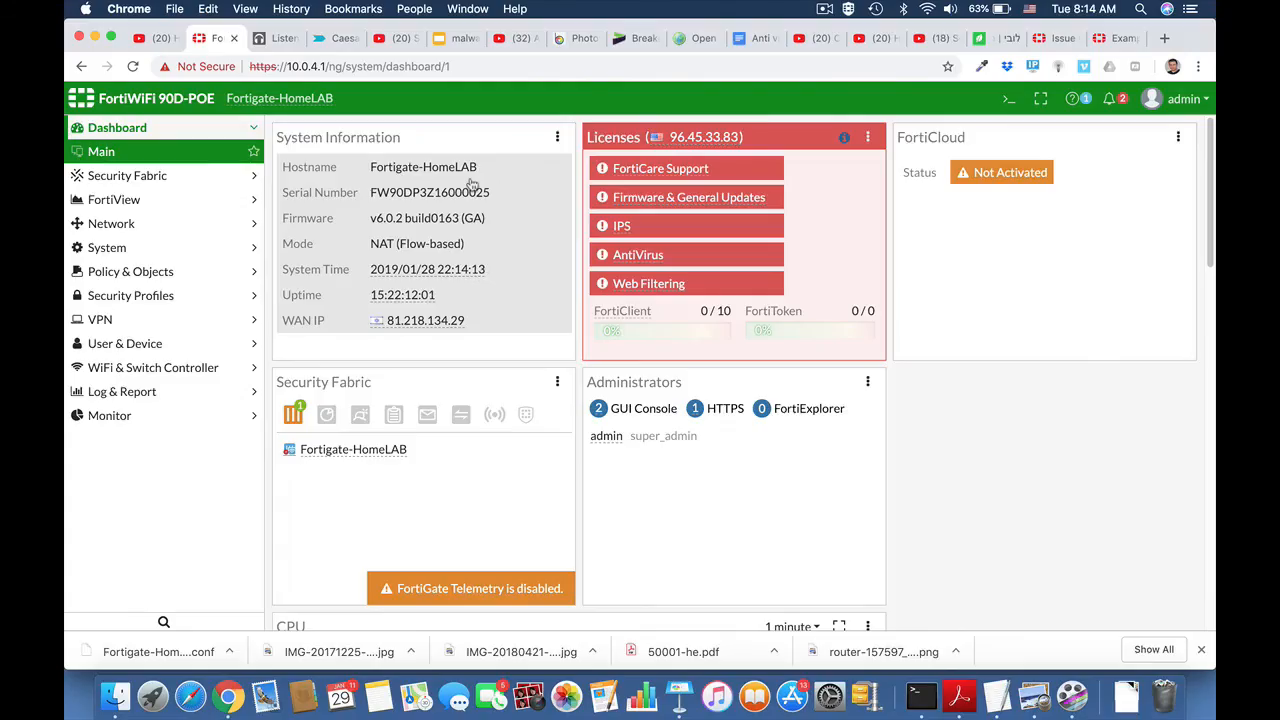
- Create a new address object under Policy & Objects > Addresses named Marketing
click(98, 274)
click(106, 322)
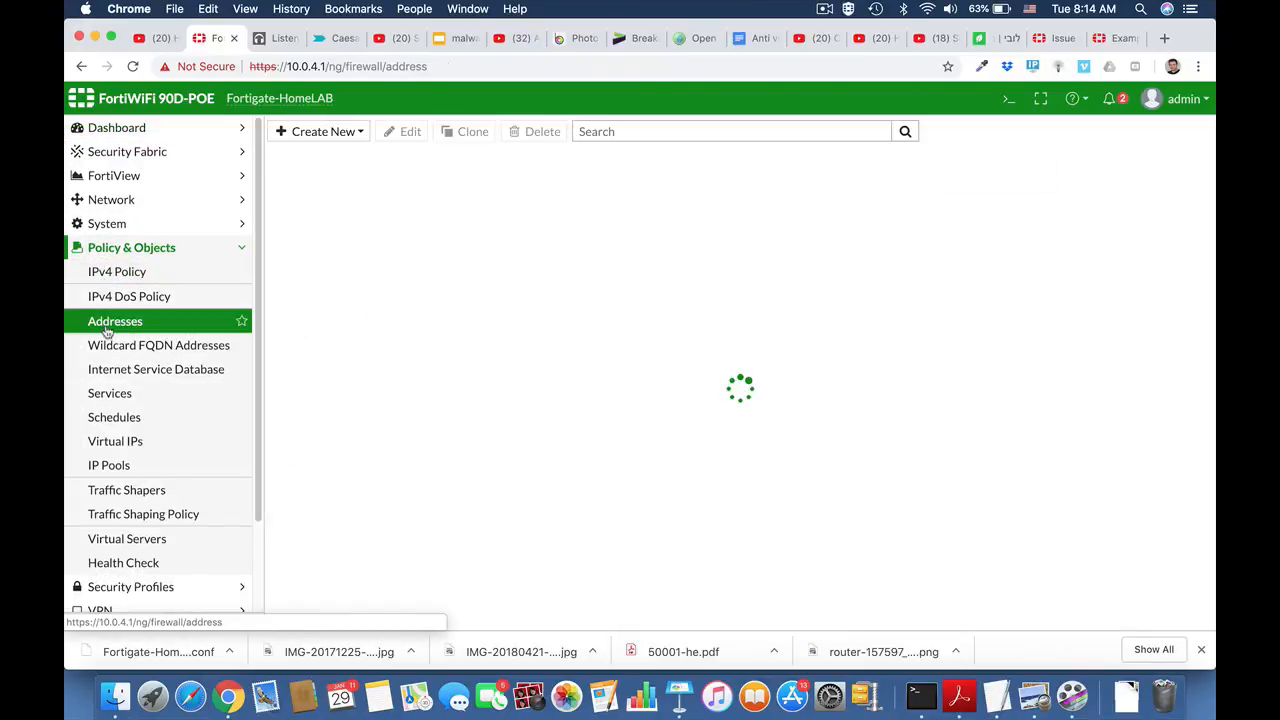
click(335, 131)
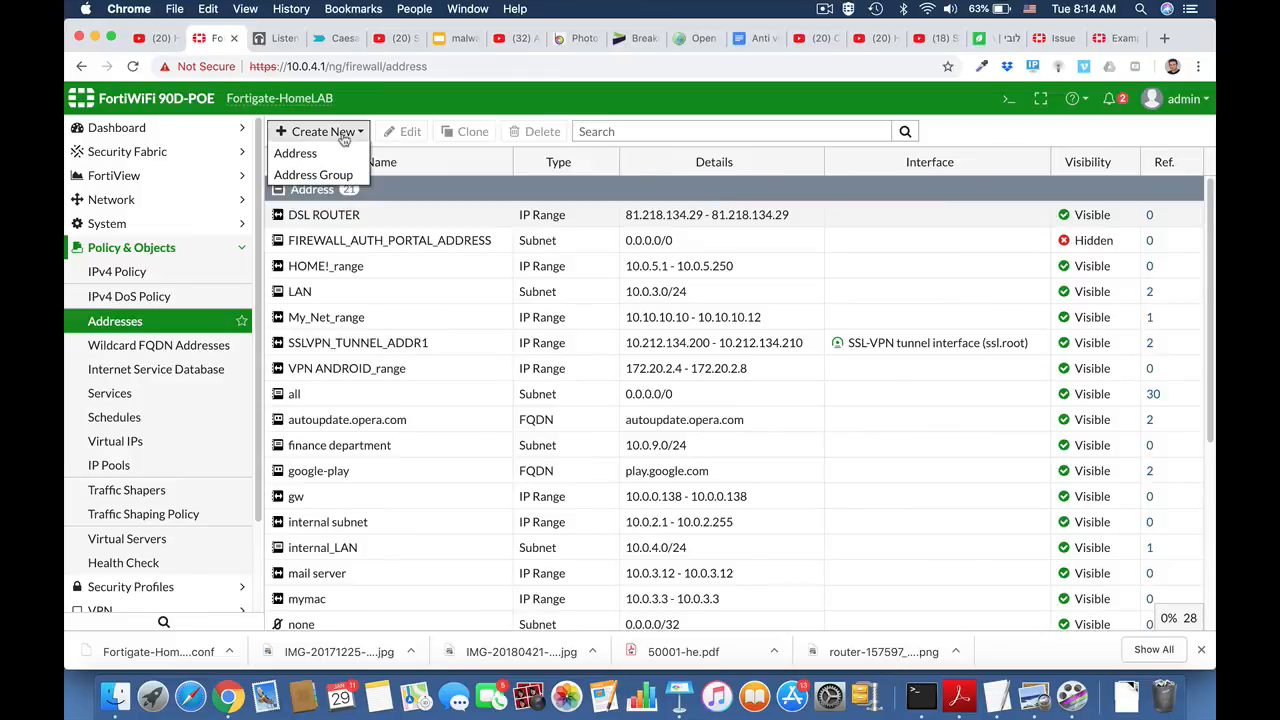
click(336, 153)
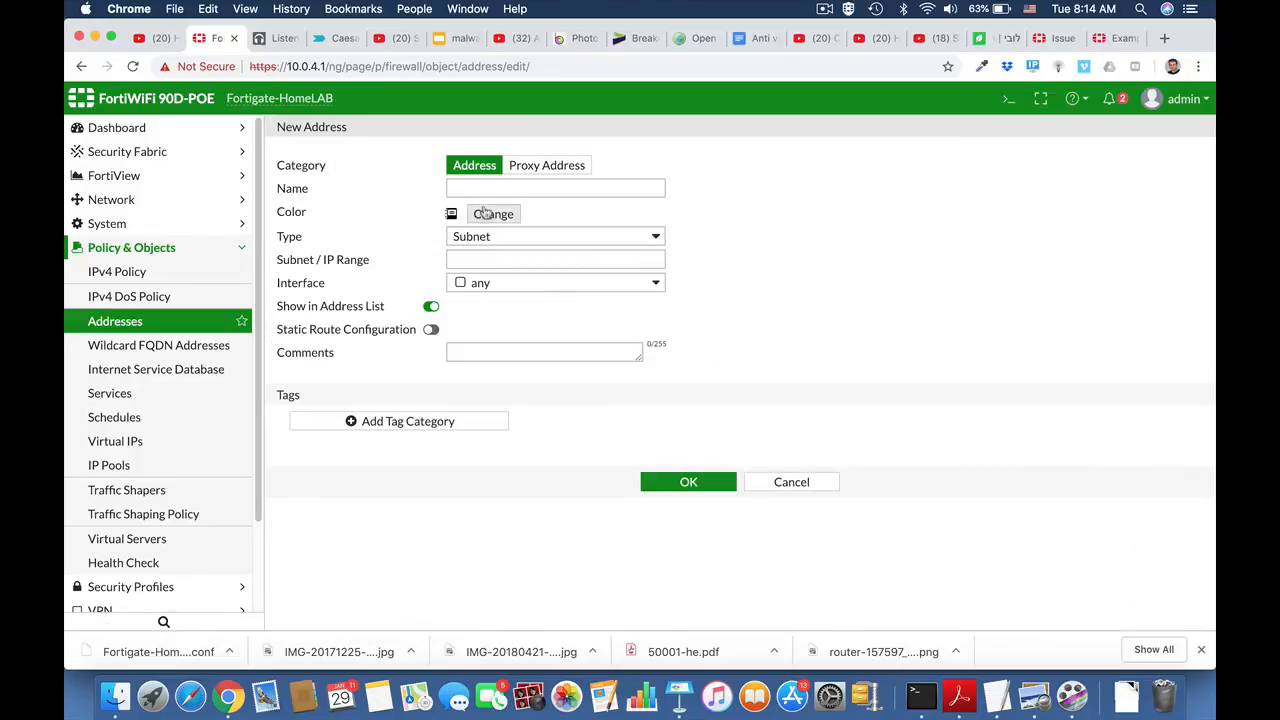
click(475, 187)
text(Marketing)
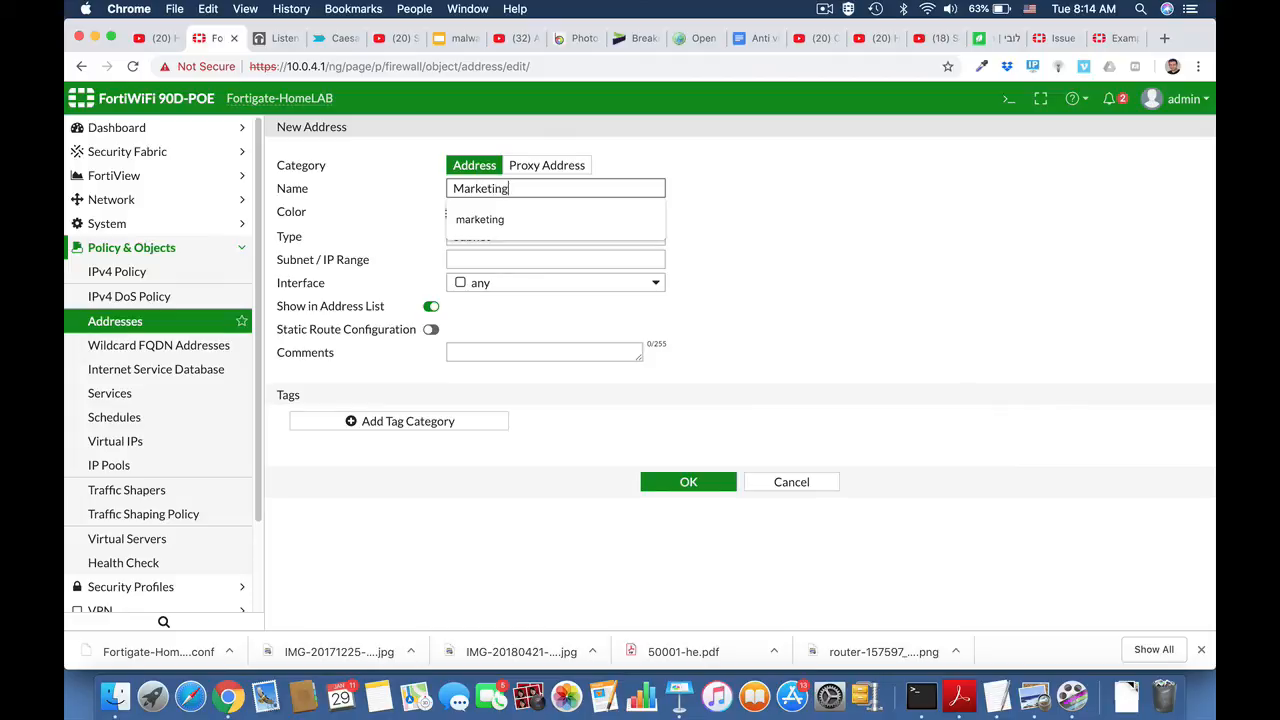
click(744, 235)
- Make the Marketing address an IP Range 10.0.4.15-10.0.4.19 and save it
click(592, 235)
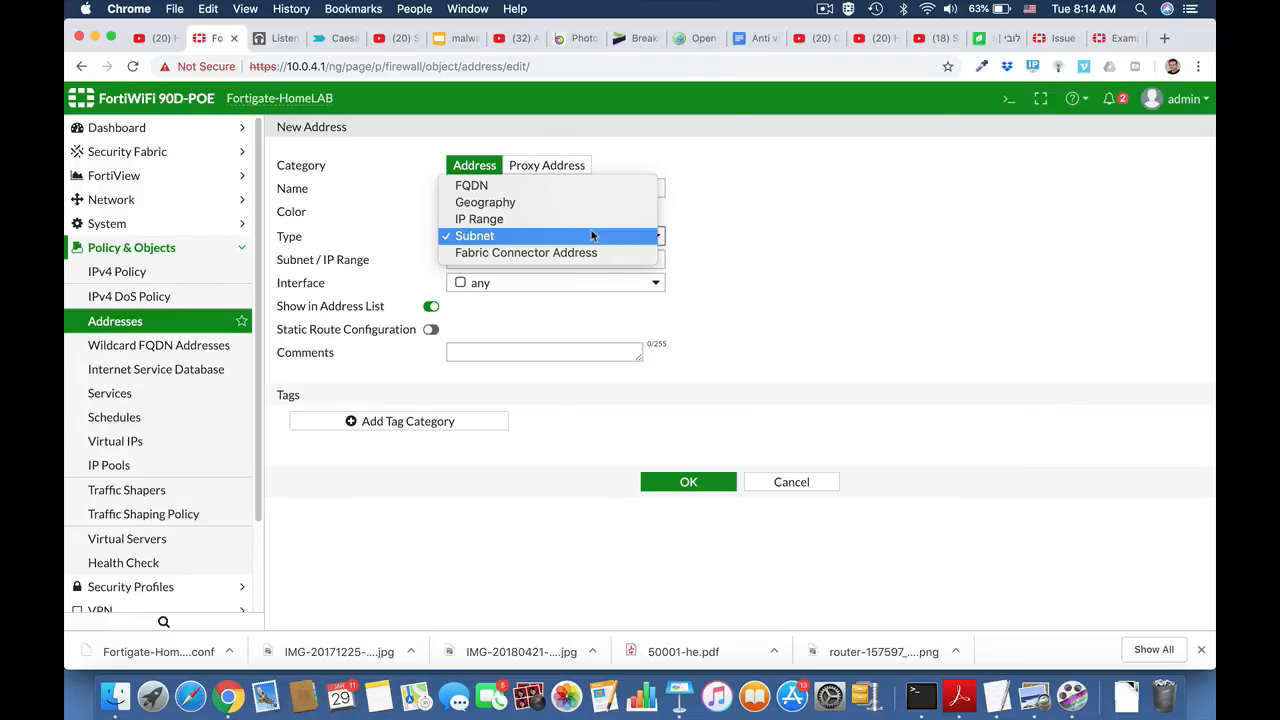
click(588, 219)
click(514, 259)
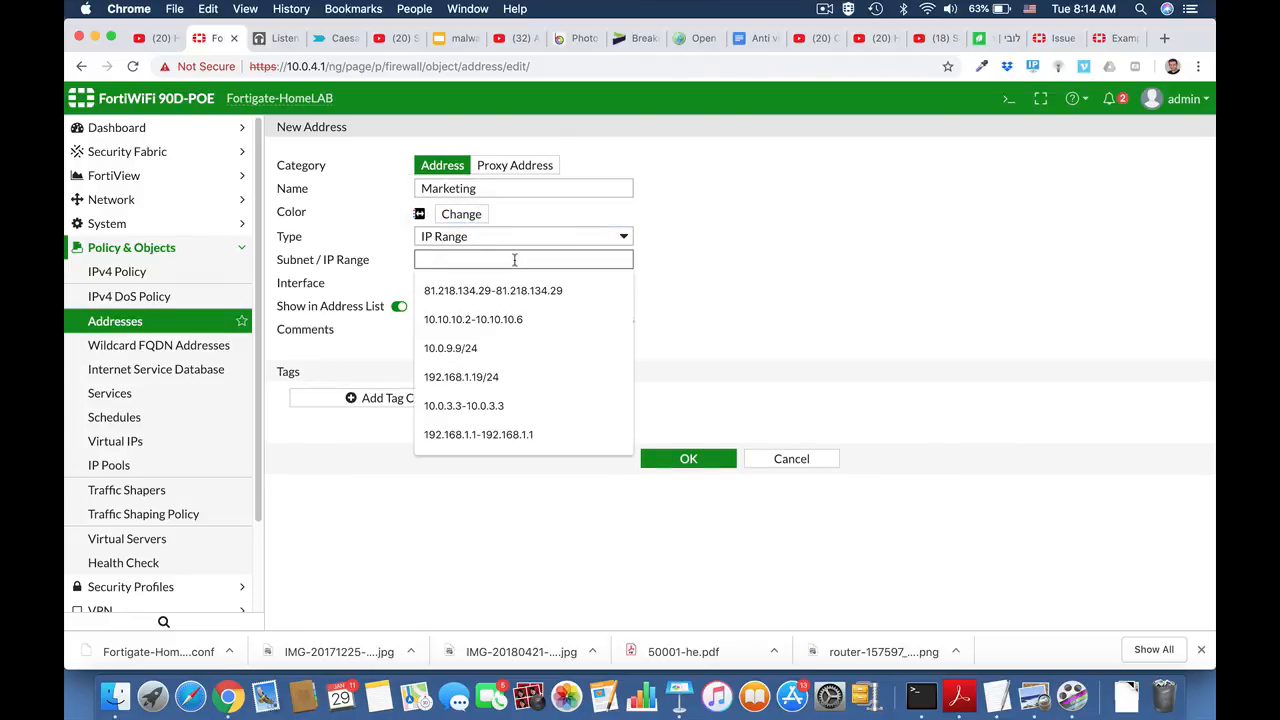
text(10.0.)
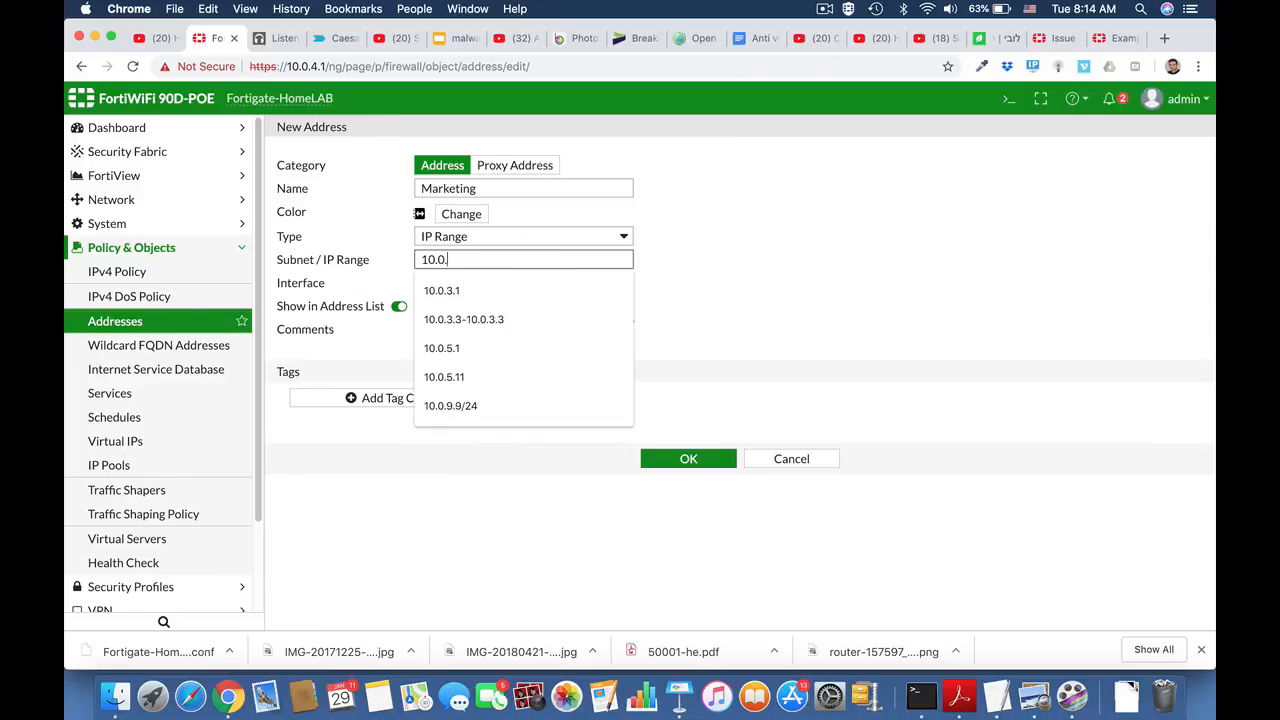
text(4.1)
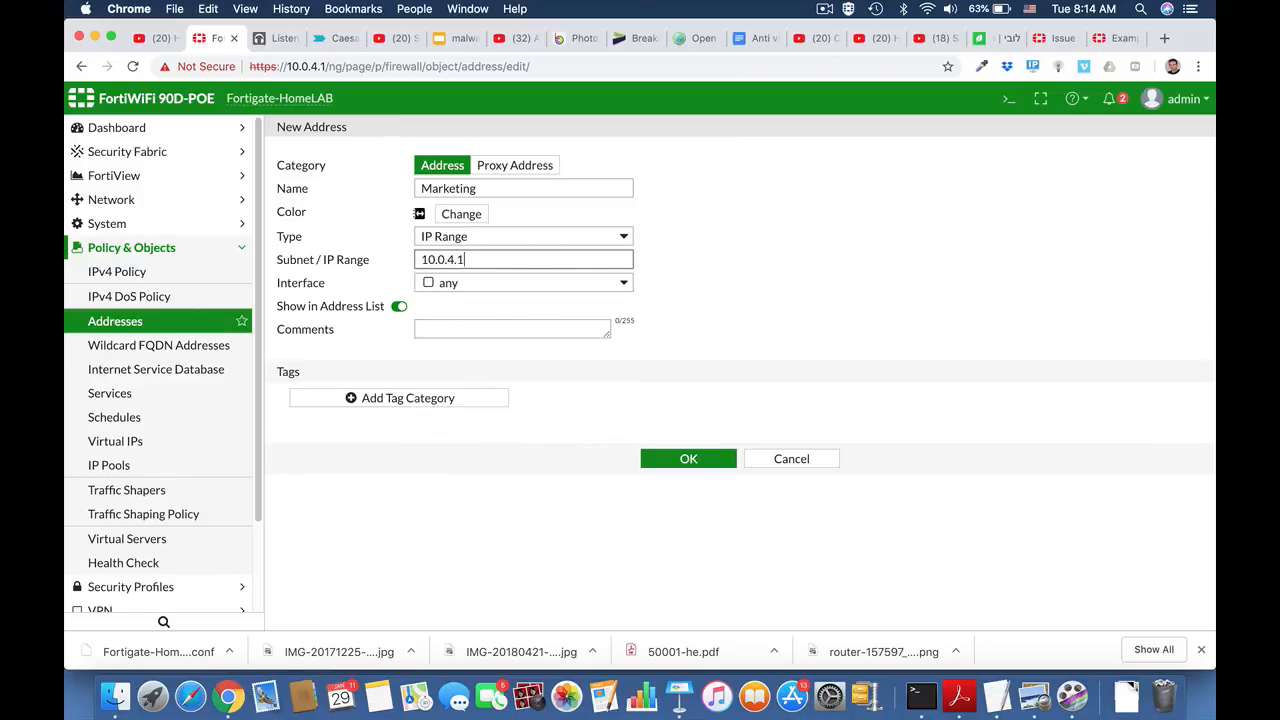
text(5-10.0.4.19)
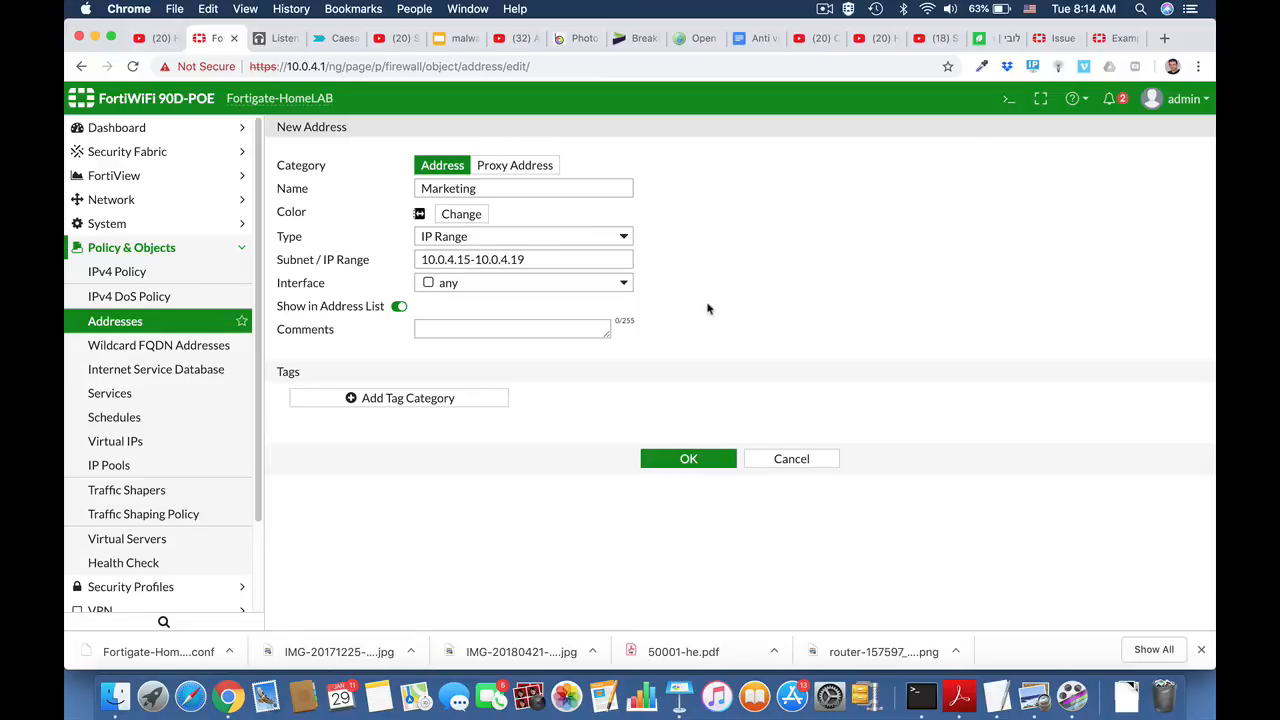
click(690, 462)
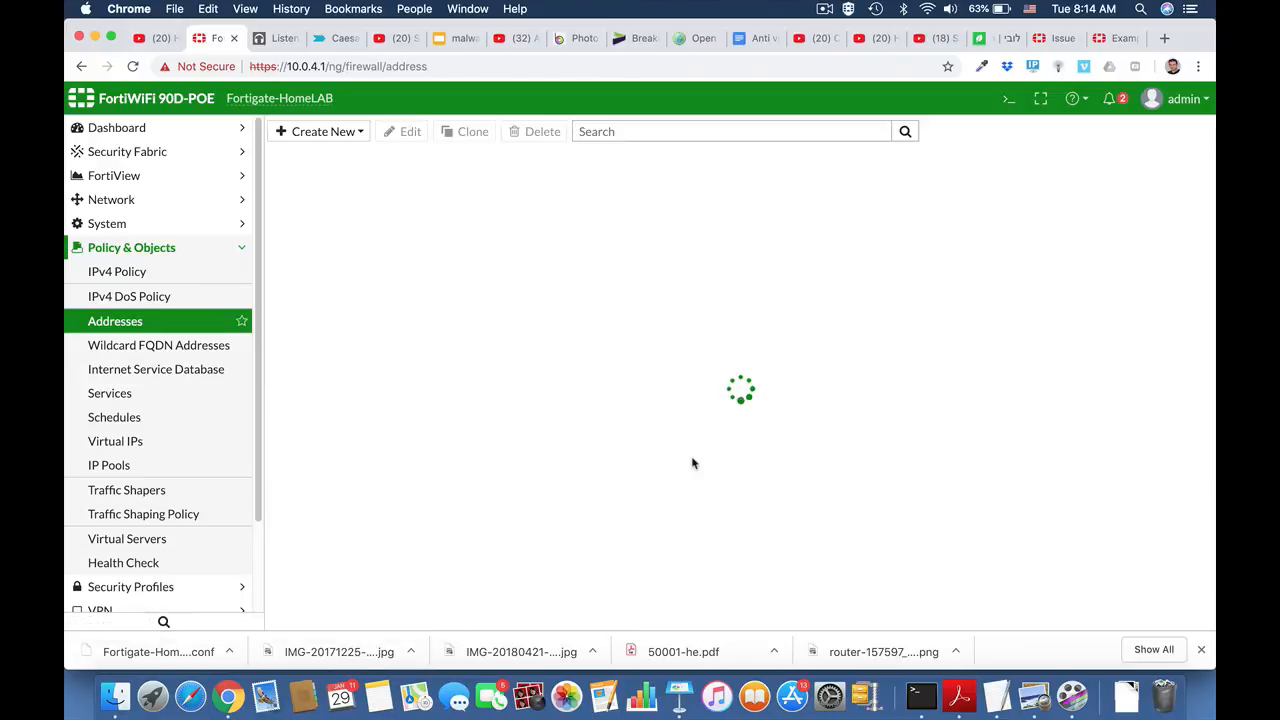
- Create a new IPv4 policy and type Marketing_FTP as its name
click(170, 248)
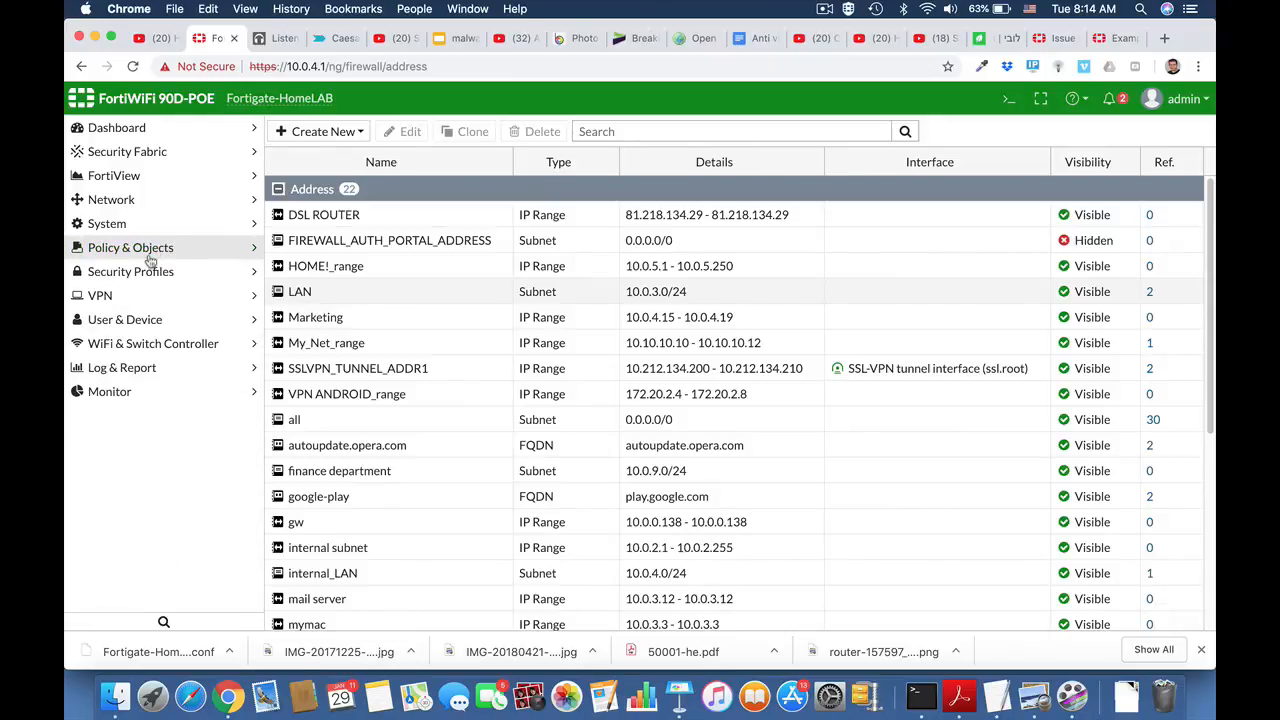
click(140, 254)
click(120, 277)
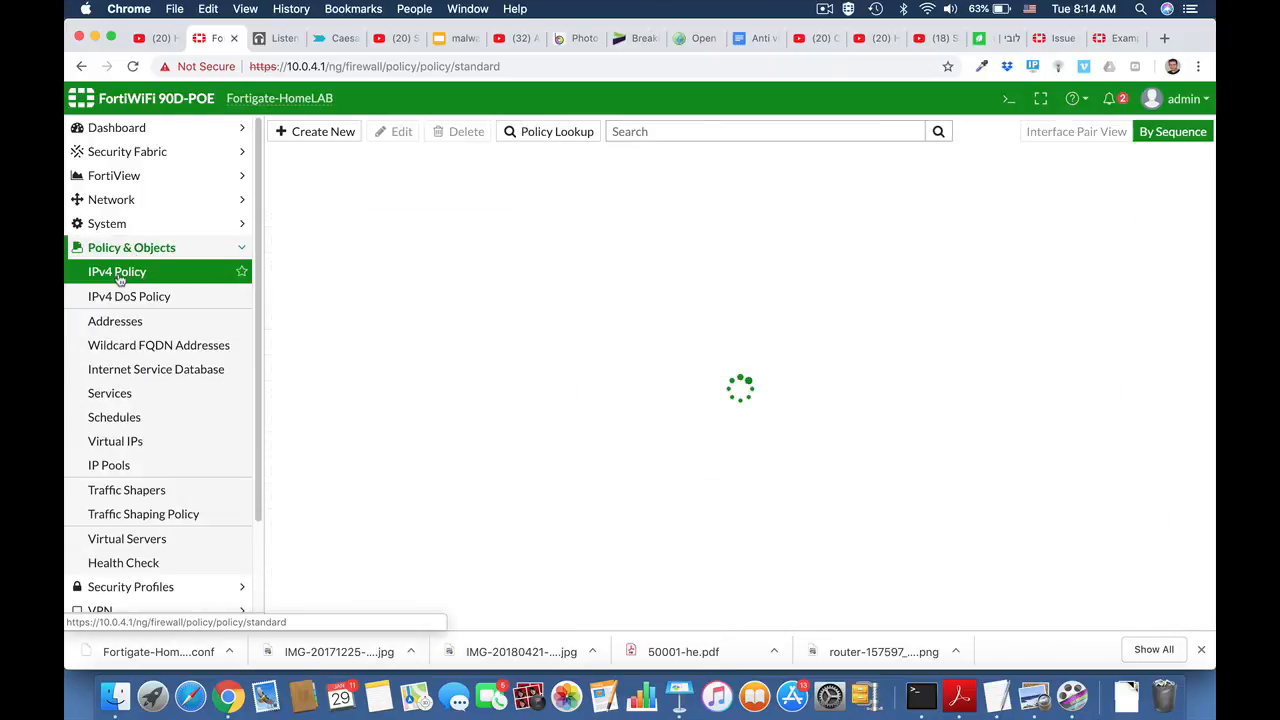
click(314, 133)
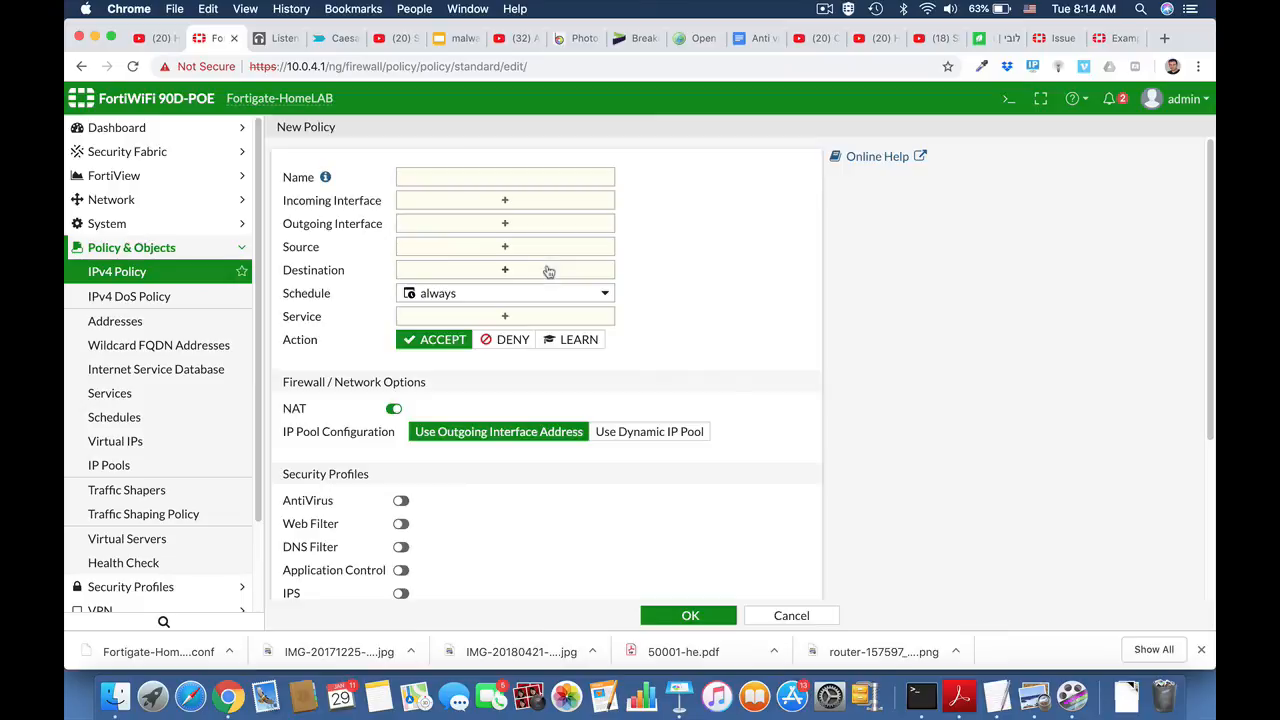
click(457, 176)
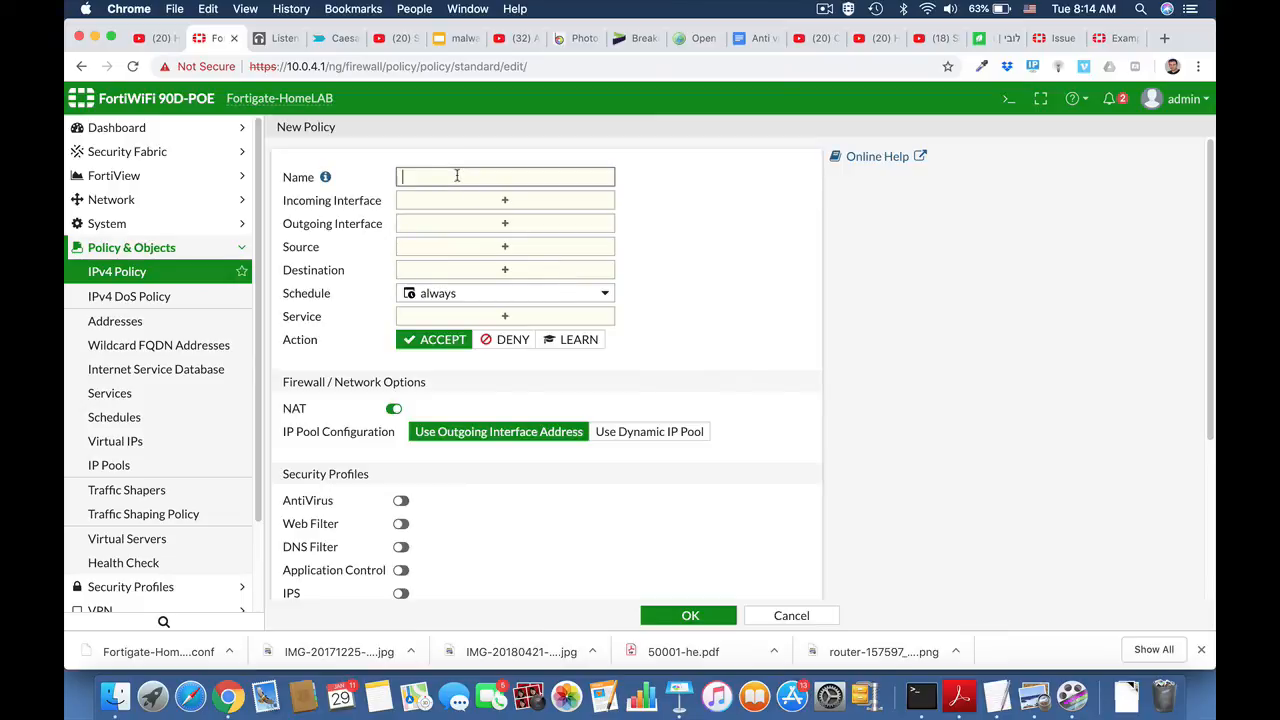
text(Marke)
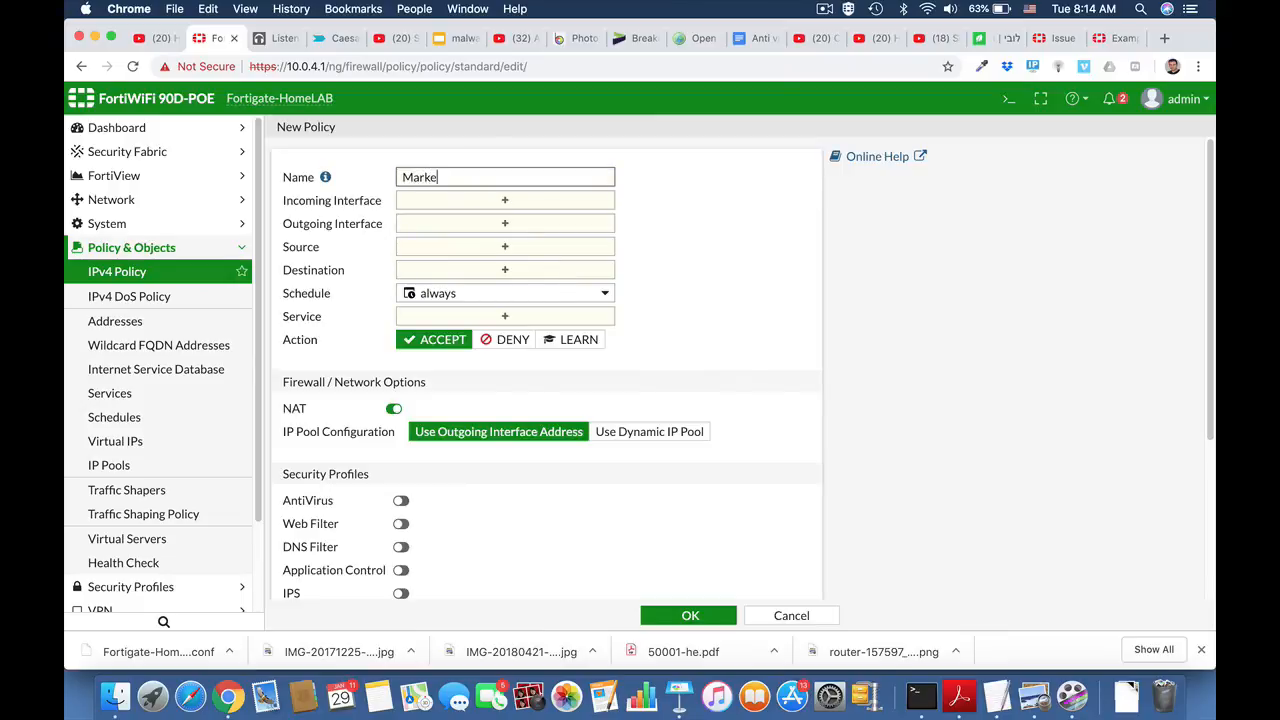